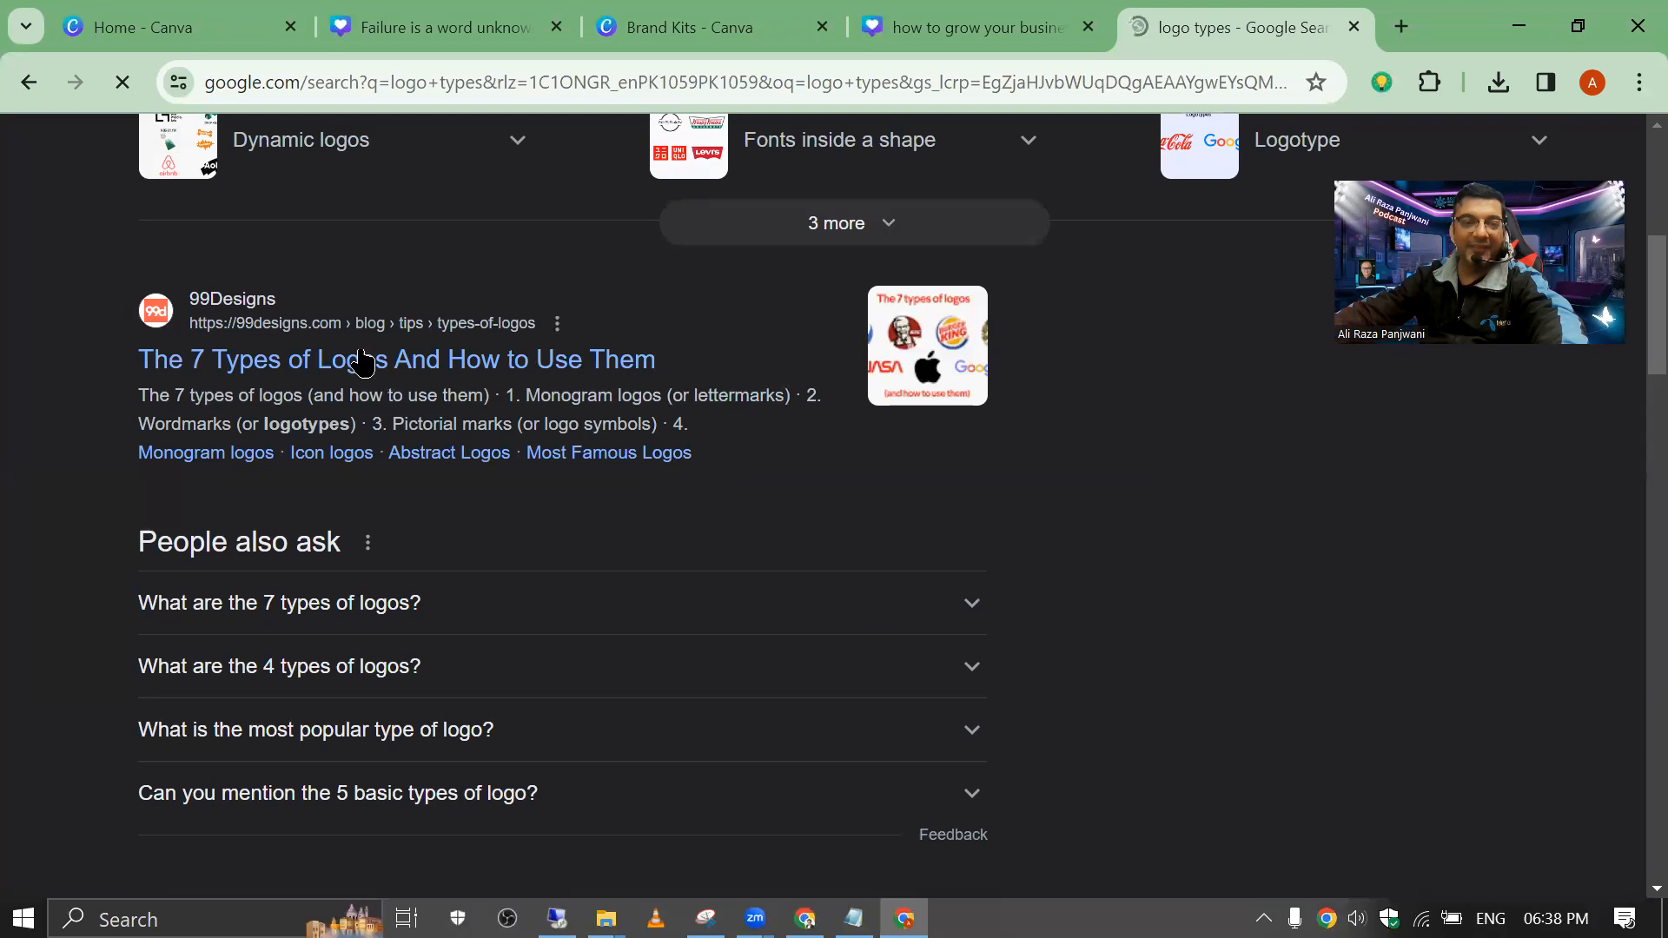
Step: Open the 99designs result 'The 7 Types of Logos And How to Use Them' from Google
{"action": "left_click", "coordinate": [378, 359]}
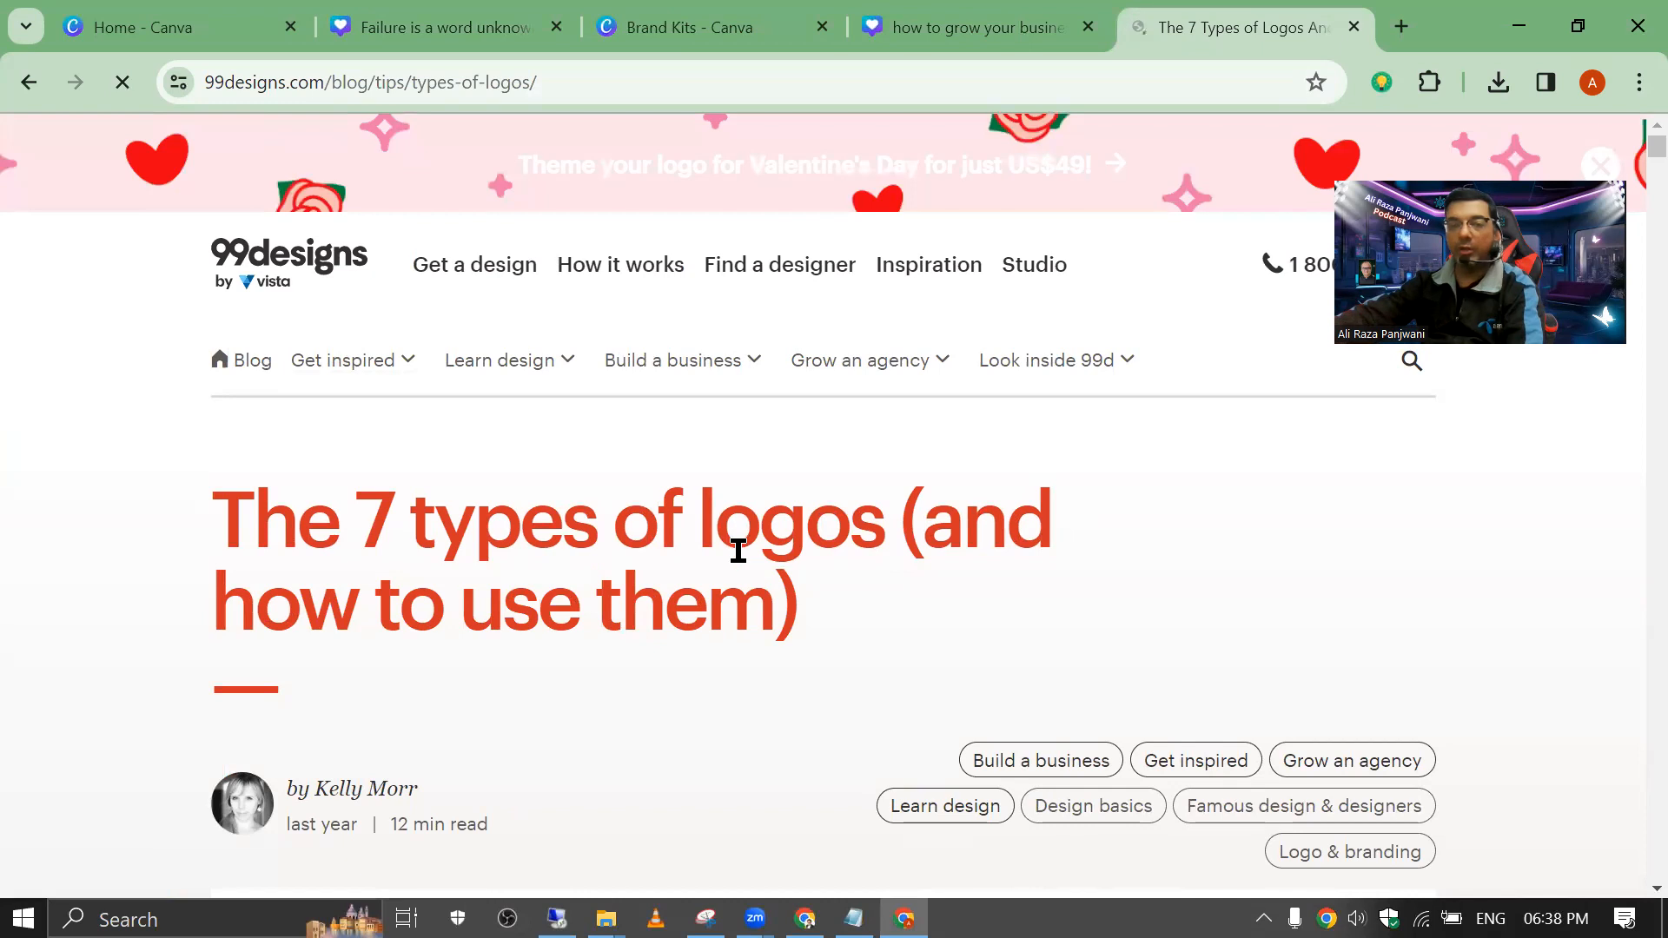
Step: Read down through the 99designs article on the seven logo types
{"action": "scroll", "coordinate": [737, 550], "scroll_direction": "down", "scroll_amount": 10}
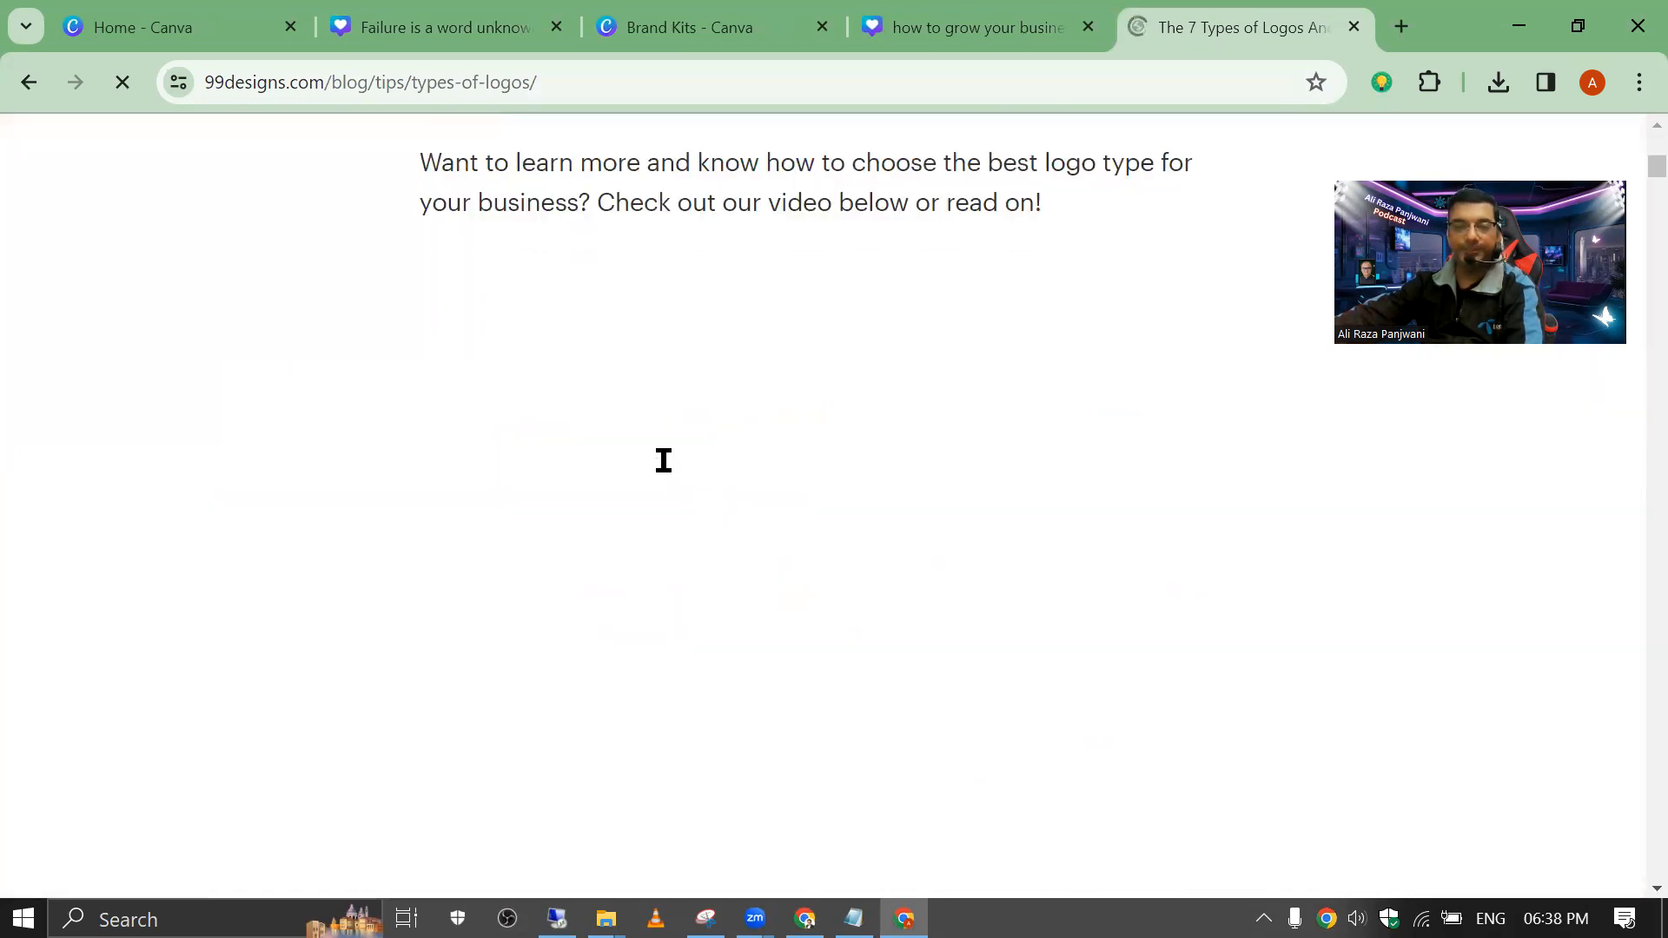
{"action": "scroll", "coordinate": [469, 317], "scroll_direction": "down", "scroll_amount": 9}
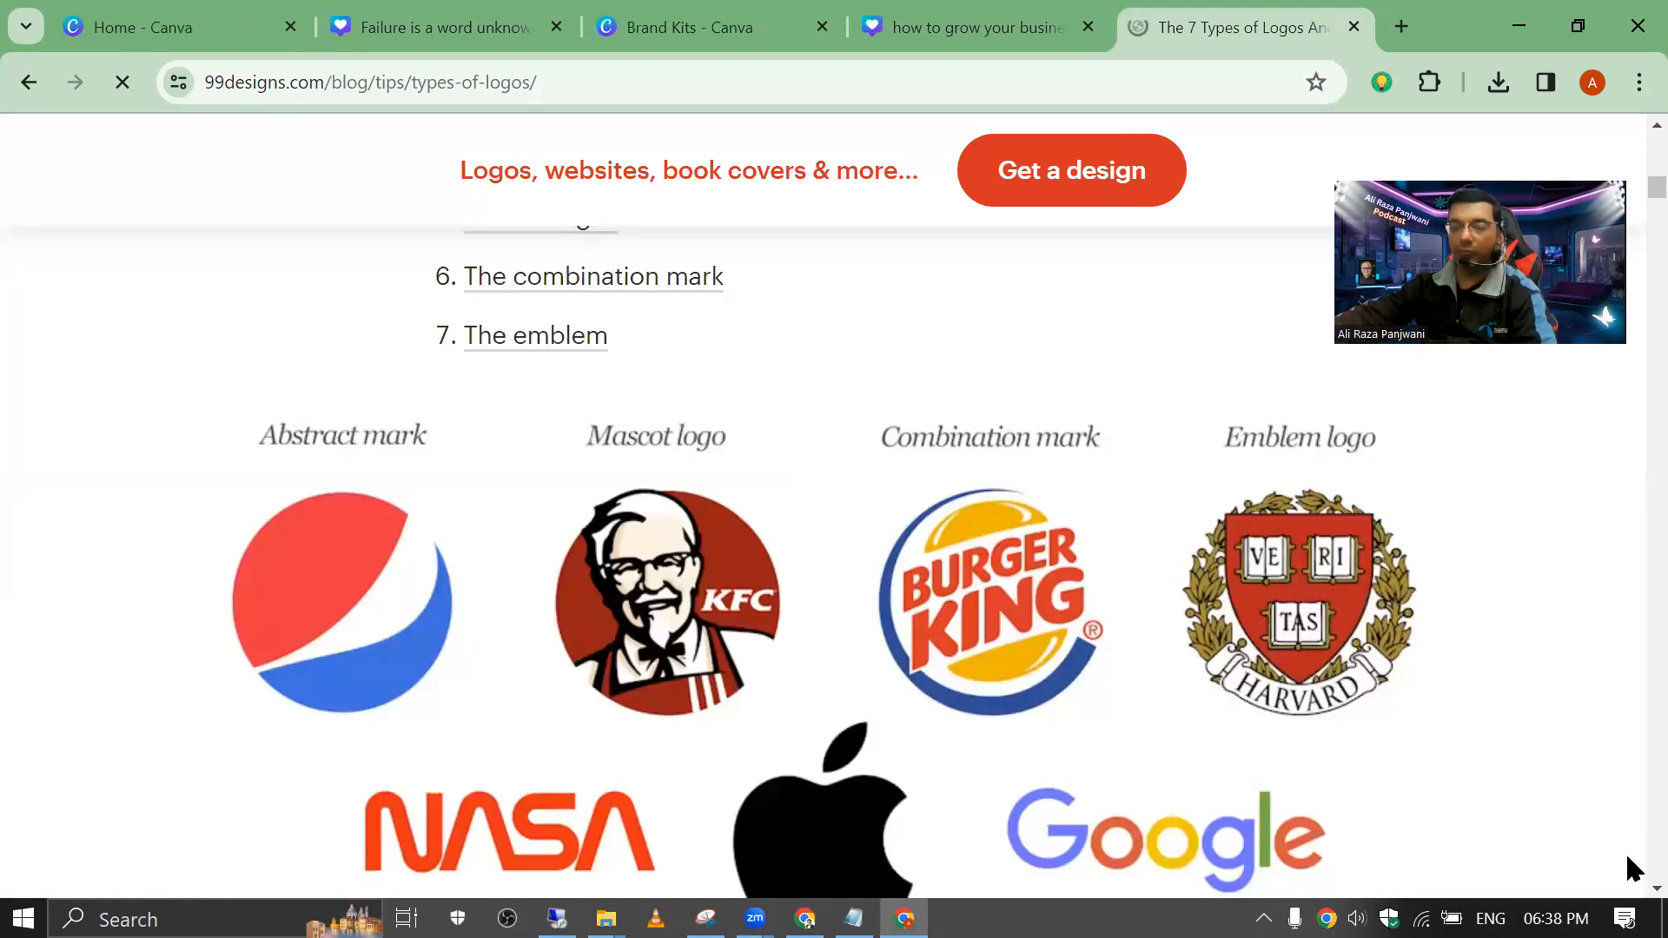
{"action": "scroll", "coordinate": [824, 561], "scroll_direction": "down", "scroll_amount": 1}
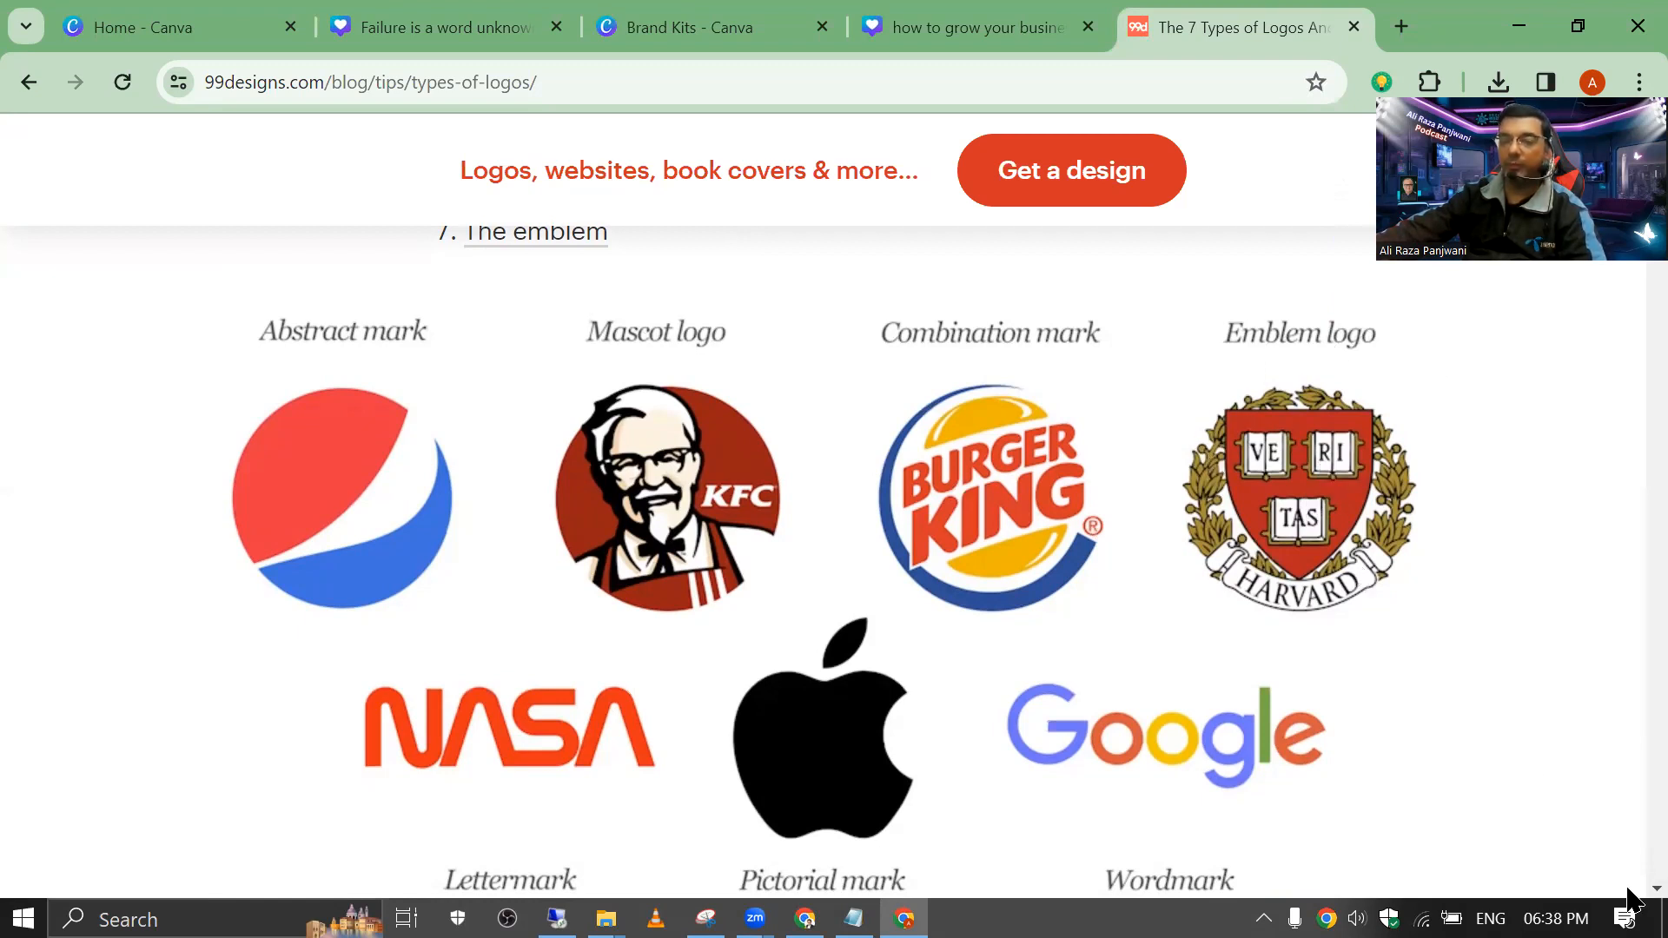
{"action": "scroll", "coordinate": [1633, 899], "scroll_direction": "down", "scroll_amount": 2}
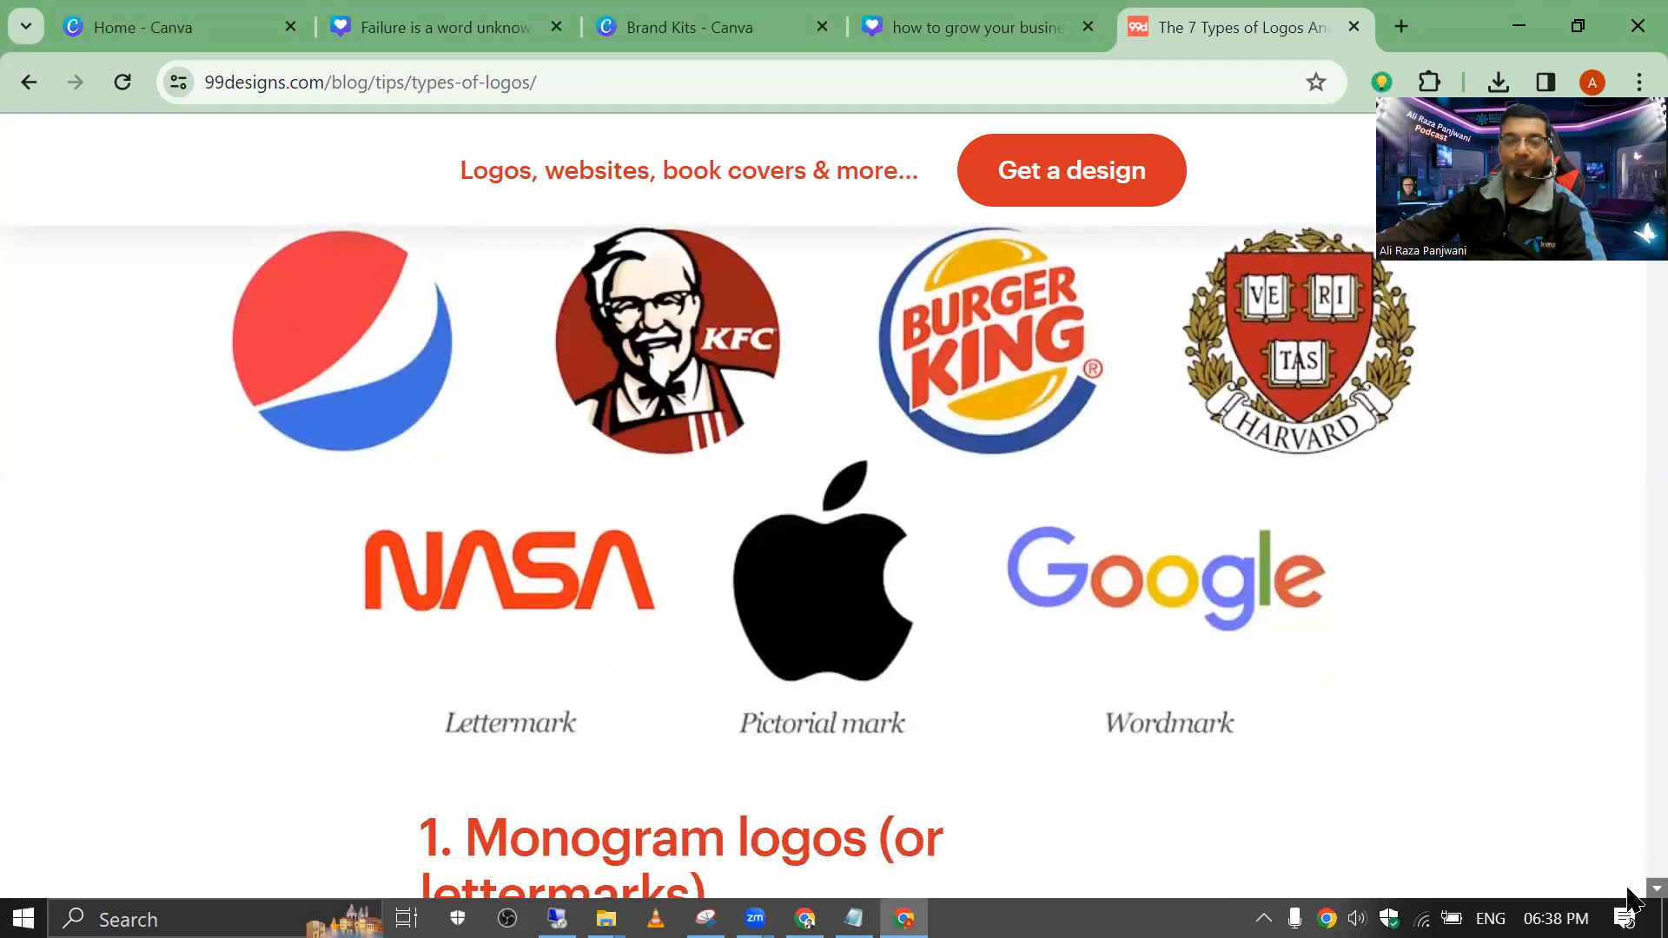
{"action": "scroll", "coordinate": [1630, 894], "scroll_direction": "down", "scroll_amount": 1}
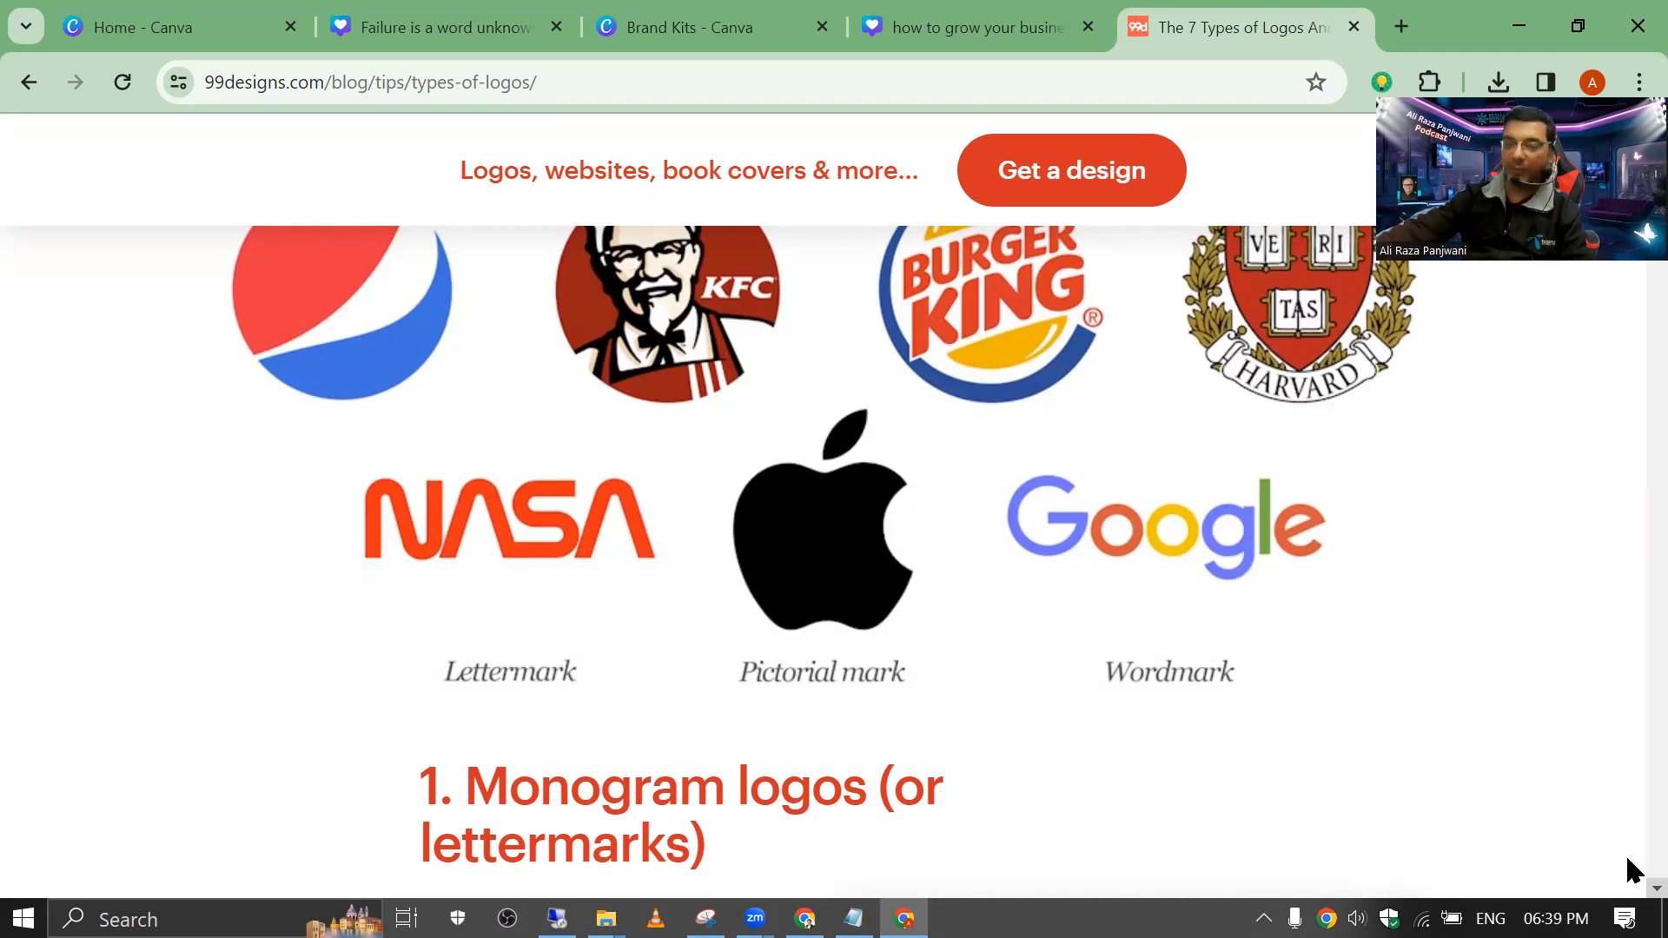
{"action": "scroll", "coordinate": [834, 556], "scroll_direction": "down", "scroll_amount": 3}
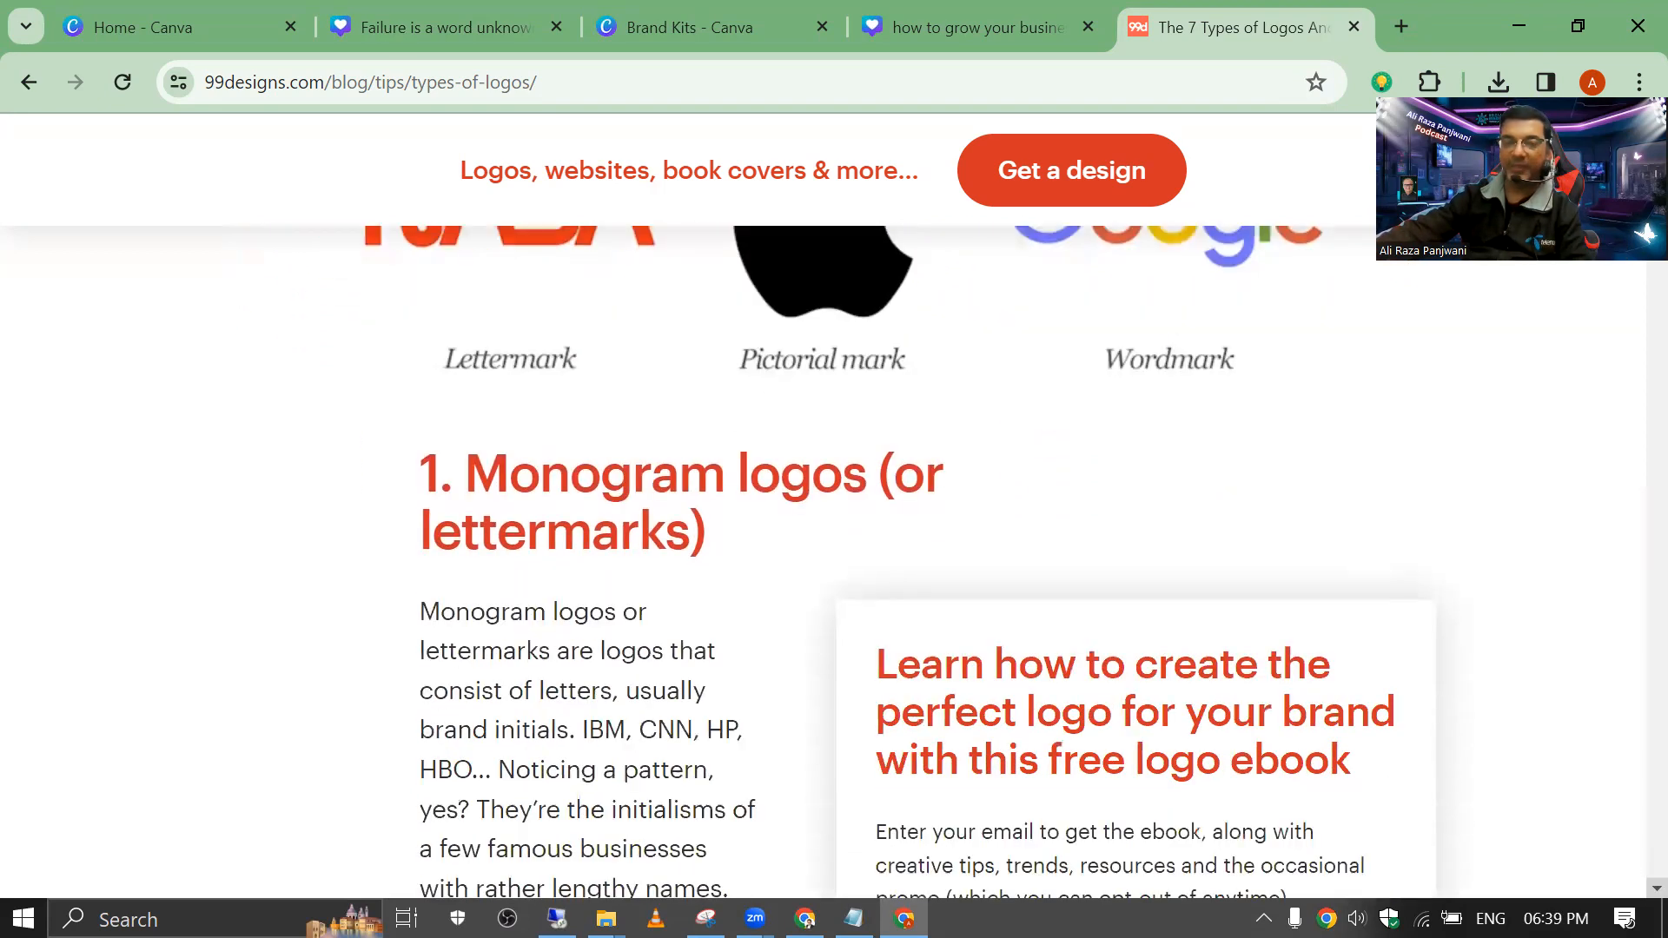
{"action": "scroll", "coordinate": [834, 556], "scroll_direction": "down", "scroll_amount": 15}
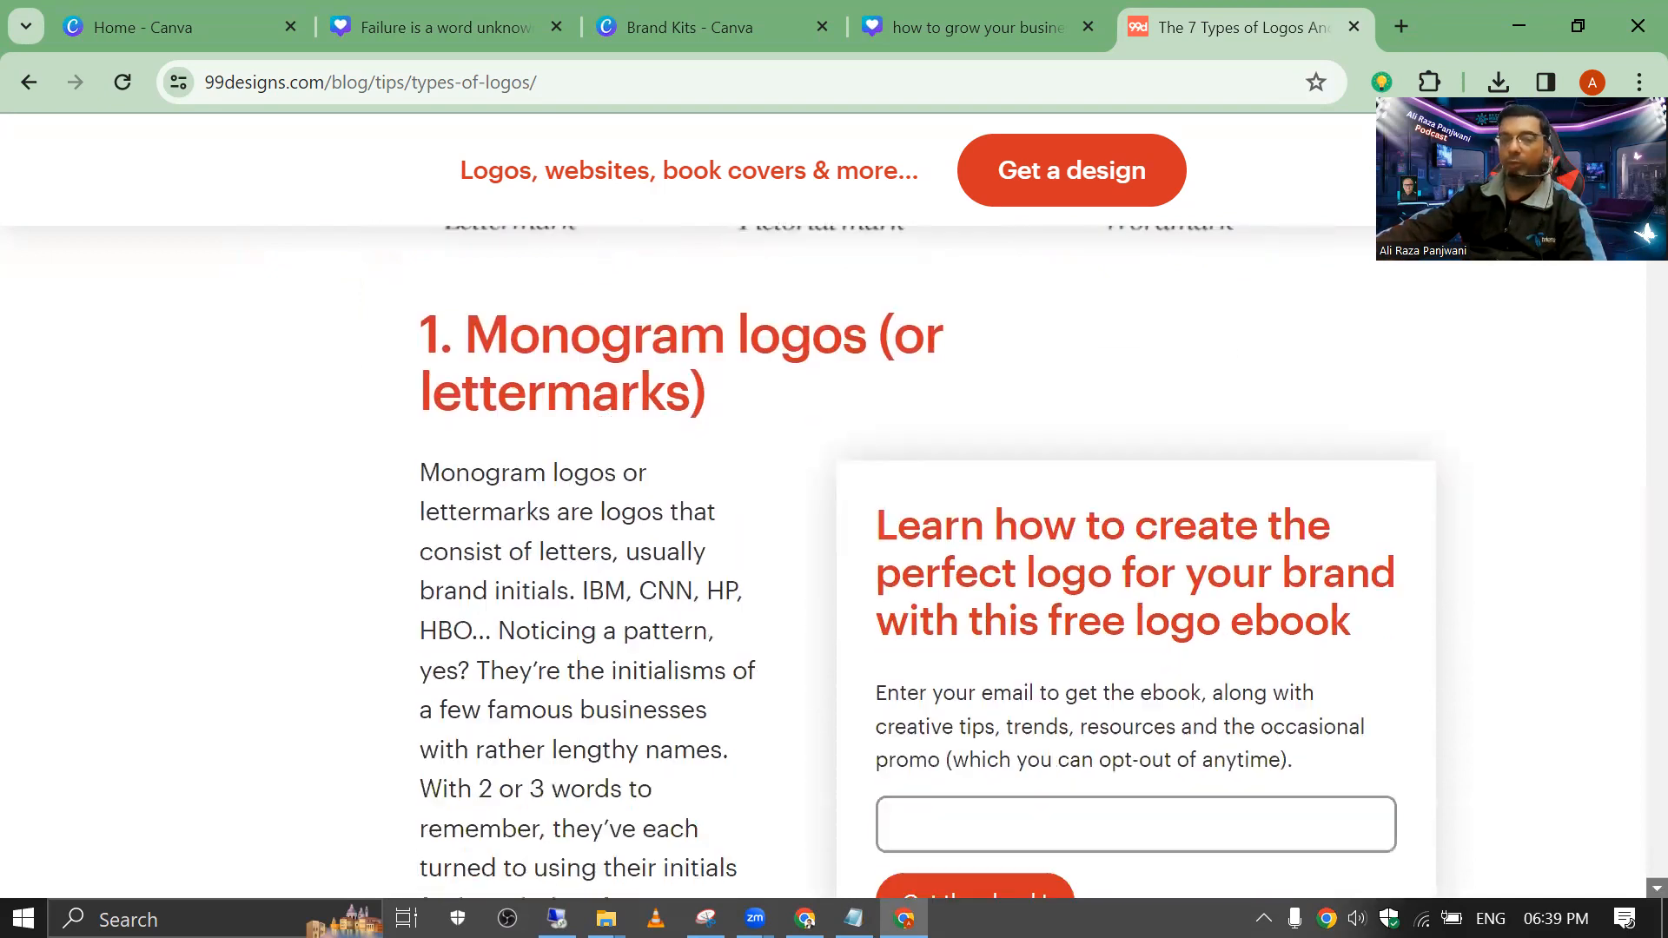
{"action": "scroll", "coordinate": [1634, 474], "scroll_direction": "down", "scroll_amount": 1}
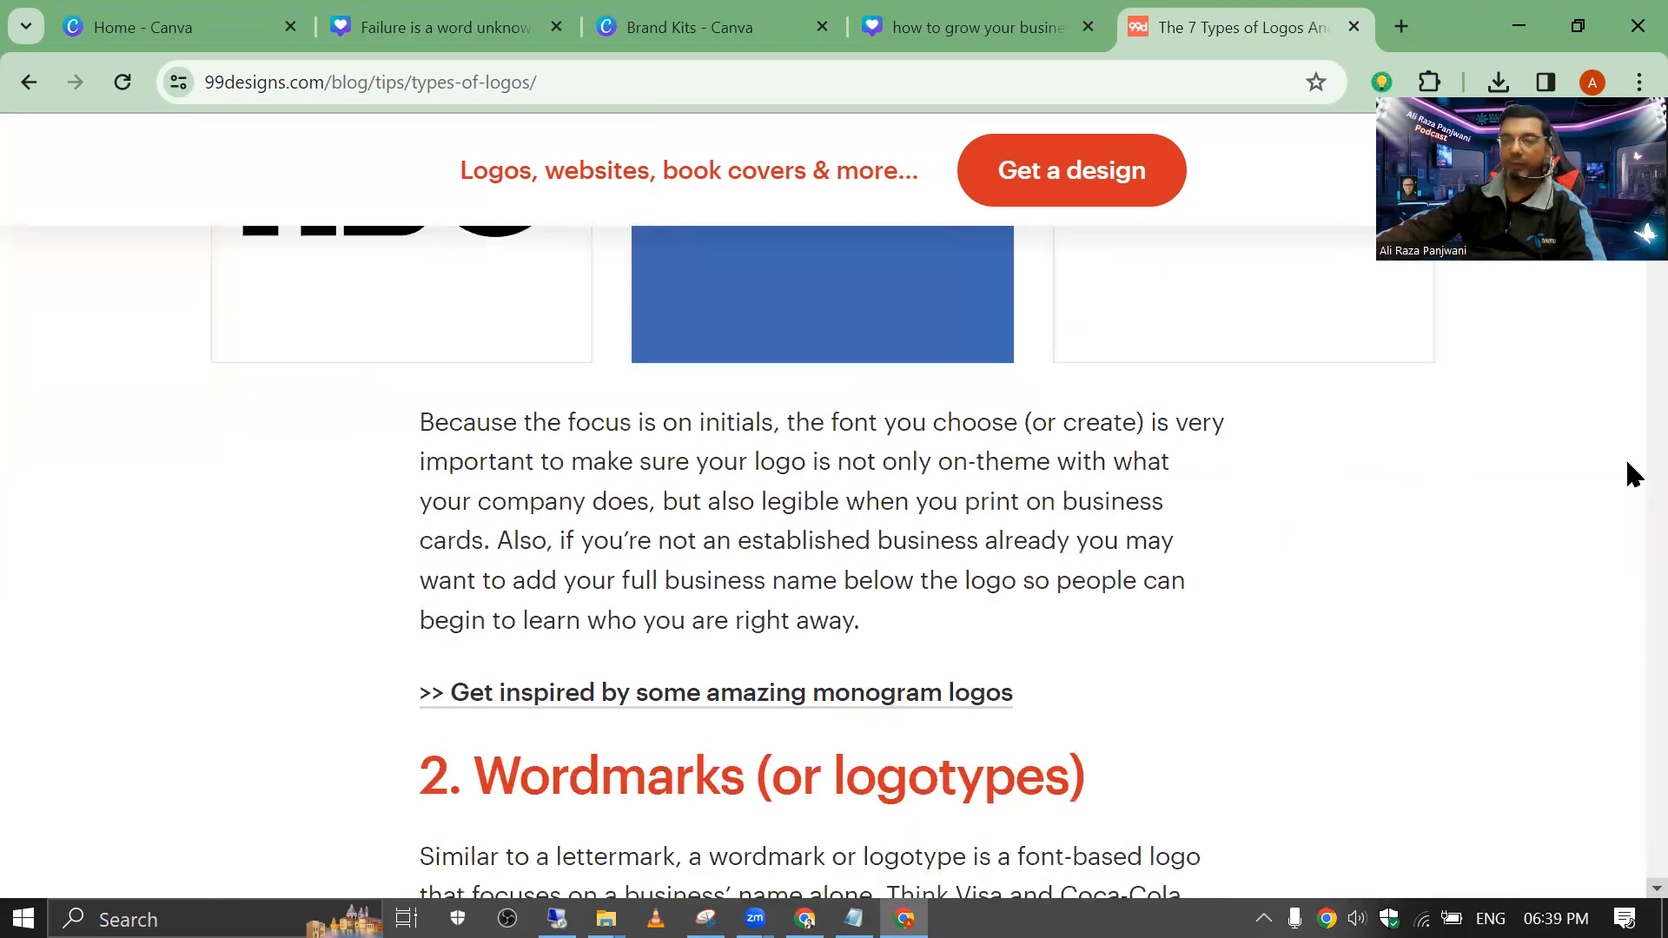
{"action": "scroll", "coordinate": [1632, 887], "scroll_direction": "down", "scroll_amount": 20}
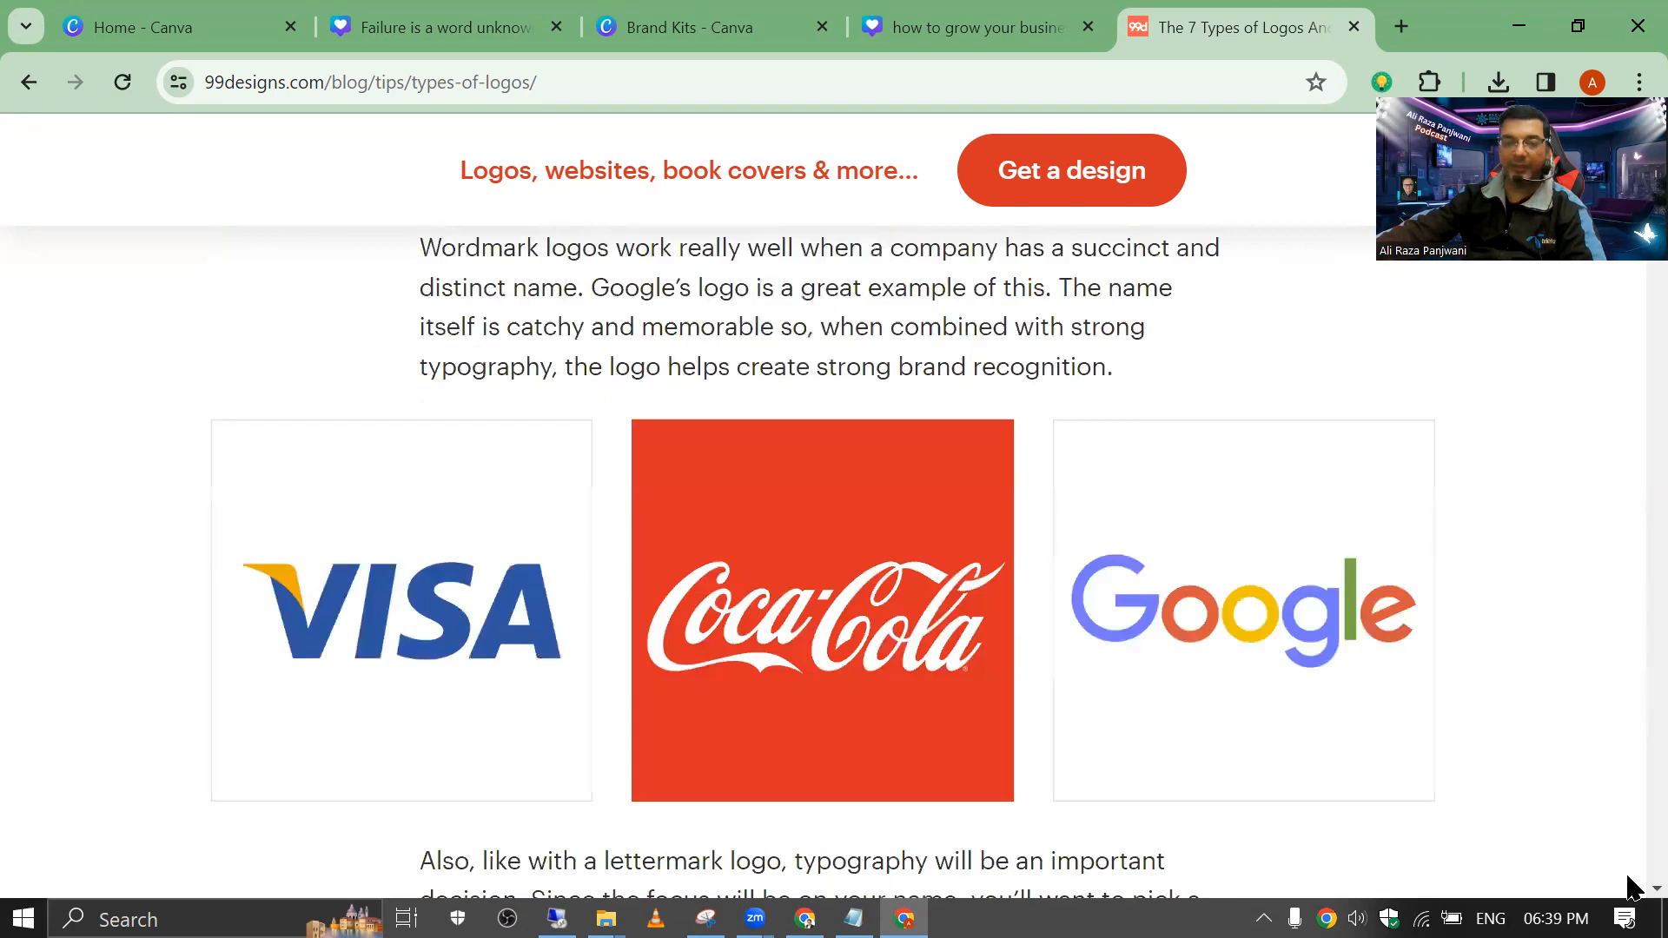
{"action": "scroll", "coordinate": [1632, 886], "scroll_direction": "down", "scroll_amount": 15}
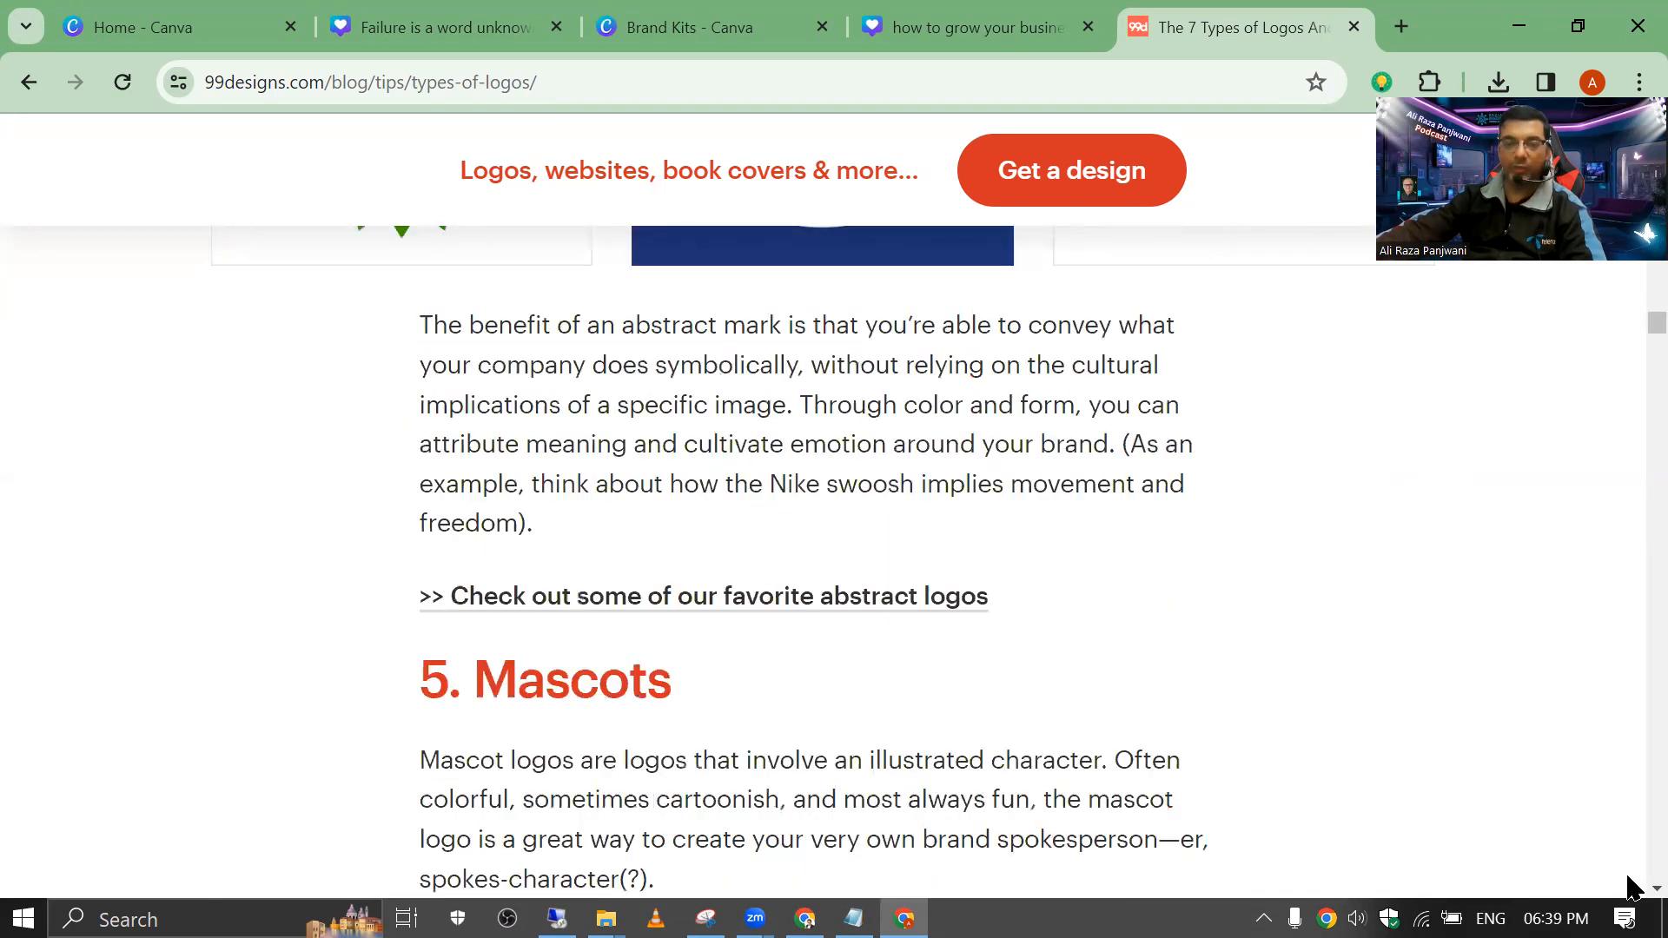
{"action": "scroll", "coordinate": [1632, 887], "scroll_direction": "down", "scroll_amount": 10}
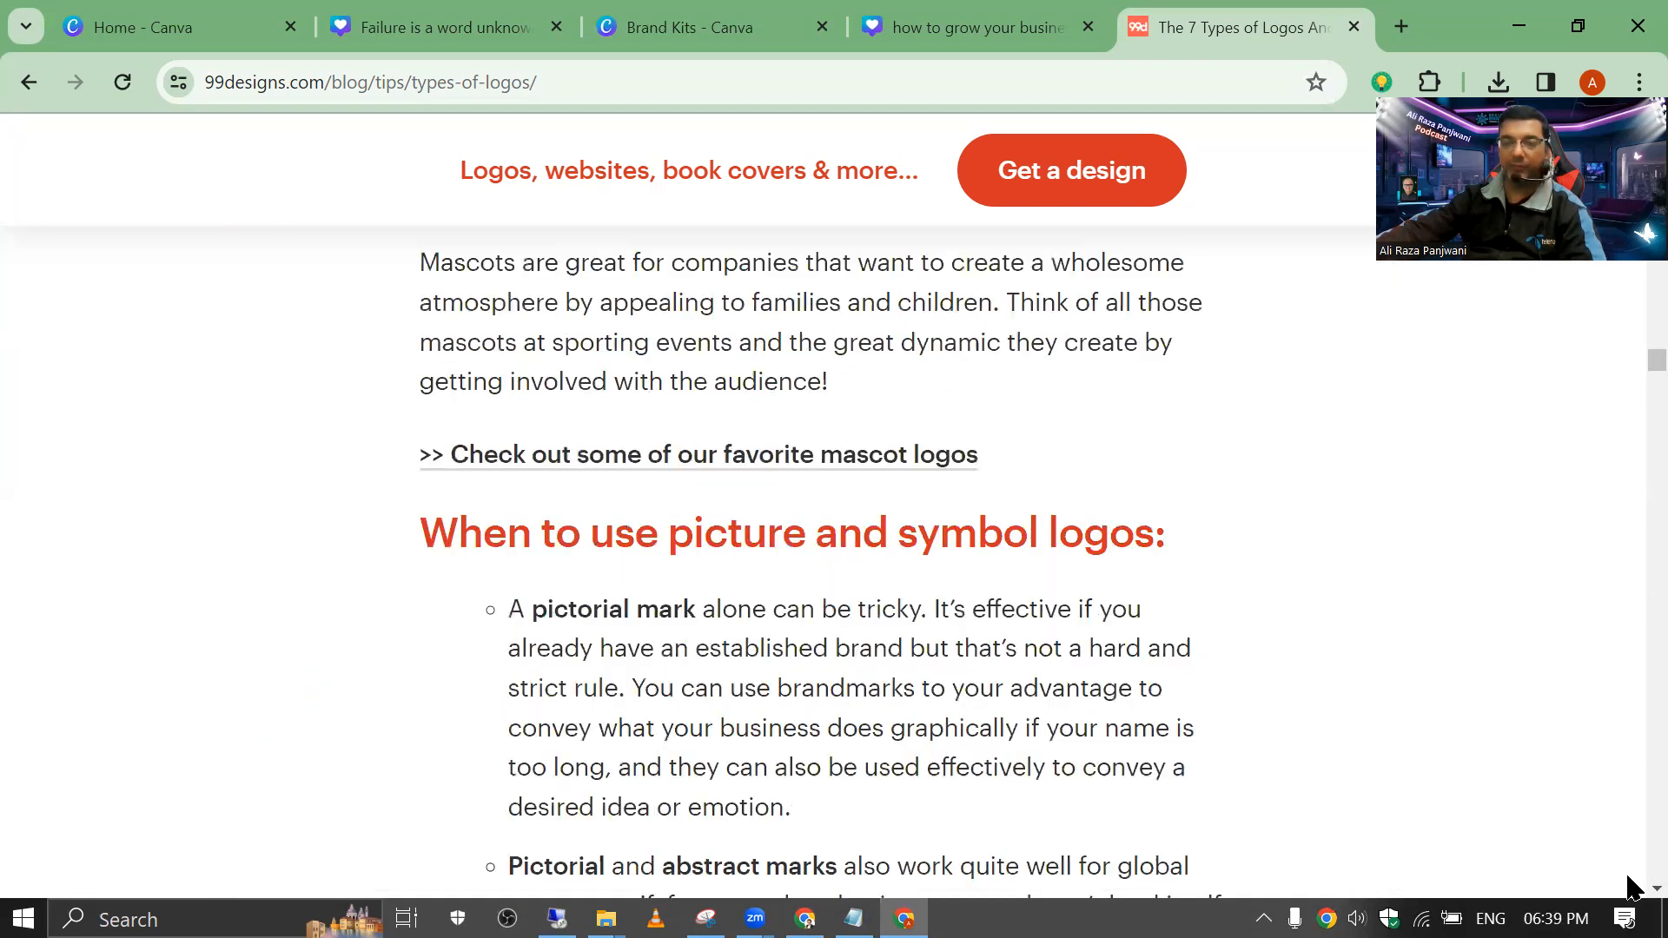
{"action": "scroll", "coordinate": [1631, 886], "scroll_direction": "down", "scroll_amount": 20}
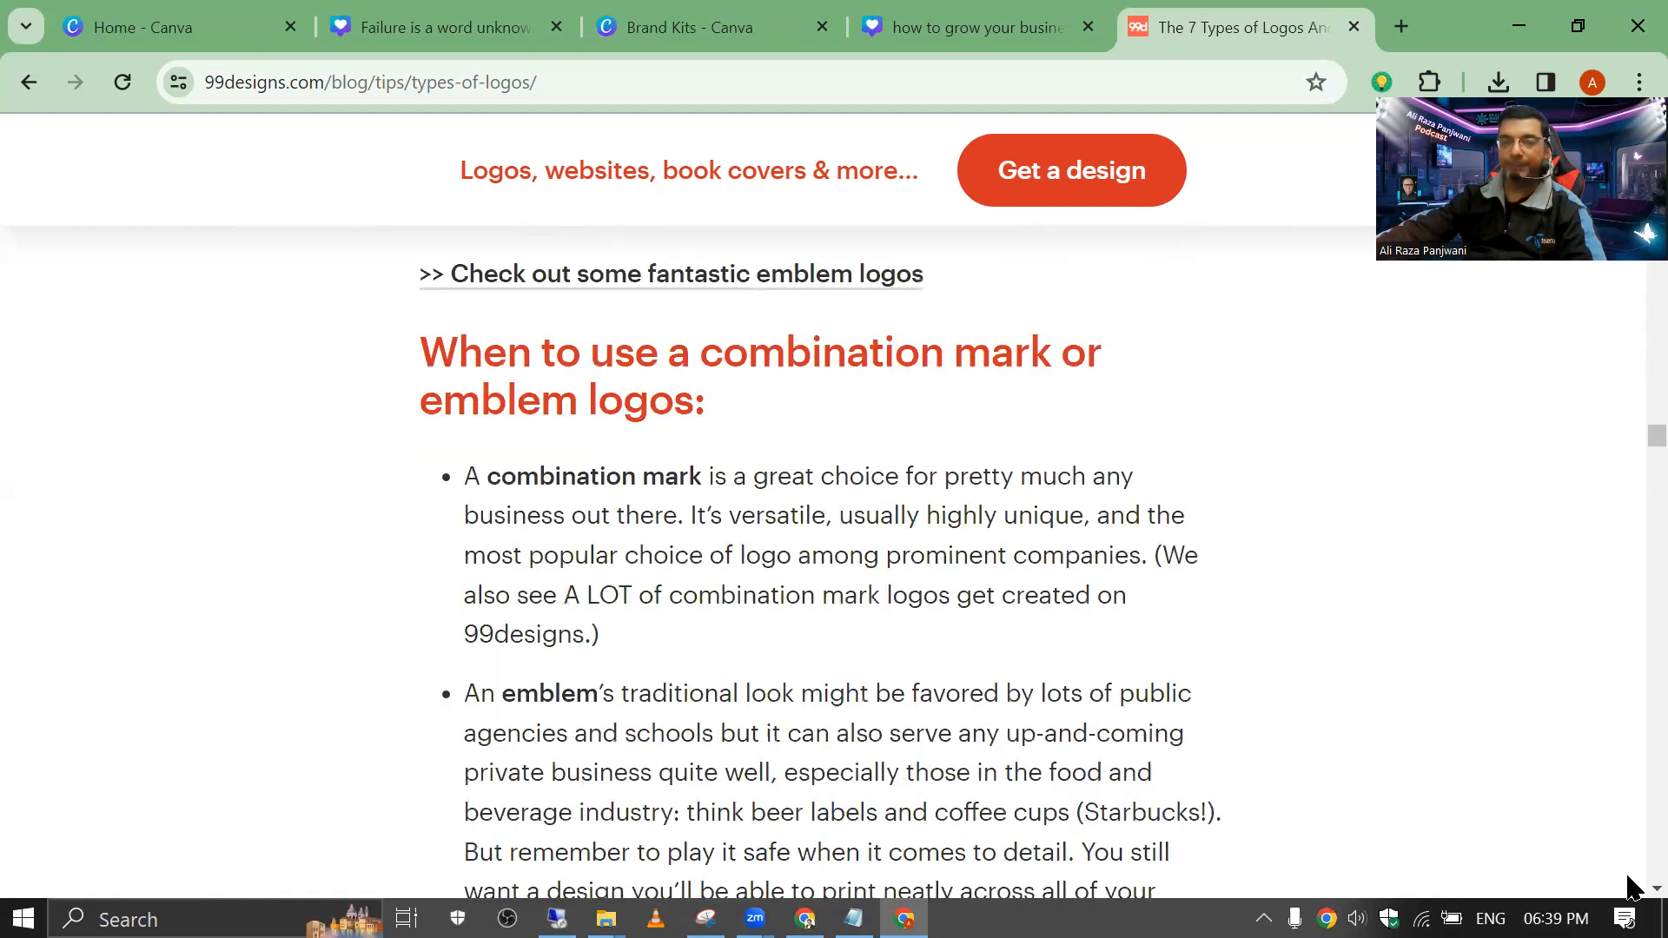
{"action": "scroll", "coordinate": [1632, 887], "scroll_direction": "down", "scroll_amount": 15}
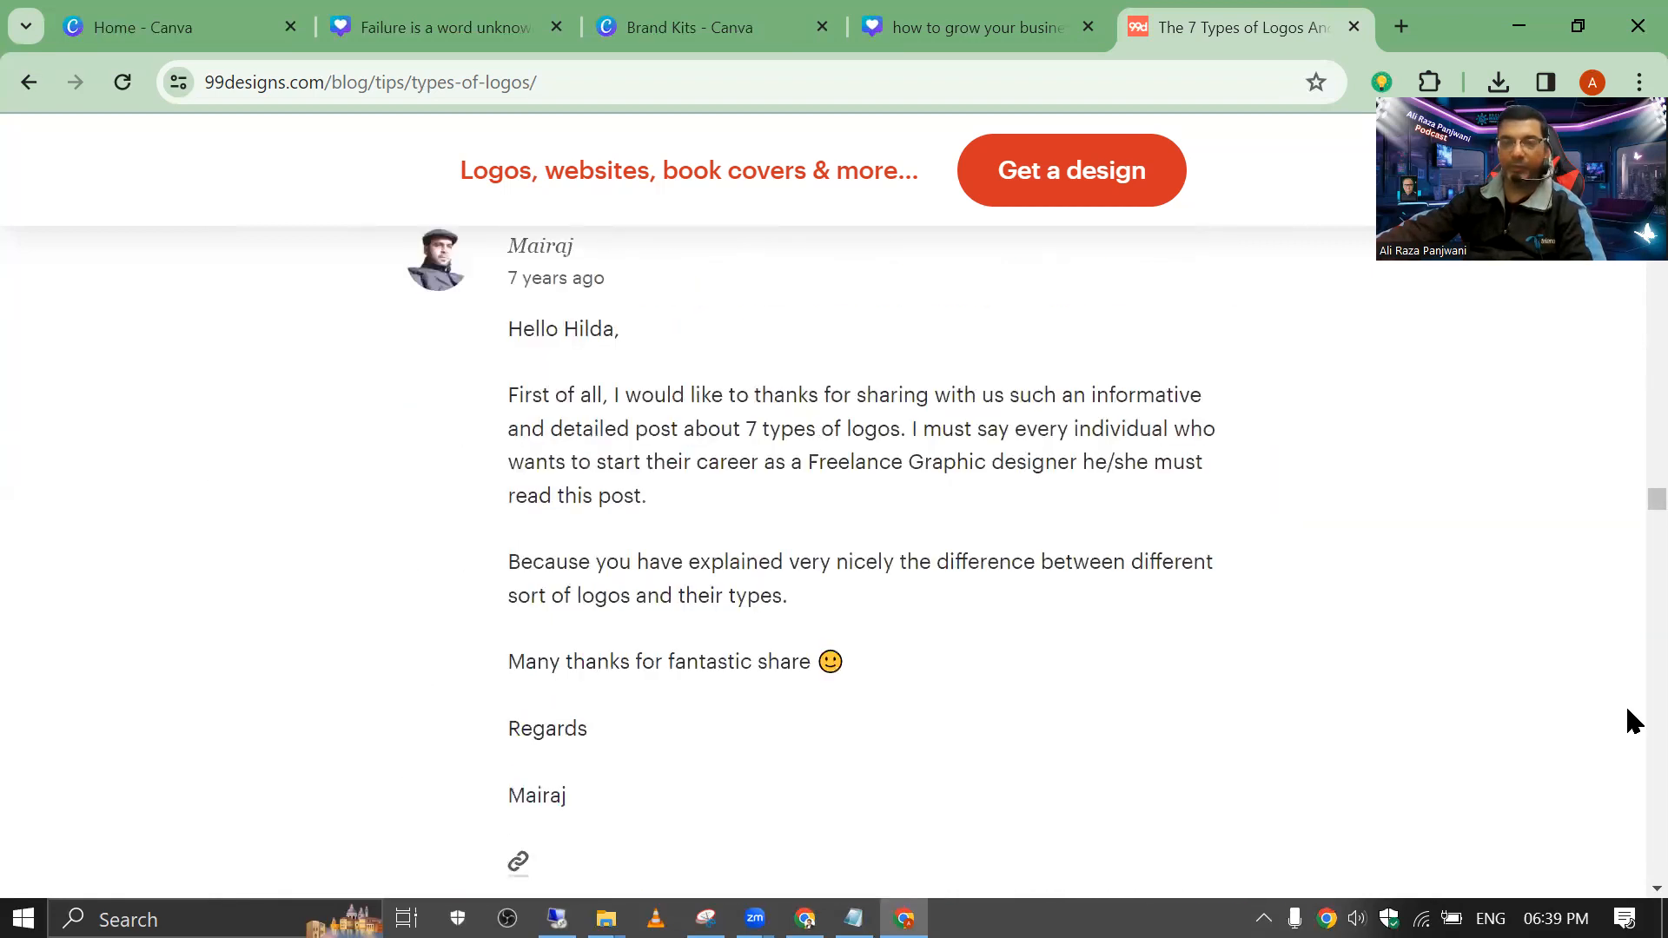
{"action": "scroll", "coordinate": [1633, 519], "scroll_direction": "down", "scroll_amount": 20}
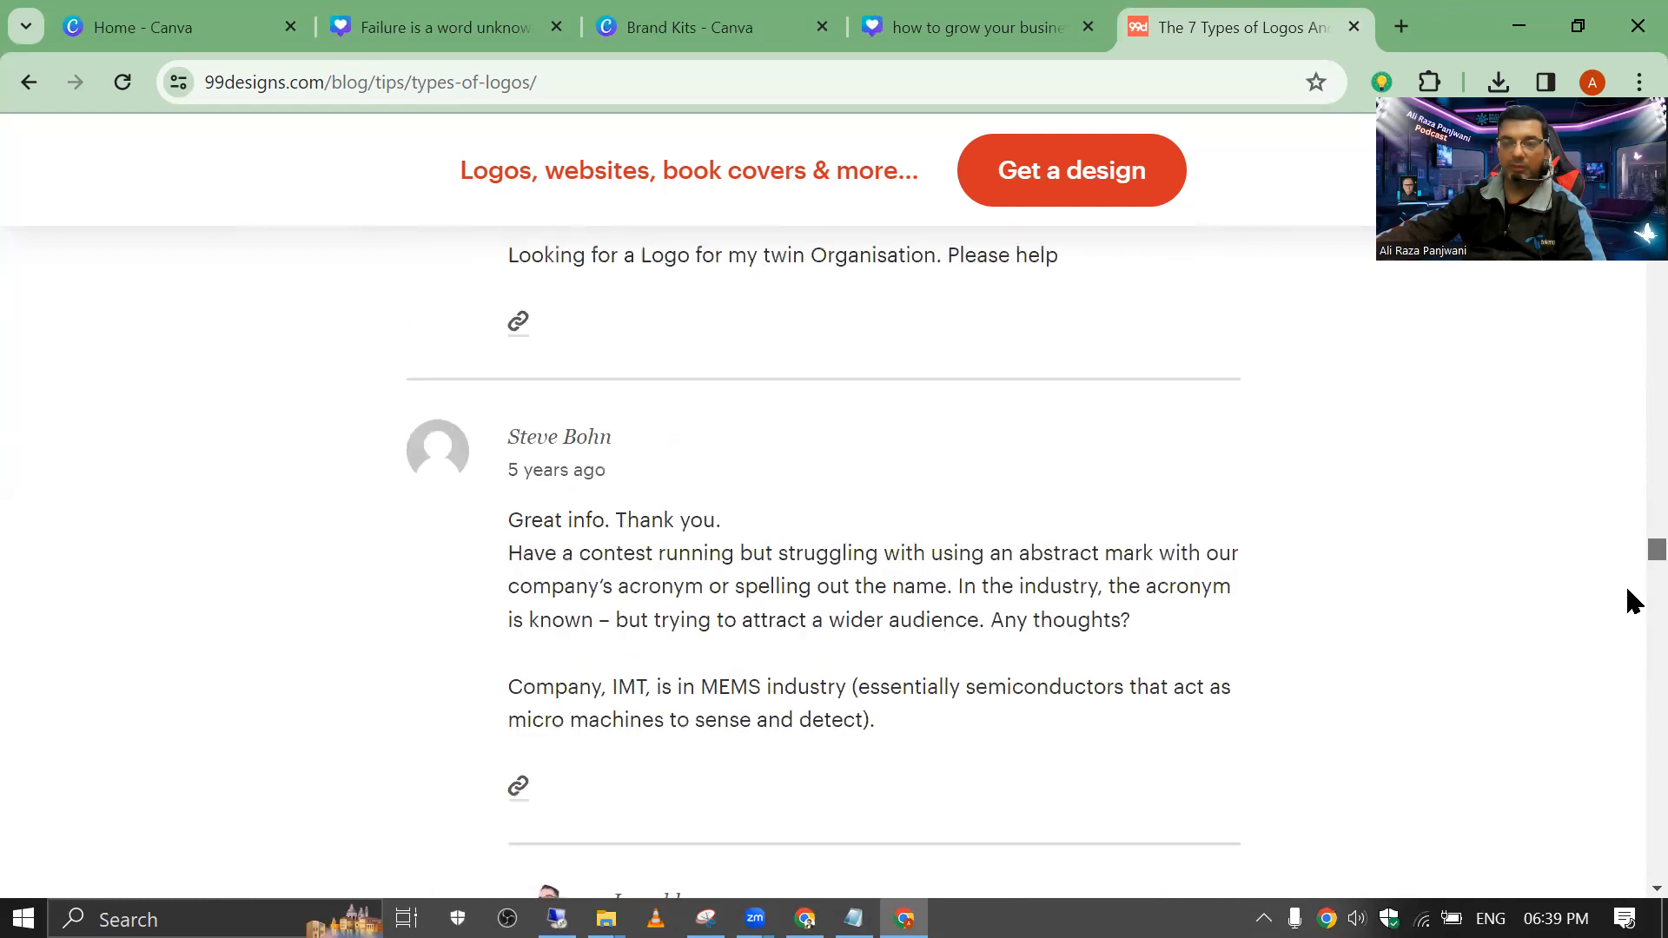
Step: Return to the article's title, then switch to the Canva business-growth design
{"action": "scroll", "coordinate": [1631, 886], "scroll_direction": "up", "scroll_amount": 20}
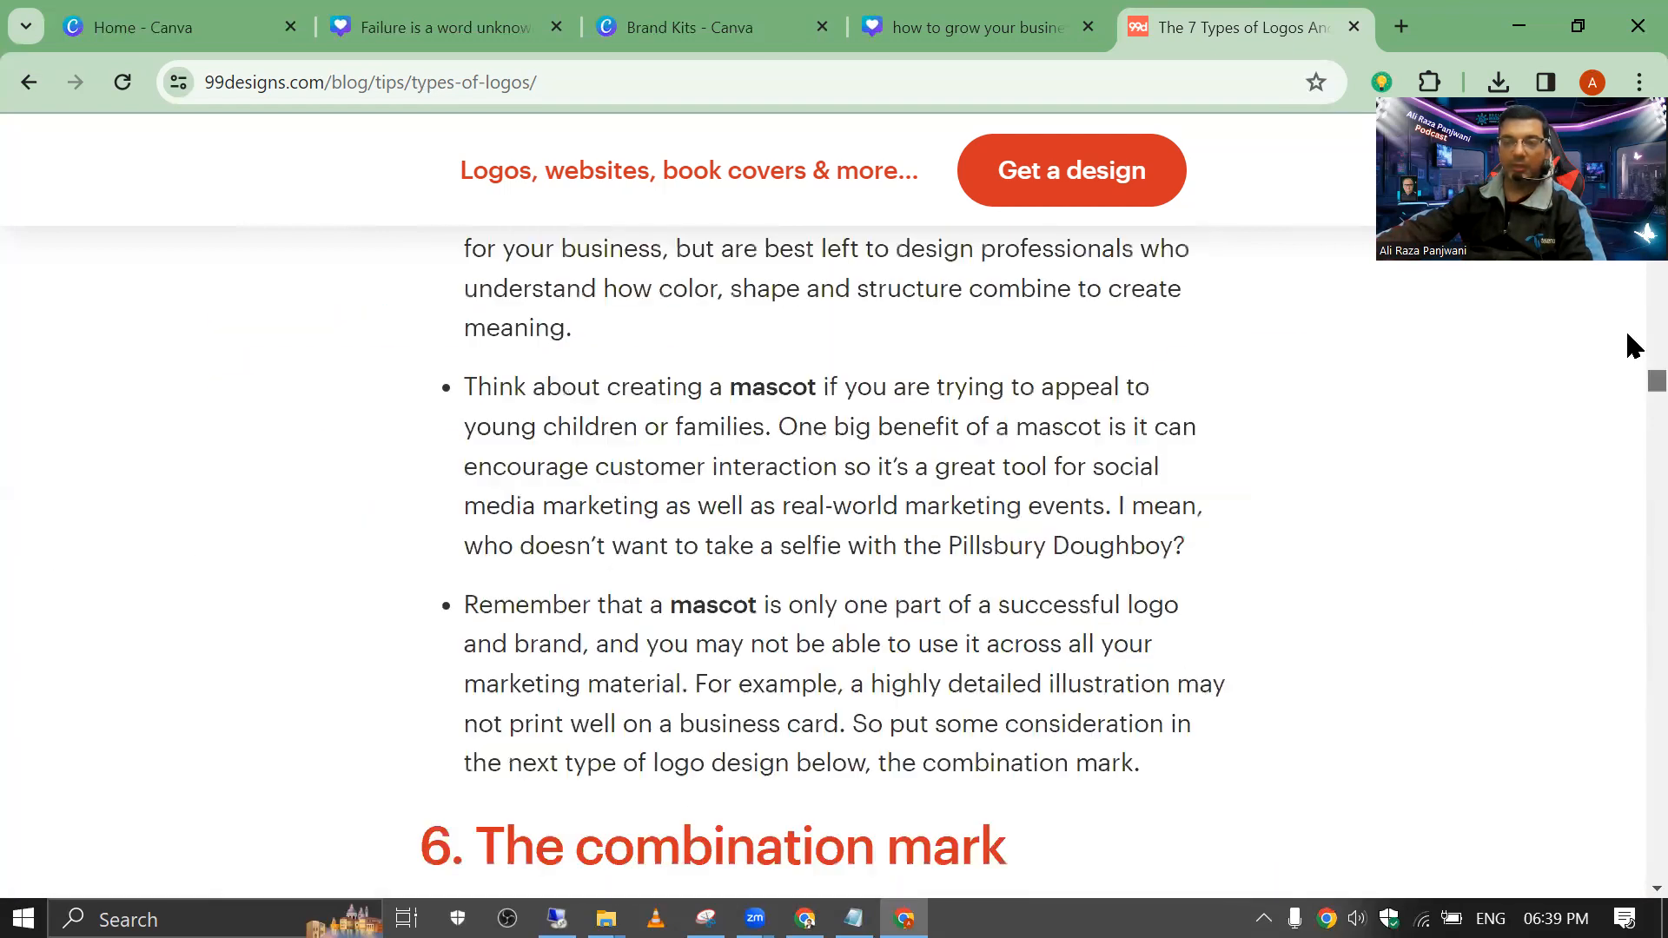
{"action": "scroll", "coordinate": [1632, 346], "scroll_direction": "up", "scroll_amount": 20}
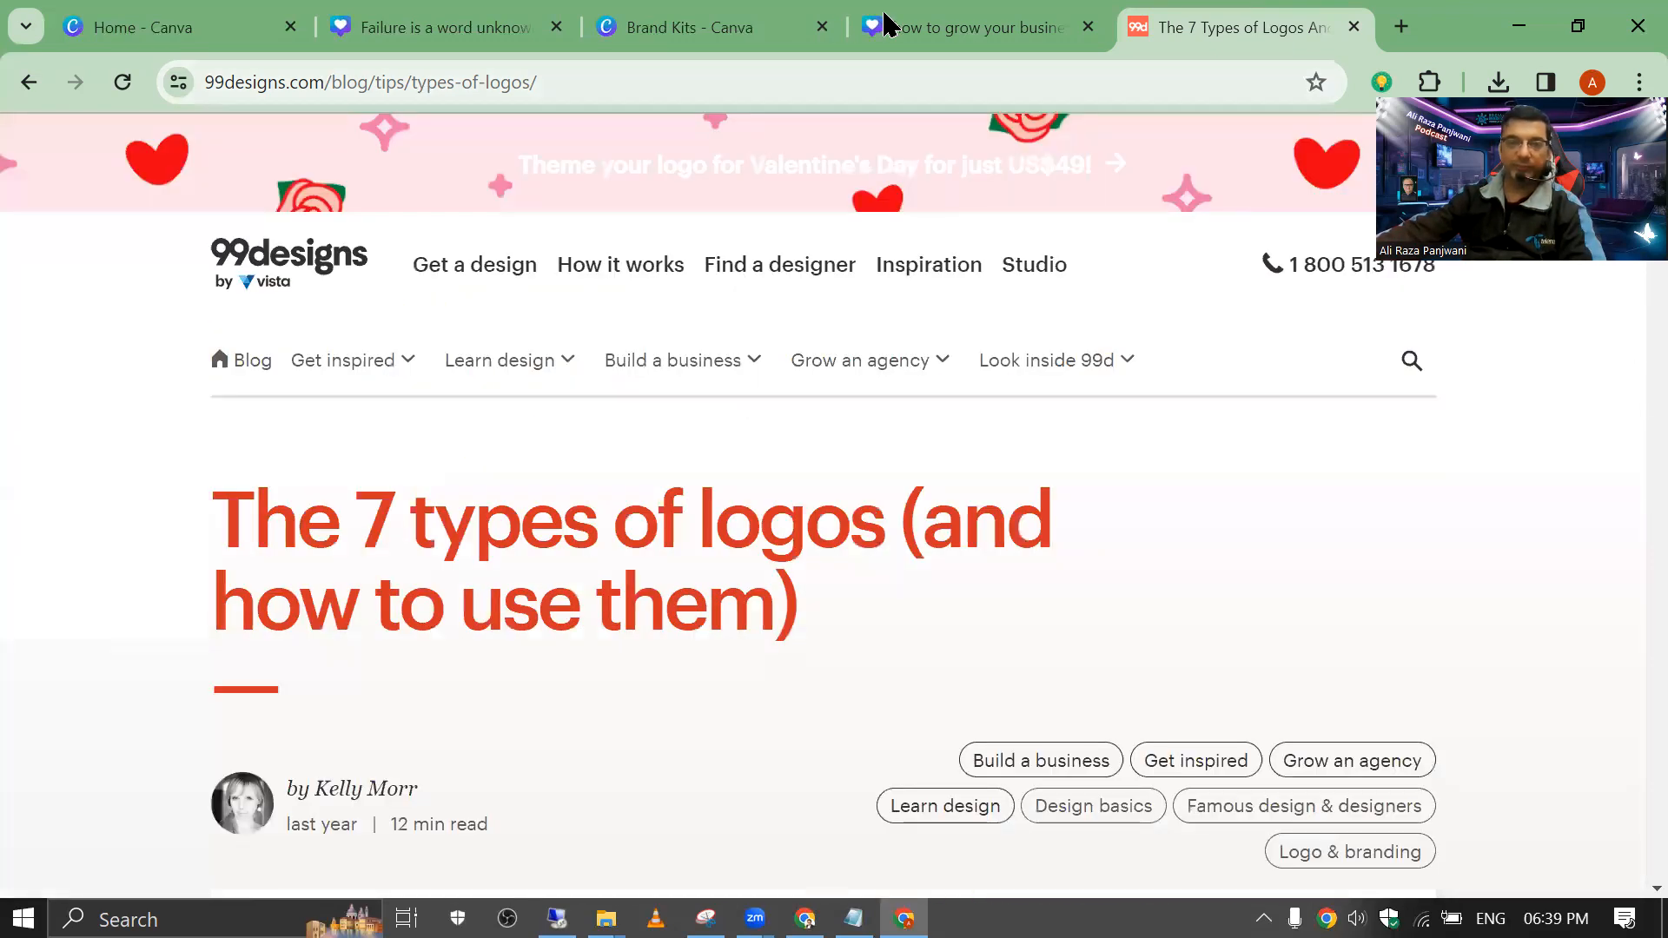
{"action": "left_click", "coordinate": [877, 26]}
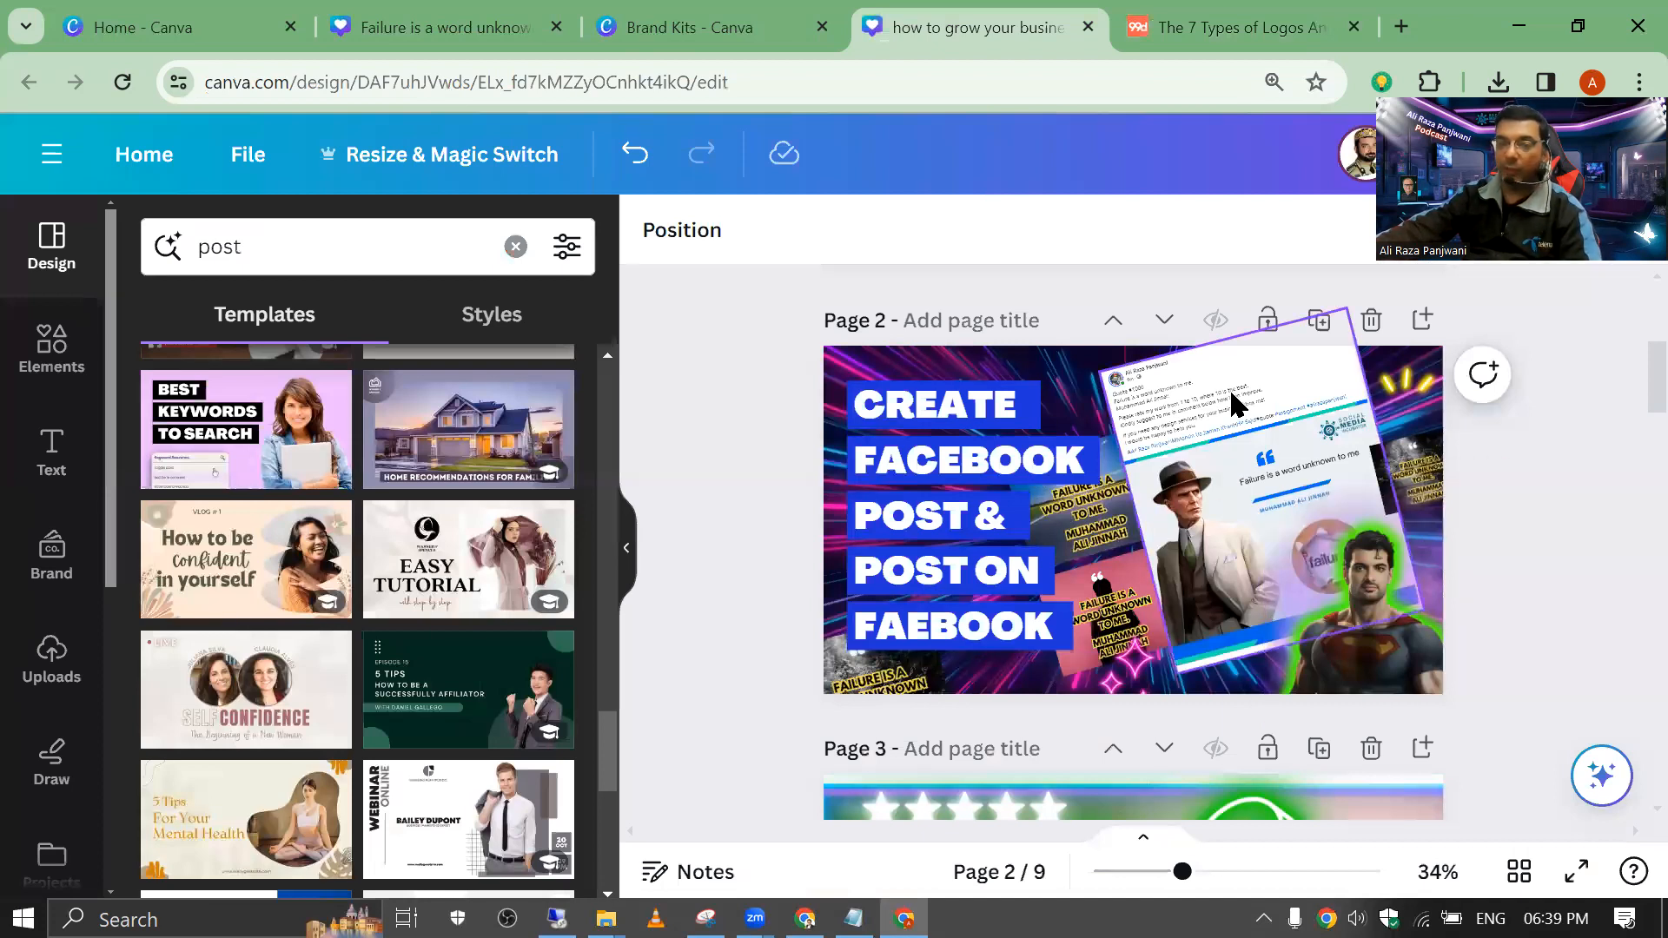
Step: Inspect page 2's screenshot, CREATE FACEBOOK POST headline and Superman image, then go to Canva home
{"action": "left_click", "coordinate": [1260, 432]}
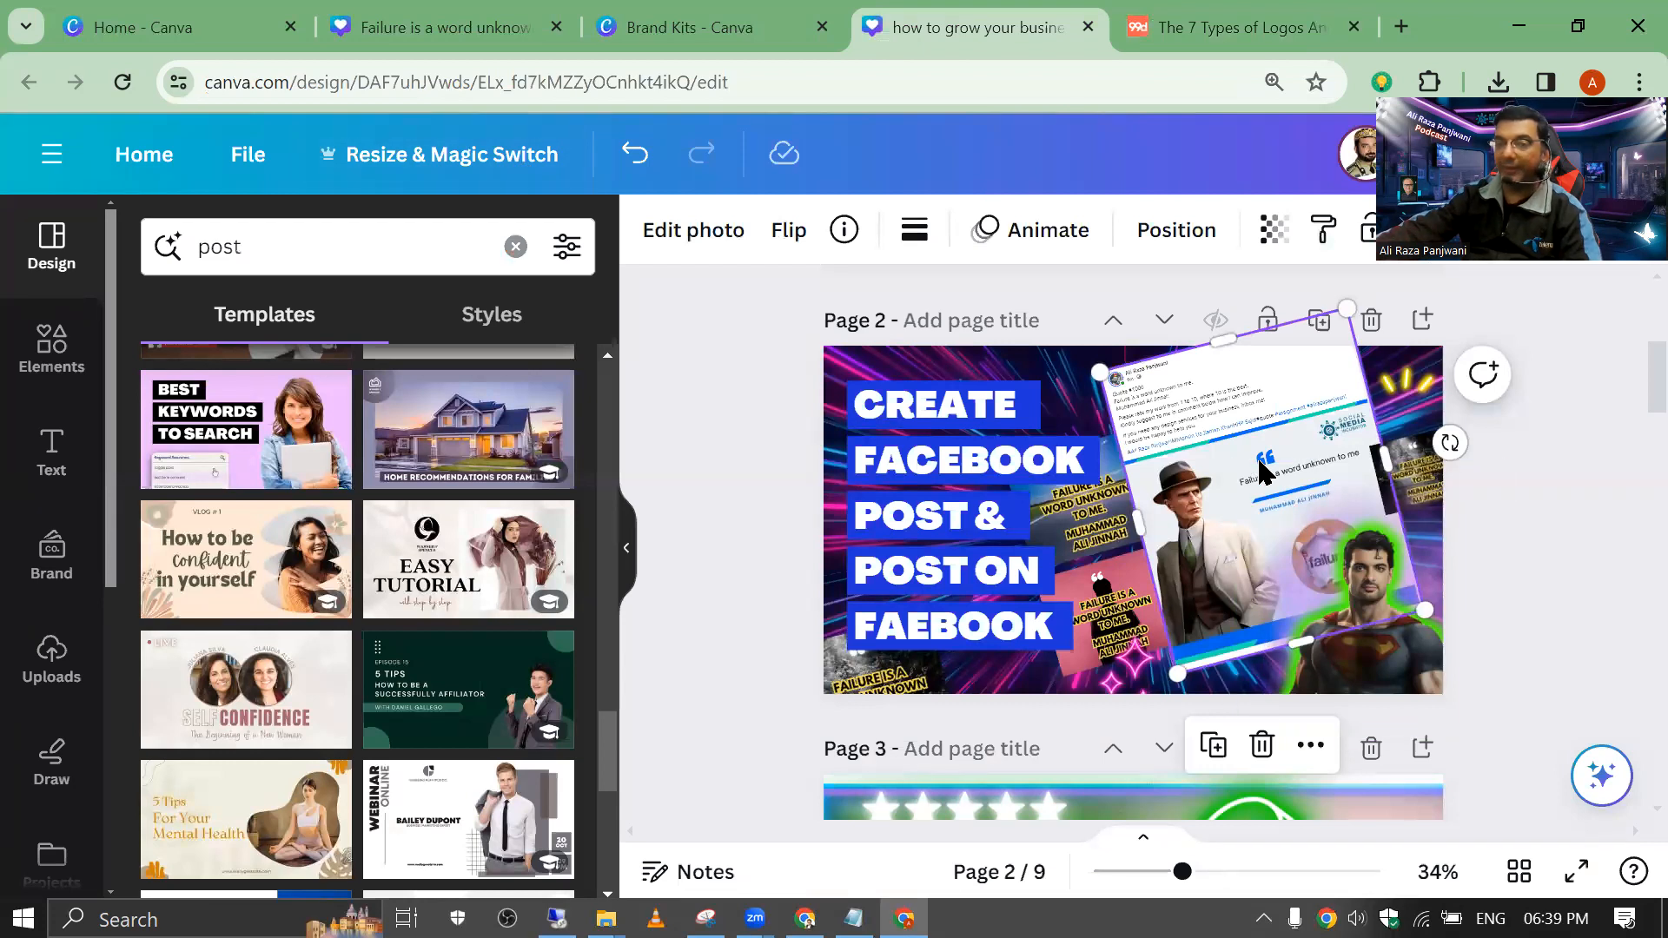
{"action": "left_click", "coordinate": [919, 424]}
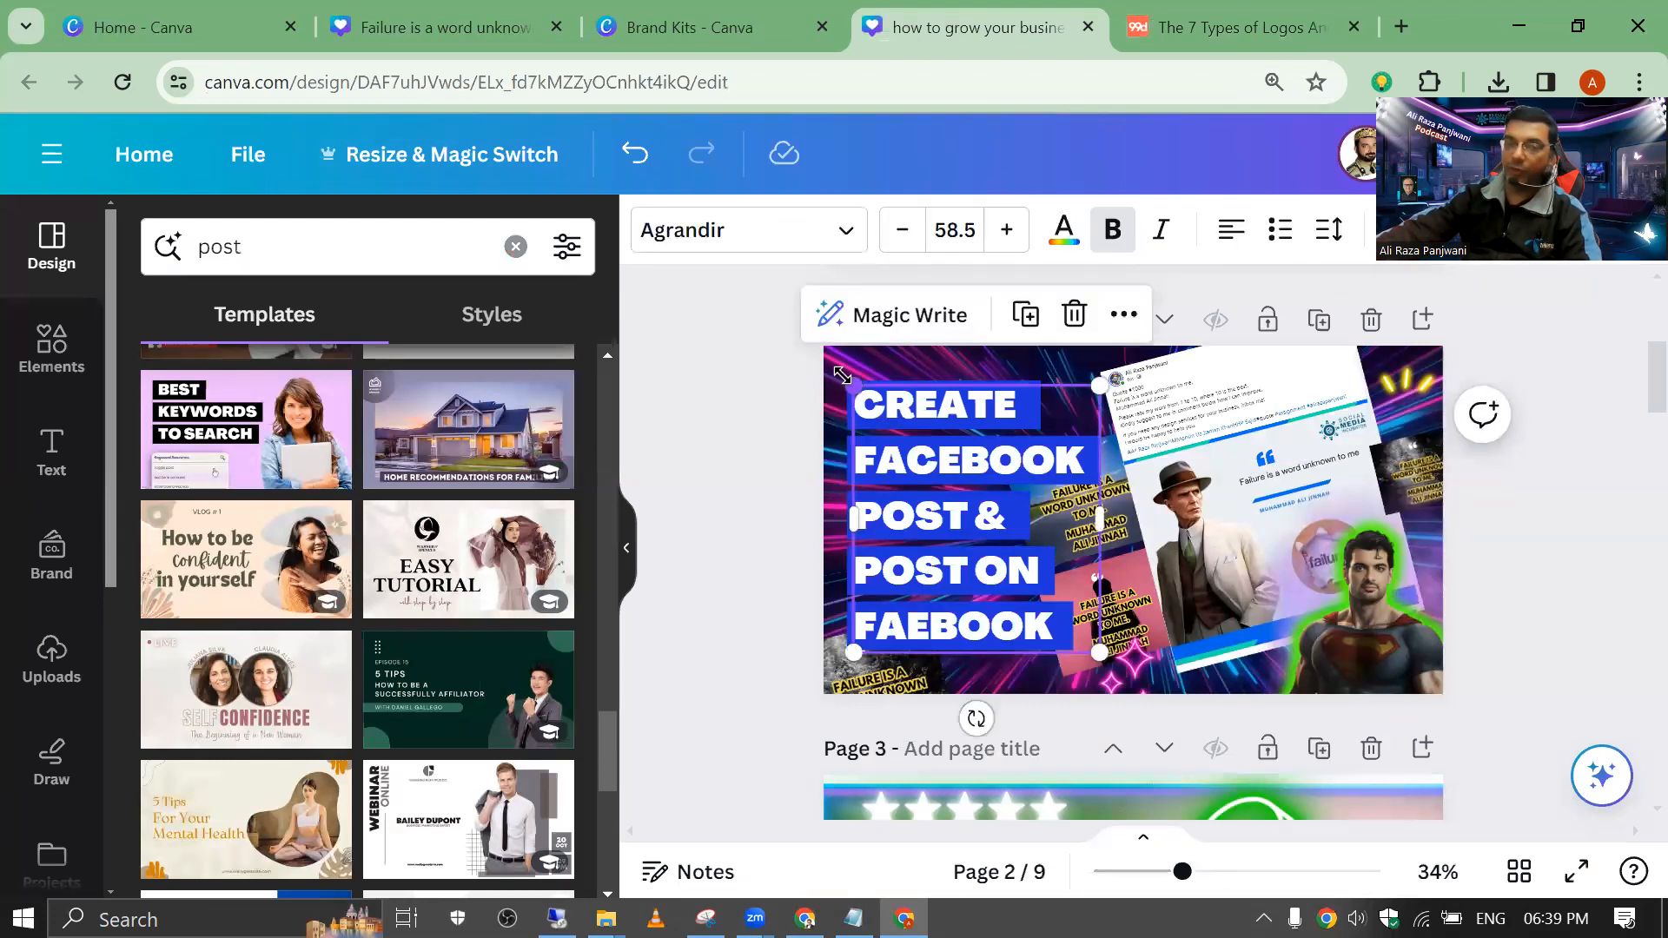
{"action": "left_click", "coordinate": [1355, 600]}
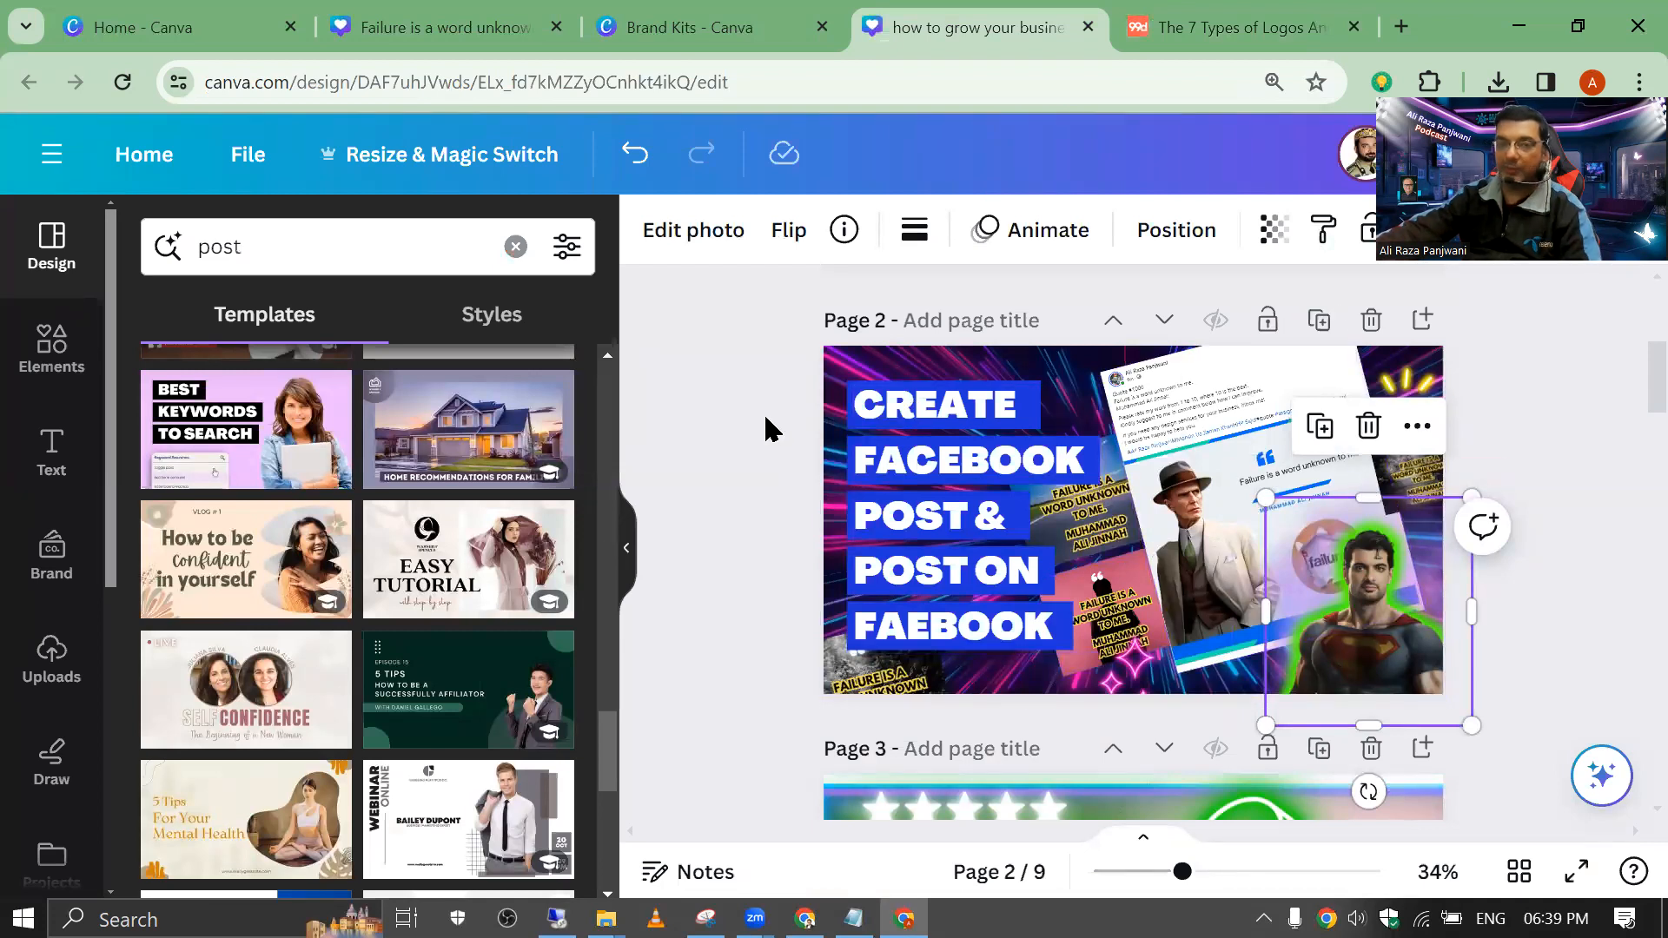
{"action": "left_click", "coordinate": [212, 27]}
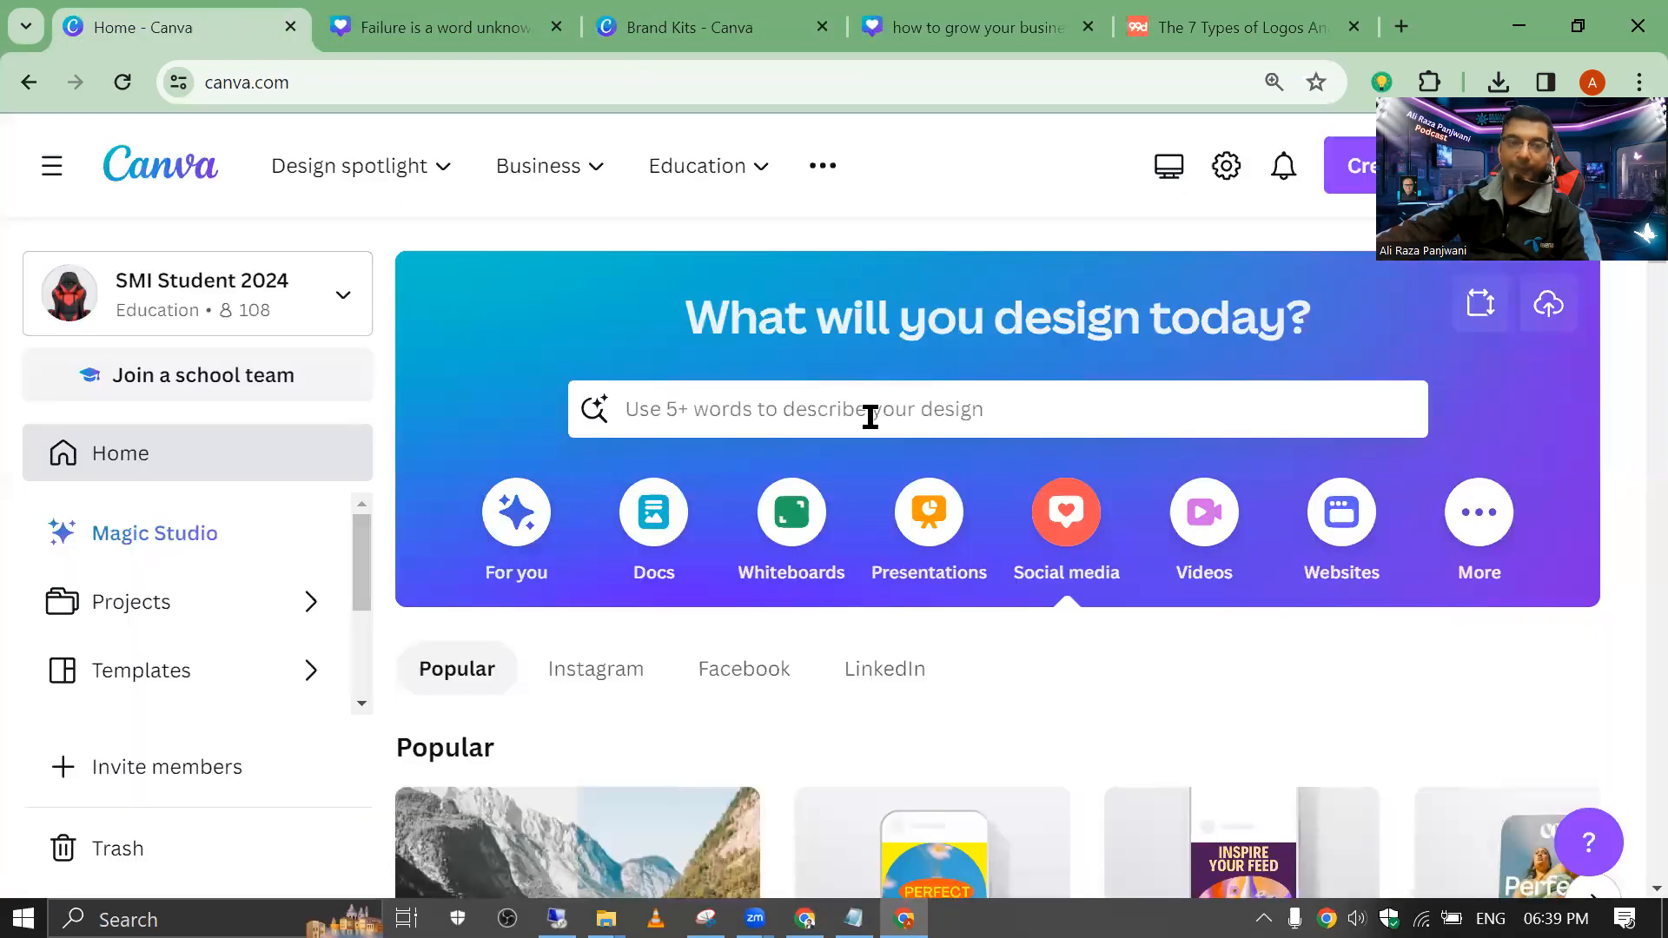
Step: Search Canva for 'logo' templates, then view the brand kit with its two logos
{"action": "left_click", "coordinate": [856, 424]}
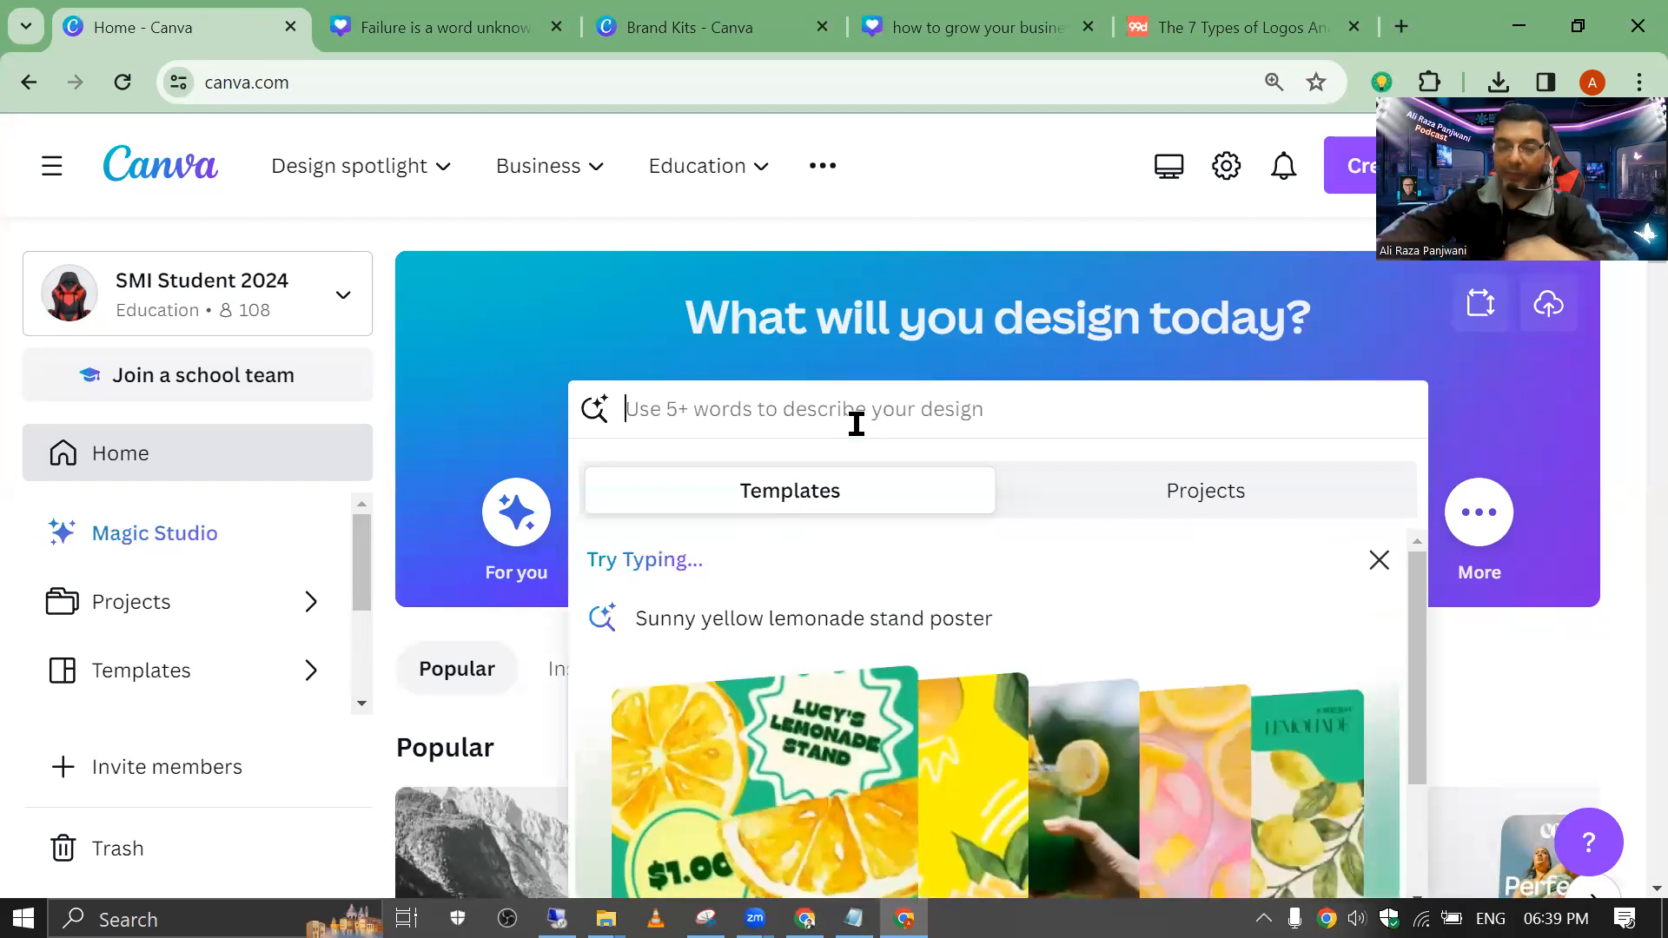
{"action": "type", "text": "logo"}
{"action": "key", "text": "Return"}
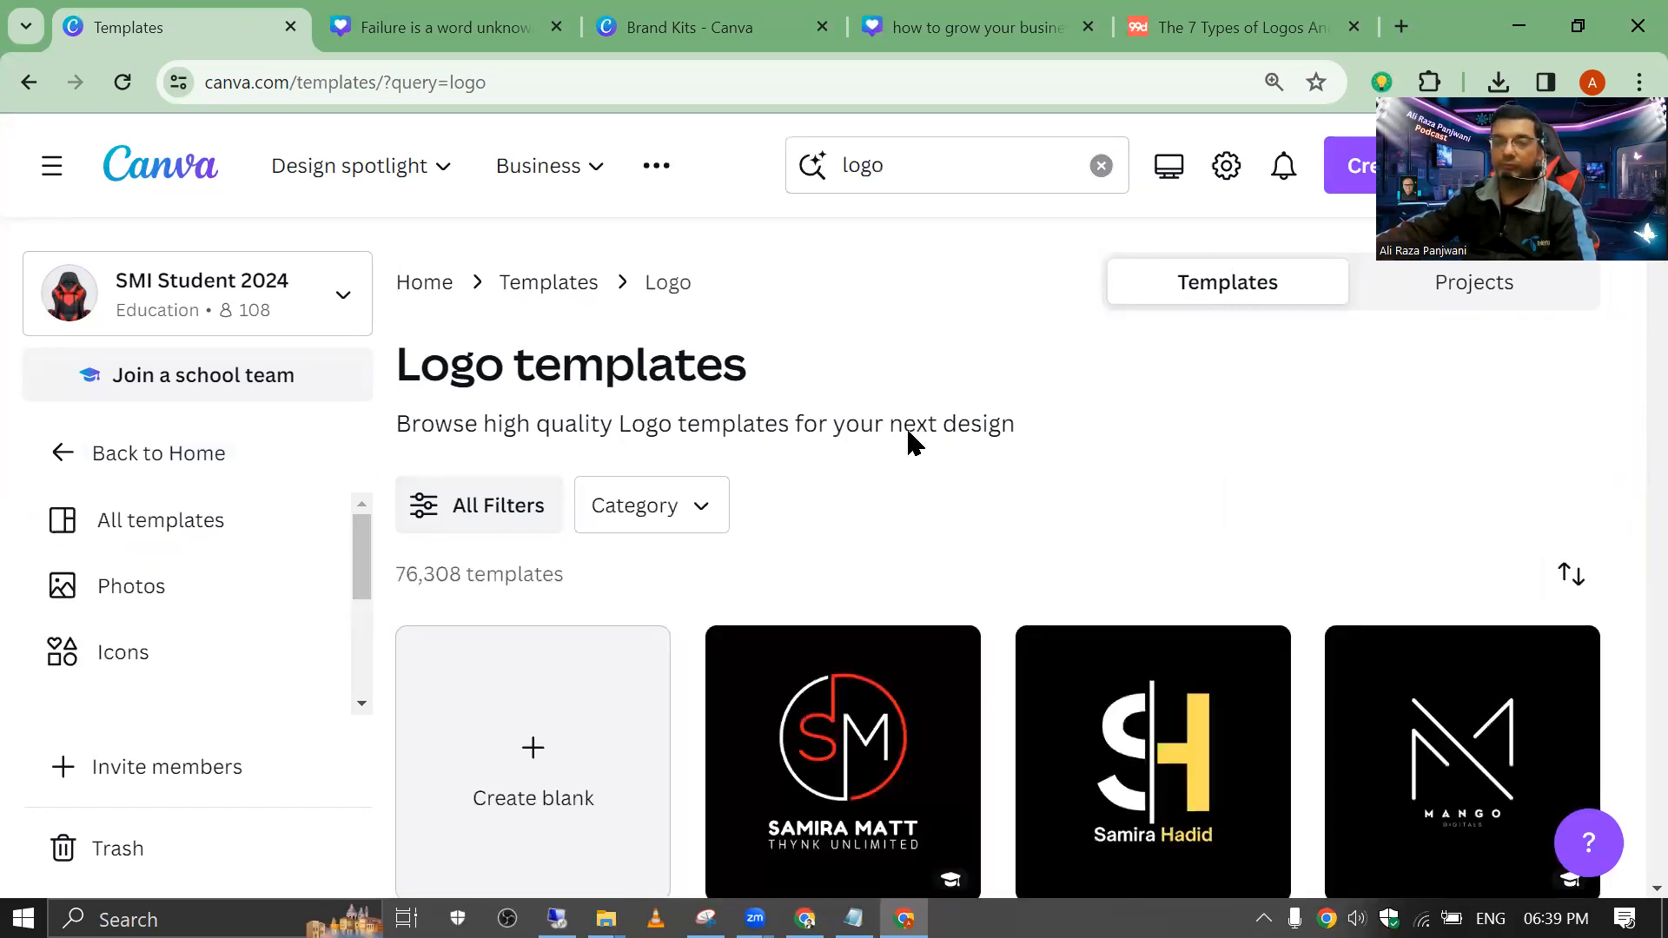
{"action": "scroll", "coordinate": [915, 425], "scroll_direction": "down", "scroll_amount": 6}
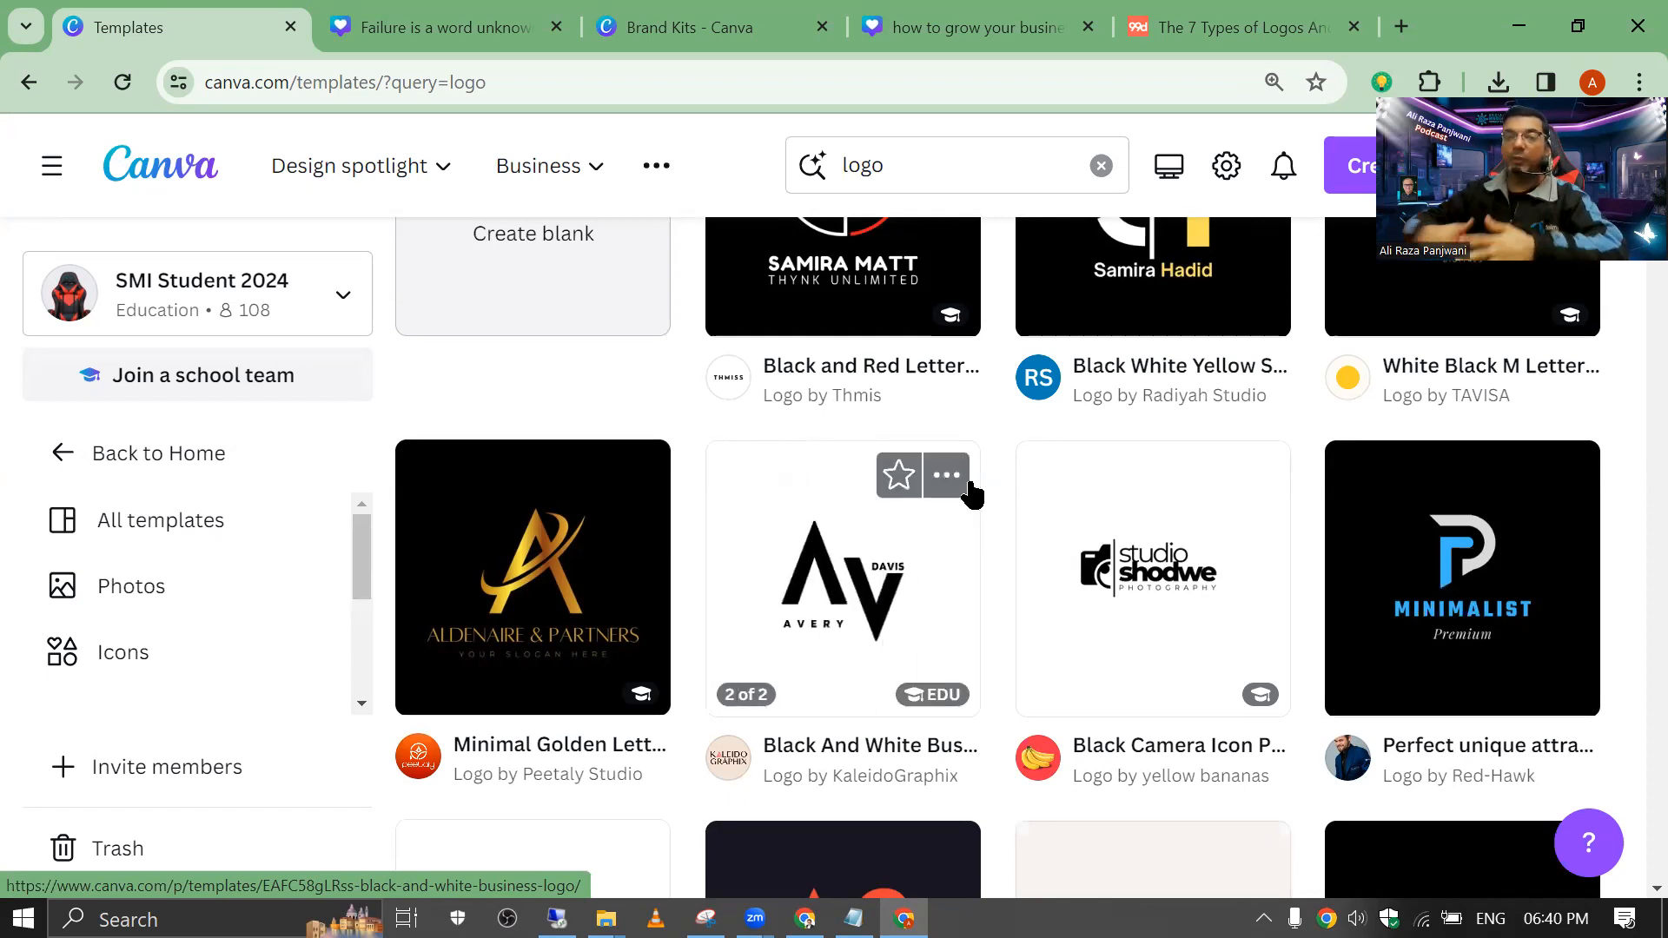
{"action": "left_click", "coordinate": [665, 13]}
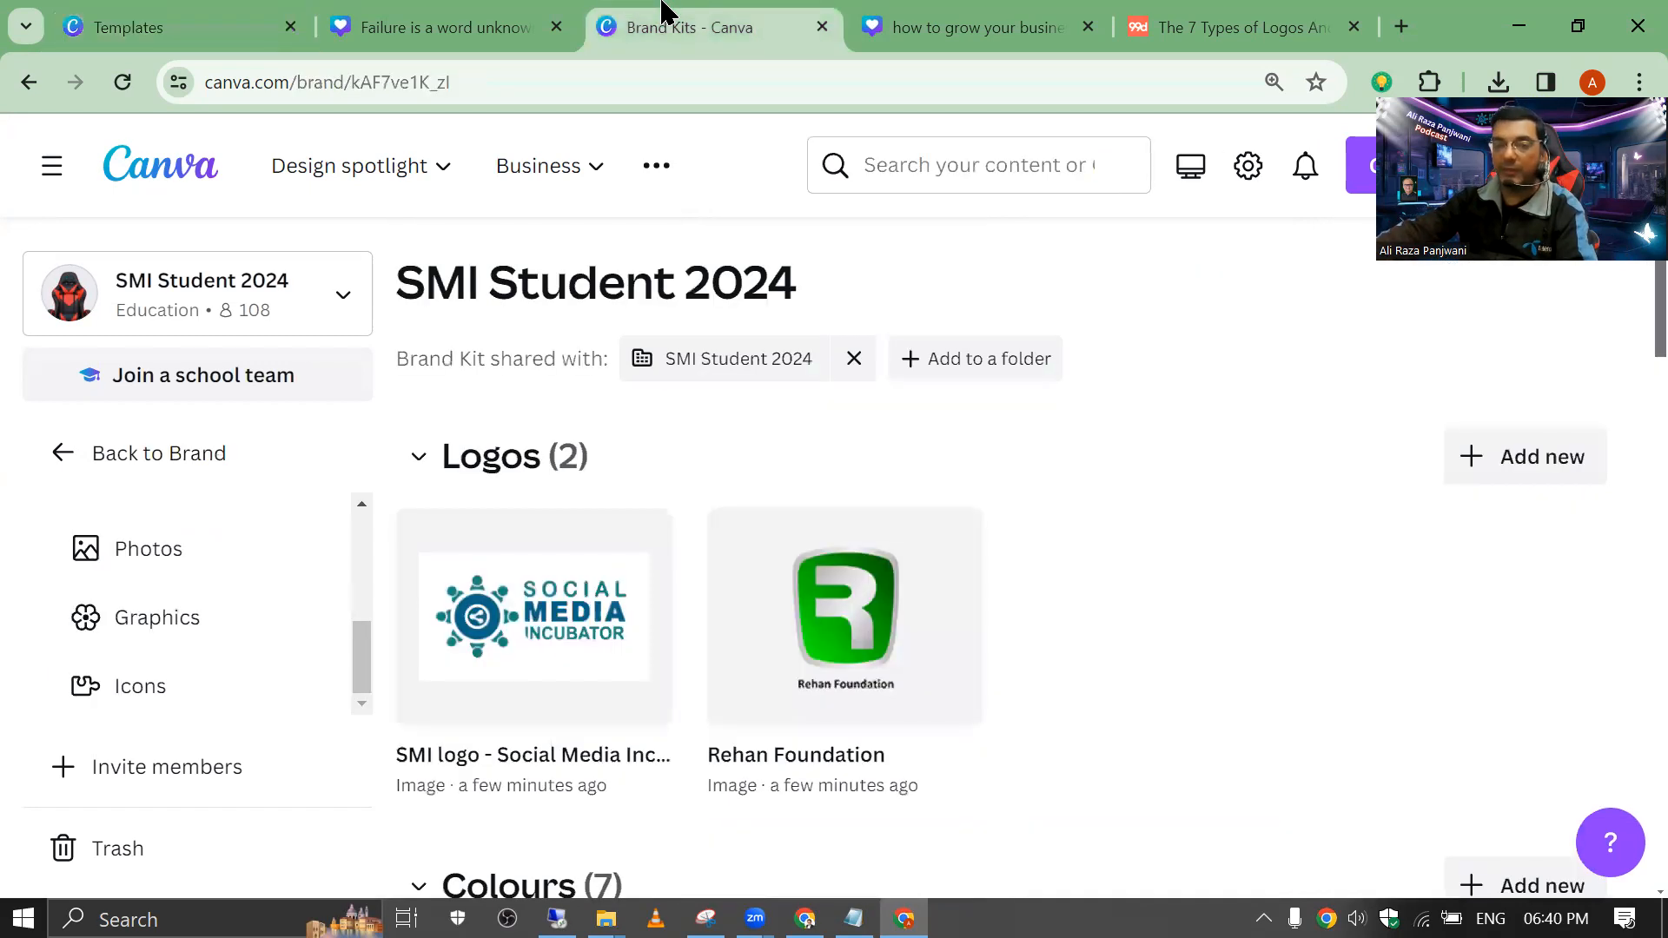
Step: Glance at the 'Failure is a word unknown to me' design, then create a blank logo design
{"action": "mouse_move", "coordinate": [510, 523]}
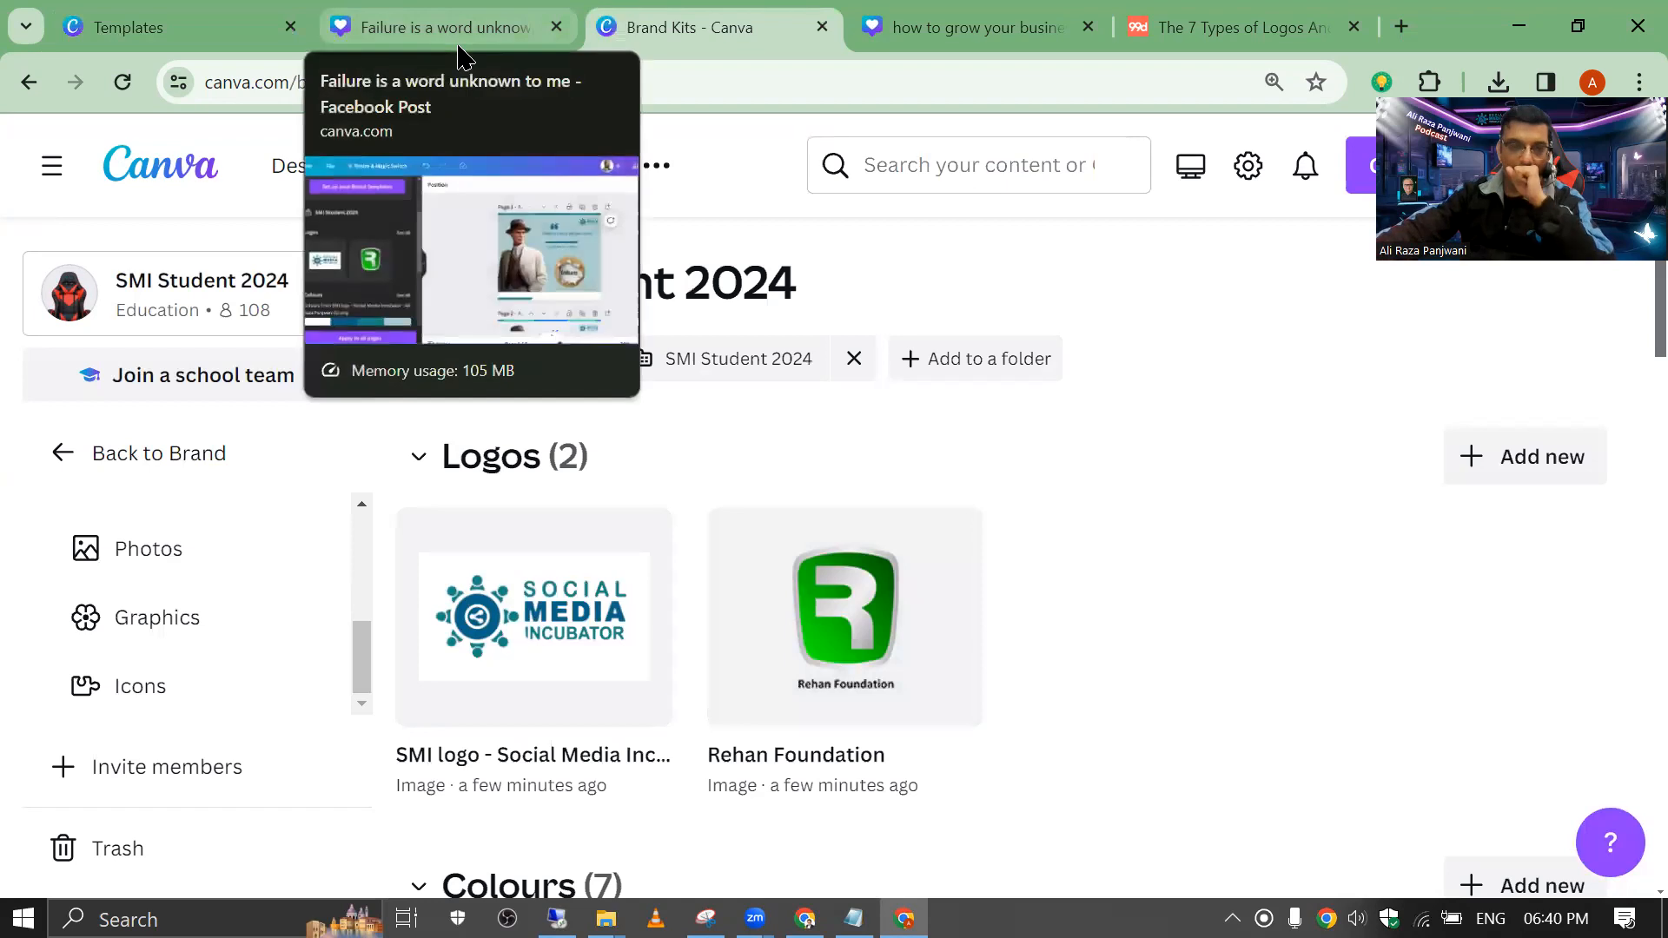
{"action": "left_click", "coordinate": [421, 24]}
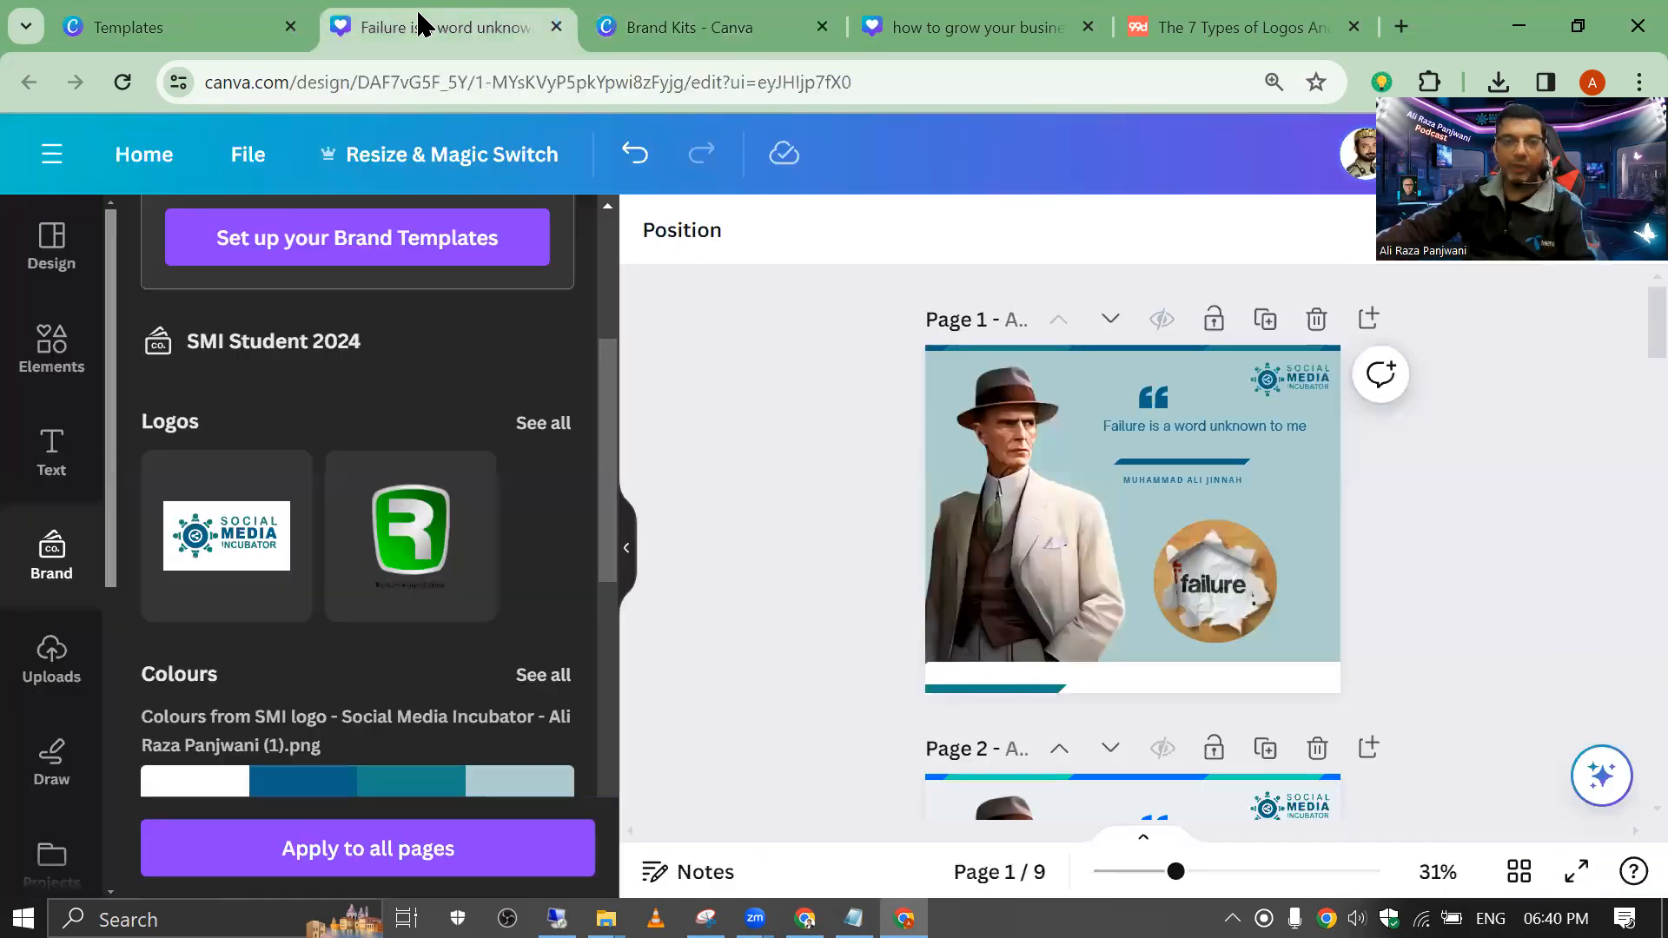
{"action": "left_click", "coordinate": [249, 24]}
{"action": "scroll", "coordinate": [609, 487], "scroll_direction": "up", "scroll_amount": 5}
{"action": "left_click", "coordinate": [556, 639]}
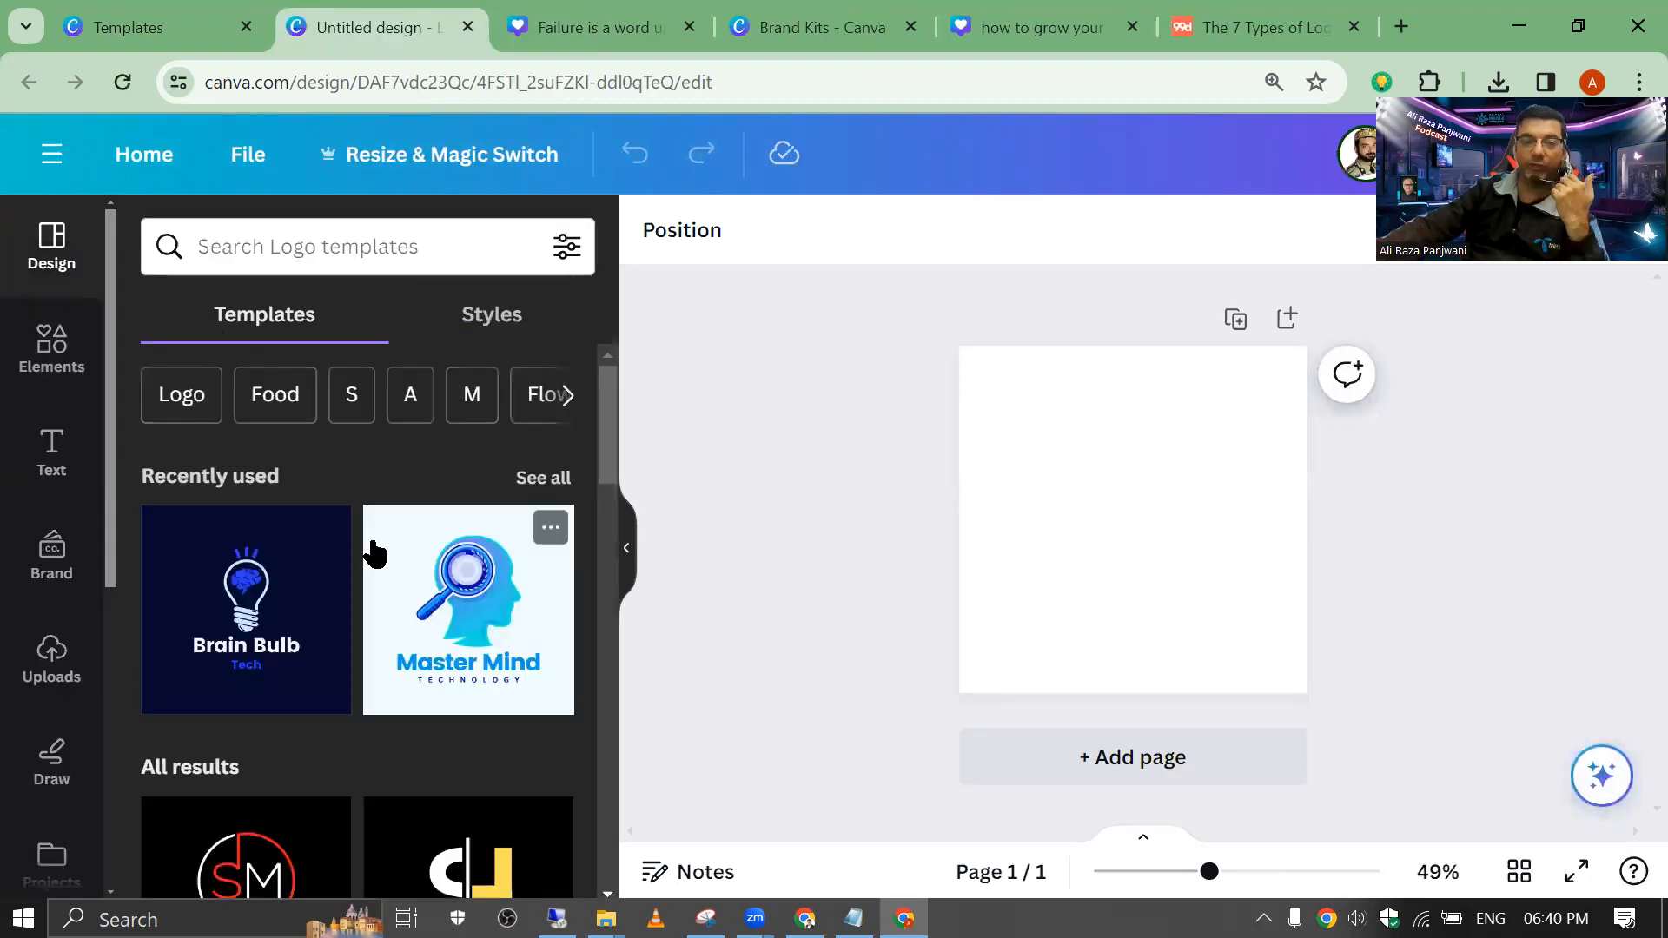
Step: Search the logo templates for 'graphics design'
{"action": "left_click", "coordinate": [286, 250]}
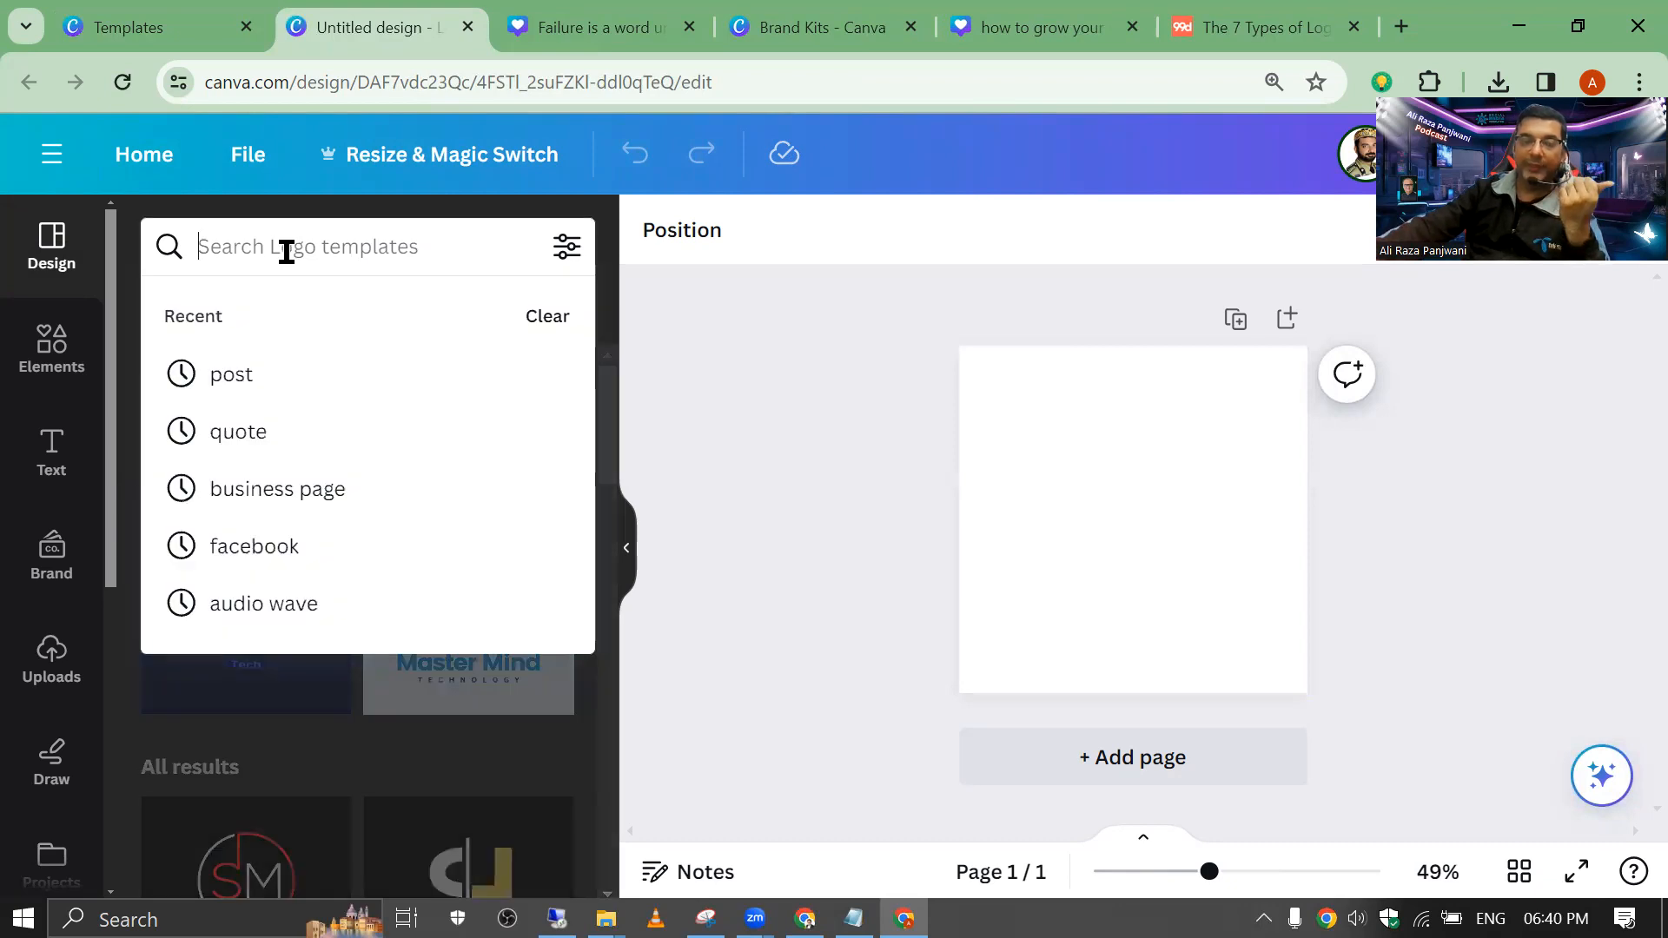
{"action": "type", "text": "g"}
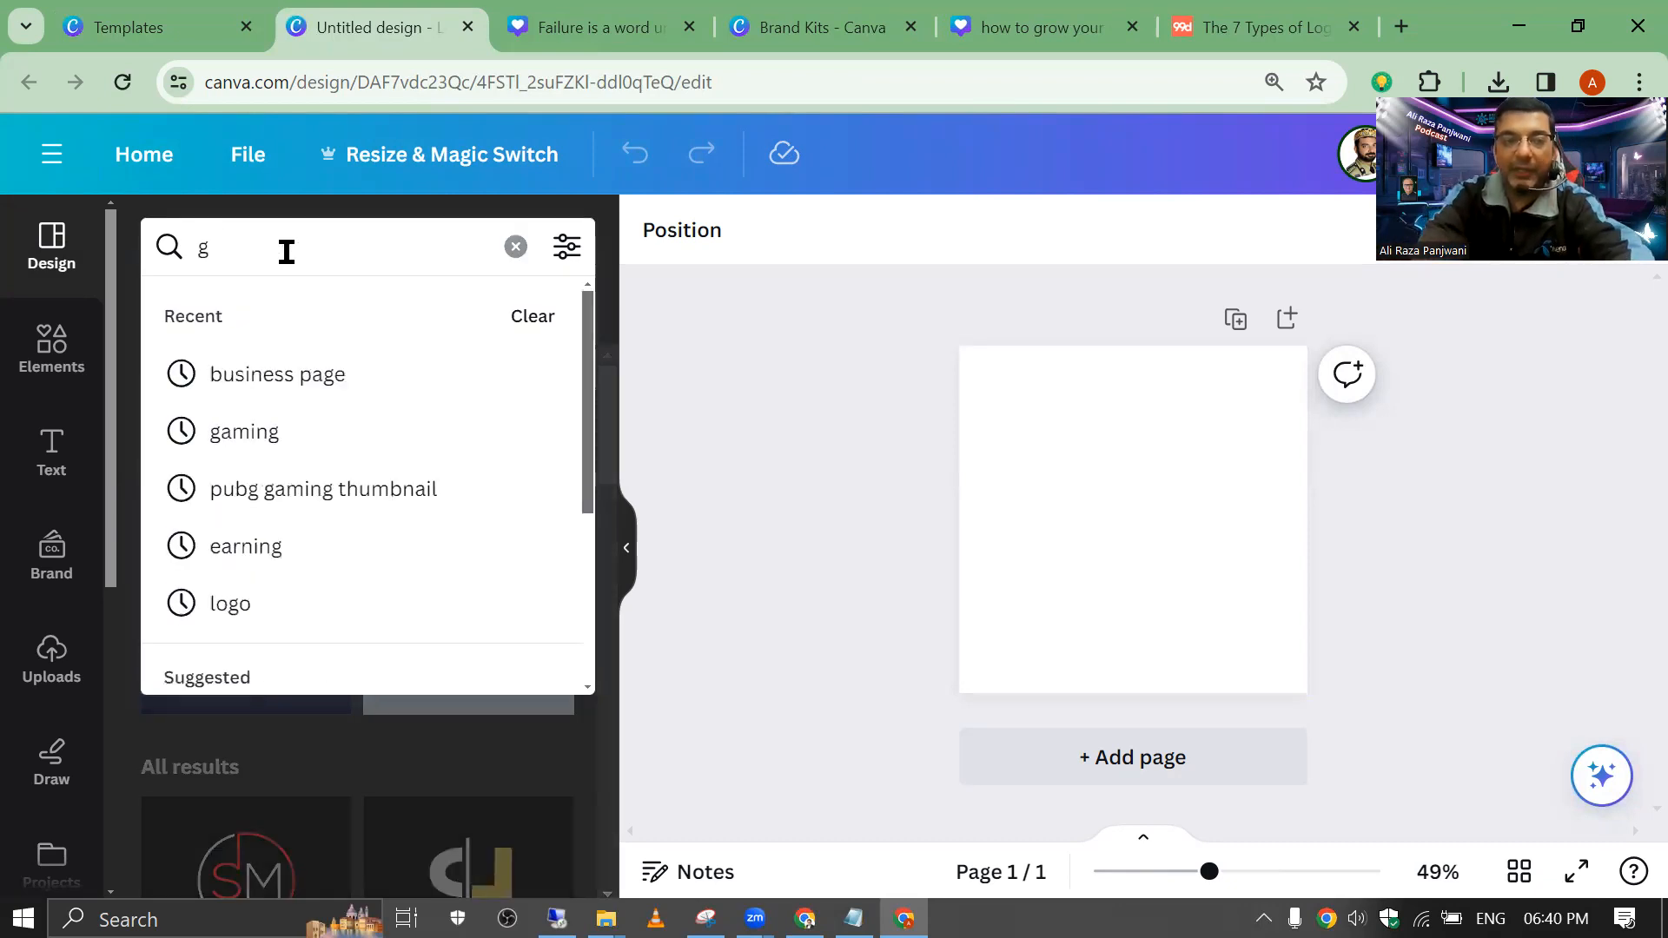
{"action": "type", "text": "raphics desig"}
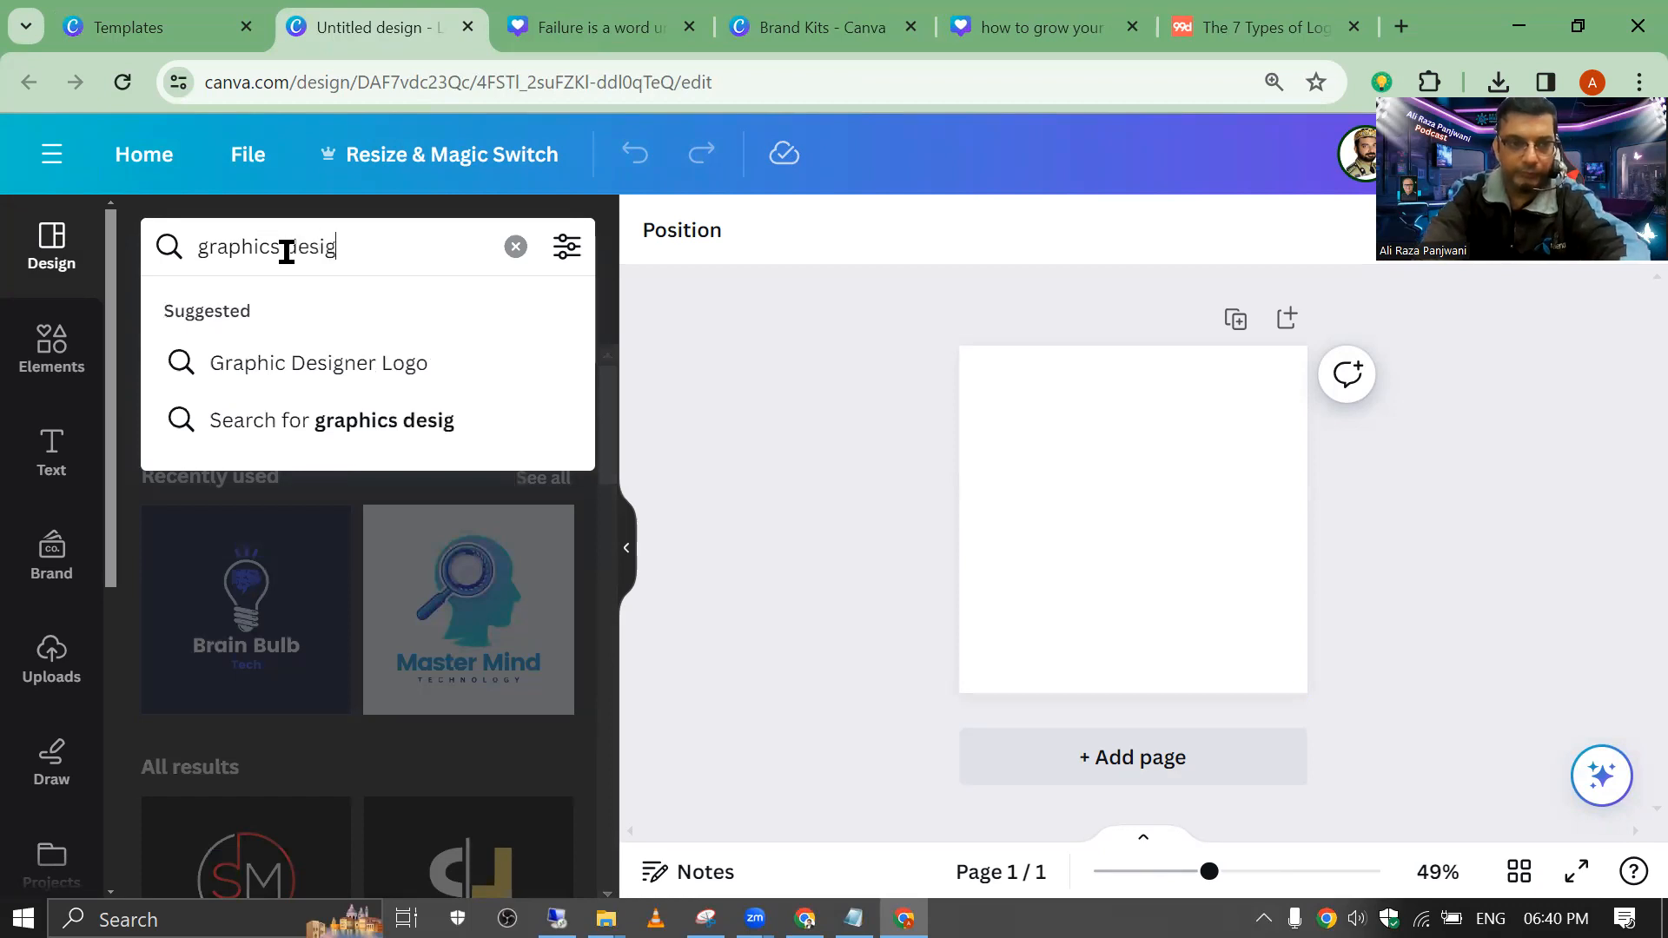
{"action": "type", "text": "n"}
{"action": "key", "text": "Return"}
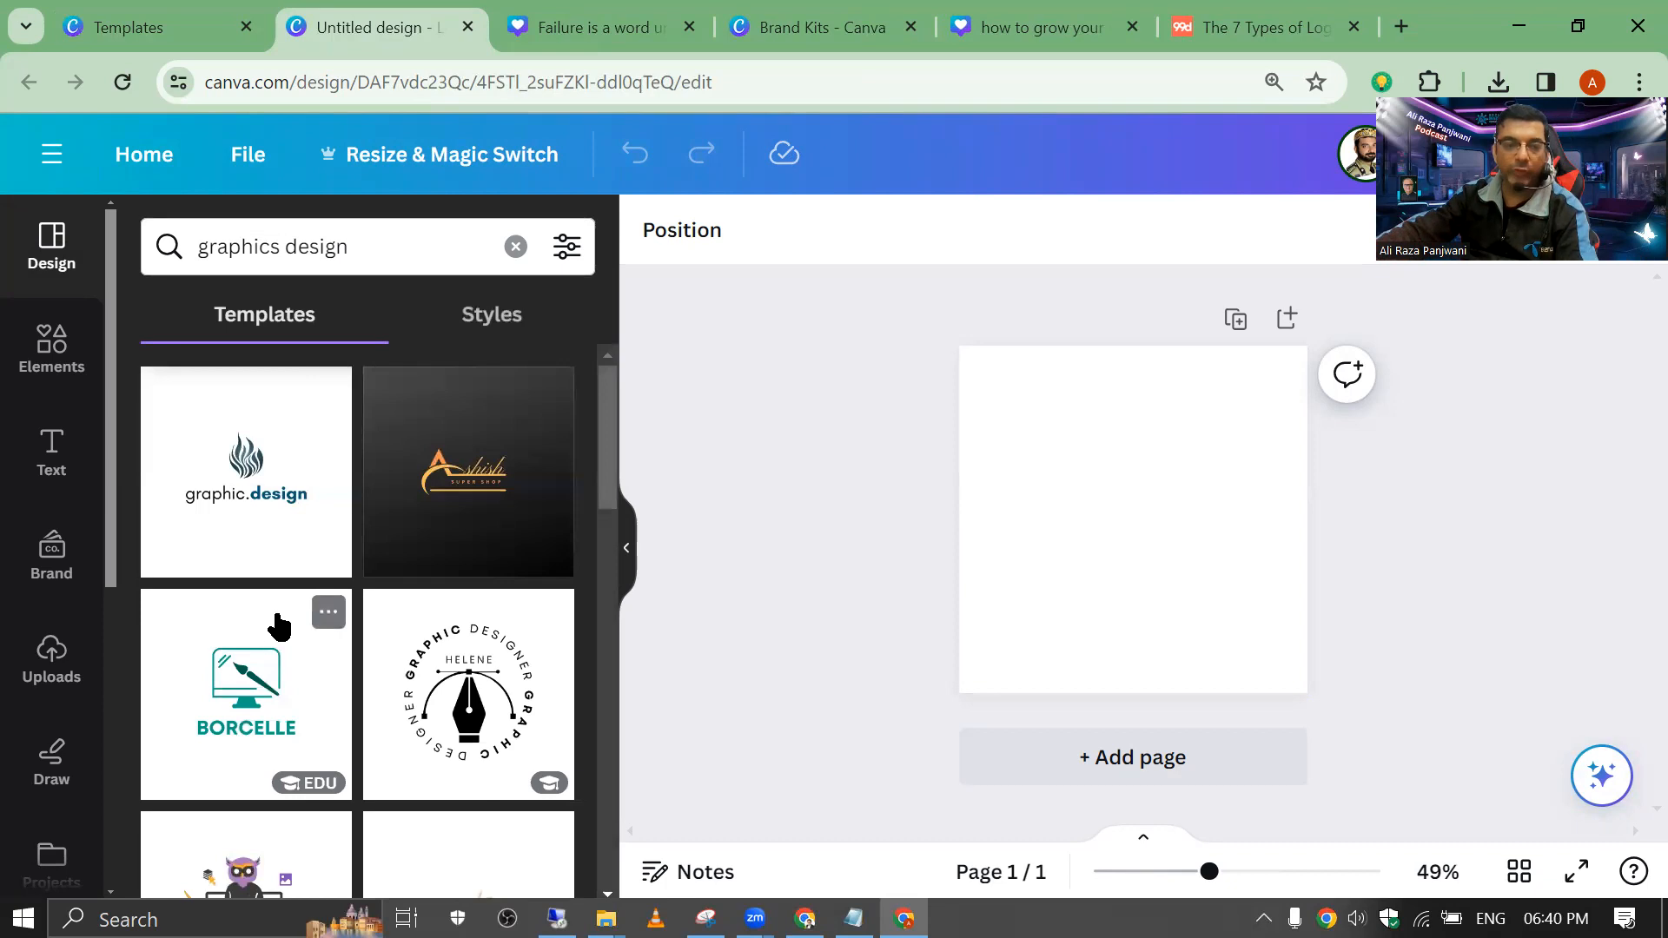
Step: Browse the results and apply the green minimalist Business Finance logo template
{"action": "scroll", "coordinate": [408, 554], "scroll_direction": "down", "scroll_amount": 5}
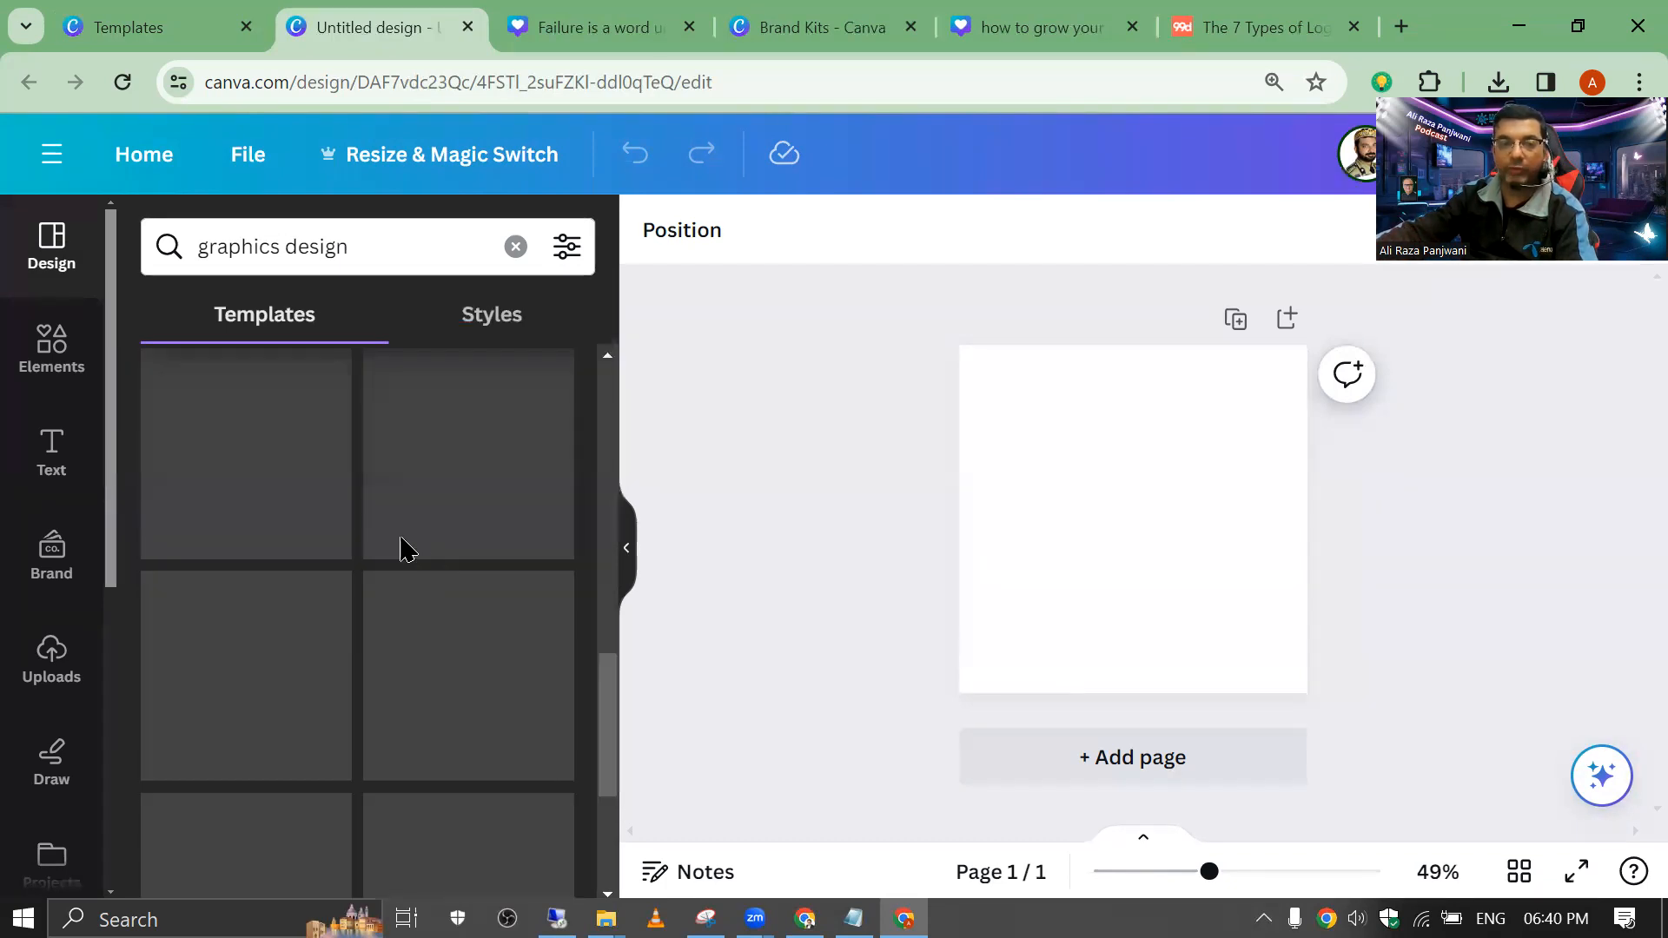
{"action": "scroll", "coordinate": [350, 540], "scroll_direction": "down", "scroll_amount": 5}
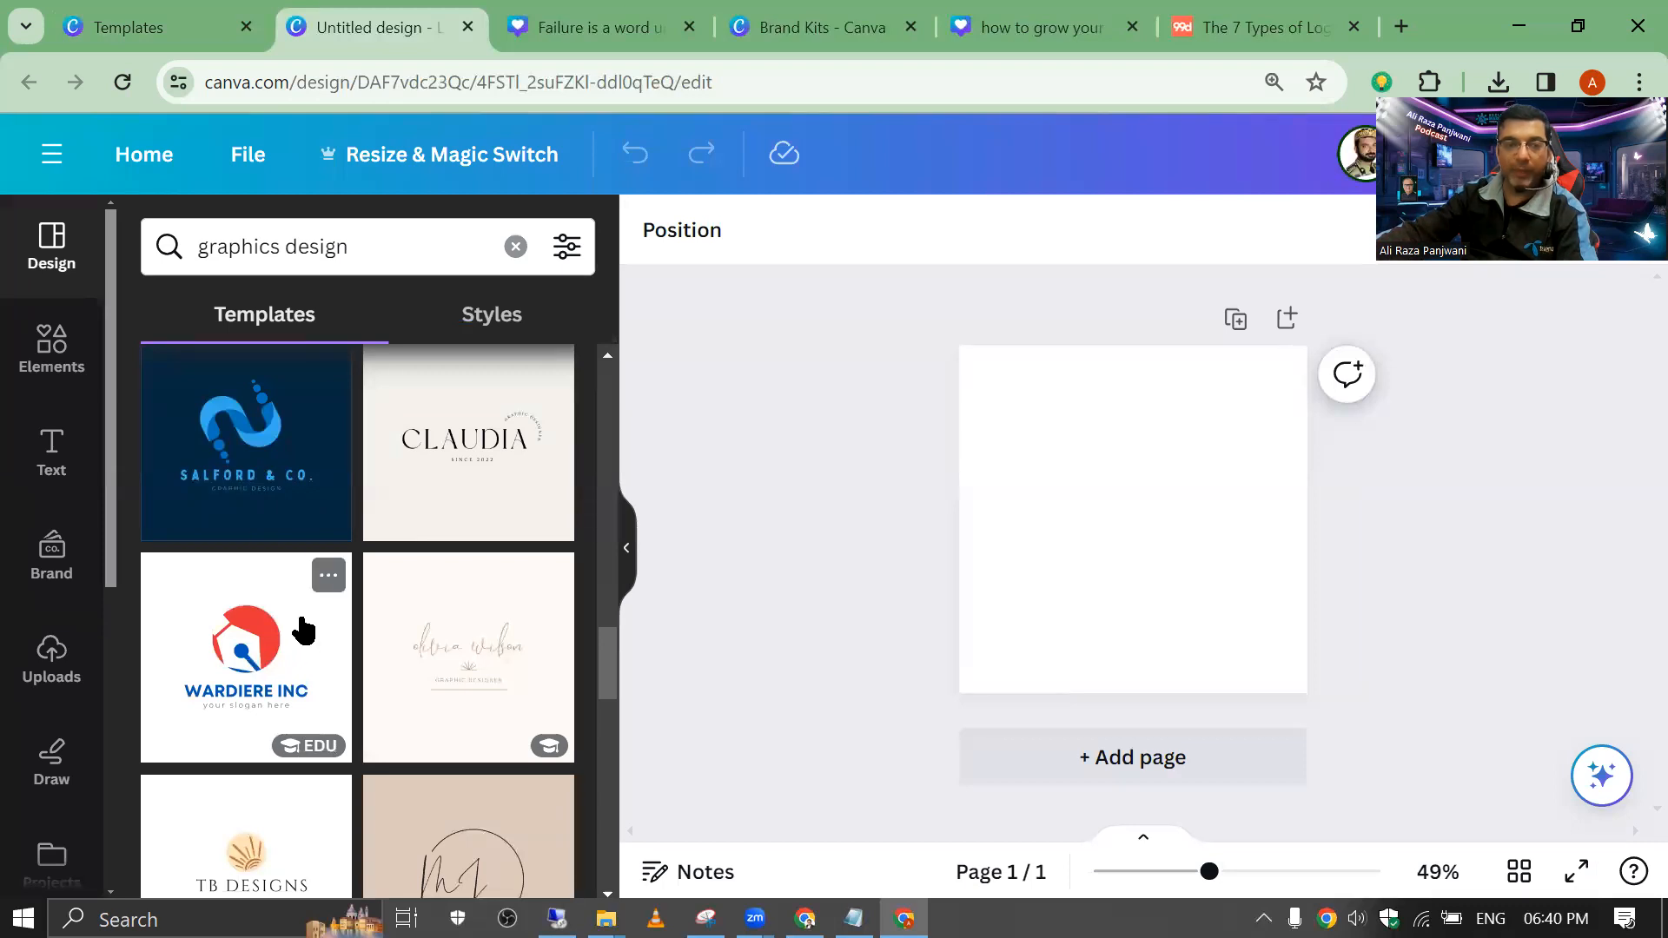
{"action": "scroll", "coordinate": [306, 627], "scroll_direction": "down", "scroll_amount": 5}
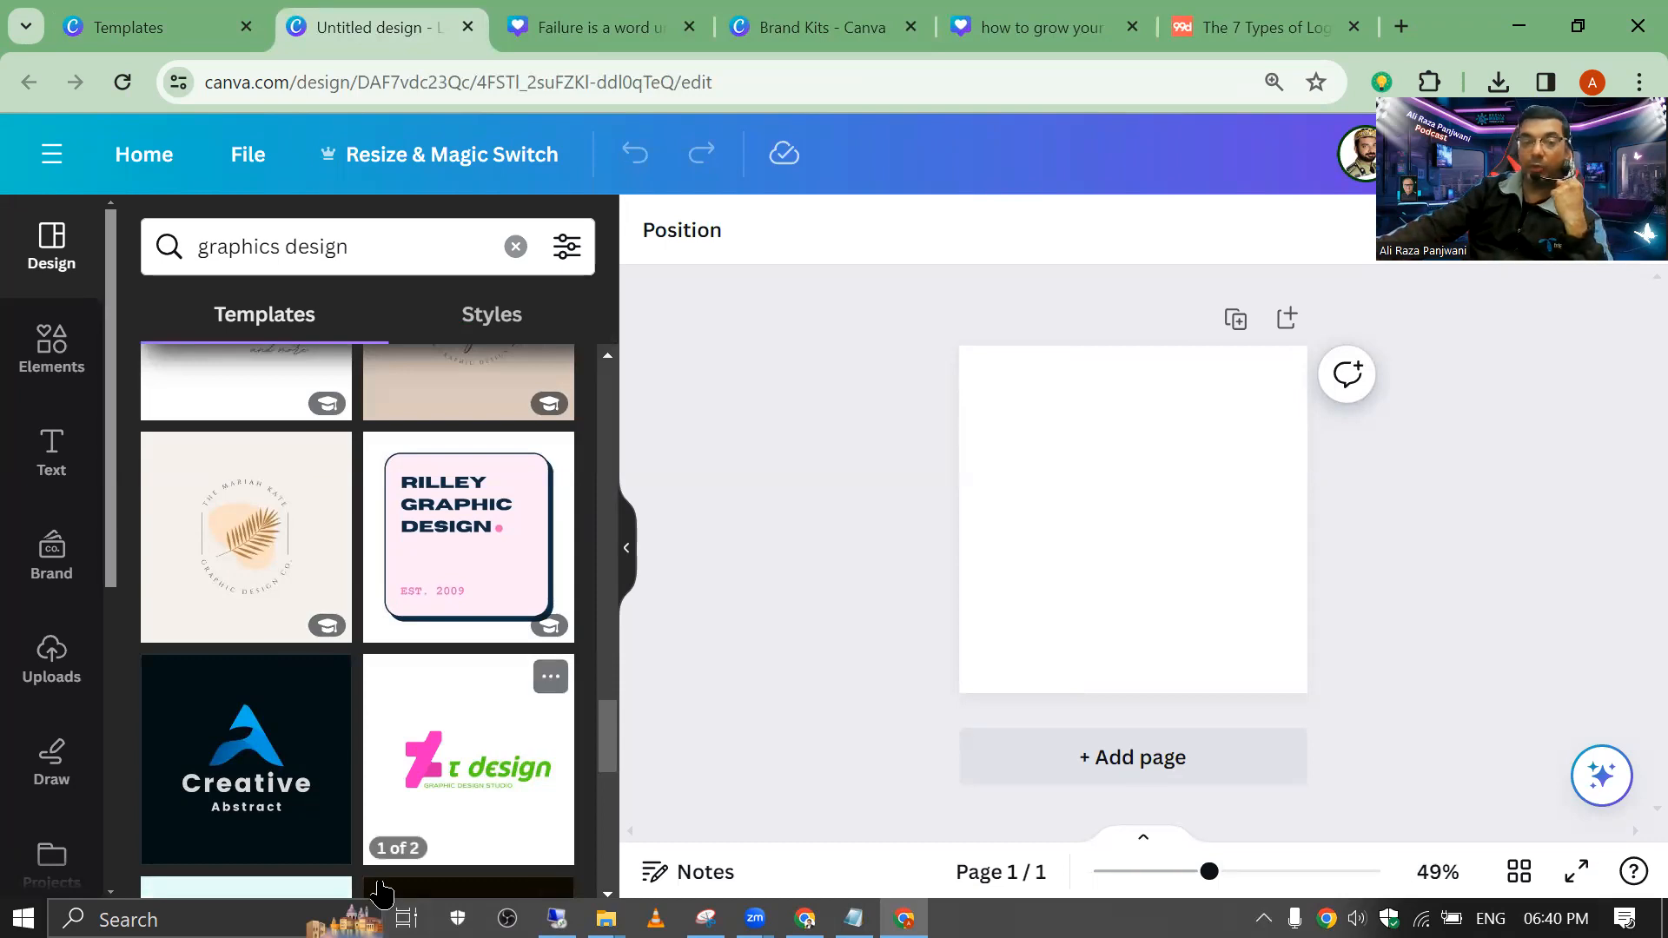
{"action": "scroll", "coordinate": [383, 894], "scroll_direction": "up", "scroll_amount": 5}
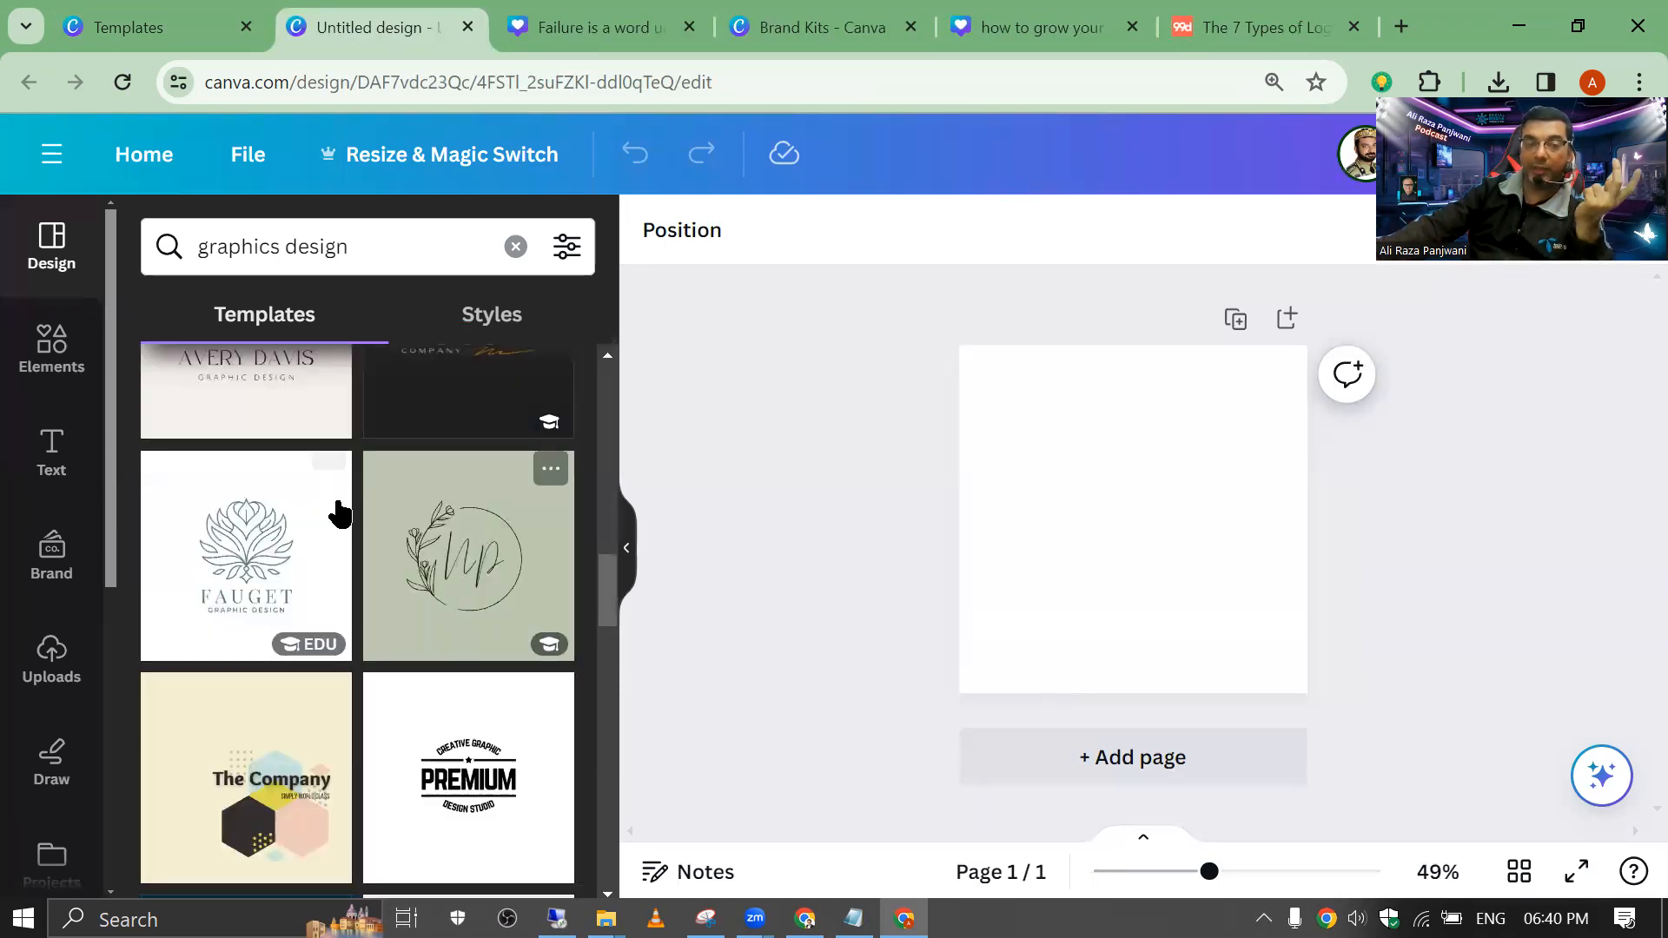
{"action": "scroll", "coordinate": [337, 512], "scroll_direction": "down", "scroll_amount": 5}
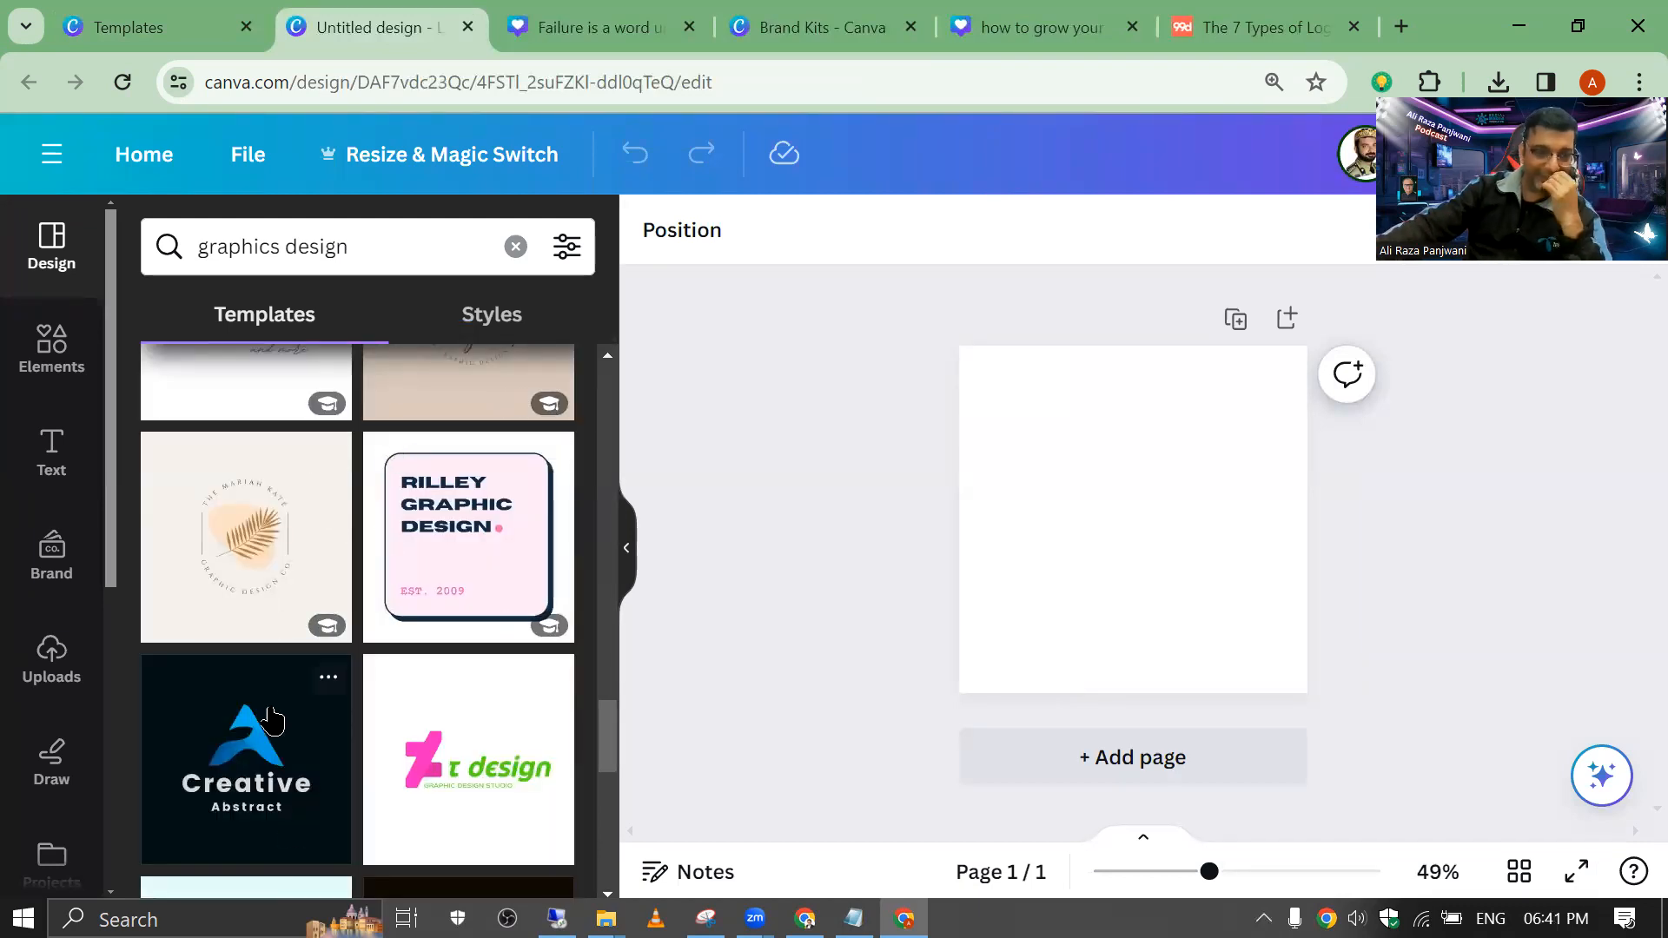
{"action": "scroll", "coordinate": [269, 696], "scroll_direction": "up", "scroll_amount": 3}
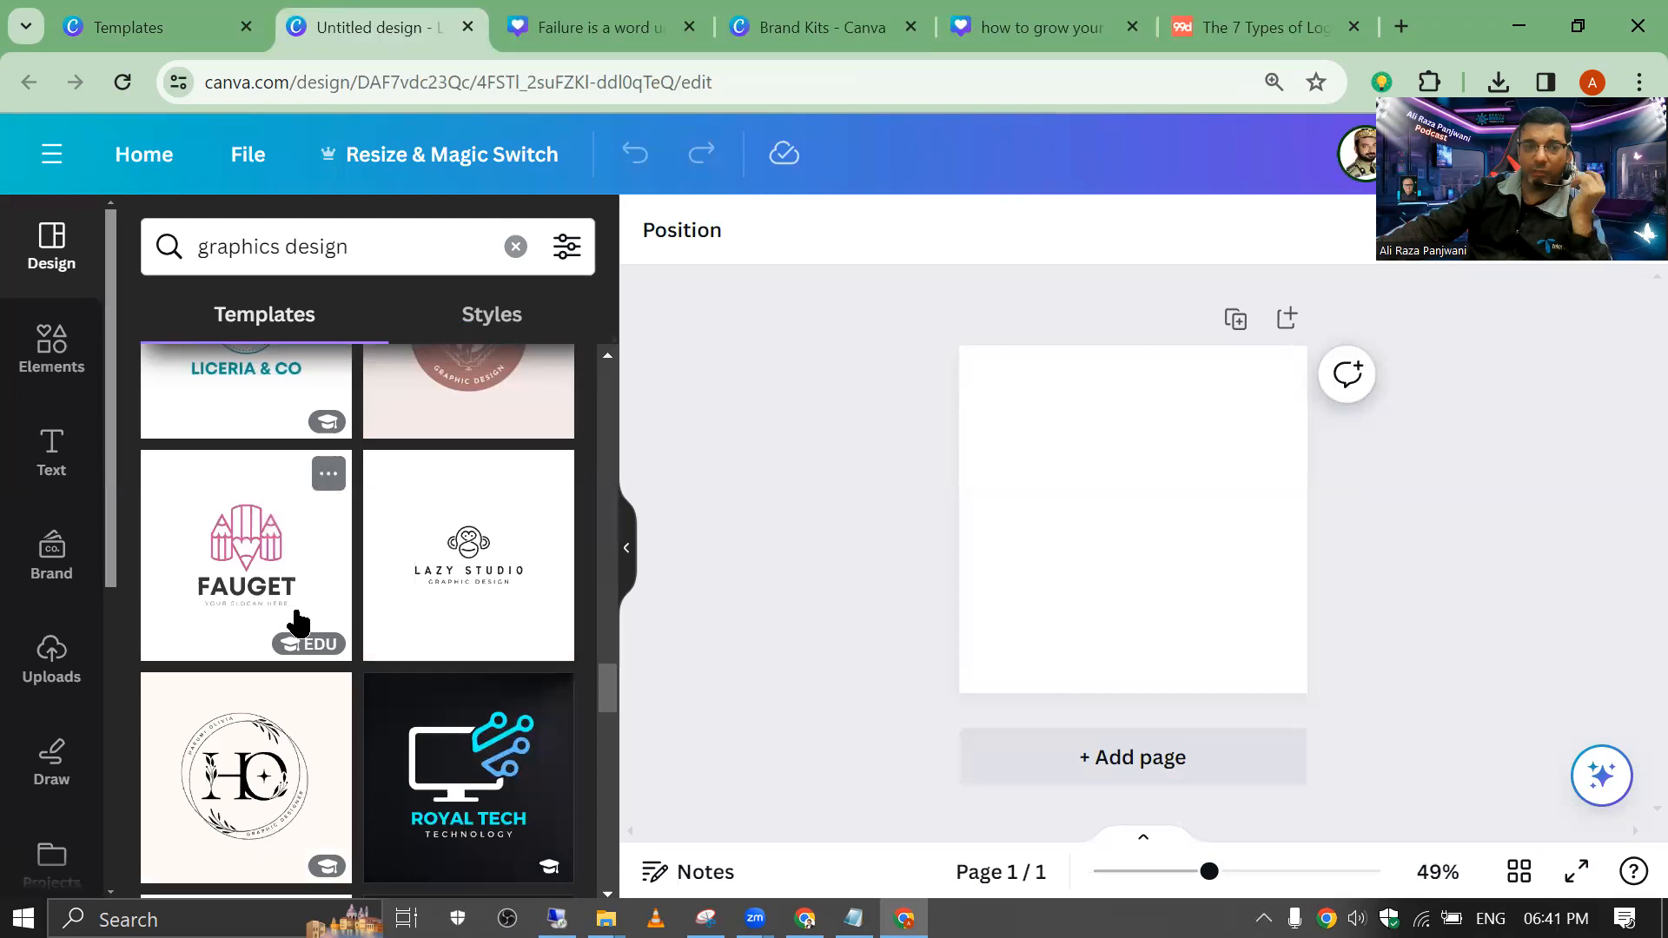
{"action": "scroll", "coordinate": [298, 623], "scroll_direction": "down", "scroll_amount": 3}
{"action": "scroll", "coordinate": [365, 585], "scroll_direction": "down", "scroll_amount": 5}
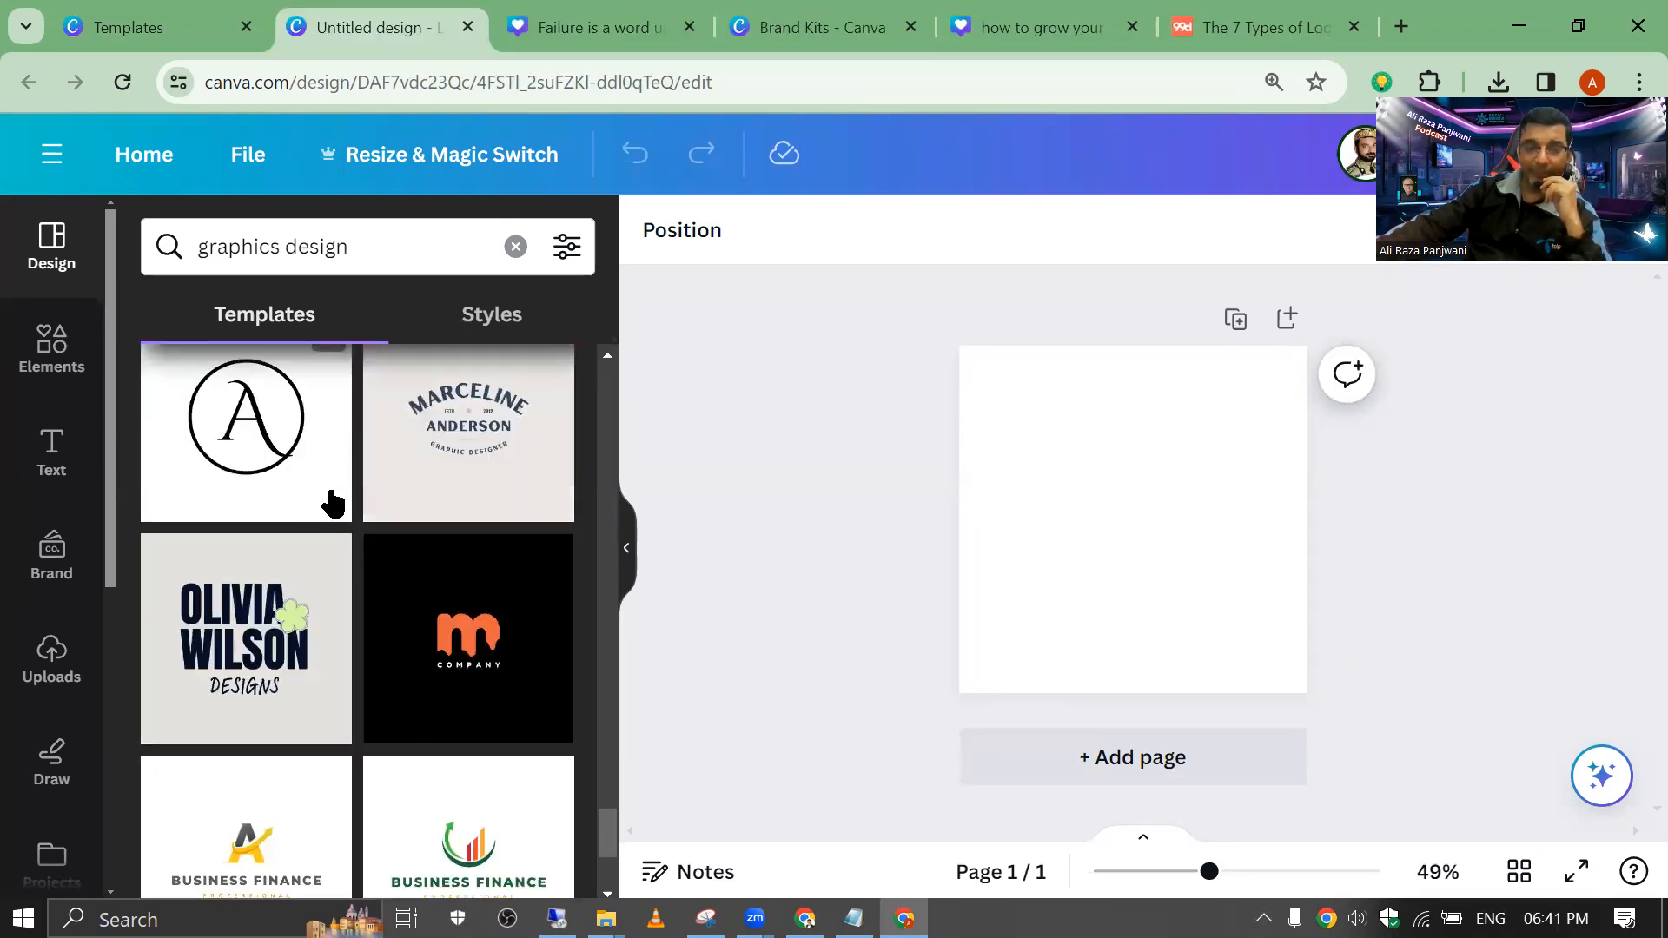
{"action": "scroll", "coordinate": [382, 521], "scroll_direction": "down", "scroll_amount": 3}
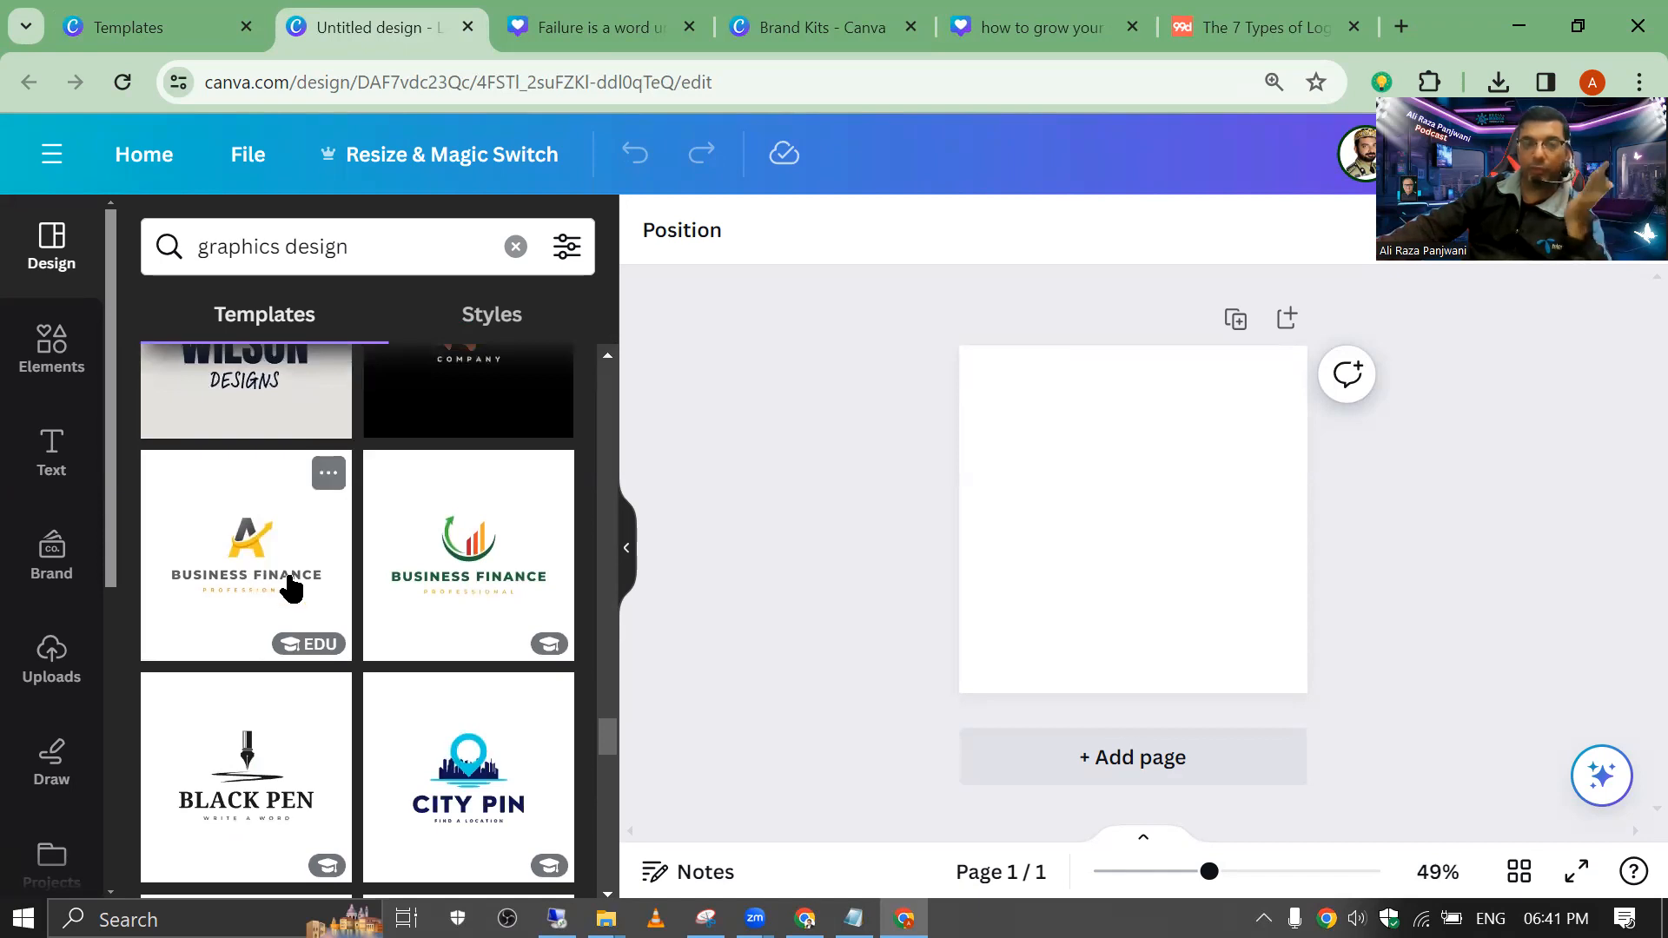
{"action": "left_click", "coordinate": [445, 569]}
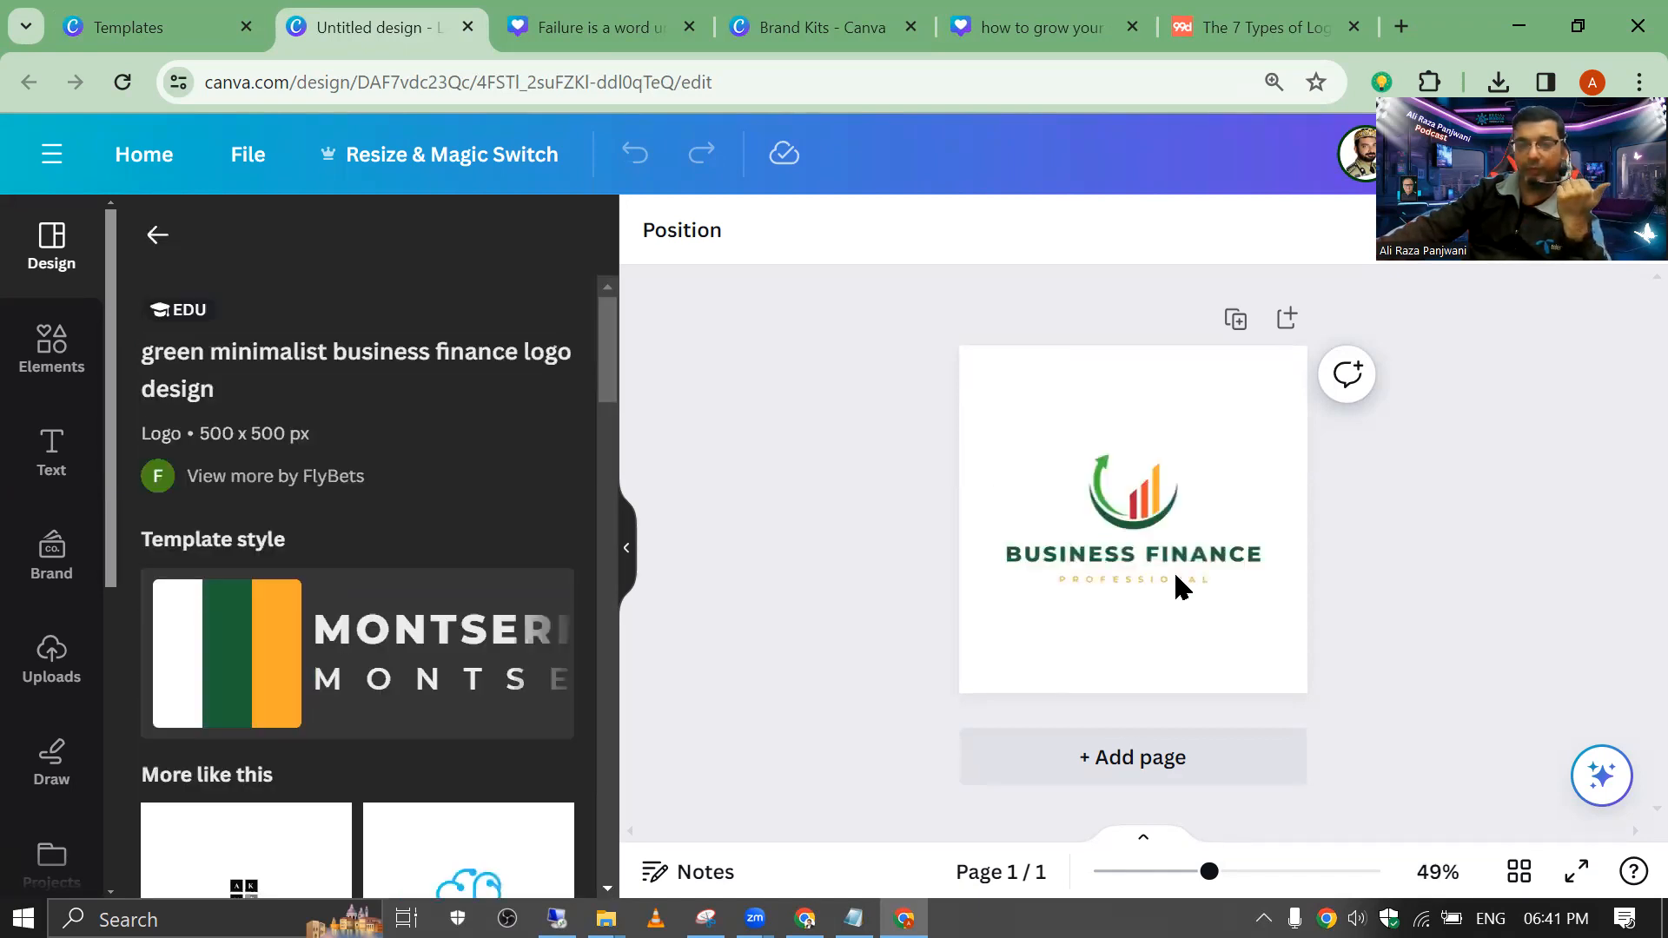
Step: Nudge the Business Finance chart icon upward and inspect its heading and PROFESSIONAL tagline
{"action": "left_click", "coordinate": [1104, 494]}
{"action": "left_click_drag", "start_coordinate": [1105, 492], "coordinate": [1134, 473]}
{"action": "left_click", "coordinate": [1081, 560]}
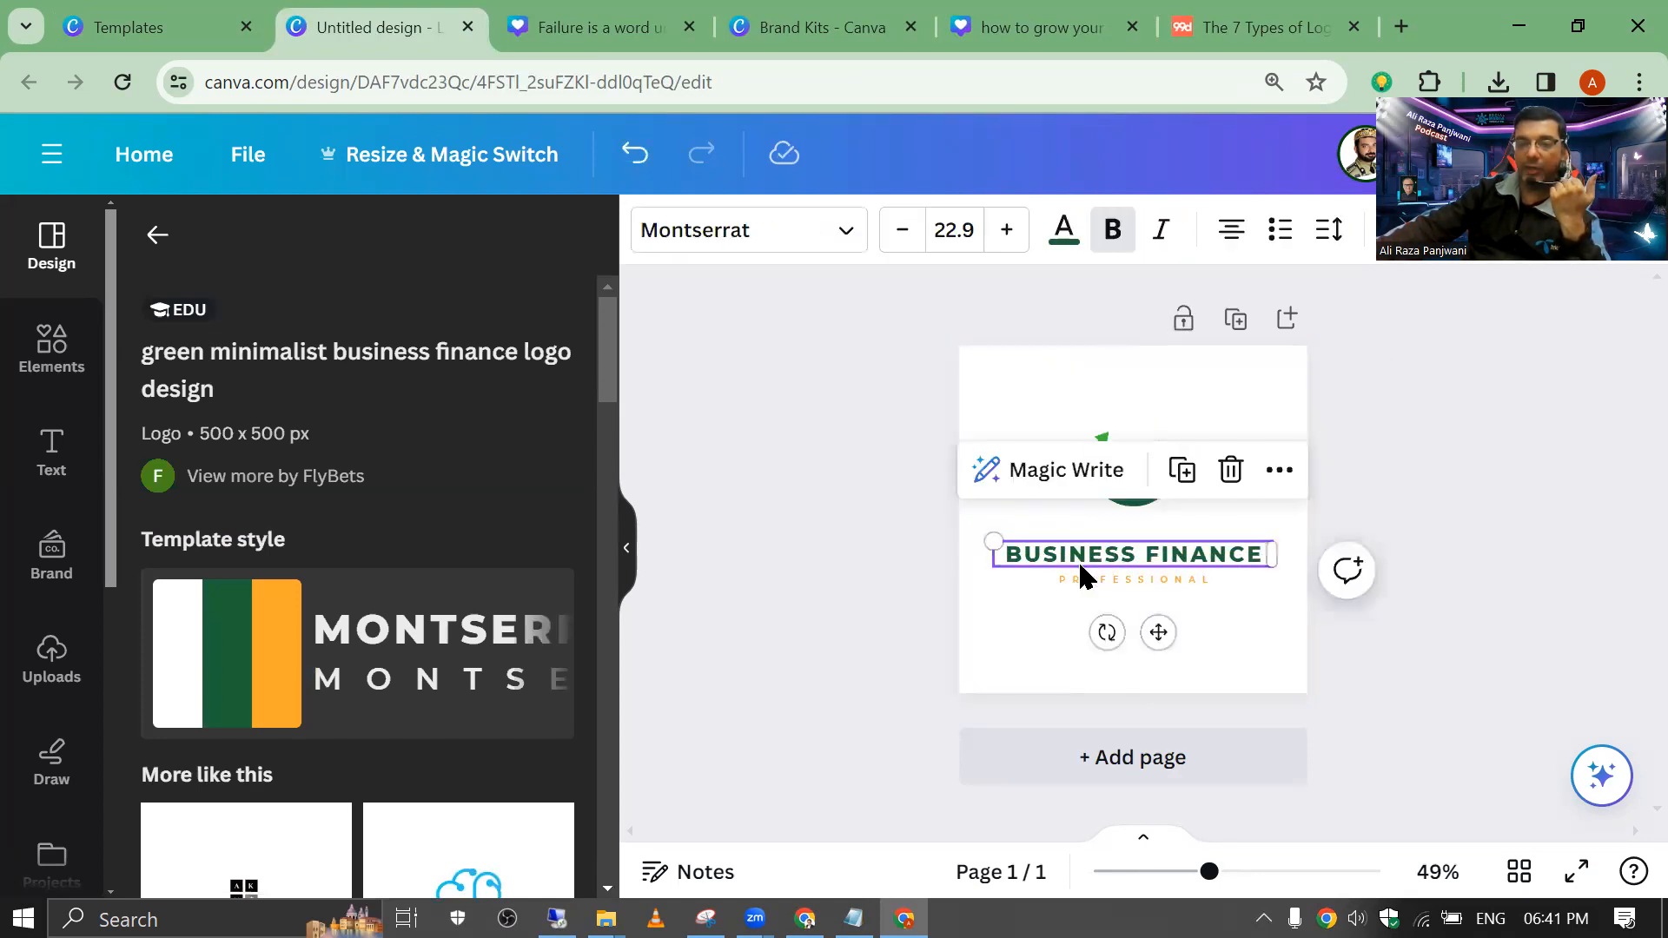
{"action": "left_click", "coordinate": [1126, 583]}
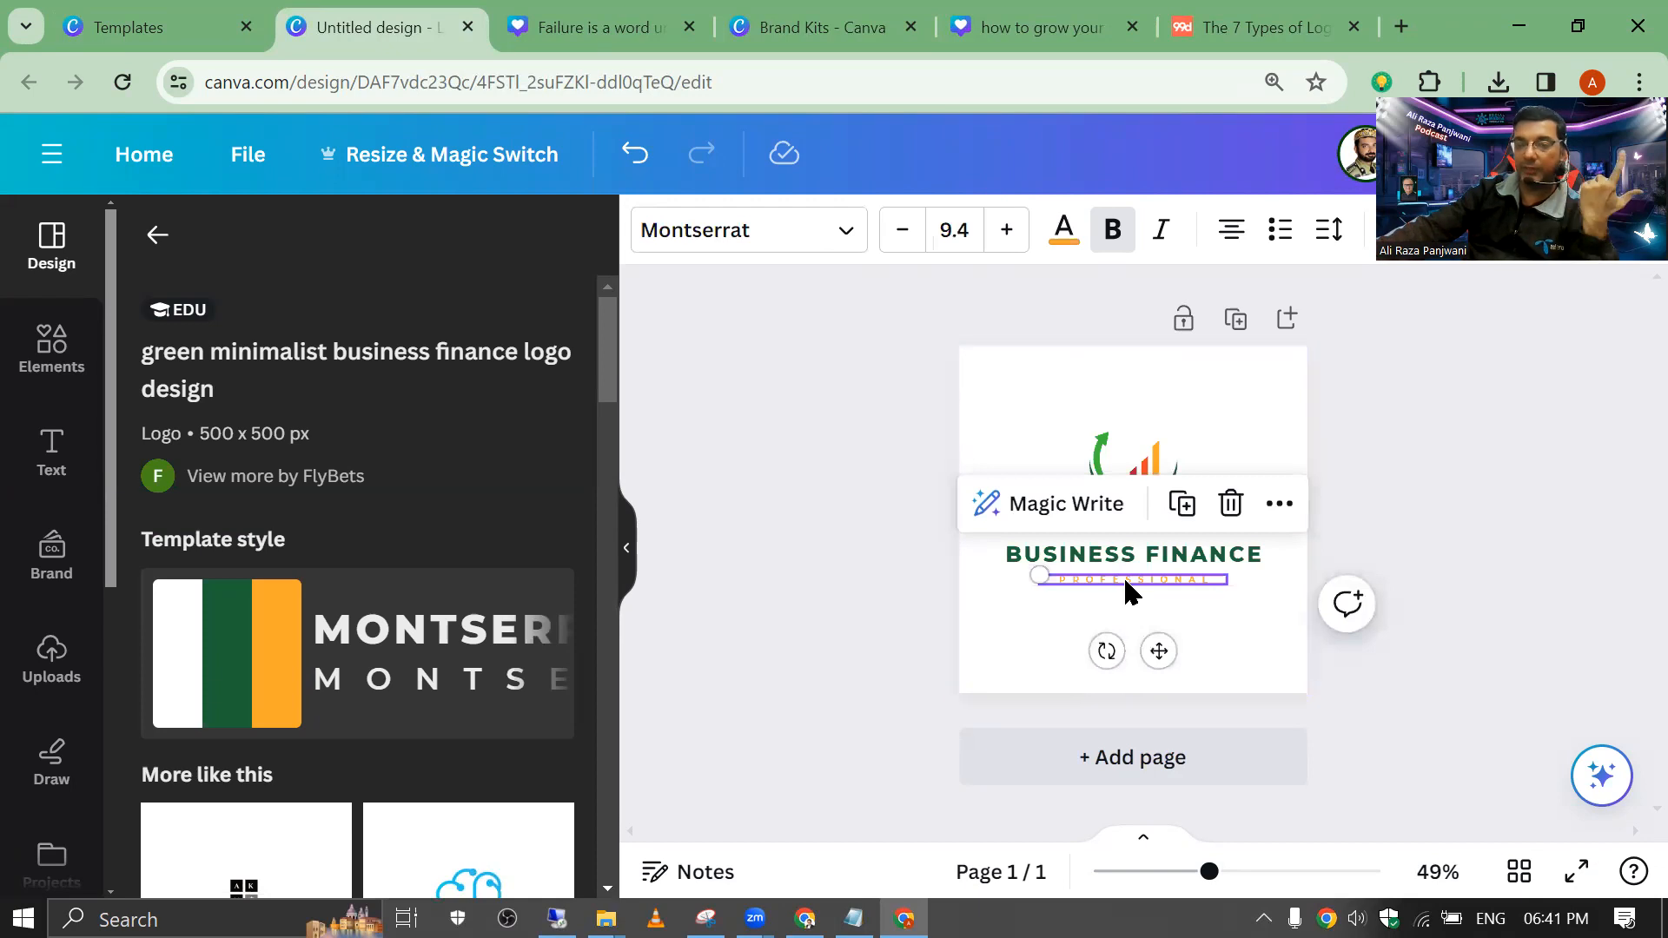
Step: Add a second page holding the Black Green Minimalist Finance Logo template
{"action": "key", "text": "ctrl+Return"}
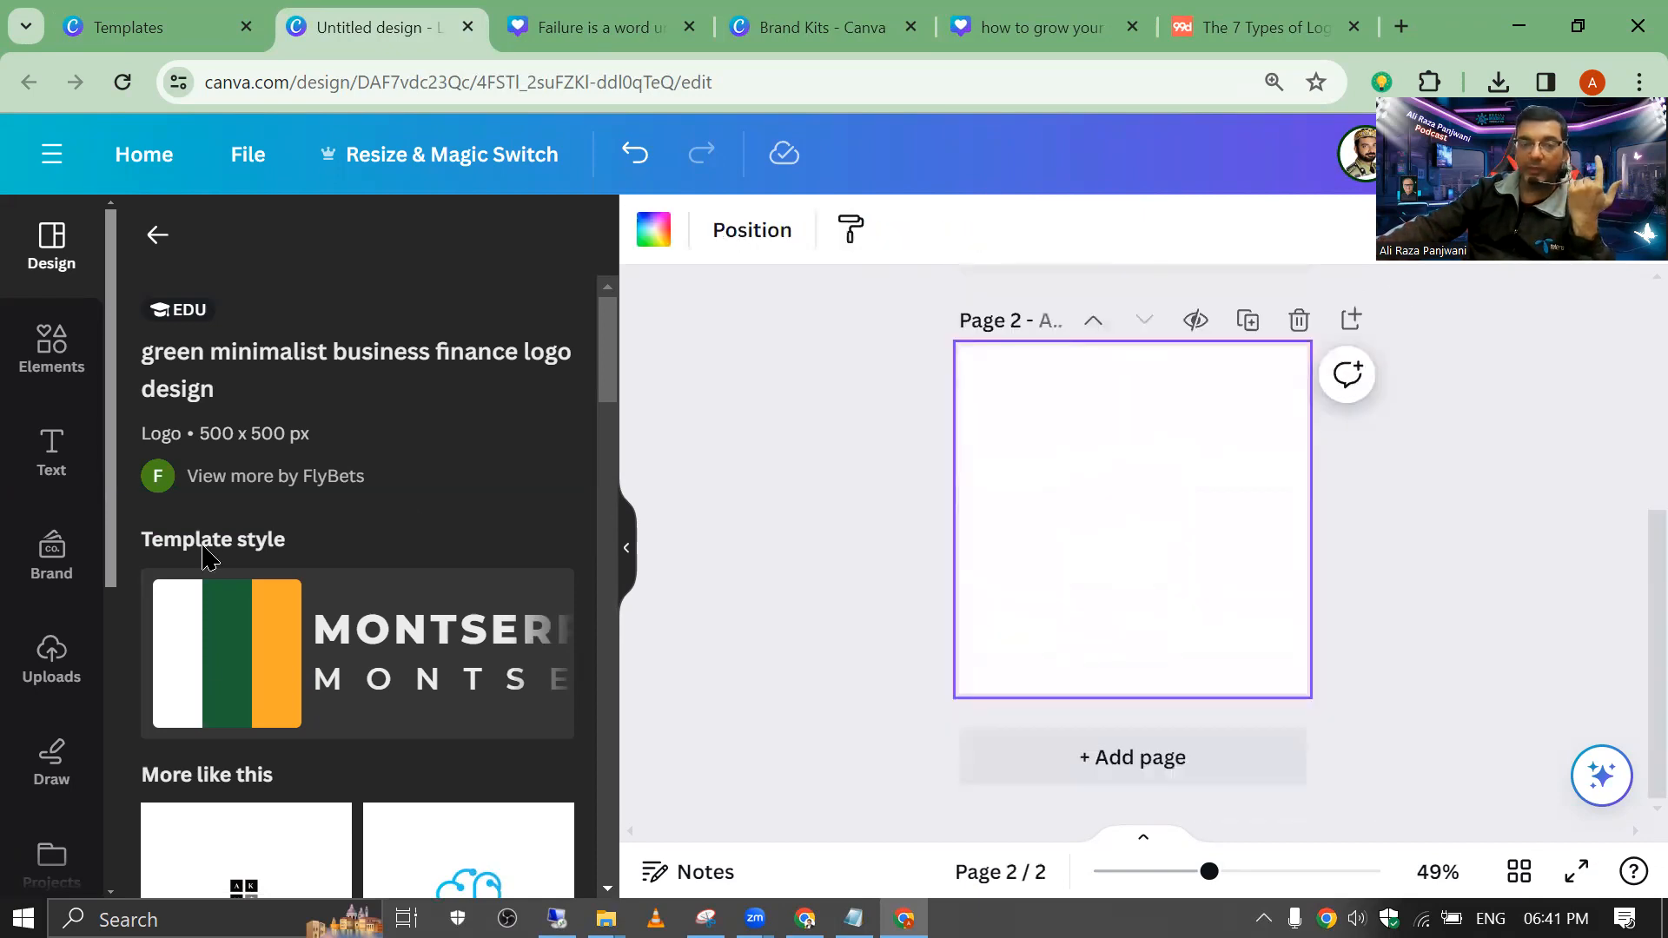
{"action": "scroll", "coordinate": [261, 403], "scroll_direction": "down", "scroll_amount": 5}
{"action": "left_click", "coordinate": [217, 354]}
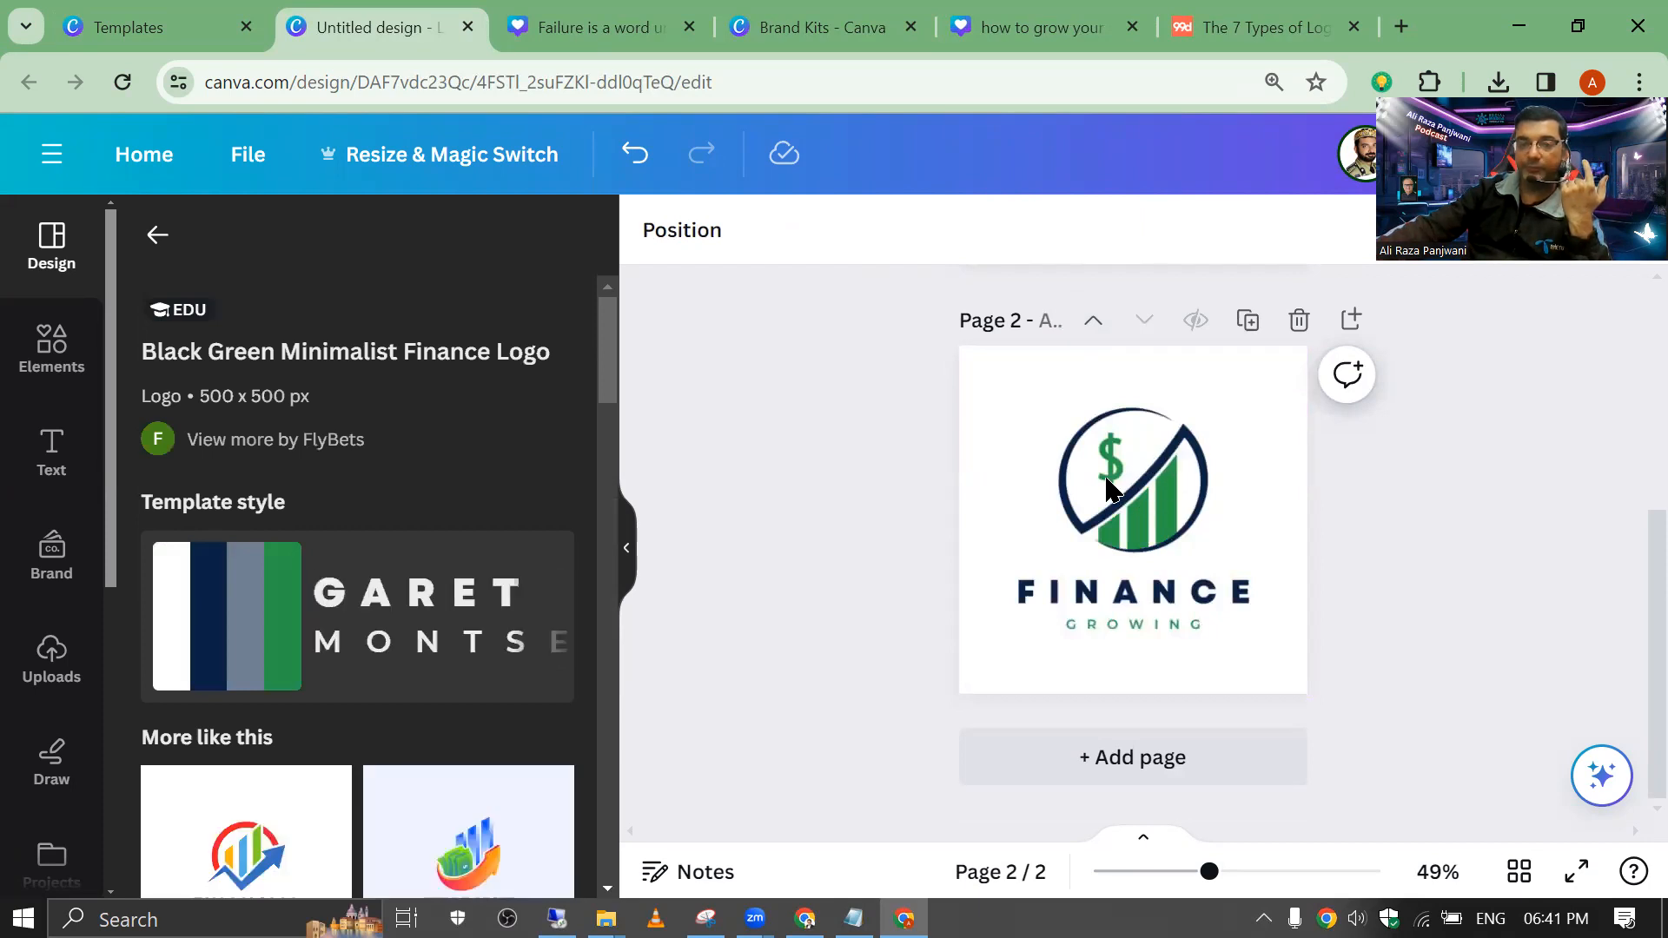
{"action": "mouse_move", "coordinate": [1139, 506]}
{"action": "left_mouse_down"}
{"action": "mouse_move", "coordinate": [1132, 473]}
{"action": "mouse_move", "coordinate": [1149, 478]}
{"action": "mouse_move", "coordinate": [1146, 511]}
{"action": "left_mouse_up"}
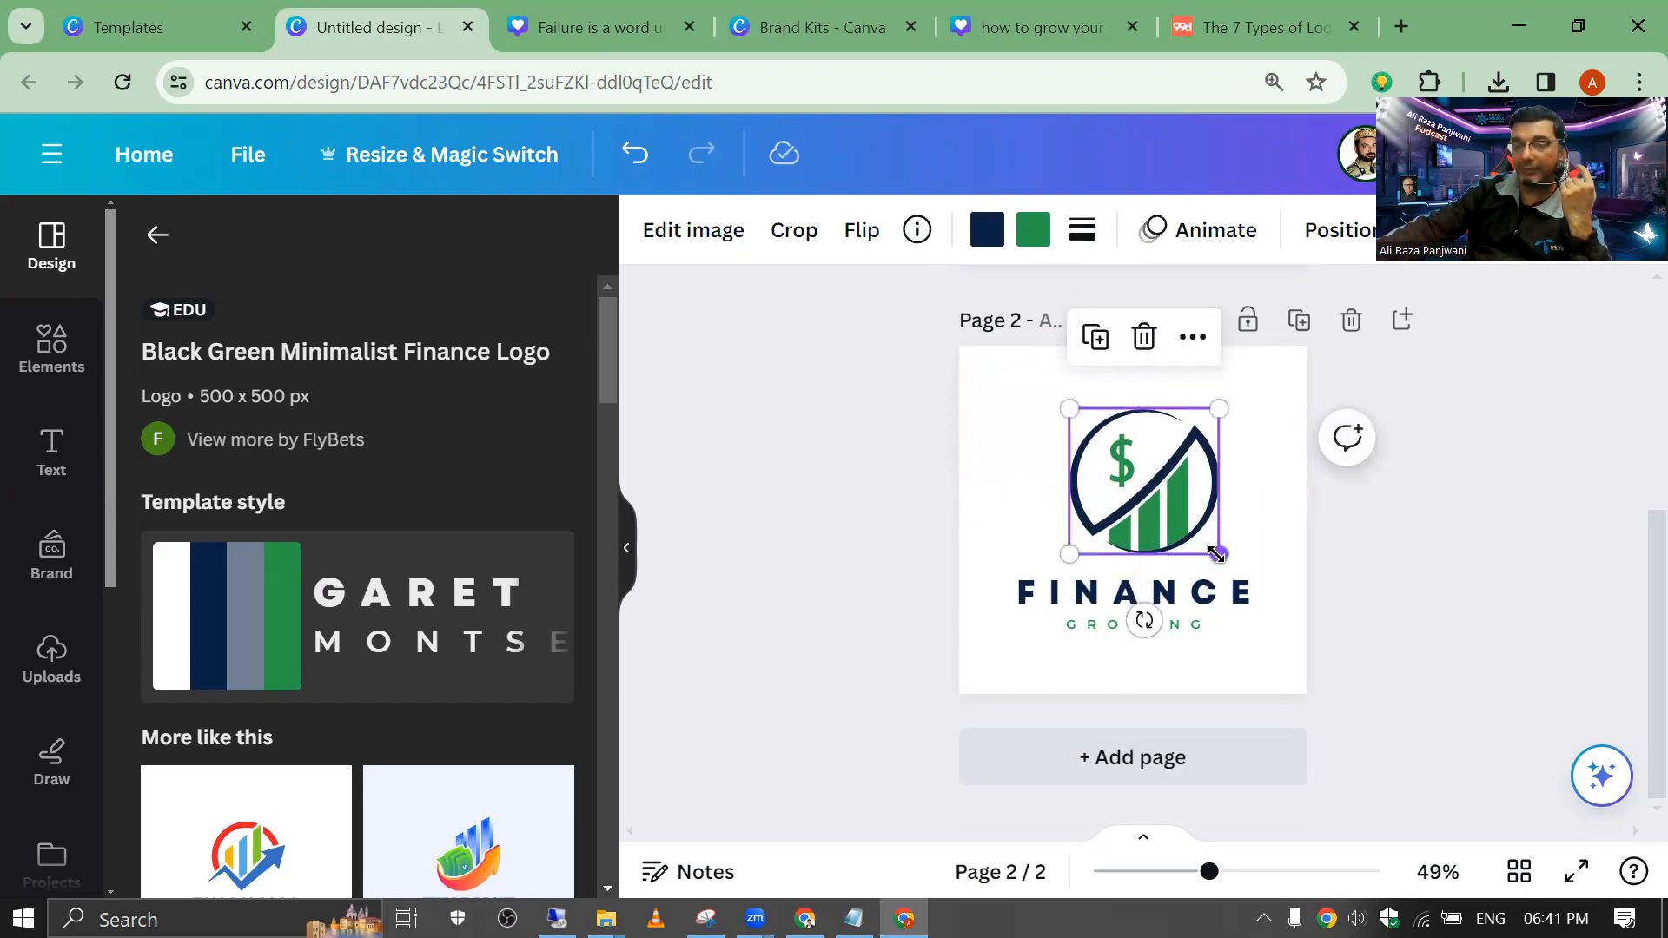
Step: Crop page 2's logo graphic down to the dollar sign, sized about 143 by 146
{"action": "double_click", "coordinate": [1179, 543]}
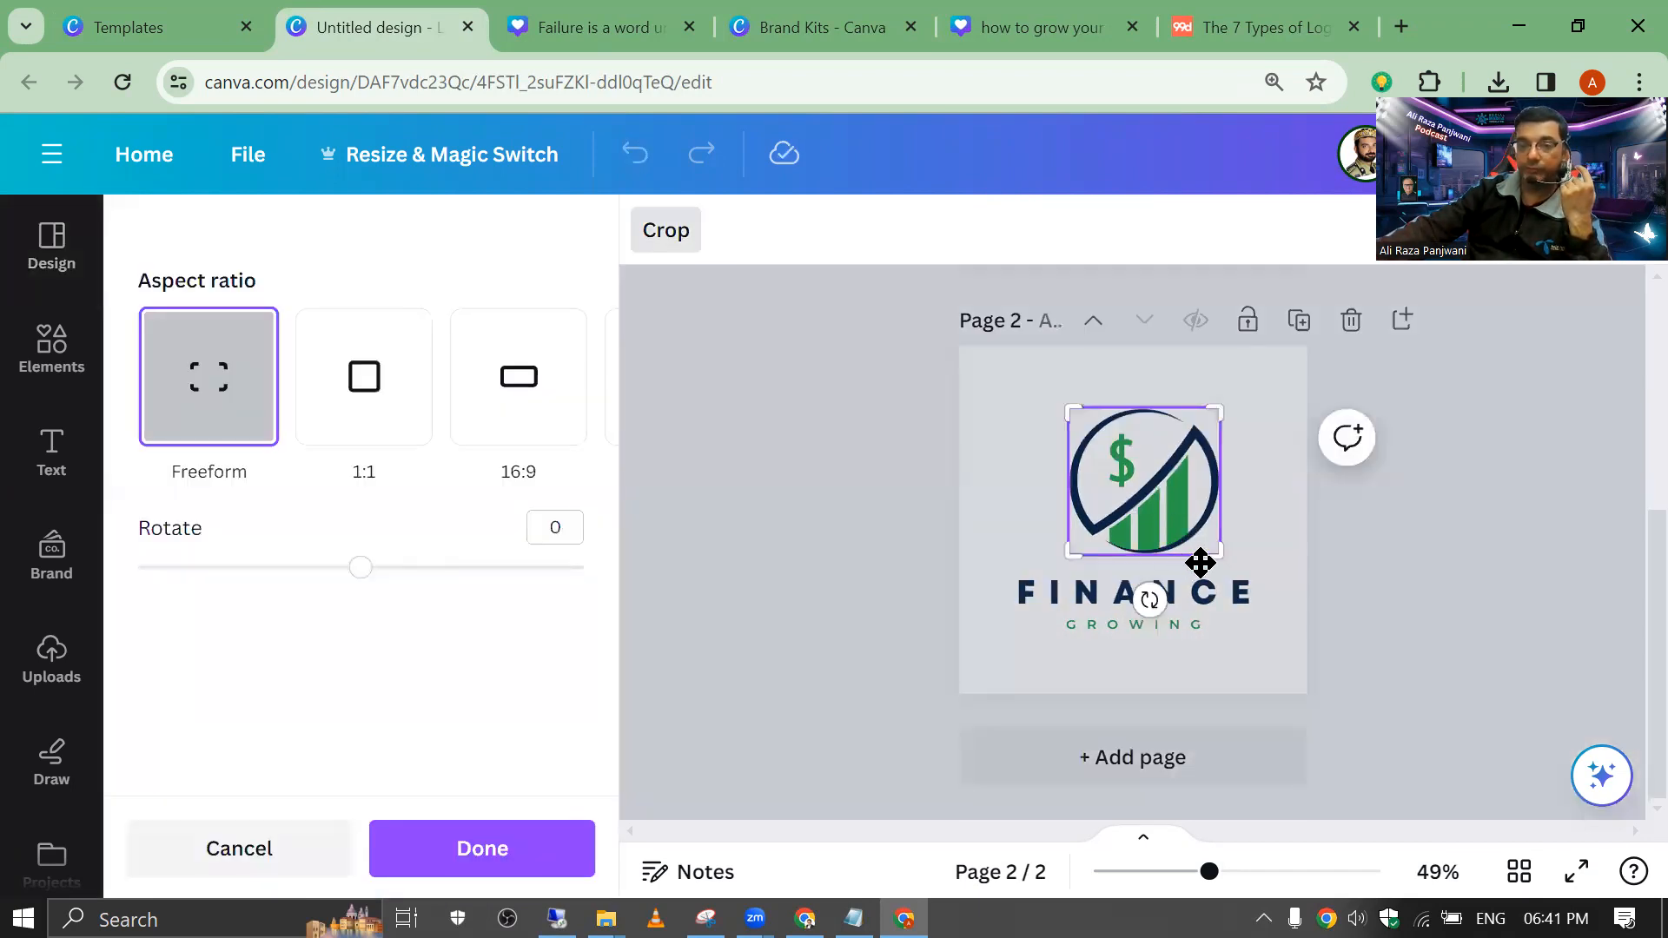
{"action": "left_click_drag", "start_coordinate": [1217, 560], "coordinate": [1135, 491]}
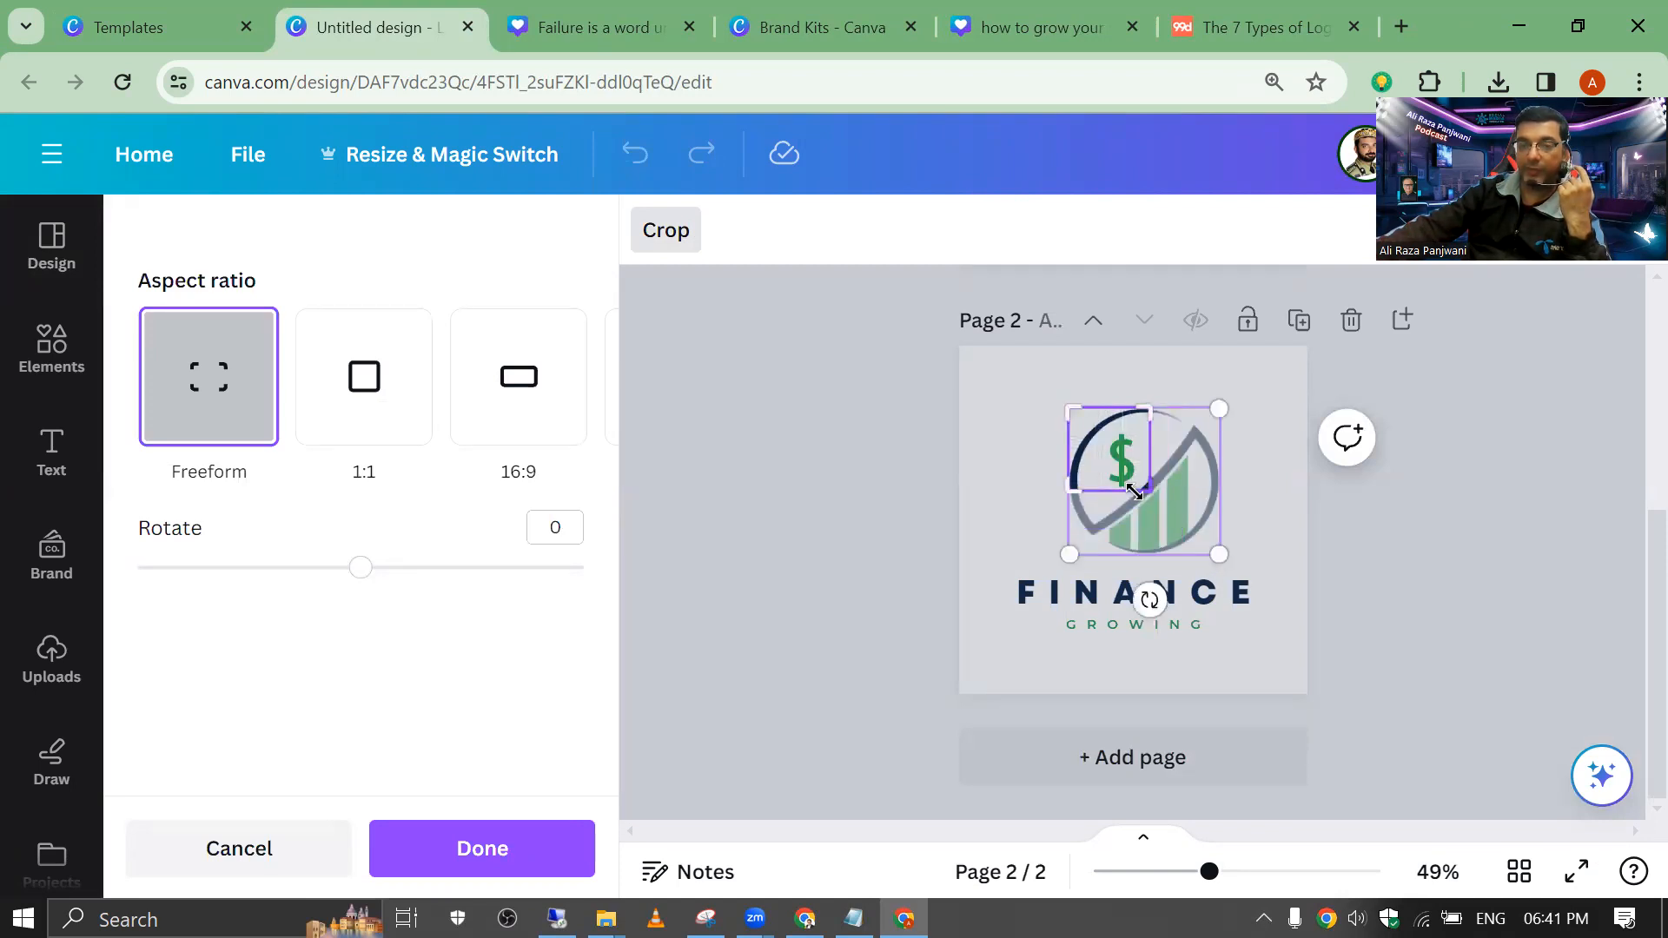
{"action": "left_click", "coordinate": [891, 391]}
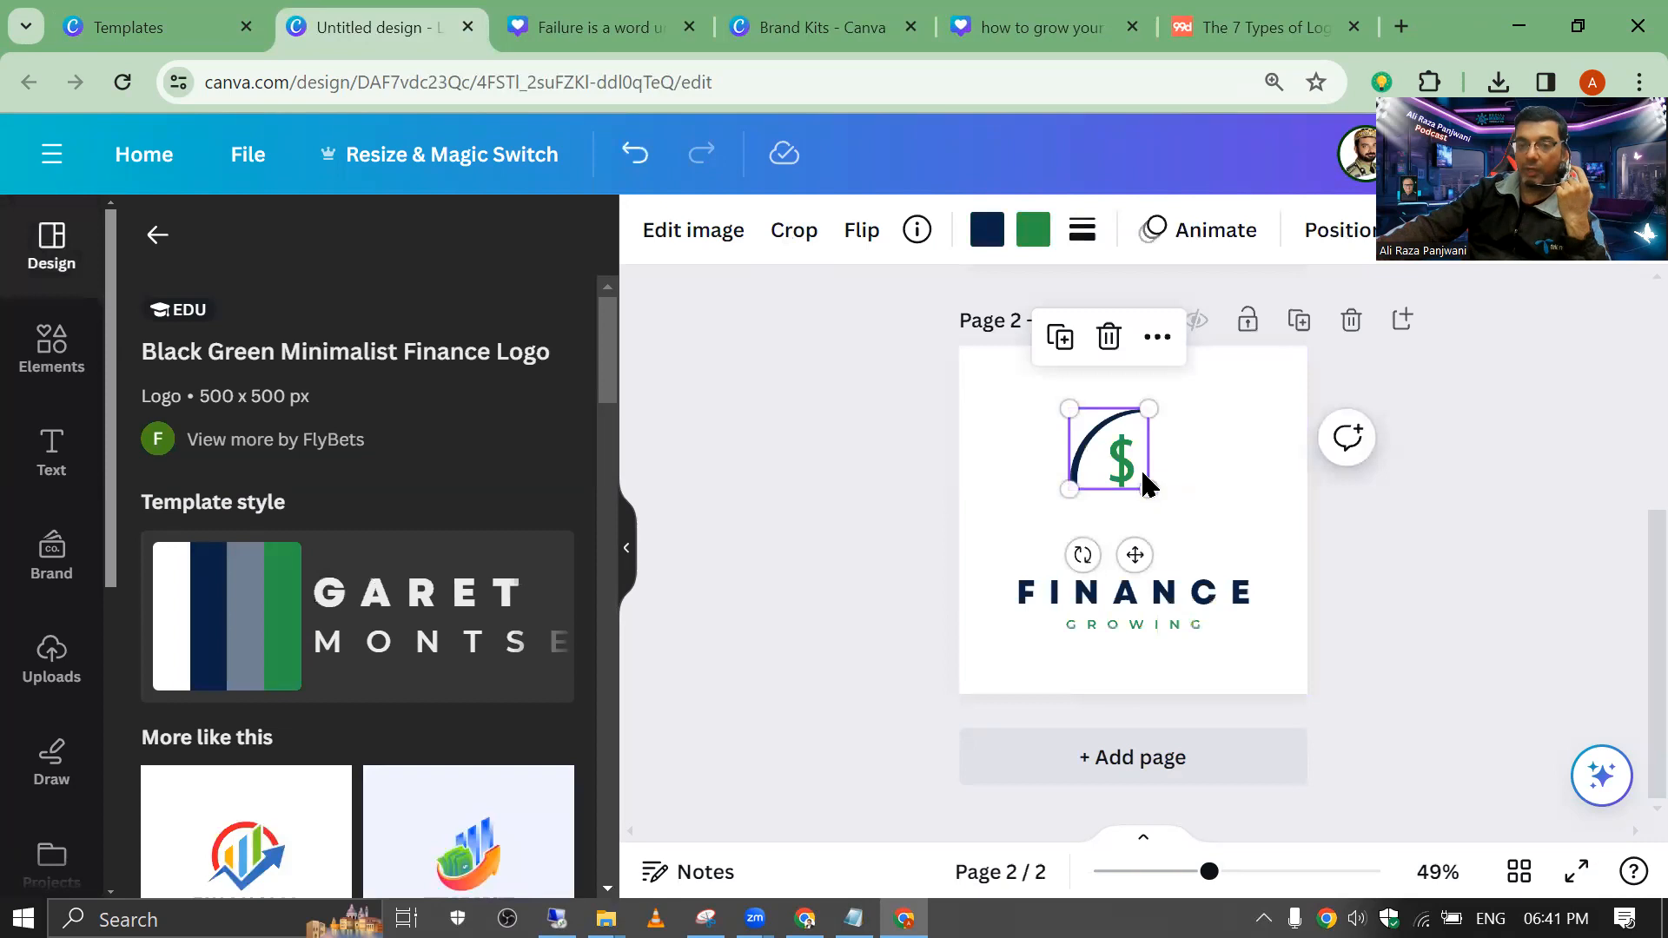
{"action": "mouse_move", "coordinate": [1149, 486]}
{"action": "left_mouse_down"}
{"action": "mouse_move", "coordinate": [1204, 551]}
{"action": "mouse_move", "coordinate": [1102, 434]}
{"action": "mouse_move", "coordinate": [1128, 470]}
{"action": "left_mouse_up"}
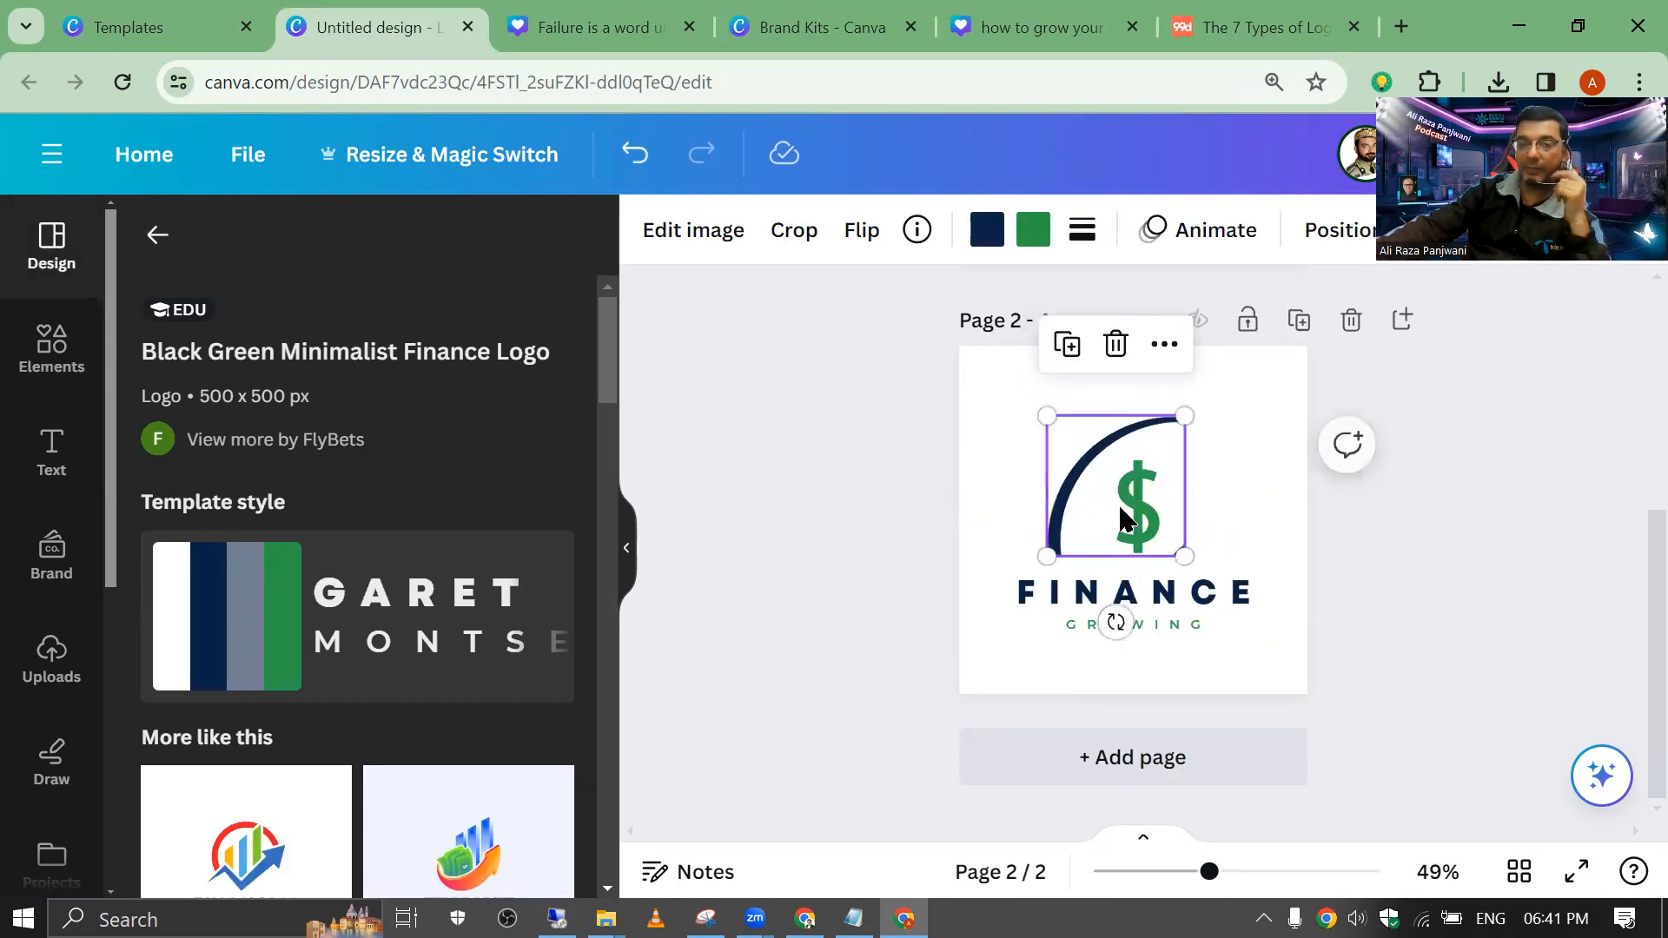
{"action": "left_click_drag", "start_coordinate": [1051, 422], "coordinate": [1099, 457]}
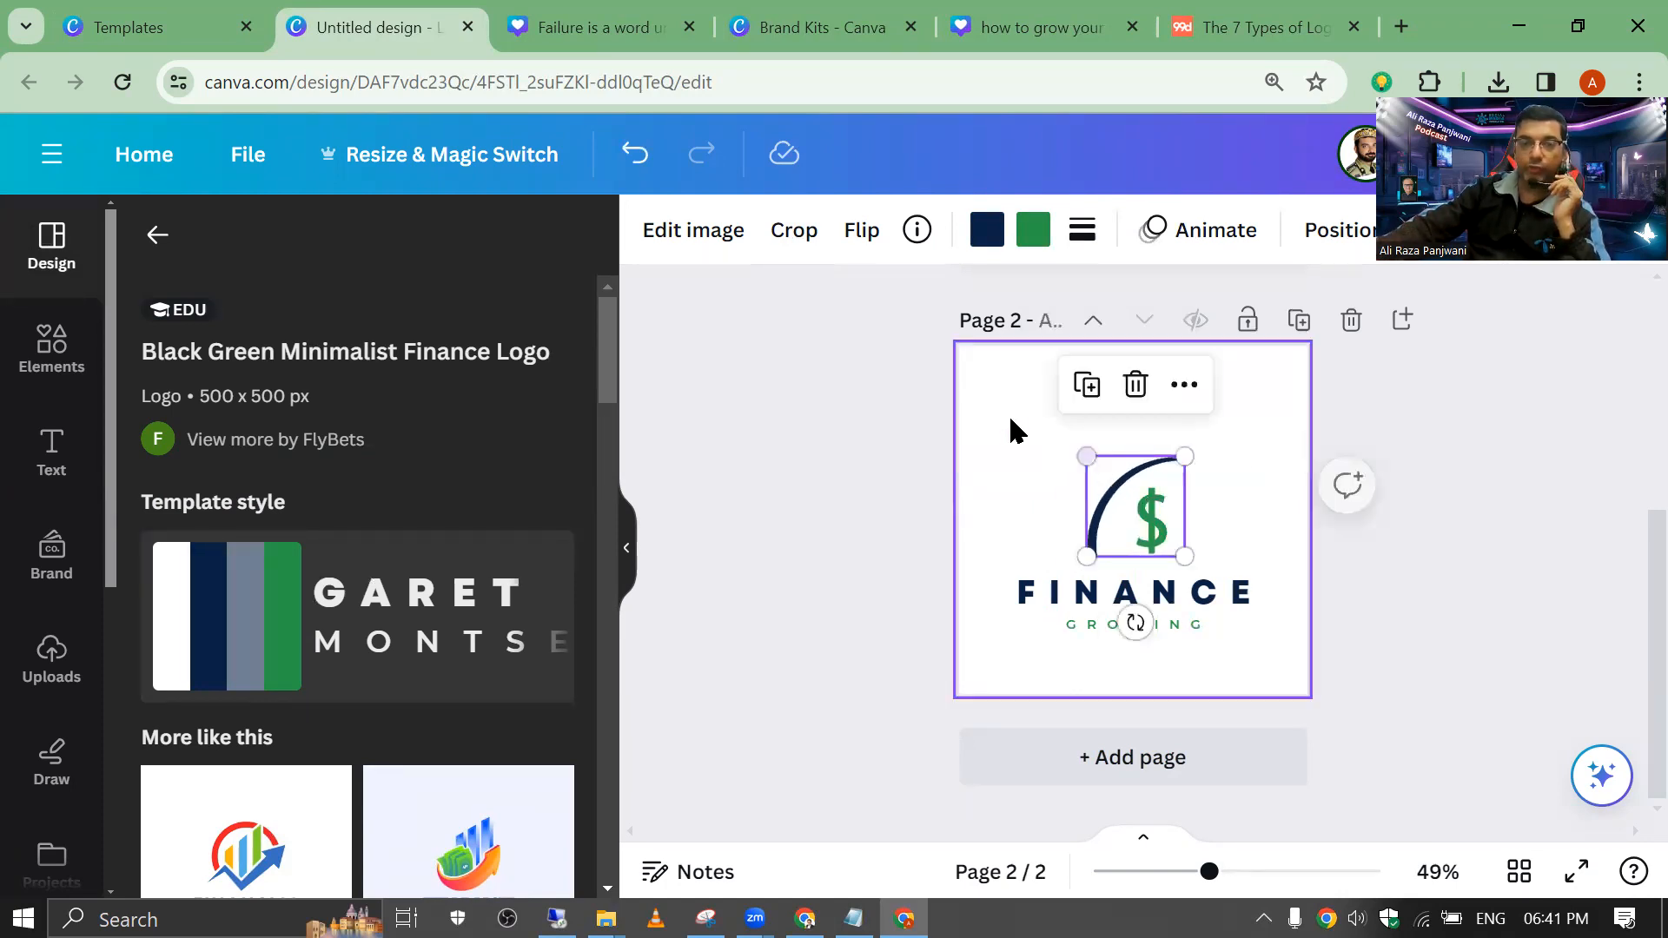
{"action": "left_click", "coordinate": [1034, 443]}
Step: Readjust the dollar image's crop, then delete it, leaving only FINANCE GROWING
{"action": "double_click", "coordinate": [1169, 546]}
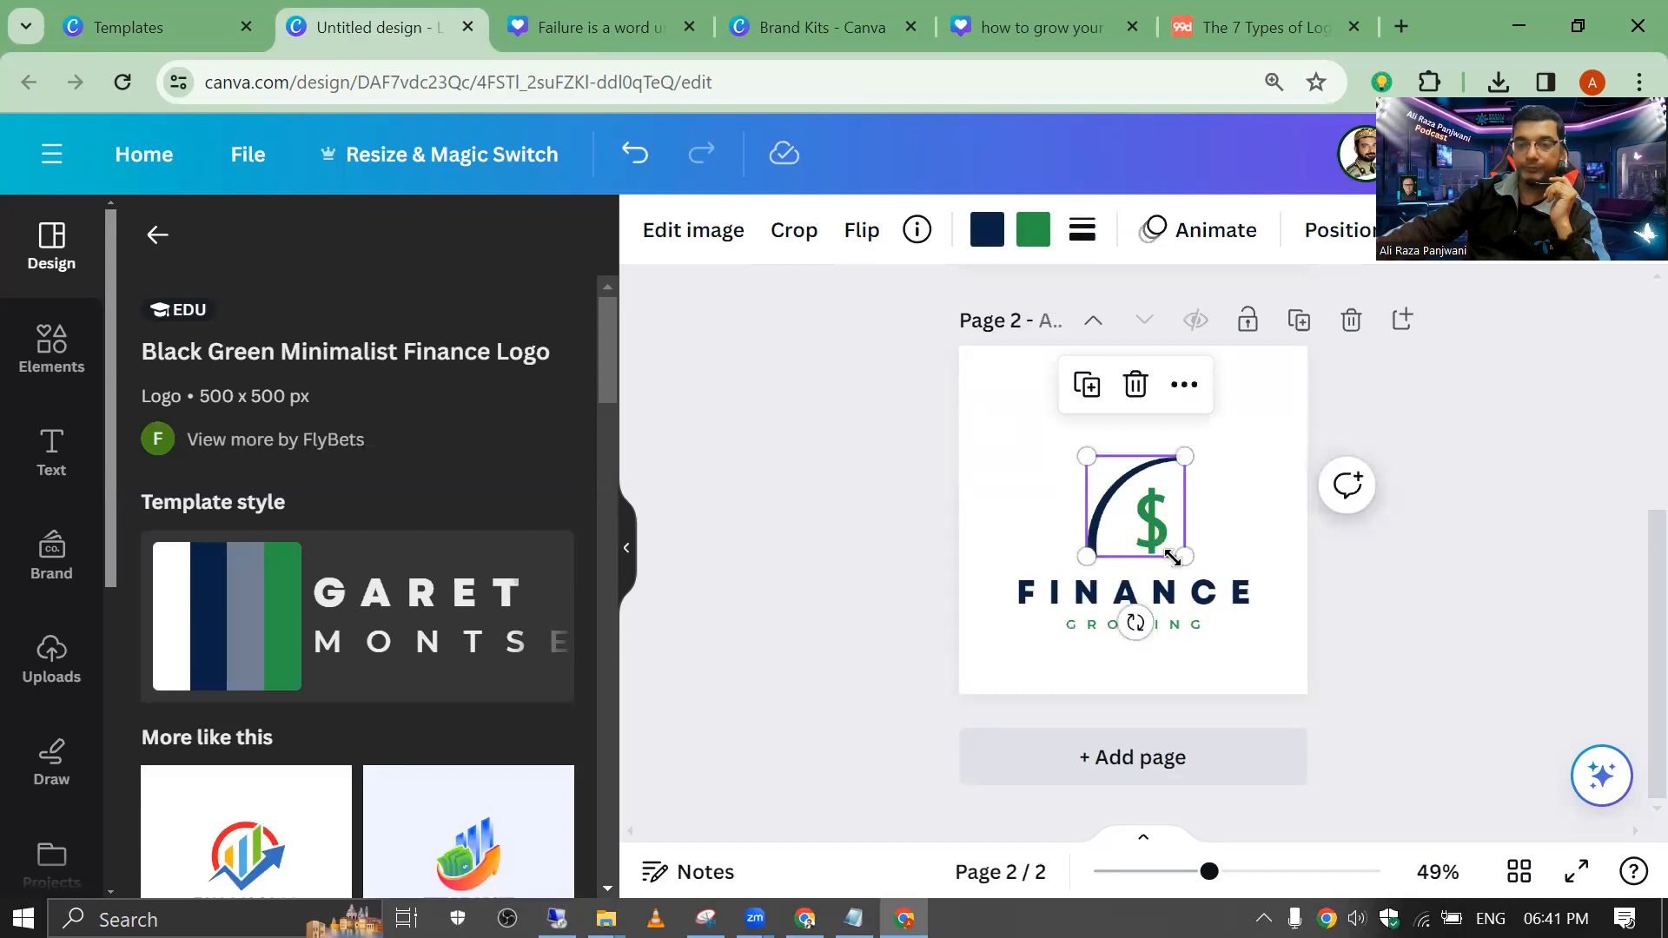
{"action": "mouse_move", "coordinate": [1184, 555]}
{"action": "left_mouse_down"}
{"action": "mouse_move", "coordinate": [1161, 536]}
{"action": "mouse_move", "coordinate": [1186, 555]}
{"action": "left_mouse_up"}
{"action": "left_click", "coordinate": [1126, 513]}
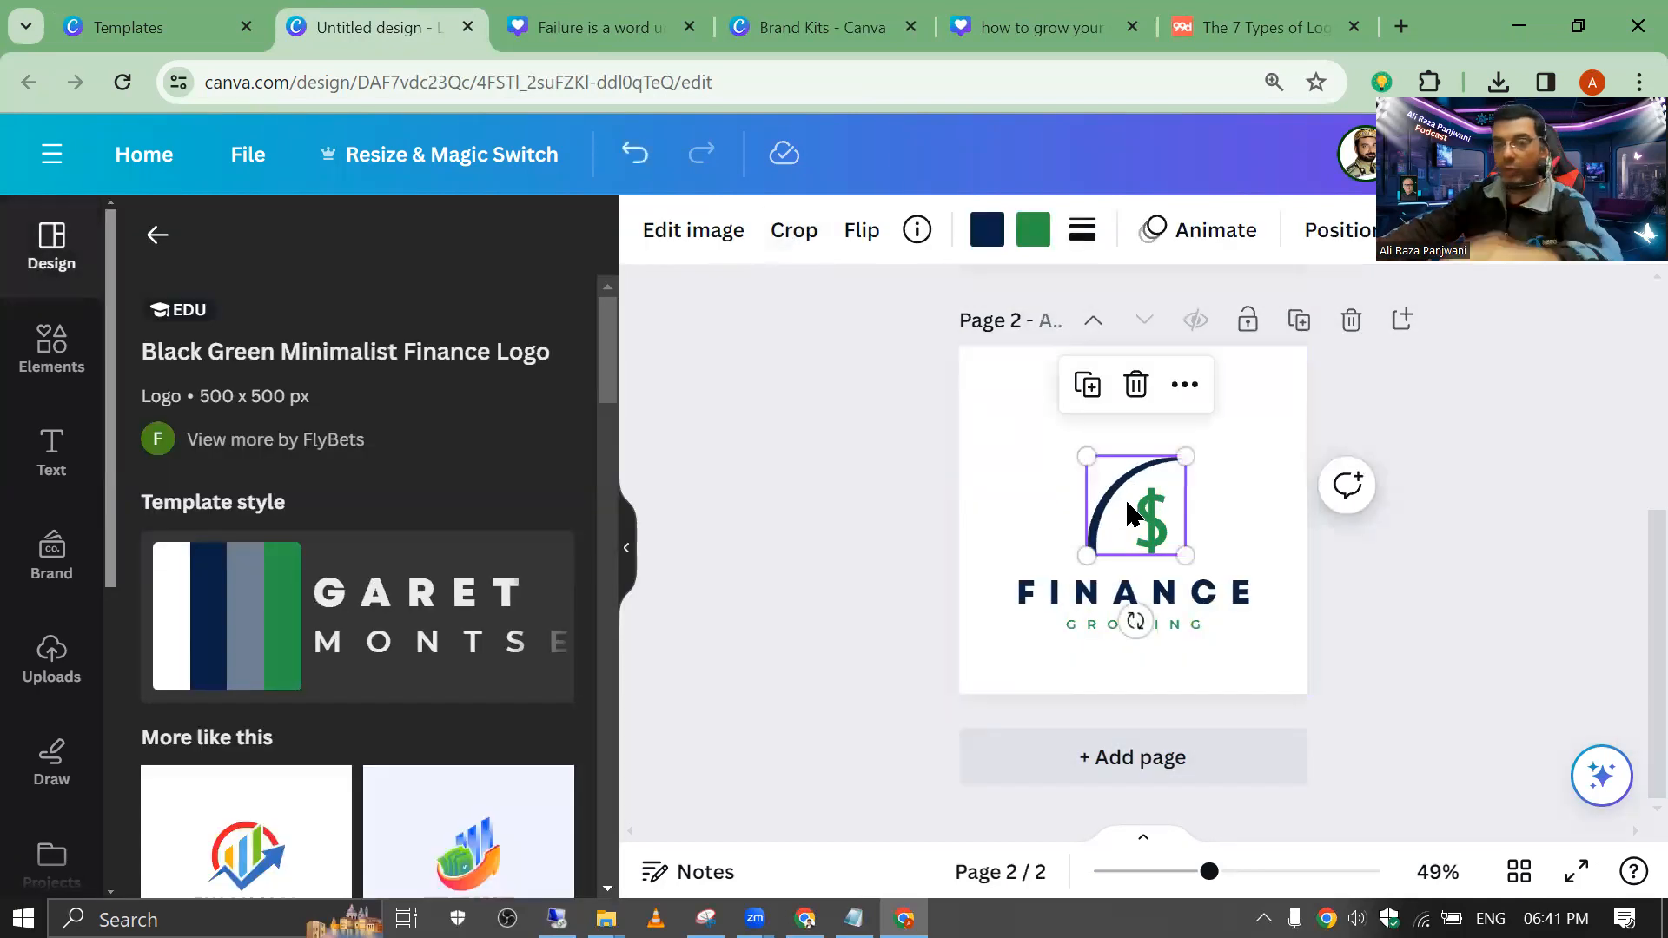
{"action": "key", "text": "Delete"}
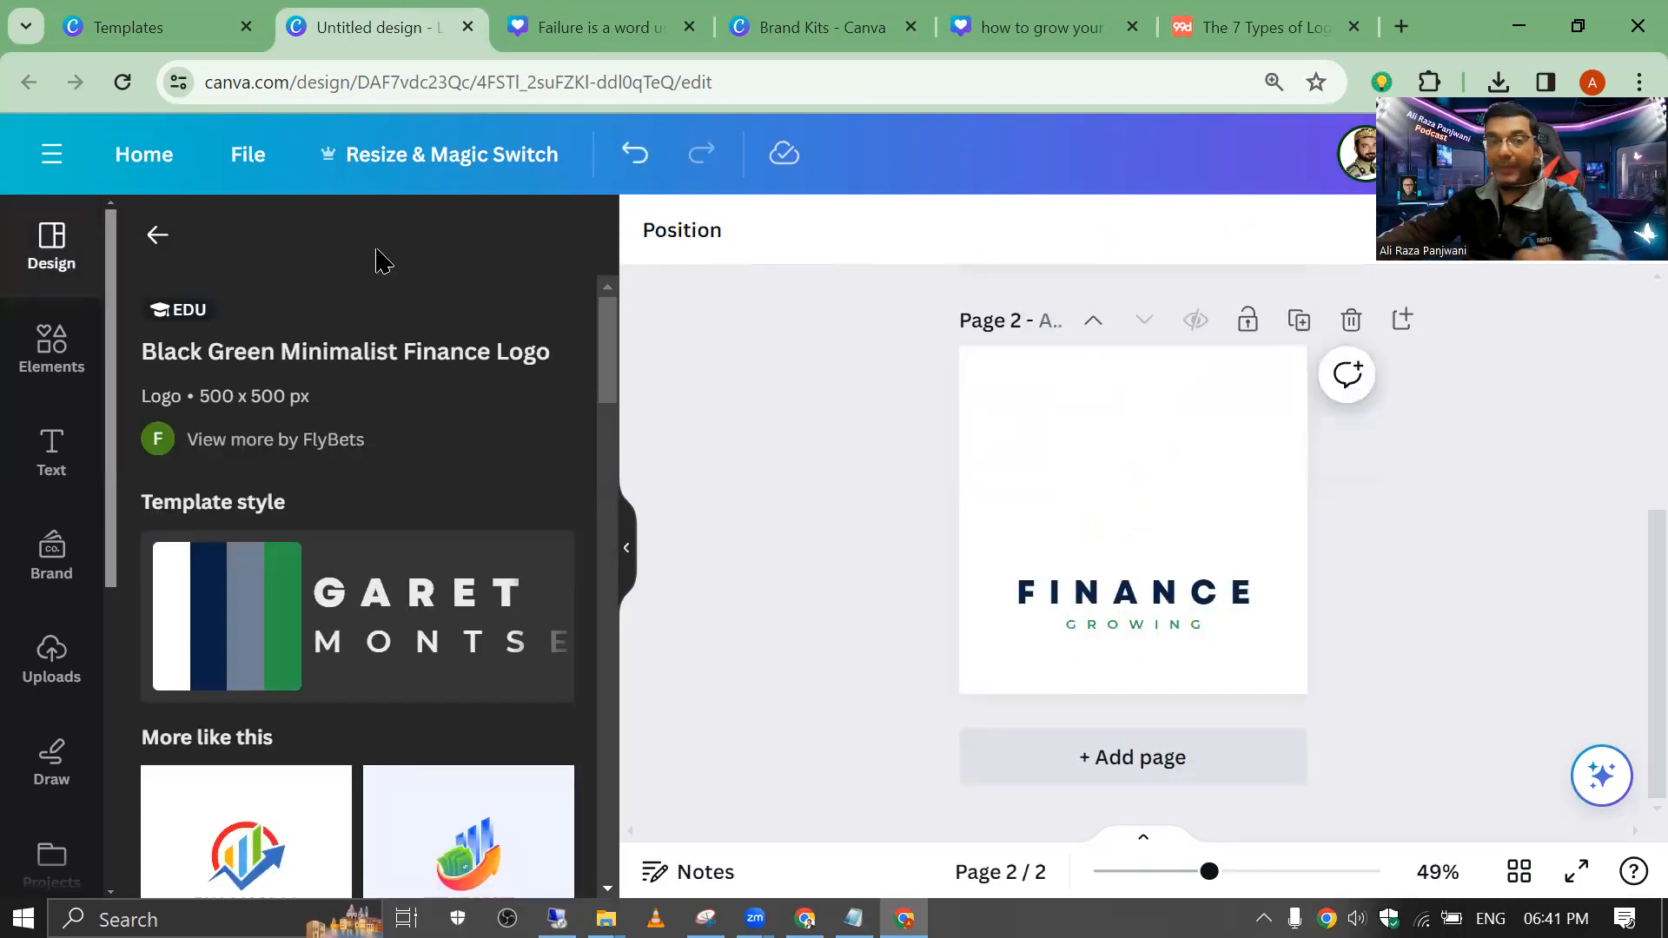
Step: Add a green dollar graphic from a 'dollar' elements search above the FINANCE heading
{"action": "left_click", "coordinate": [57, 351]}
{"action": "left_click", "coordinate": [325, 237]}
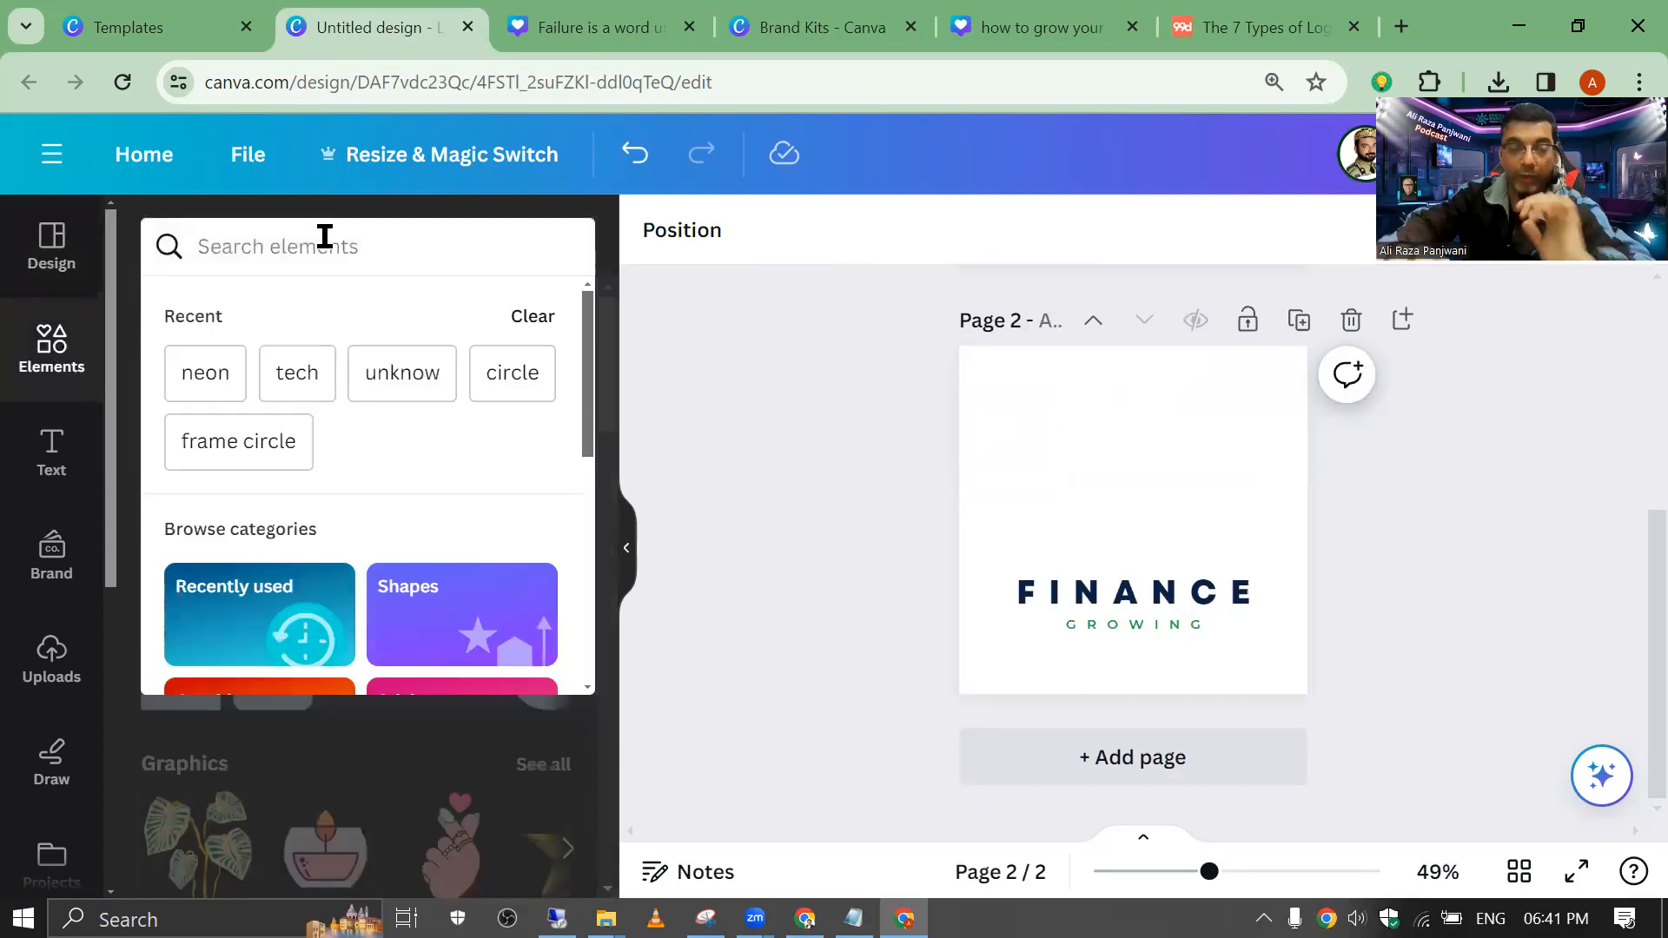
{"action": "type", "text": "dollar"}
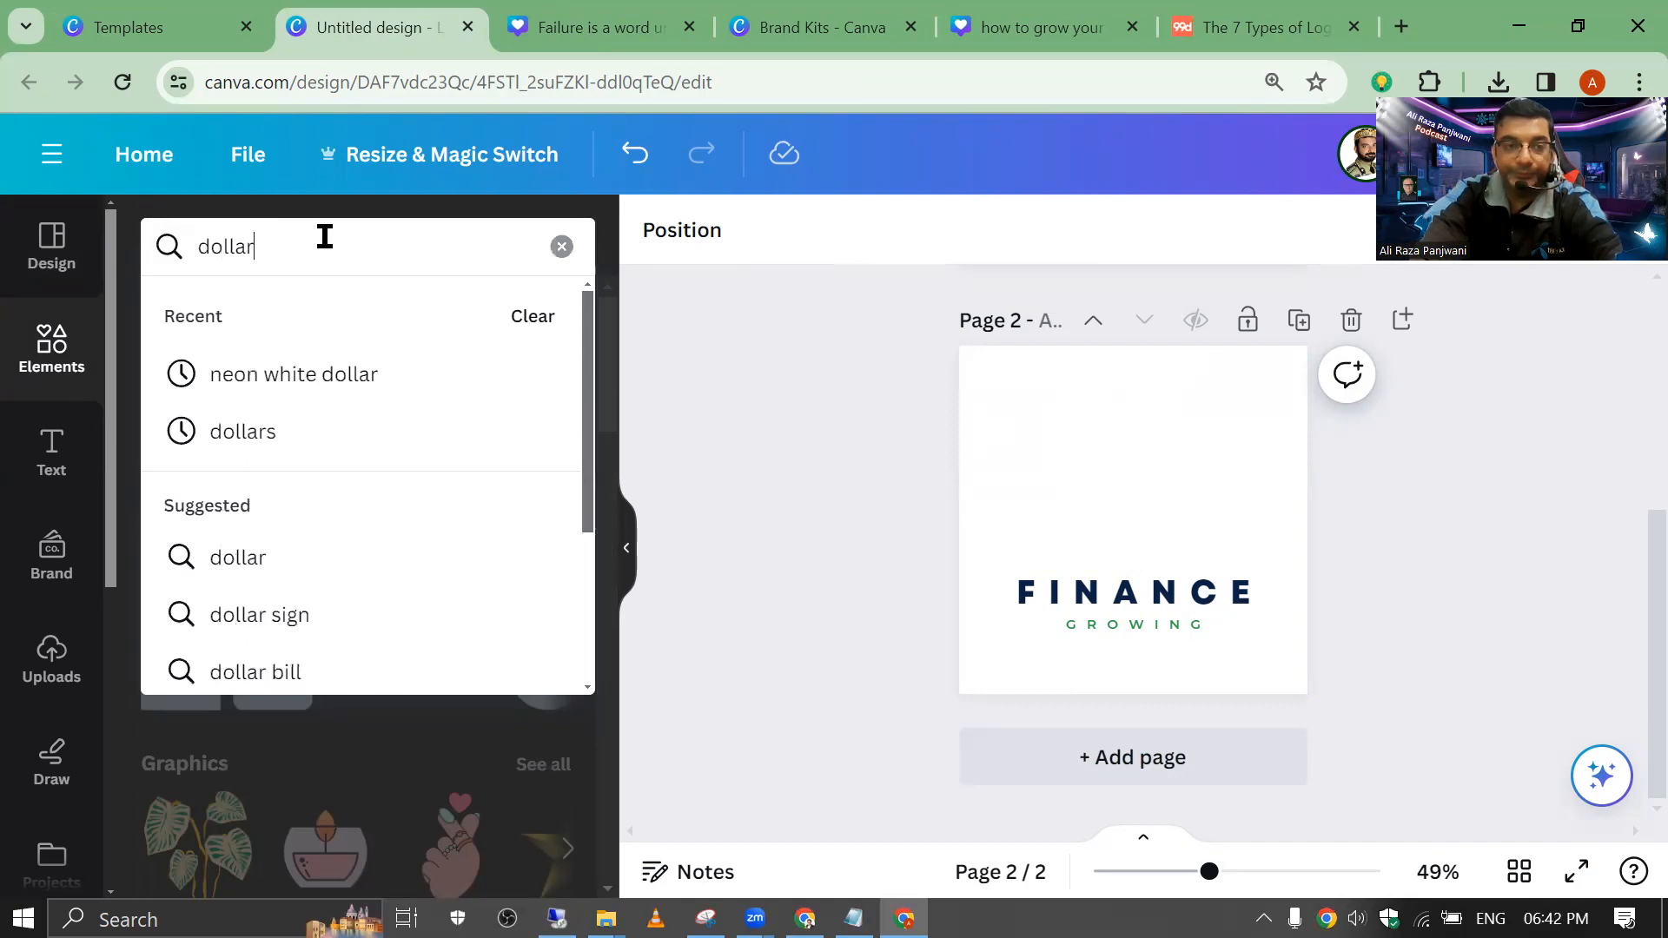
{"action": "key", "text": "Return"}
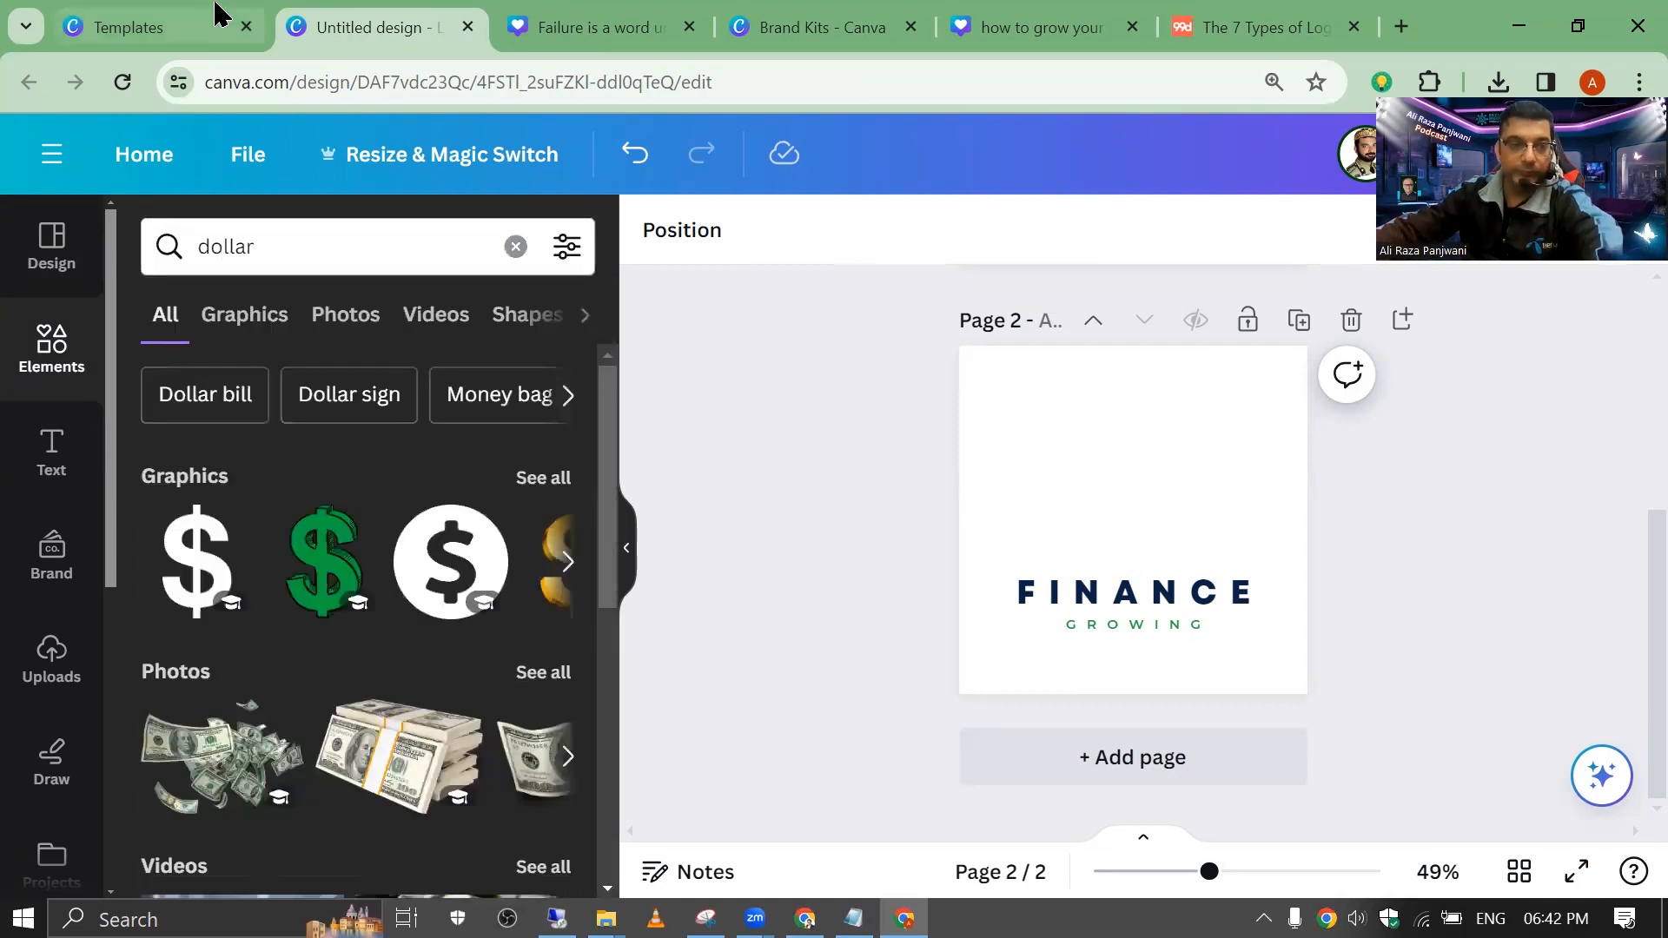
{"action": "left_click", "coordinate": [310, 564]}
{"action": "left_click_drag", "start_coordinate": [1097, 495], "coordinate": [1090, 458]}
Step: Search the elements for 'laptop' and show only Graphics results
{"action": "left_click", "coordinate": [150, 252]}
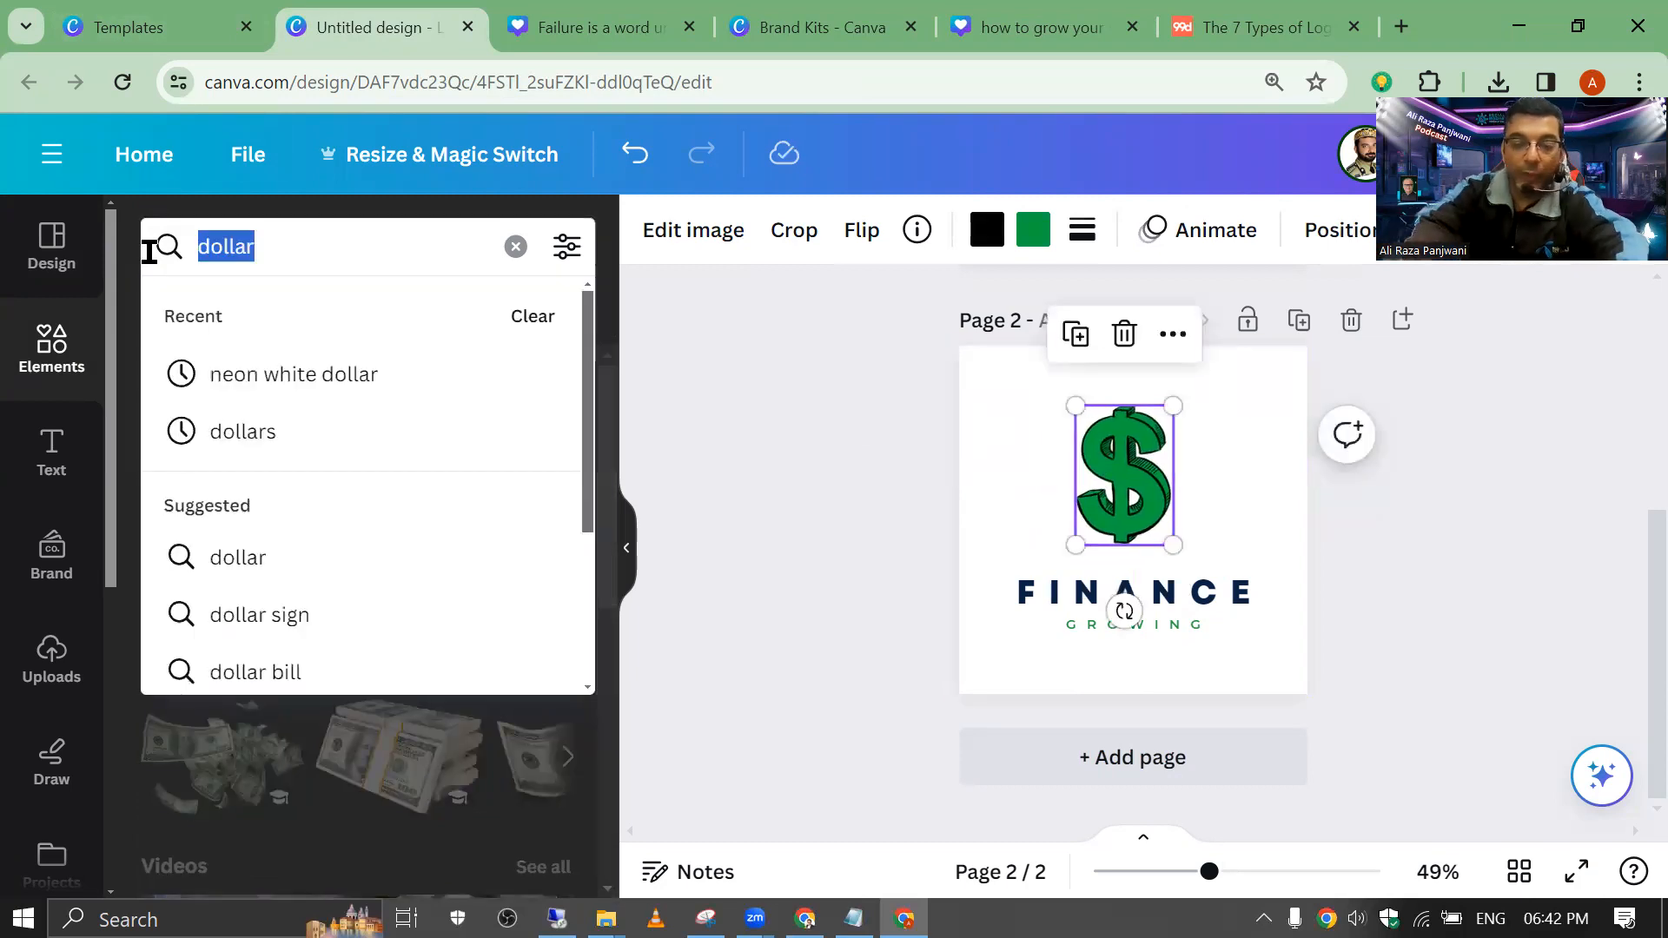
{"action": "type", "text": "laptop"}
{"action": "key", "text": "Return"}
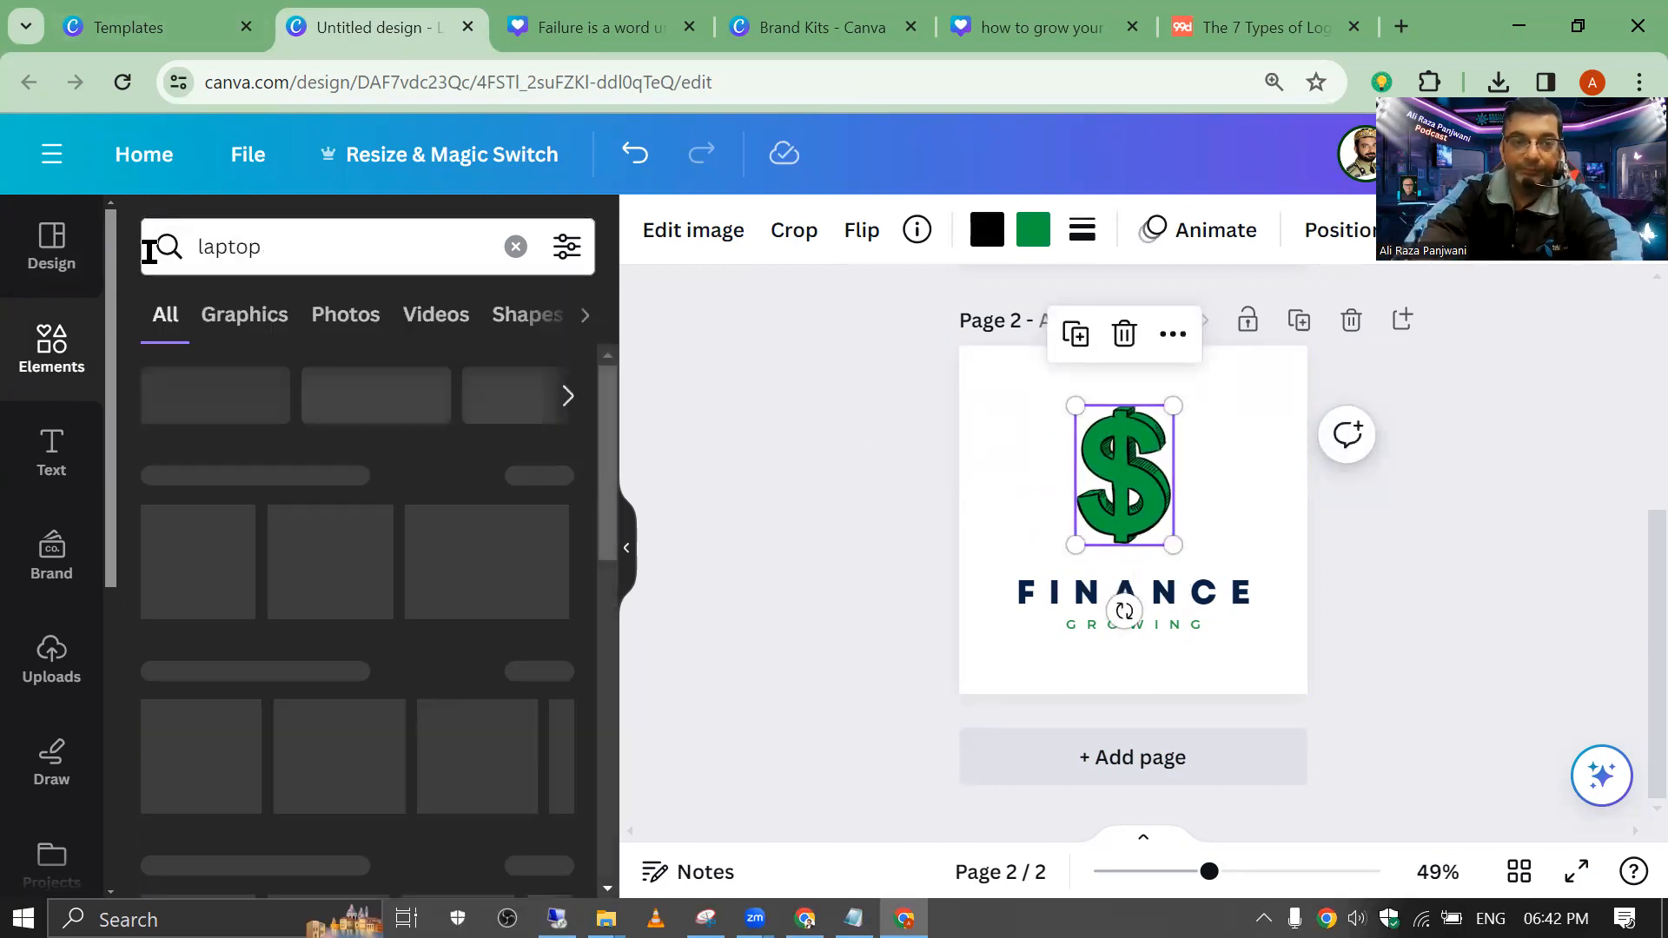
{"action": "left_click", "coordinate": [278, 326]}
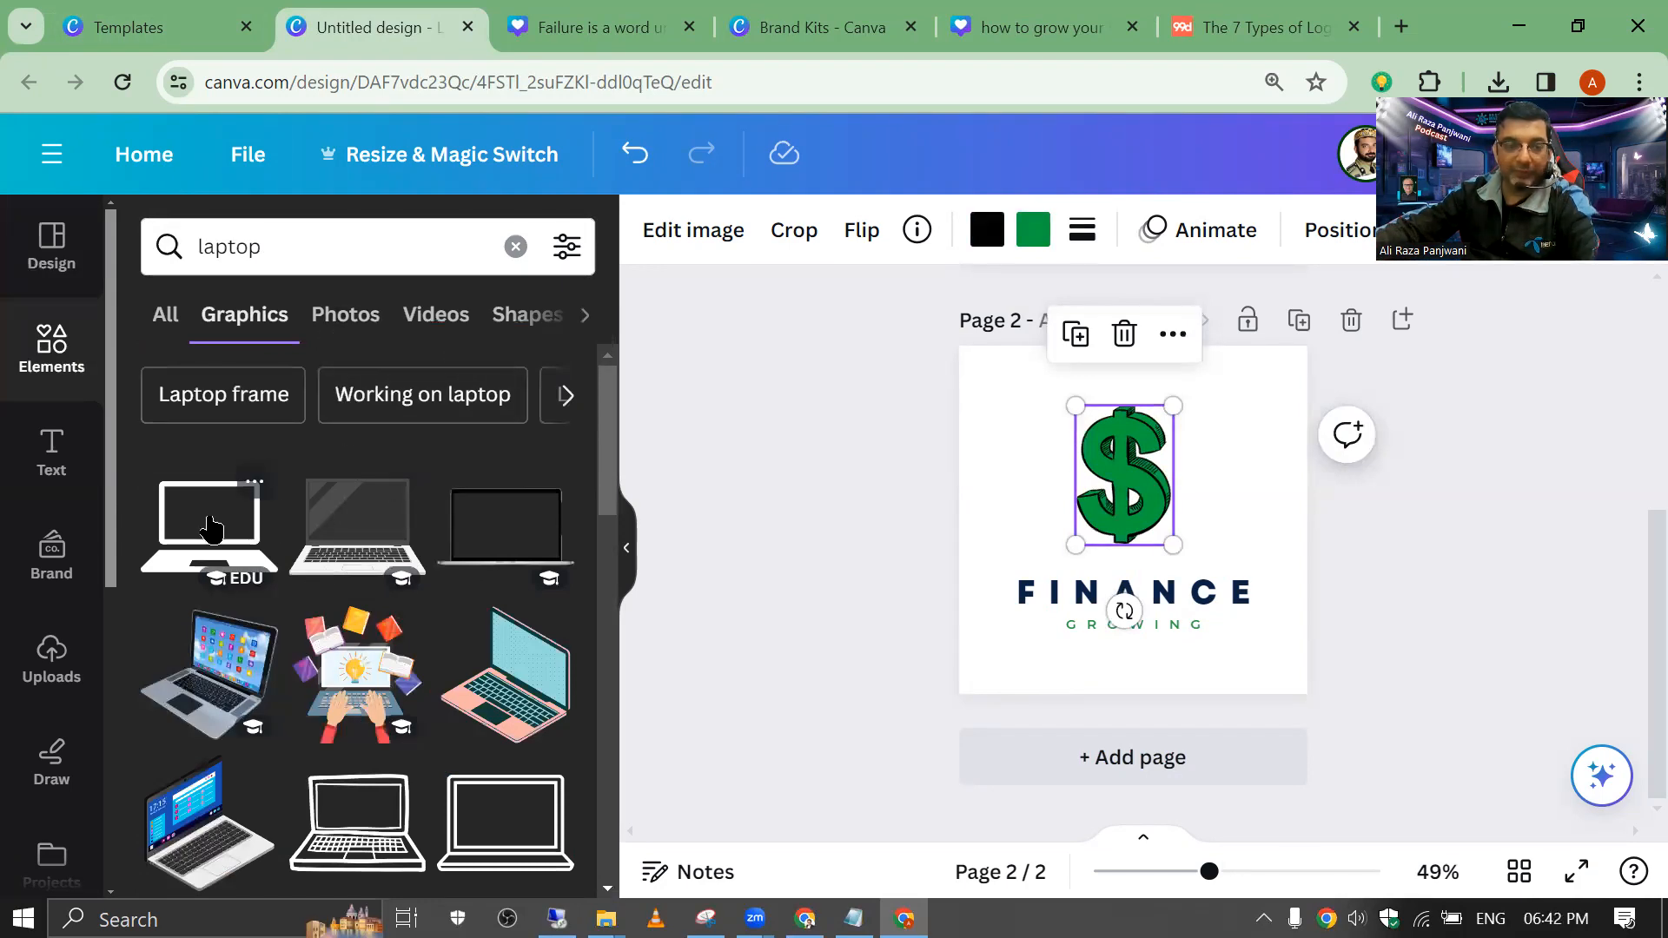
Step: Try a first laptop graphic around the logo, delete it, and browse other laptops
{"action": "left_click", "coordinate": [214, 526]}
{"action": "left_click_drag", "start_coordinate": [1074, 483], "coordinate": [934, 408]}
{"action": "left_click_drag", "start_coordinate": [1034, 447], "coordinate": [1072, 440]}
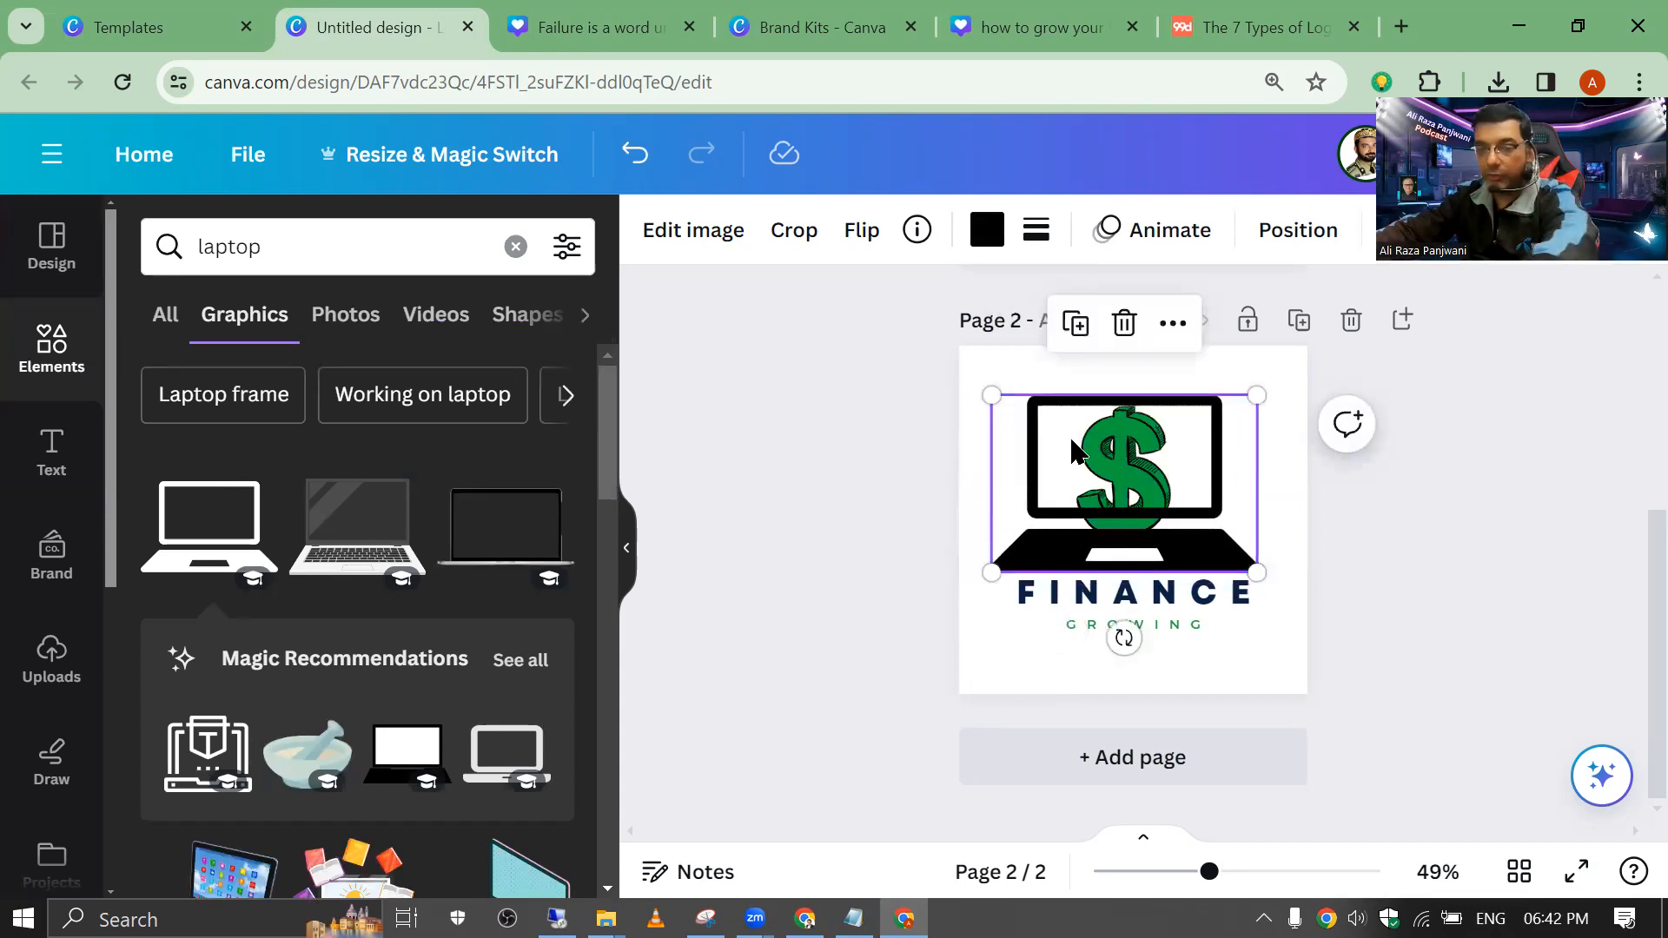
{"action": "key", "text": "Delete"}
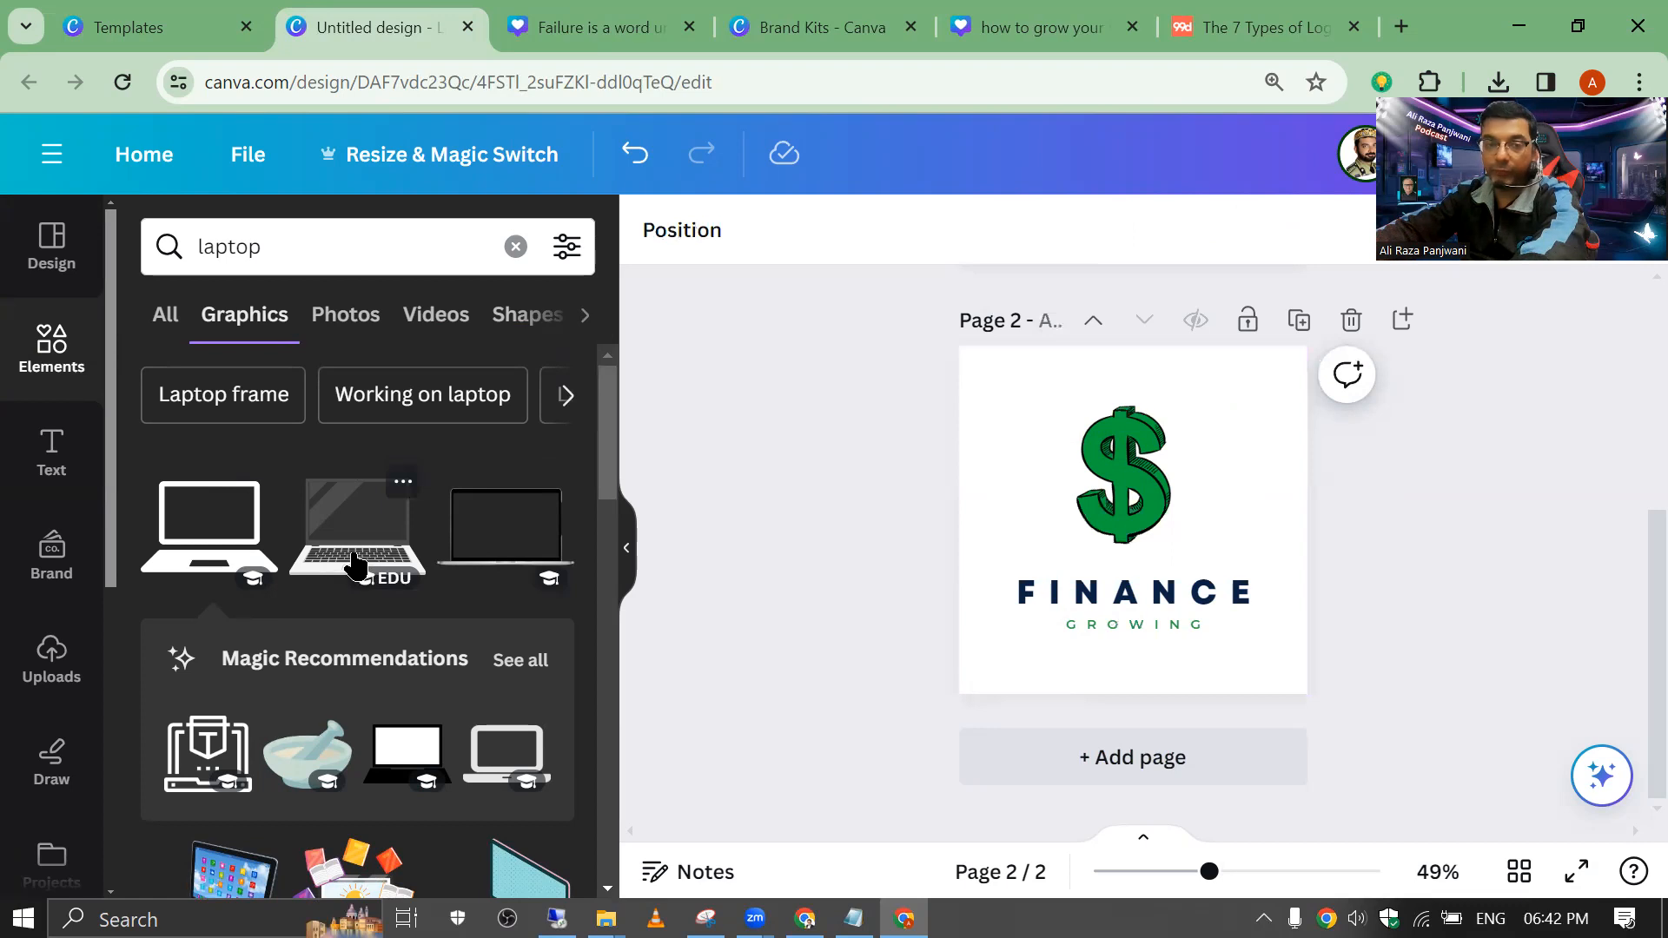
{"action": "scroll", "coordinate": [400, 556], "scroll_direction": "down", "scroll_amount": 5}
{"action": "scroll", "coordinate": [402, 543], "scroll_direction": "up", "scroll_amount": 5}
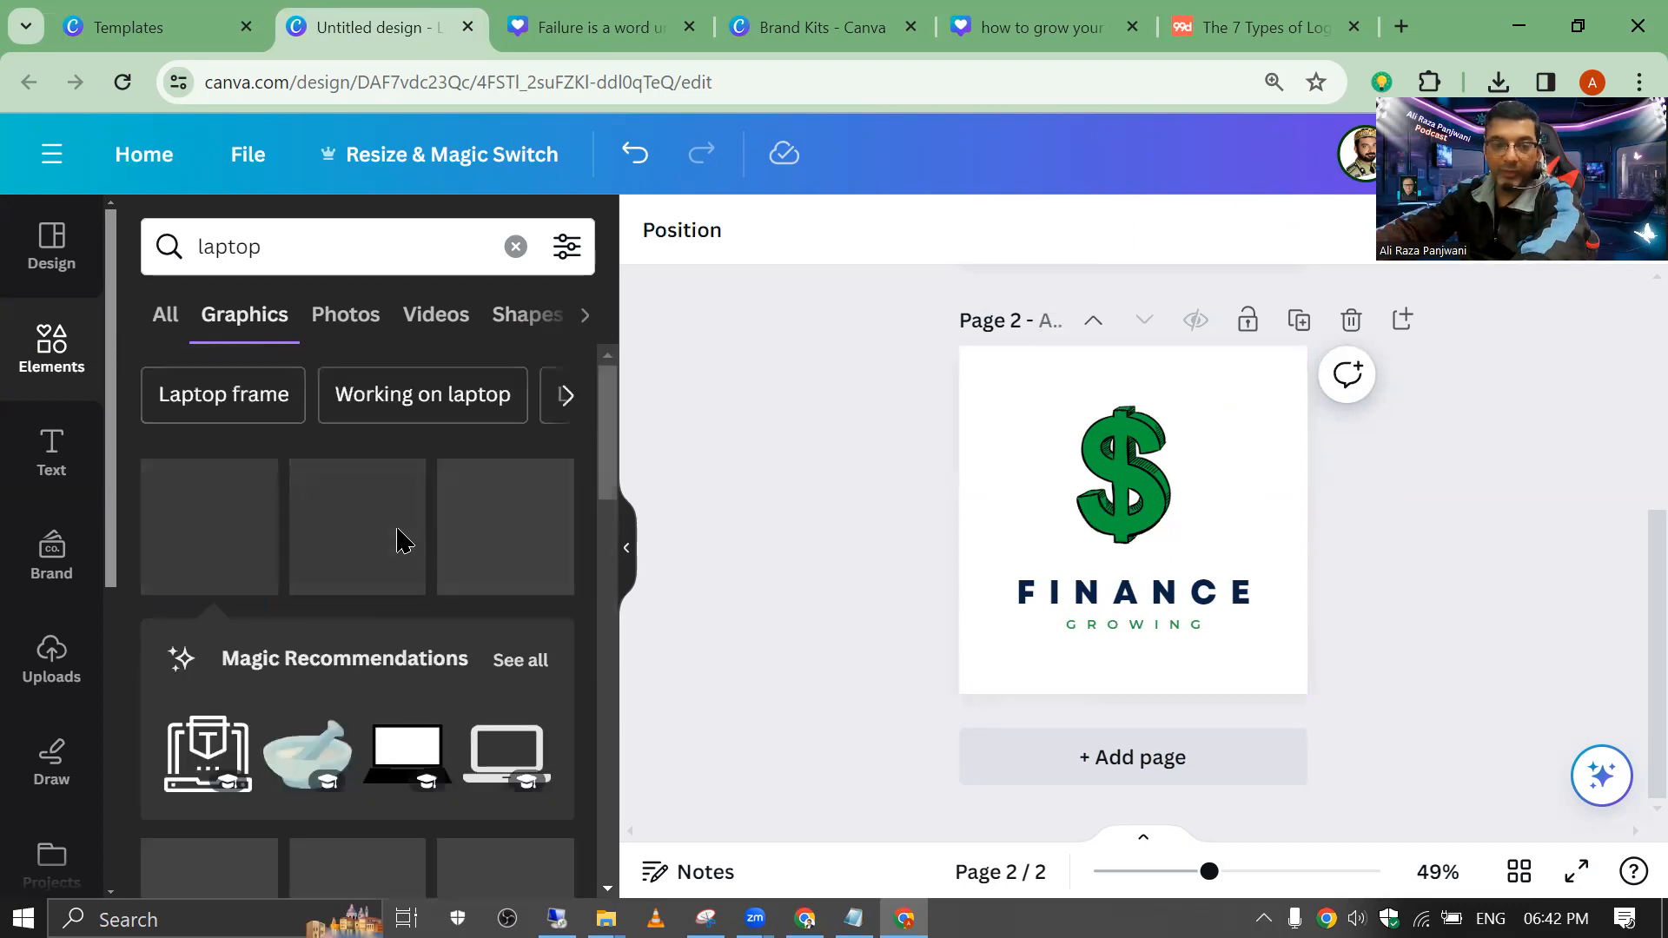
{"action": "left_click_drag", "start_coordinate": [605, 477], "coordinate": [611, 495]}
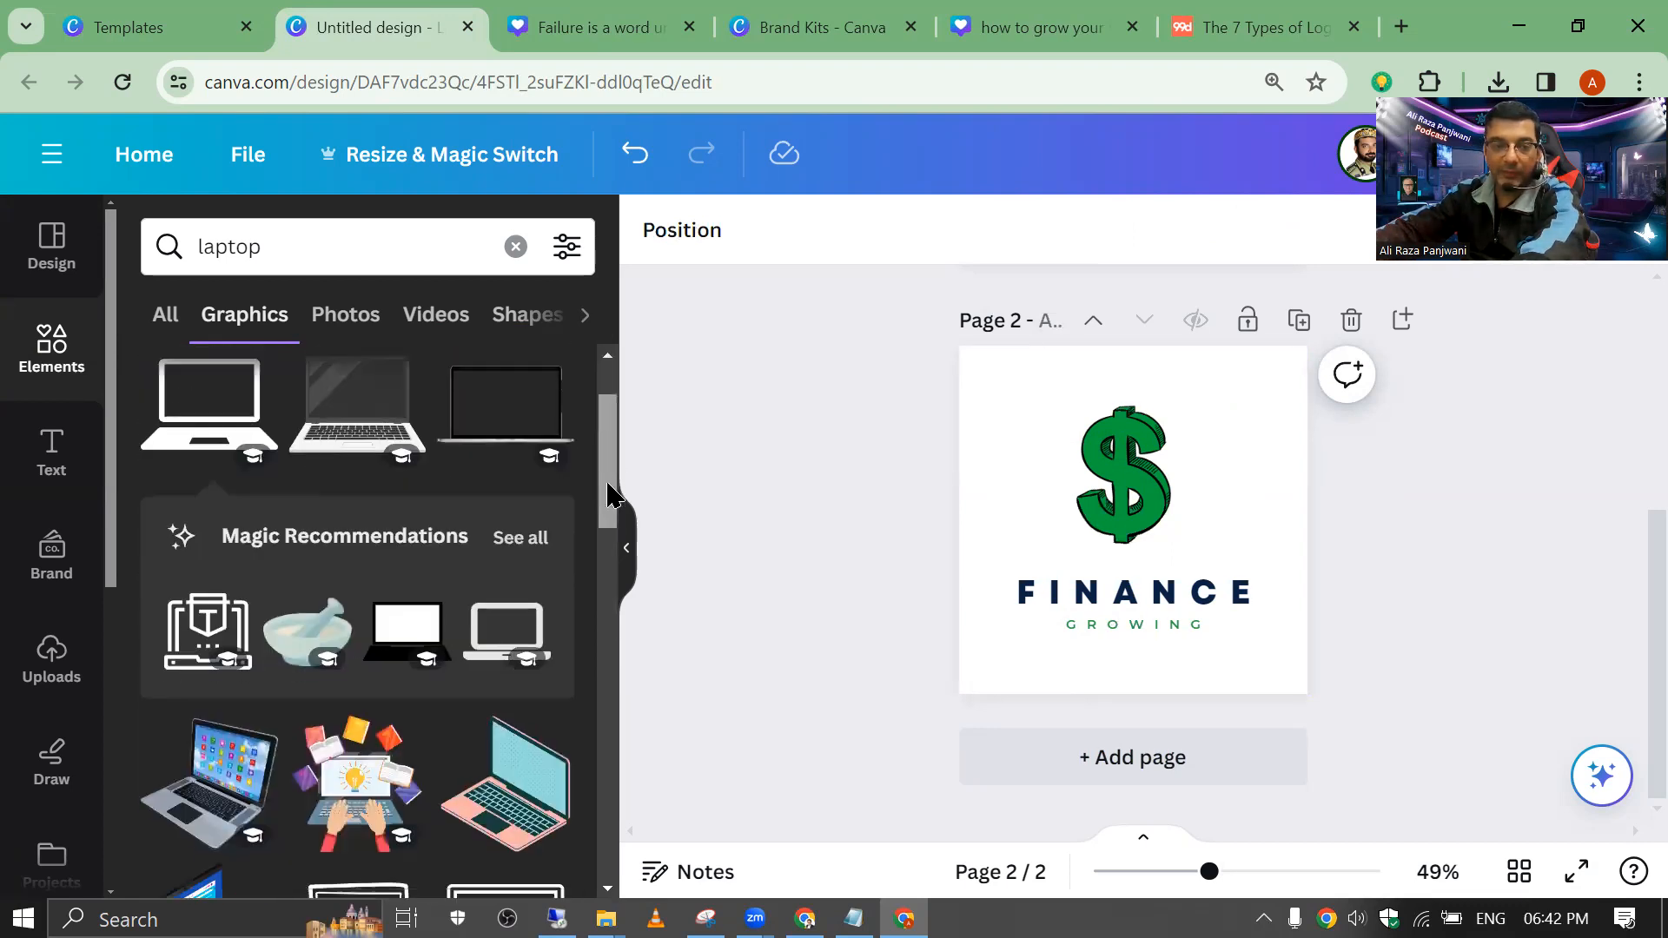
{"action": "scroll", "coordinate": [605, 538], "scroll_direction": "down", "scroll_amount": 8}
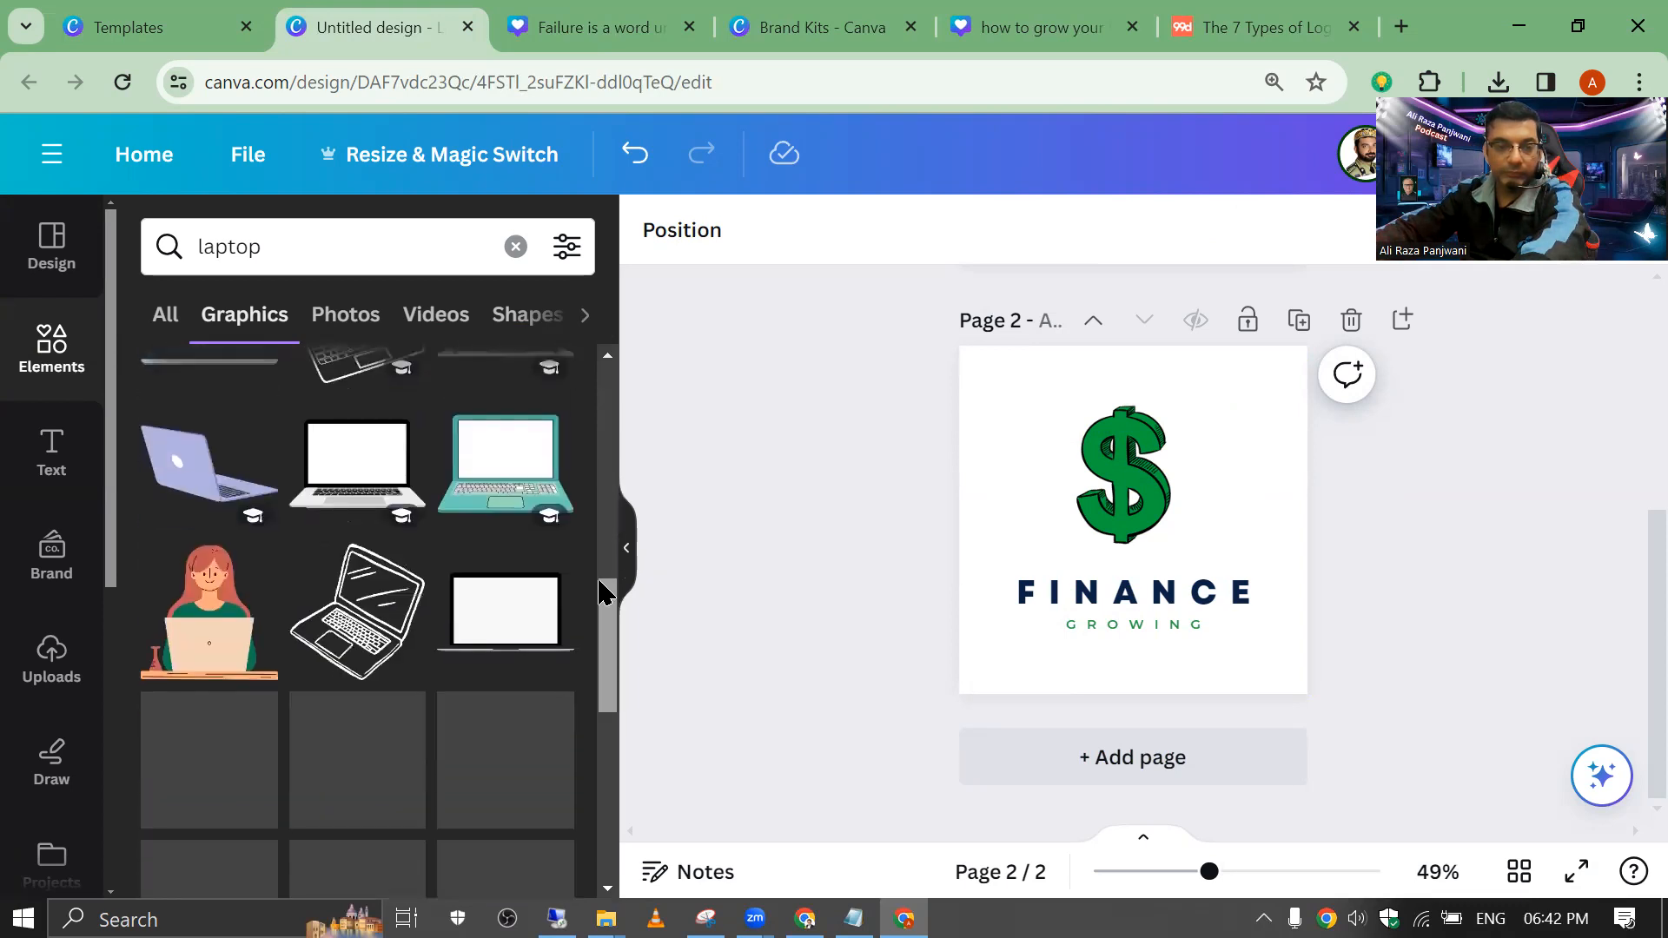
{"action": "scroll", "coordinate": [606, 589], "scroll_direction": "down", "scroll_amount": 1}
Step: Add a laptop-screen graphic behind the dollar sign and shrink the sign to fit the screen
{"action": "left_click", "coordinate": [466, 577]}
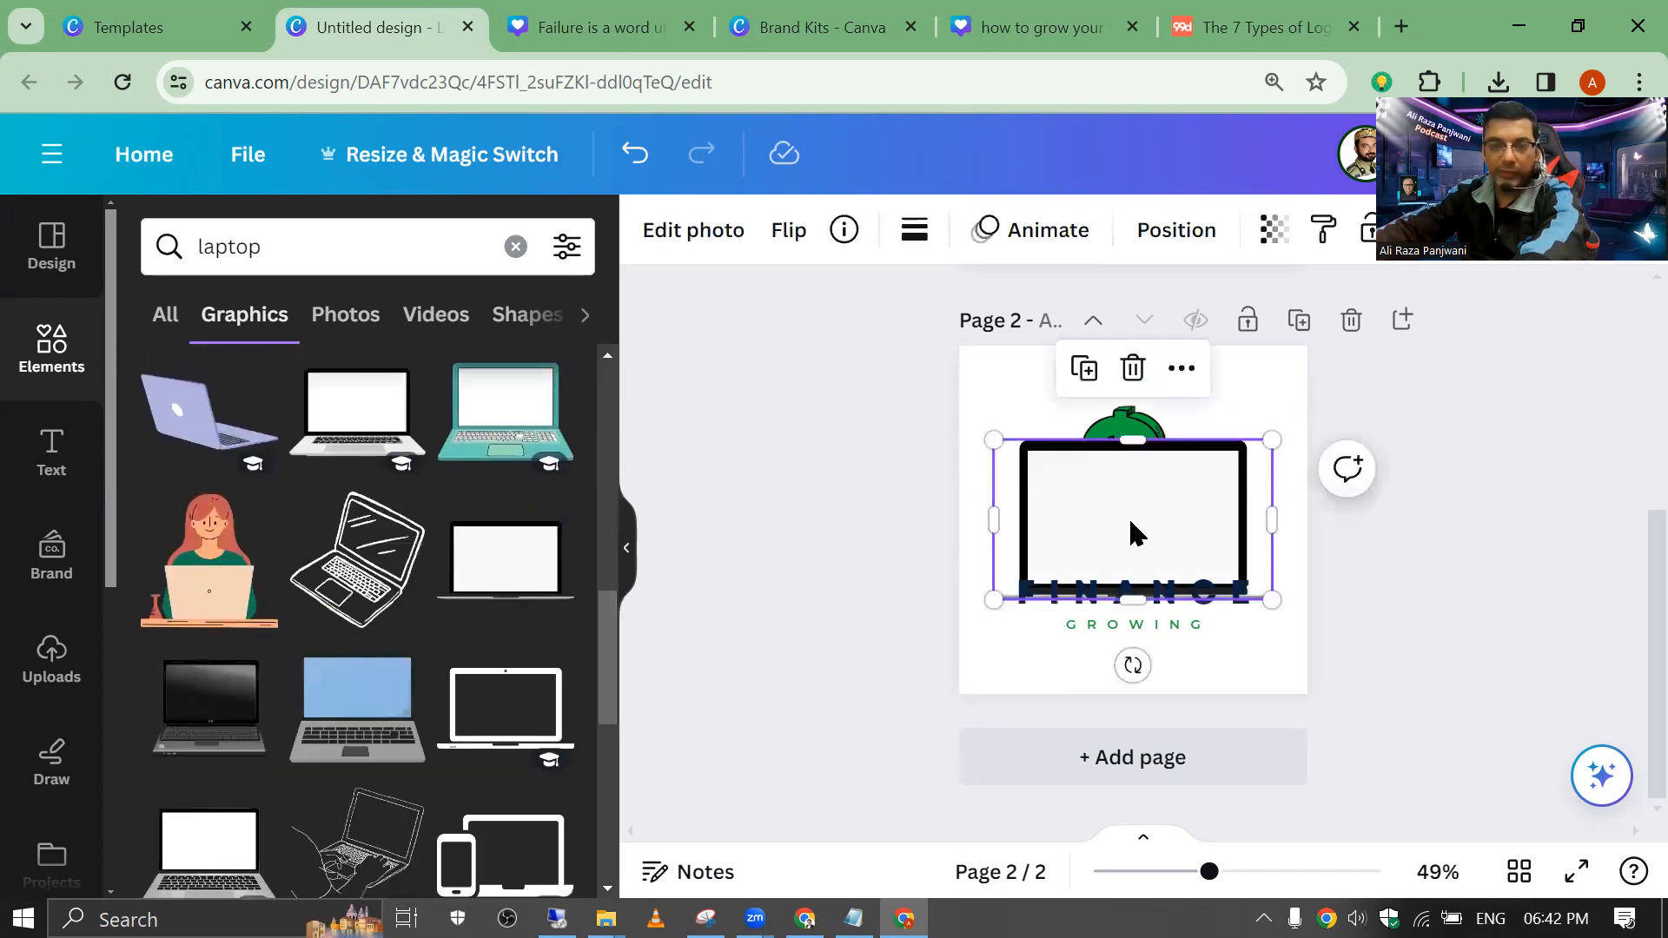
{"action": "left_click_drag", "start_coordinate": [1134, 532], "coordinate": [1107, 466]}
{"action": "left_click", "coordinate": [1176, 229]}
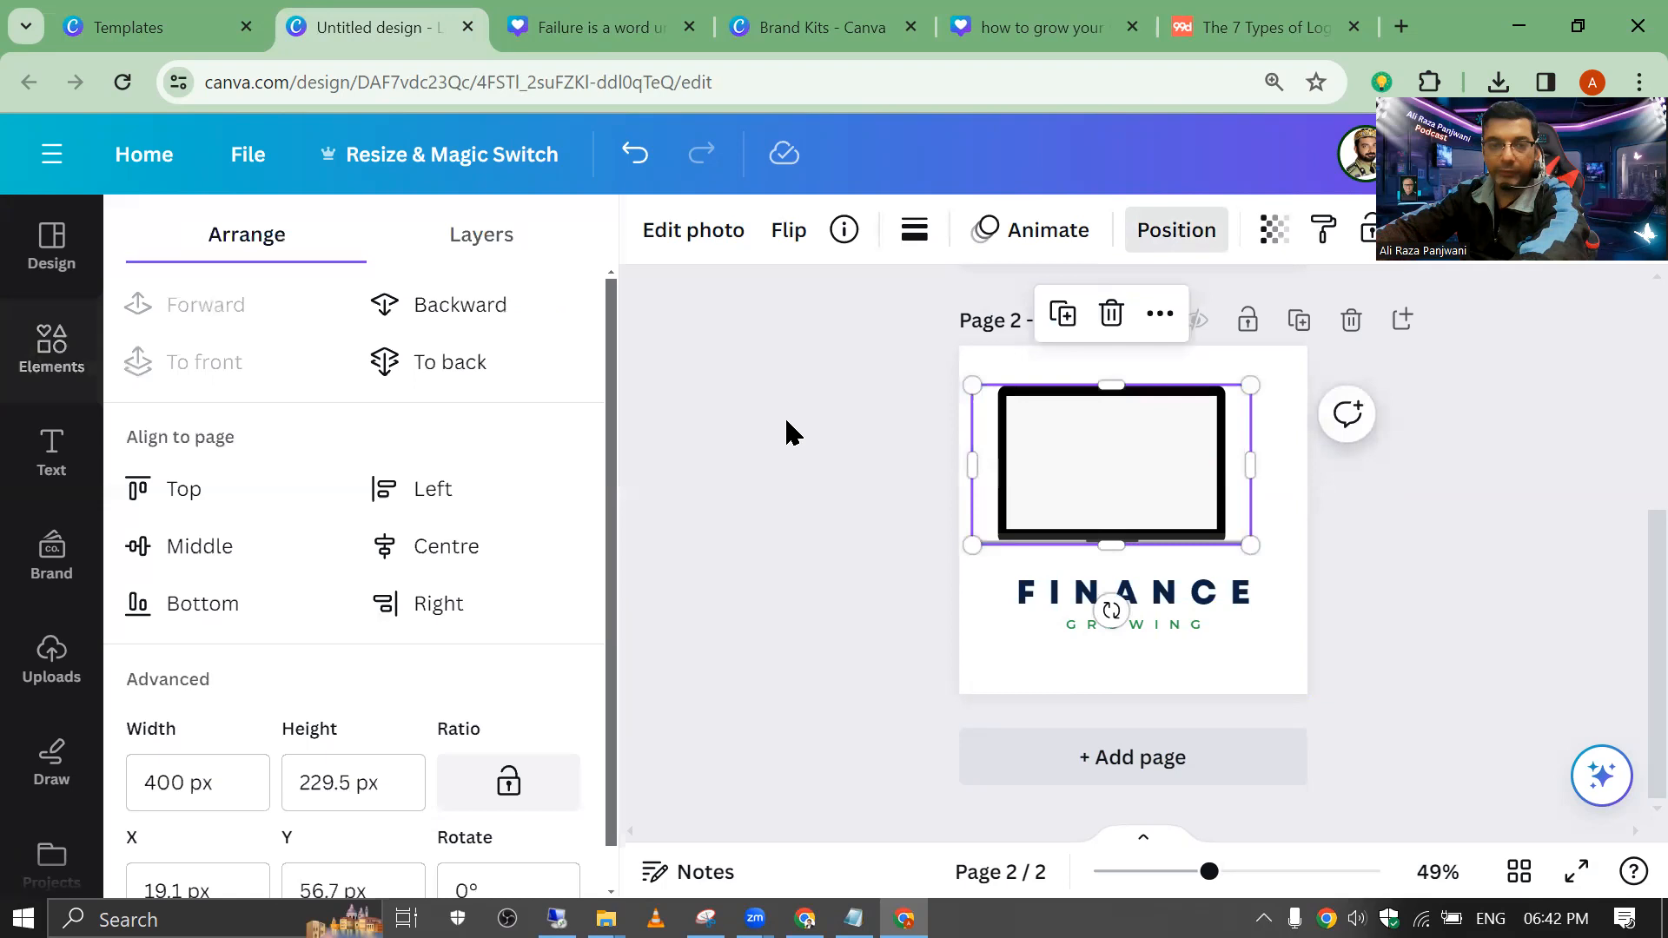
{"action": "left_click", "coordinate": [436, 304]}
{"action": "left_click", "coordinate": [1126, 469]}
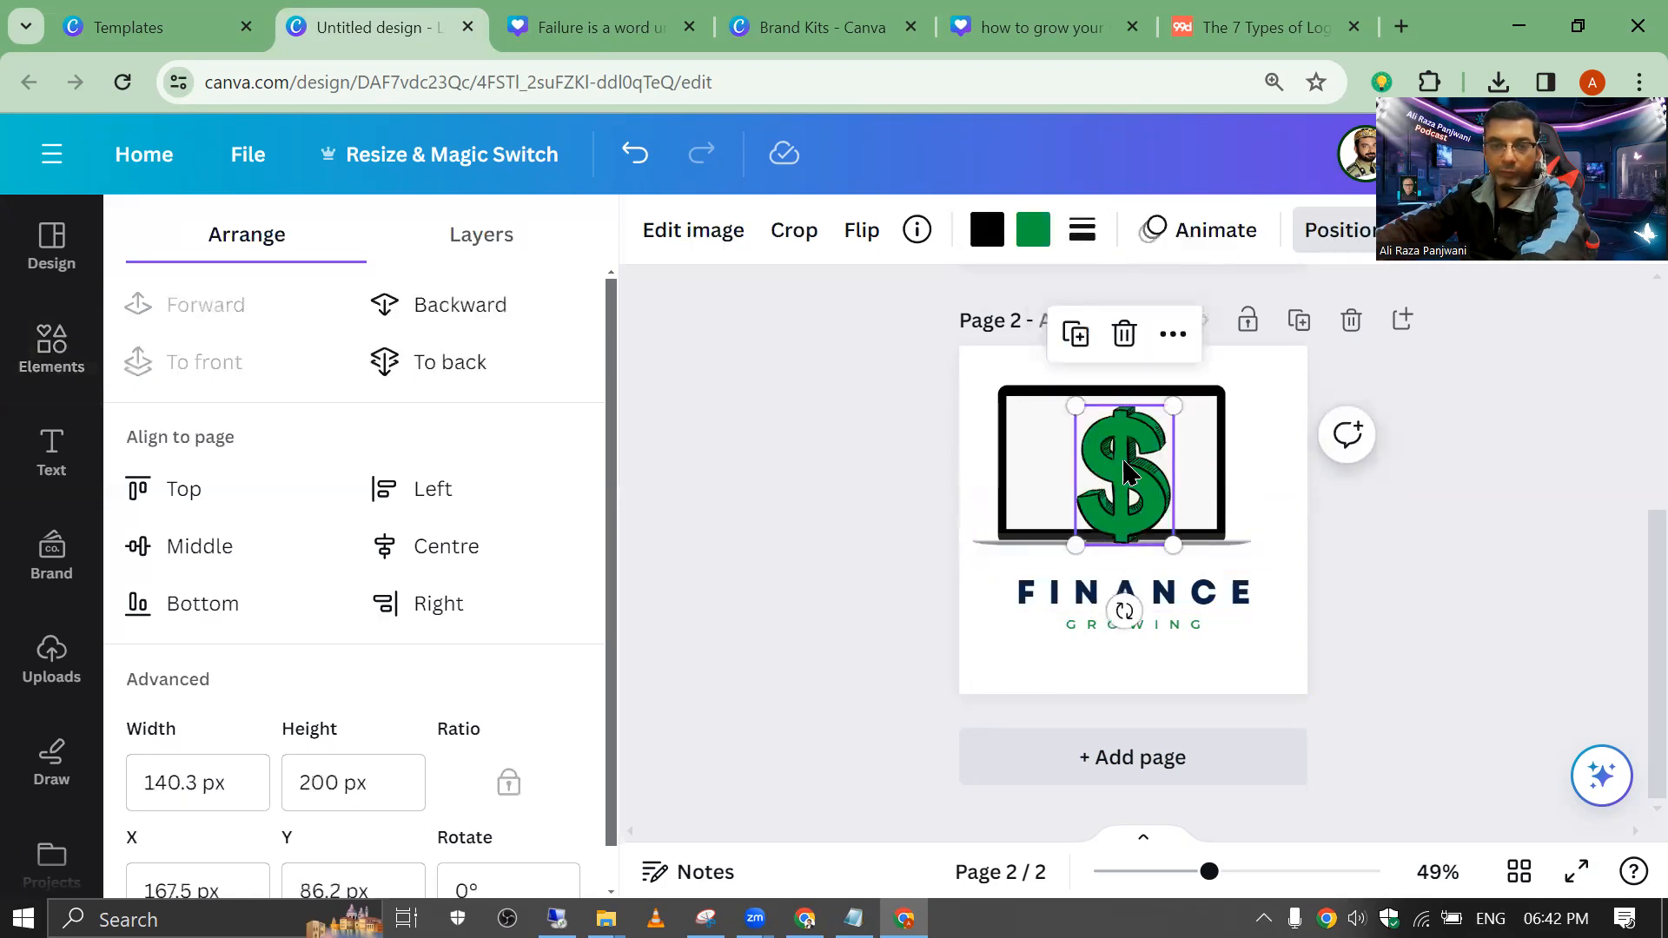
{"action": "left_click_drag", "start_coordinate": [1075, 406], "coordinate": [1102, 463]}
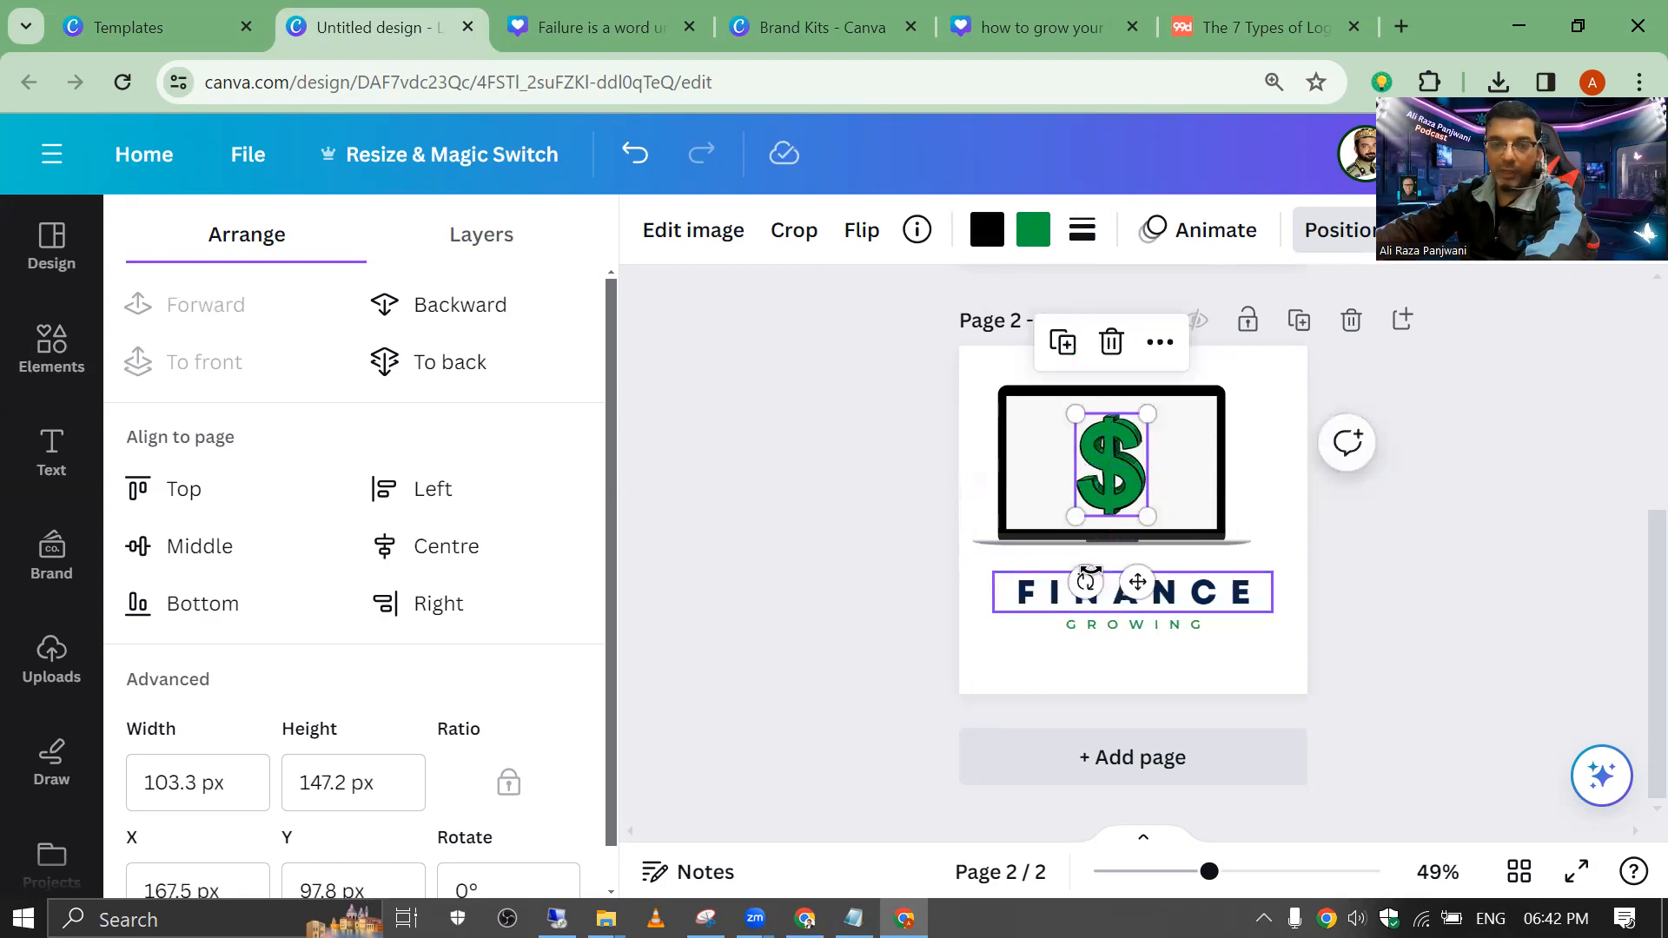
Step: Retype the FINANCE heading as LEARN 2EARN, widening and scaling it to fit one line
{"action": "double_click", "coordinate": [1090, 574]}
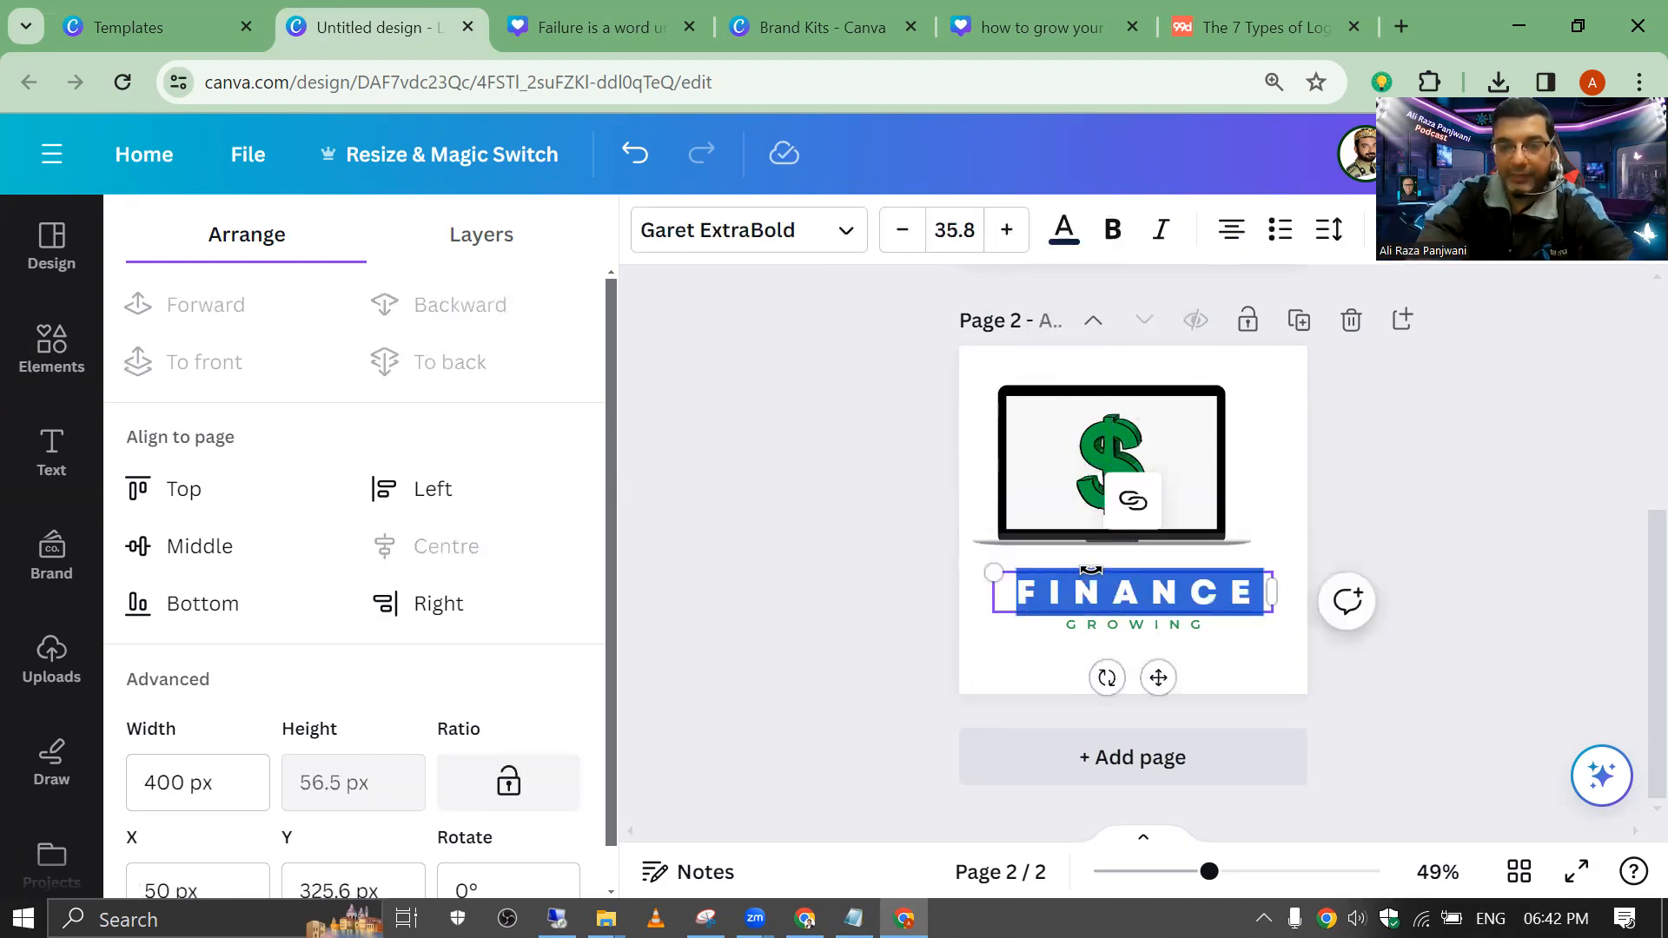
{"action": "type", "text": "FRR"}
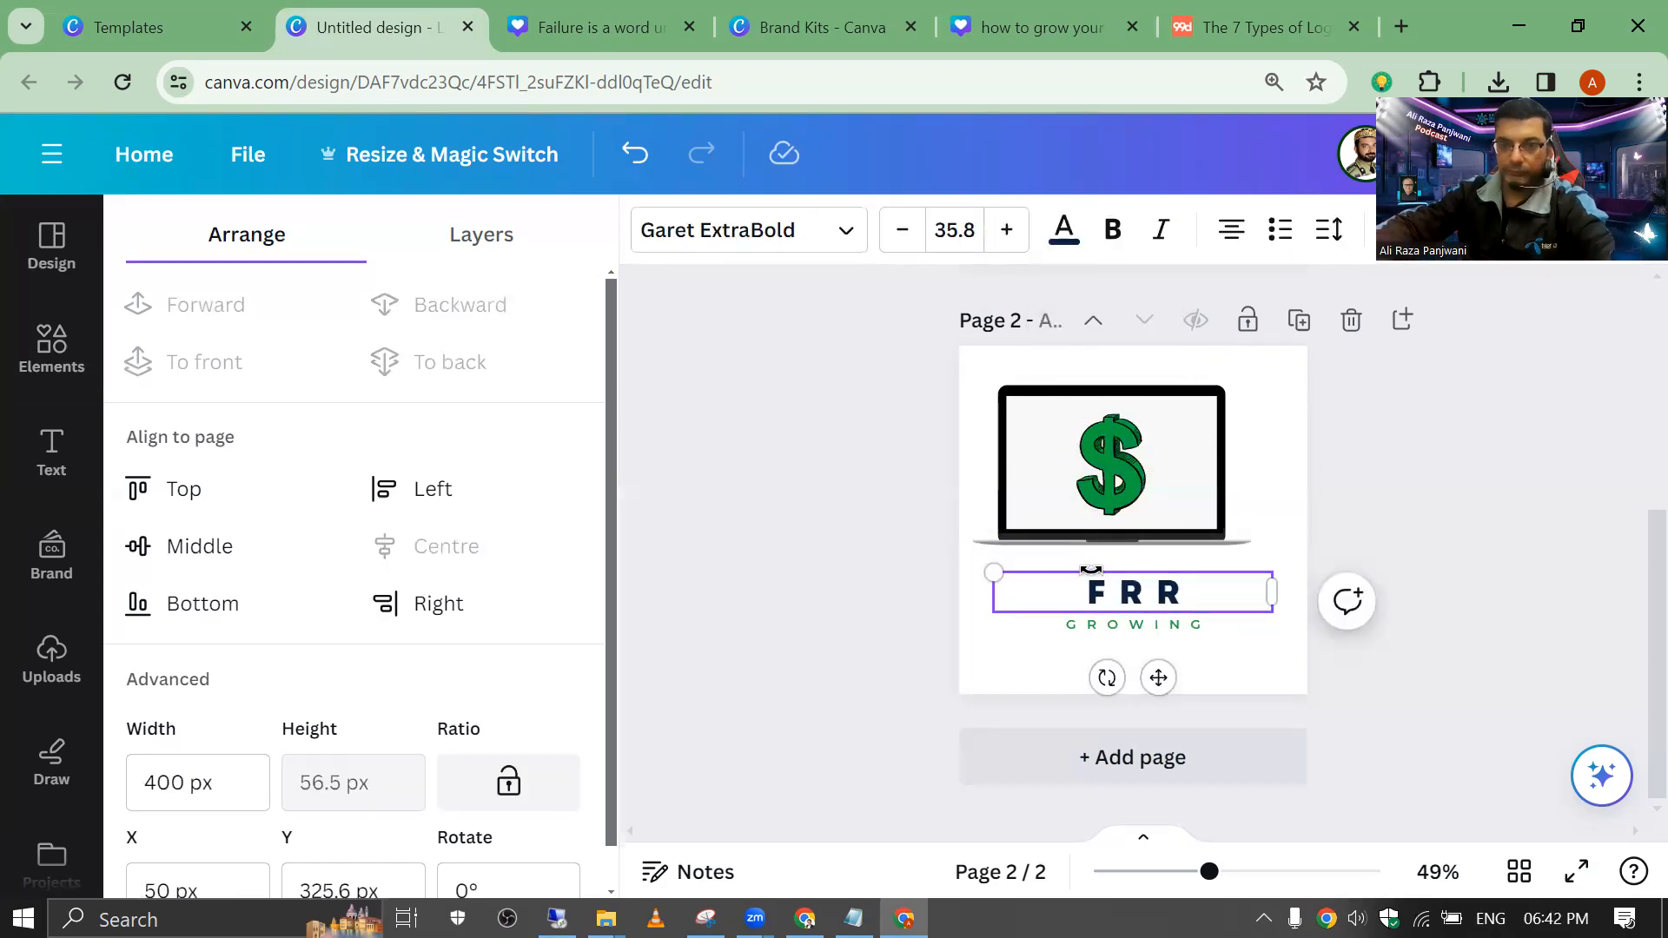
{"action": "type", "text": "\\\\\\\\\\\\"}
{"action": "key", "text": "BackSpace"}
{"action": "key", "text": "BackSpace"}
{"action": "key", "text": "BackSpace"}
{"action": "key", "text": "BackSpace"}
{"action": "key", "text": "BackSpace"}
{"action": "key", "text": "BackSpace"}
{"action": "key", "text": "BackSpace"}
{"action": "key", "text": "BackSpace"}
{"action": "key", "text": "BackSpace"}
{"action": "type", "text": "LE"}
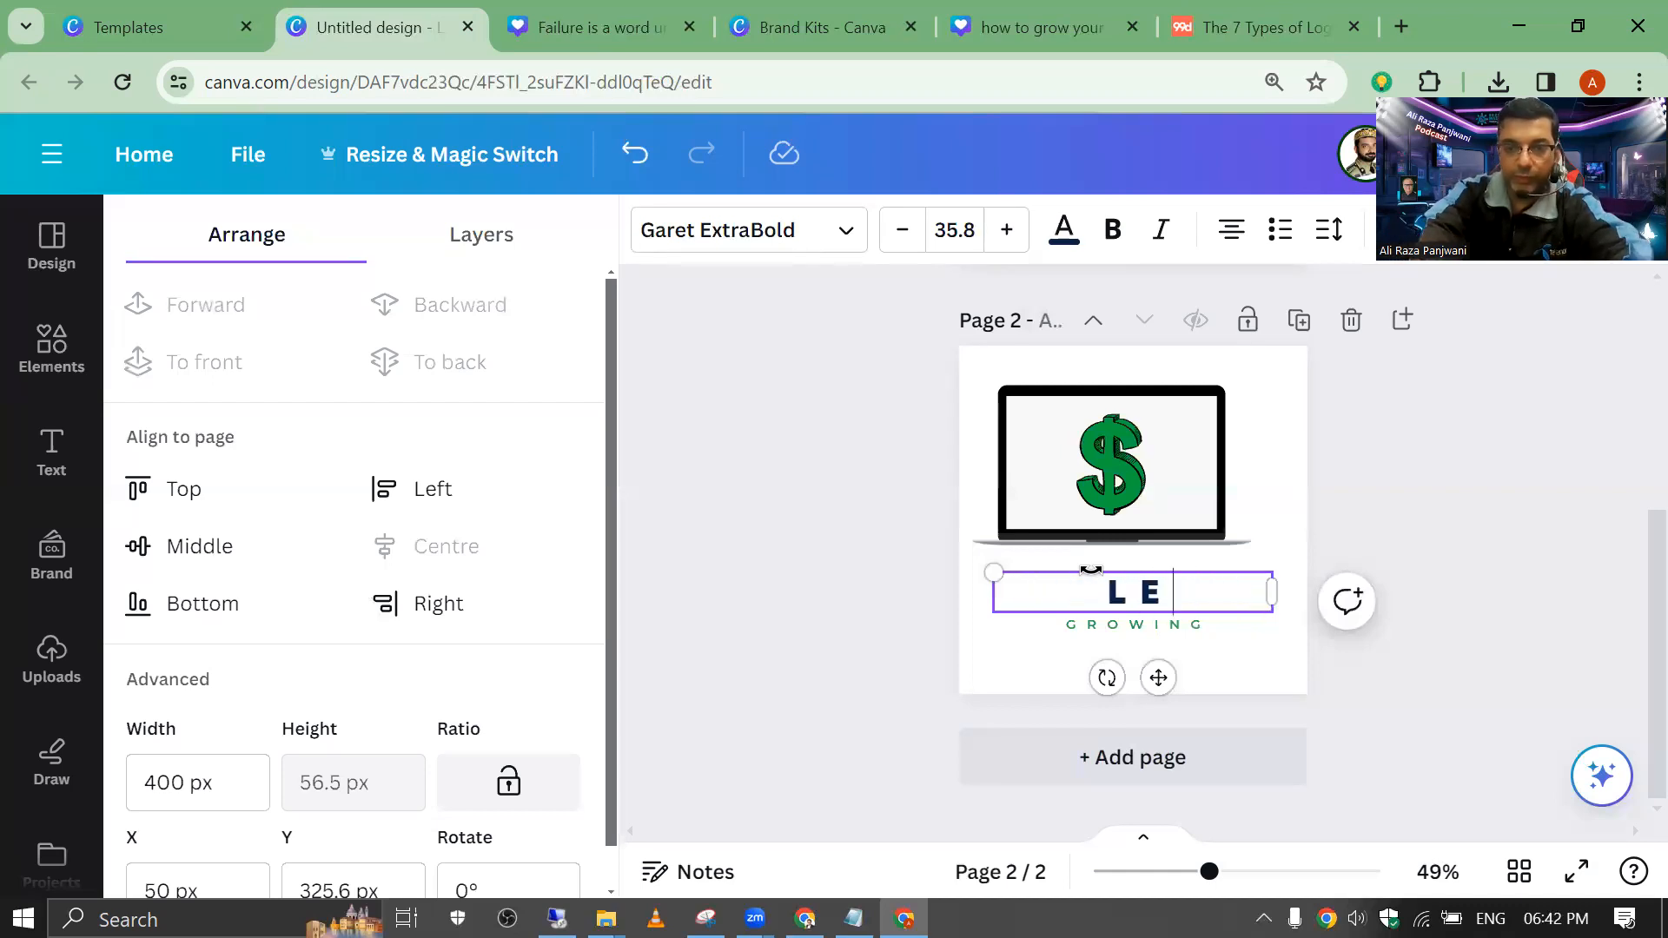
{"action": "type", "text": "ARN 2"}
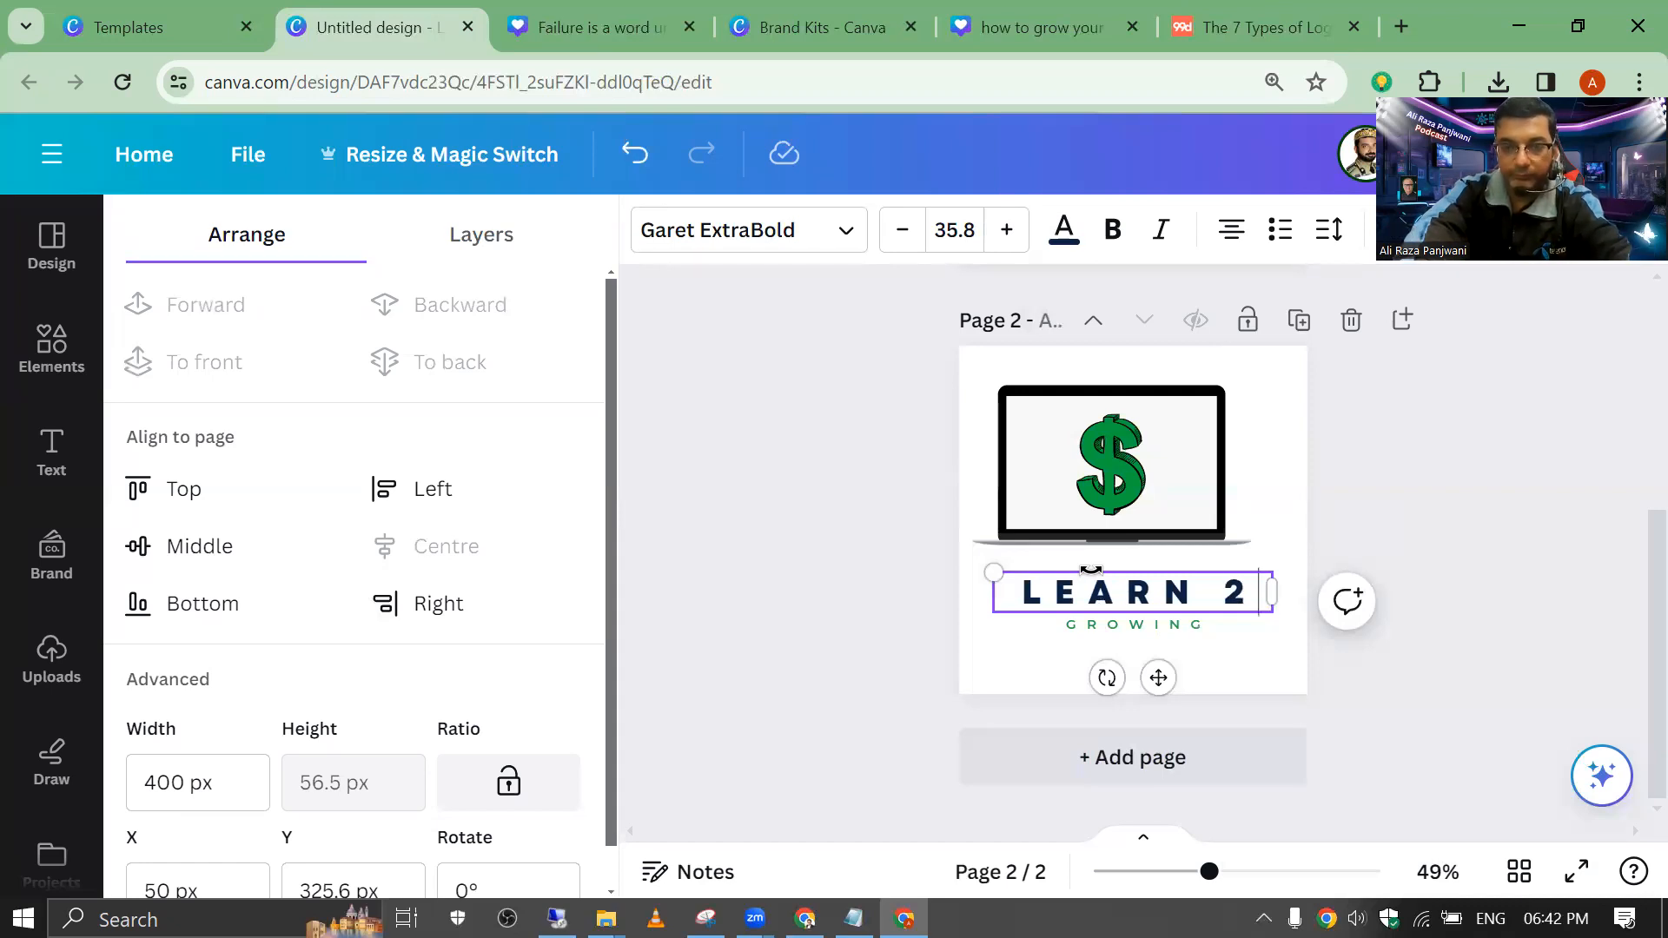
{"action": "type", "text": "EARN"}
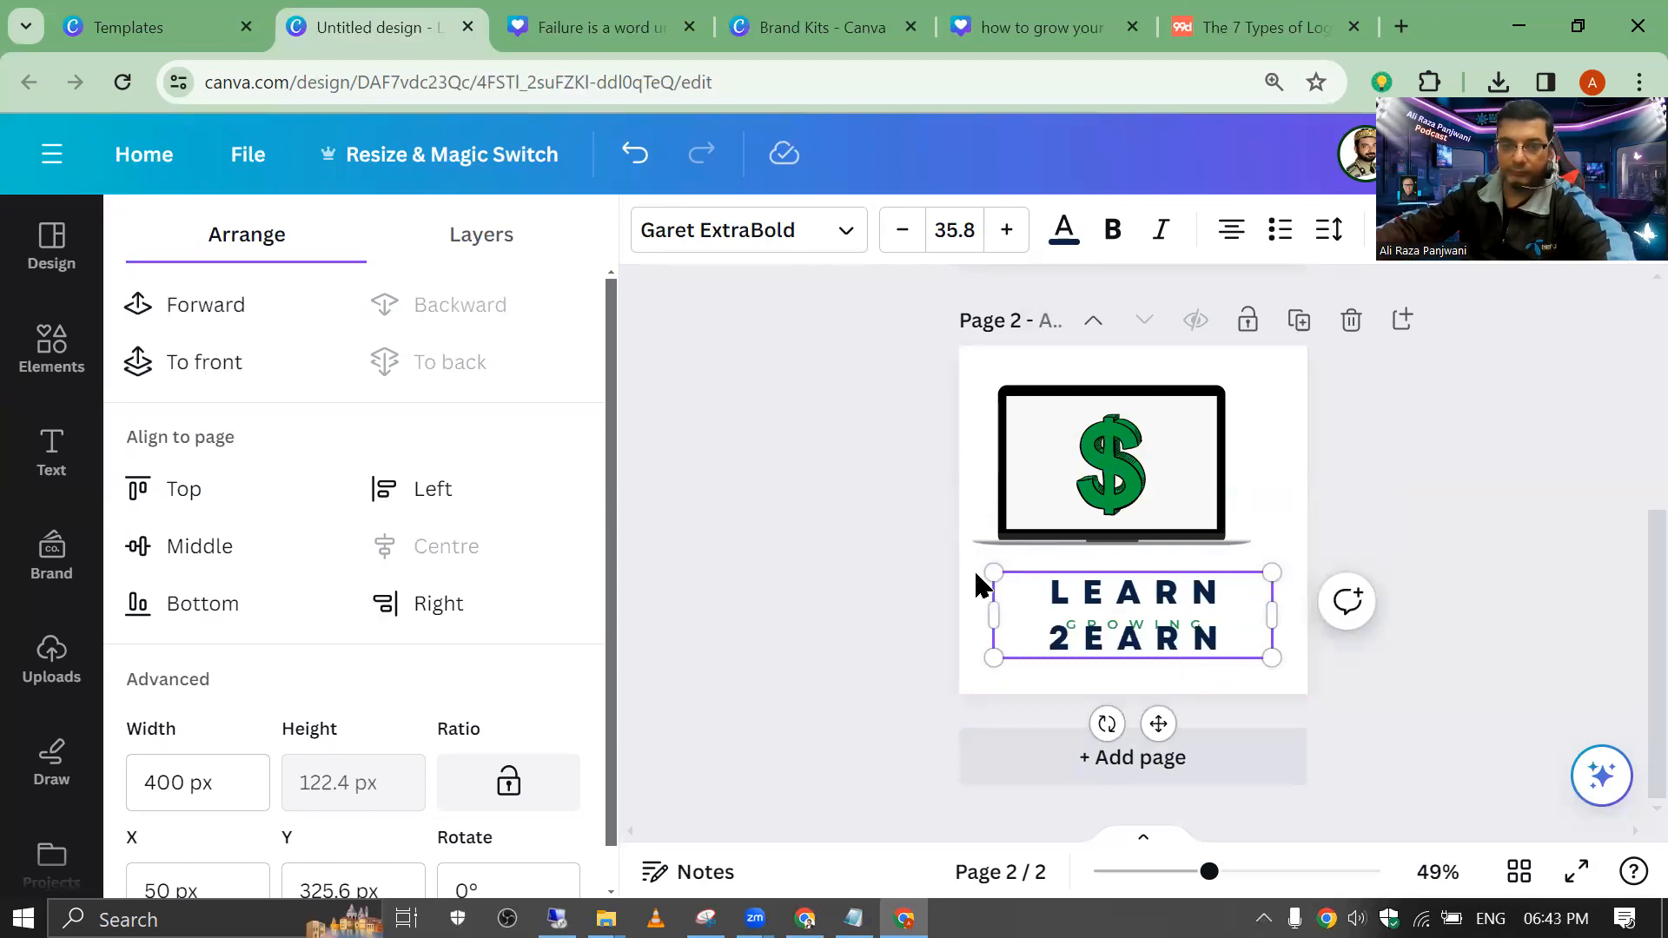
{"action": "left_click_drag", "start_coordinate": [993, 615], "coordinate": [887, 616]}
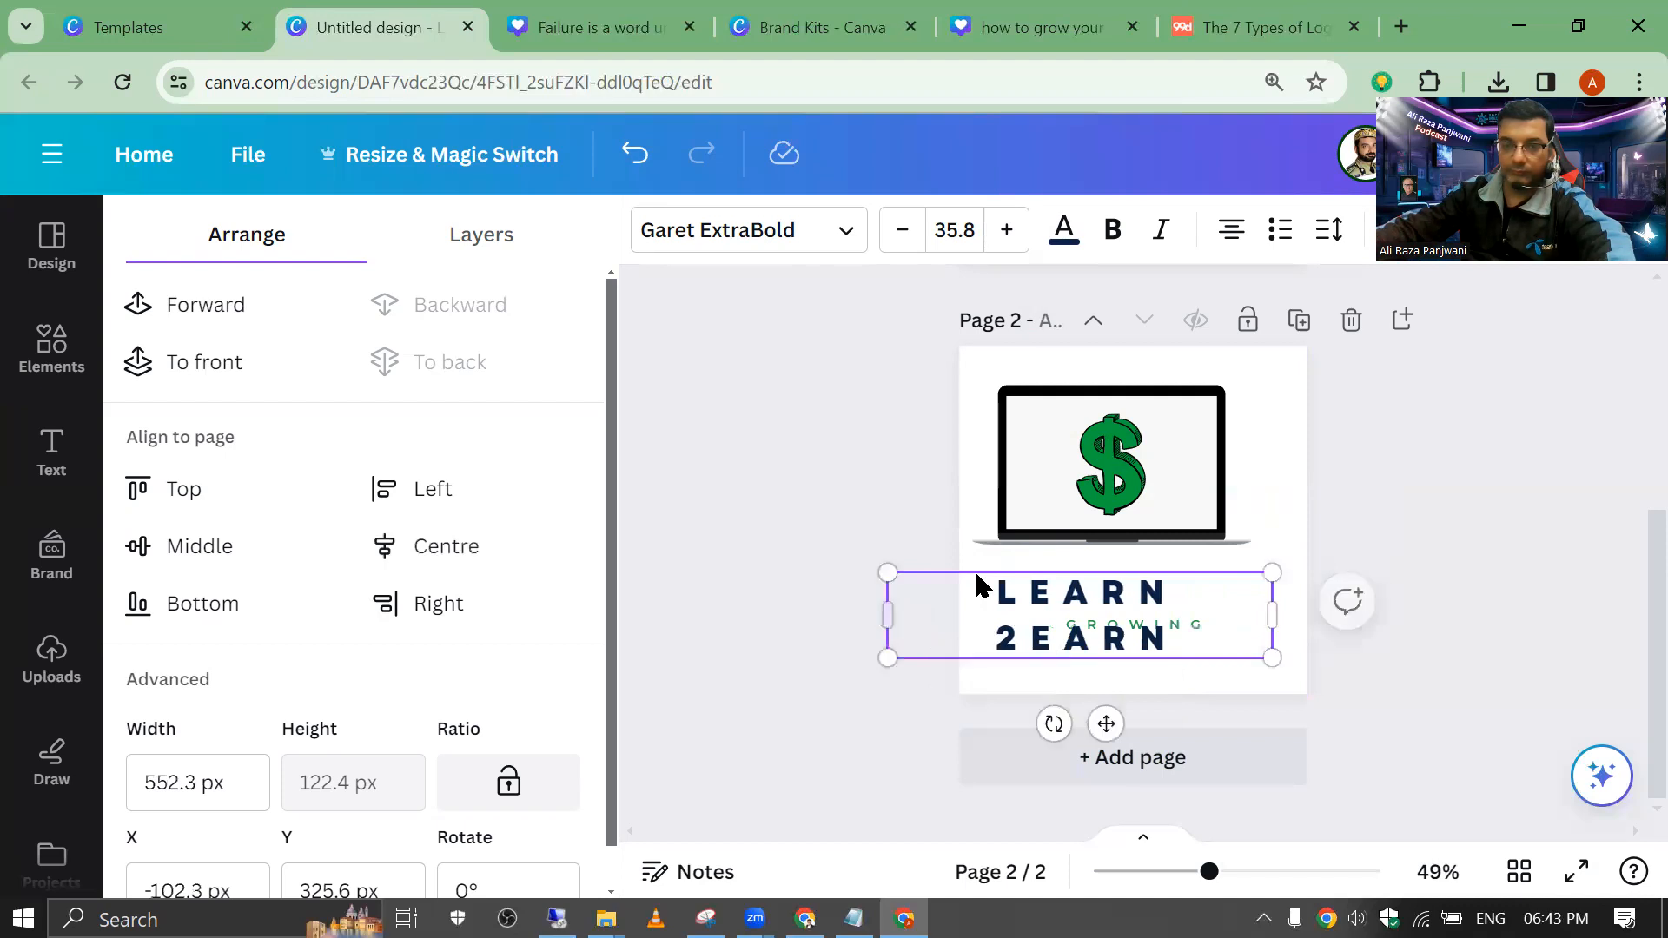
{"action": "left_click_drag", "start_coordinate": [1272, 615], "coordinate": [1323, 591]}
{"action": "left_click_drag", "start_coordinate": [887, 573], "coordinate": [1047, 588]}
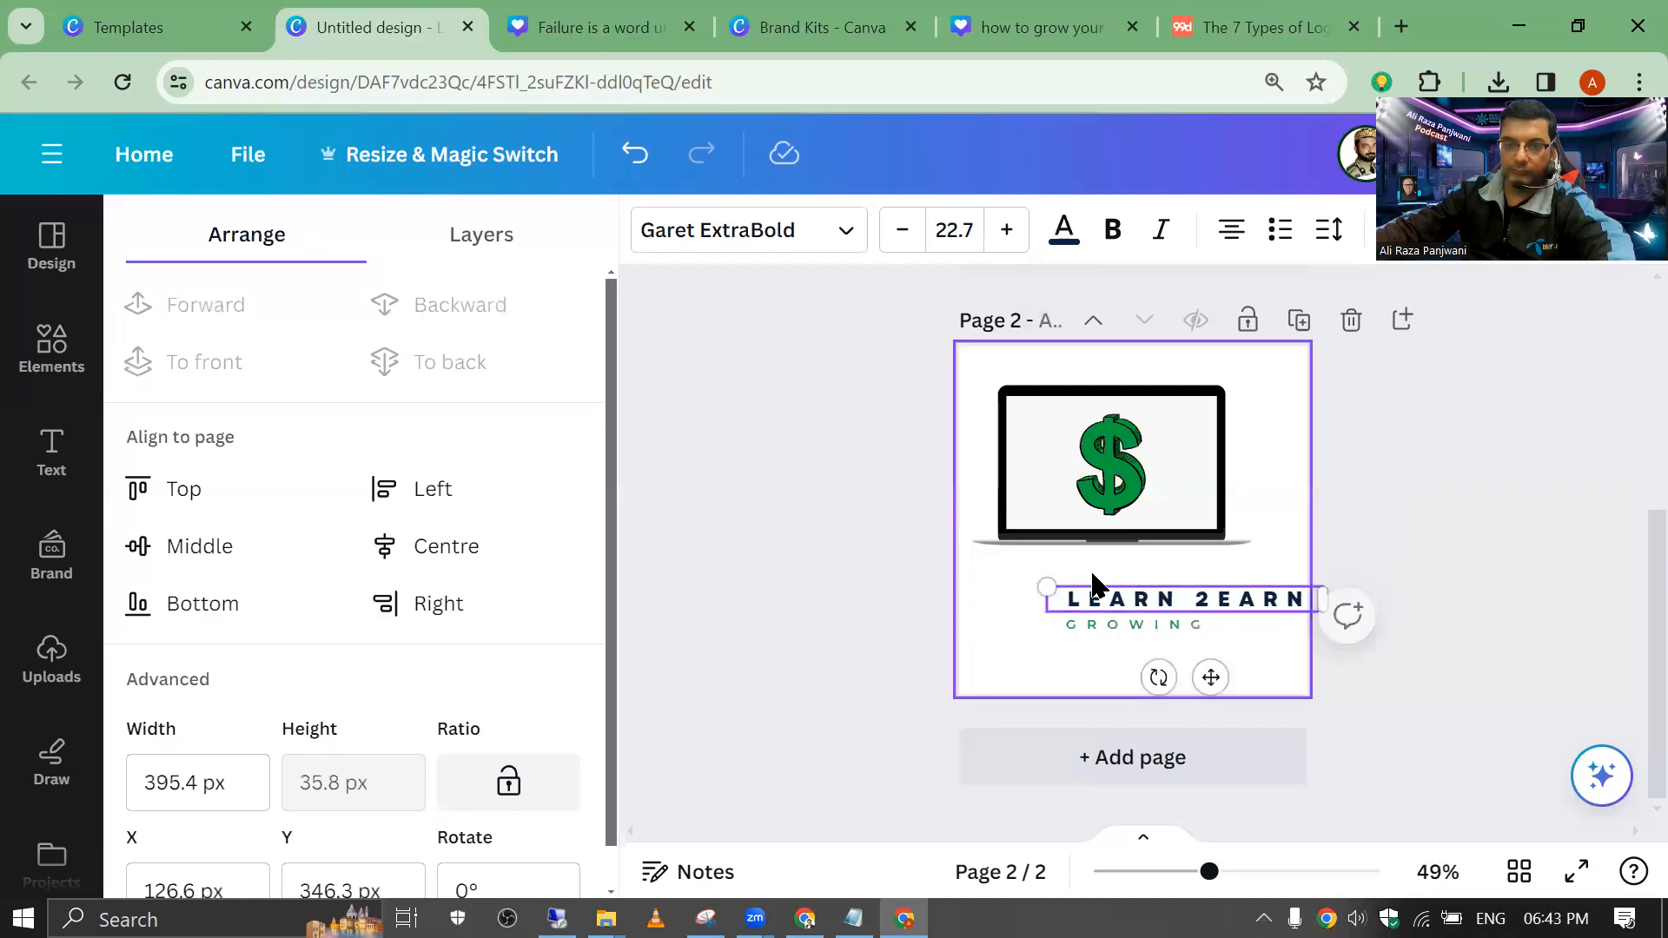
Step: Move the LEARN 2EARN heading under the laptop and recentre the whole design
{"action": "left_click", "coordinate": [997, 576]}
{"action": "left_click_drag", "start_coordinate": [1071, 599], "coordinate": [1001, 584]}
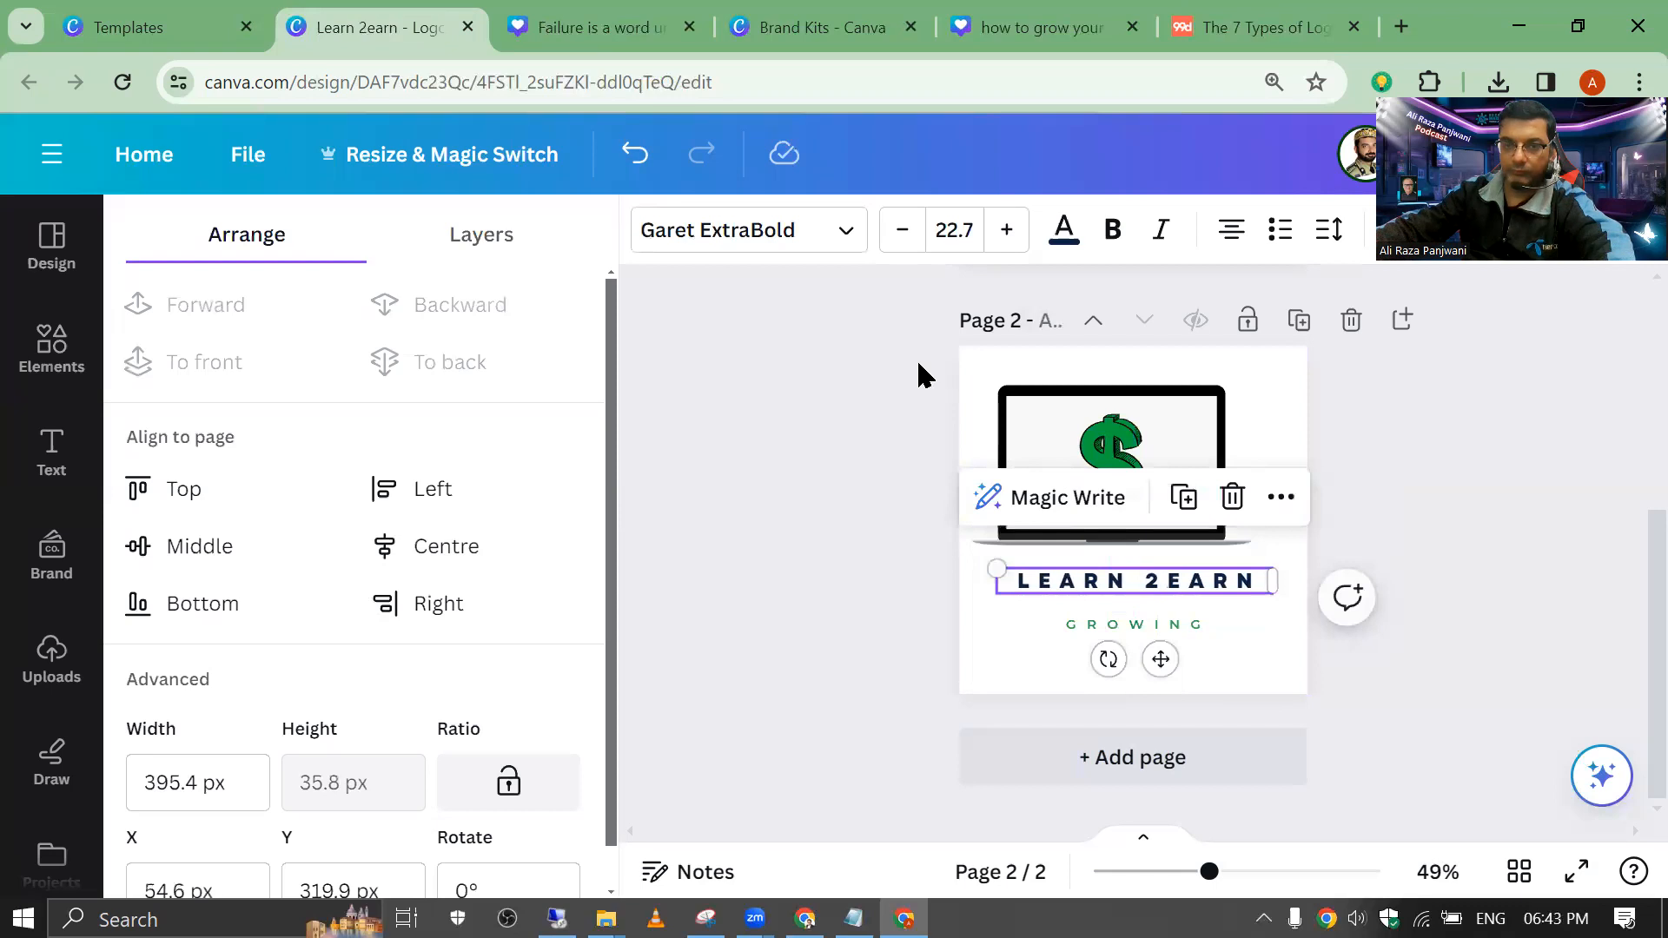
{"action": "left_click_drag", "start_coordinate": [990, 373], "coordinate": [1281, 670]}
{"action": "mouse_move", "coordinate": [1118, 486]}
{"action": "left_mouse_down"}
{"action": "mouse_move", "coordinate": [1149, 497]}
{"action": "mouse_move", "coordinate": [1135, 496]}
{"action": "left_mouse_up"}
{"action": "left_click", "coordinate": [1113, 566]}
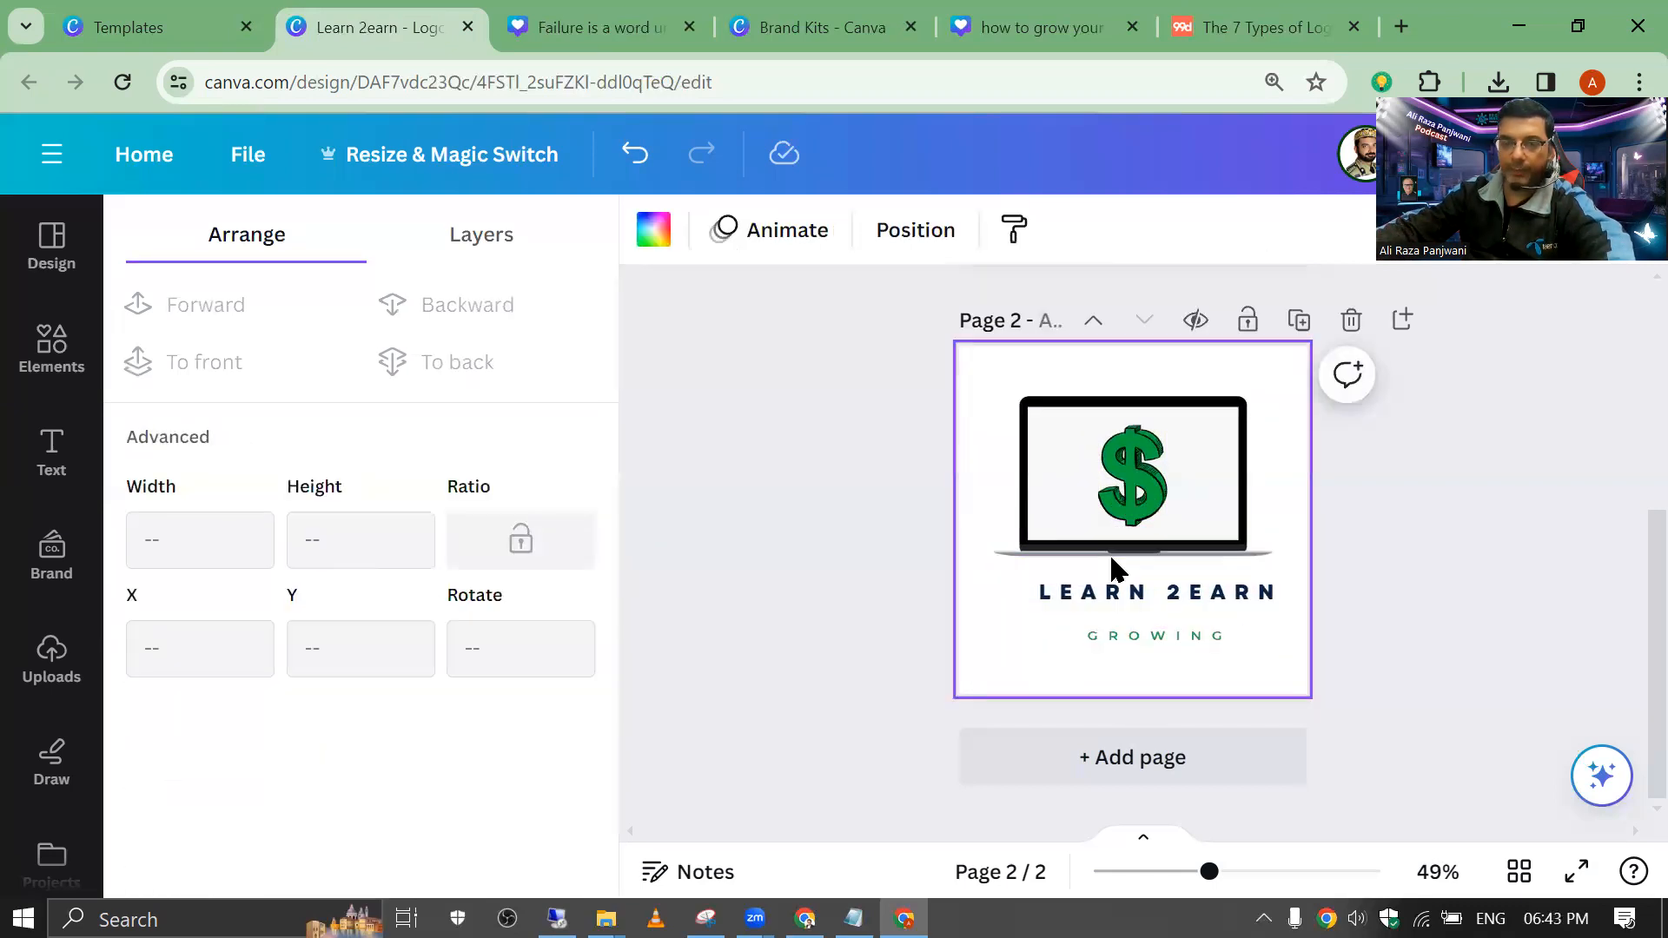
Step: Replace the GROWING tagline with START NOW and enlarge it
{"action": "key", "text": "Tab"}
{"action": "key", "text": "Return"}
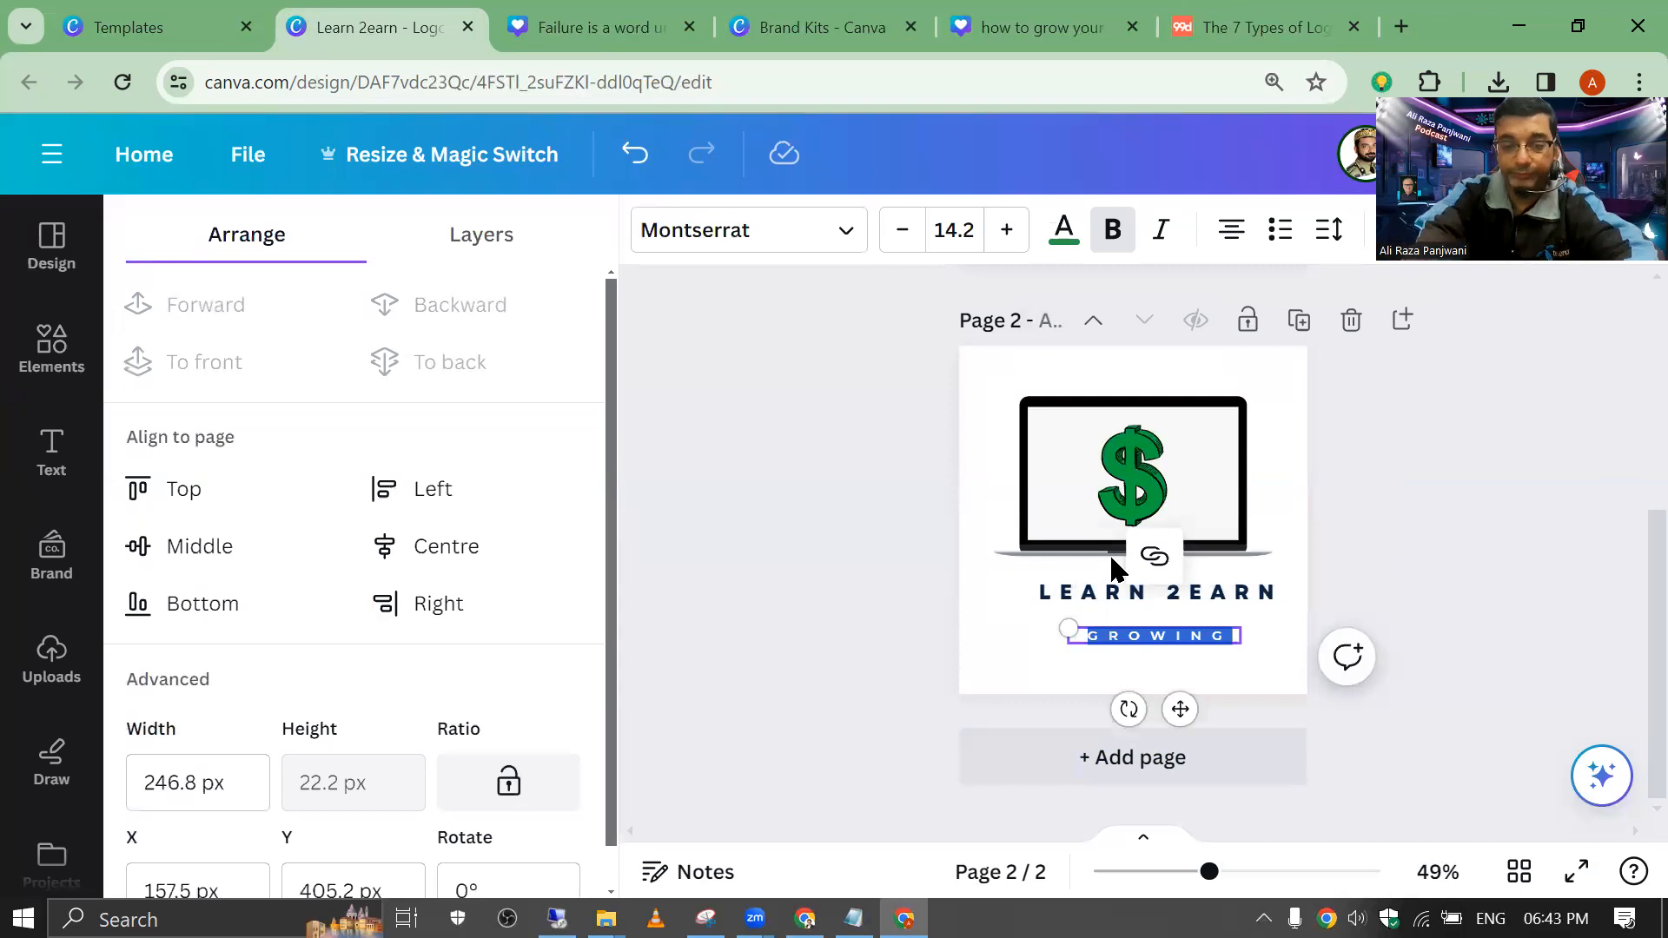
{"action": "type", "text": "S"}
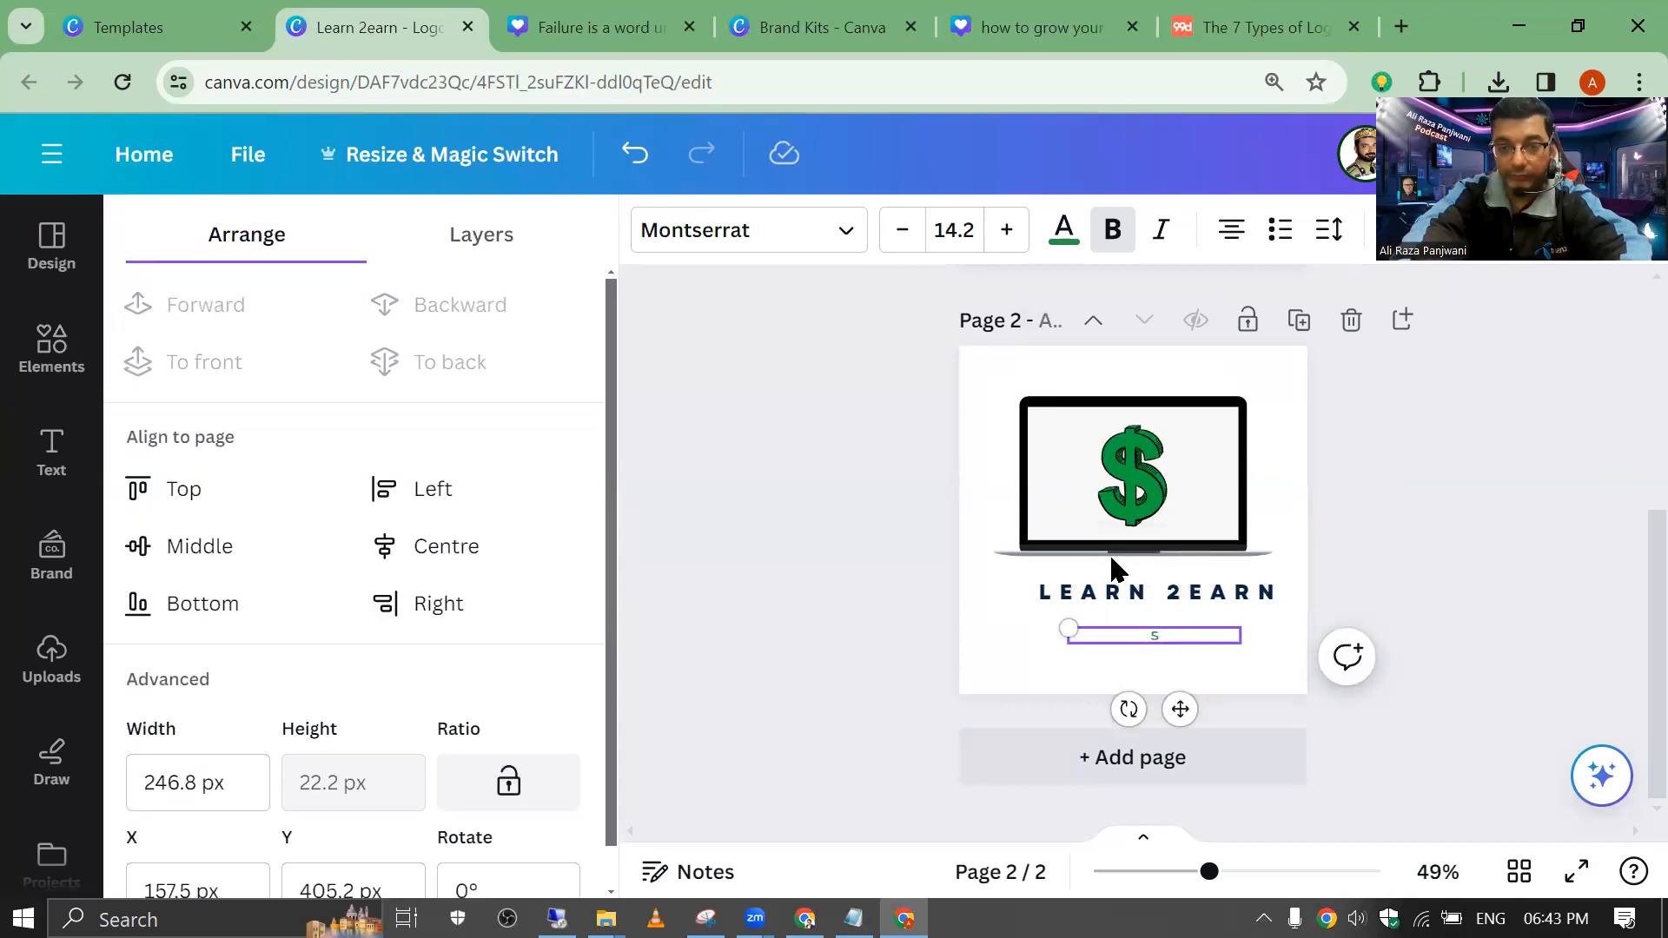
{"action": "type", "text": "TART NOW"}
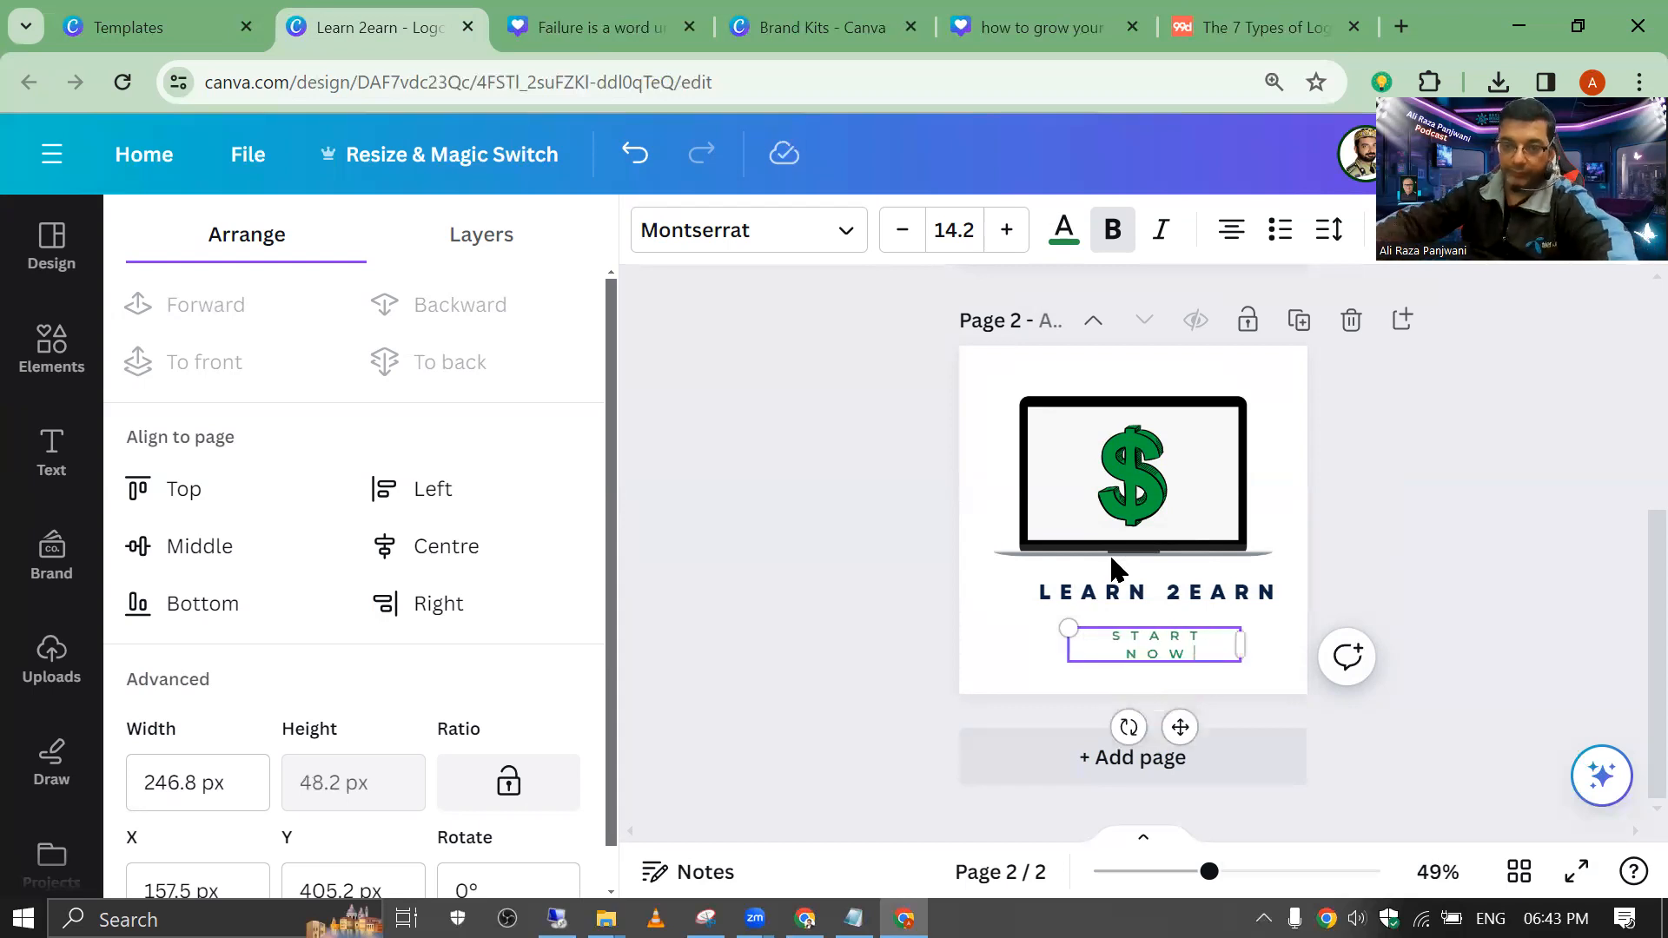
{"action": "key", "text": "Escape"}
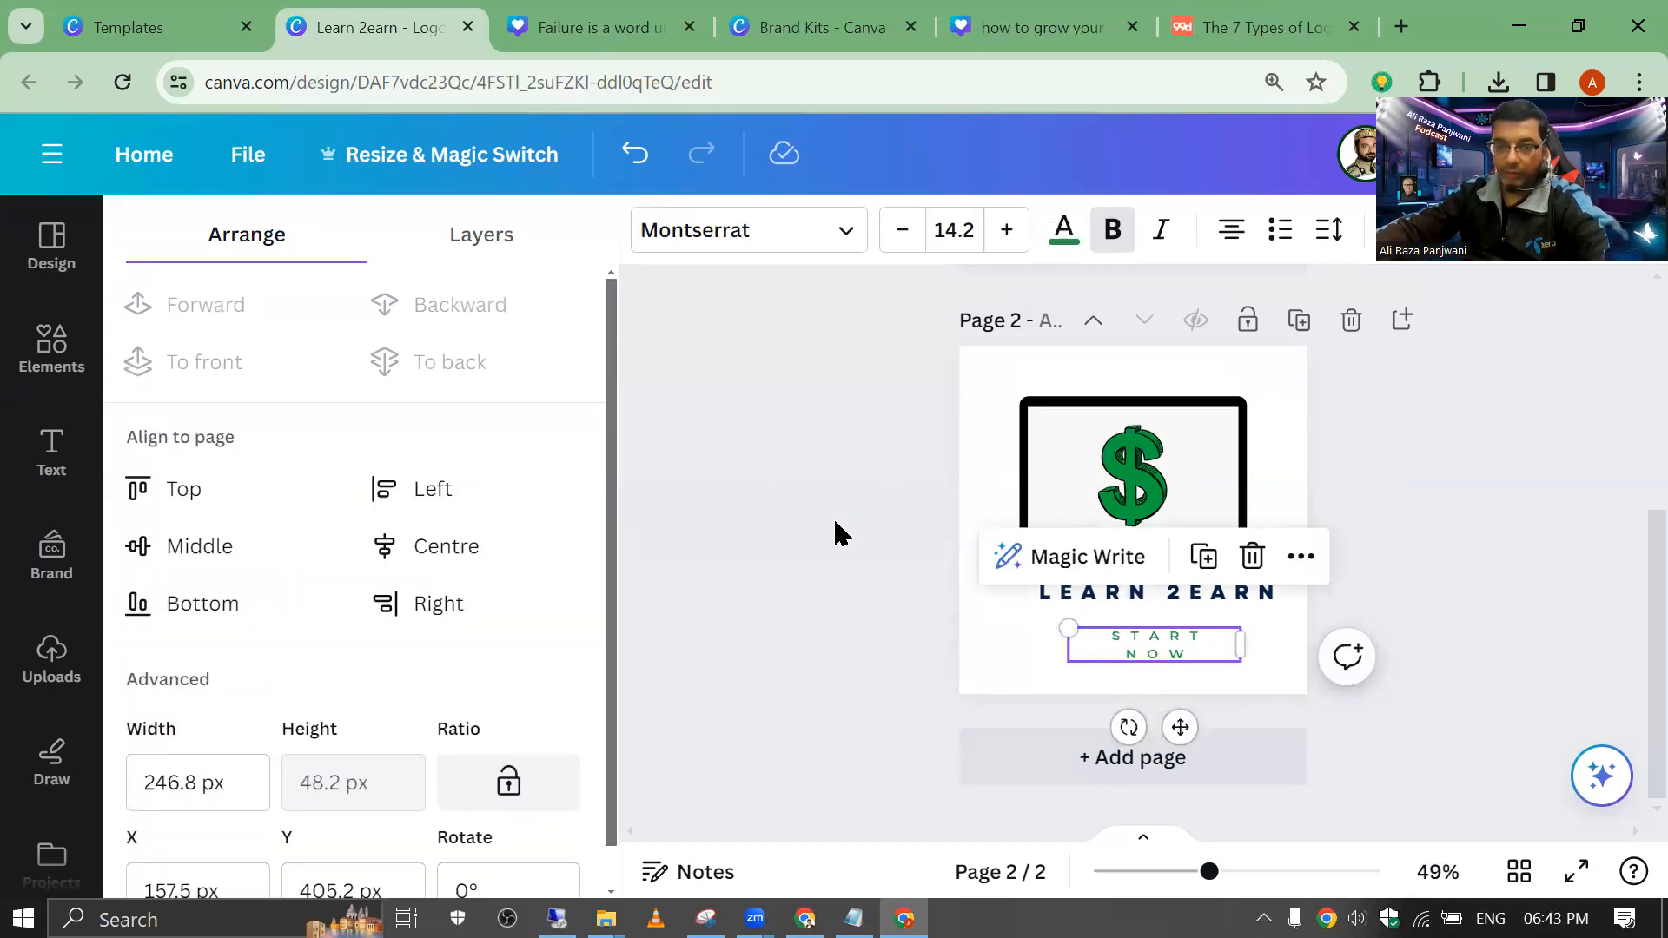
{"action": "mouse_move", "coordinate": [1069, 627]}
{"action": "left_mouse_down"}
{"action": "mouse_move", "coordinate": [976, 605]}
{"action": "mouse_move", "coordinate": [1018, 618]}
{"action": "left_mouse_up"}
Step: Select the laptop image on its own
{"action": "key", "text": "Tab"}
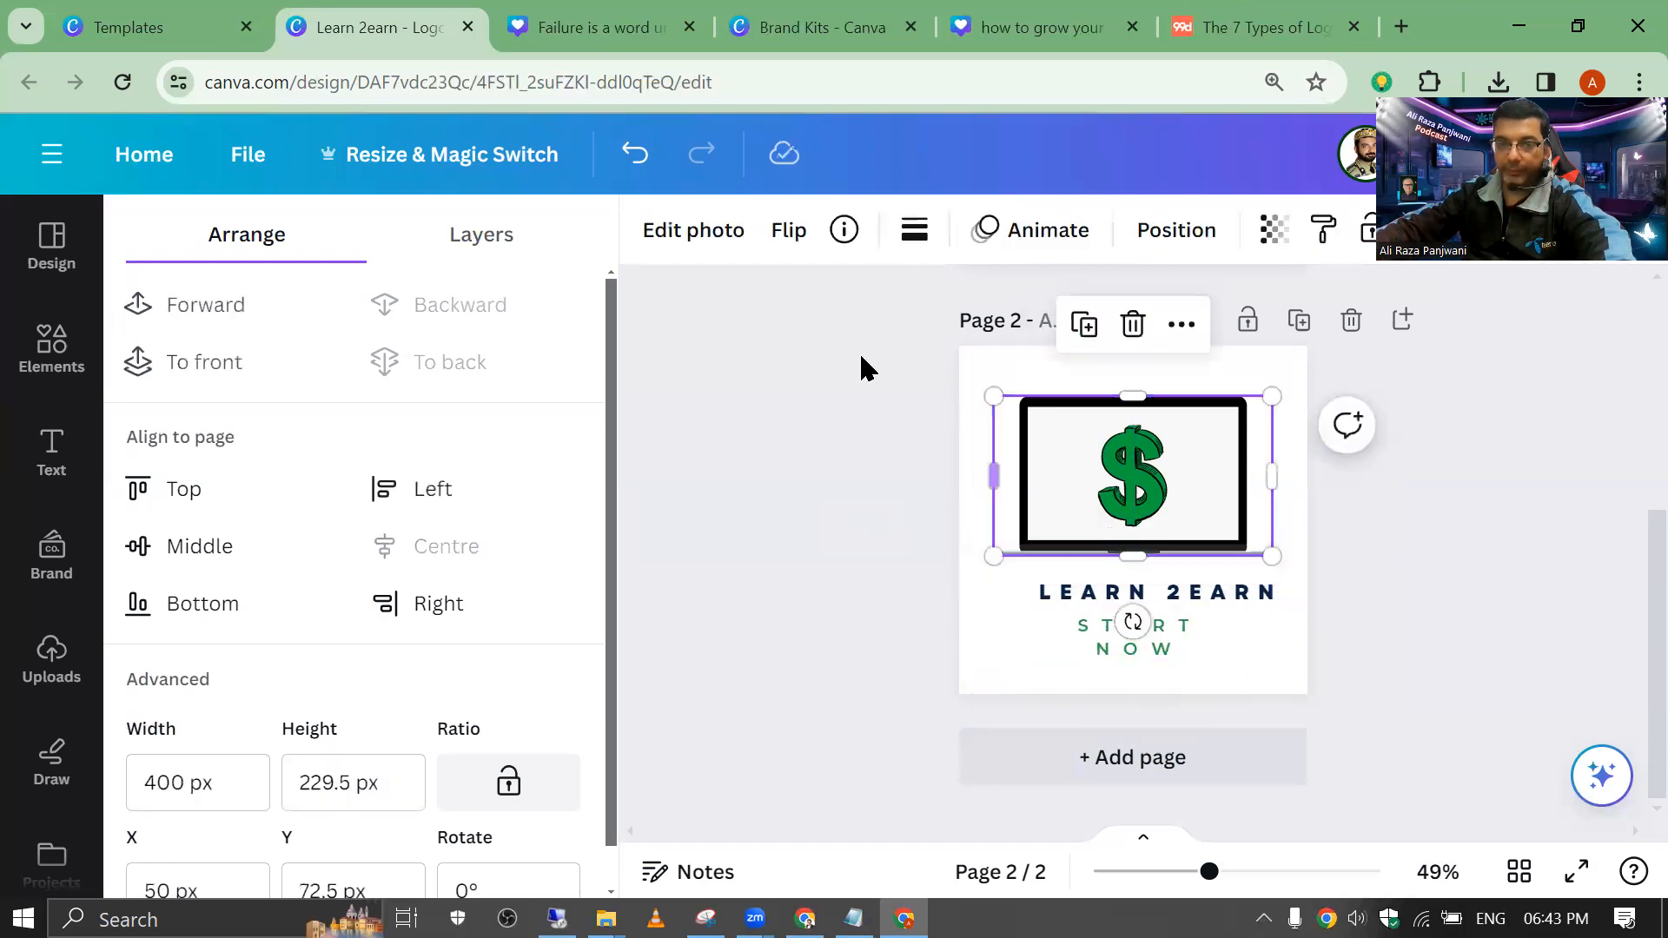
{"action": "left_click", "coordinate": [964, 362]}
{"action": "left_click_drag", "start_coordinate": [912, 351], "coordinate": [1251, 584]}
{"action": "left_click", "coordinate": [1013, 502]}
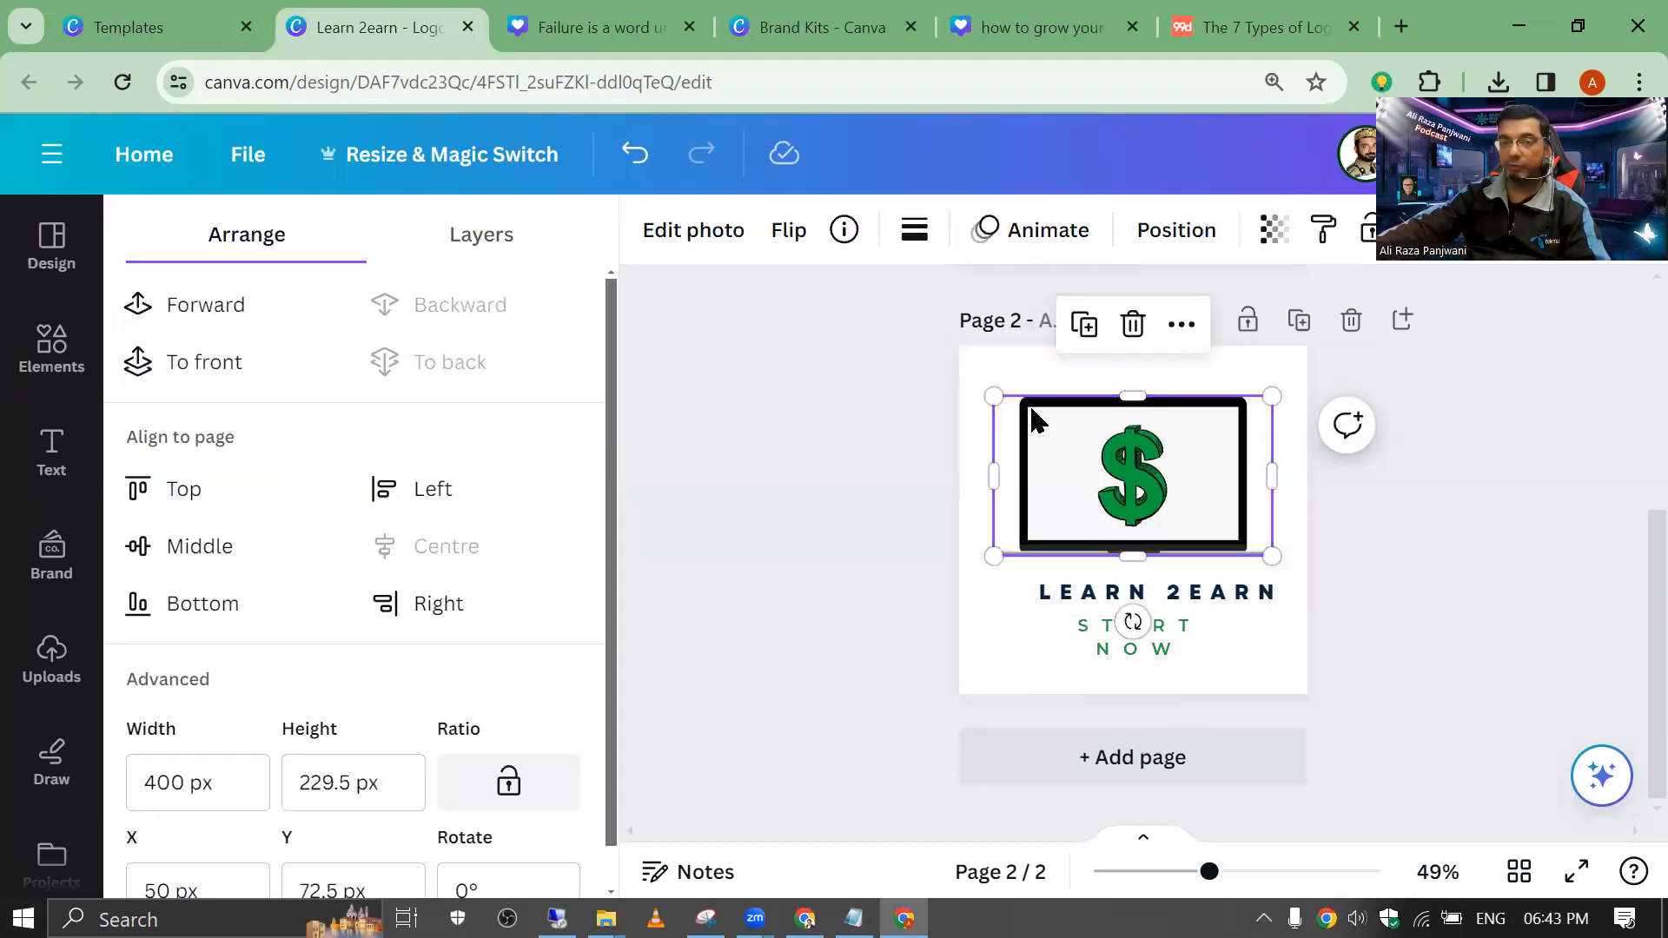
Step: Try the Flint and Latte photo filters on the laptop image
{"action": "left_click", "coordinate": [692, 223]}
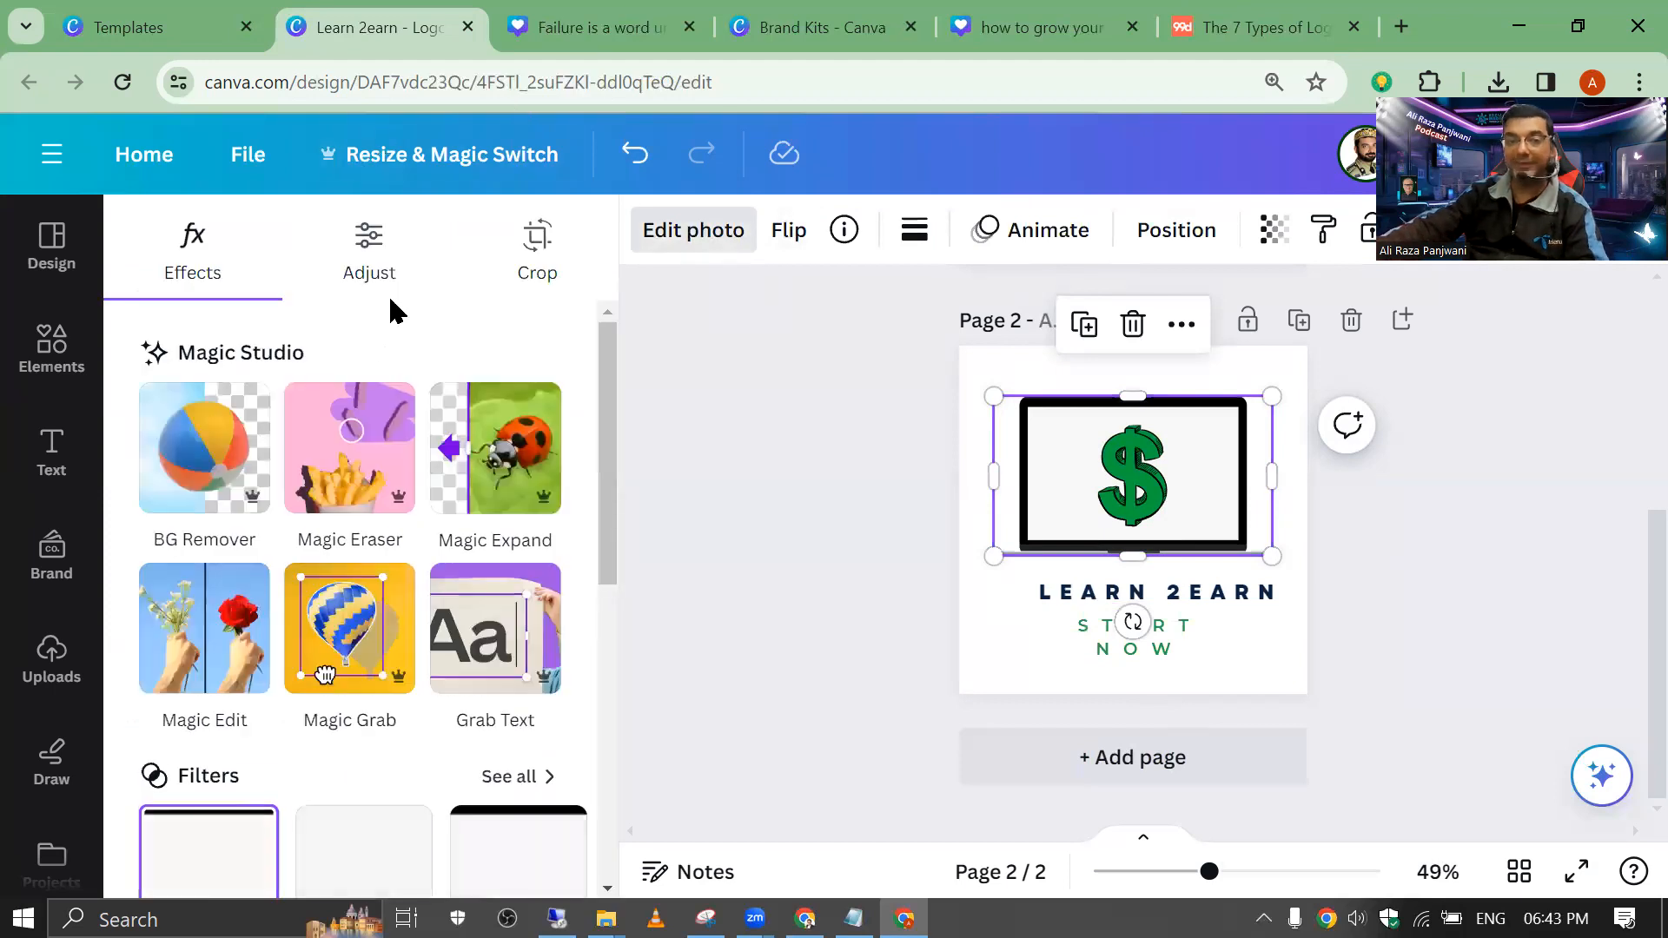
{"action": "scroll", "coordinate": [278, 465], "scroll_direction": "down", "scroll_amount": 5}
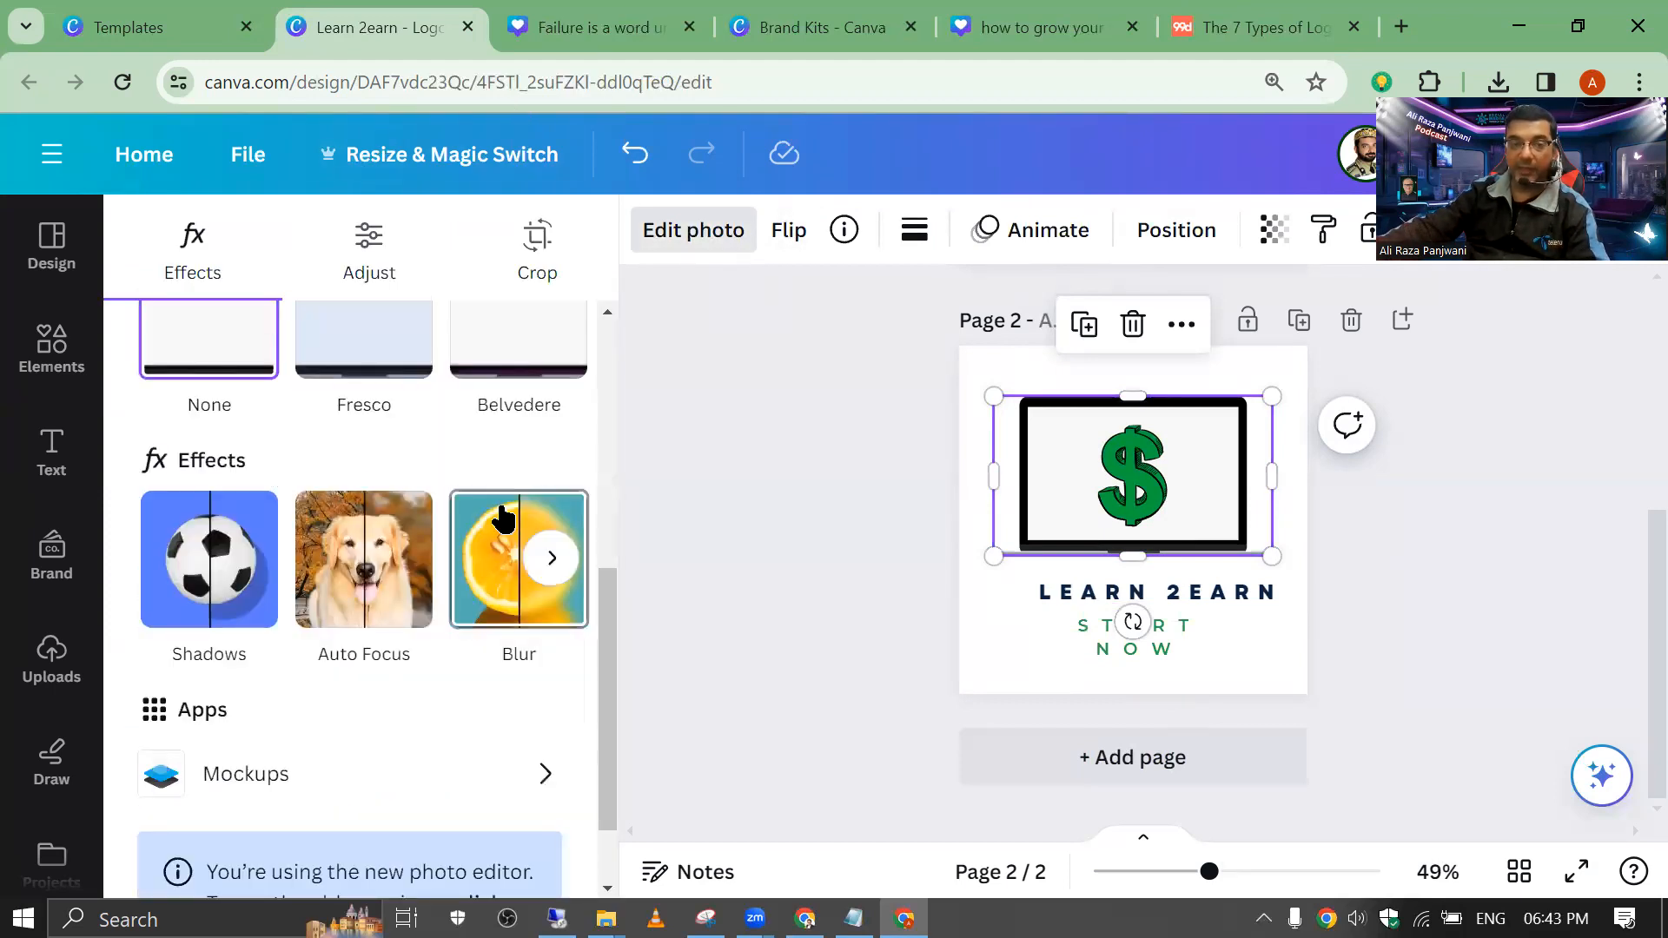
{"action": "left_click_drag", "start_coordinate": [613, 624], "coordinate": [614, 527]}
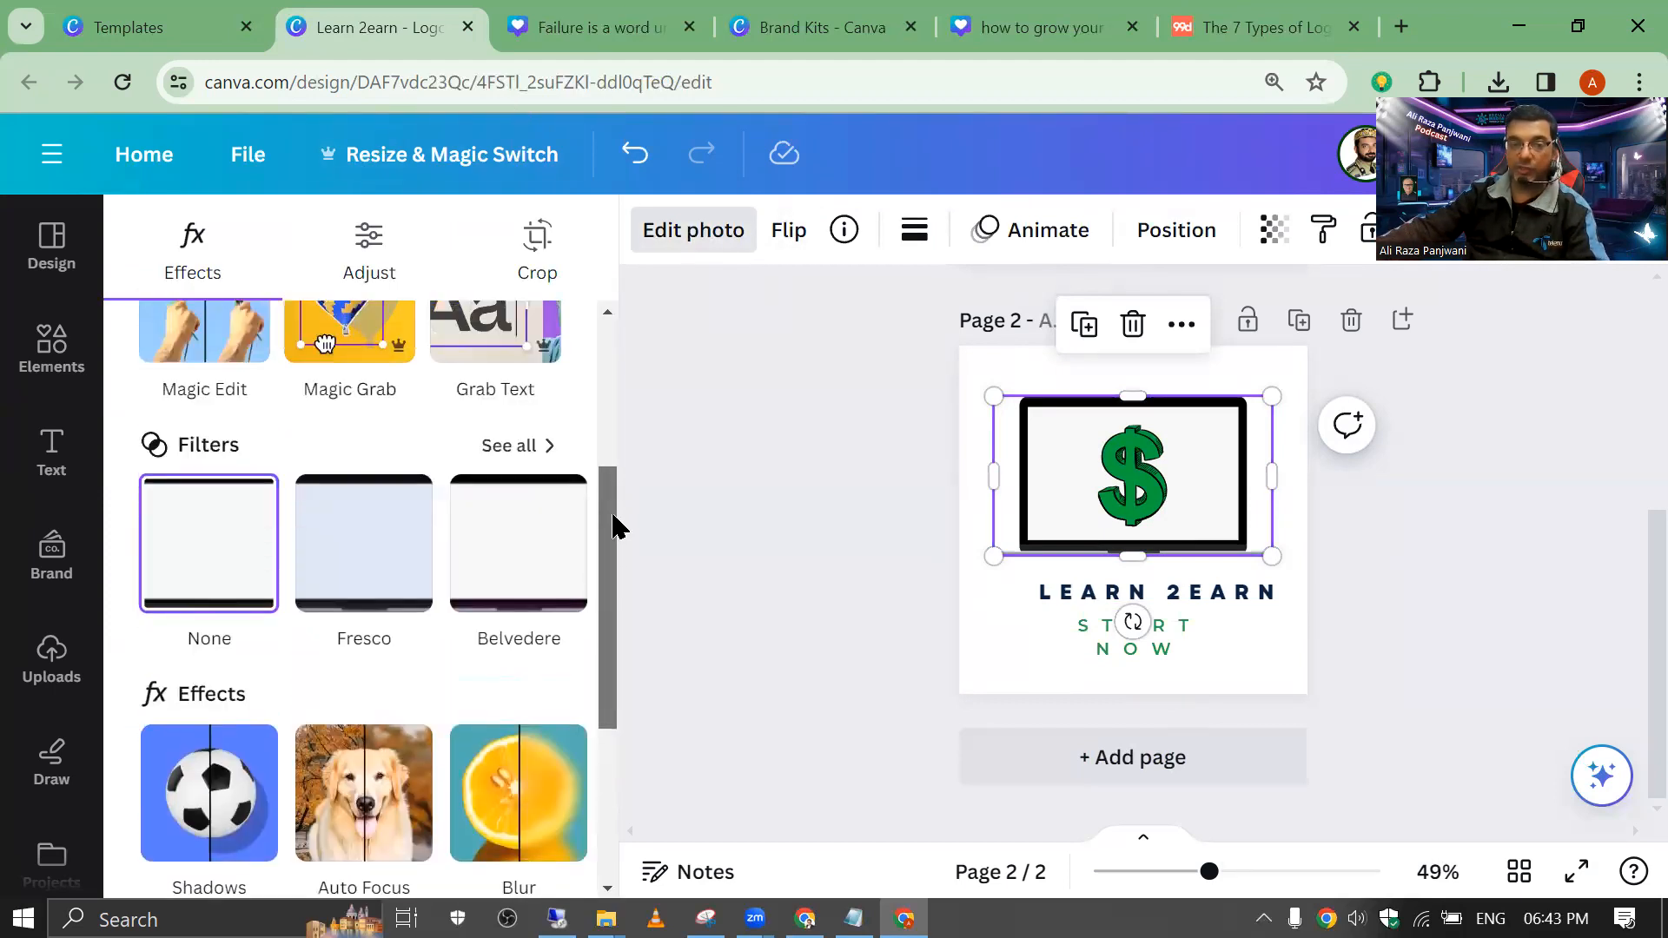
{"action": "left_click", "coordinate": [532, 452]}
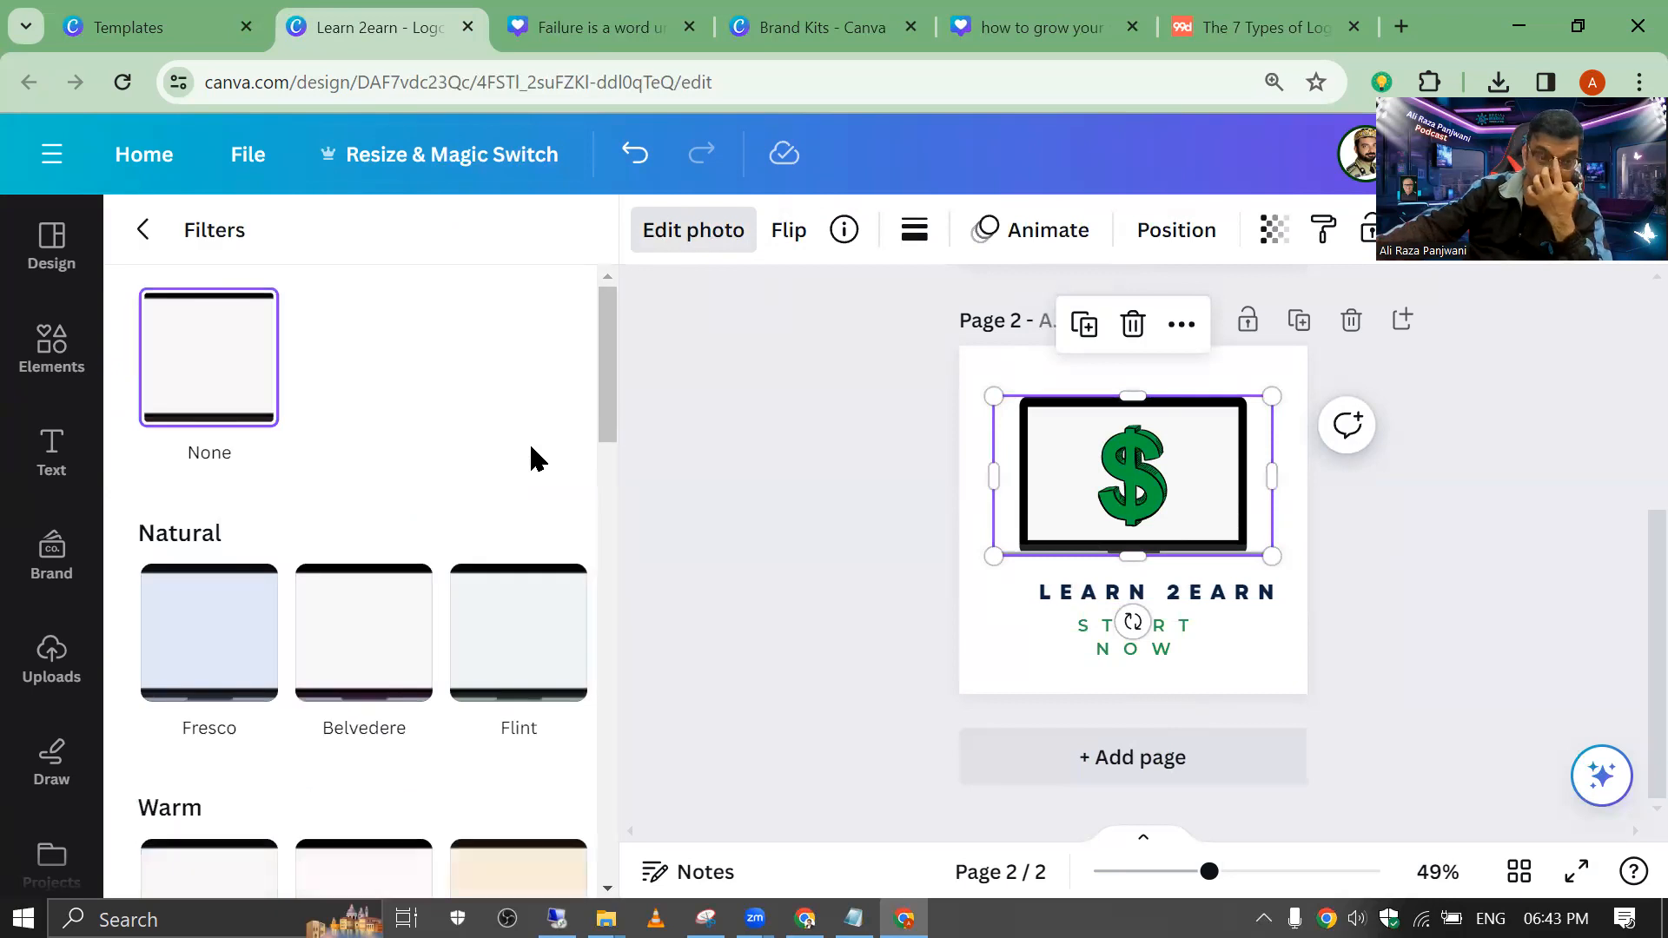
{"action": "left_click", "coordinate": [526, 585]}
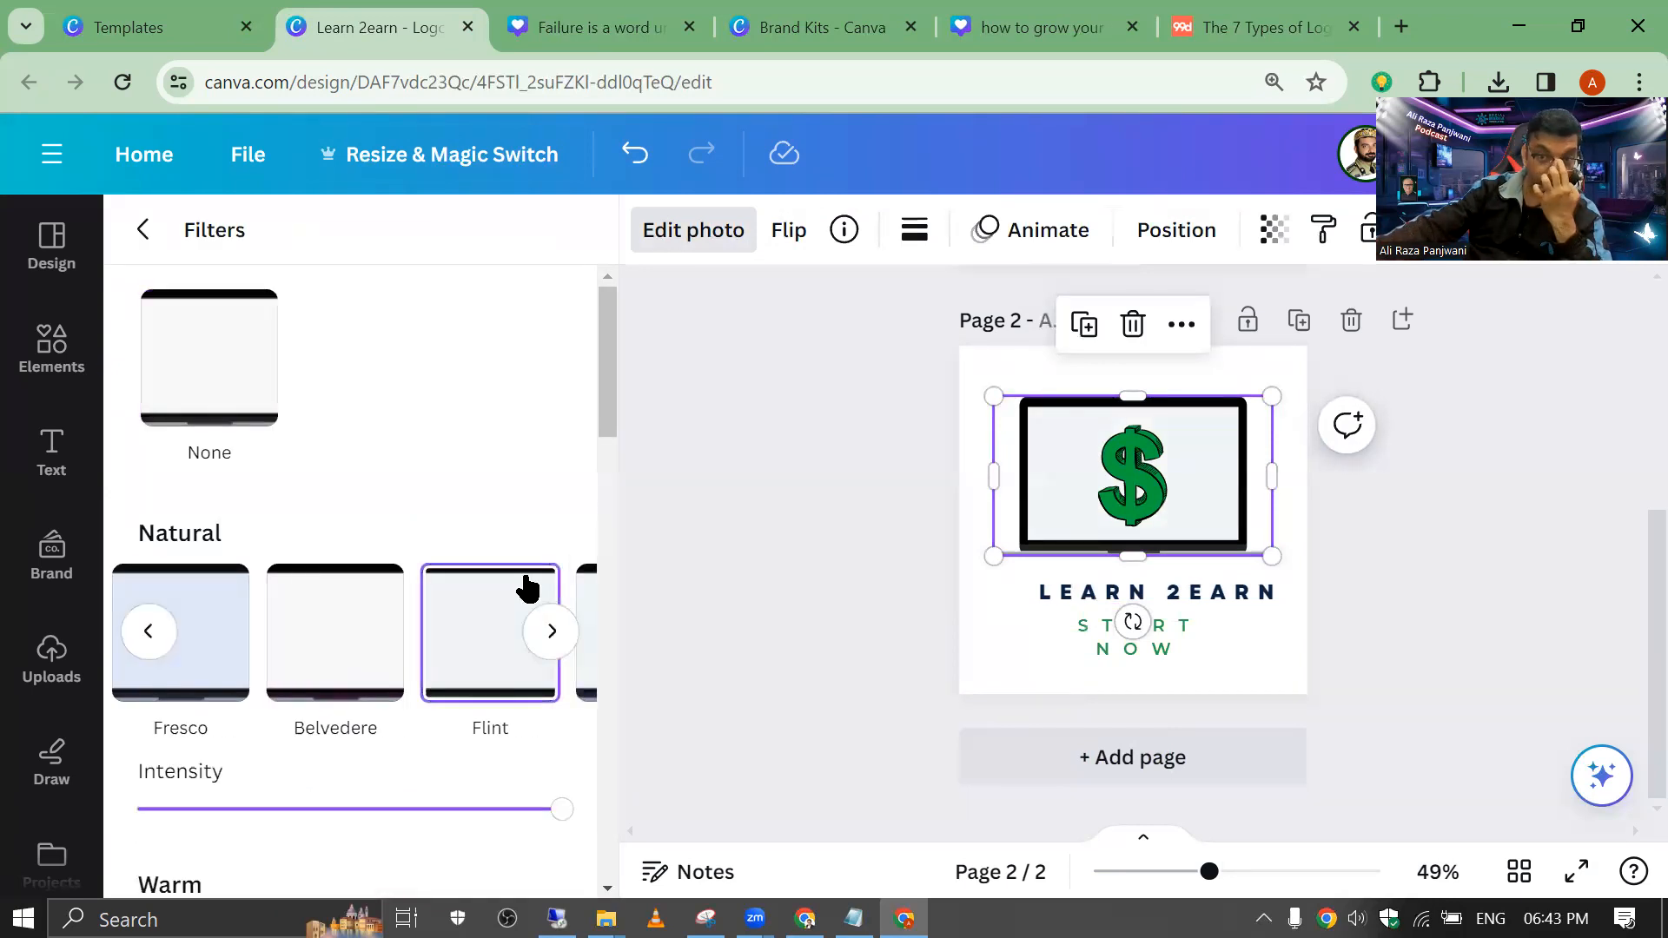
{"action": "scroll", "coordinate": [480, 563], "scroll_direction": "down", "scroll_amount": 5}
{"action": "scroll", "coordinate": [481, 566], "scroll_direction": "up", "scroll_amount": 5}
{"action": "scroll", "coordinate": [476, 570], "scroll_direction": "down", "scroll_amount": 5}
{"action": "left_click", "coordinate": [472, 474]}
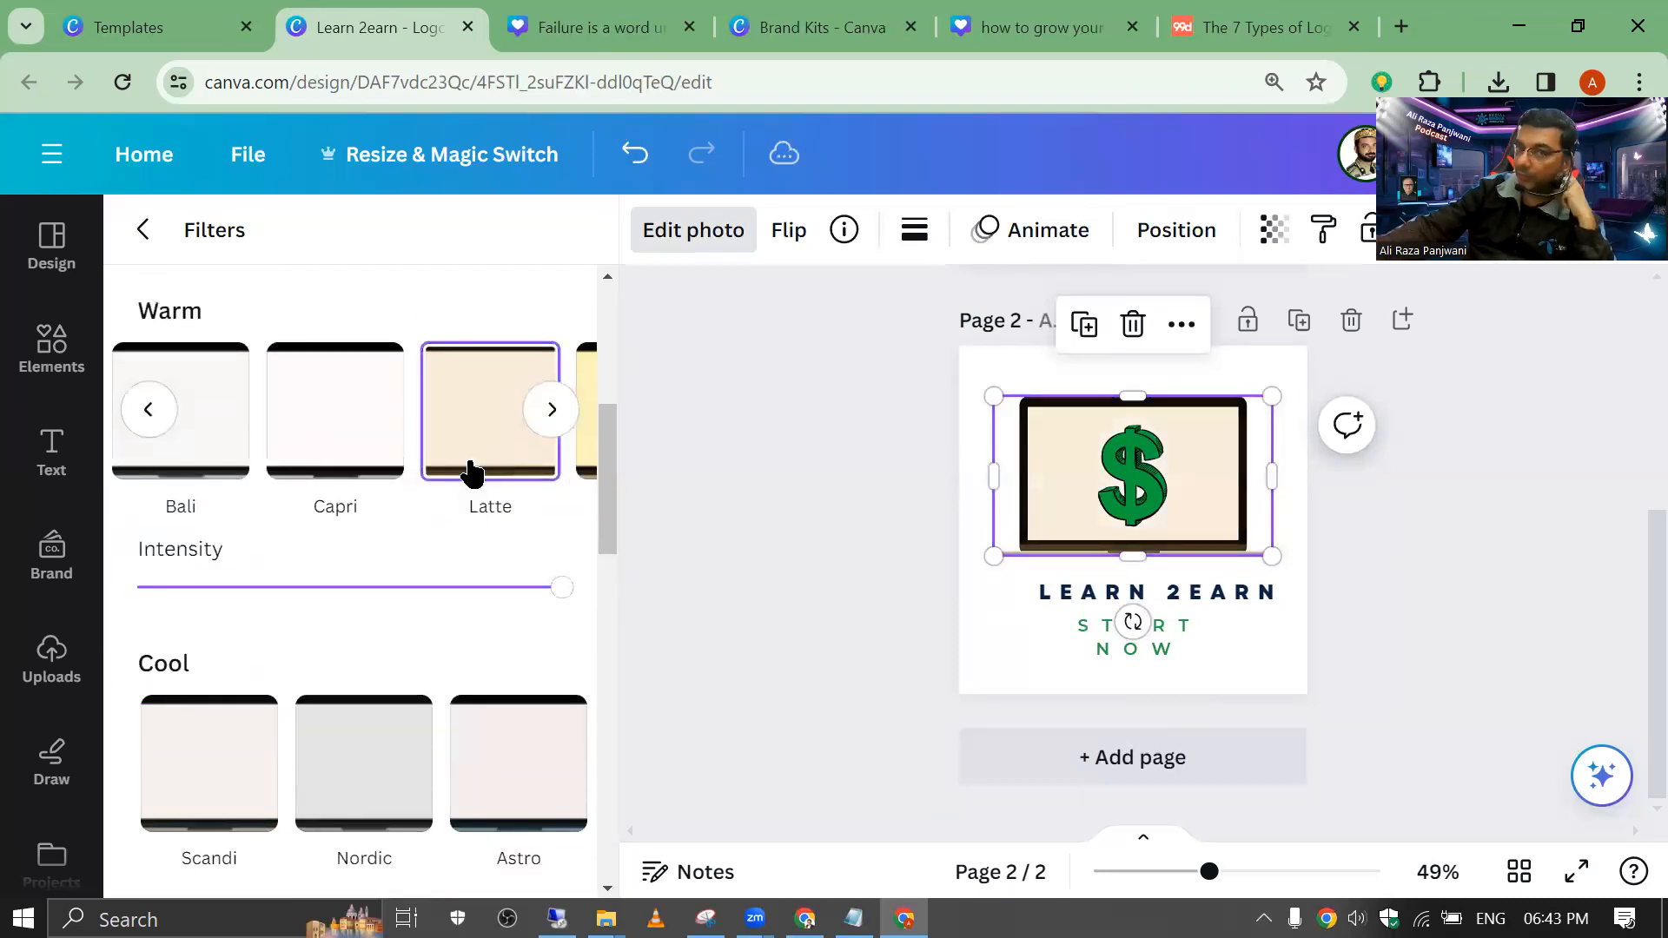
Step: Apply the pink Sangri warm filter to the laptop, then deselect everything
{"action": "left_click", "coordinate": [549, 412]}
{"action": "left_click", "coordinate": [551, 412]}
{"action": "left_click", "coordinate": [515, 404]}
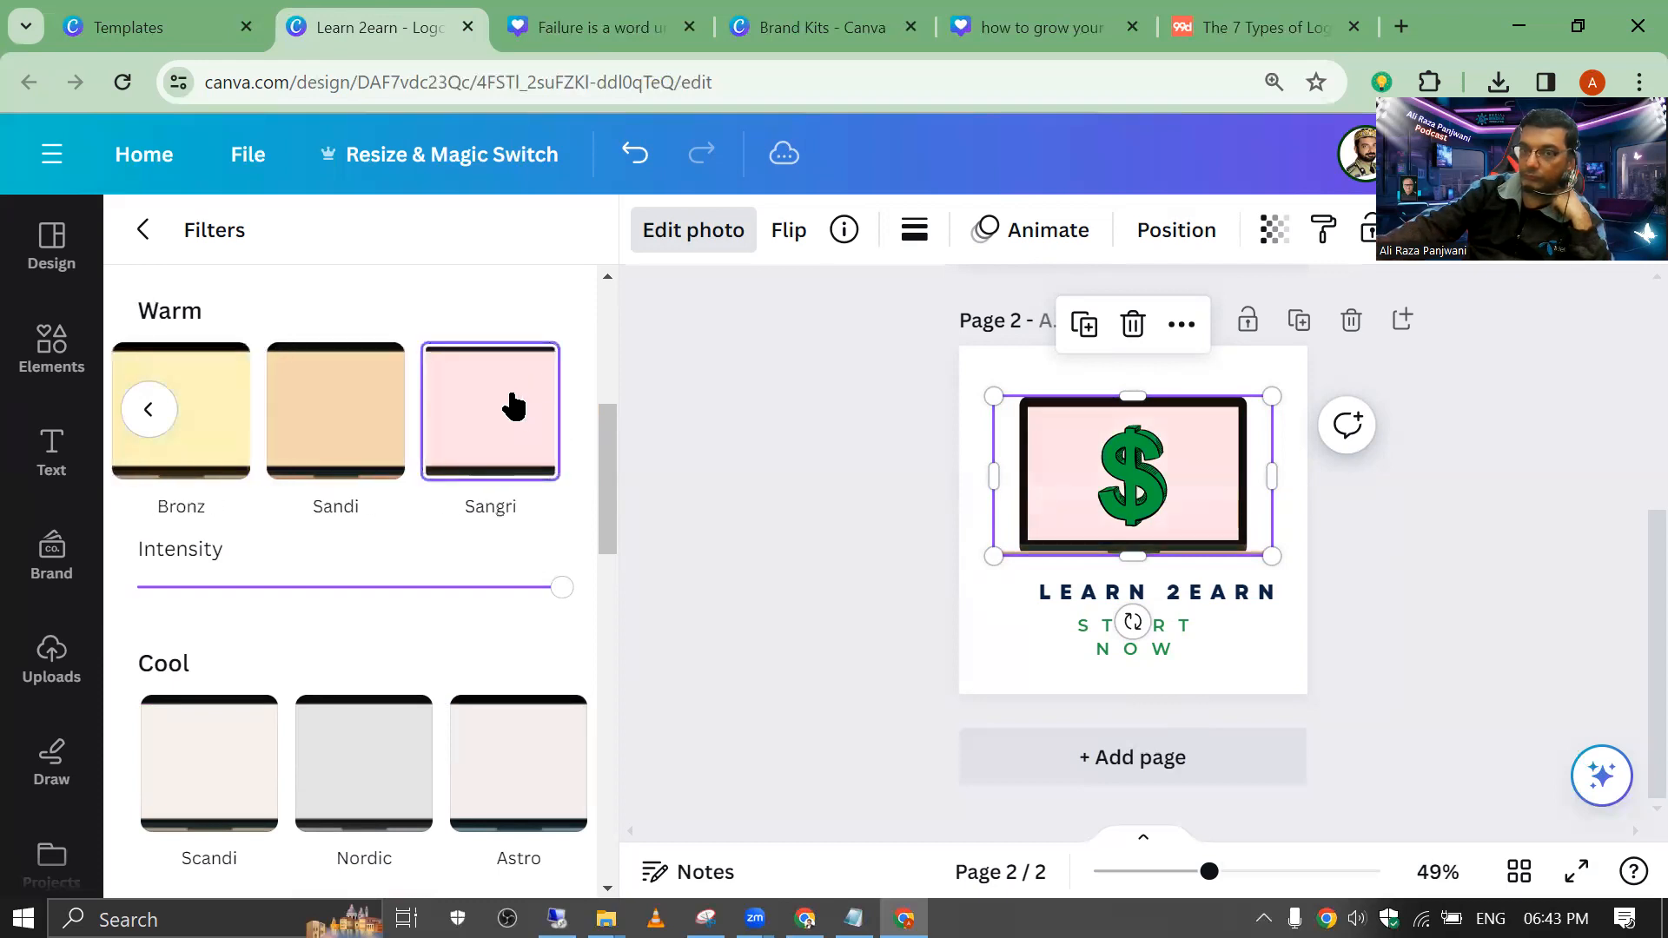
{"action": "left_click", "coordinate": [721, 348]}
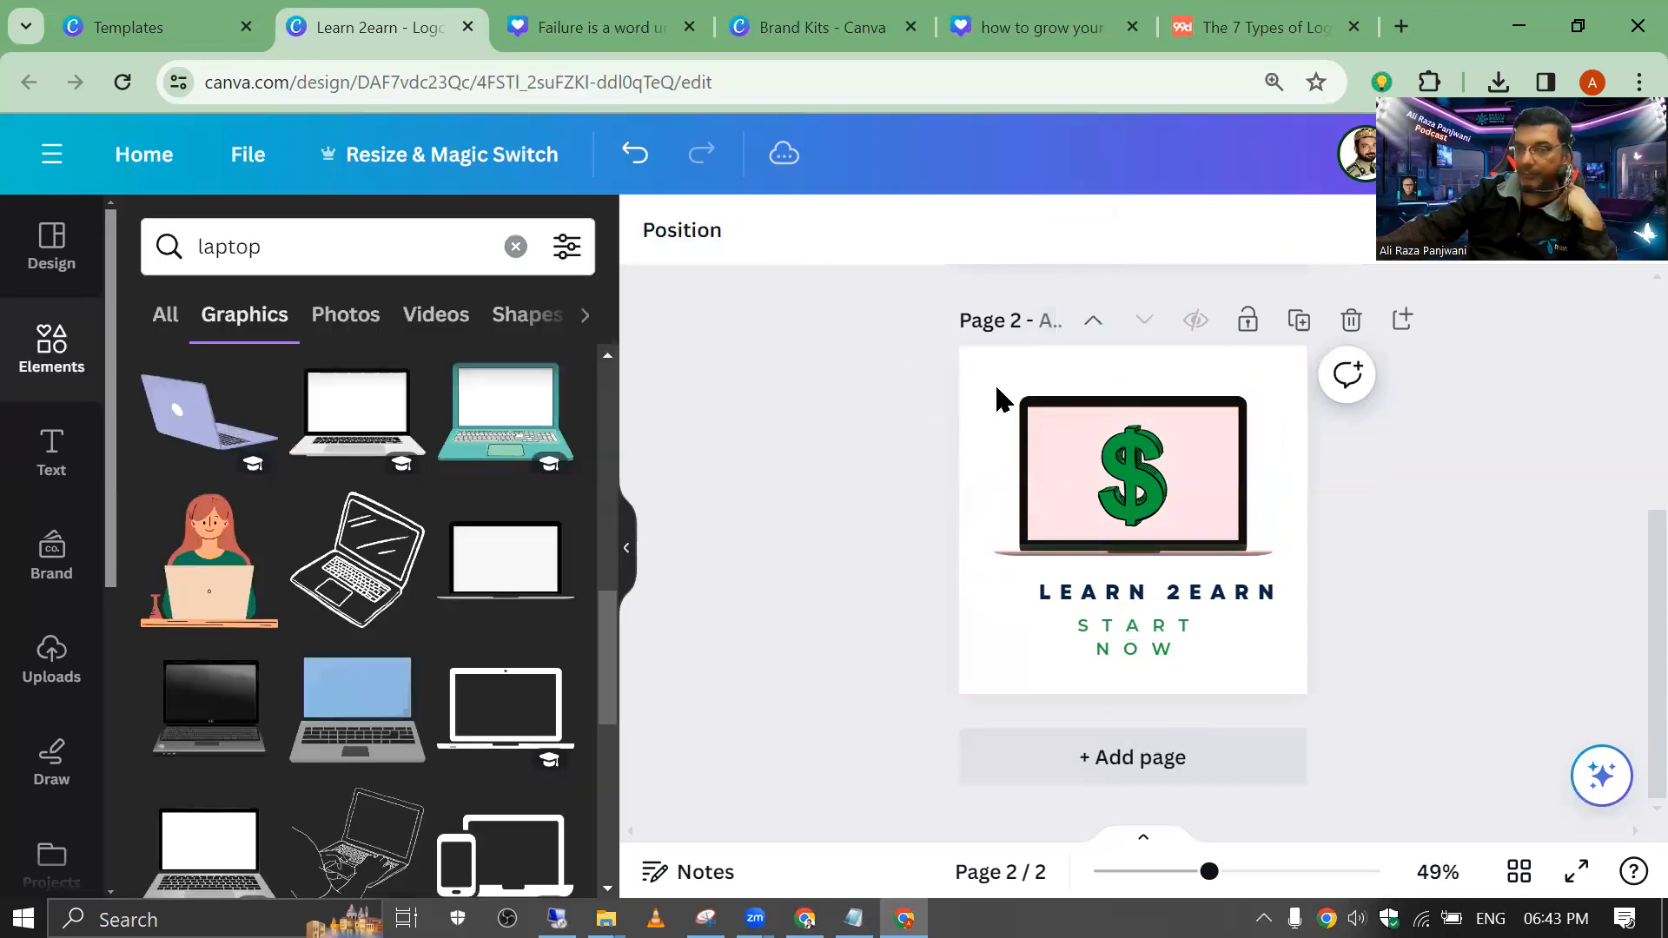
{"action": "left_click_drag", "start_coordinate": [950, 363], "coordinate": [1343, 771]}
{"action": "key", "text": "Escape"}
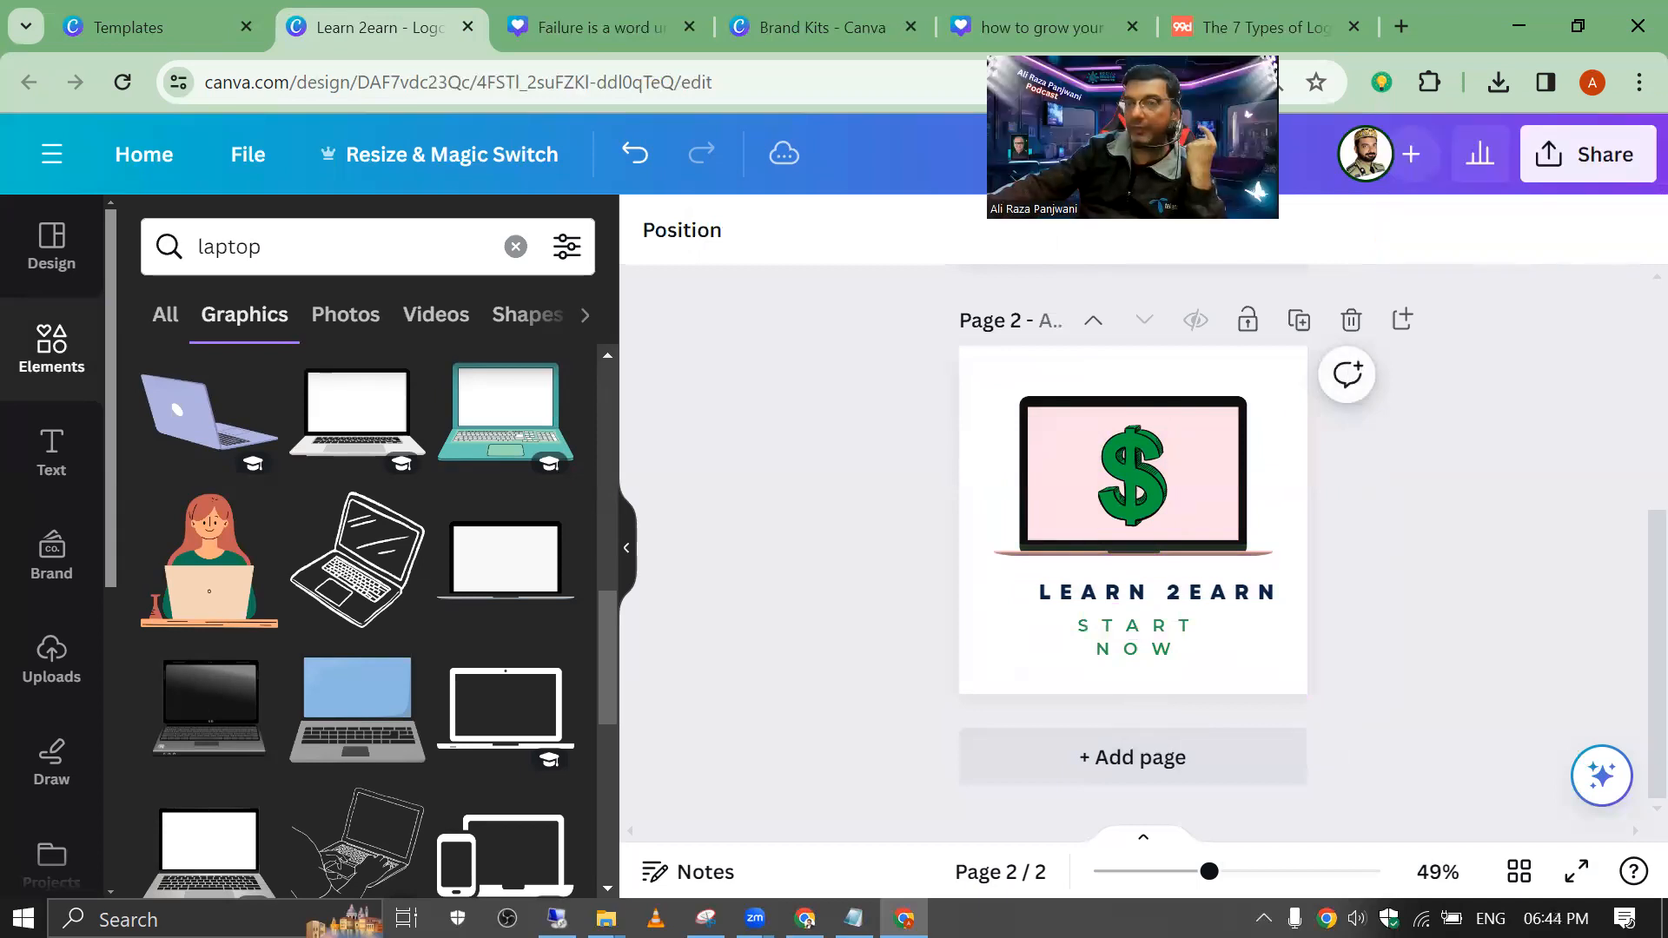
Step: Set up a PNG download of page 2 only at size 3.125
{"action": "left_click", "coordinate": [1589, 154]}
{"action": "scroll", "coordinate": [1516, 525], "scroll_direction": "down", "scroll_amount": 2}
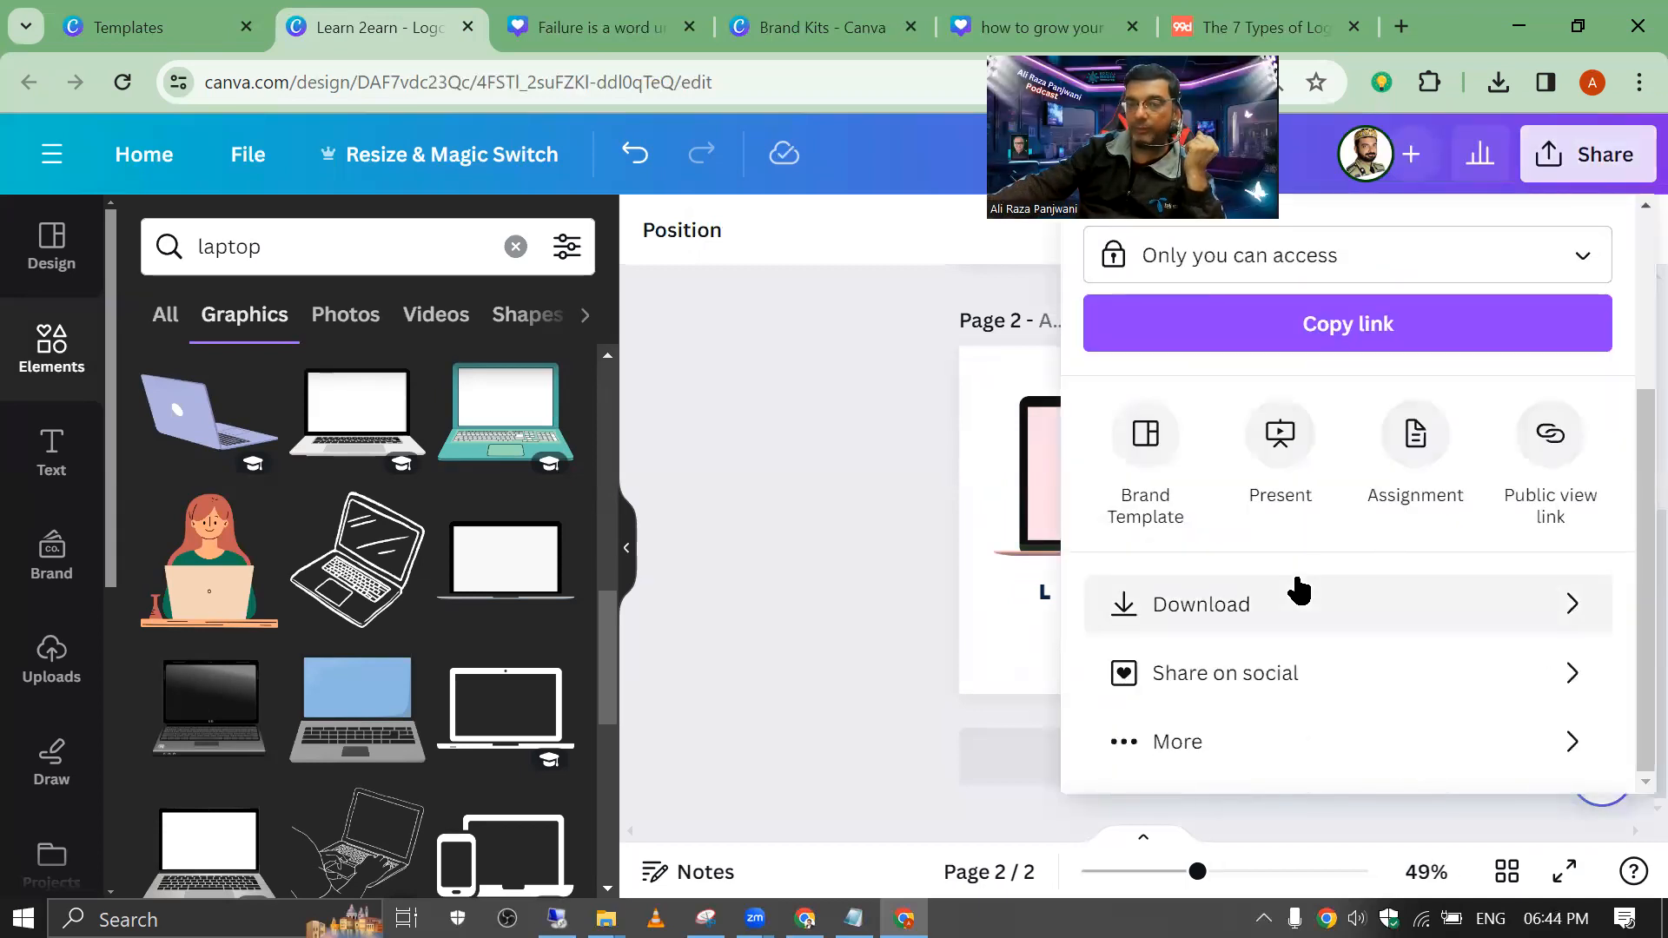
{"action": "left_click", "coordinate": [1297, 591]}
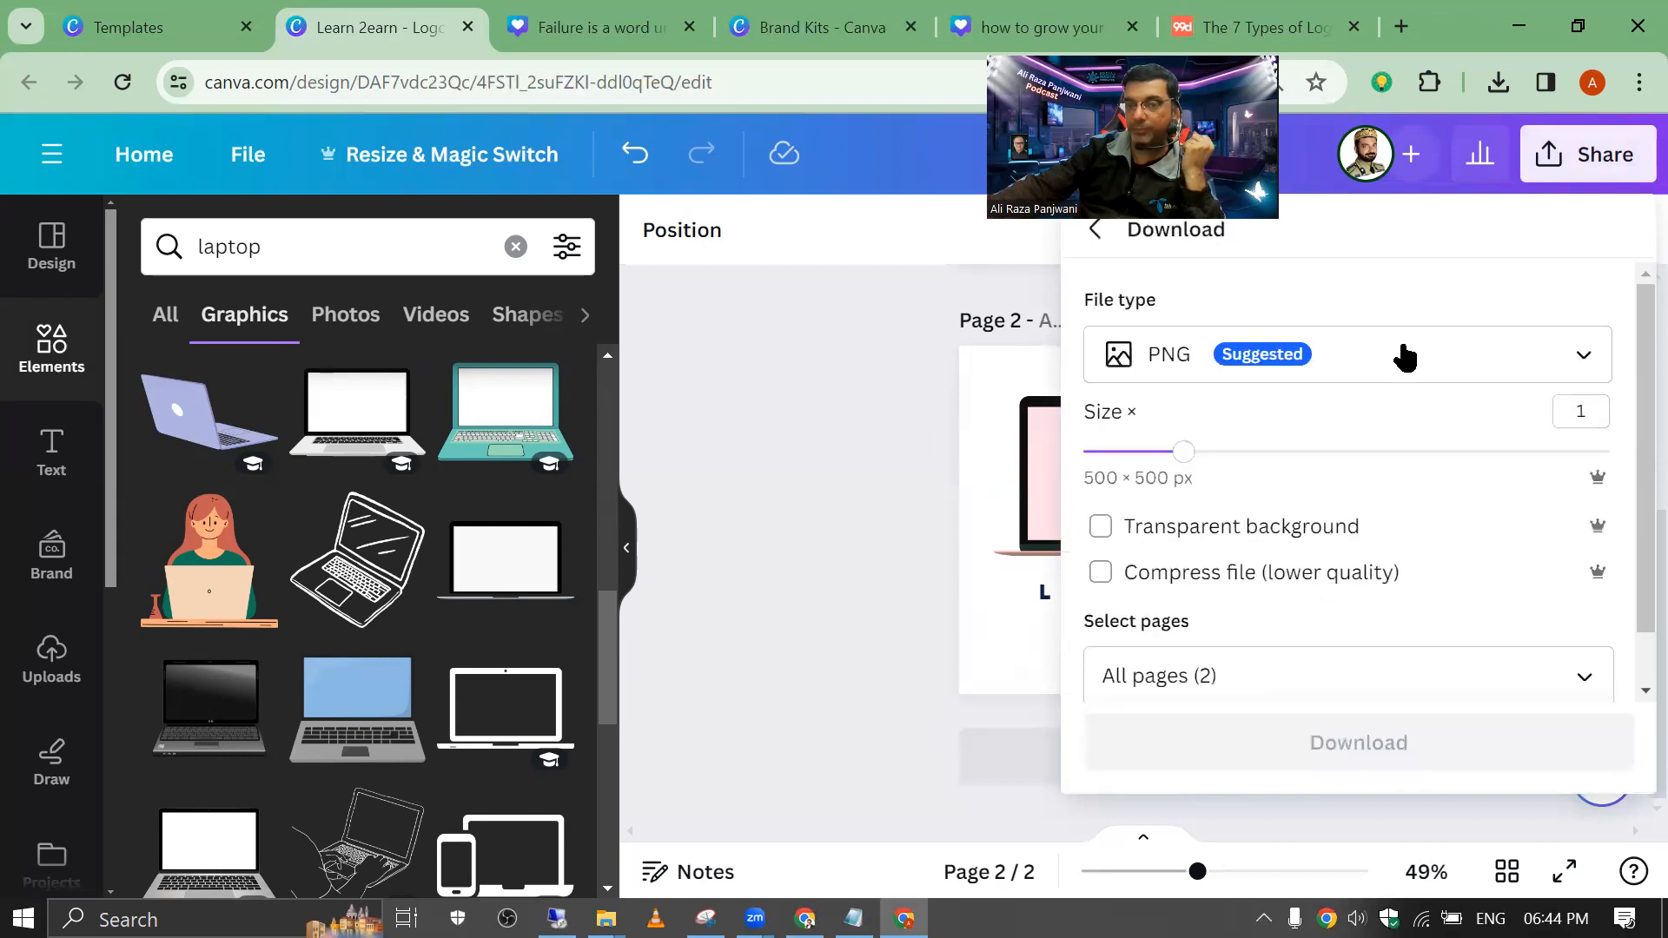
{"action": "left_click", "coordinate": [1438, 347]}
{"action": "left_click", "coordinate": [1440, 348]}
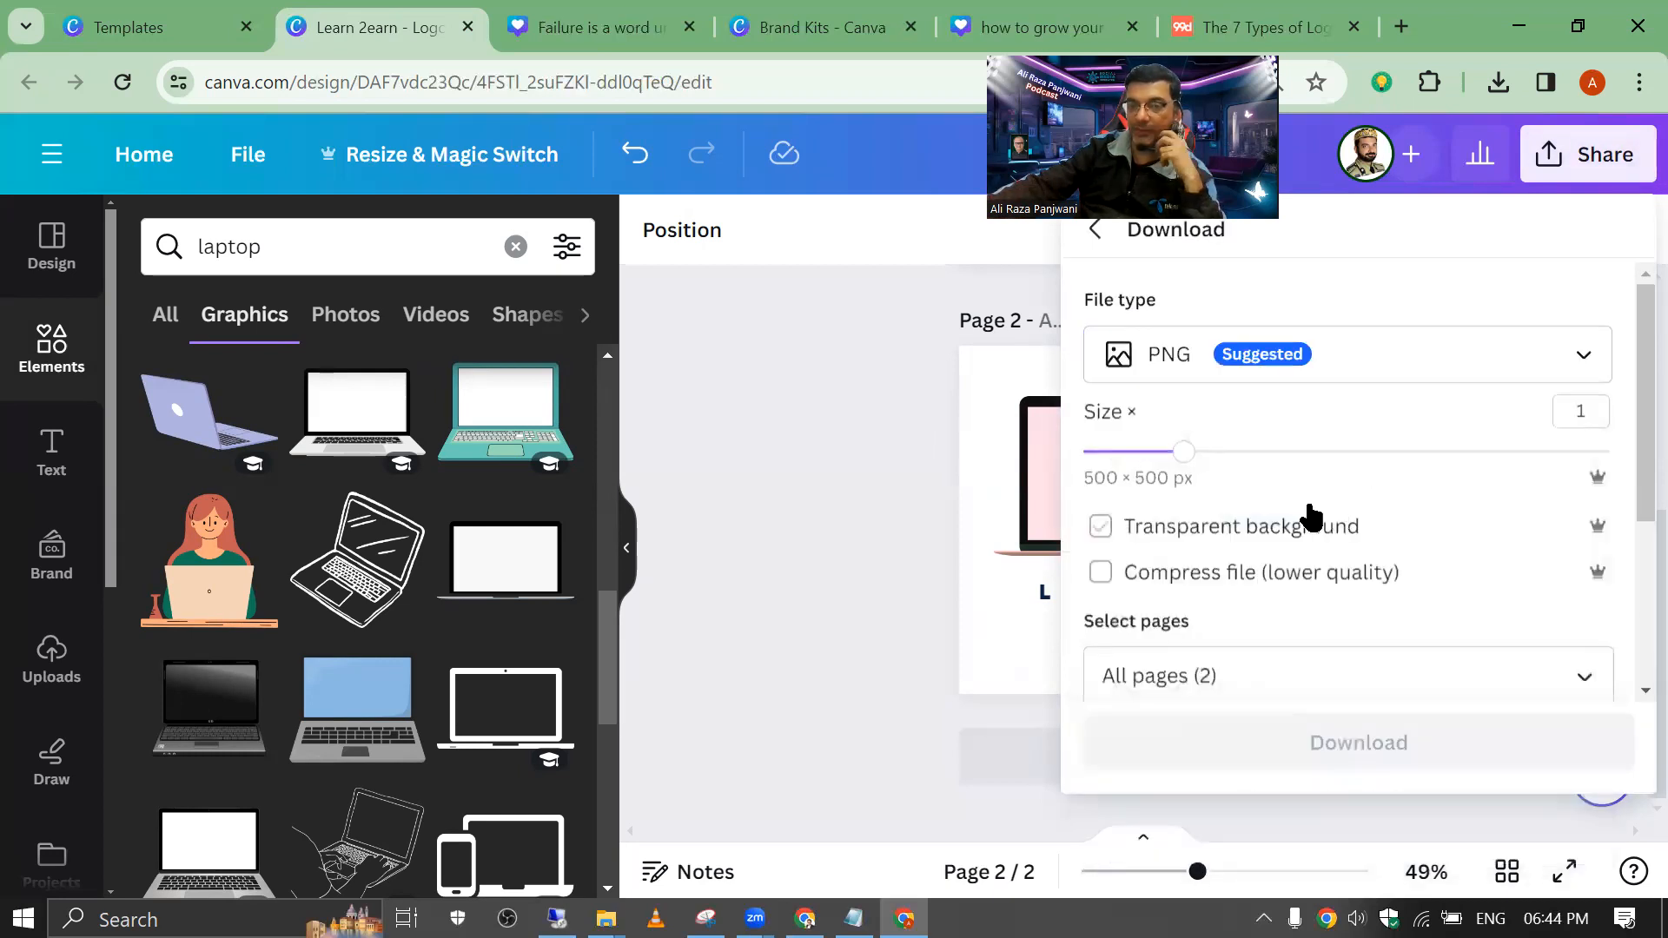
{"action": "left_click_drag", "start_coordinate": [1179, 465], "coordinate": [1605, 452]}
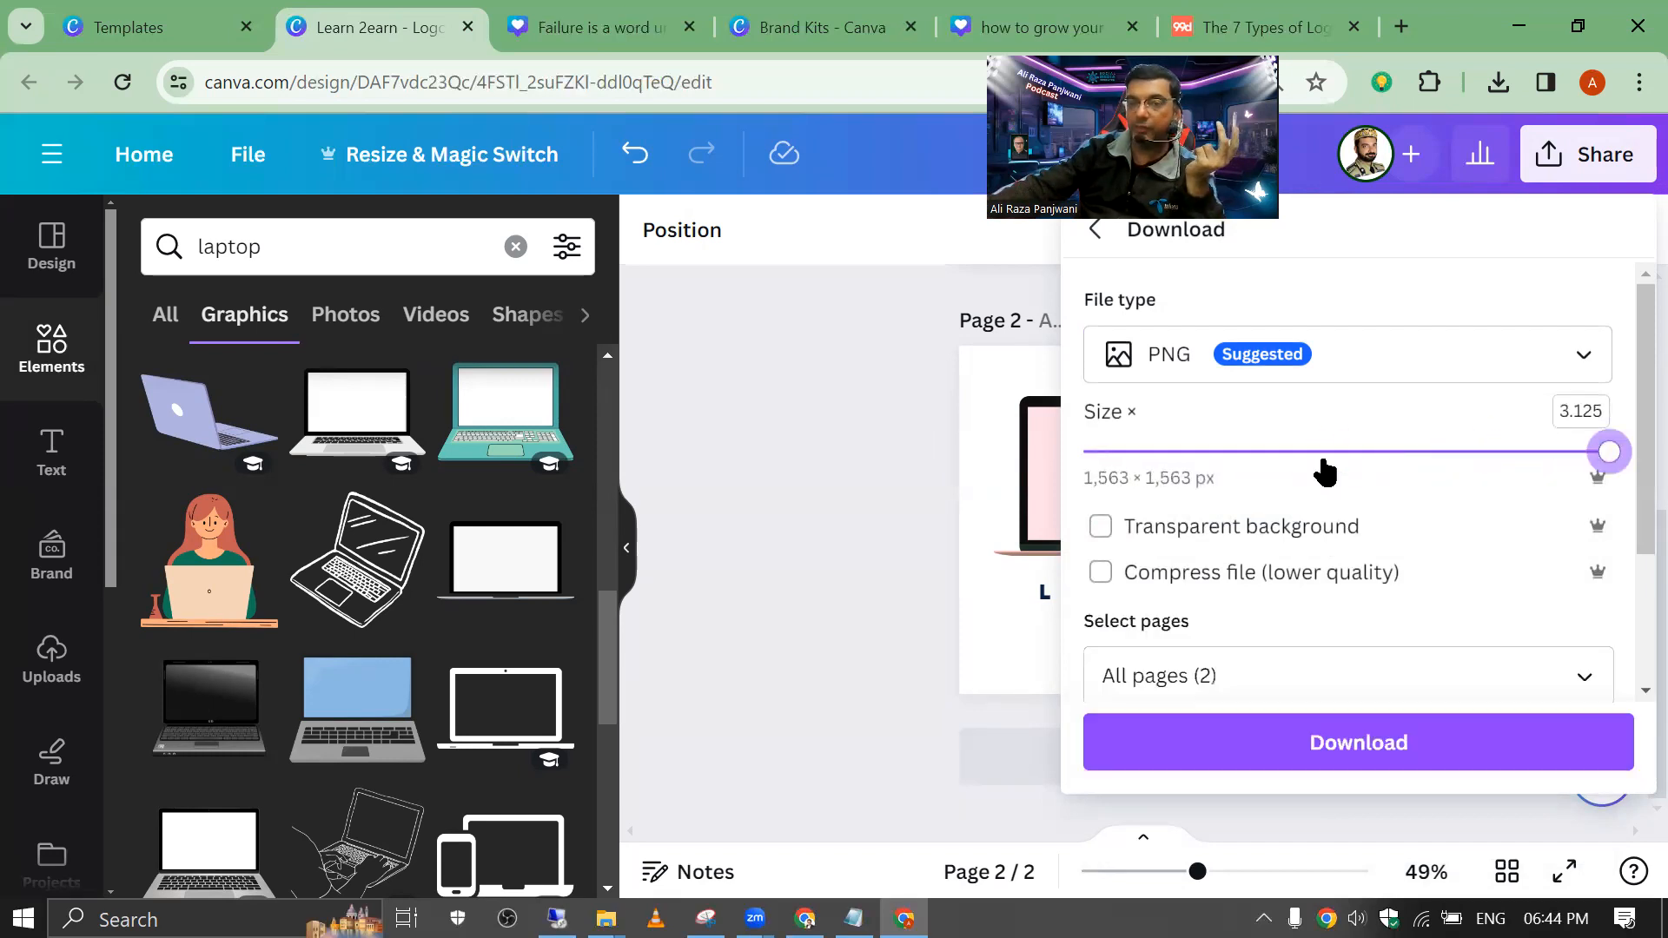
{"action": "left_click", "coordinate": [1587, 684]}
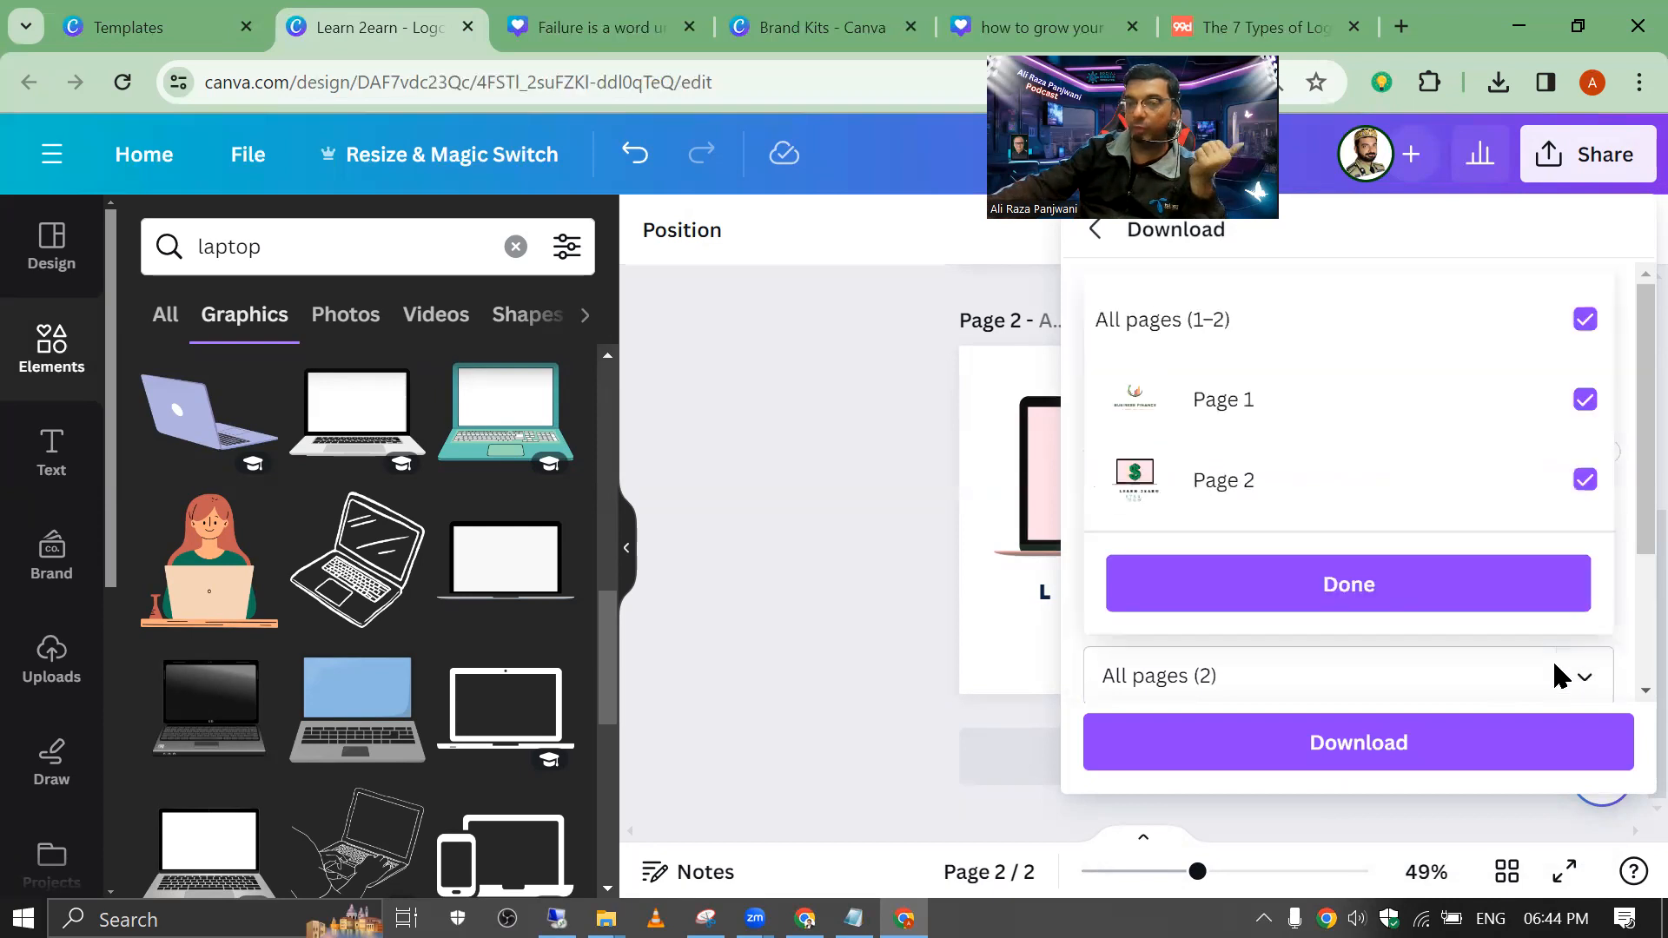
{"action": "left_click", "coordinate": [1582, 319]}
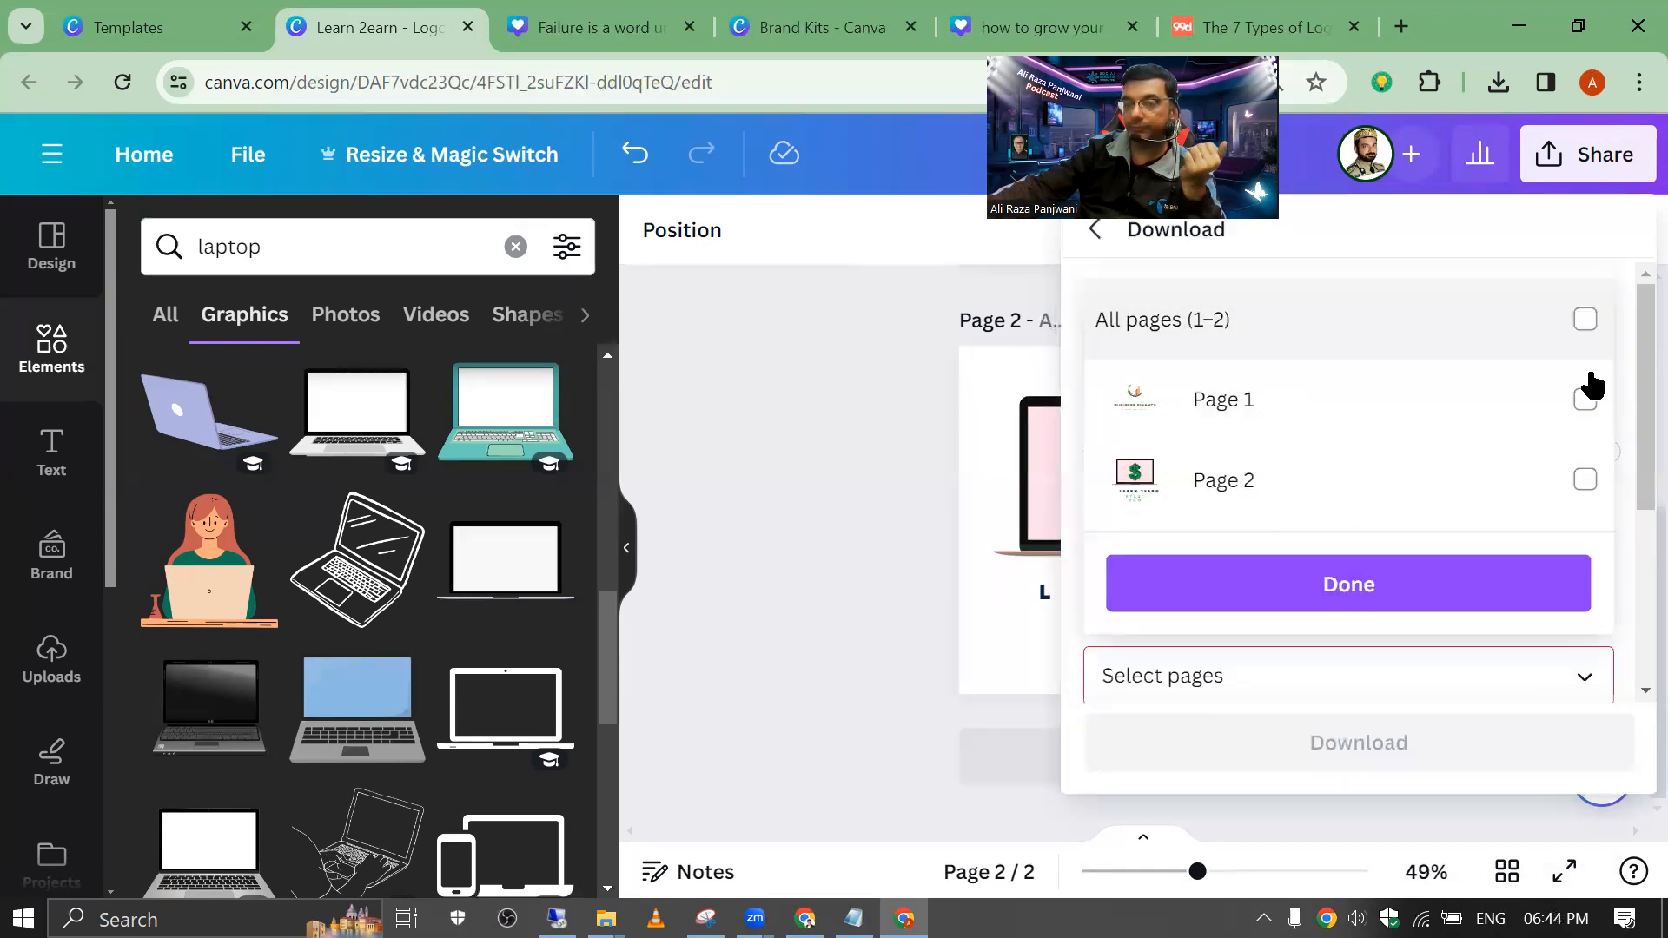
{"action": "left_click", "coordinate": [1585, 480]}
{"action": "left_click", "coordinate": [1460, 589]}
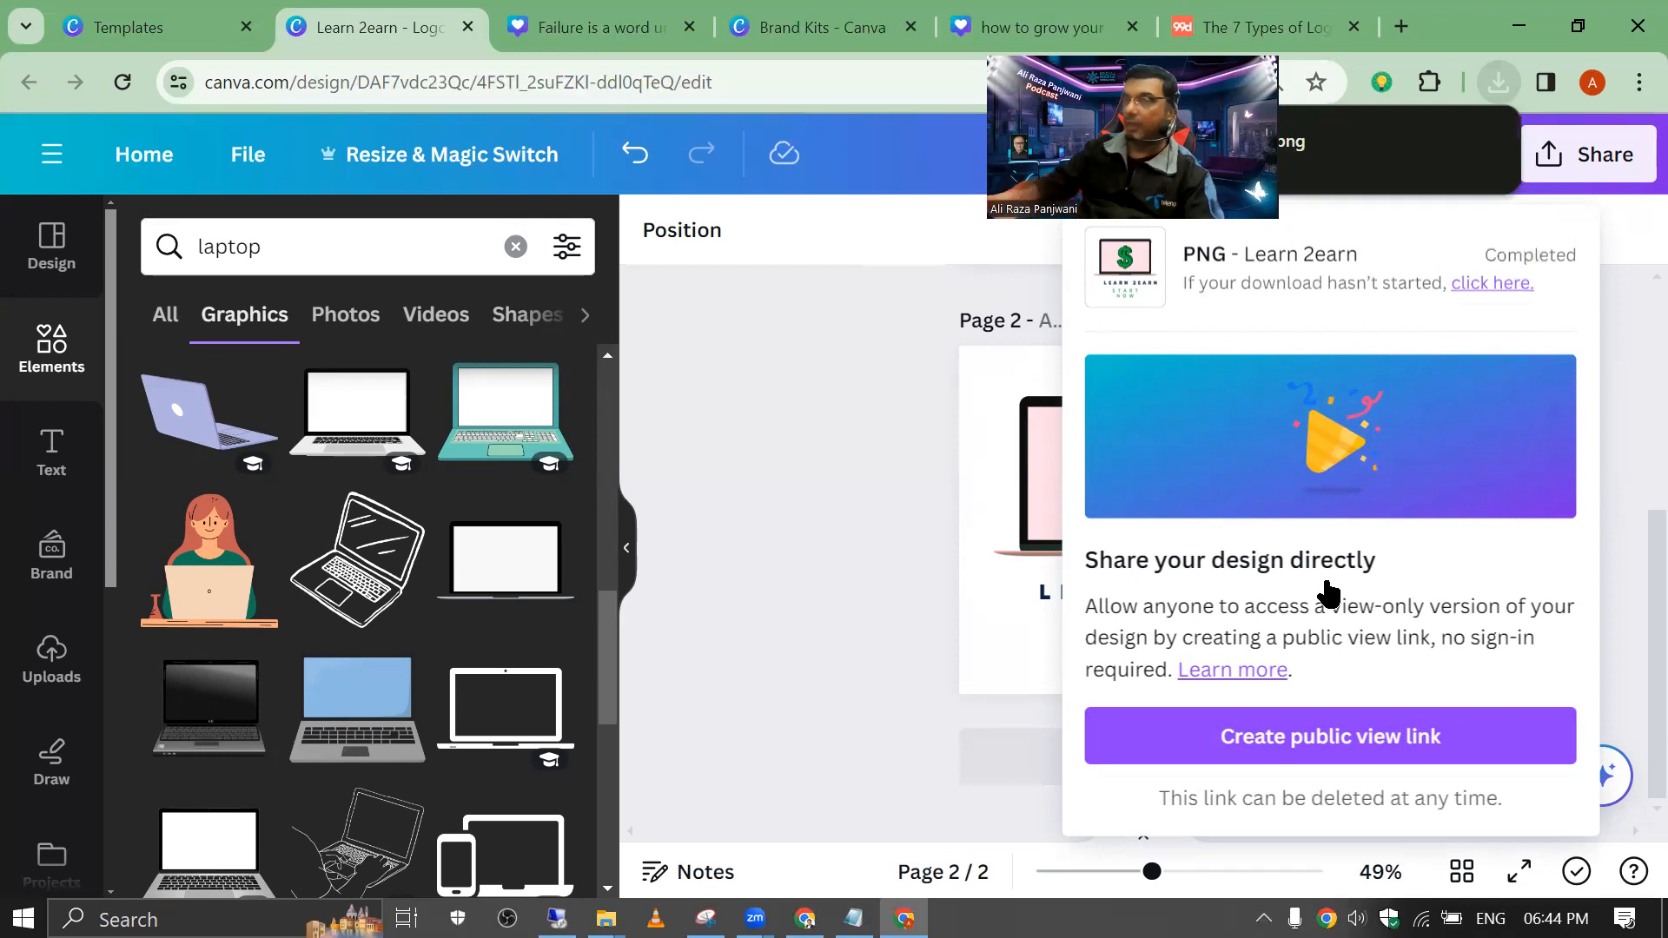
{"action": "left_click", "coordinate": [1499, 85]}
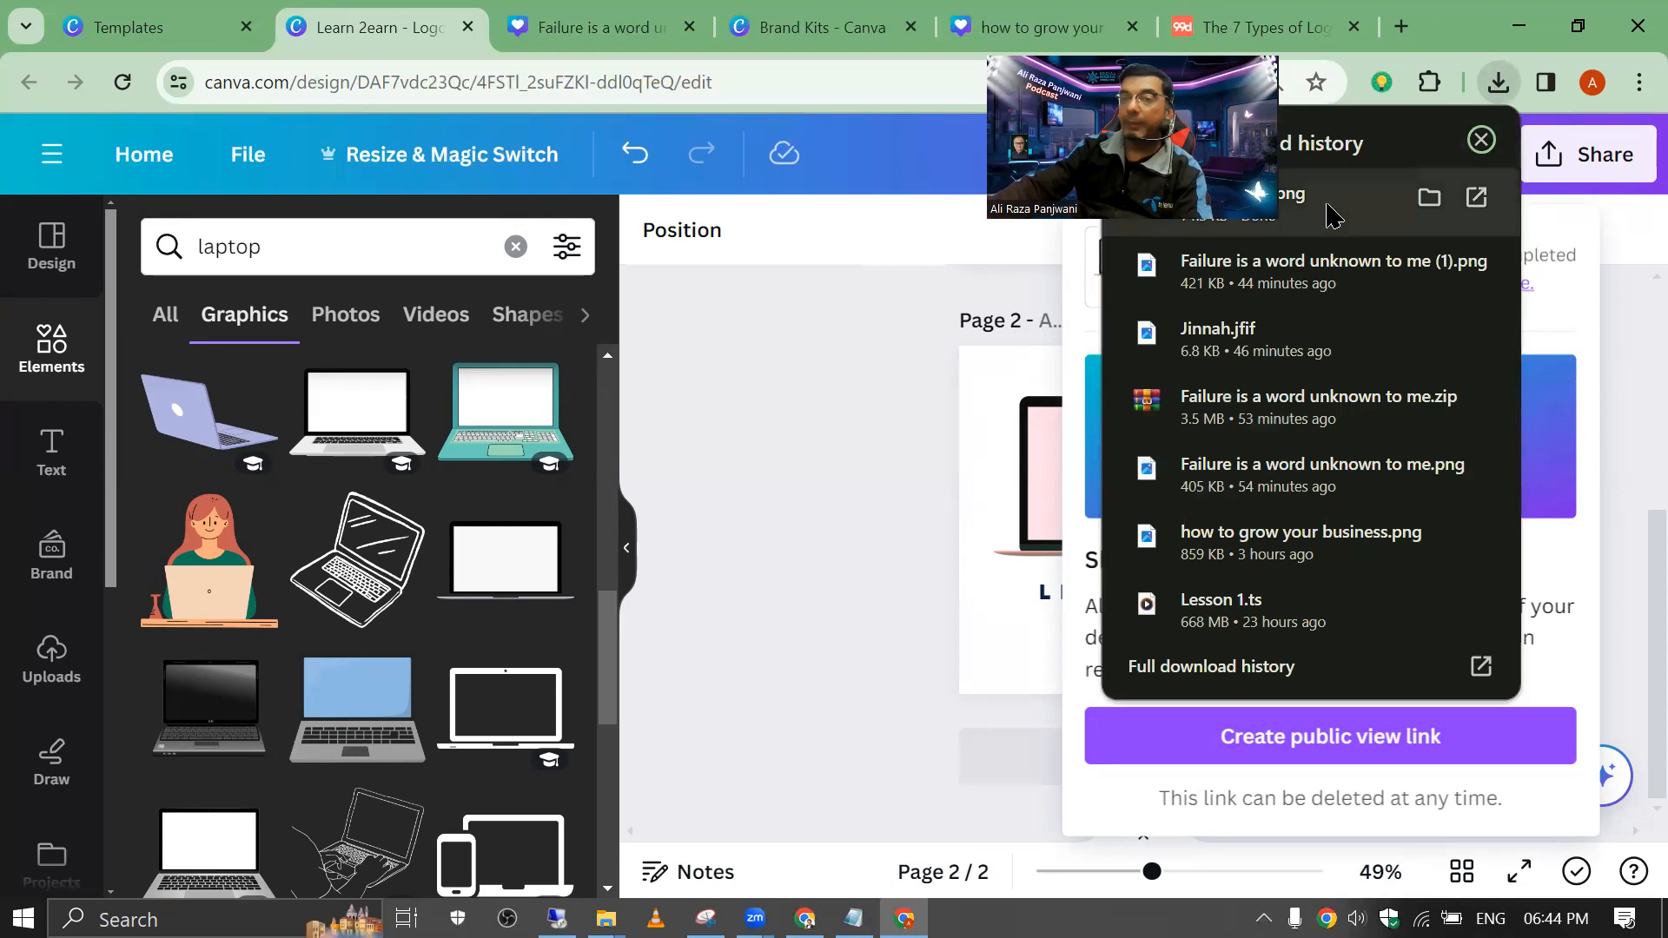
{"action": "left_click", "coordinate": [1345, 219]}
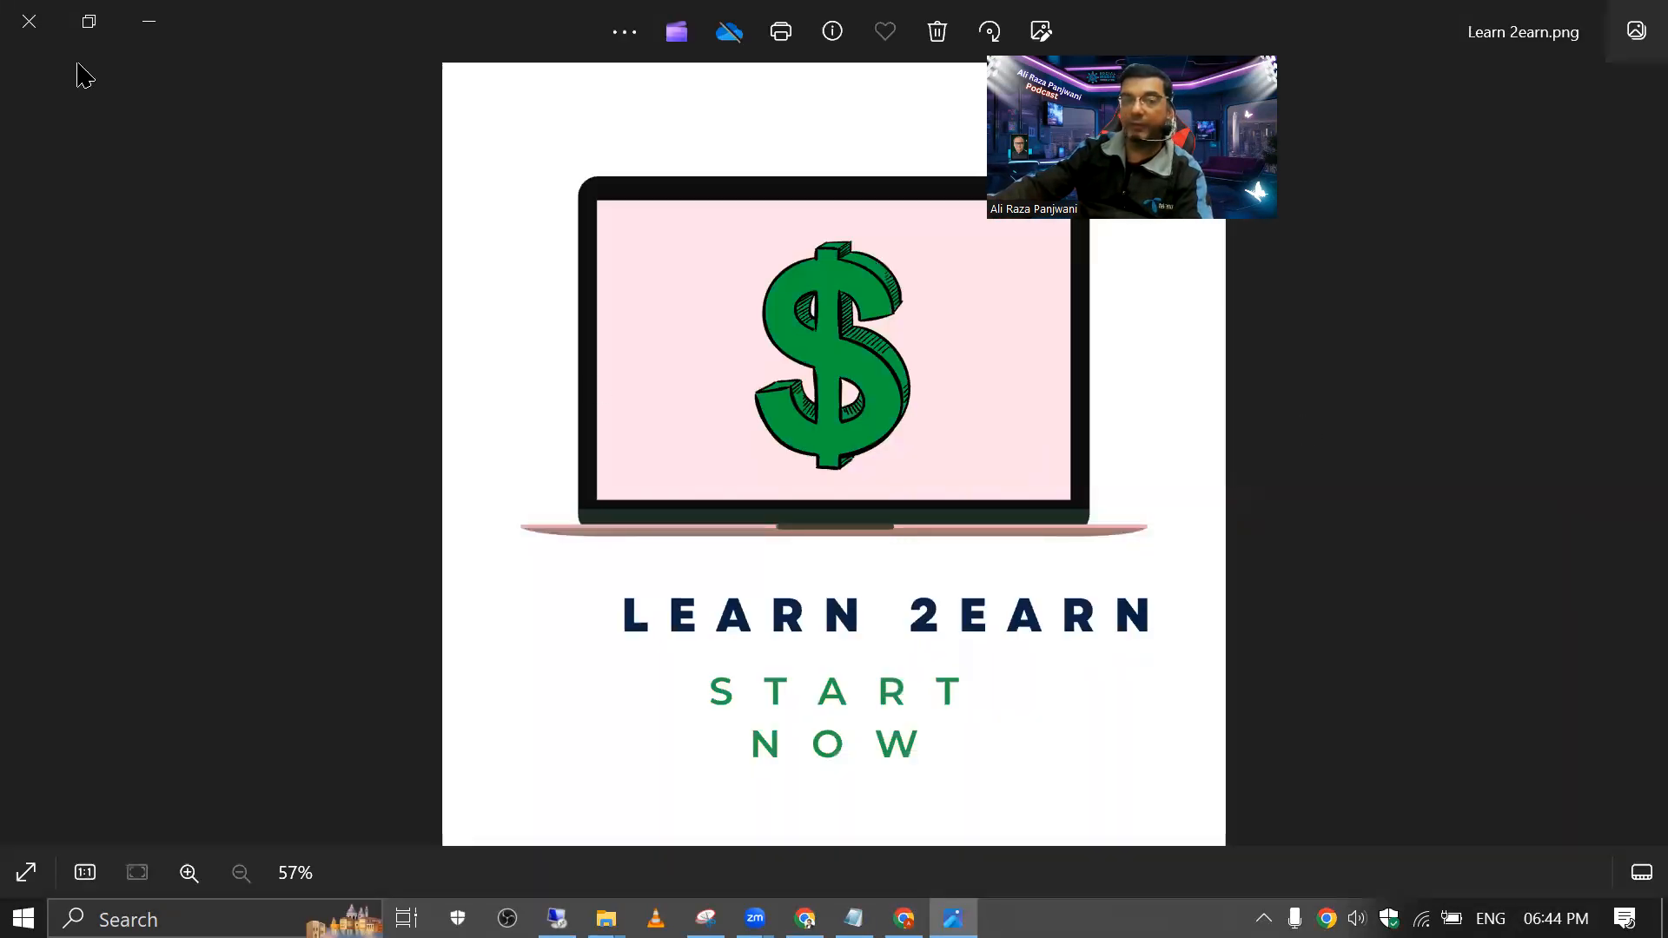
{"action": "scroll", "coordinate": [698, 456], "scroll_direction": "up", "scroll_amount": 6}
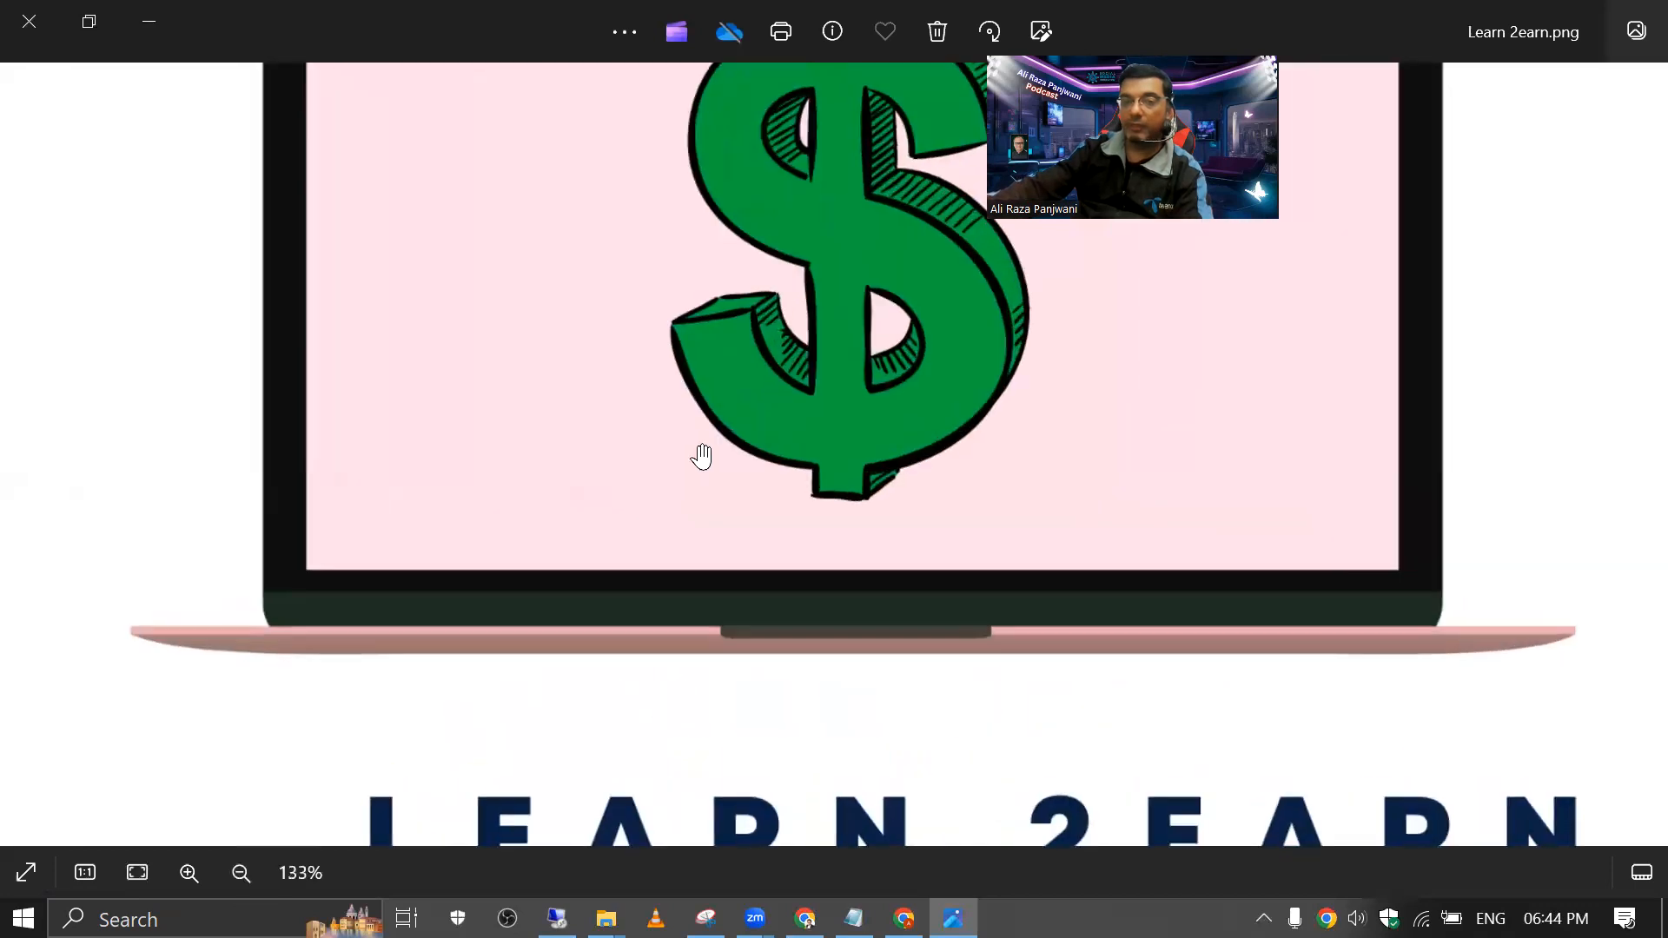
{"action": "scroll", "coordinate": [710, 456], "scroll_direction": "down", "scroll_amount": 5}
{"action": "scroll", "coordinate": [709, 449], "scroll_direction": "down", "scroll_amount": 3}
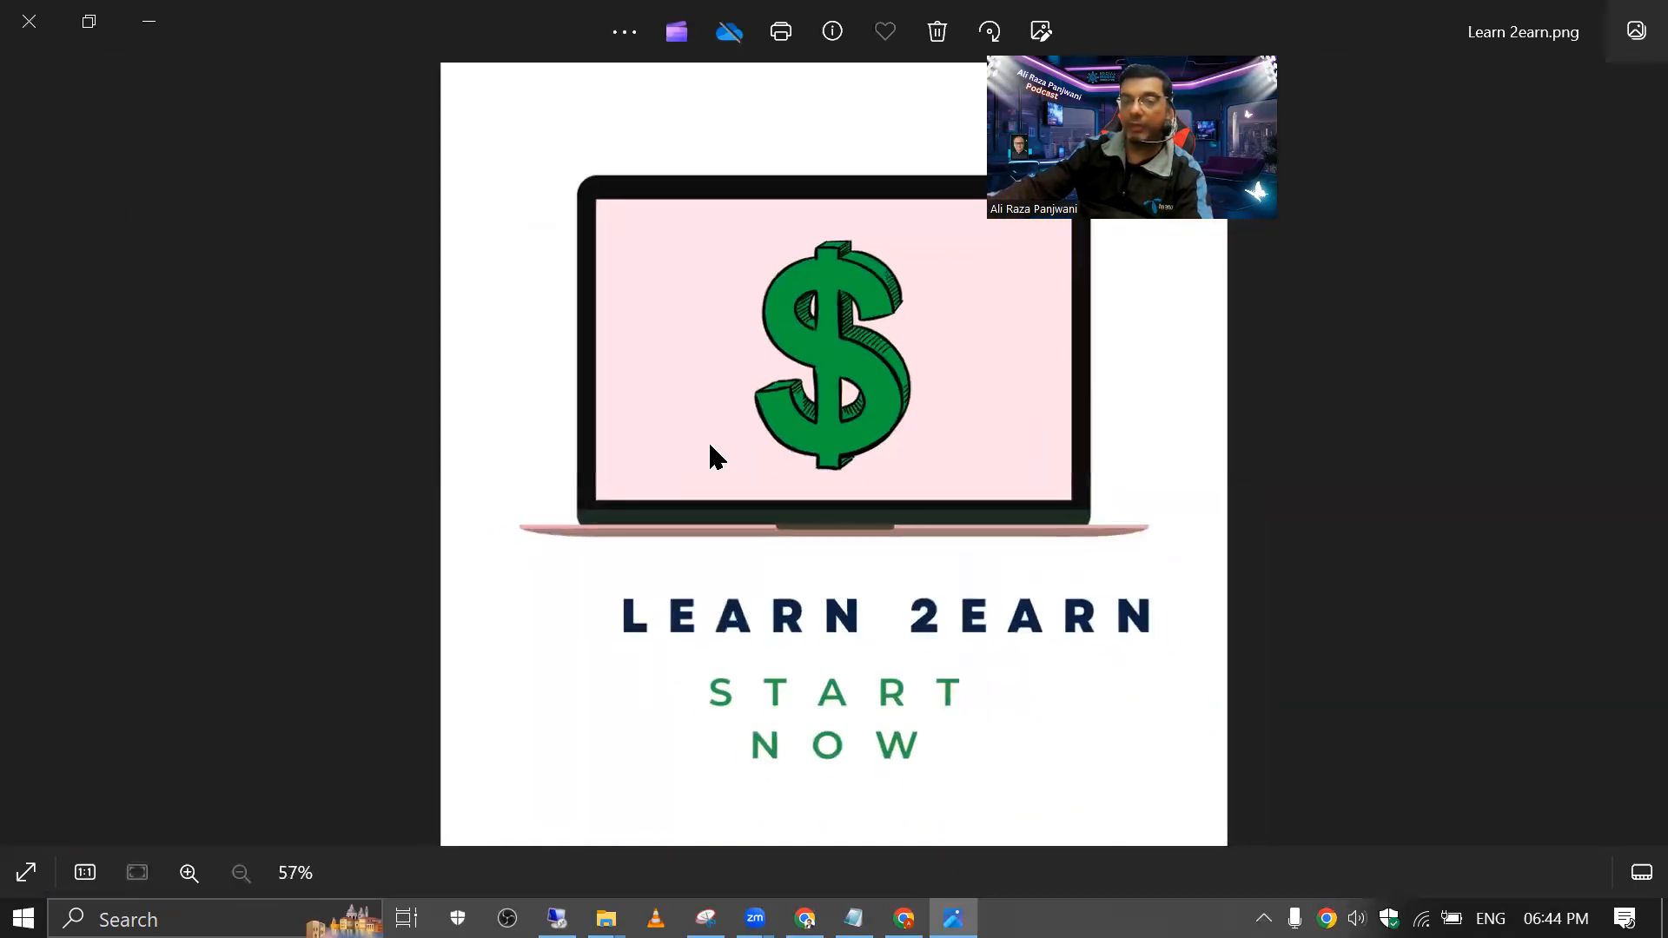
{"action": "left_click", "coordinate": [26, 19]}
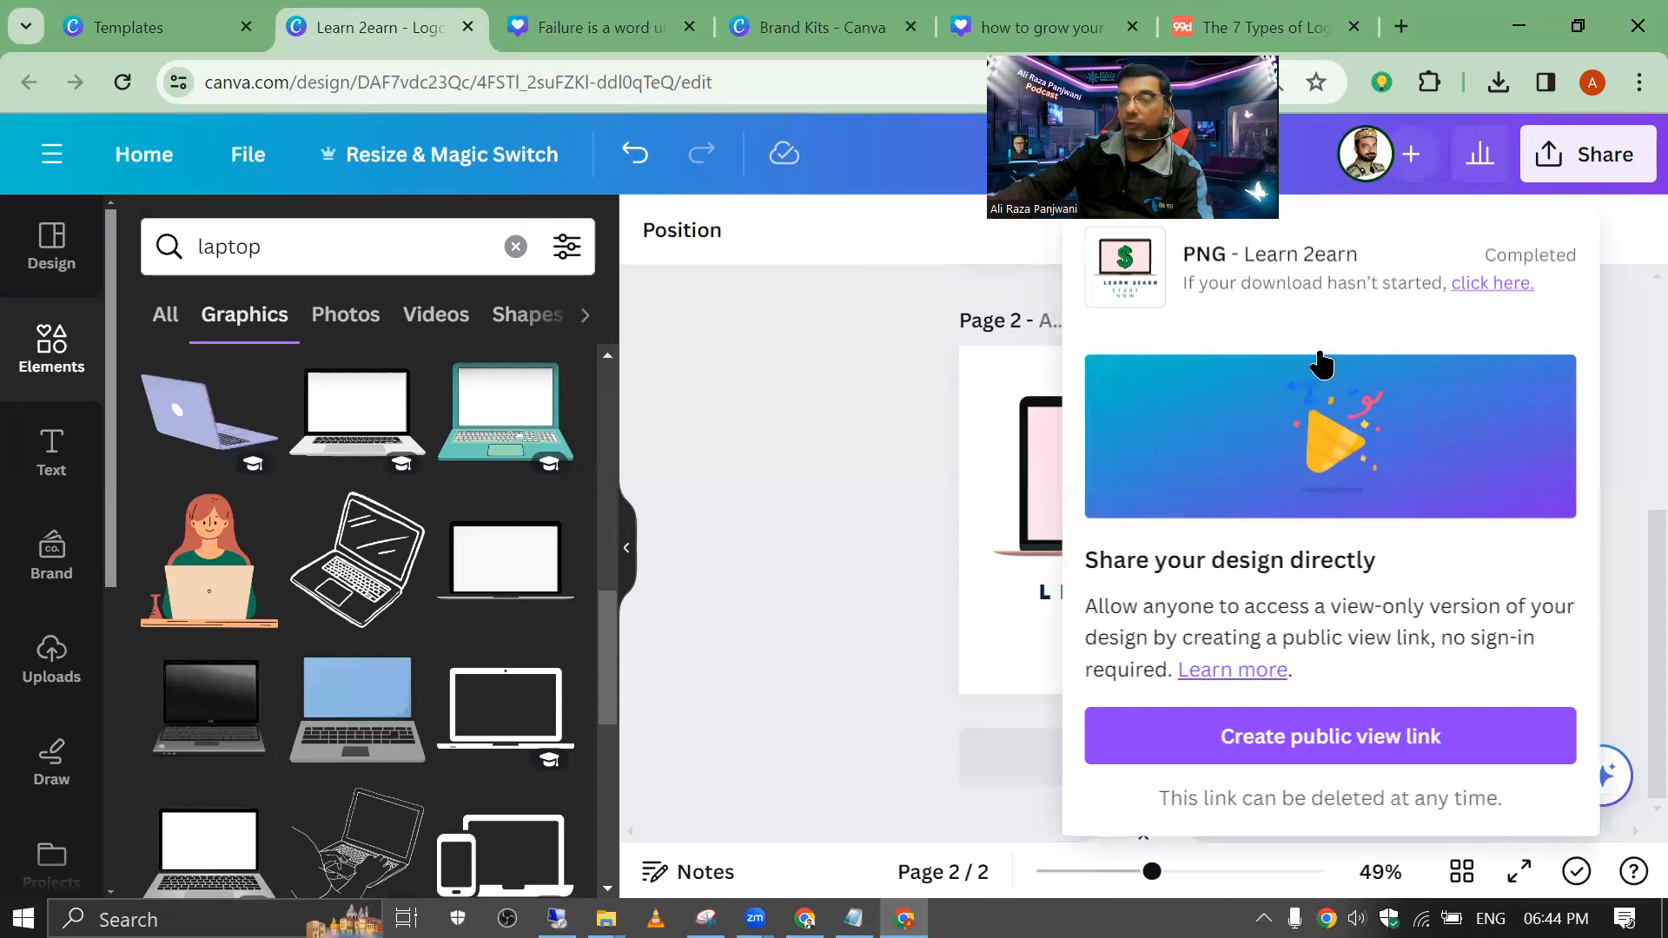
Step: Add a new page 3 and fill its background with solid black
{"action": "left_click", "coordinate": [670, 443]}
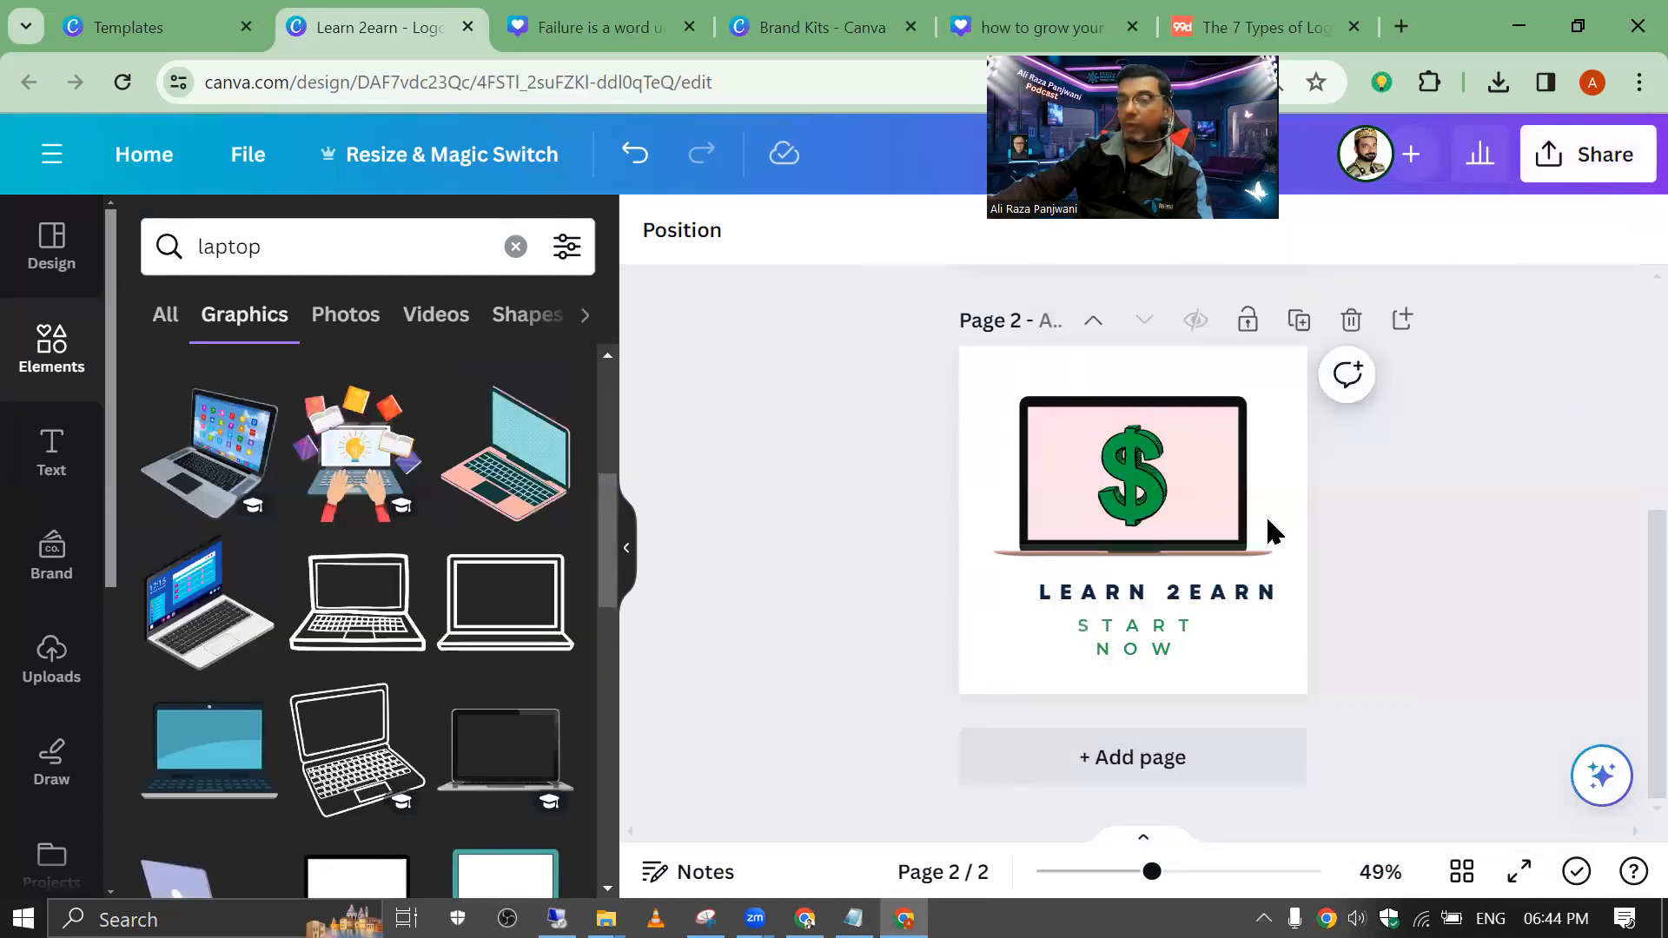
{"action": "key", "text": "ctrl+Return"}
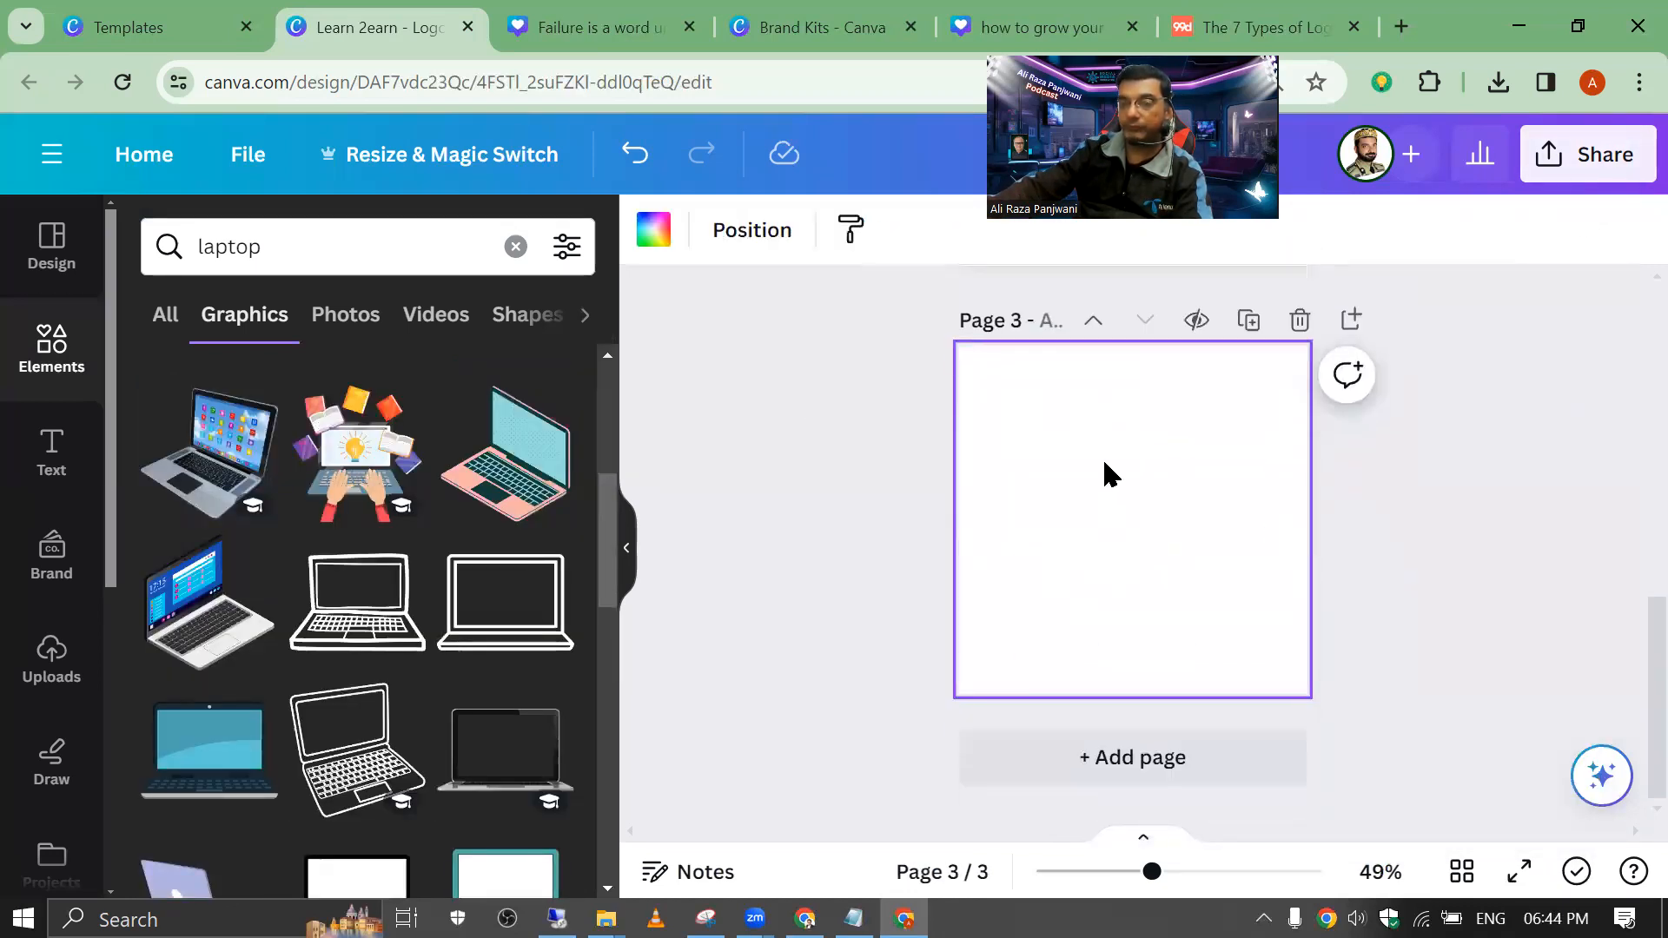
{"action": "left_click", "coordinate": [654, 229]}
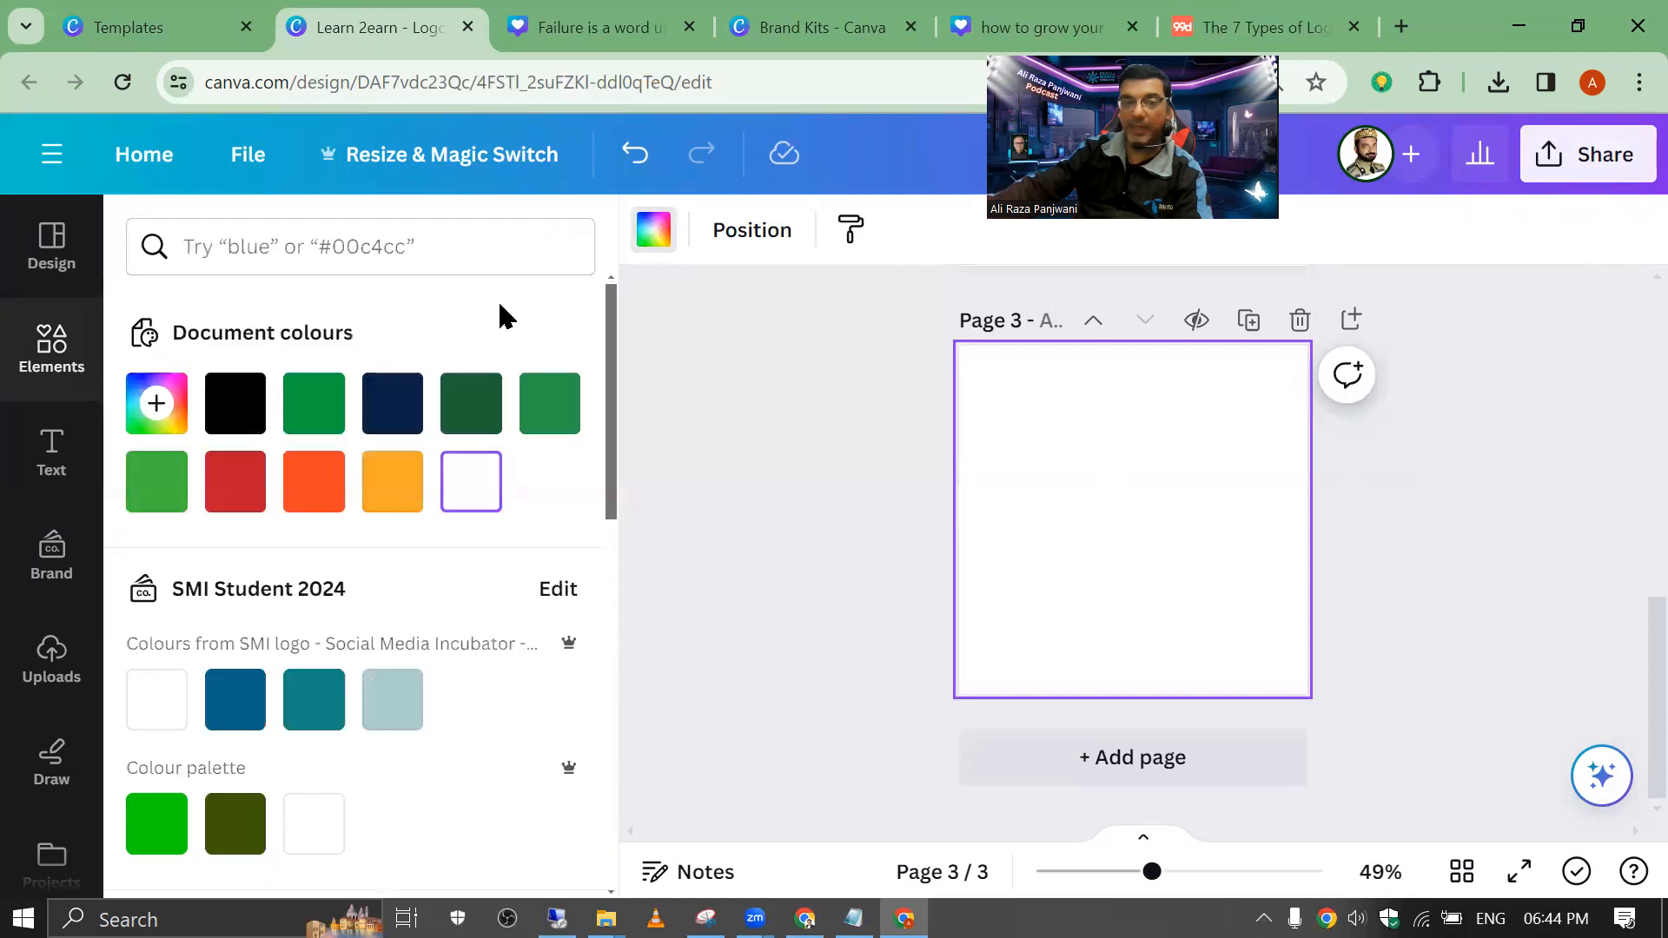
{"action": "left_click", "coordinate": [258, 415]}
{"action": "left_click", "coordinate": [1386, 434]}
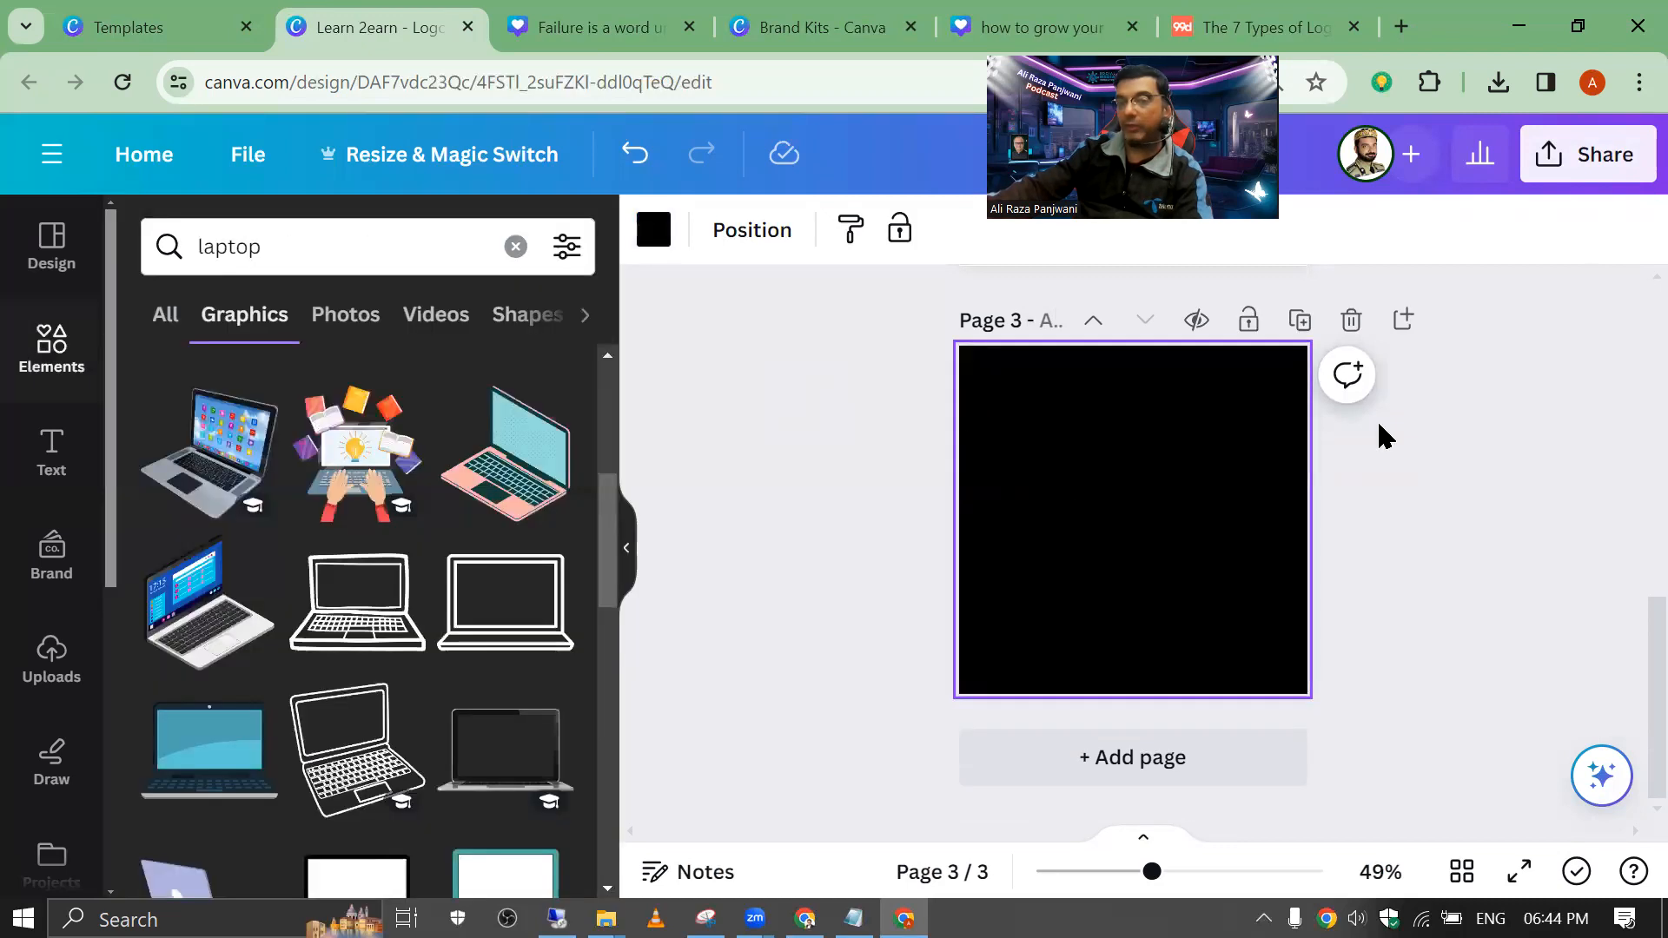
{"action": "scroll", "coordinate": [1438, 445], "scroll_direction": "up", "scroll_amount": 4}
{"action": "scroll", "coordinate": [1437, 447], "scroll_direction": "down", "scroll_amount": 4}
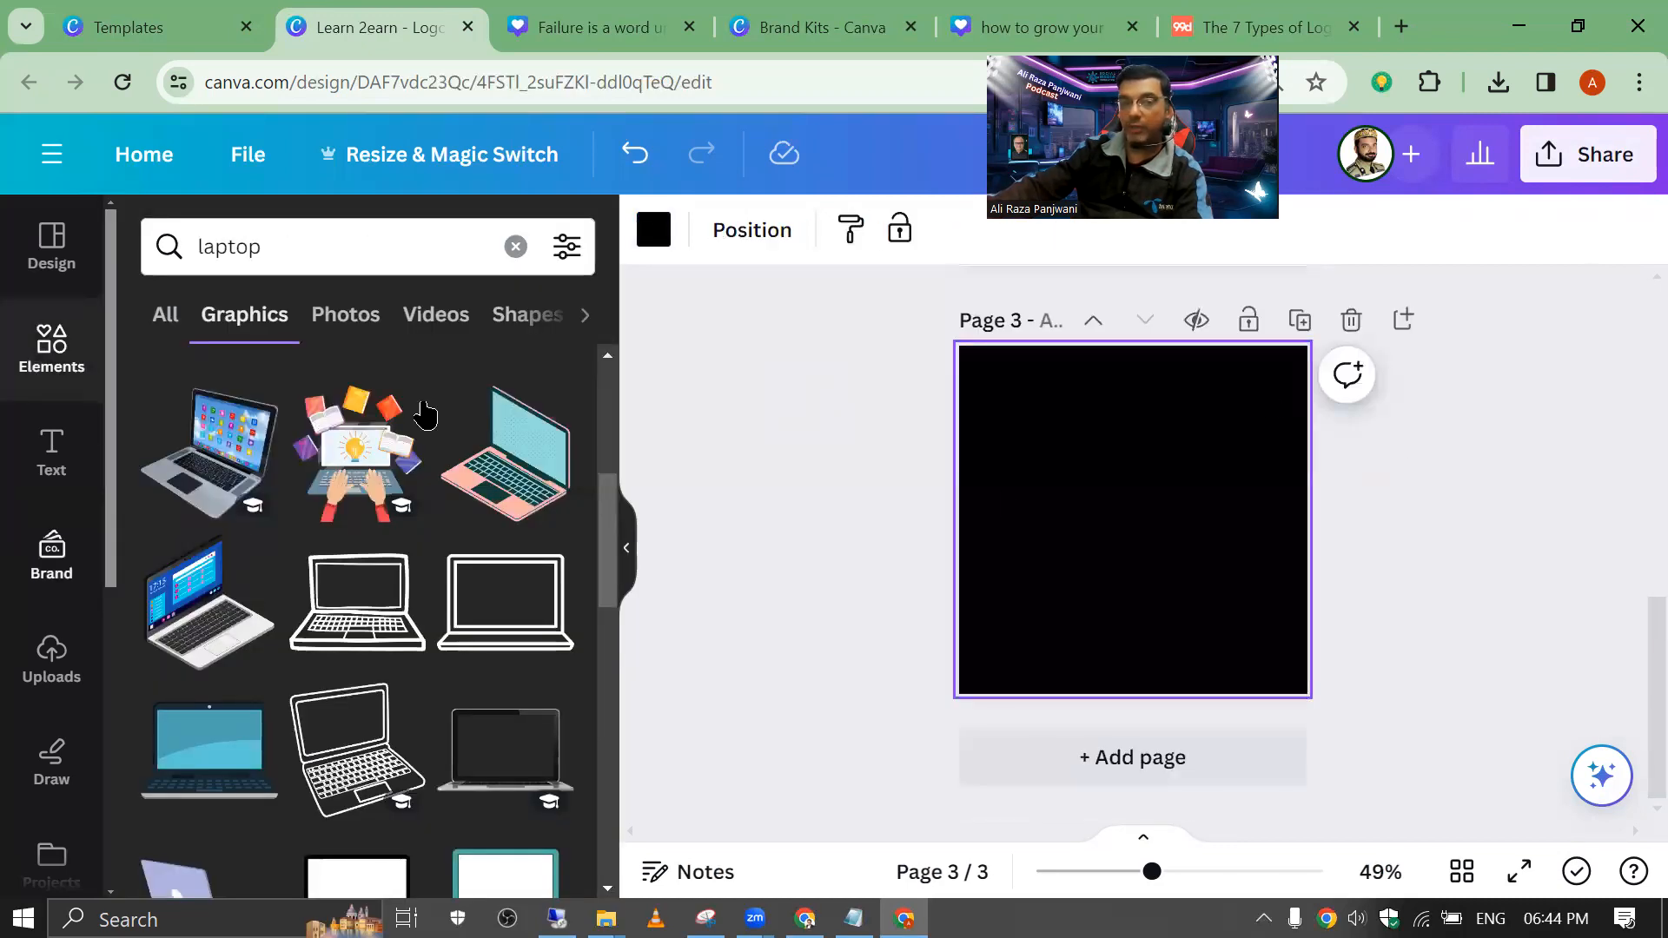
{"action": "left_click", "coordinate": [1598, 169]}
Step: Download page 2 as a size 3.125 PNG with a transparent background
{"action": "scroll", "coordinate": [1404, 417], "scroll_direction": "down", "scroll_amount": 3}
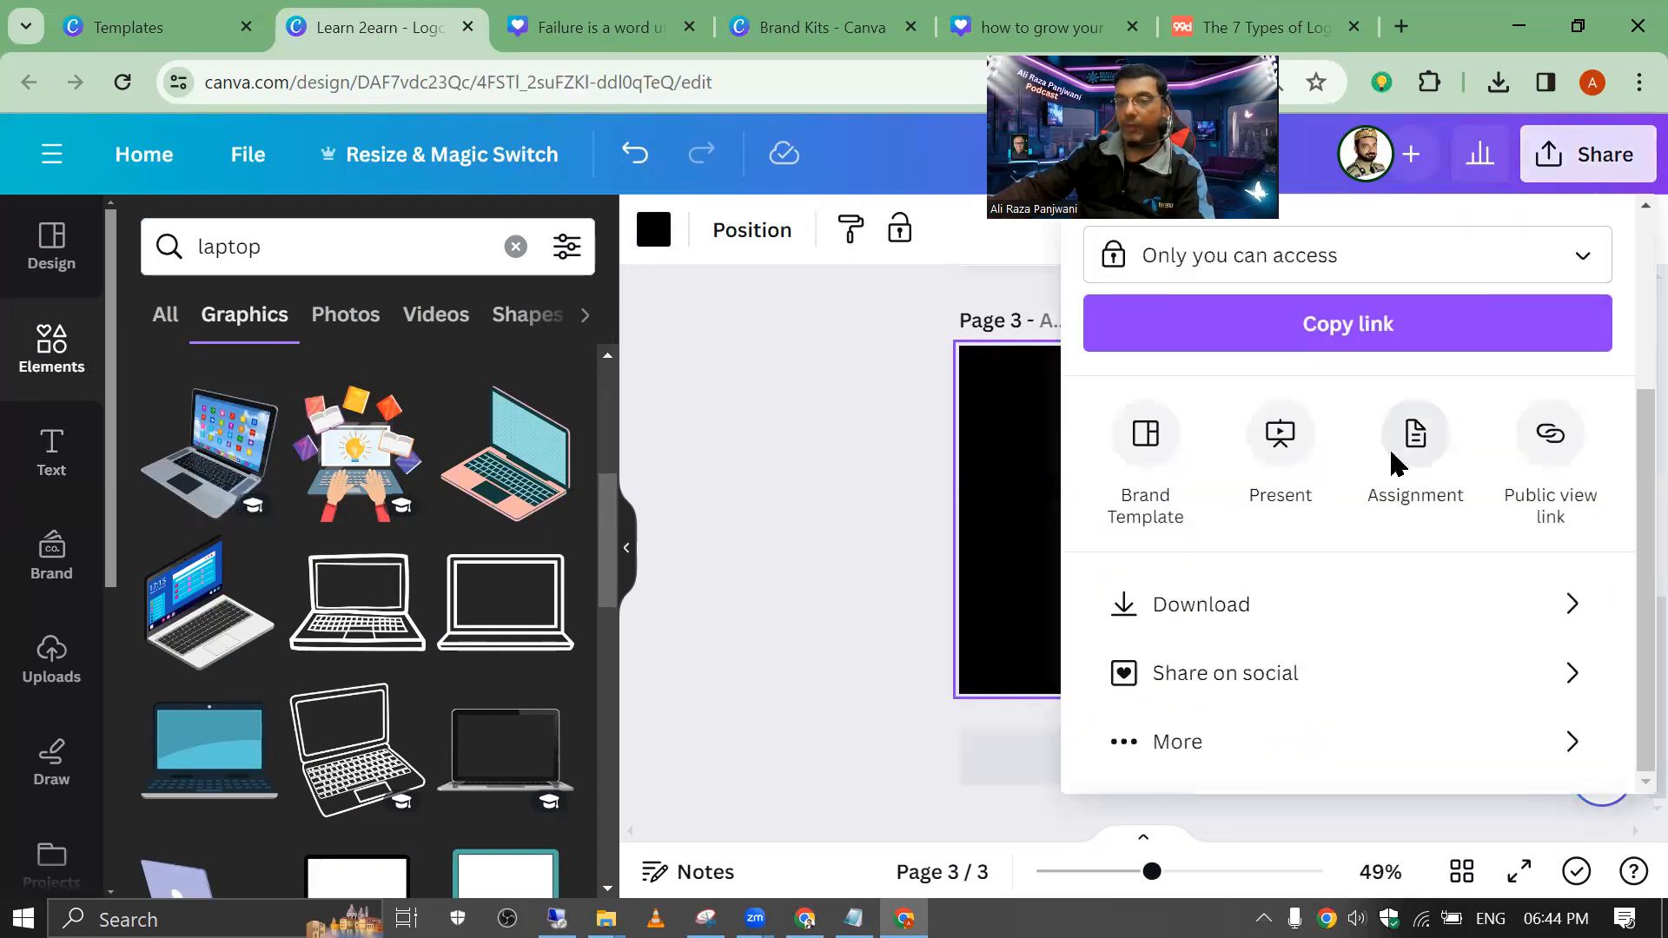
{"action": "left_click", "coordinate": [1316, 586]}
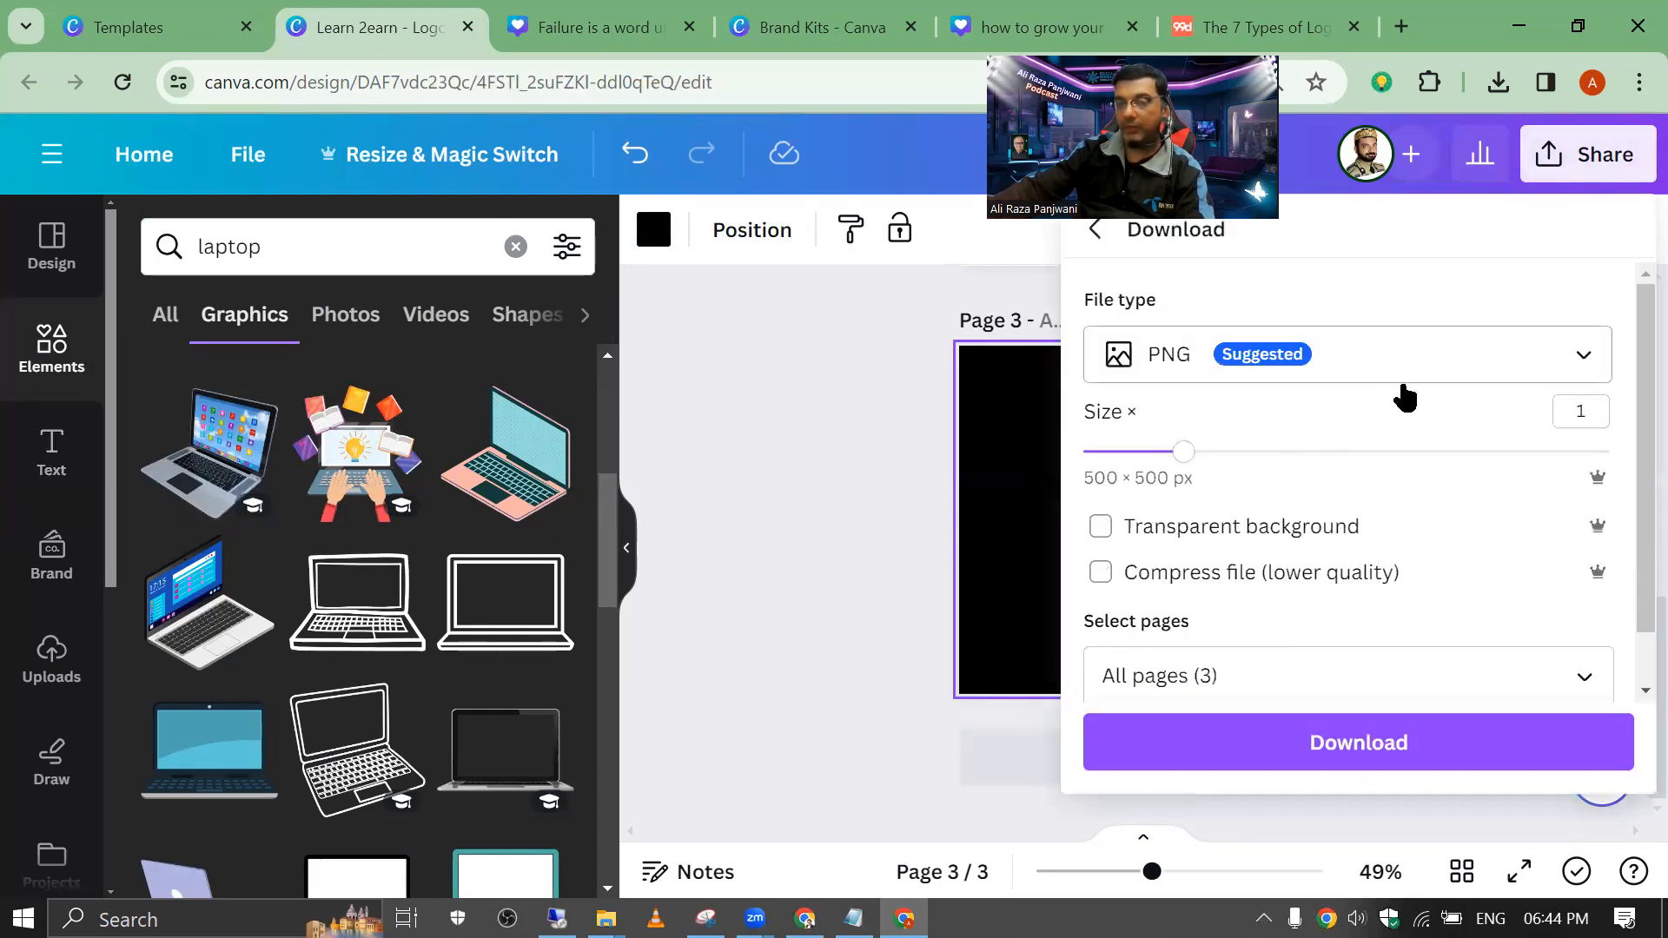
{"action": "left_click_drag", "start_coordinate": [1182, 454], "coordinate": [1610, 452]}
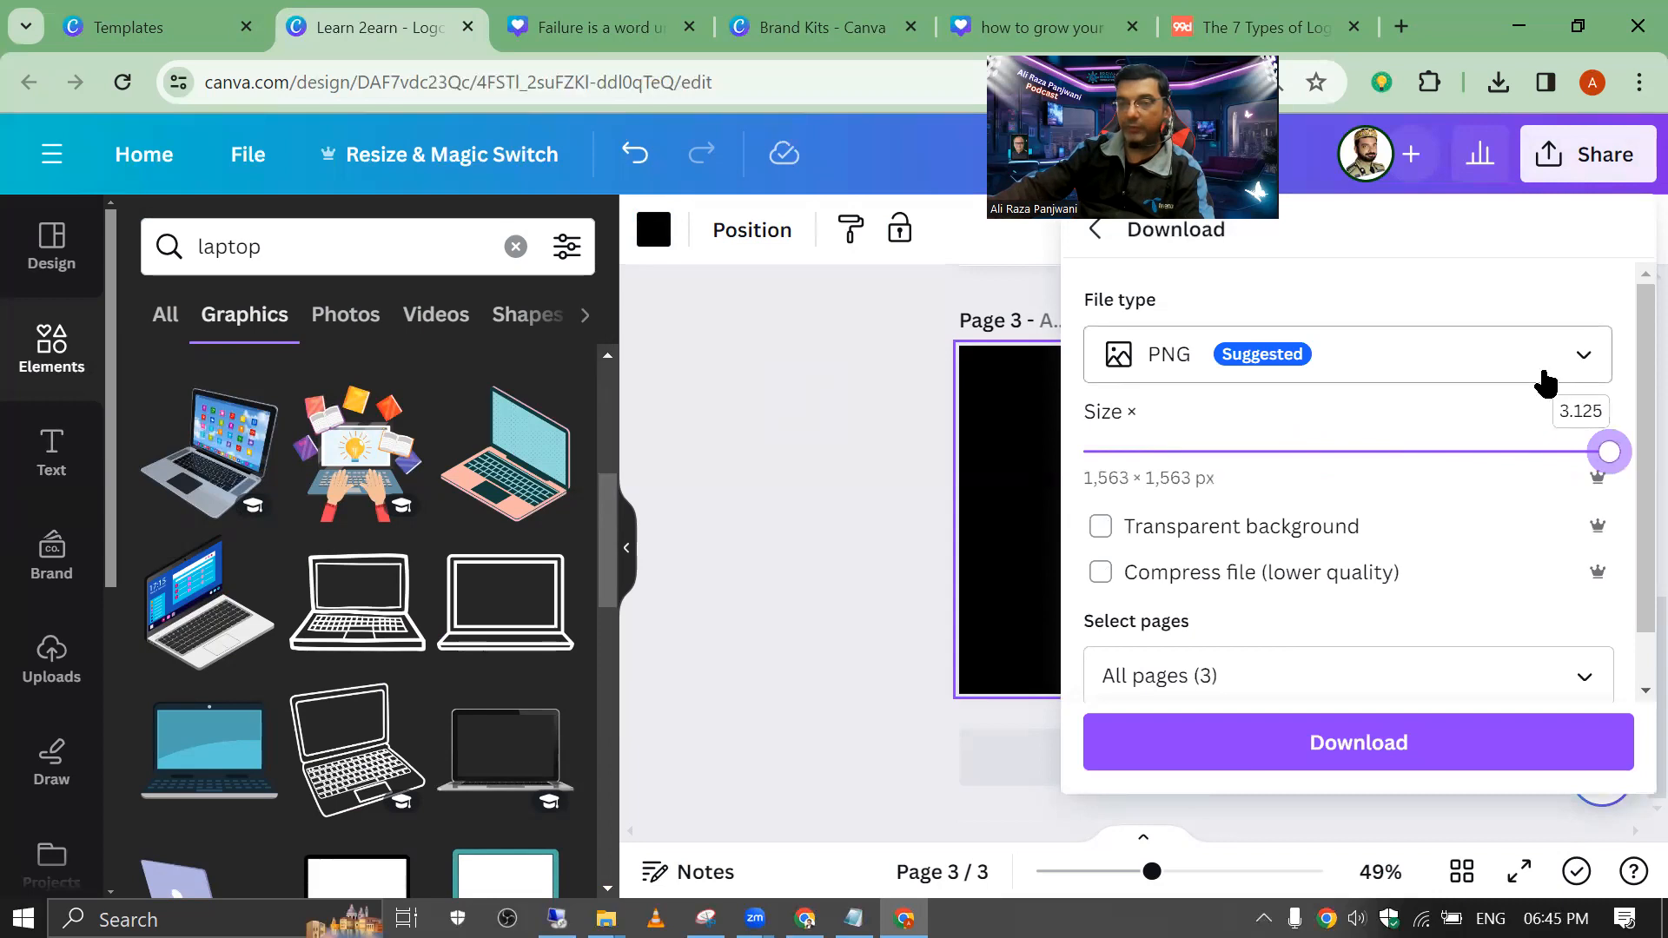
{"action": "left_click", "coordinate": [1101, 532]}
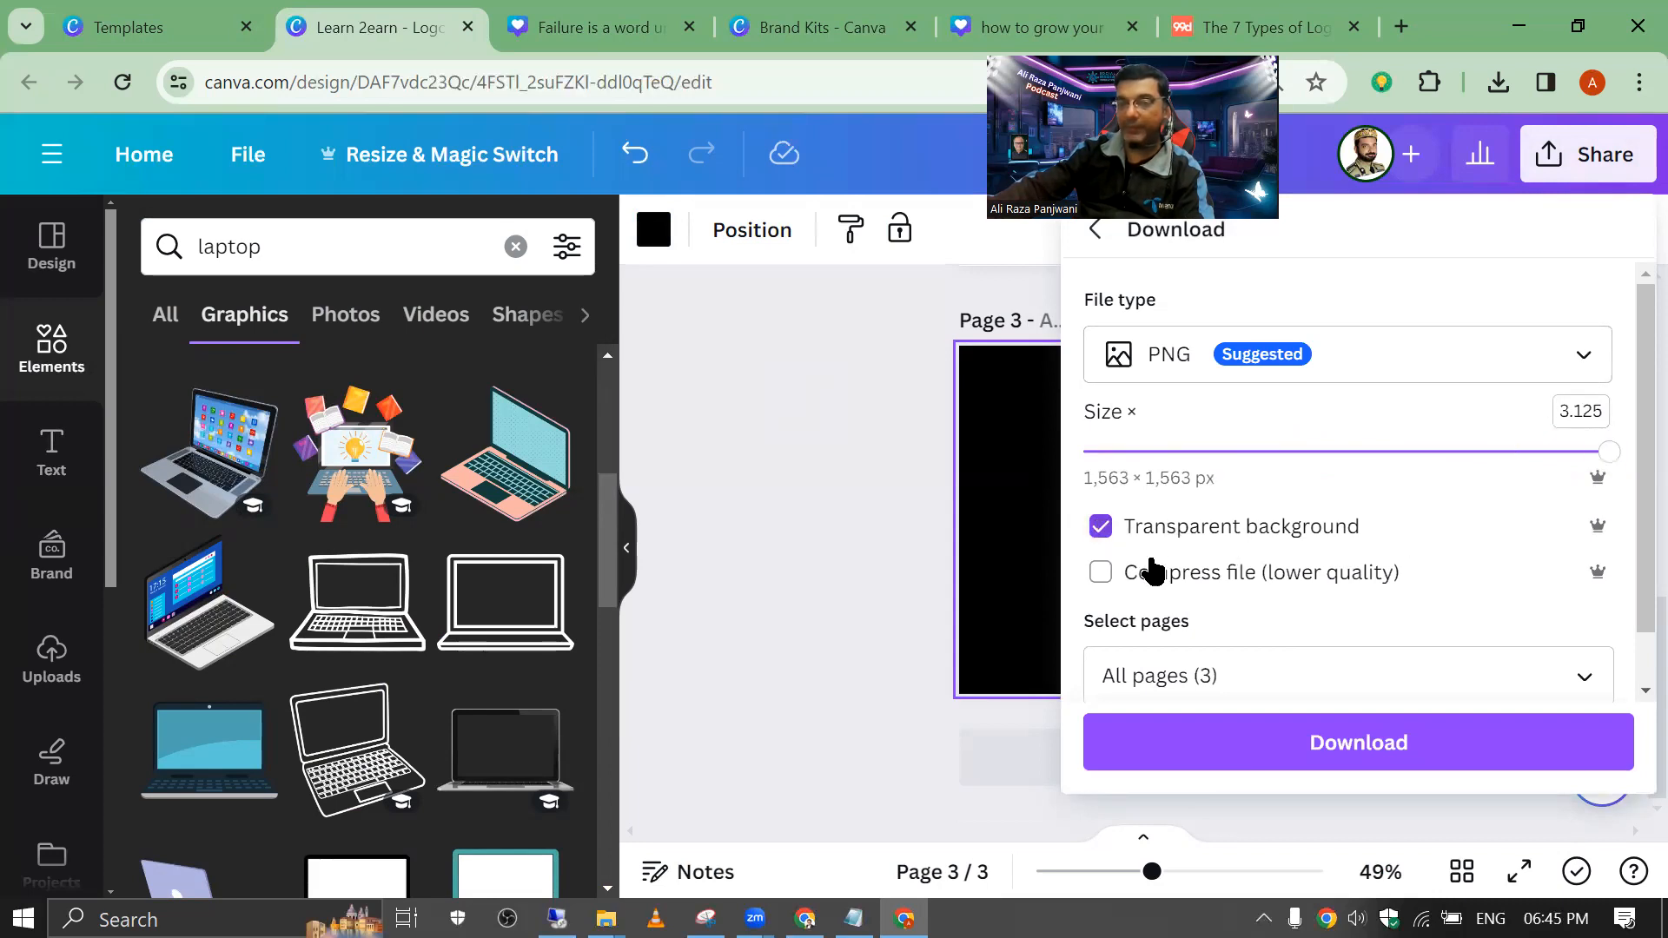
{"action": "left_click", "coordinate": [1195, 676]}
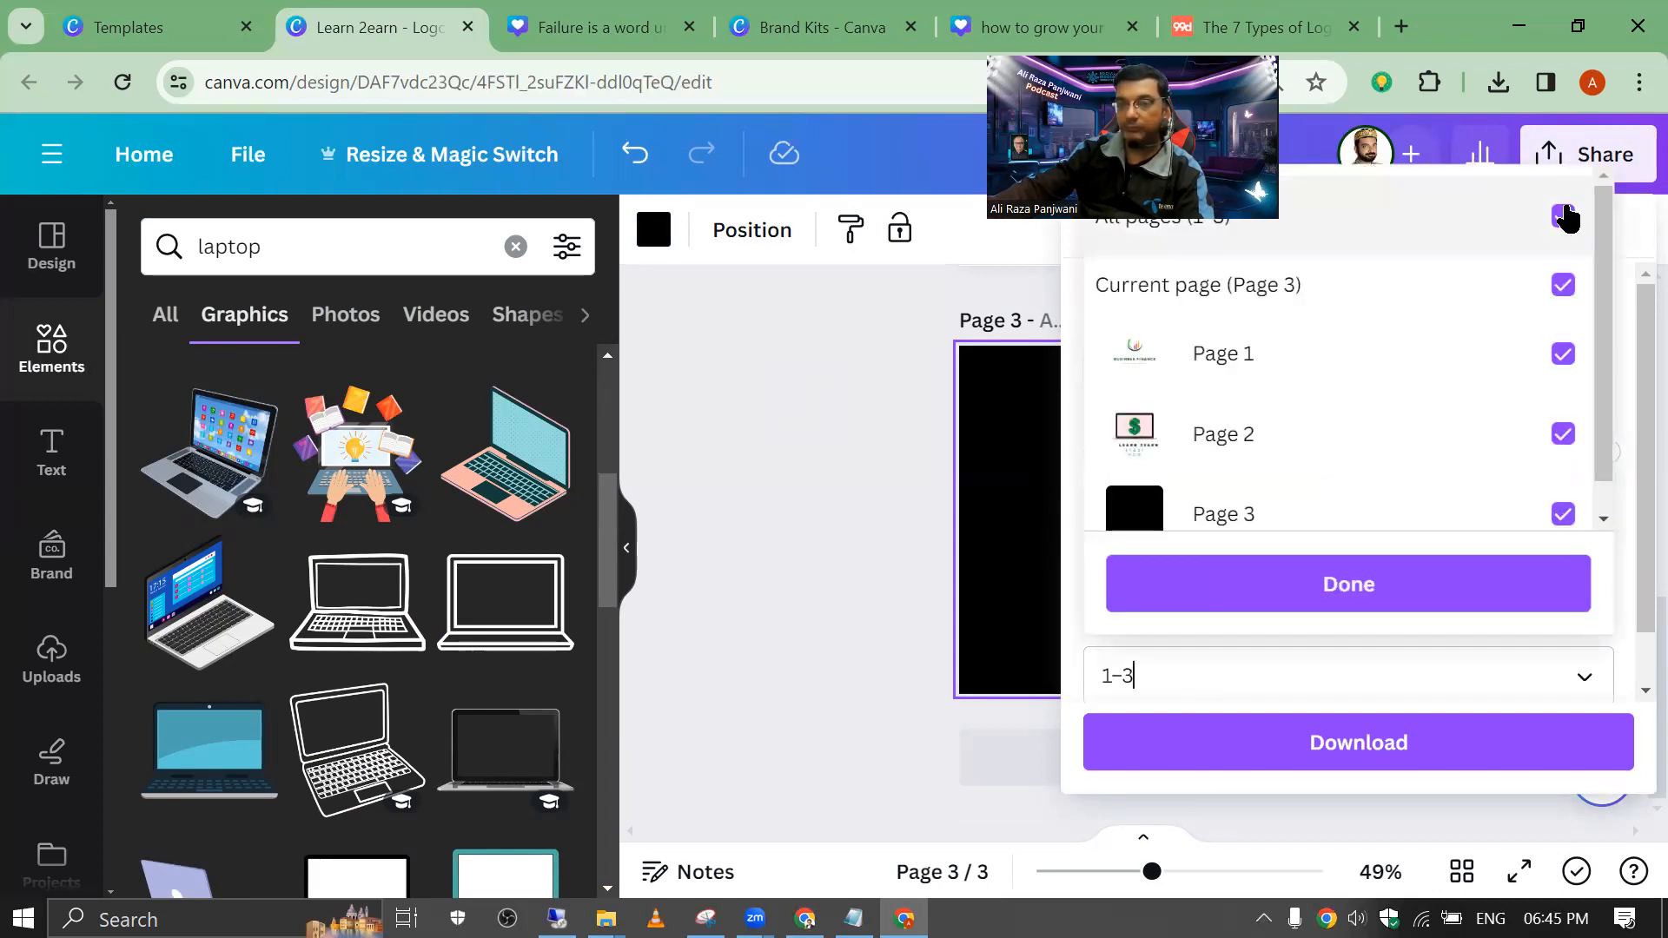
{"action": "left_click", "coordinate": [1564, 216]}
{"action": "left_click", "coordinate": [1563, 434]}
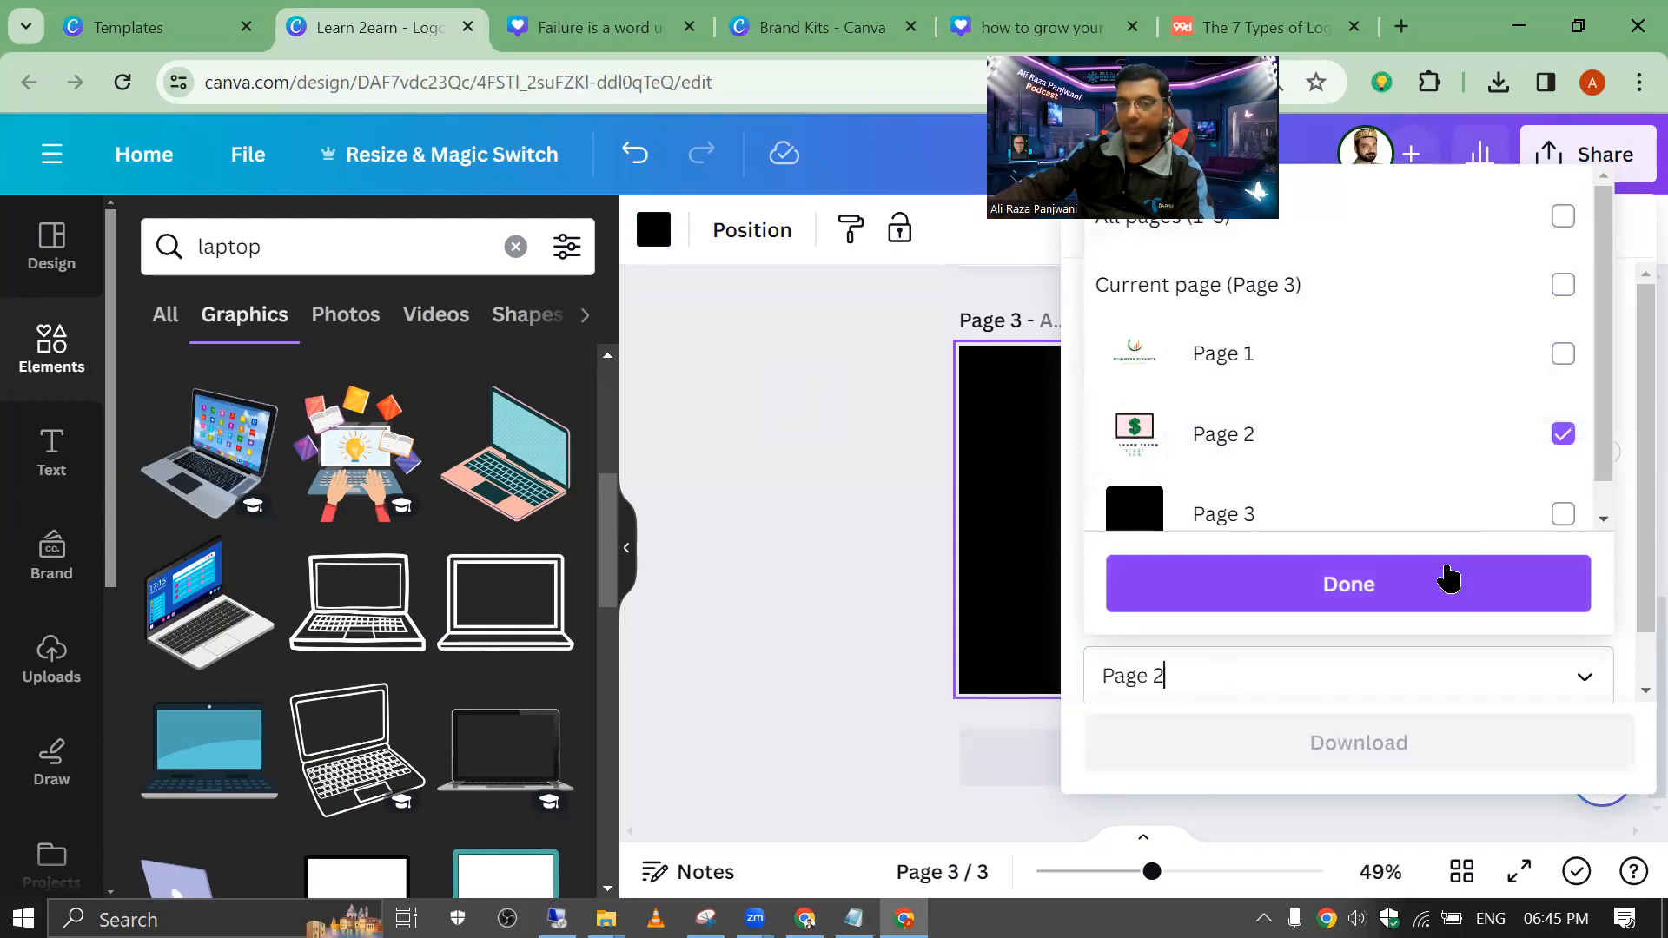
{"action": "left_click", "coordinate": [1448, 580]}
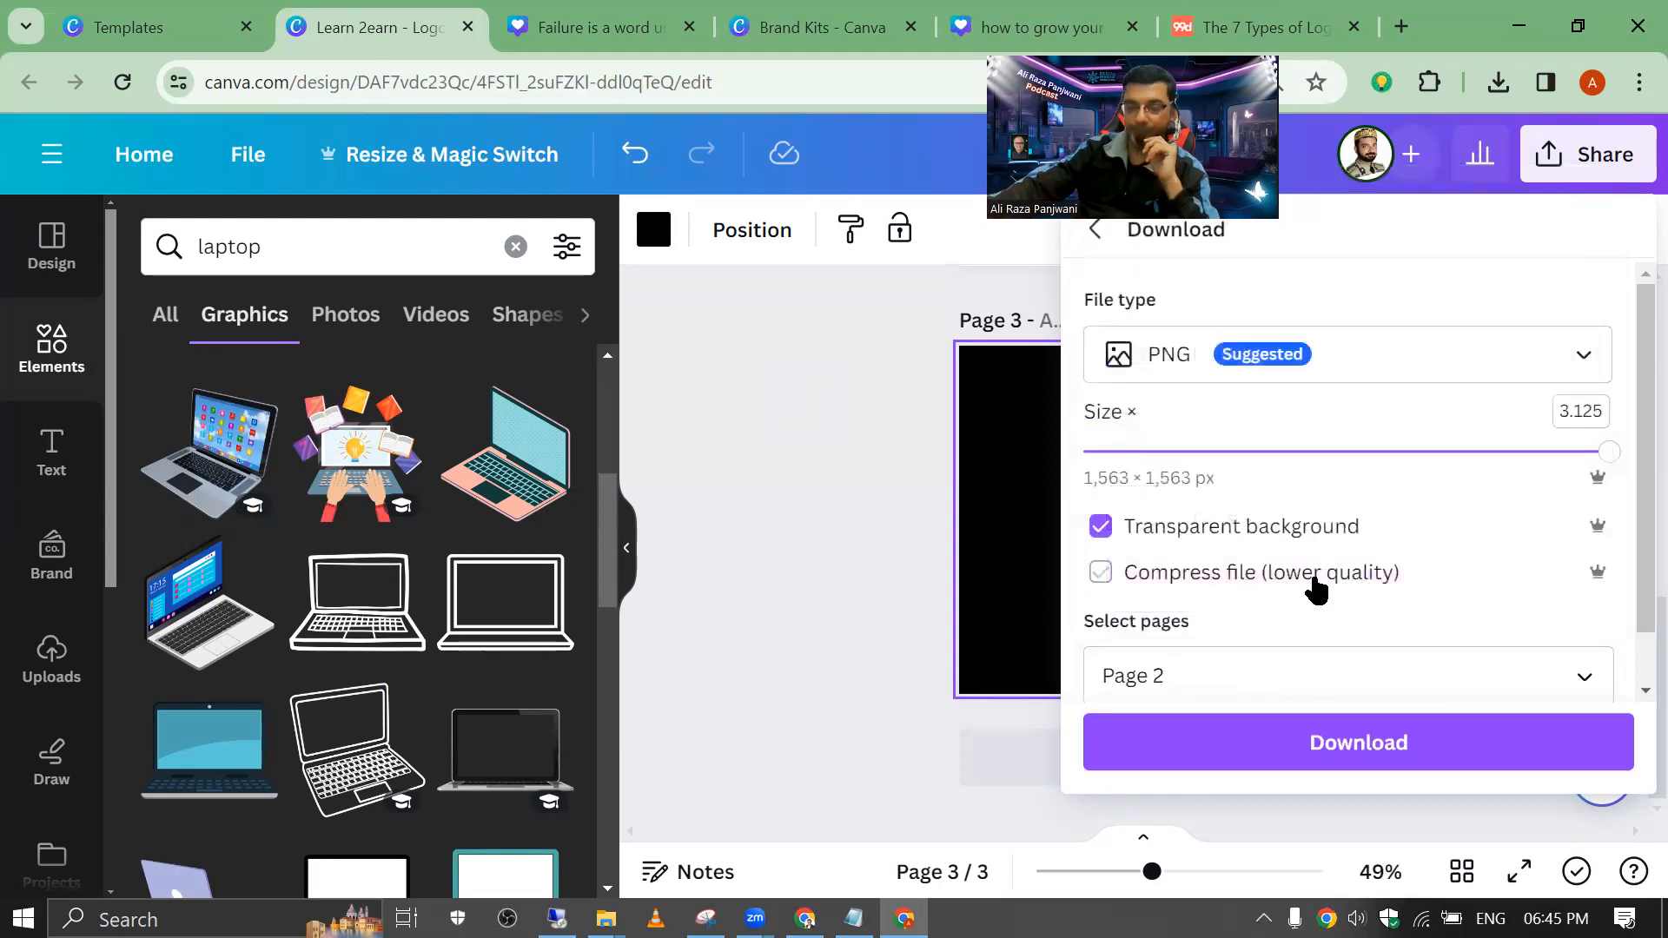
{"action": "left_click", "coordinate": [1357, 742]}
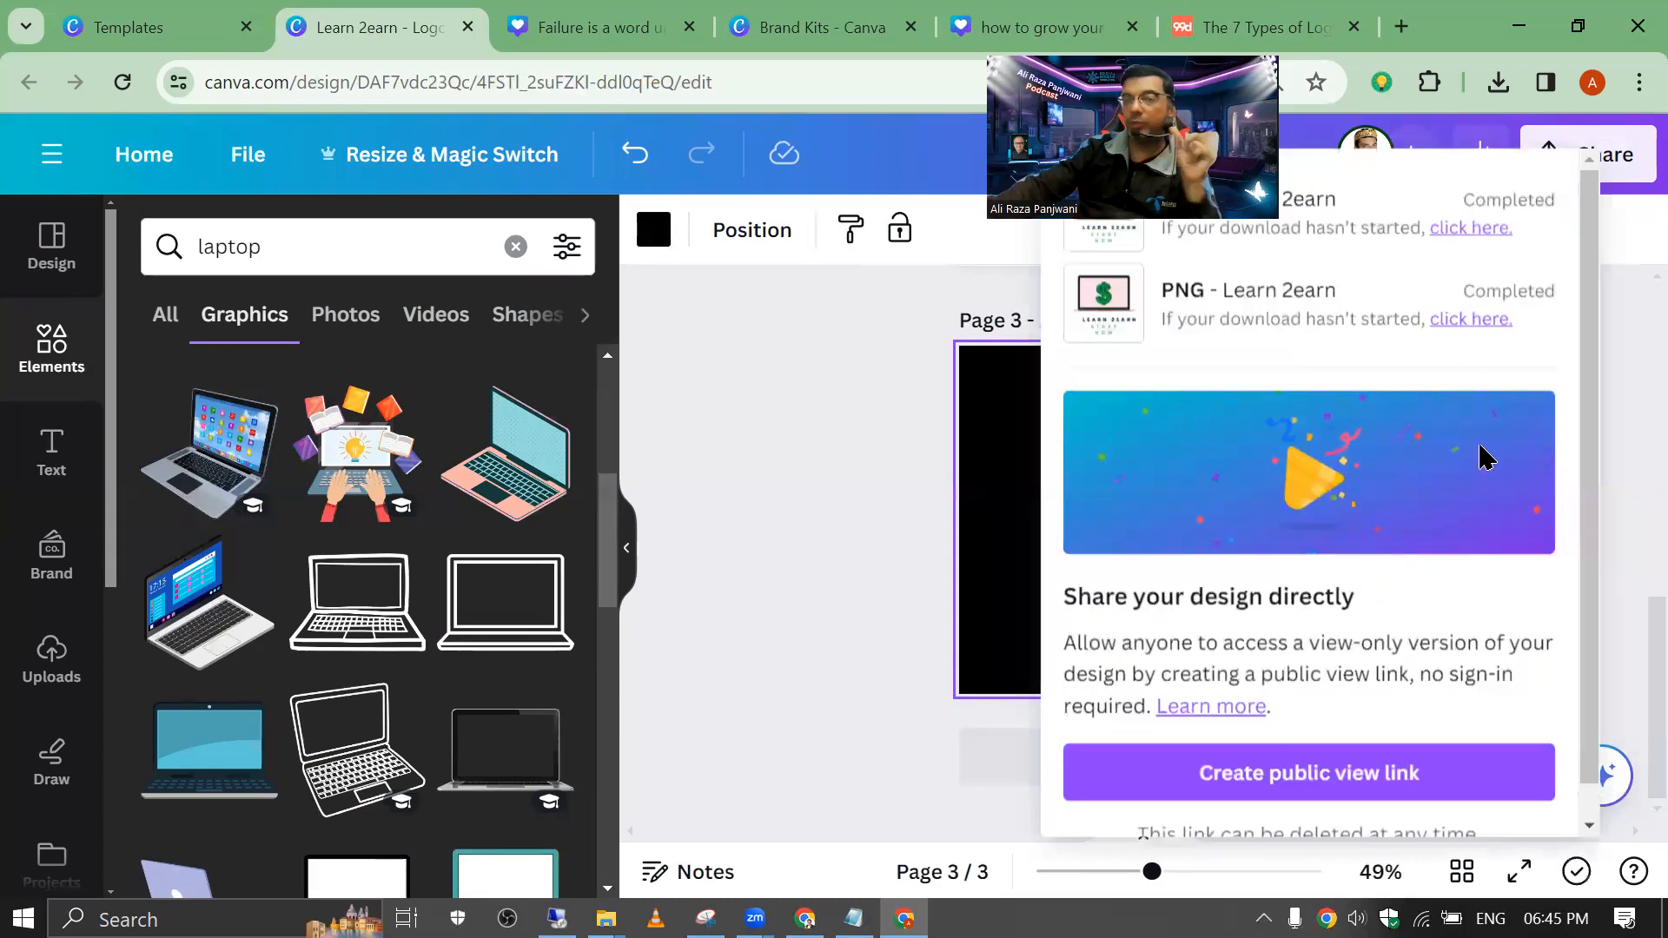
{"action": "left_click", "coordinate": [1493, 87]}
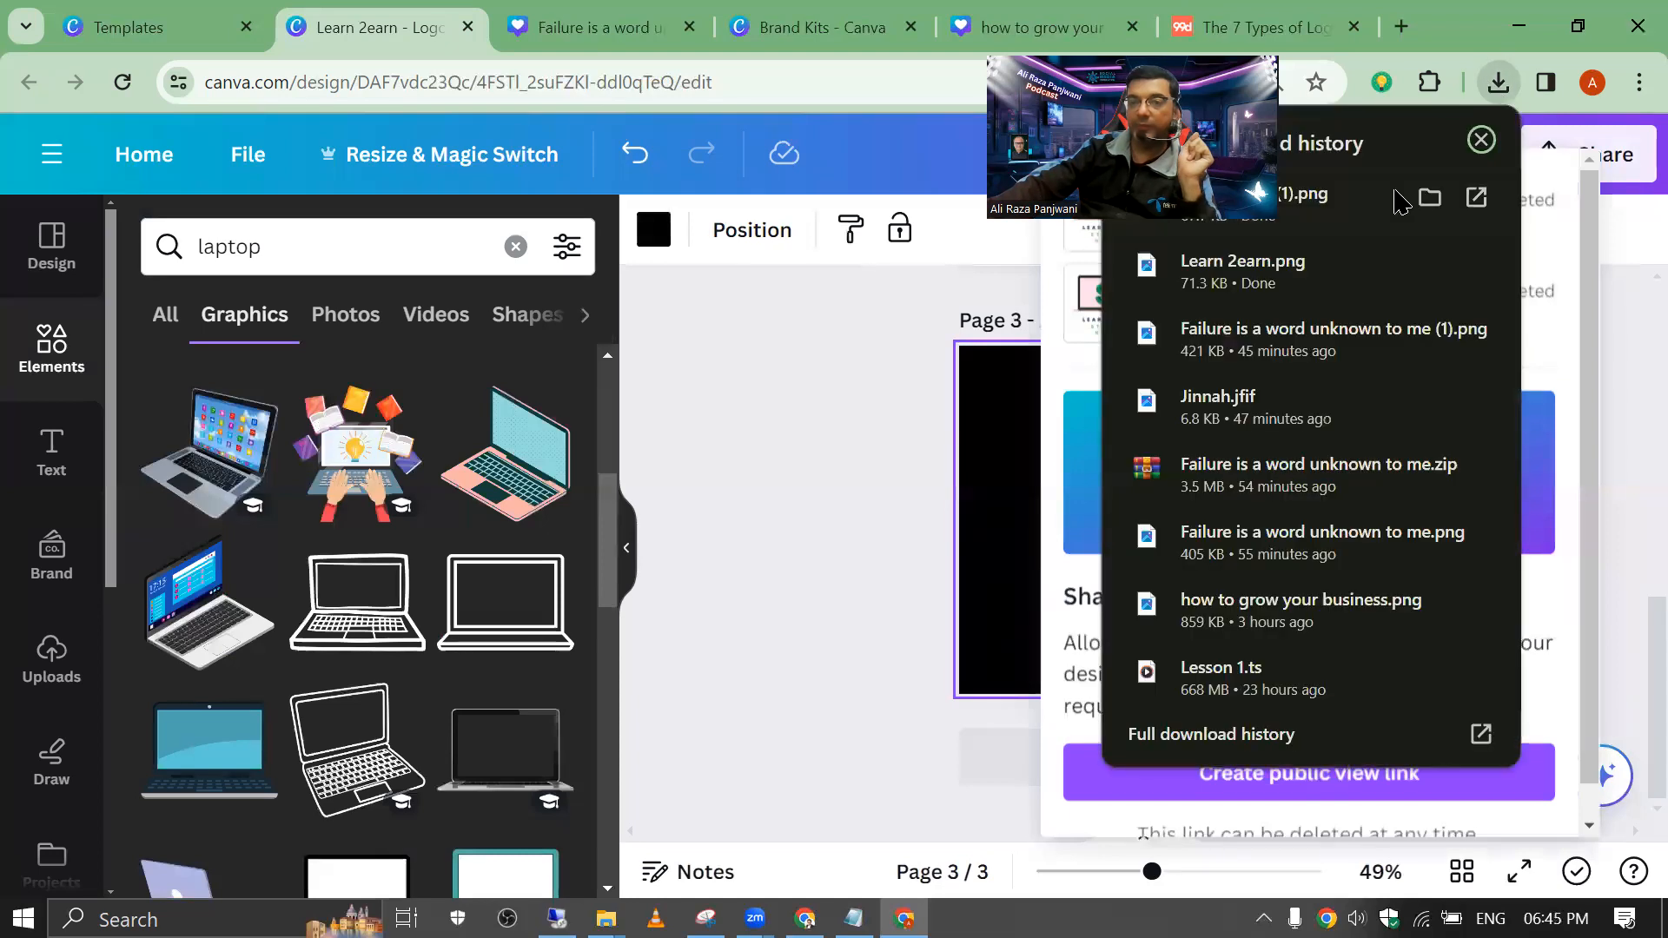
{"action": "left_click", "coordinate": [1360, 199]}
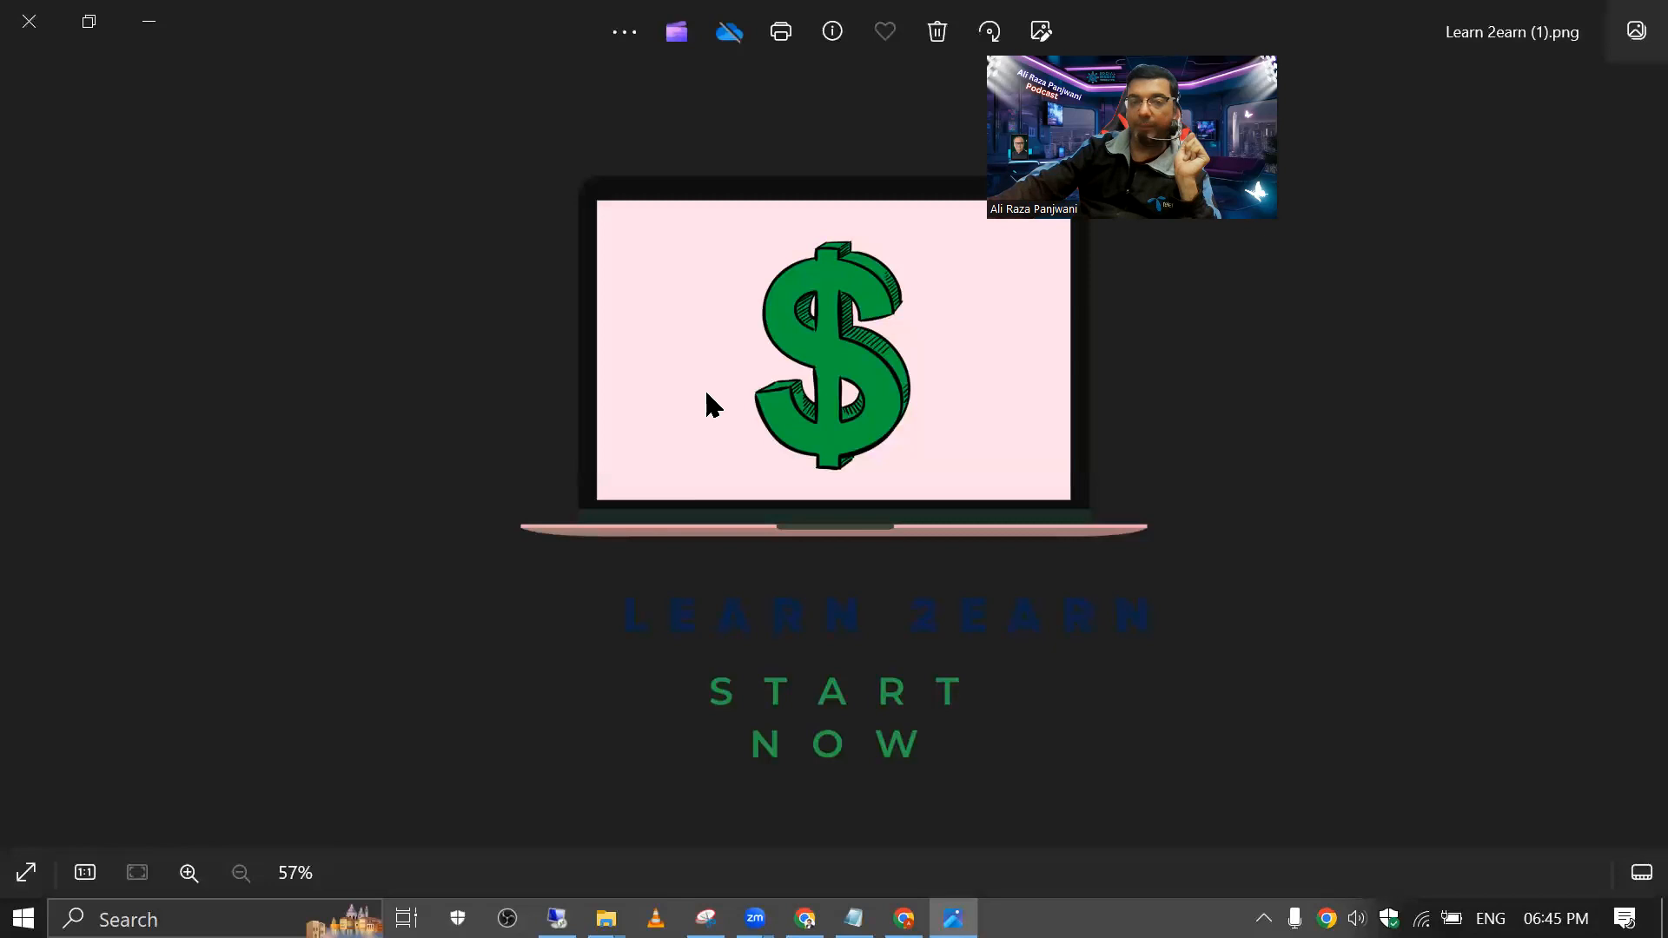
{"action": "scroll", "coordinate": [808, 571], "scroll_direction": "up", "scroll_amount": 4}
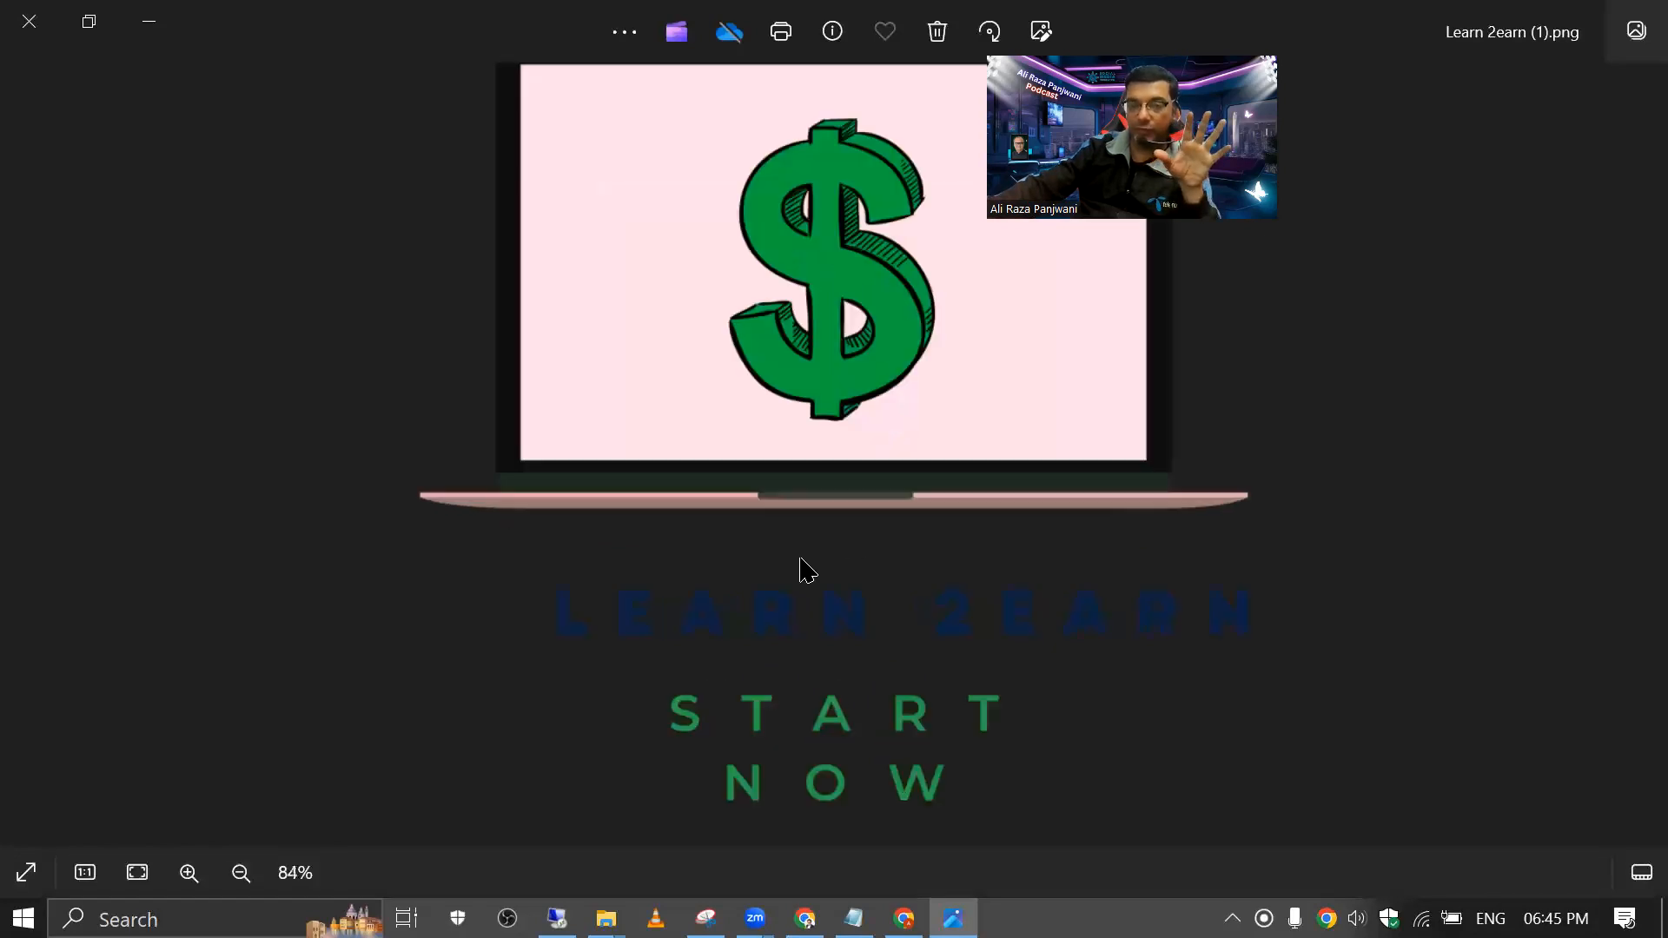
{"action": "scroll", "coordinate": [808, 570], "scroll_direction": "down", "scroll_amount": 3}
{"action": "scroll", "coordinate": [808, 571], "scroll_direction": "down", "scroll_amount": 2}
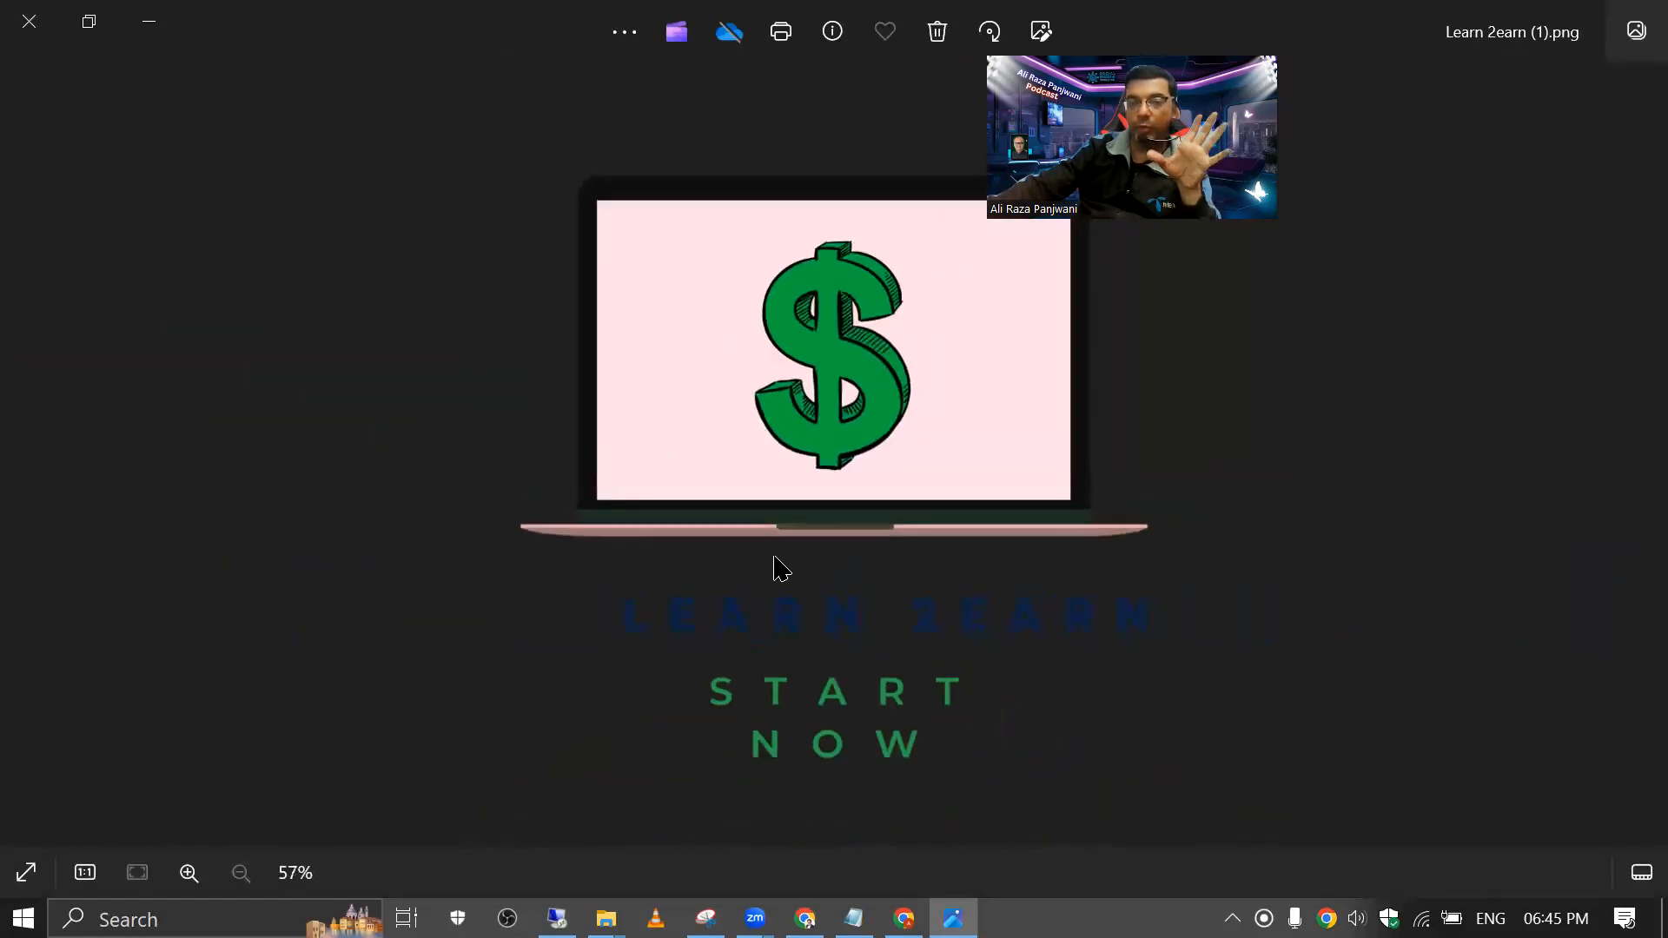
{"action": "left_click", "coordinate": [28, 21]}
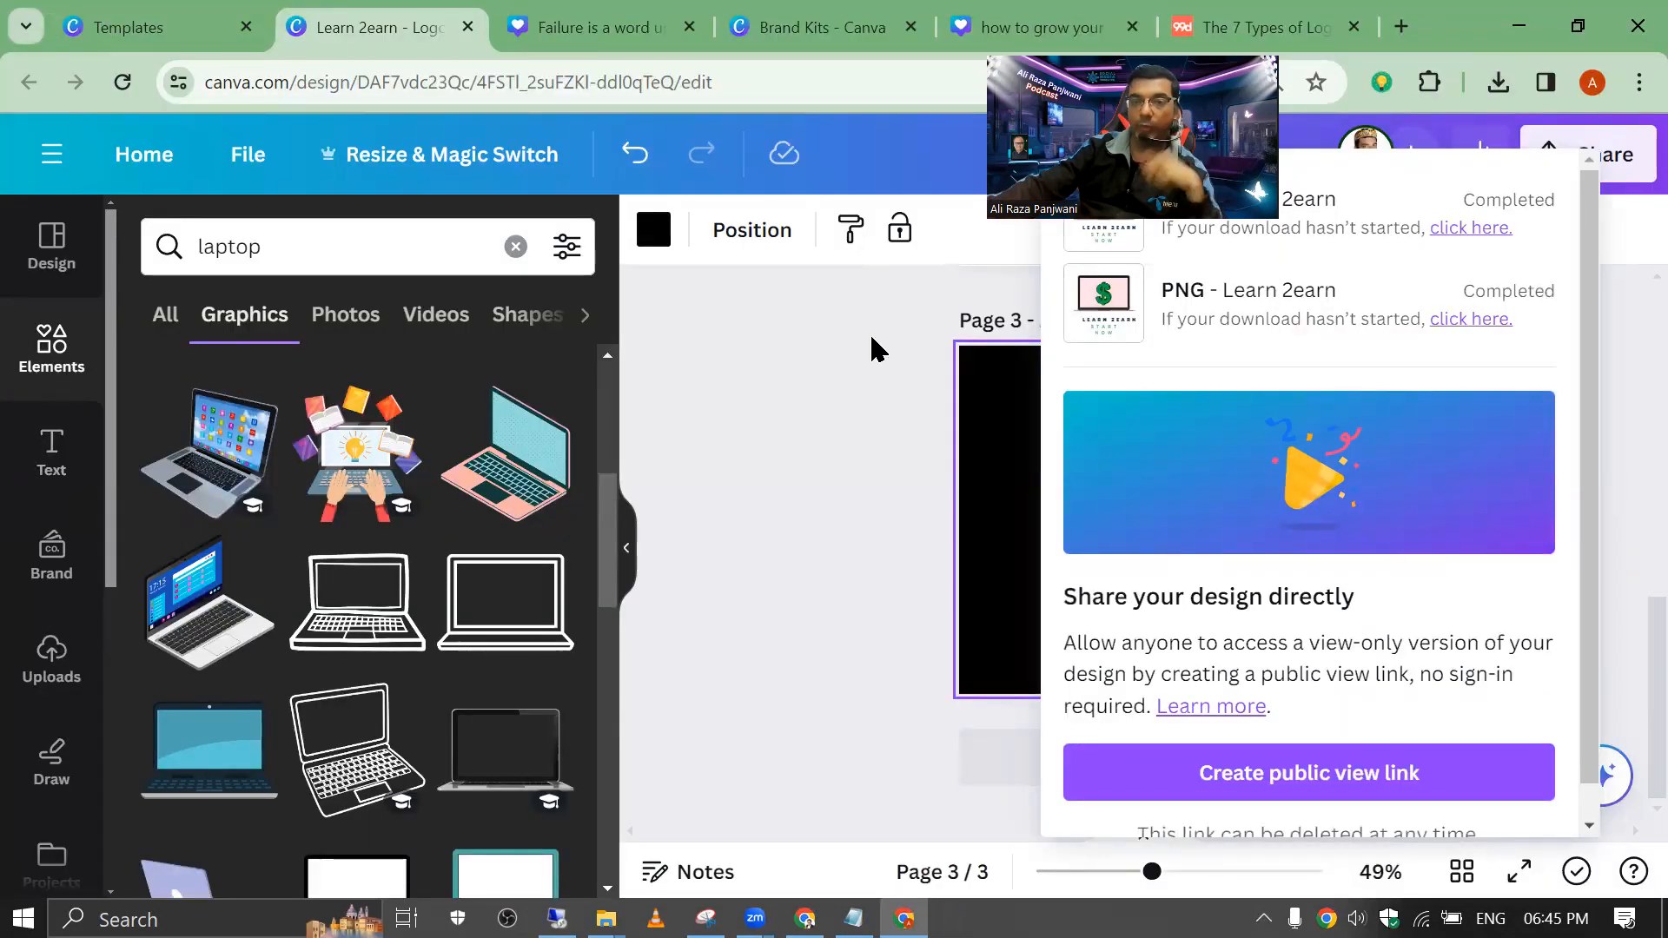
Step: Upload the downloaded Learn 2earn PNG and place it on page 3's black background
{"action": "left_click", "coordinate": [1495, 83]}
{"action": "left_click_drag", "start_coordinate": [1348, 212], "coordinate": [320, 419]}
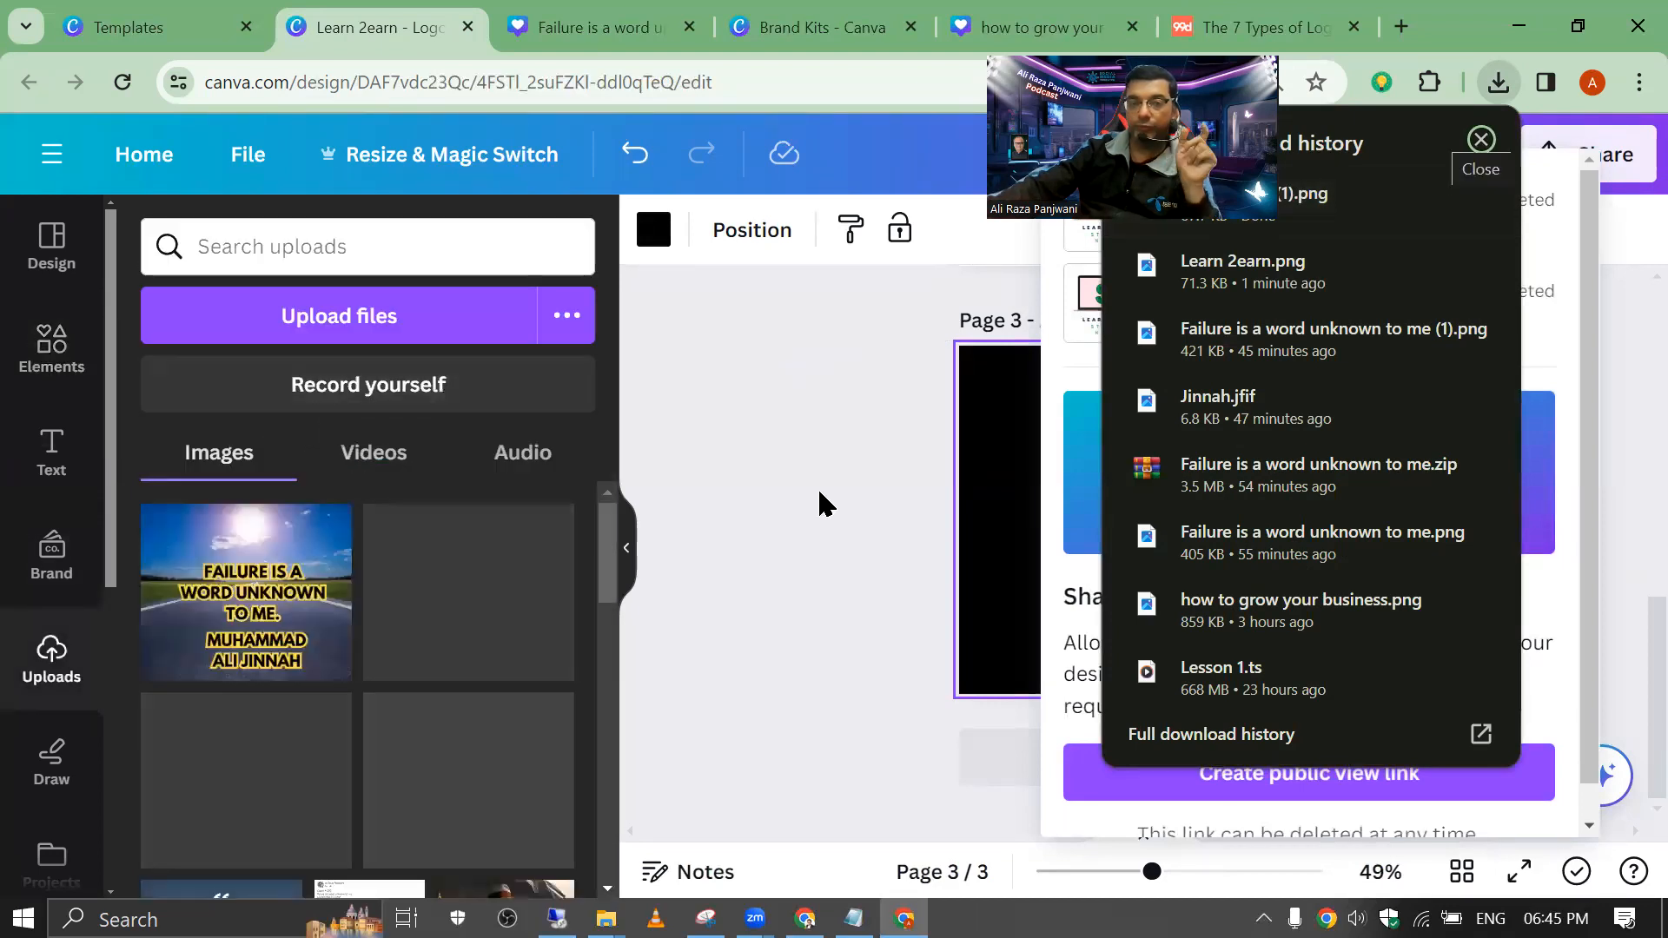
{"action": "left_click", "coordinate": [830, 486]}
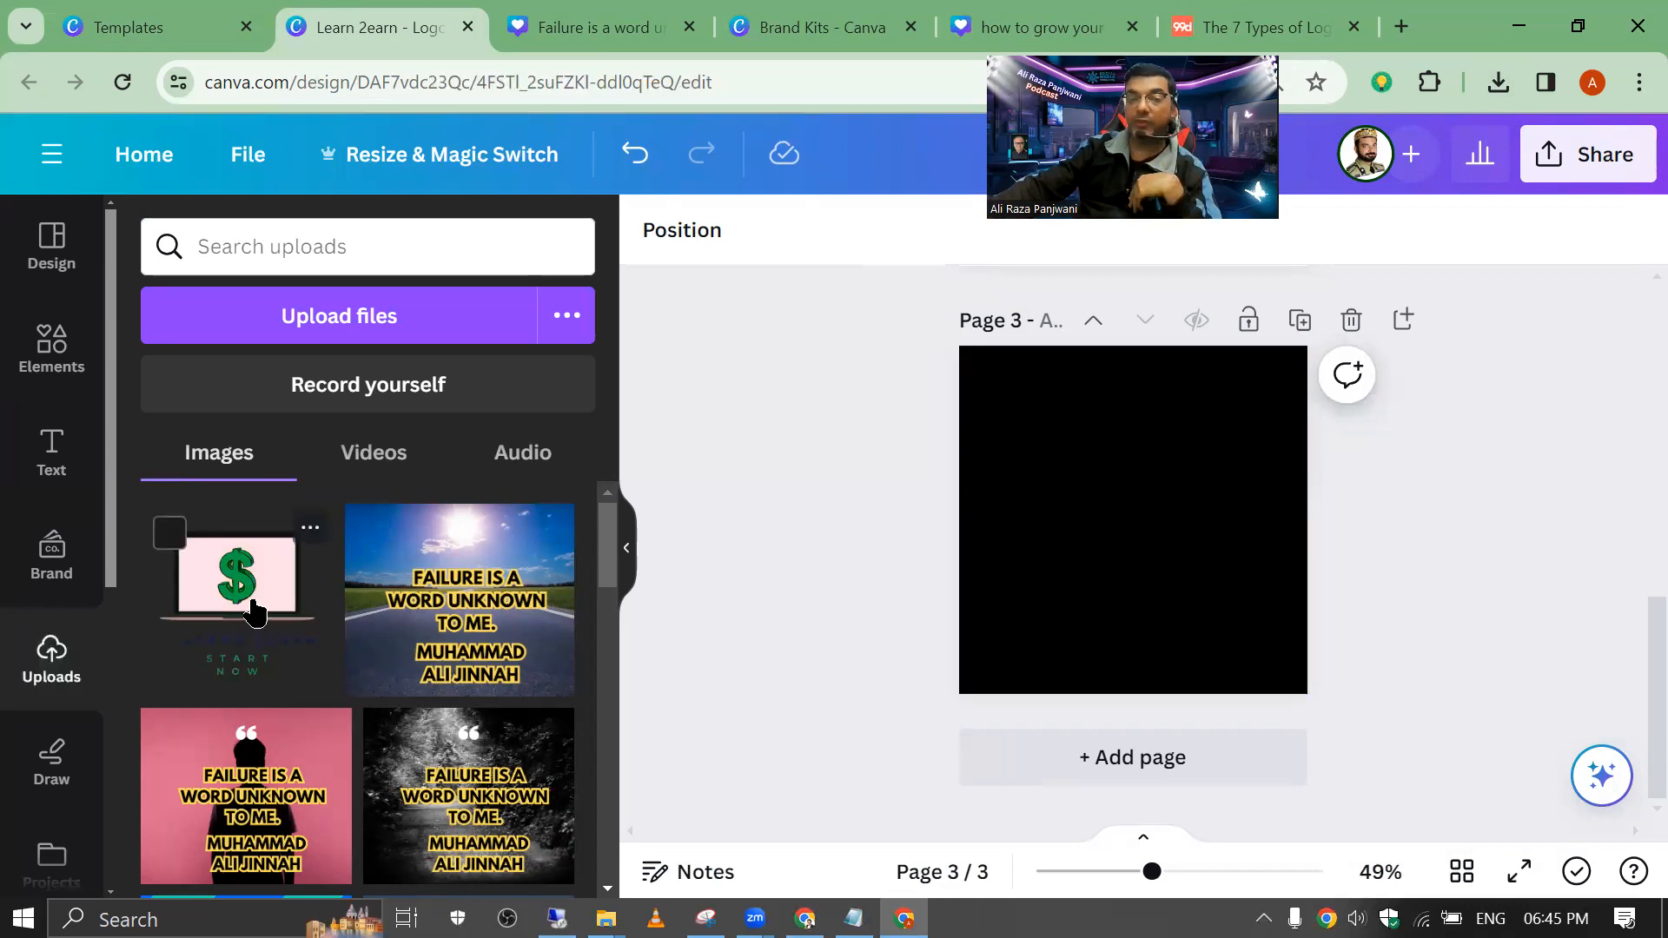
{"action": "left_click", "coordinate": [254, 613]}
{"action": "left_click", "coordinate": [947, 484]}
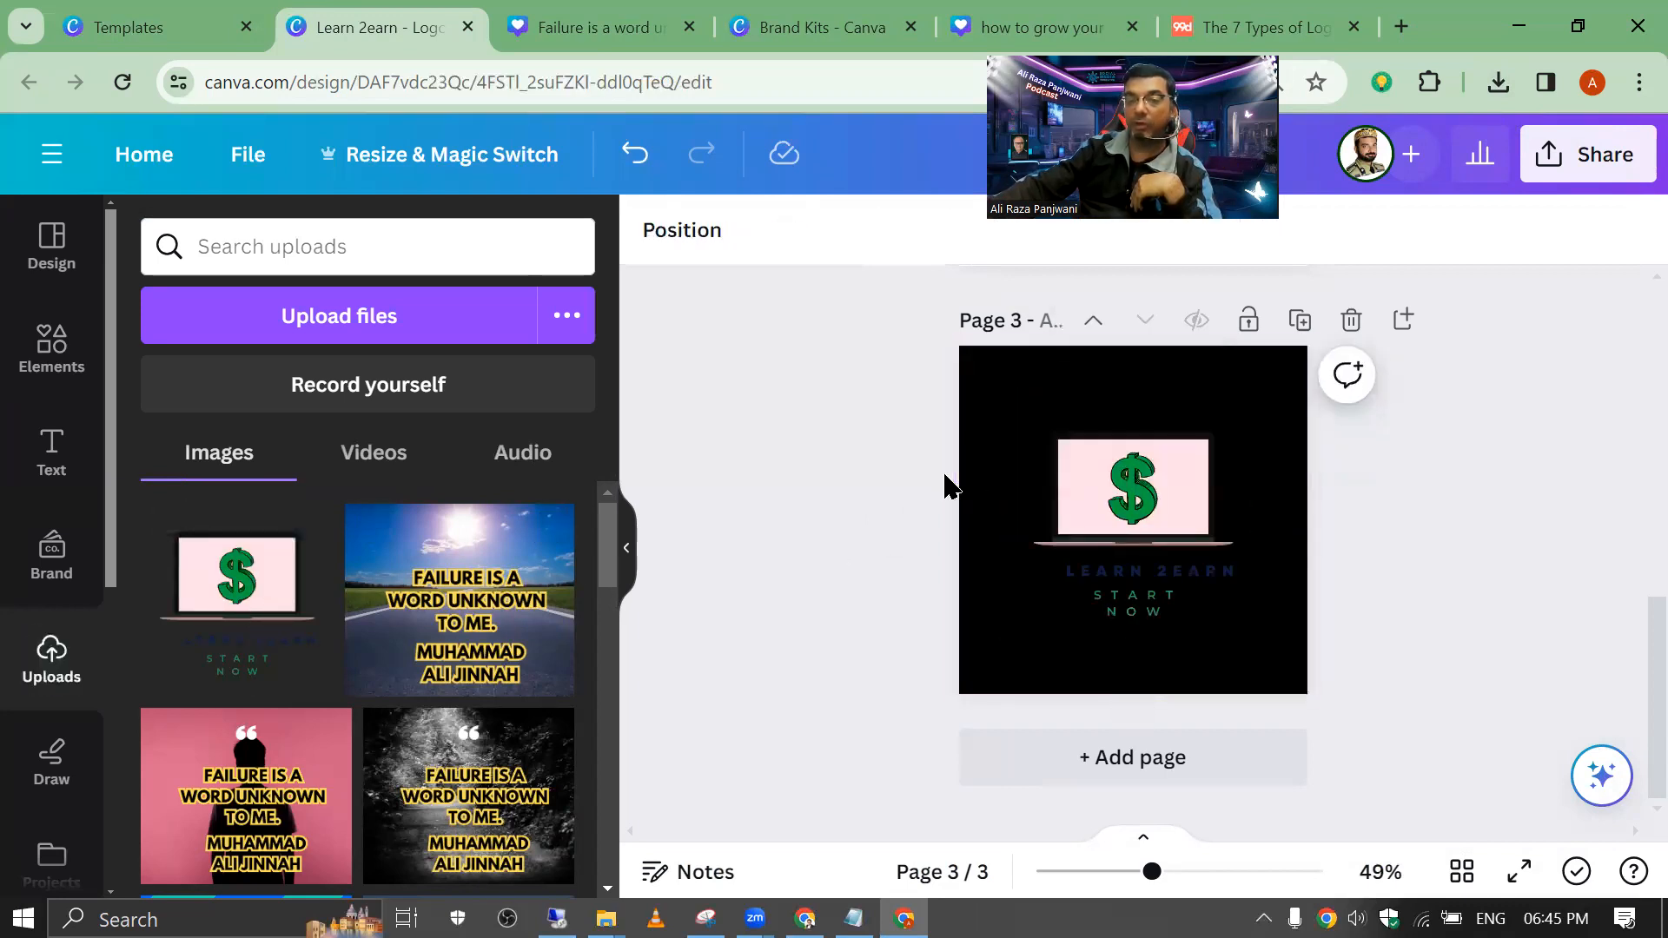
{"action": "left_click", "coordinate": [985, 404]}
{"action": "left_click", "coordinate": [659, 250]}
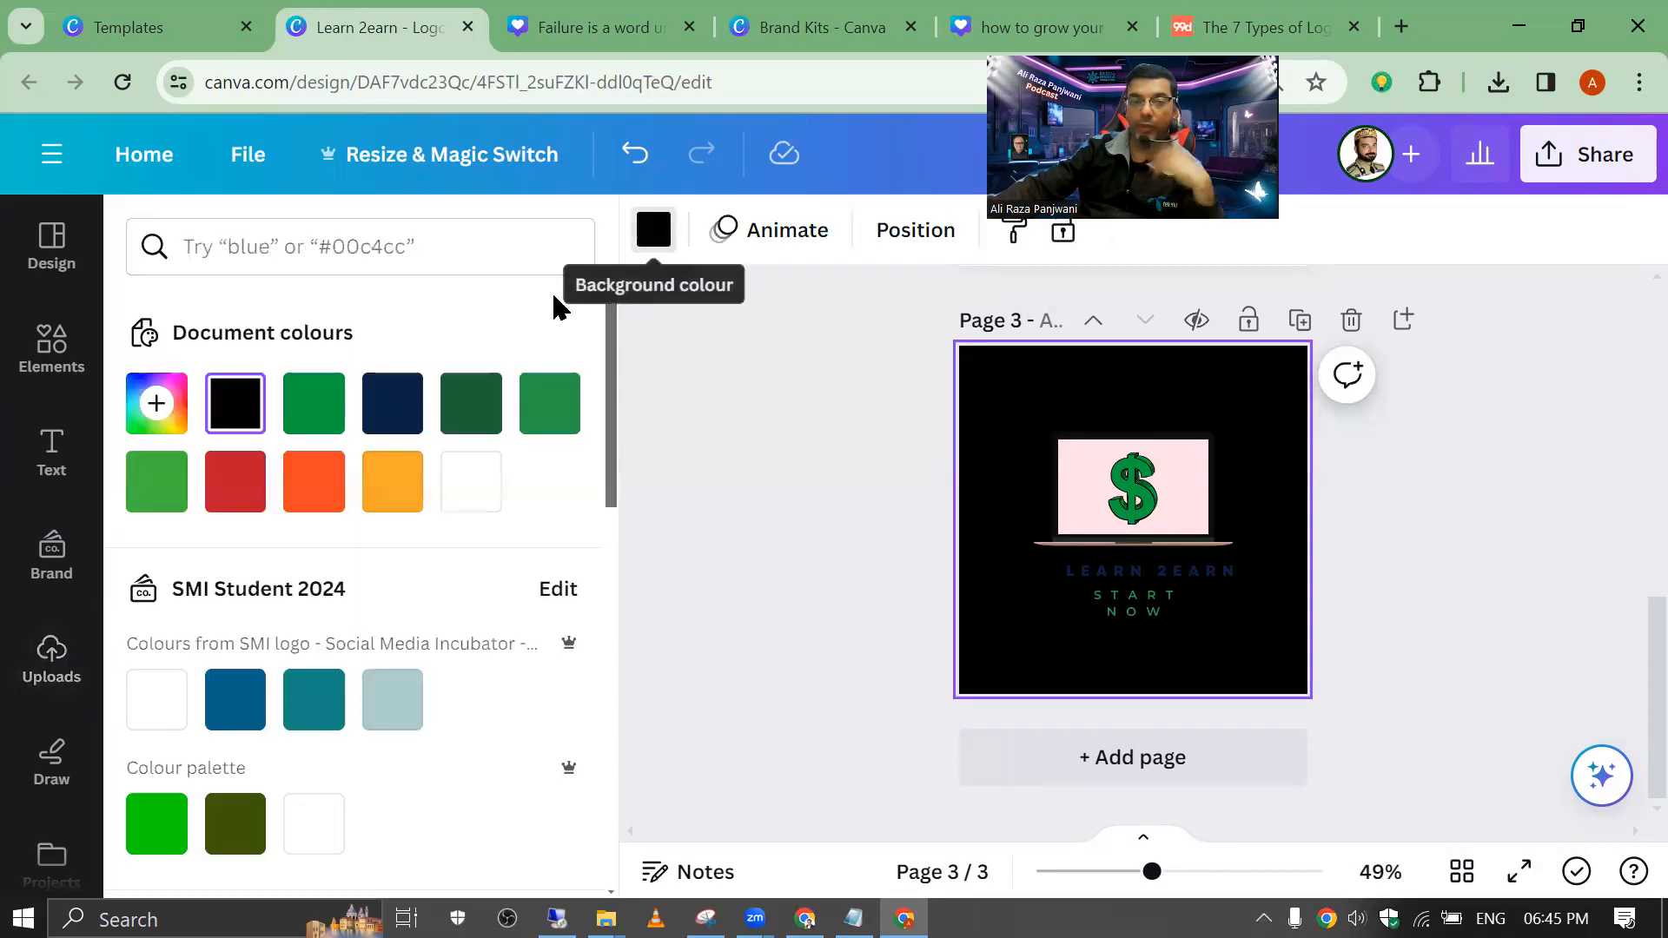
Step: Try several colours and gradients, settling on a silver gradient for page 3's background
{"action": "left_click", "coordinate": [317, 416]}
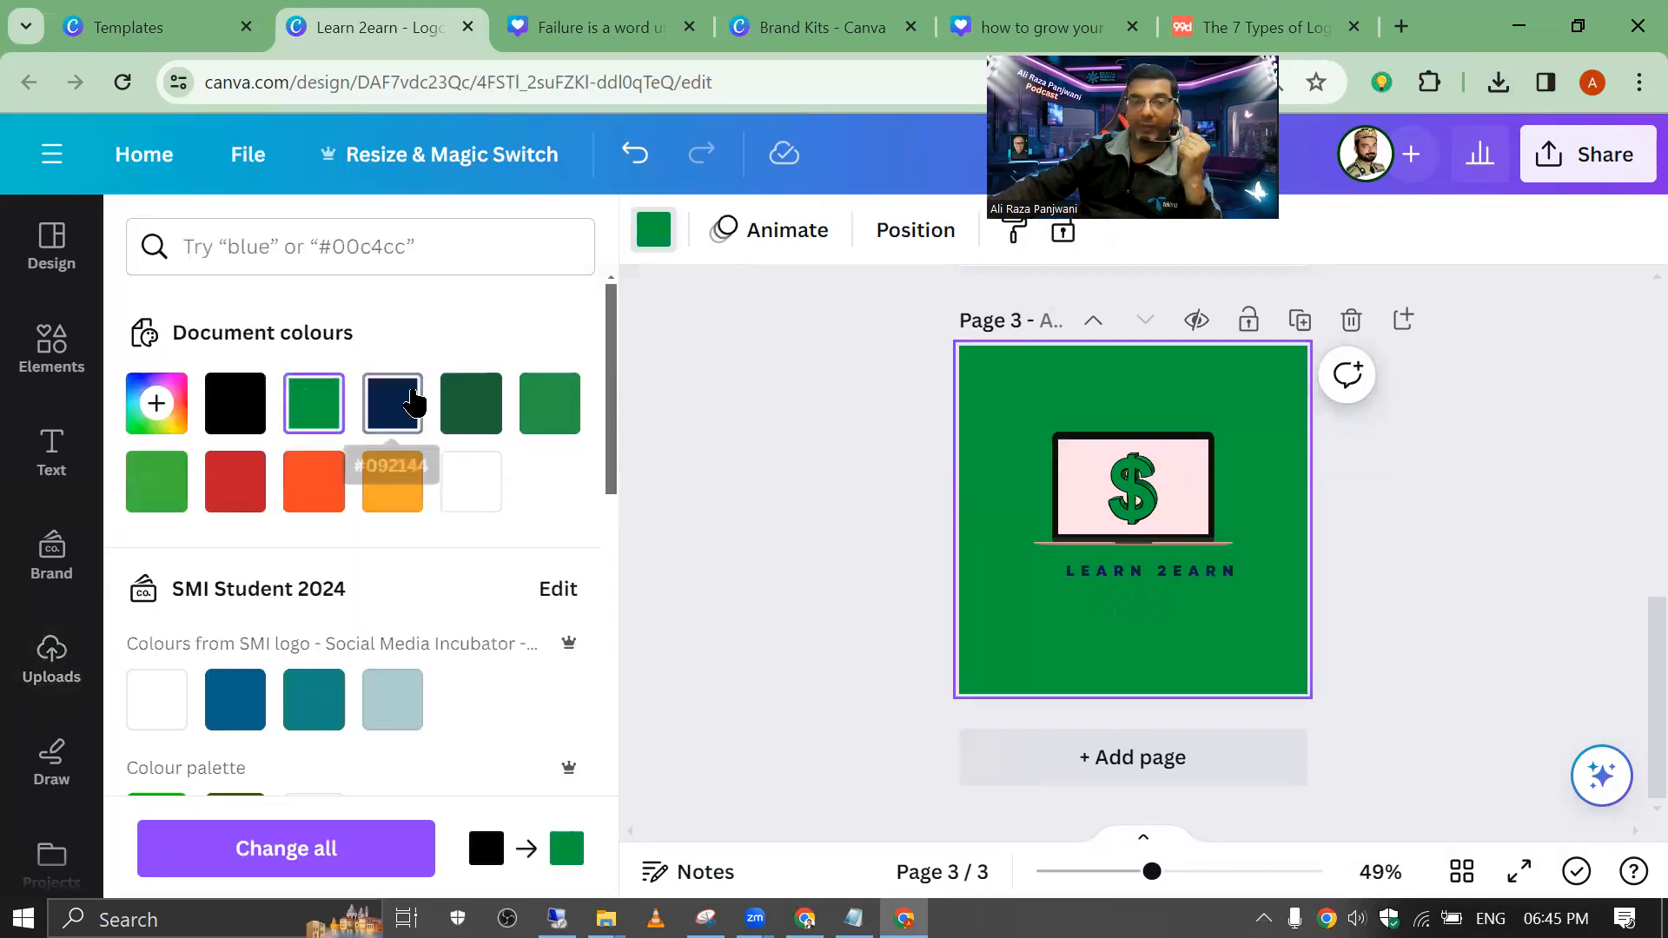
{"action": "left_click", "coordinate": [404, 409]}
{"action": "scroll", "coordinate": [354, 559], "scroll_direction": "down", "scroll_amount": 8}
{"action": "left_click", "coordinate": [392, 612]}
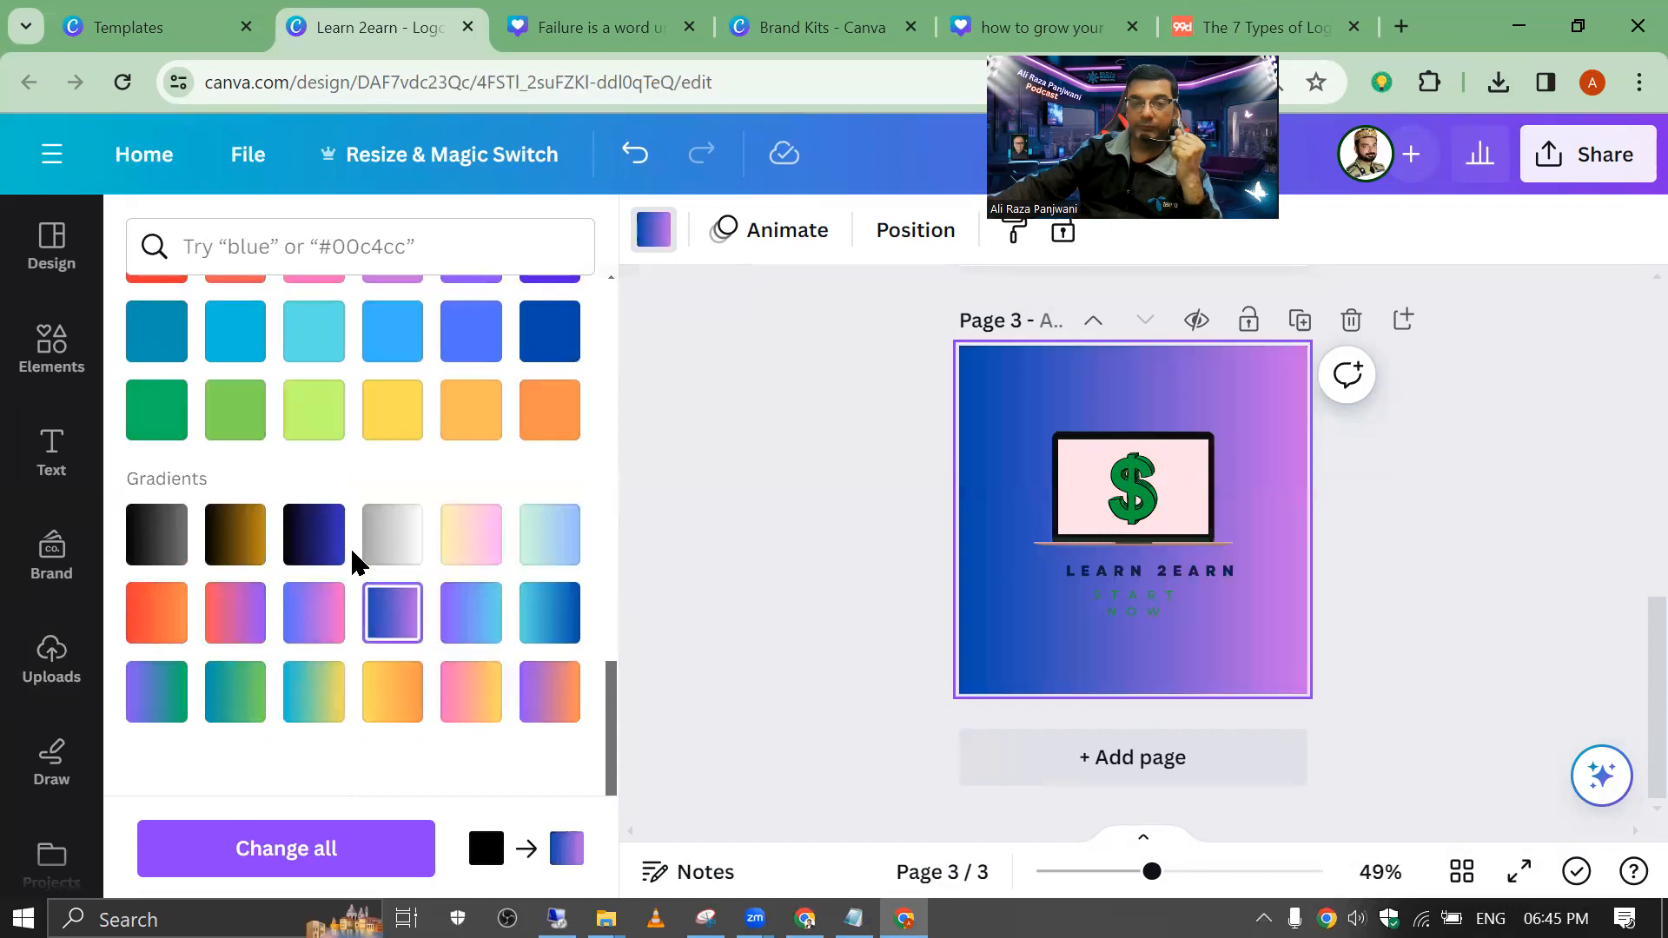
{"action": "left_click", "coordinate": [392, 691]}
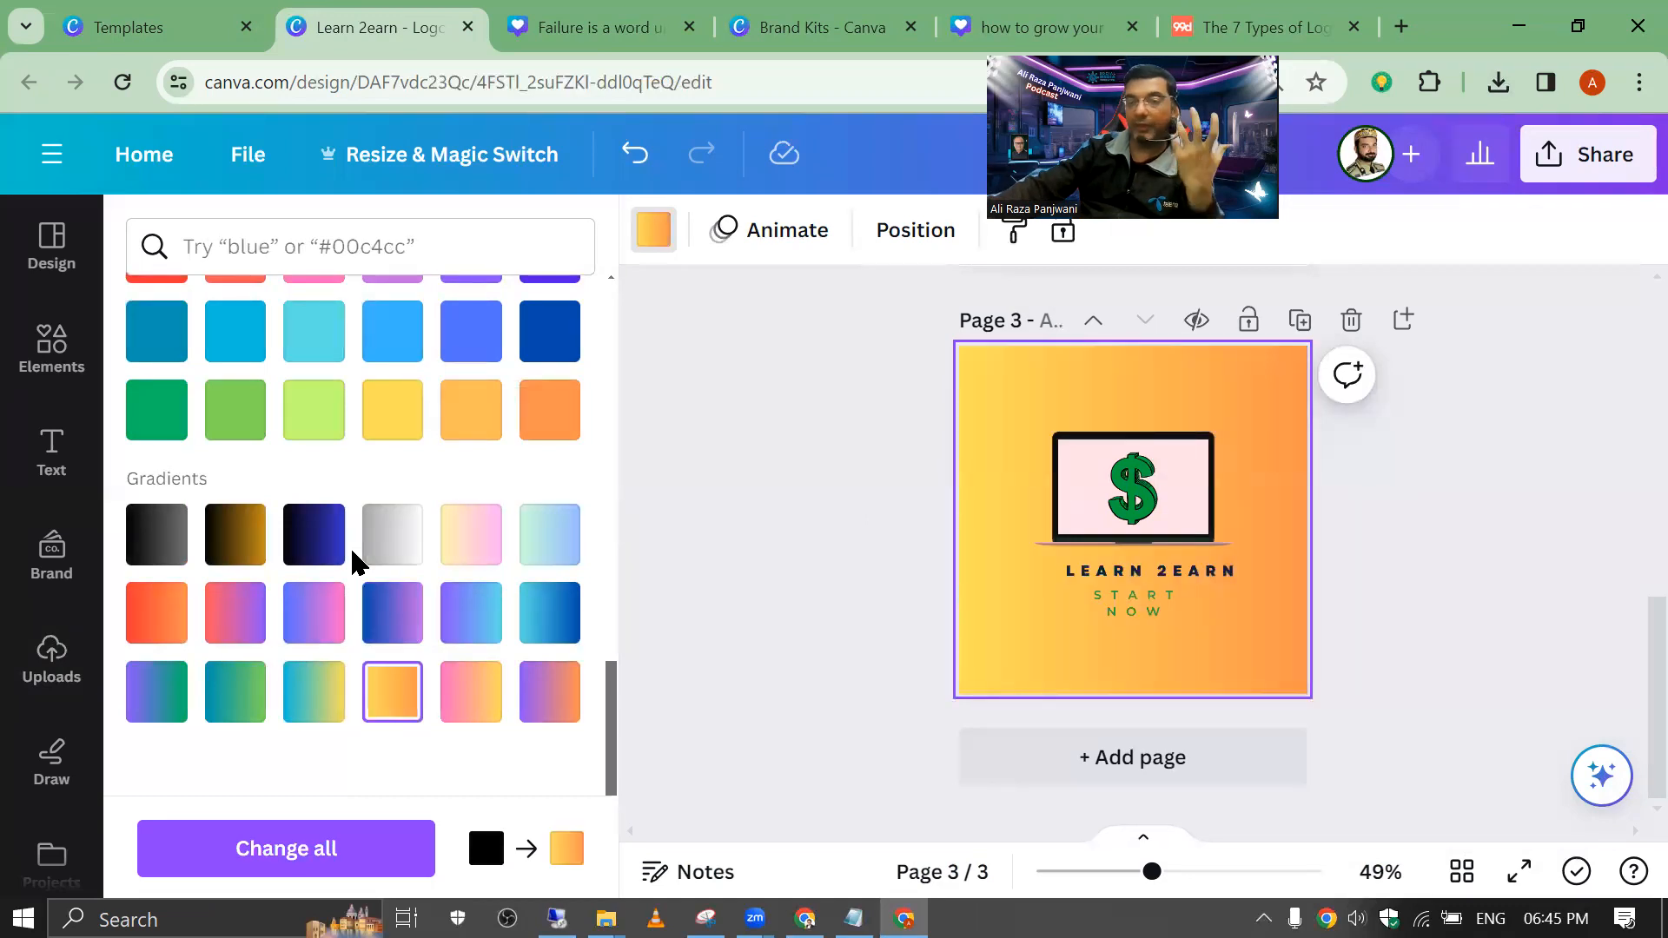
{"action": "left_click", "coordinate": [471, 613]}
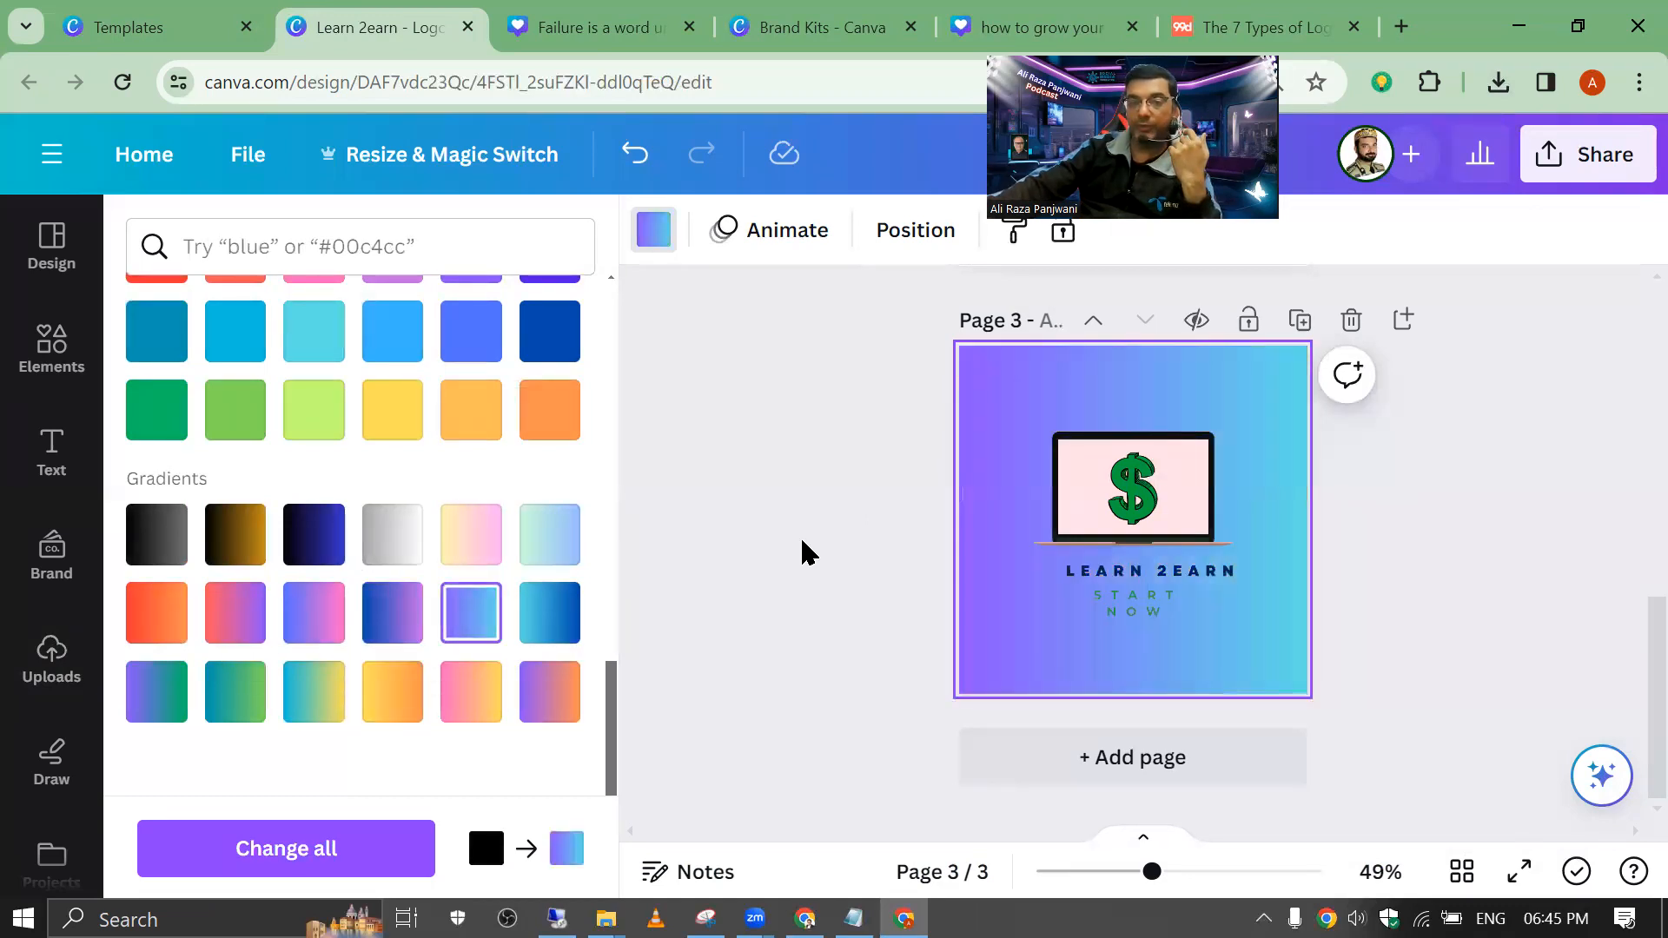
{"action": "left_click", "coordinate": [223, 708]}
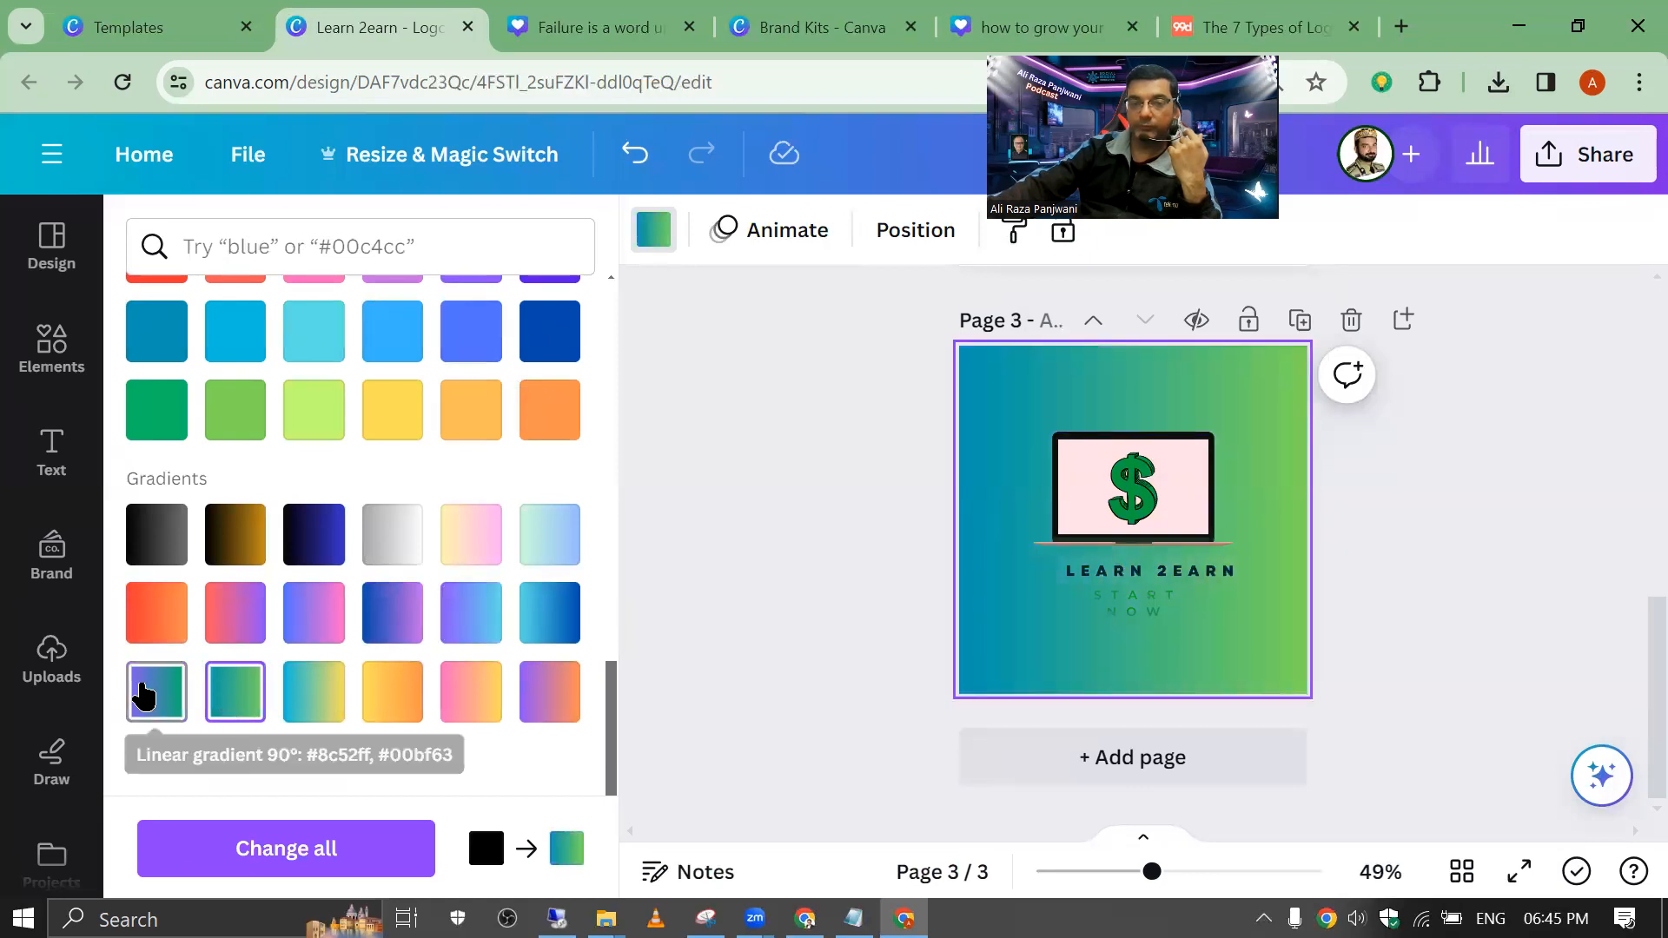
{"action": "left_click", "coordinate": [138, 693]}
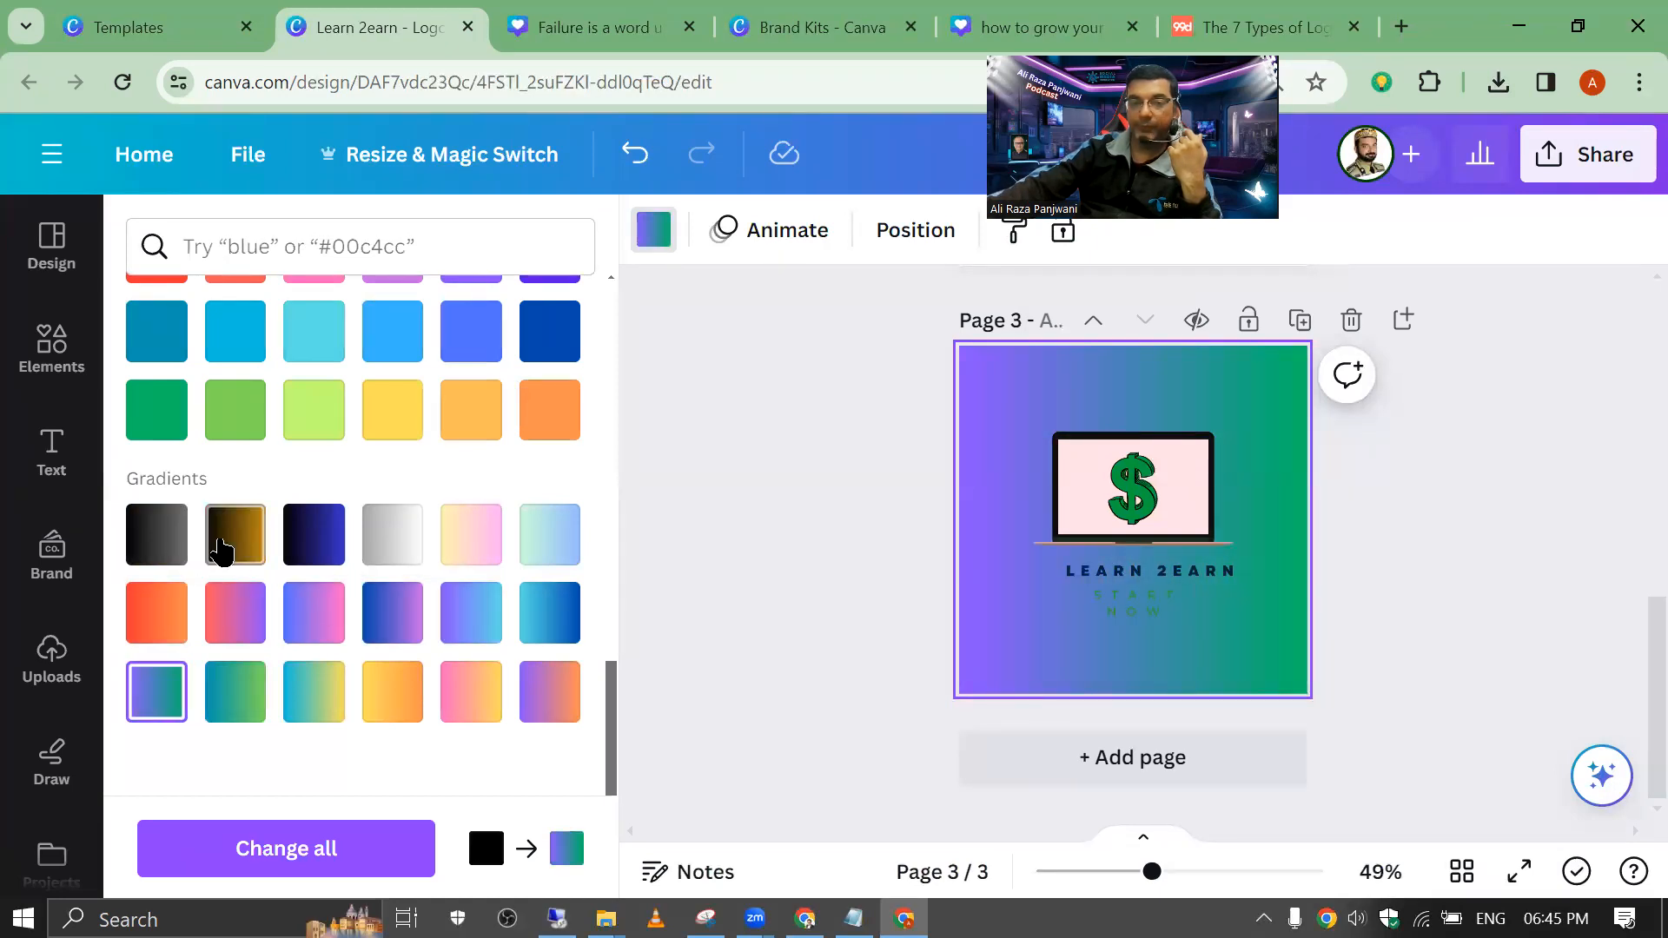
{"action": "left_click", "coordinate": [223, 550]}
{"action": "left_click", "coordinate": [373, 560]}
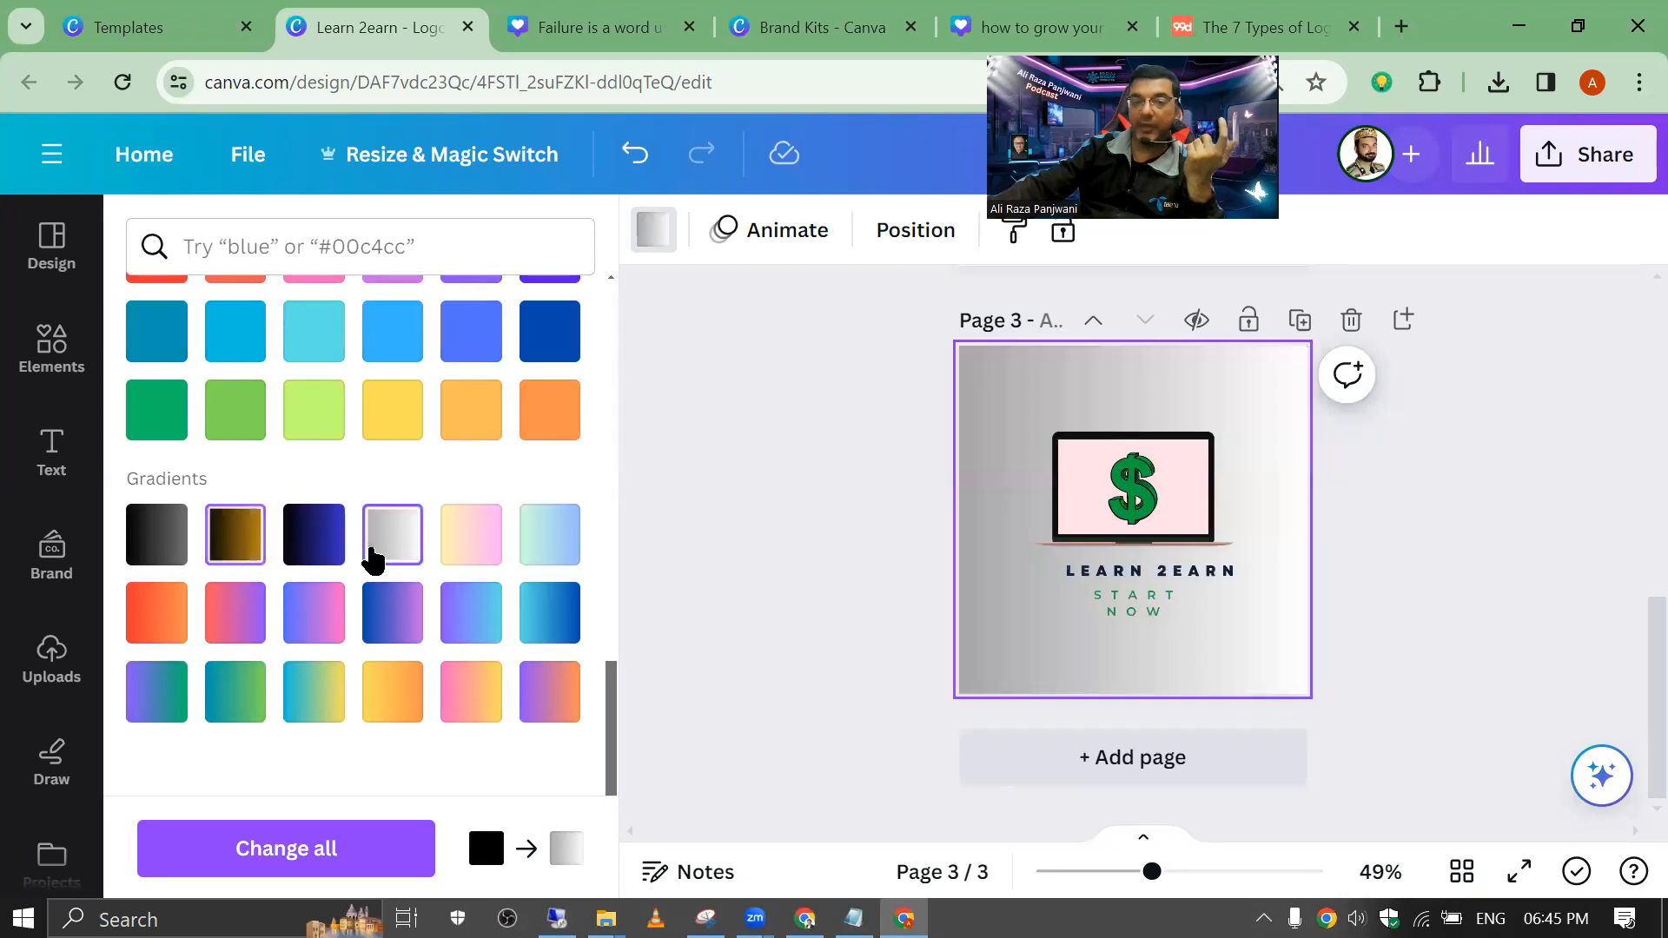
{"action": "left_click", "coordinate": [792, 435]}
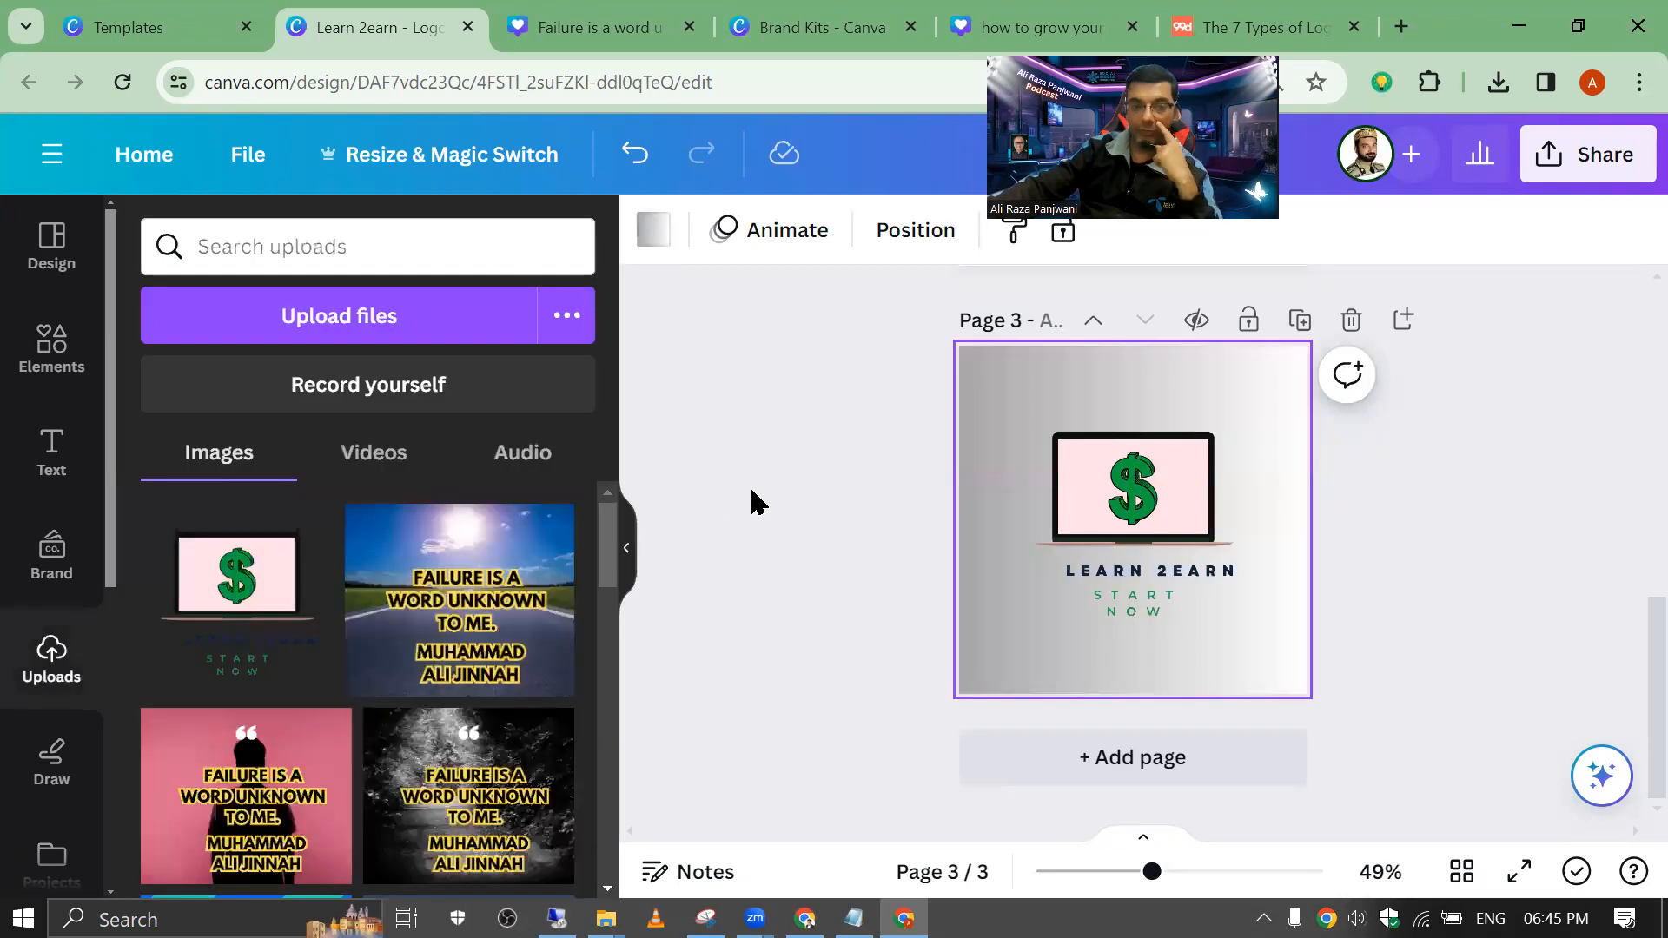
{"action": "left_click", "coordinate": [838, 473]}
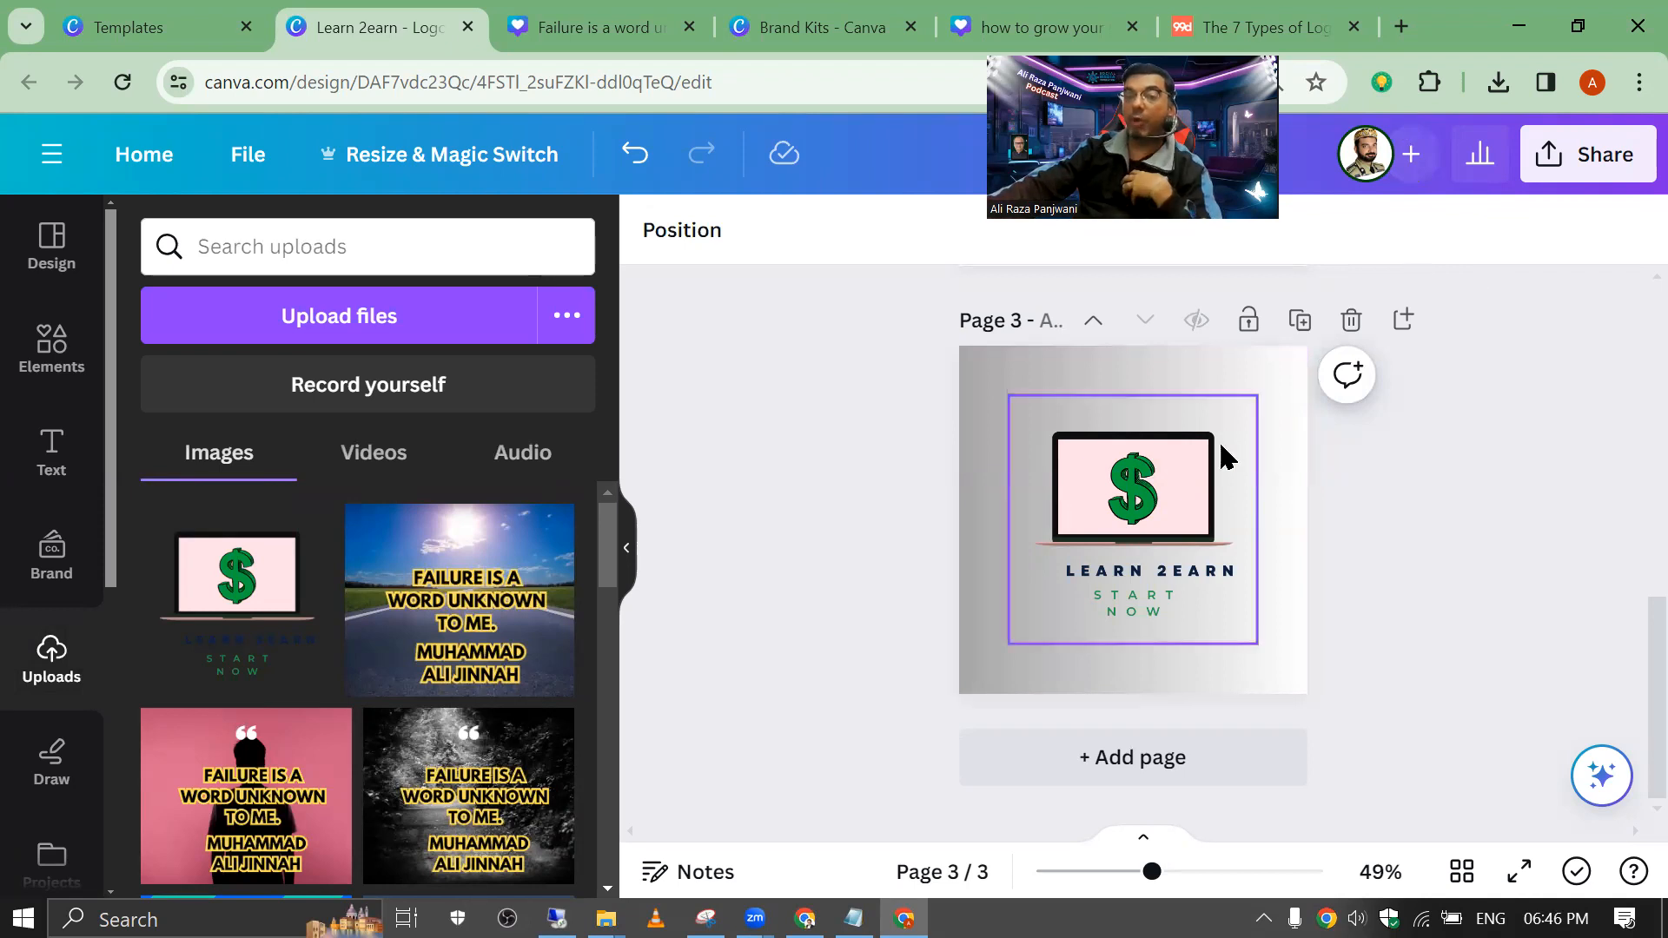
Step: Add blank page 4 and place the uploaded Learn 2earn logo on it
{"action": "key", "text": "ctrl+Return"}
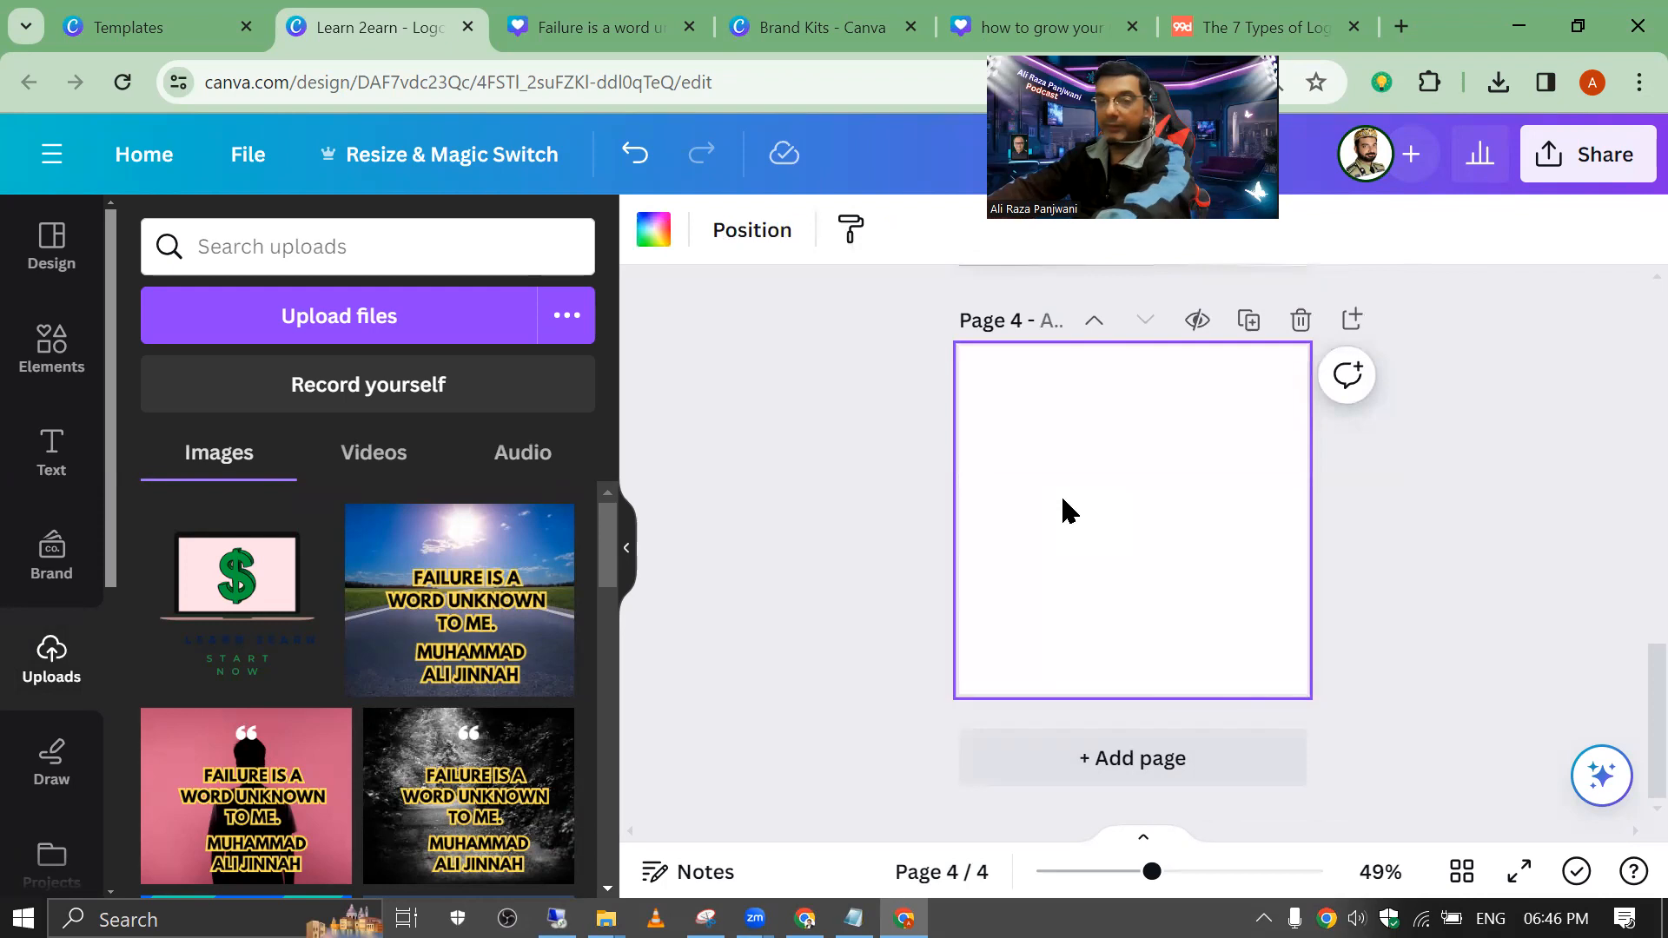
{"action": "left_click", "coordinate": [170, 532]}
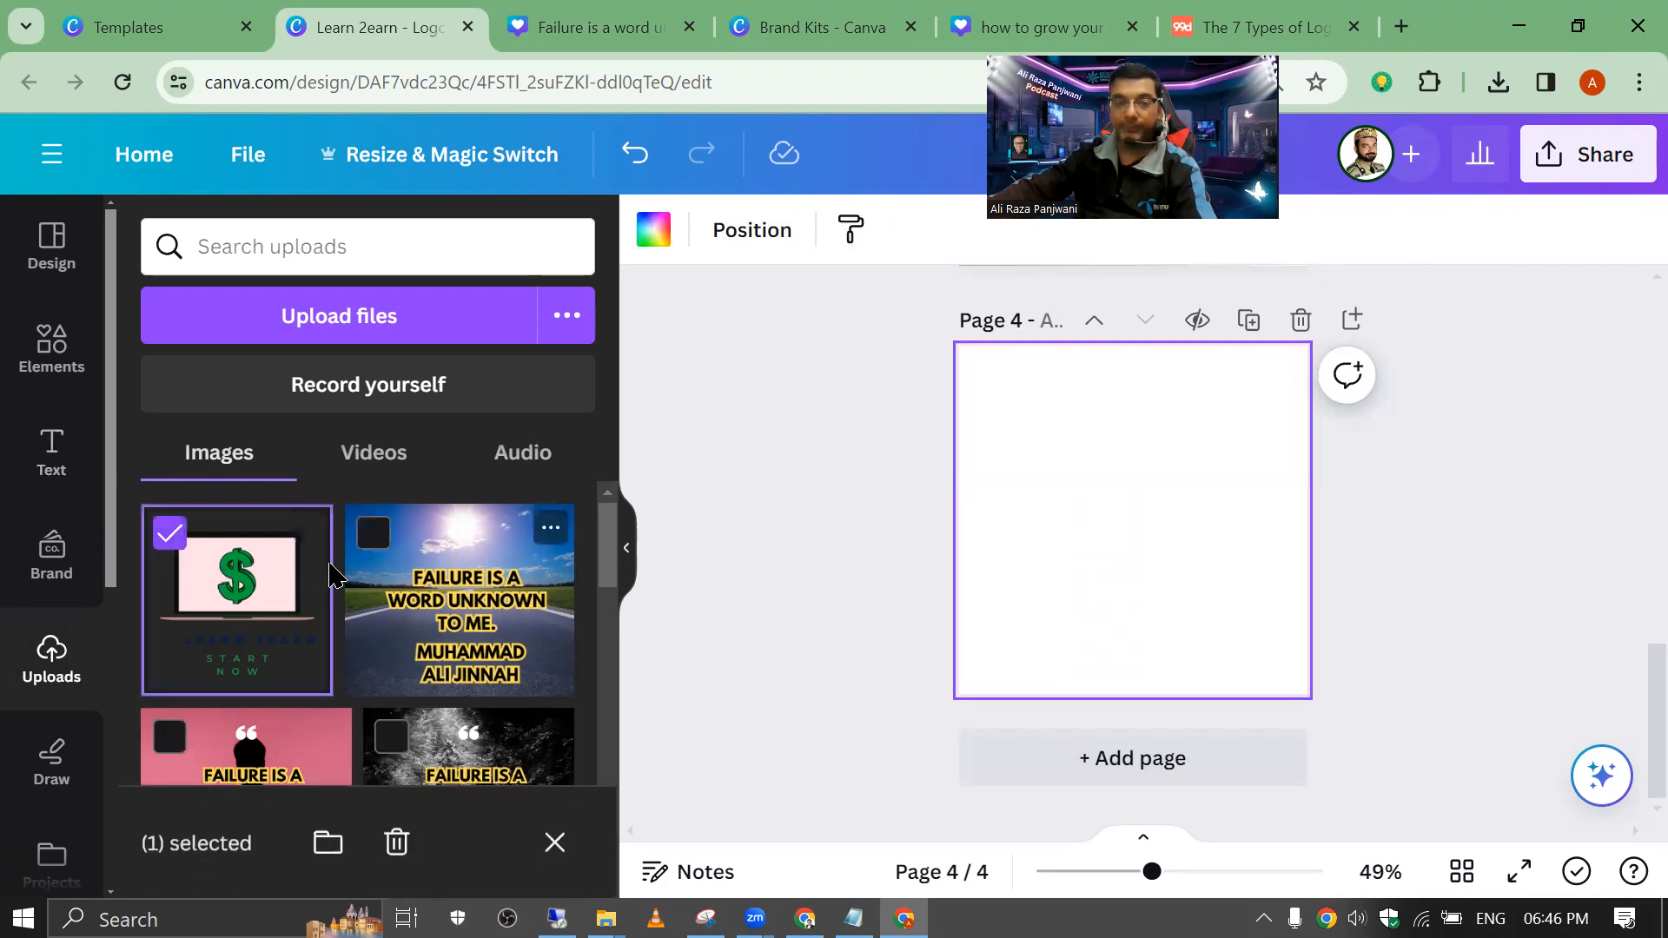
{"action": "left_click", "coordinate": [261, 580]}
{"action": "left_click", "coordinate": [253, 587]}
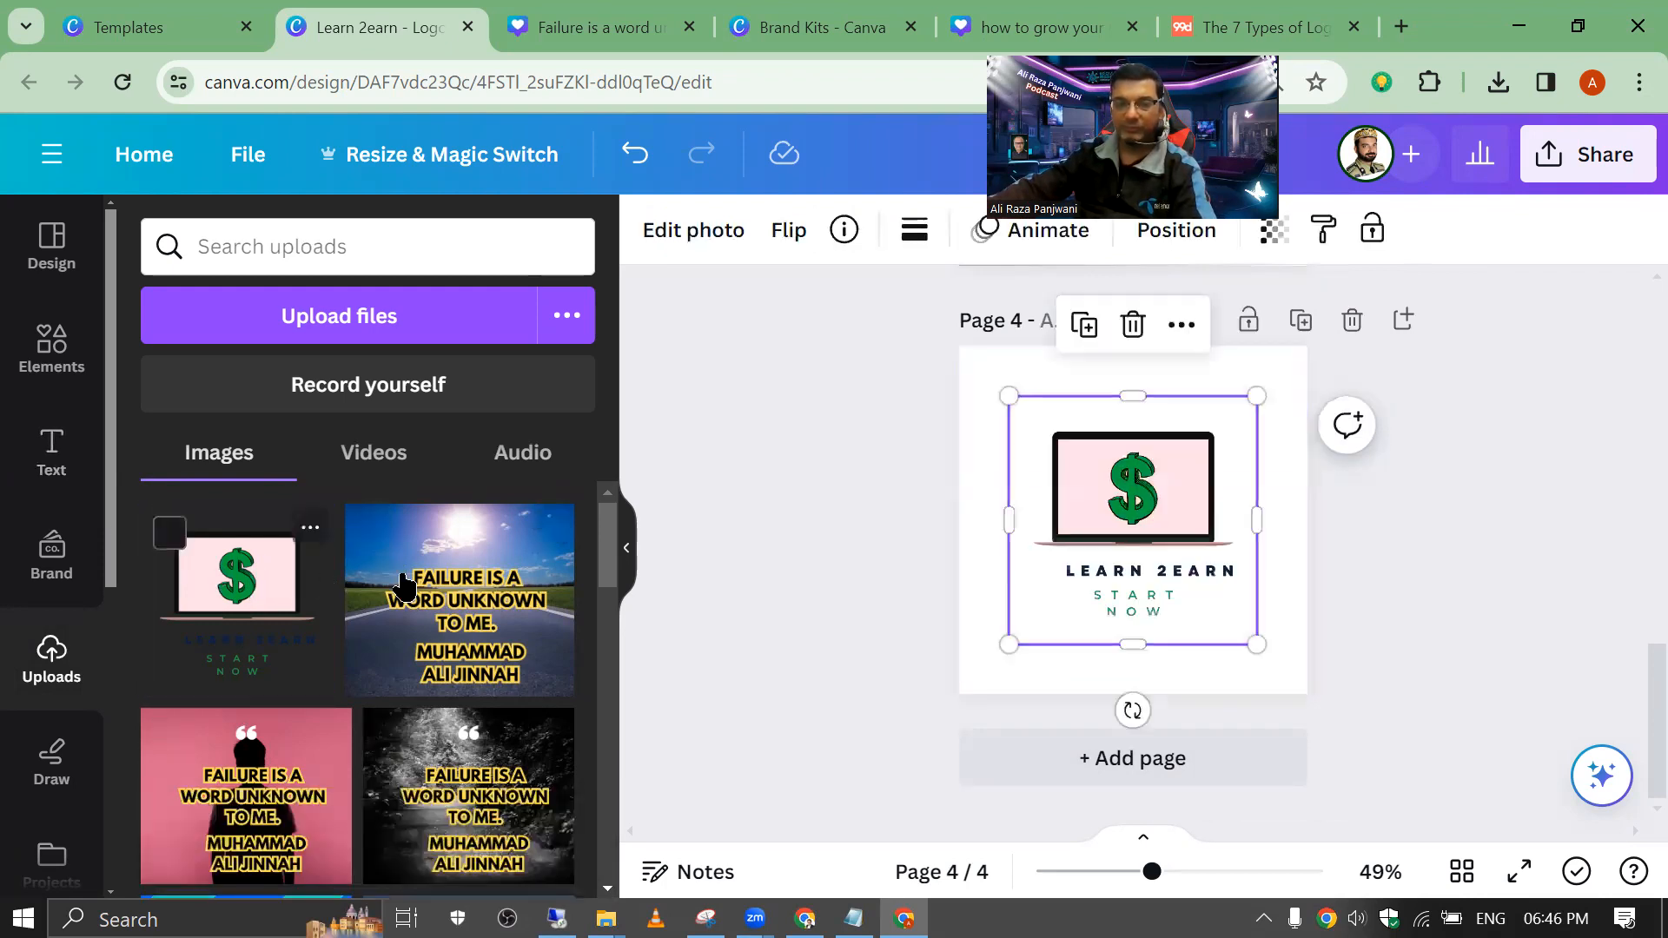
{"action": "left_click", "coordinate": [905, 437]}
Step: Launch the Mockups app from the page 4 logo's Edit photo apps list
{"action": "left_click", "coordinate": [1104, 527]}
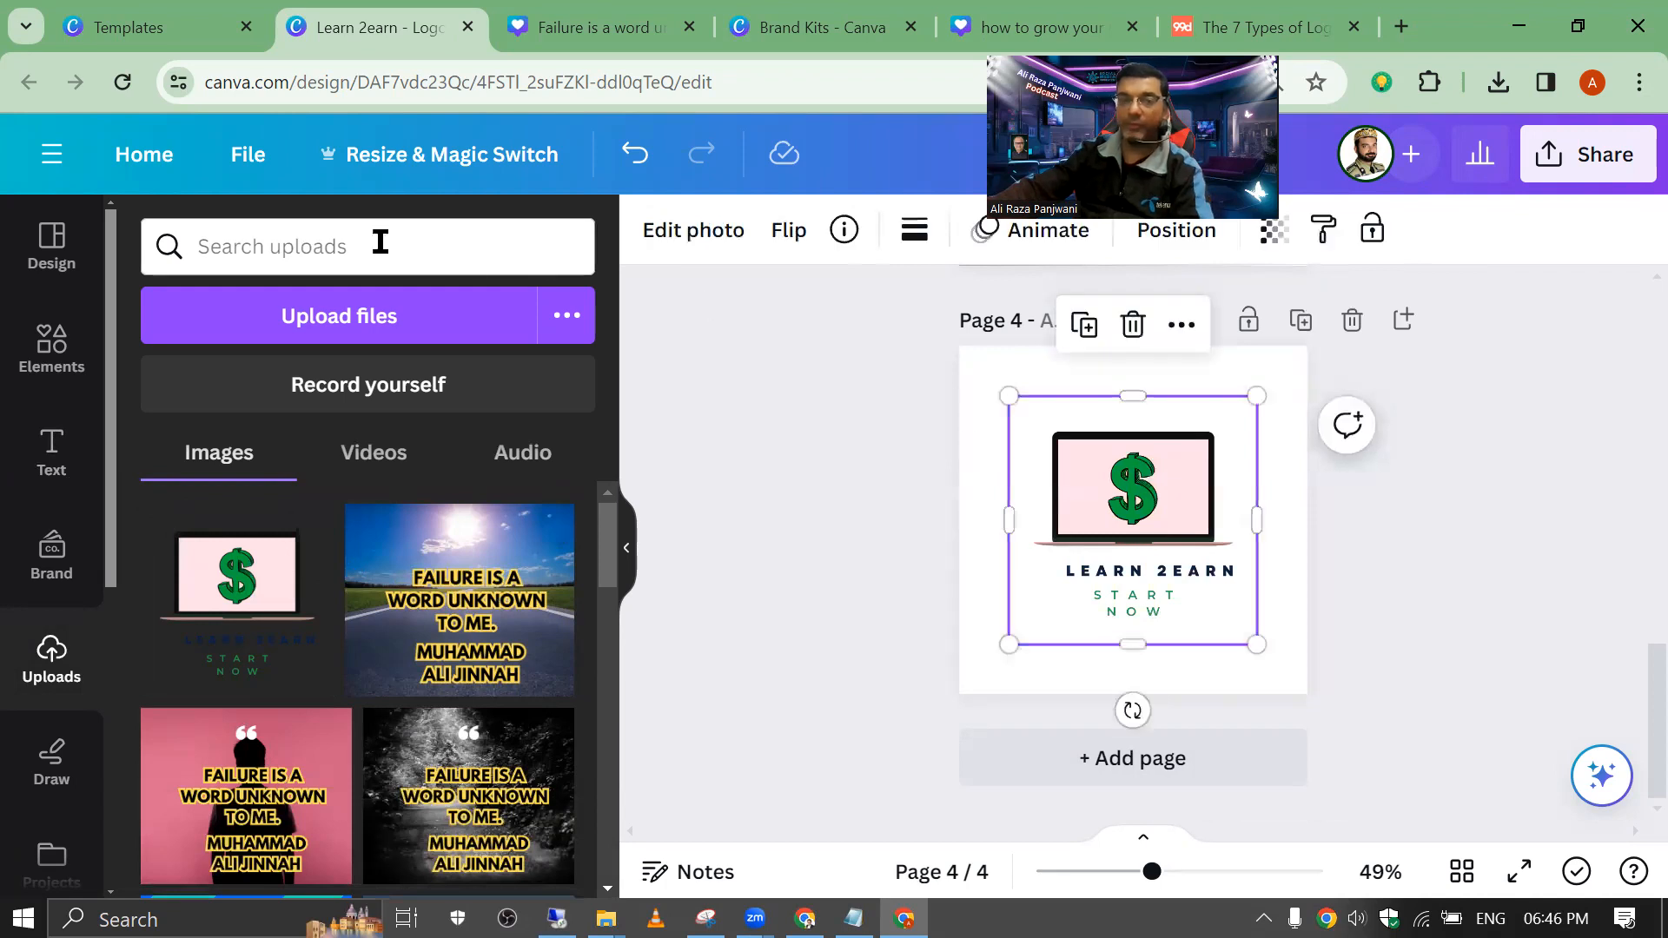
{"action": "scroll", "coordinate": [52, 643], "scroll_direction": "down", "scroll_amount": 5}
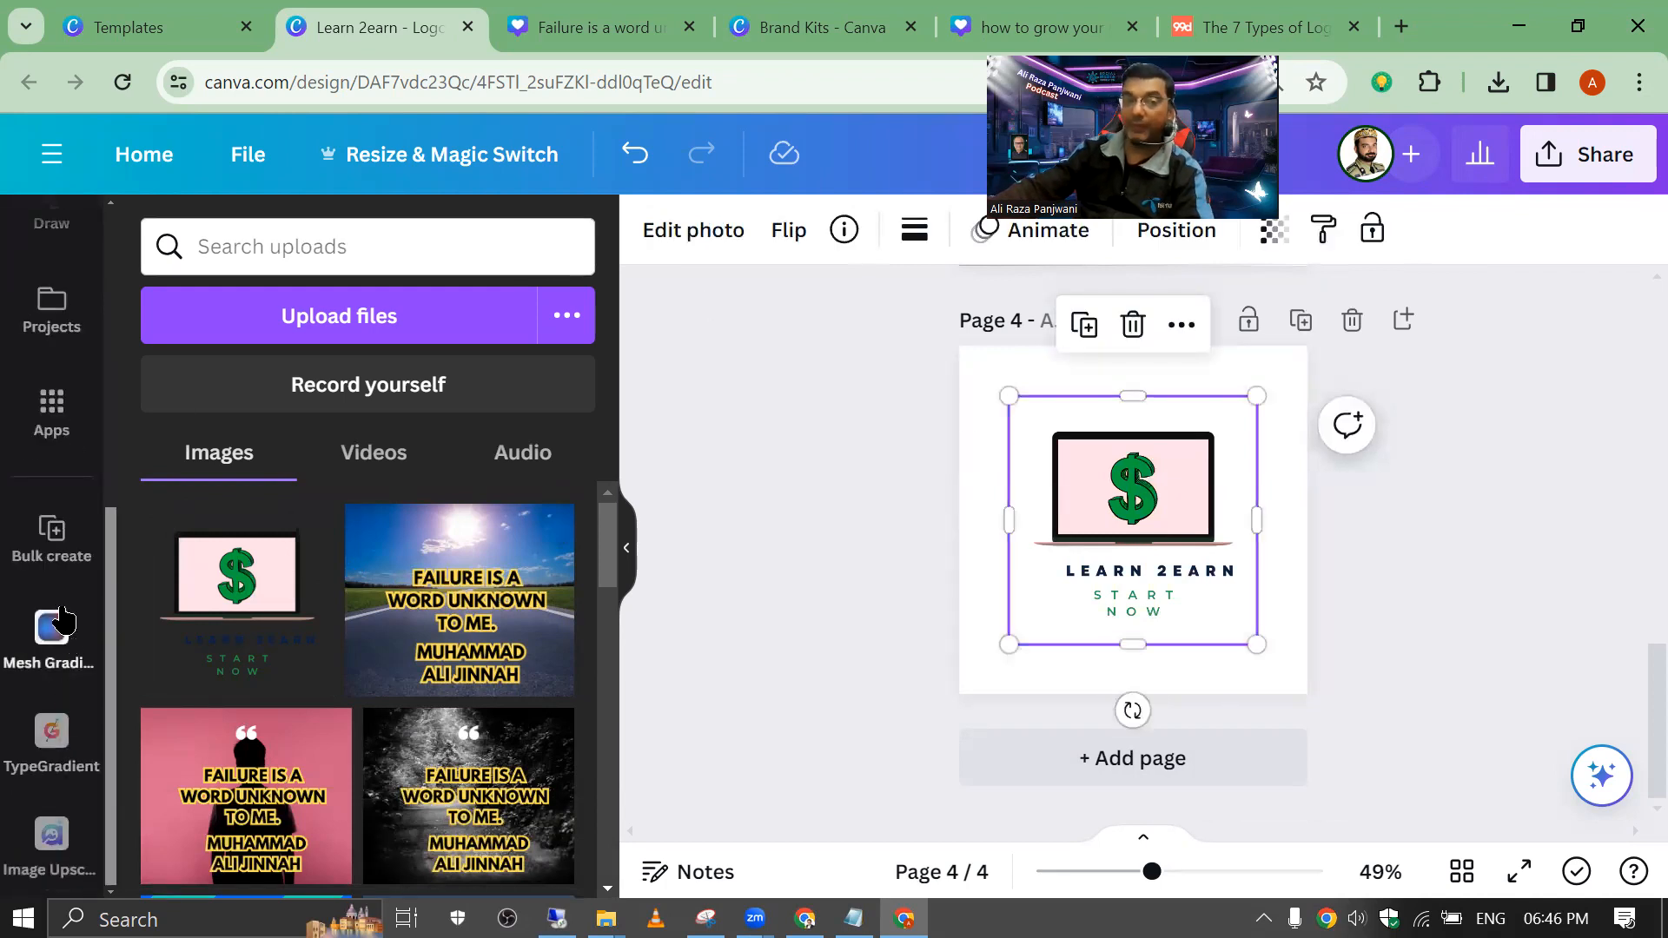
{"action": "scroll", "coordinate": [86, 652], "scroll_direction": "up", "scroll_amount": 5}
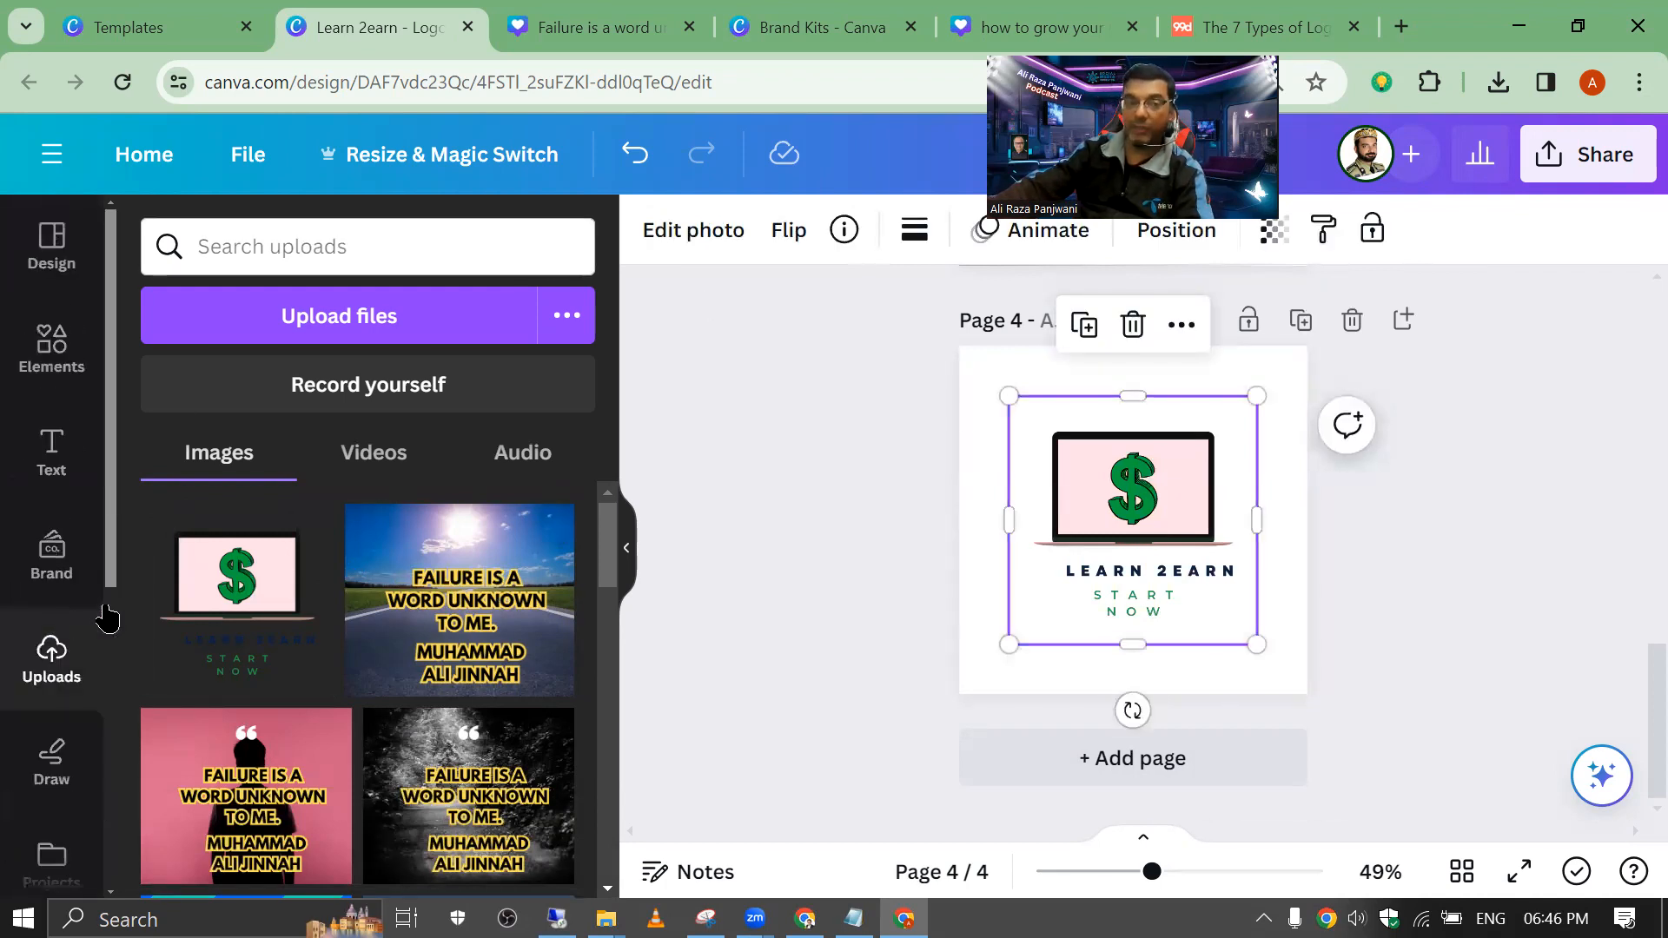
{"action": "left_click", "coordinate": [694, 246]}
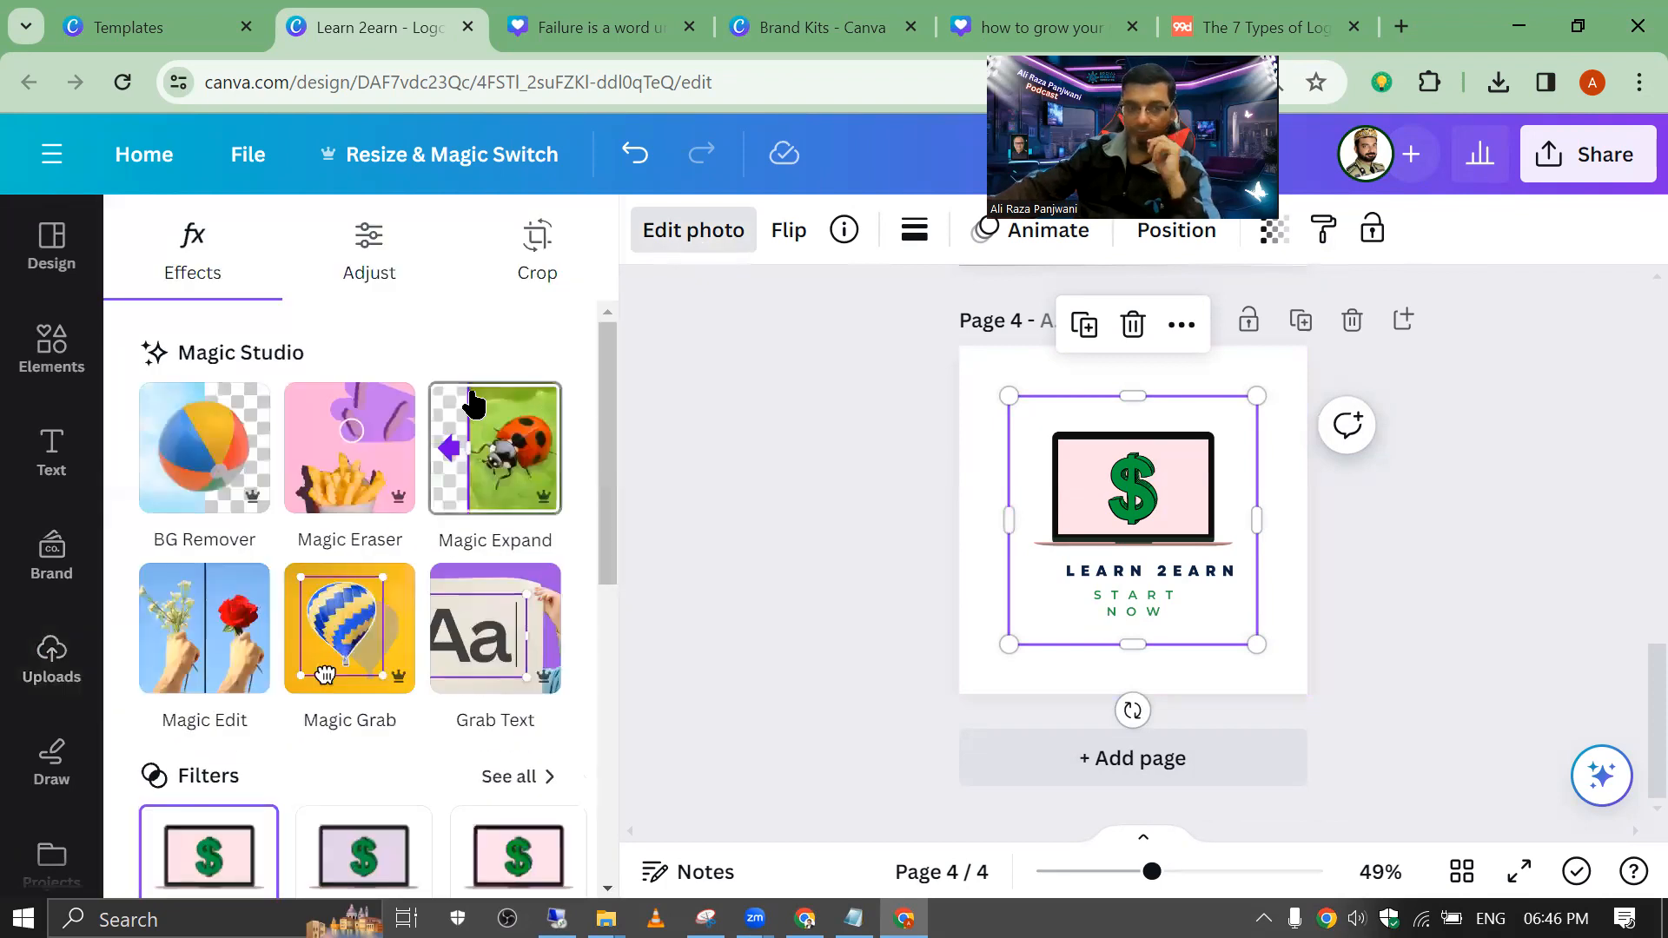
{"action": "scroll", "coordinate": [365, 496], "scroll_direction": "down", "scroll_amount": 5}
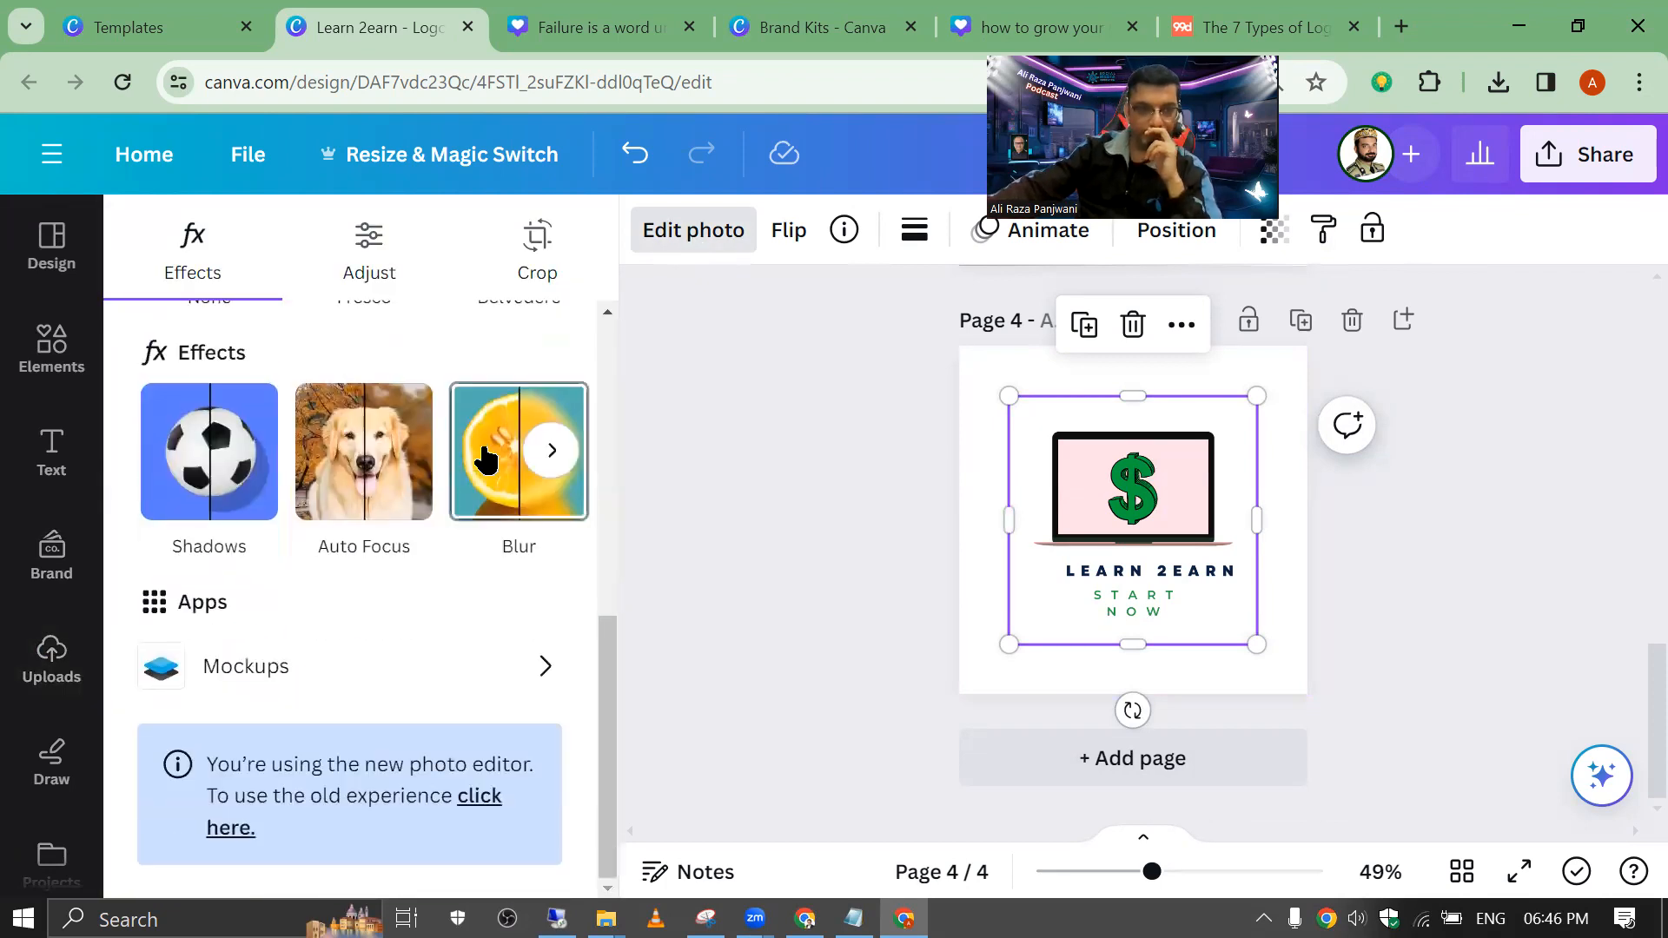
{"action": "left_click", "coordinate": [287, 669]}
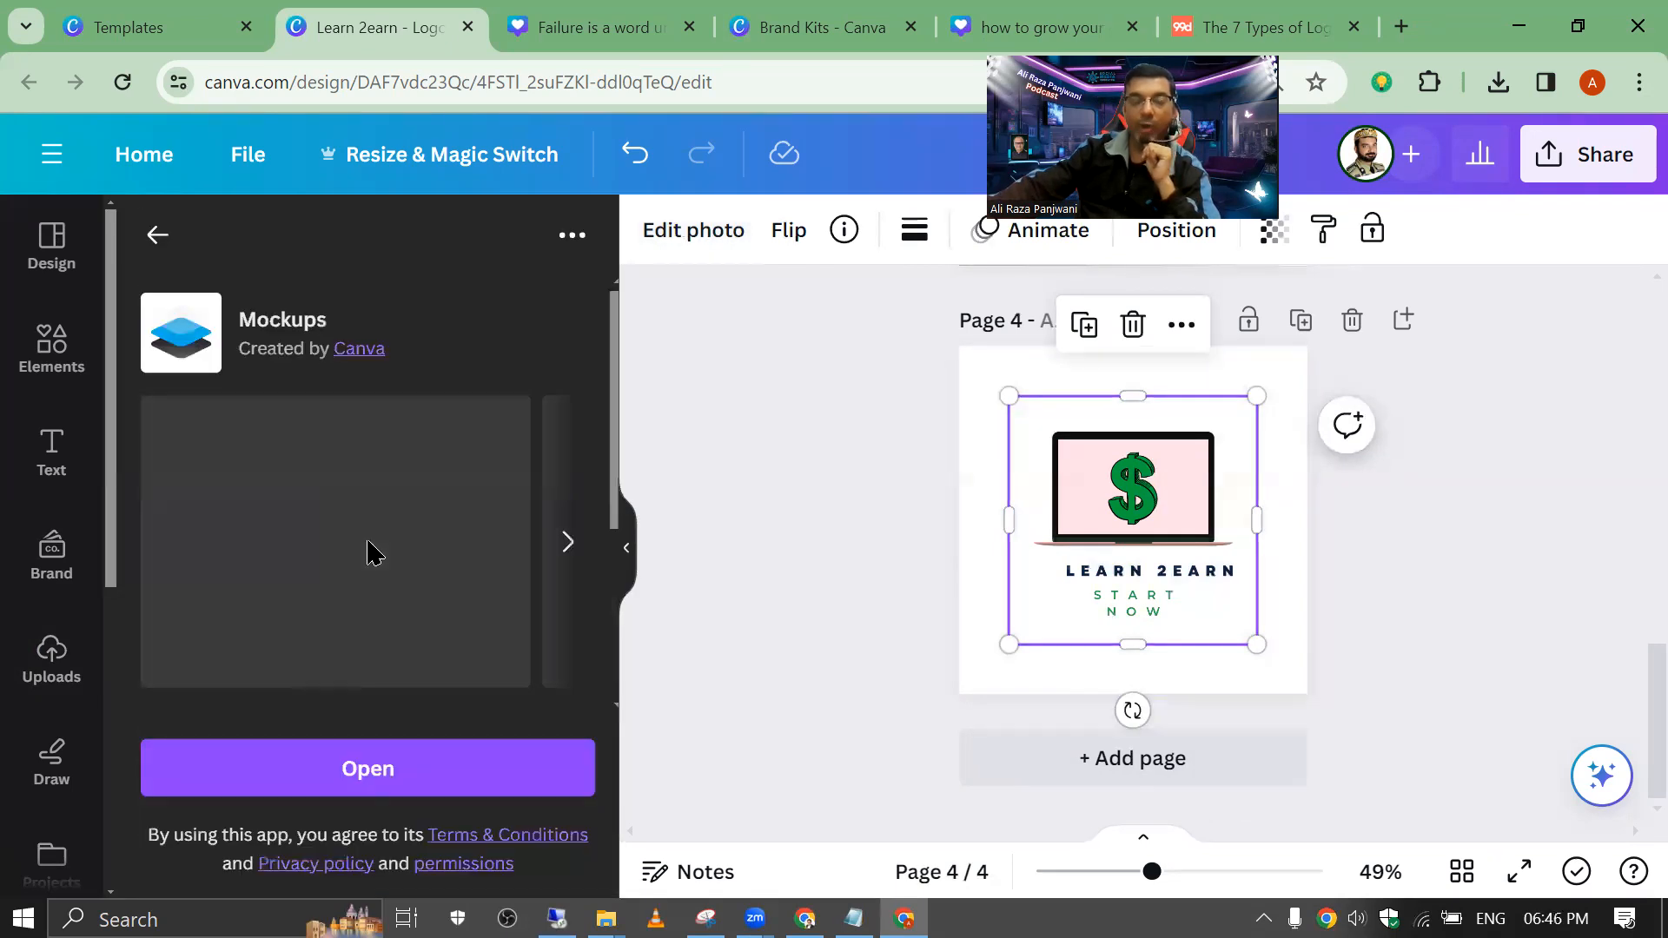
{"action": "scroll", "coordinate": [369, 550], "scroll_direction": "down", "scroll_amount": 3}
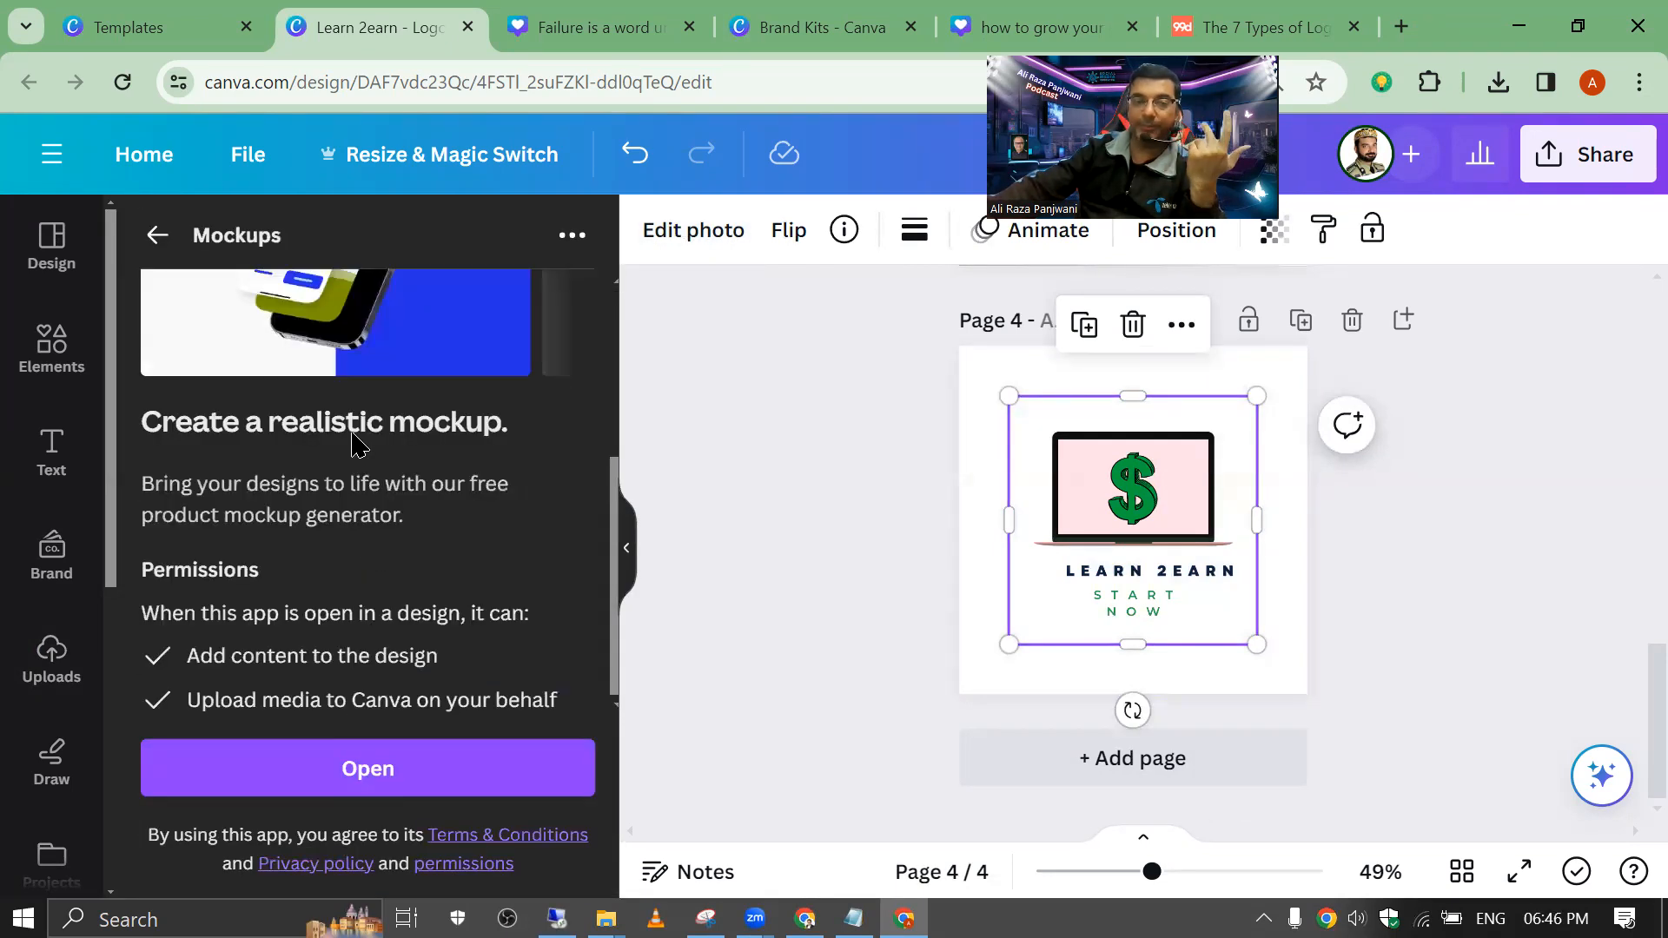
{"action": "left_click", "coordinate": [313, 744]}
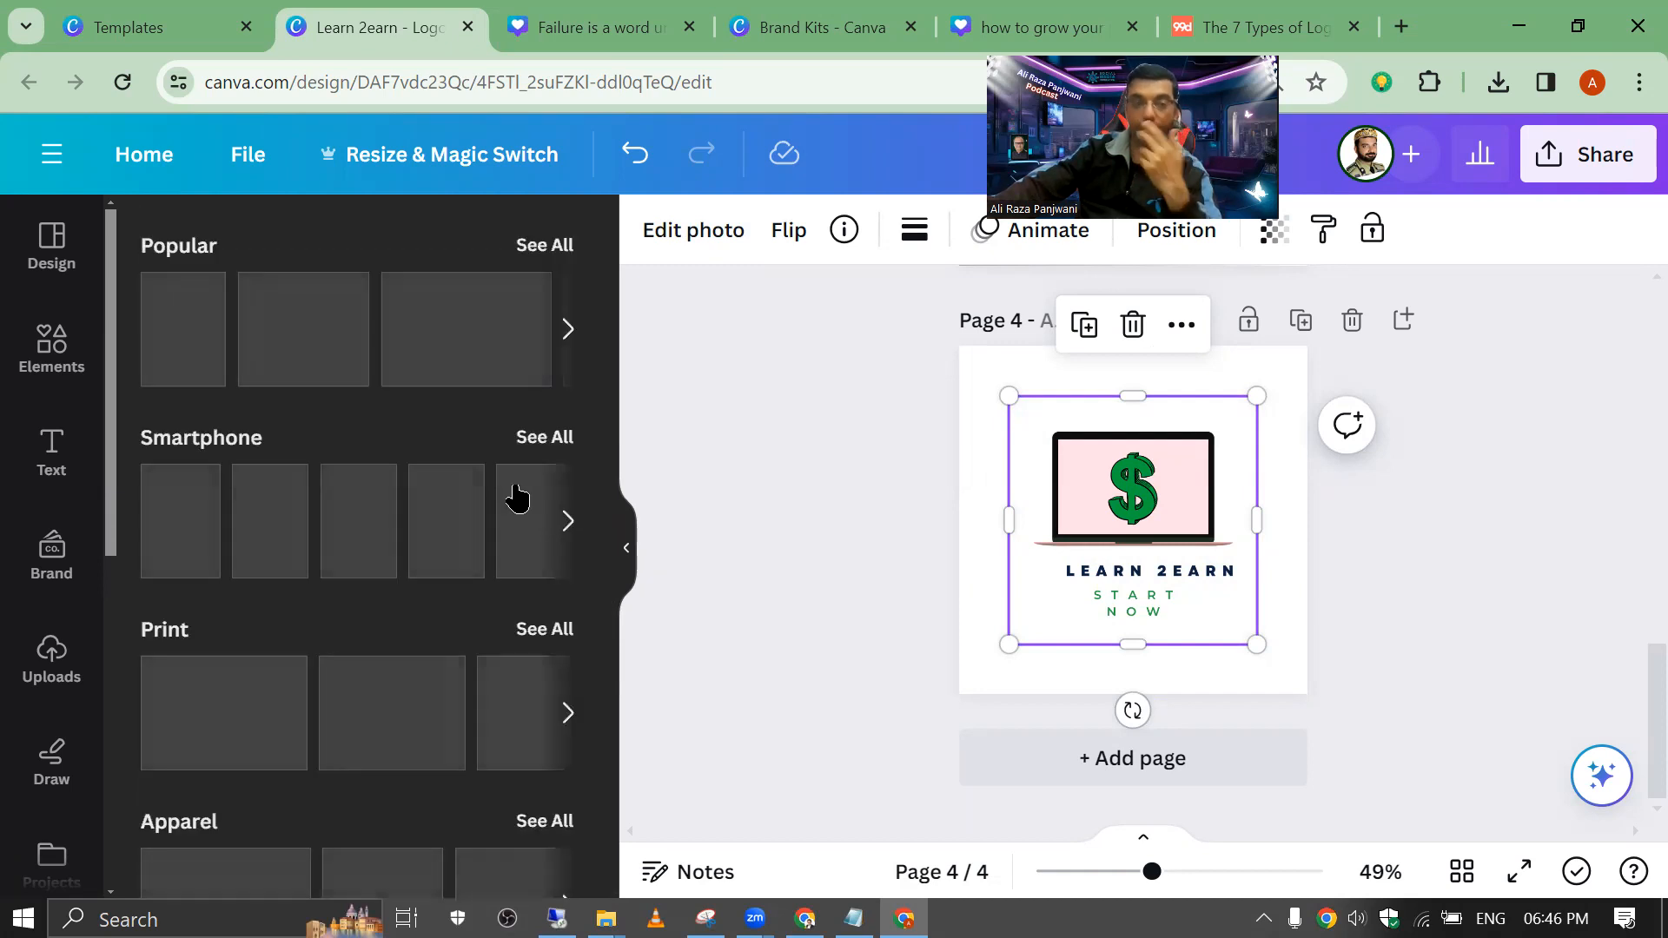
Step: Add a hoodie mockup from the popular mockups and delete the stray hoodie covering the logo
{"action": "left_click", "coordinate": [548, 252]}
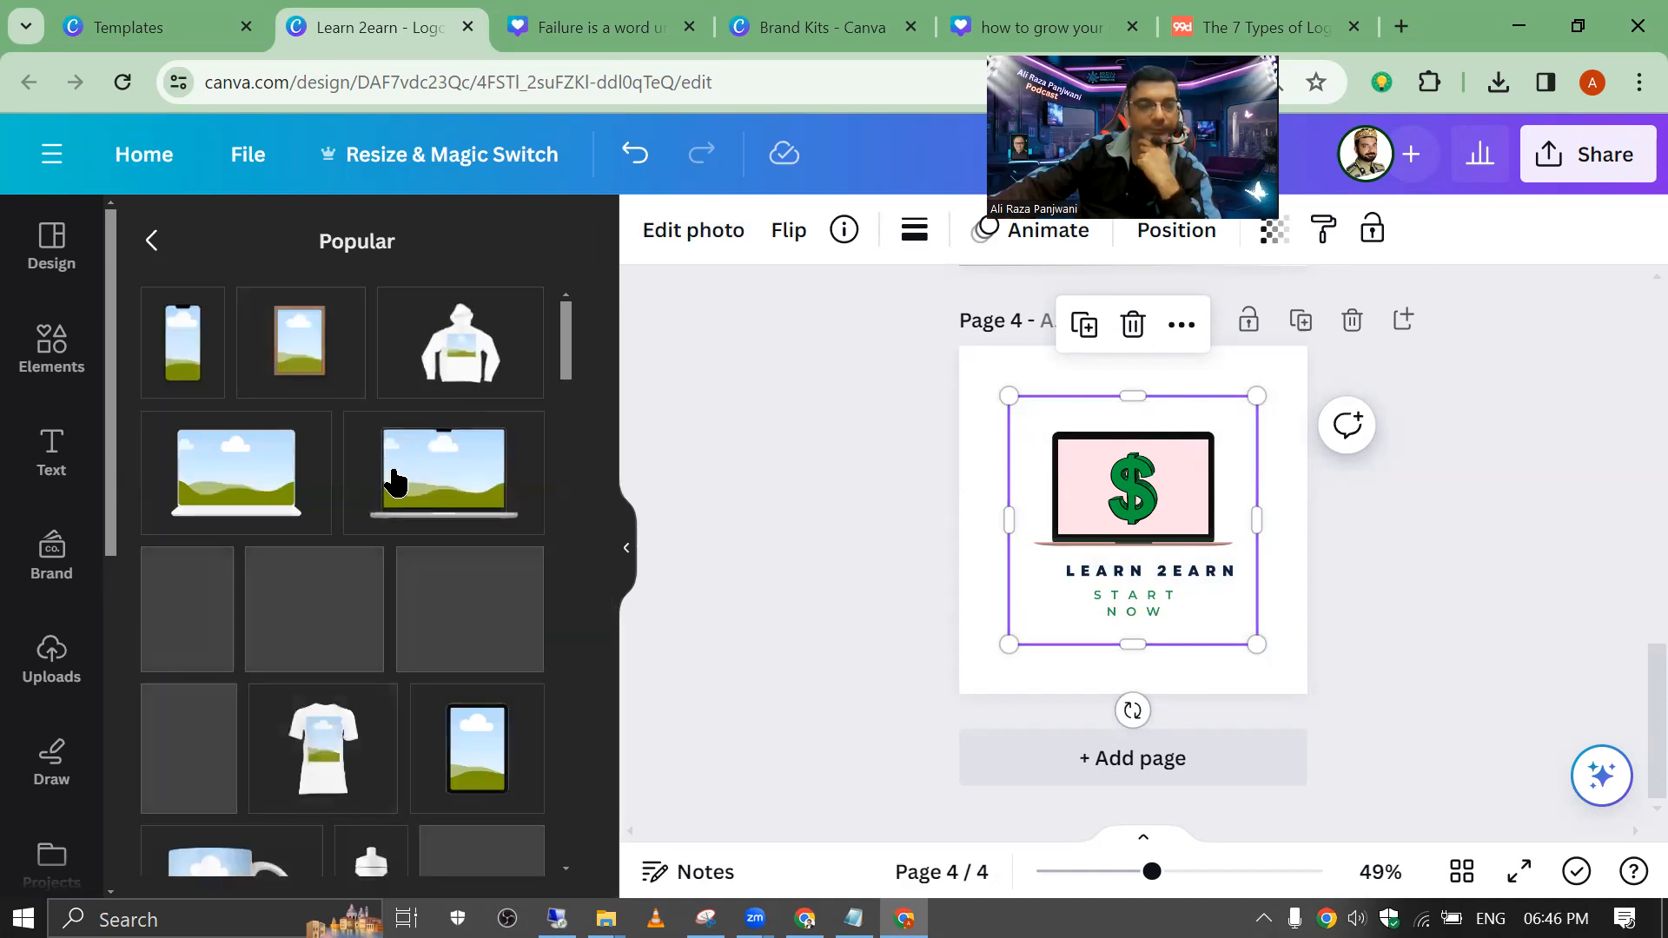
{"action": "left_click", "coordinate": [460, 372]}
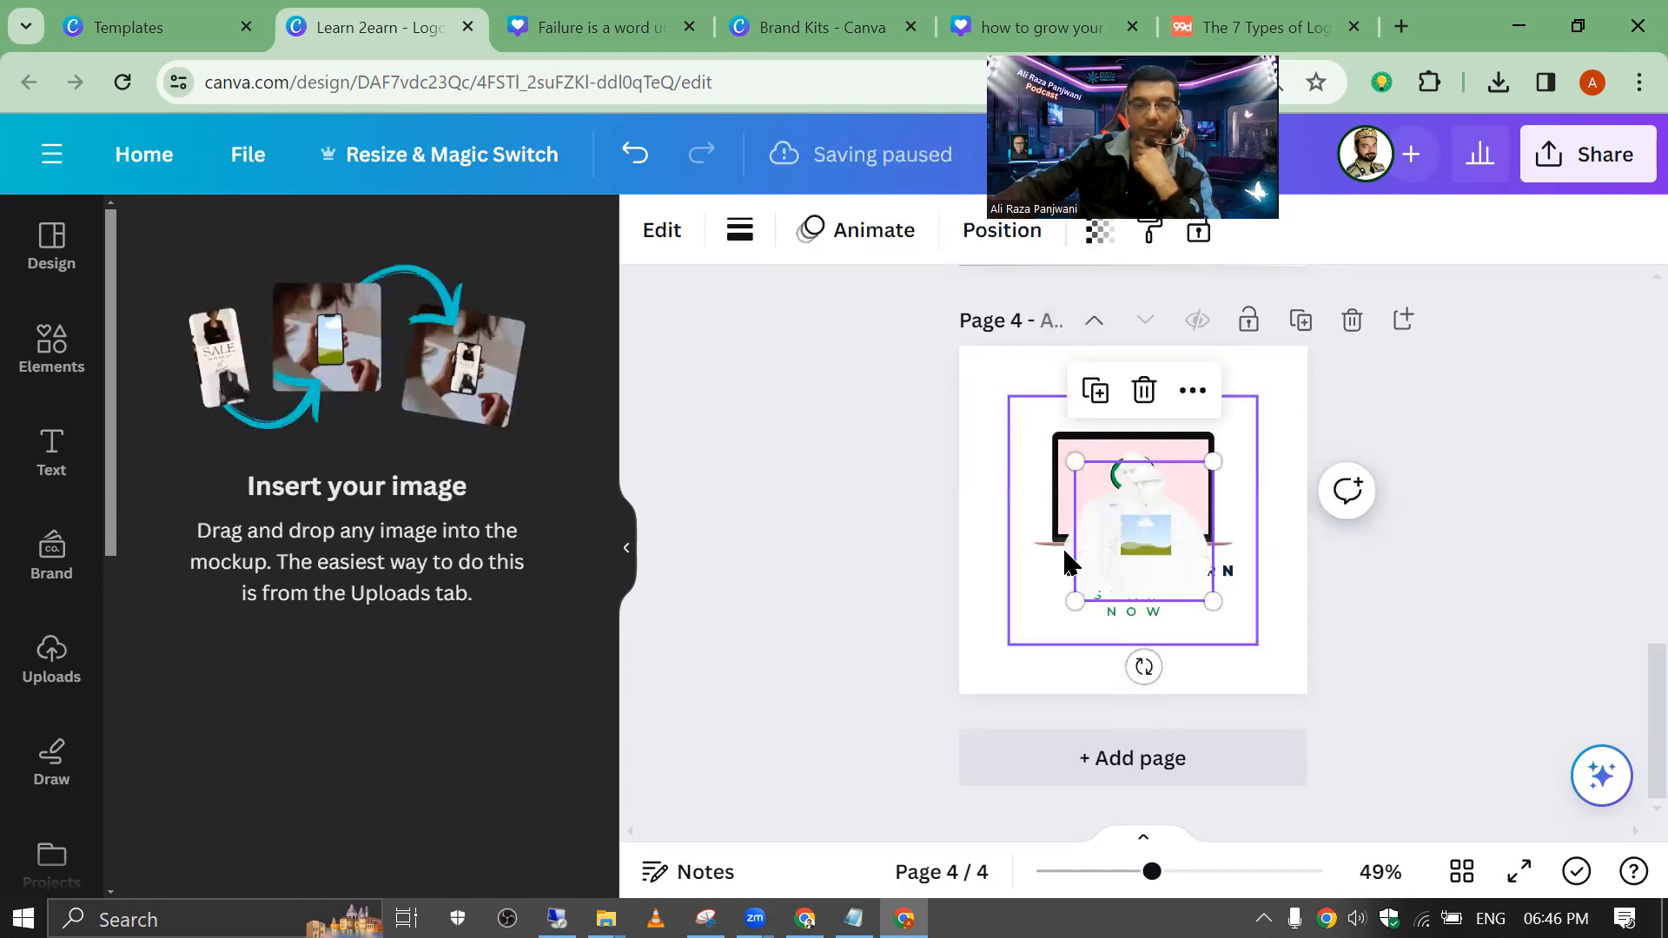
{"action": "left_click_drag", "start_coordinate": [1119, 481], "coordinate": [1008, 408]}
{"action": "left_click_drag", "start_coordinate": [1147, 532], "coordinate": [1335, 419]}
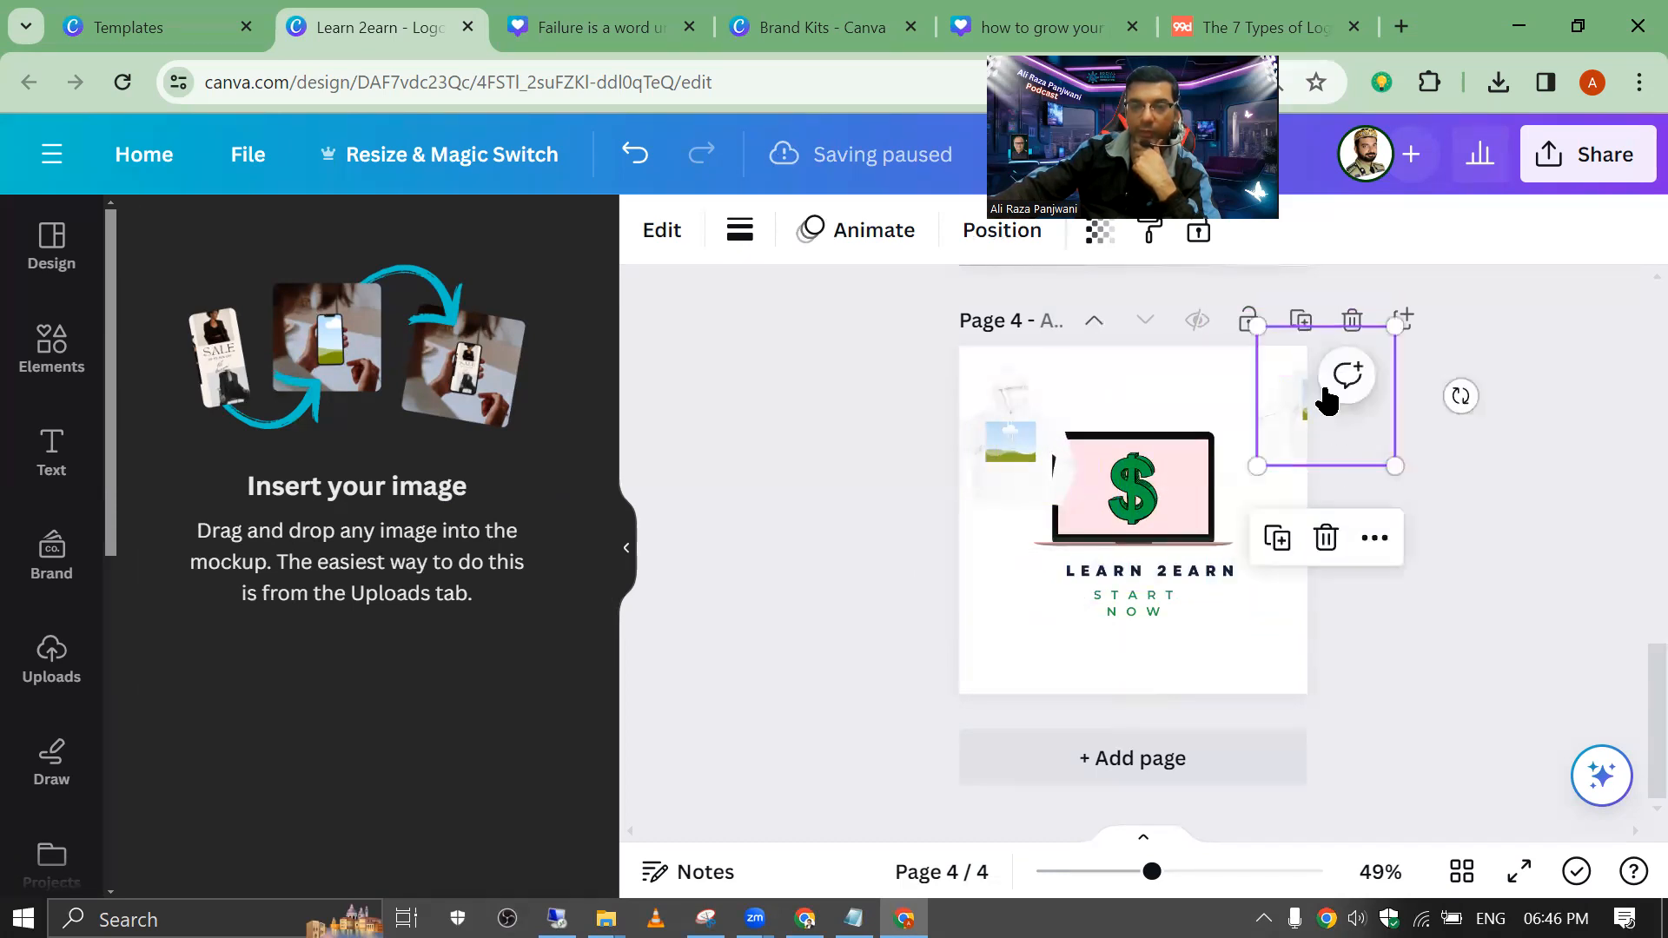
{"action": "left_click", "coordinate": [1327, 536]}
Step: Drop the Learn 2Earn logo into the hoodie mockup on page 4, then add blank page 5
{"action": "left_click_drag", "start_coordinate": [1051, 447], "coordinate": [1283, 676]}
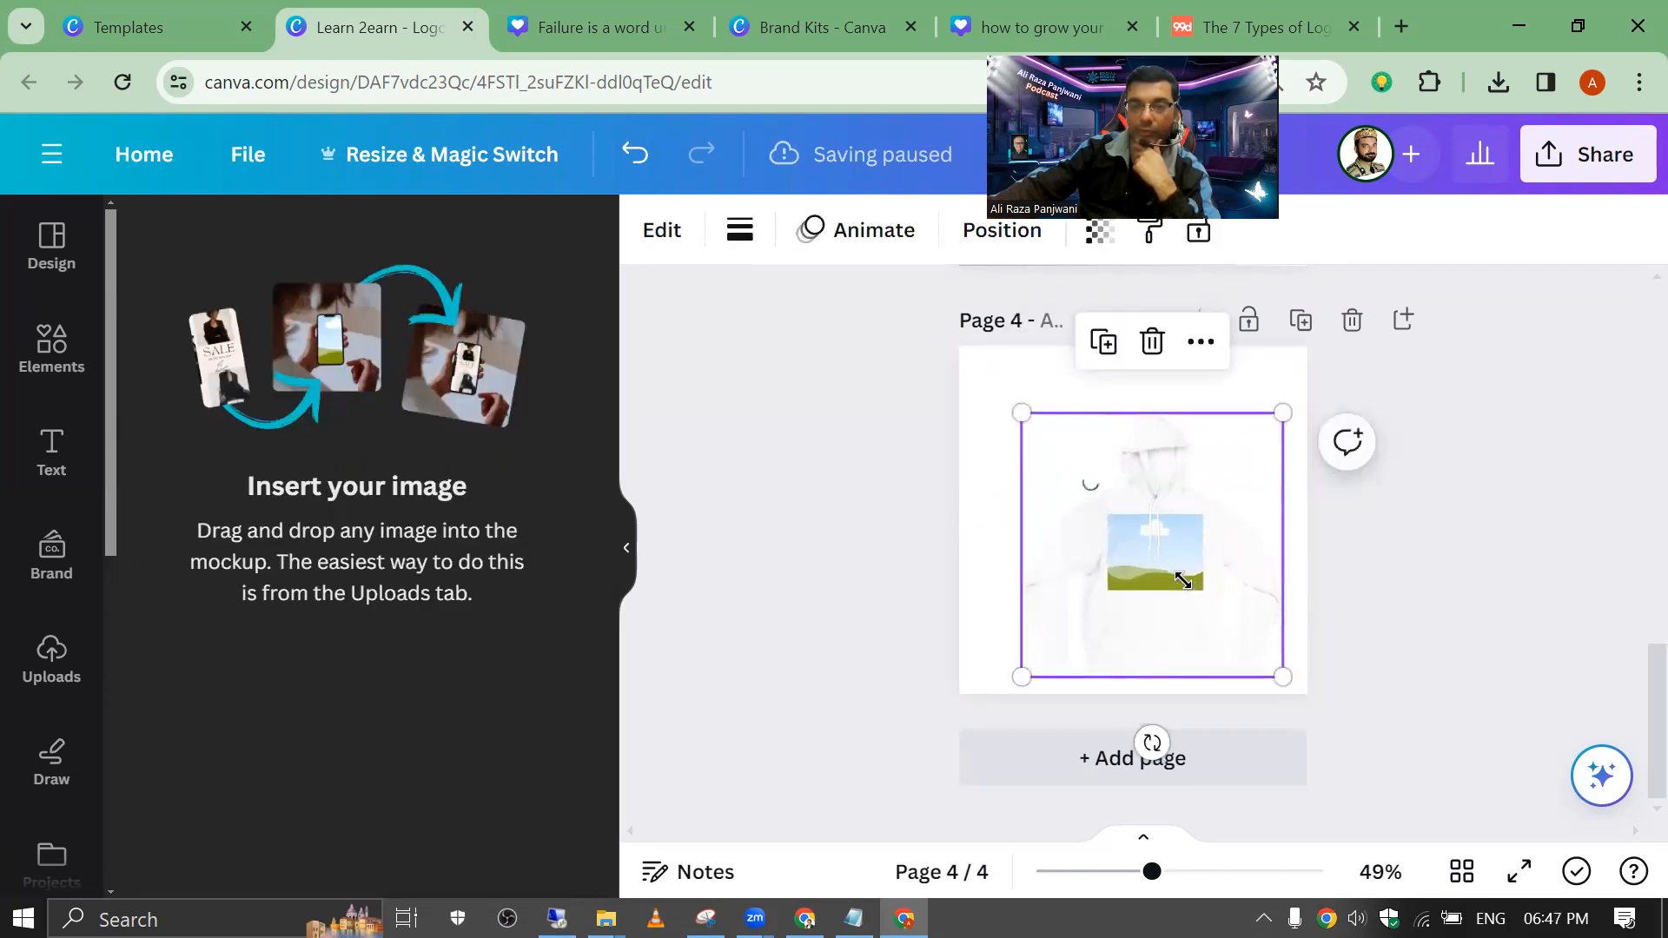
{"action": "left_click", "coordinate": [897, 440]}
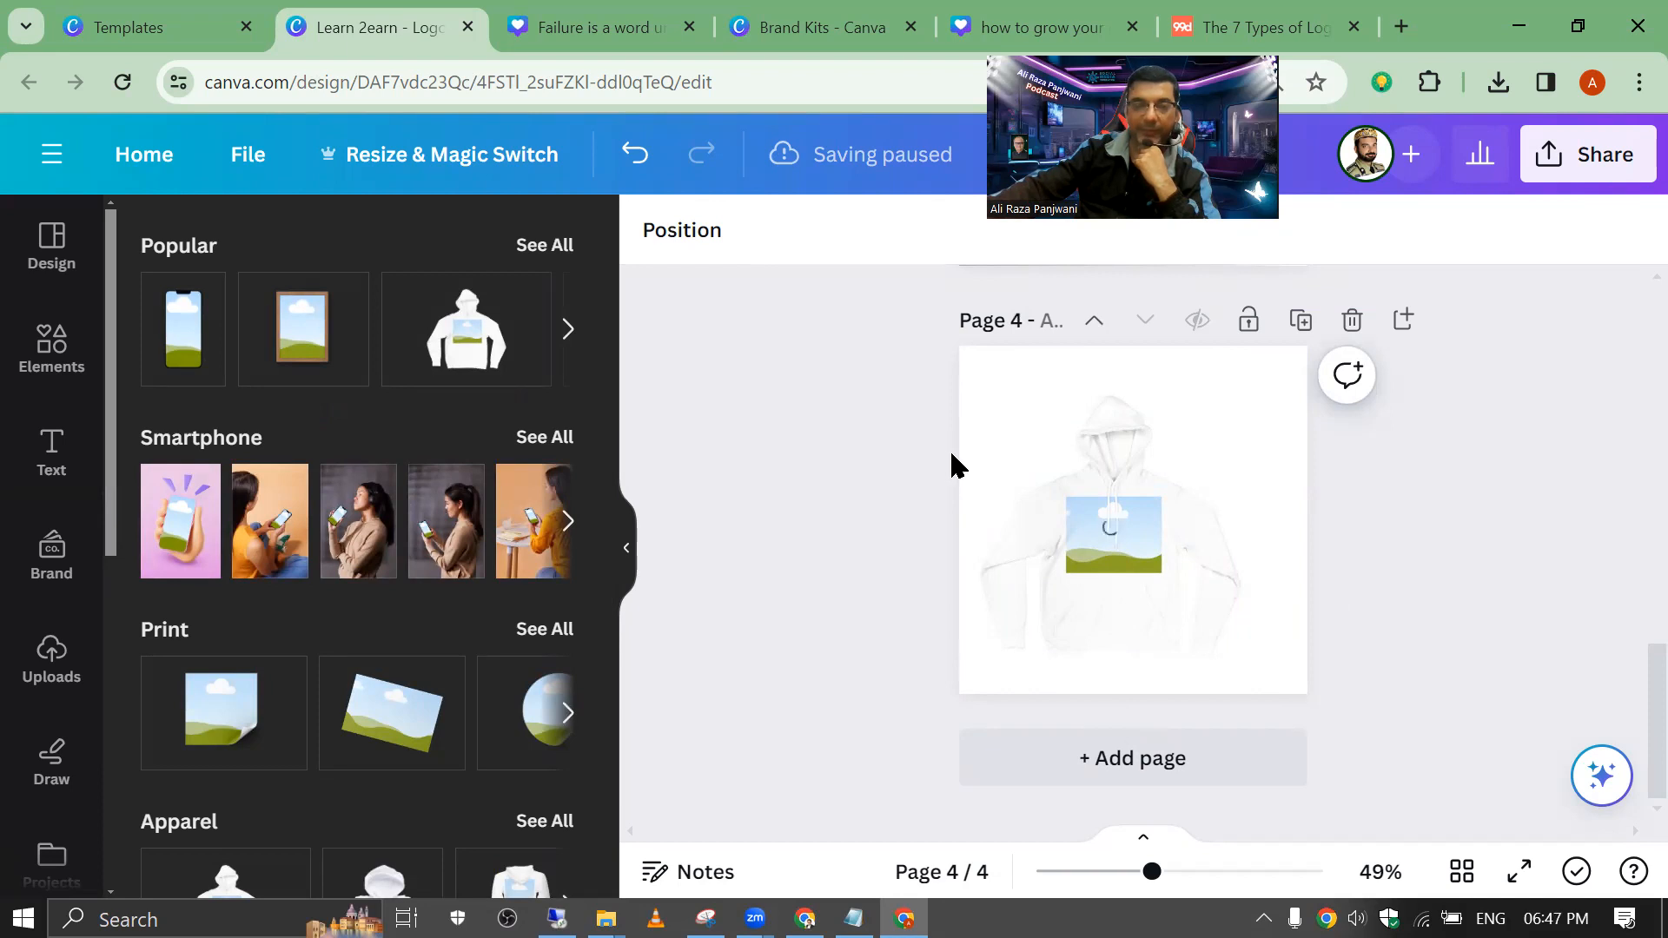
{"action": "left_click", "coordinate": [1121, 586]}
{"action": "left_click", "coordinate": [789, 513]}
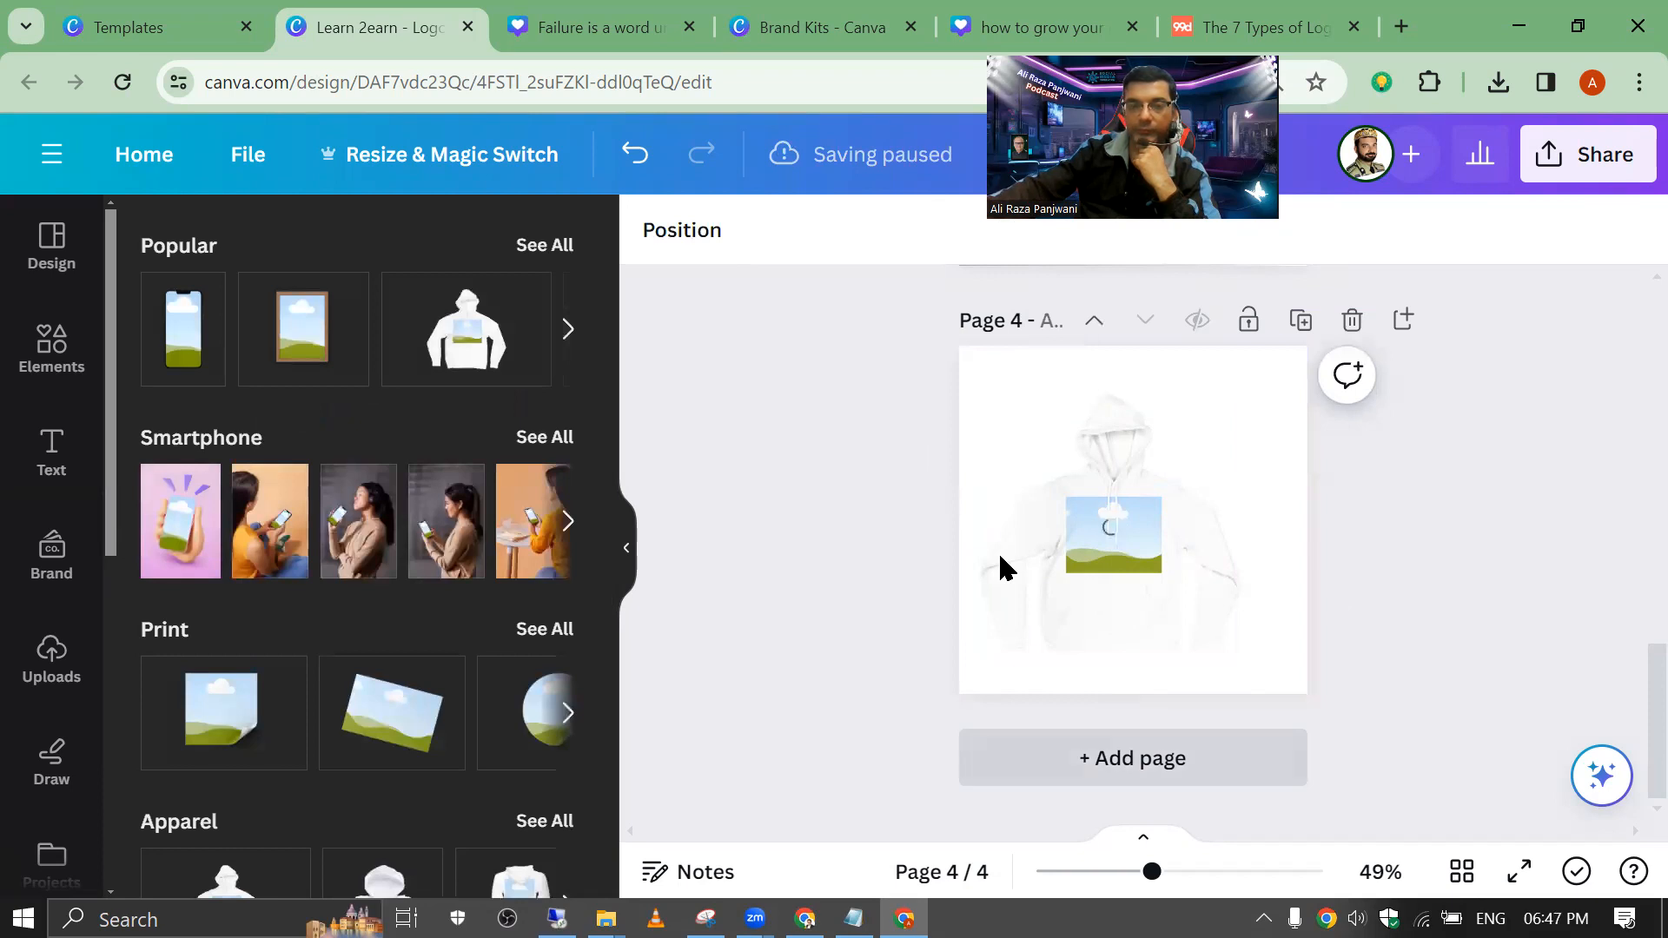
{"action": "key", "text": "ctrl+Return"}
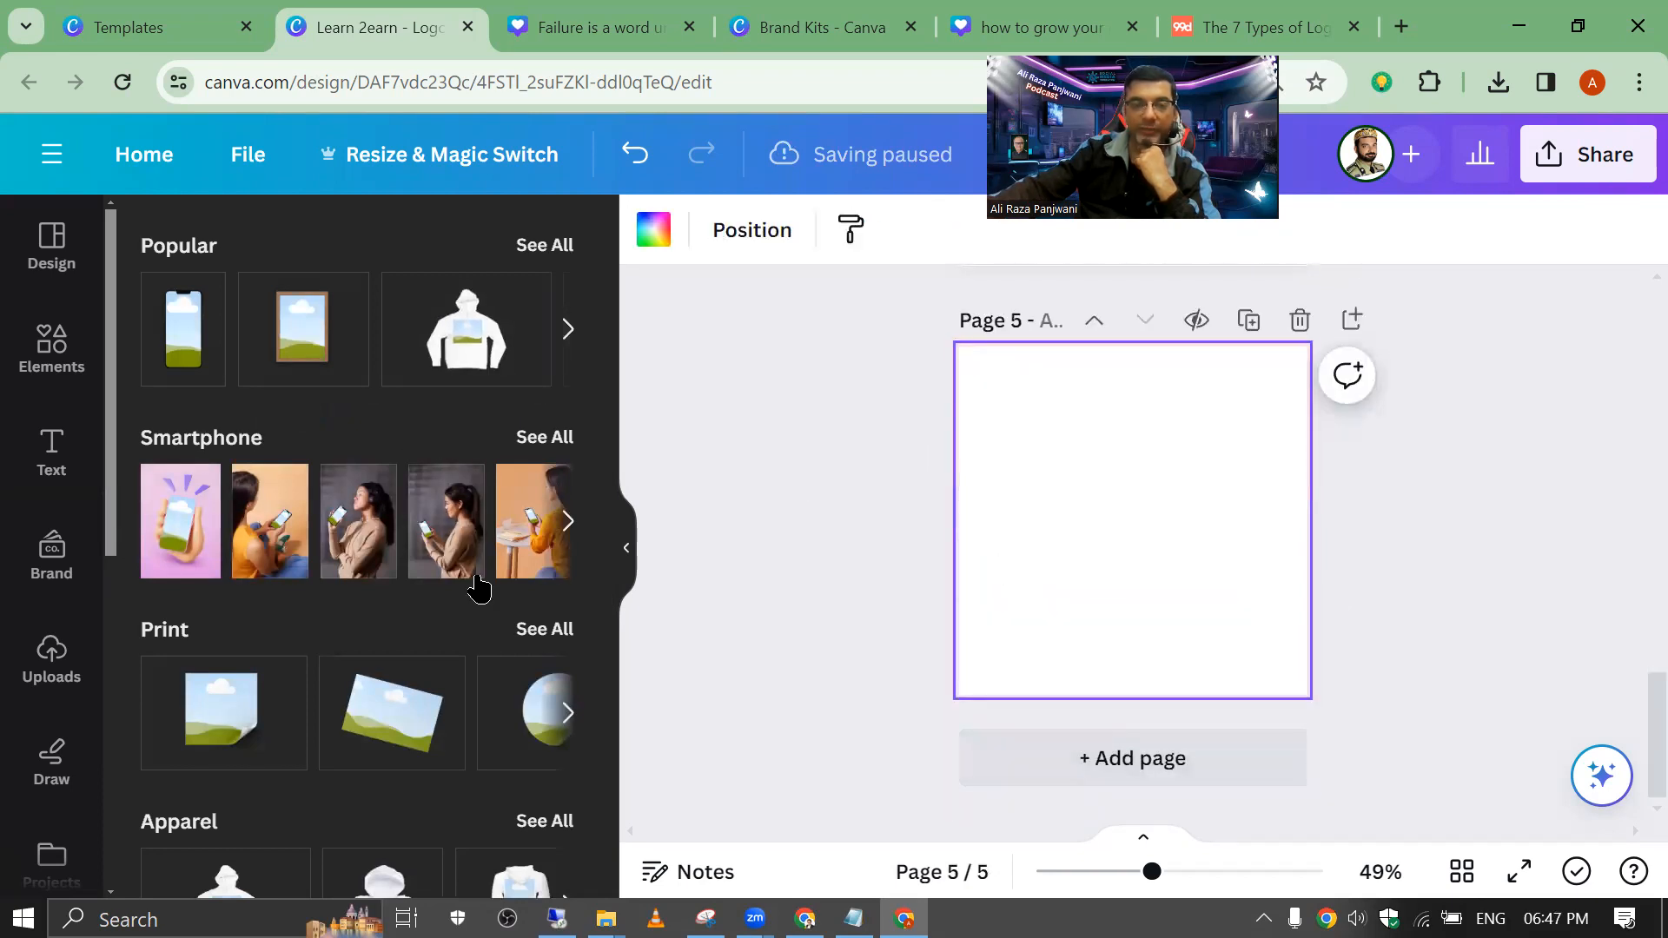
Step: Delete the extra mug and centre the remaining enamel mug mockup on page 5
{"action": "scroll", "coordinate": [479, 588], "scroll_direction": "down", "scroll_amount": 10}
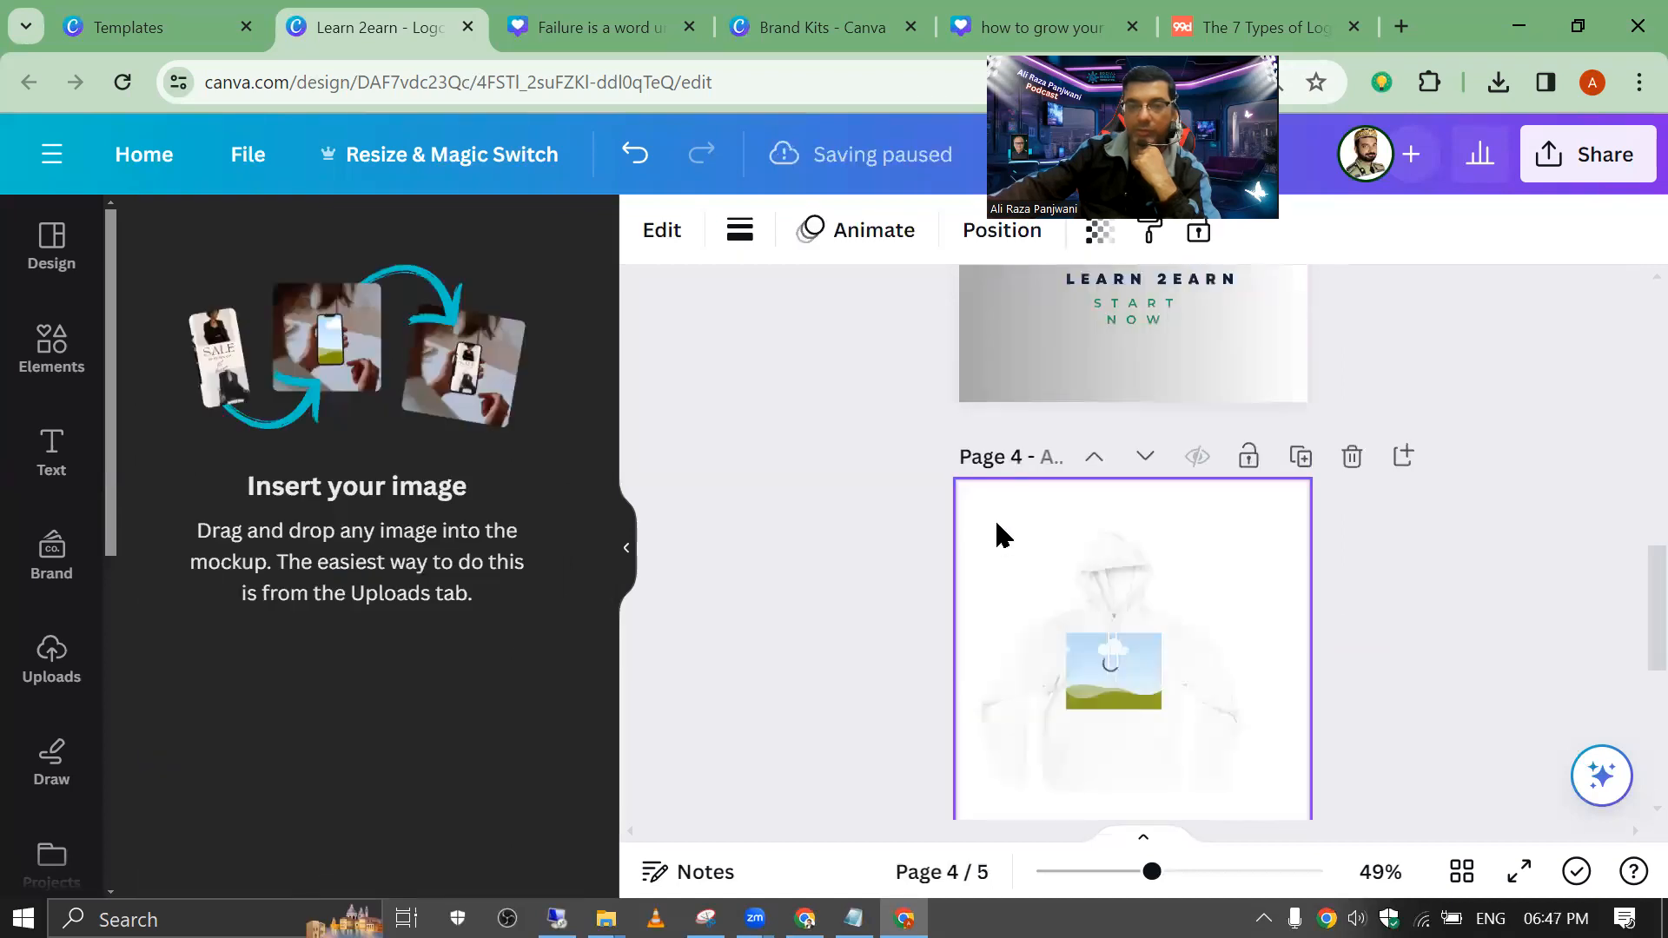
{"action": "left_click_drag", "start_coordinate": [1091, 530], "coordinate": [1215, 532]}
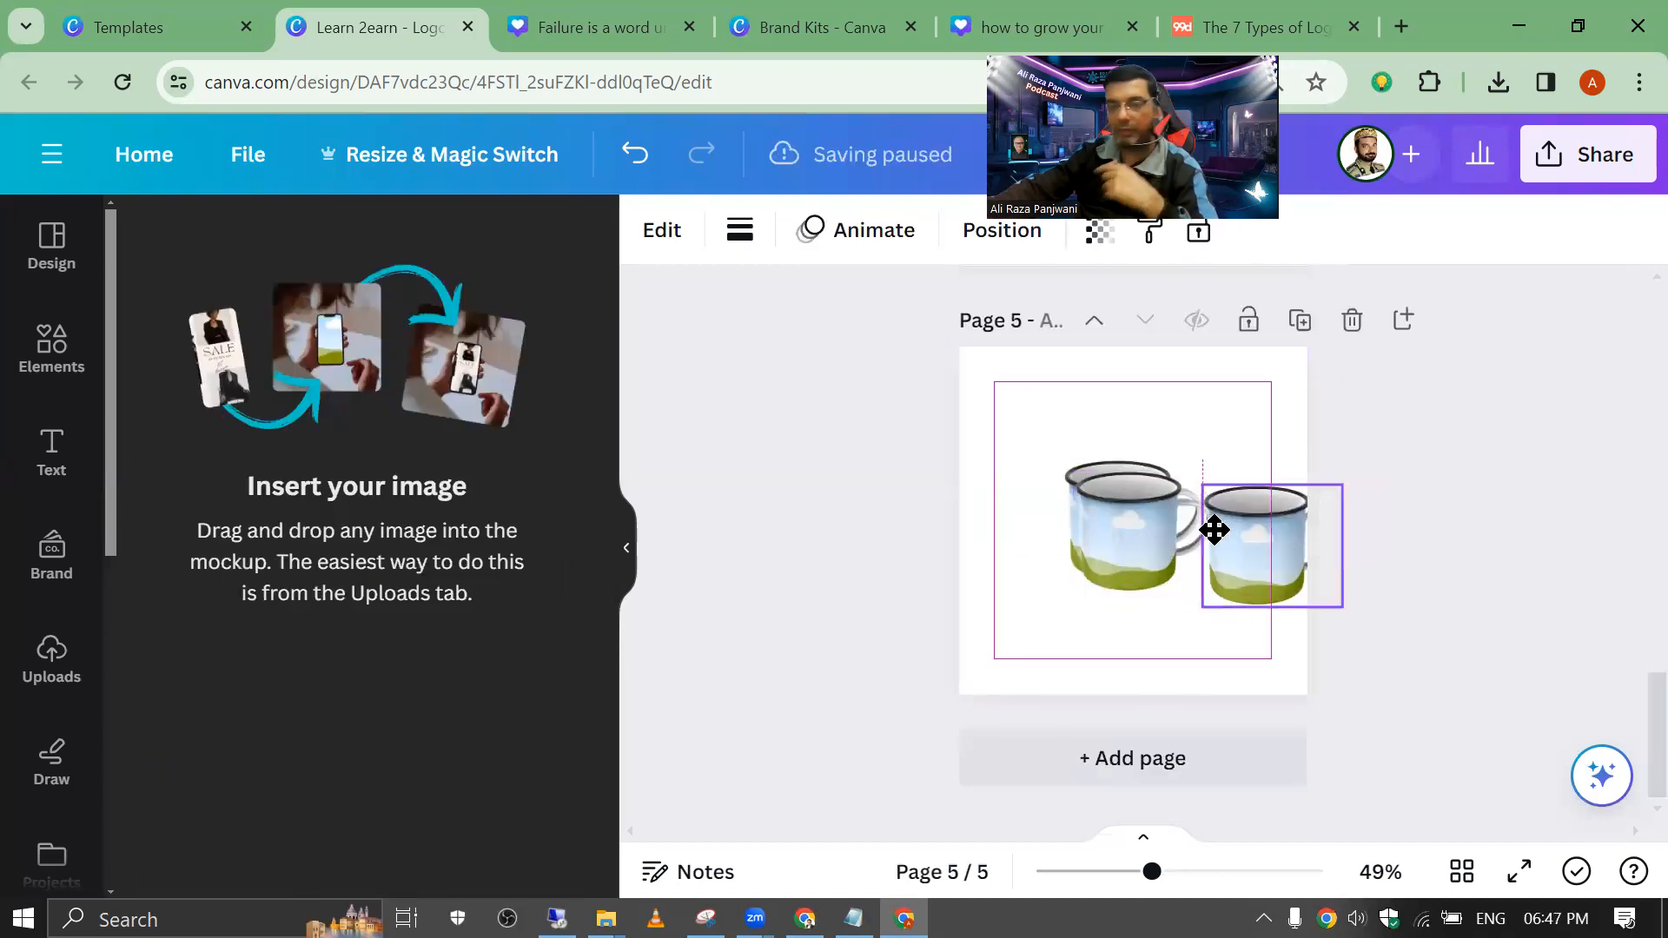
{"action": "left_click", "coordinate": [1271, 414]}
{"action": "left_click", "coordinate": [1125, 504]}
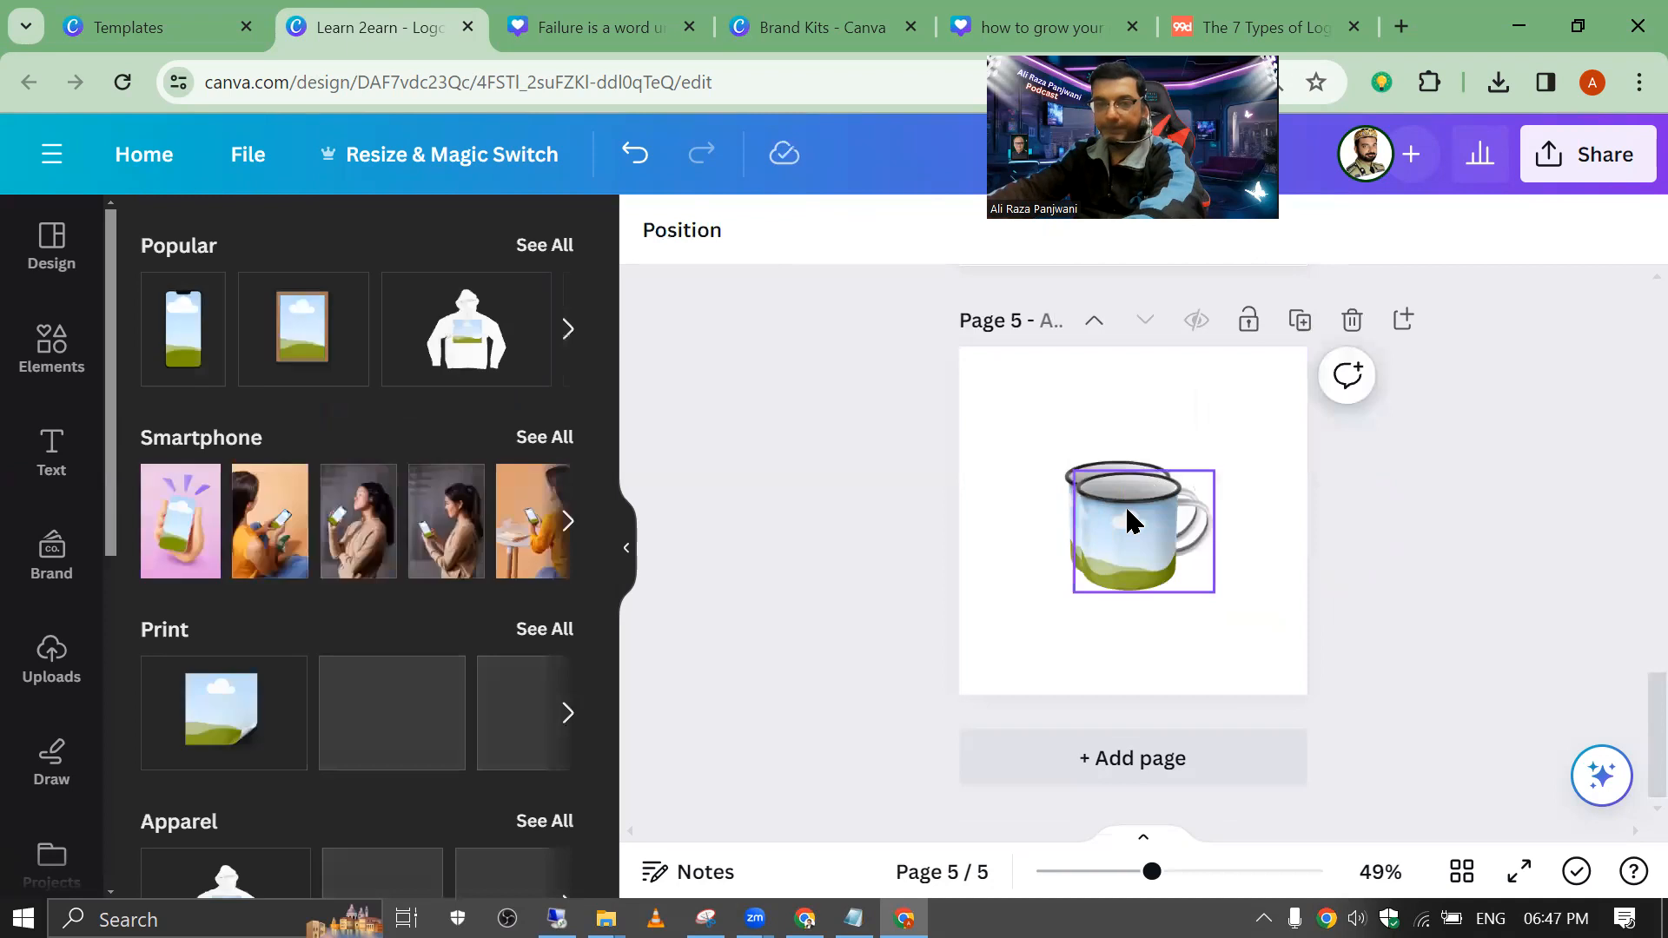
{"action": "left_click_drag", "start_coordinate": [1152, 529], "coordinate": [1122, 508]}
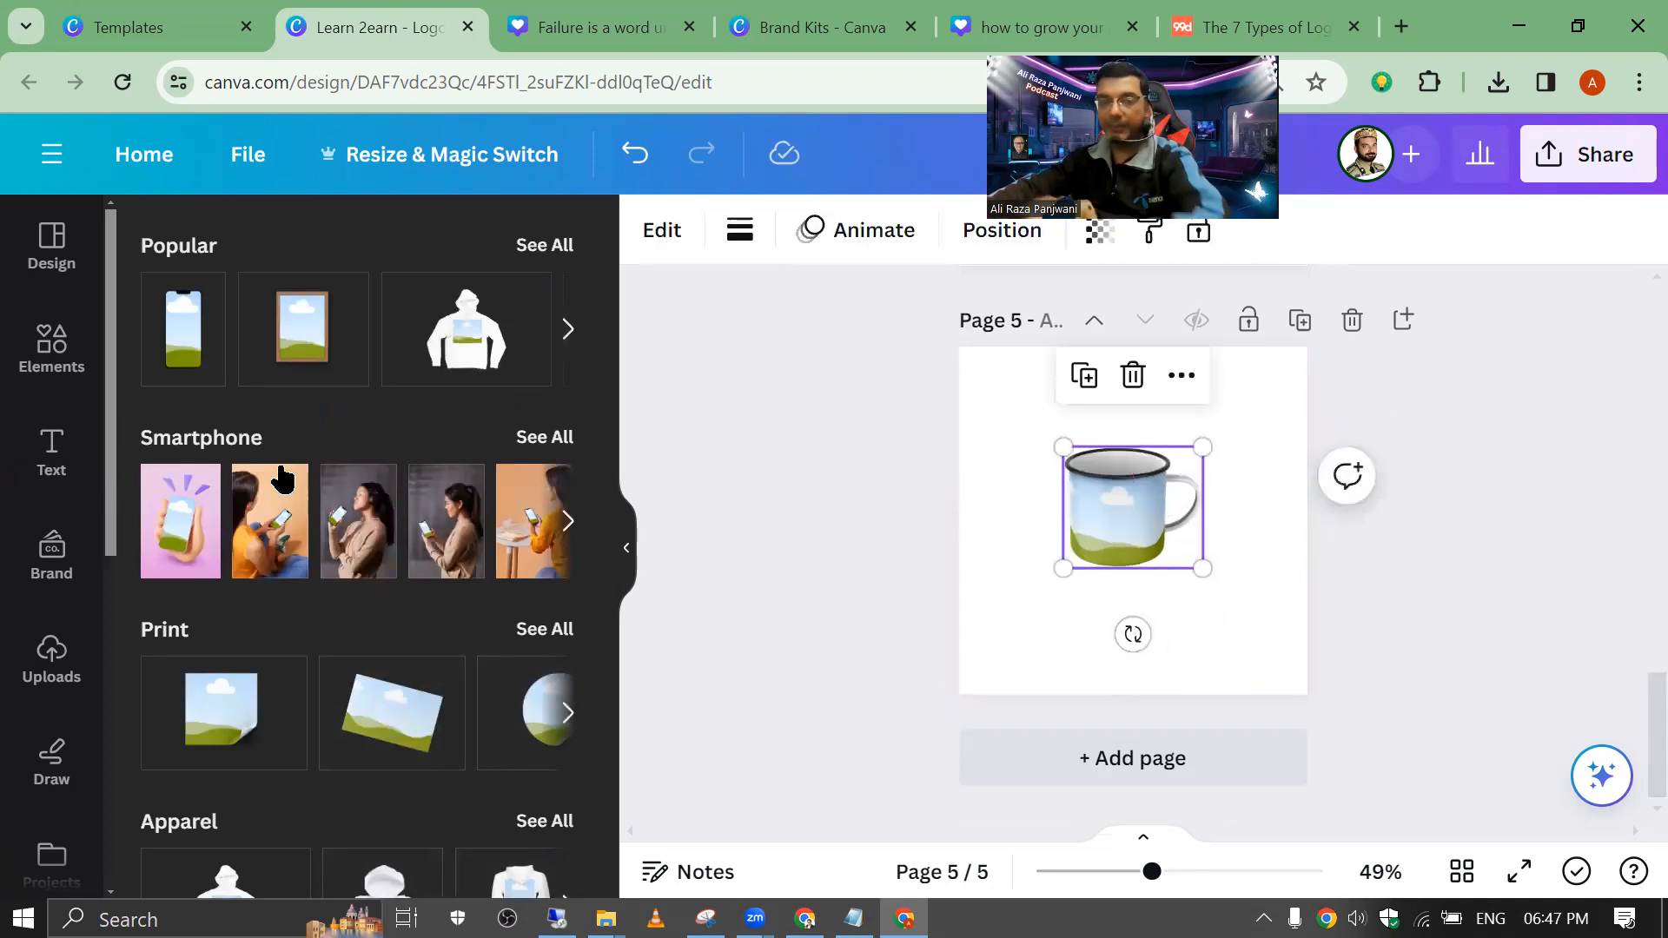
Step: Drop the uploaded Learn 2Earn logo onto the enamel mug mockup
{"action": "left_click", "coordinate": [54, 659]}
{"action": "left_click", "coordinate": [251, 613]}
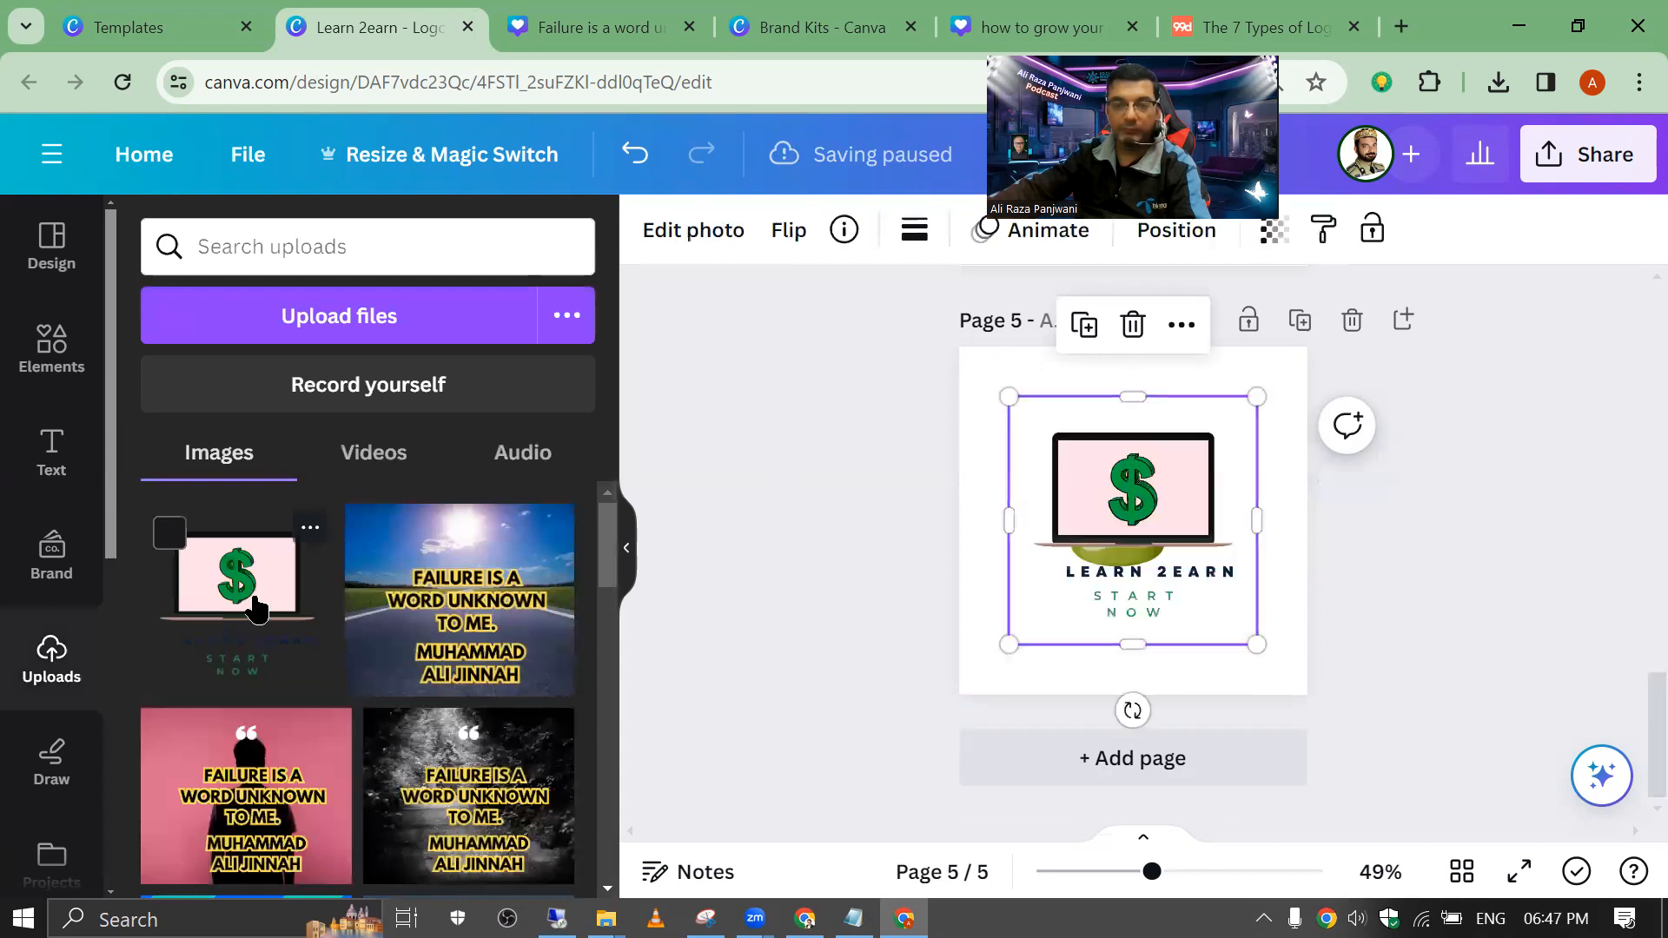
{"action": "left_click_drag", "start_coordinate": [1133, 498], "coordinate": [1110, 522]}
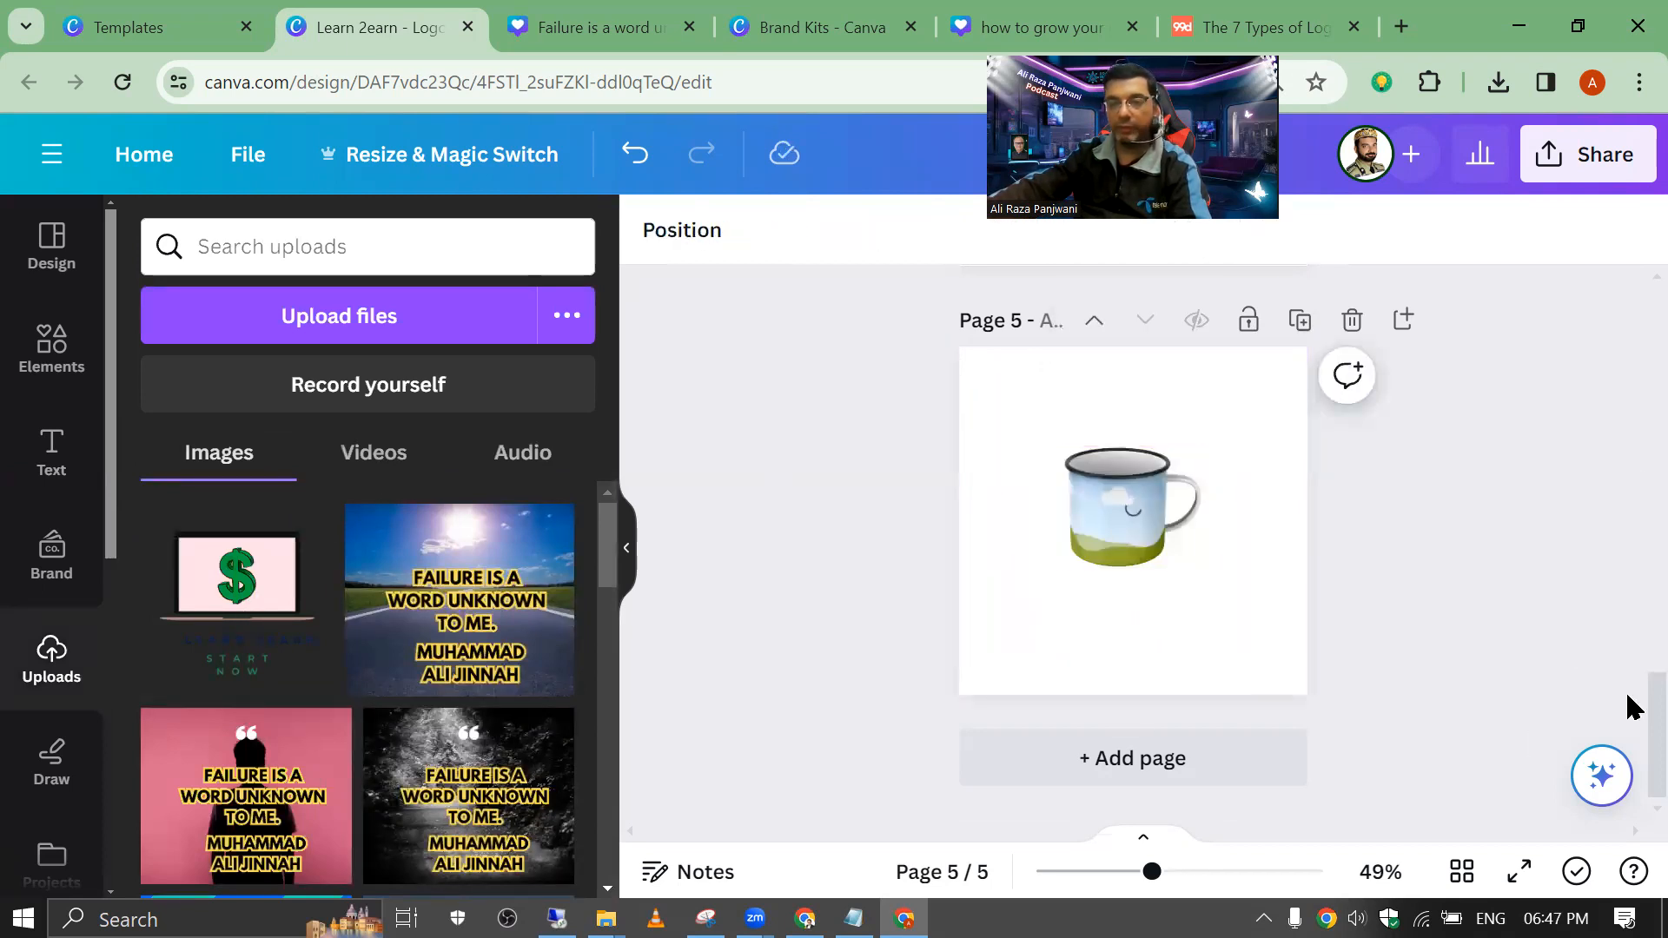
{"action": "scroll", "coordinate": [1632, 706], "scroll_direction": "up", "scroll_amount": 5}
Step: Zoom in to inspect the logo on the page 4 hoodie and page 5 mug, then zoom back out
{"action": "left_click", "coordinate": [994, 484]}
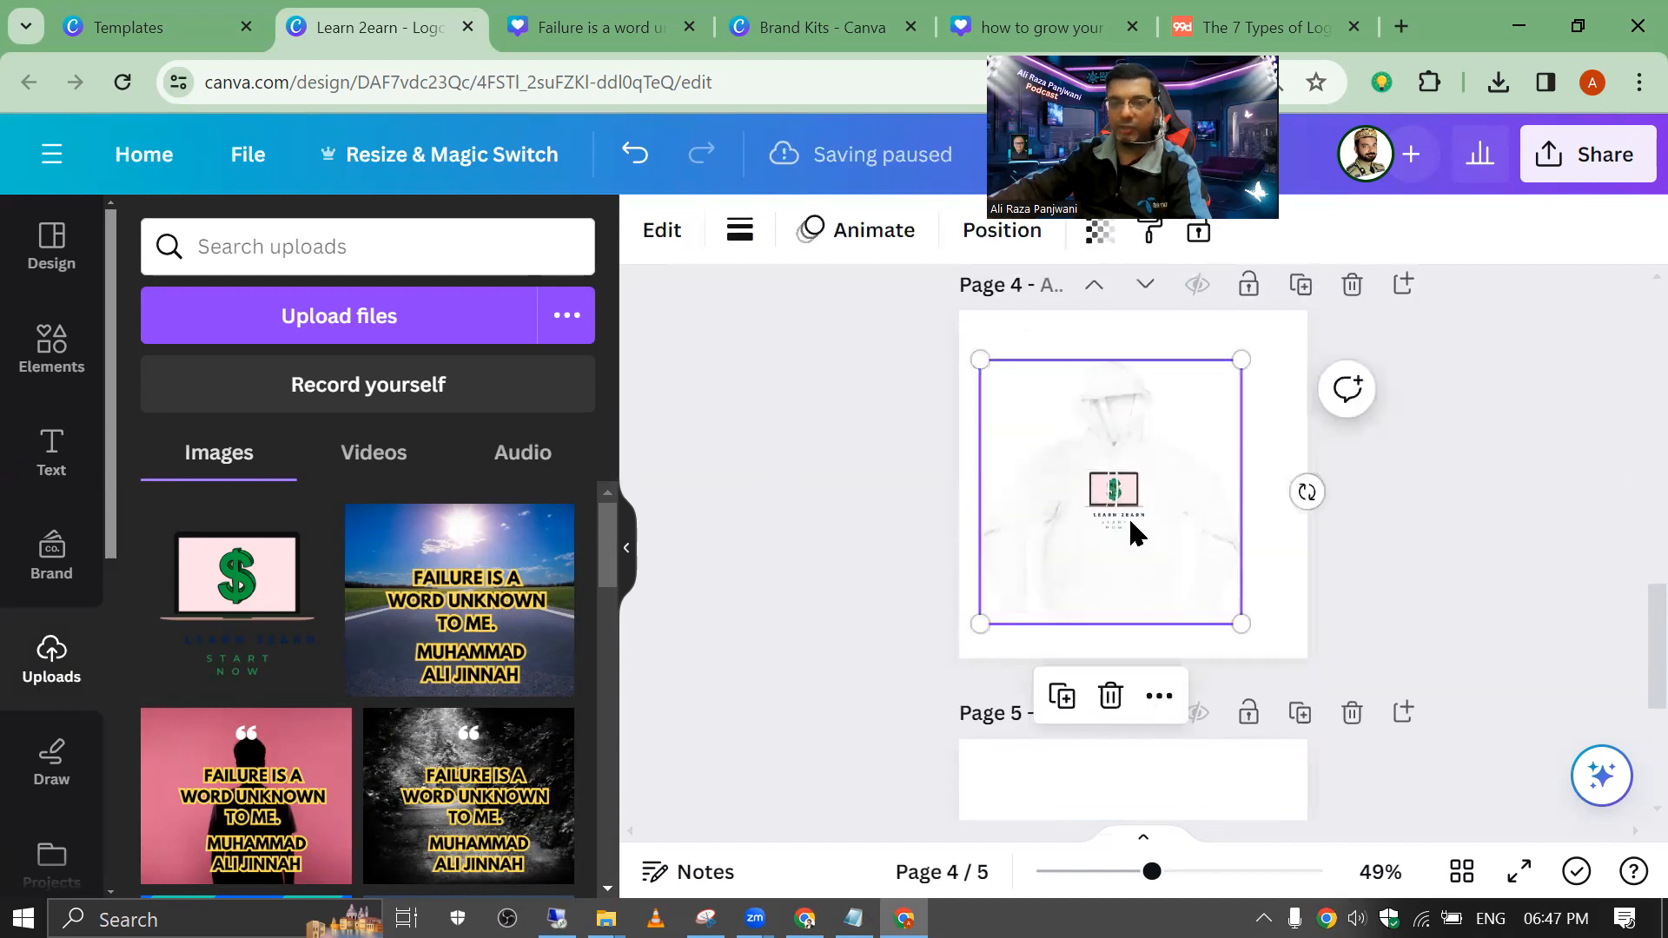
{"action": "mouse_move", "coordinate": [1192, 878]}
{"action": "left_mouse_down"}
{"action": "mouse_move", "coordinate": [1277, 872]}
{"action": "mouse_move", "coordinate": [1168, 871]}
{"action": "left_mouse_up"}
{"action": "scroll", "coordinate": [1631, 696], "scroll_direction": "down", "scroll_amount": 5}
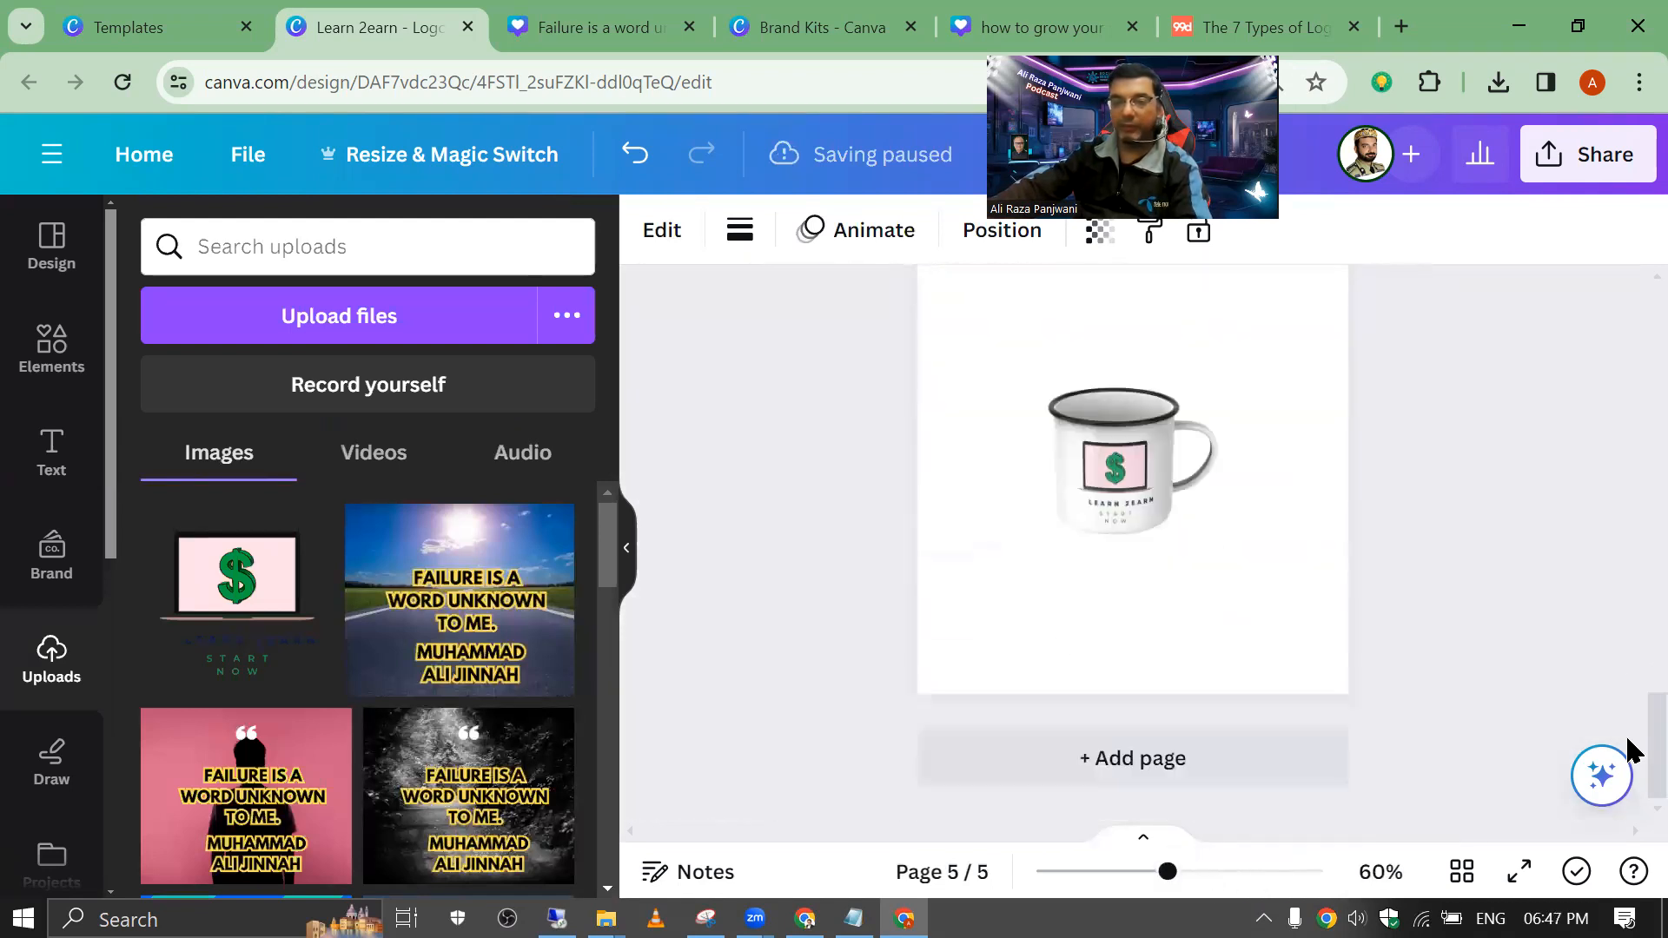
{"action": "left_click_drag", "start_coordinate": [1165, 873], "coordinate": [1271, 874]}
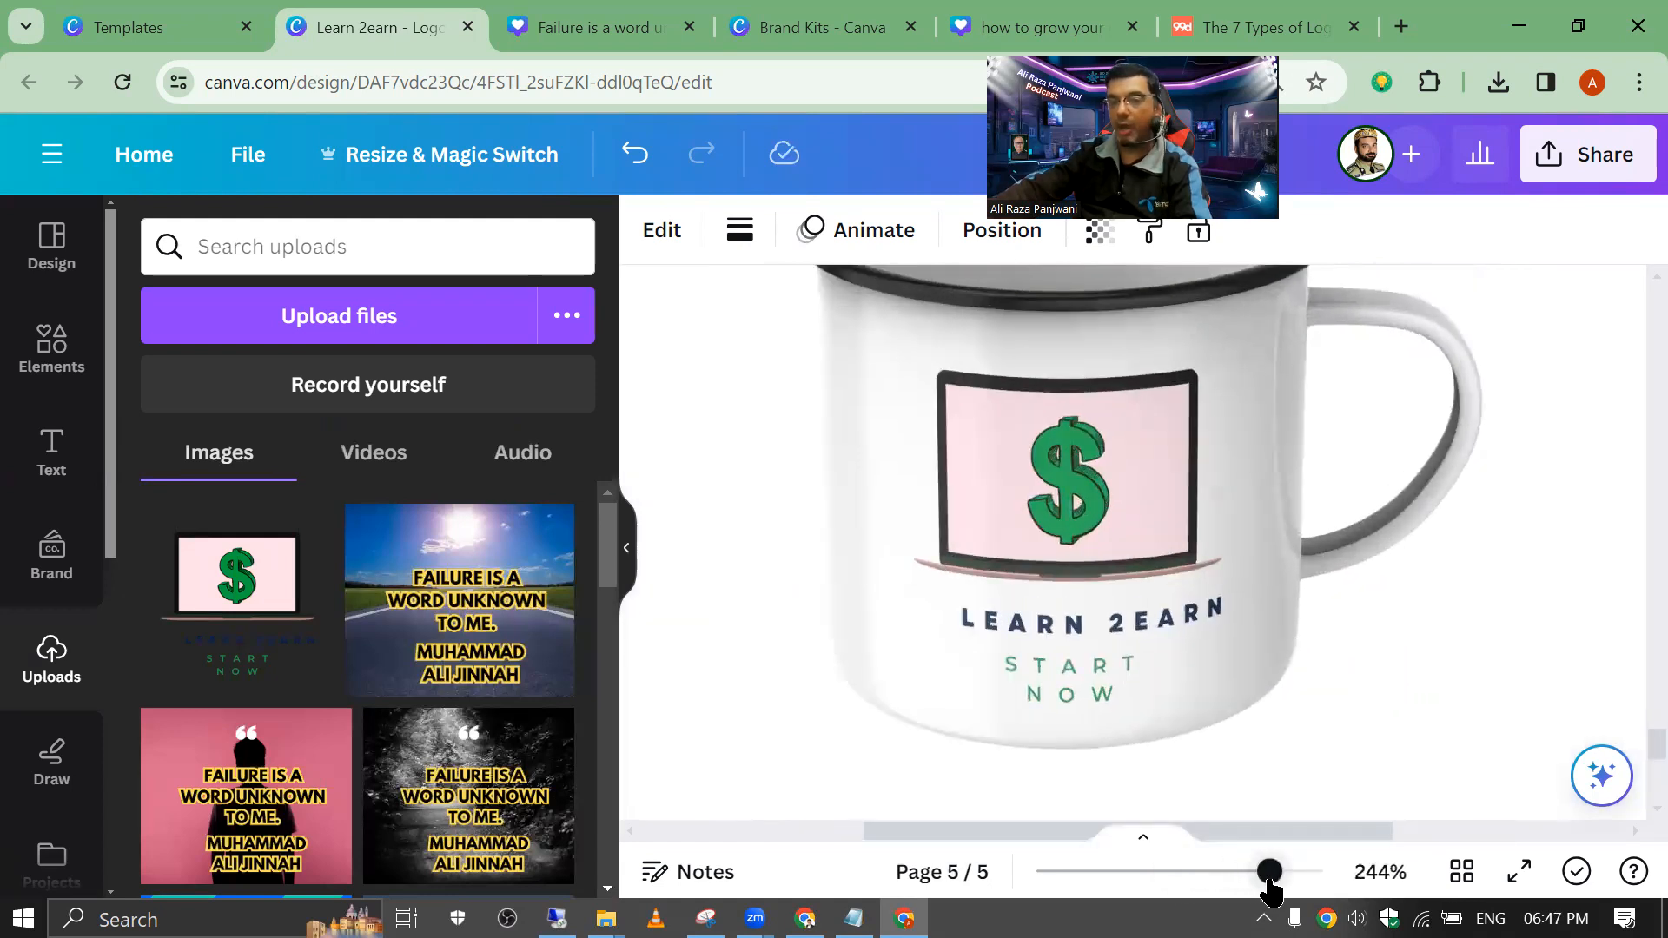
{"action": "left_click_drag", "start_coordinate": [1270, 873], "coordinate": [1229, 875]}
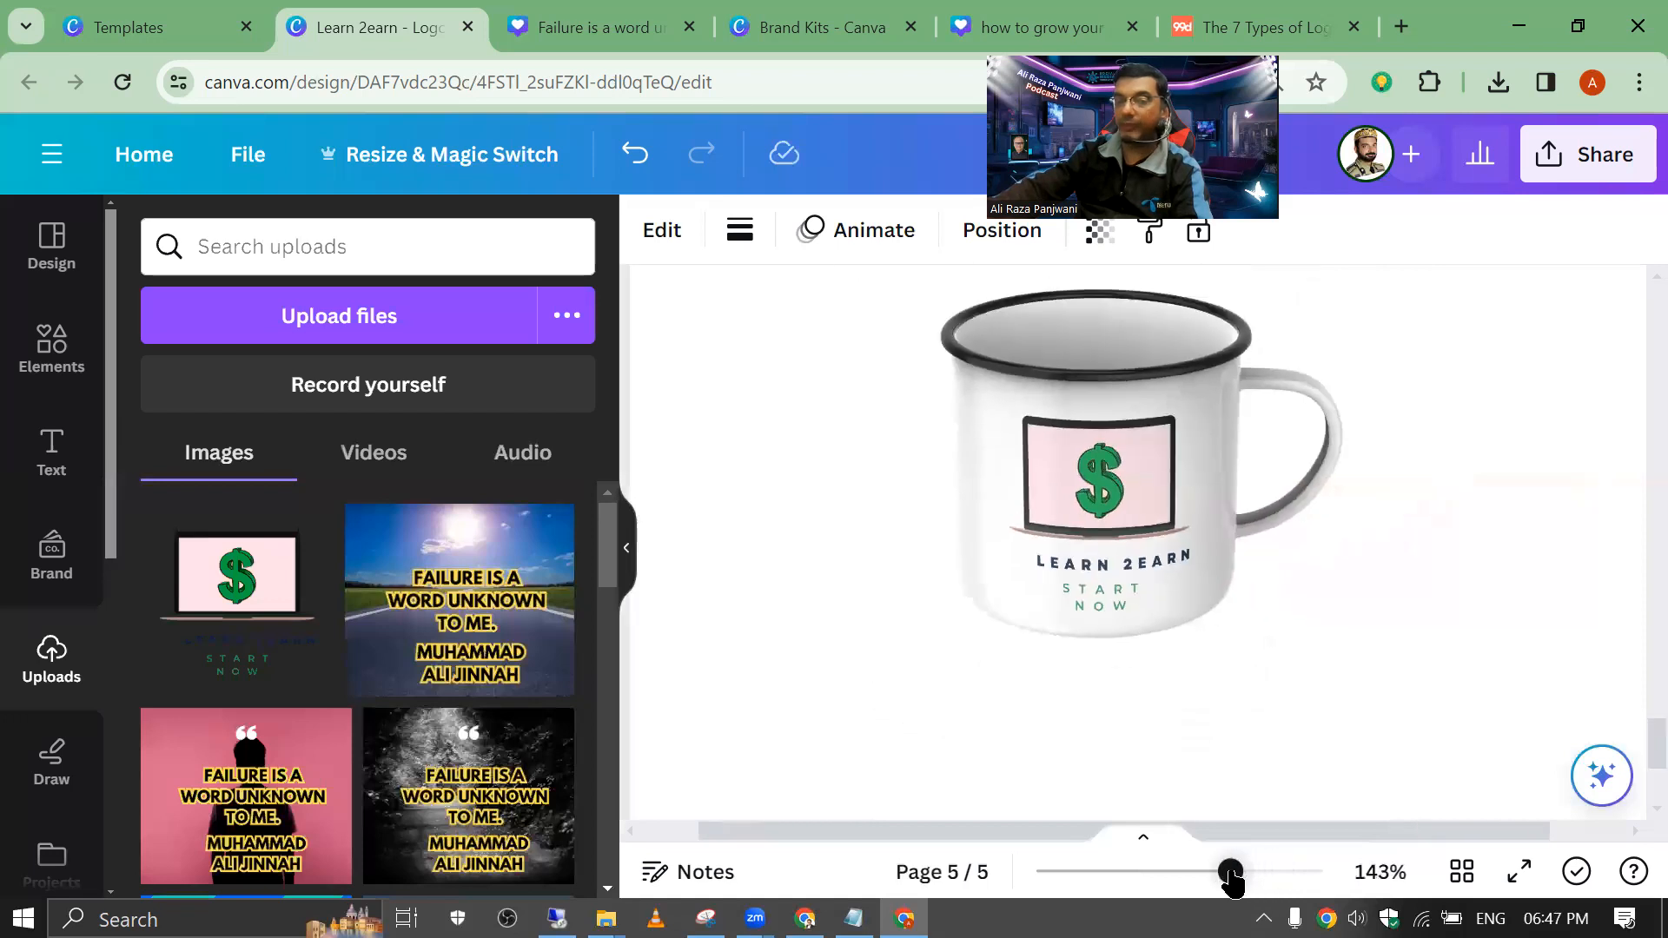
{"action": "scroll", "coordinate": [1231, 876], "scroll_direction": "down", "scroll_amount": 5}
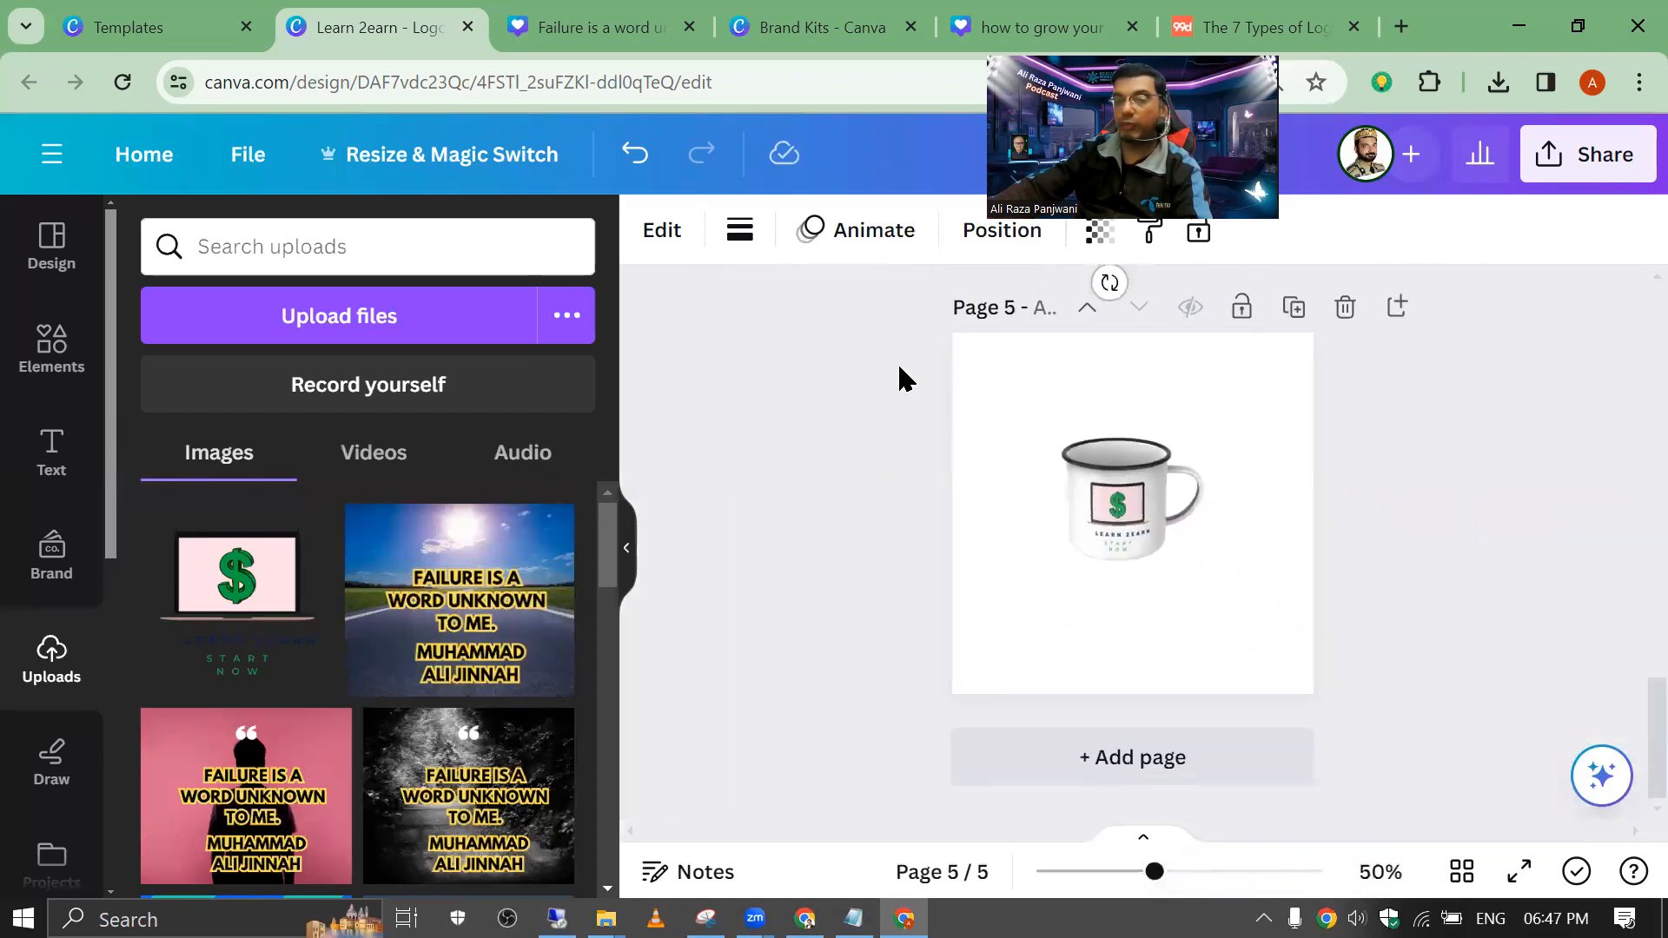
{"action": "left_click", "coordinate": [772, 389]}
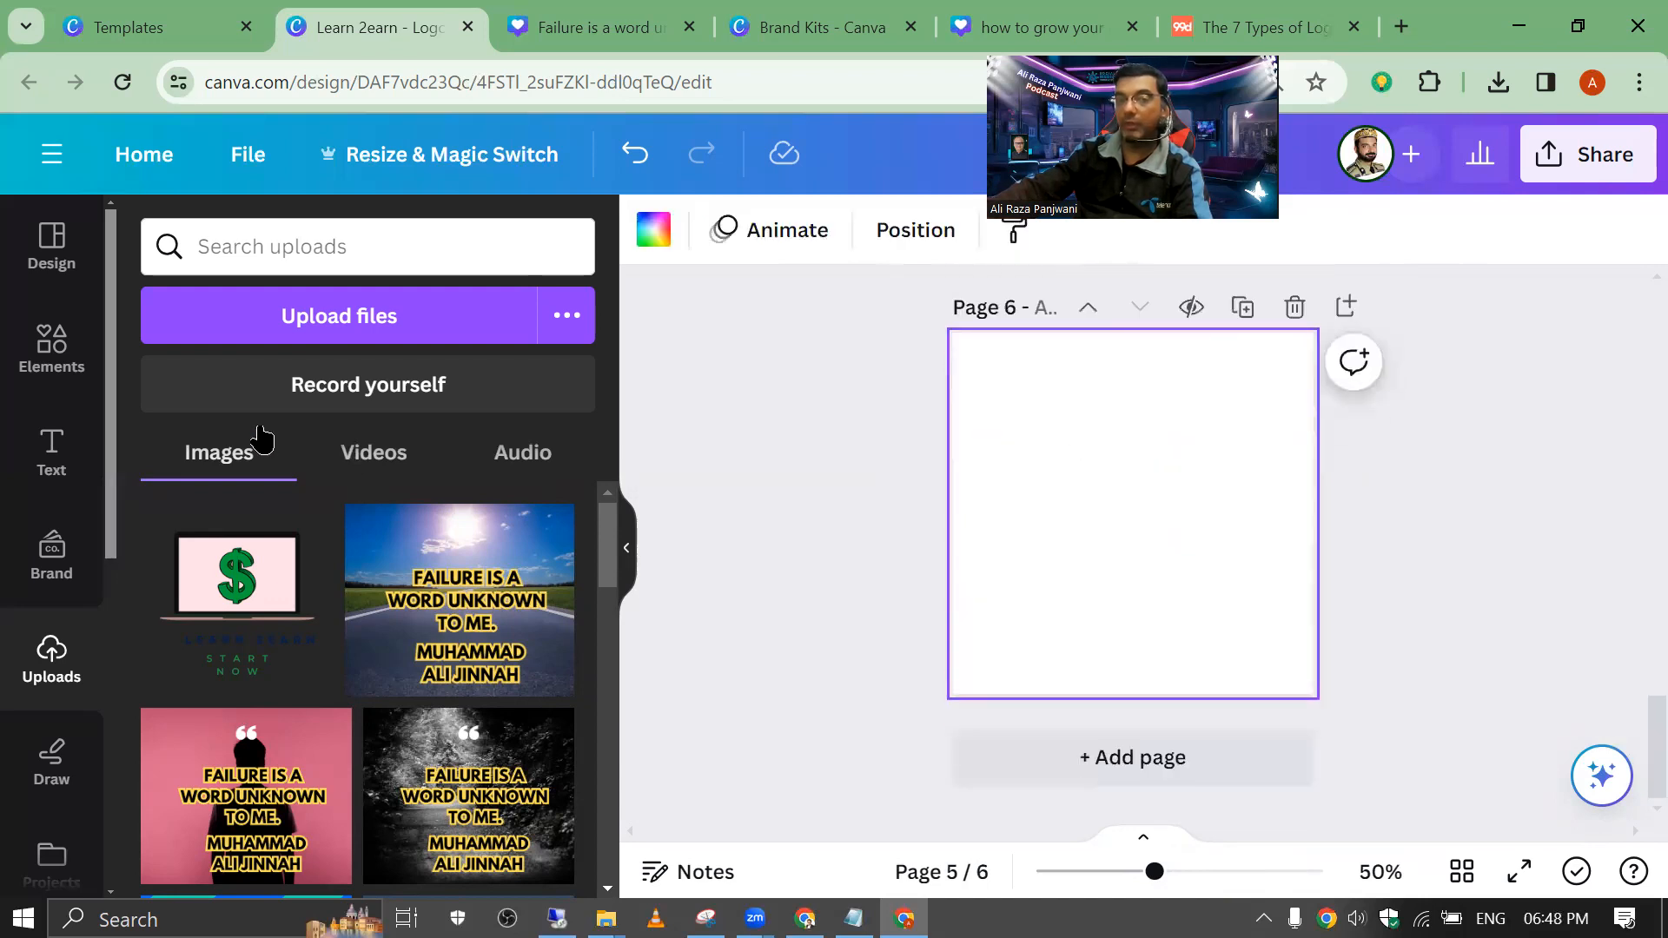
Step: Place the uploaded Learn 2Earn logo on page 6 and select it
{"action": "left_click", "coordinate": [221, 575]}
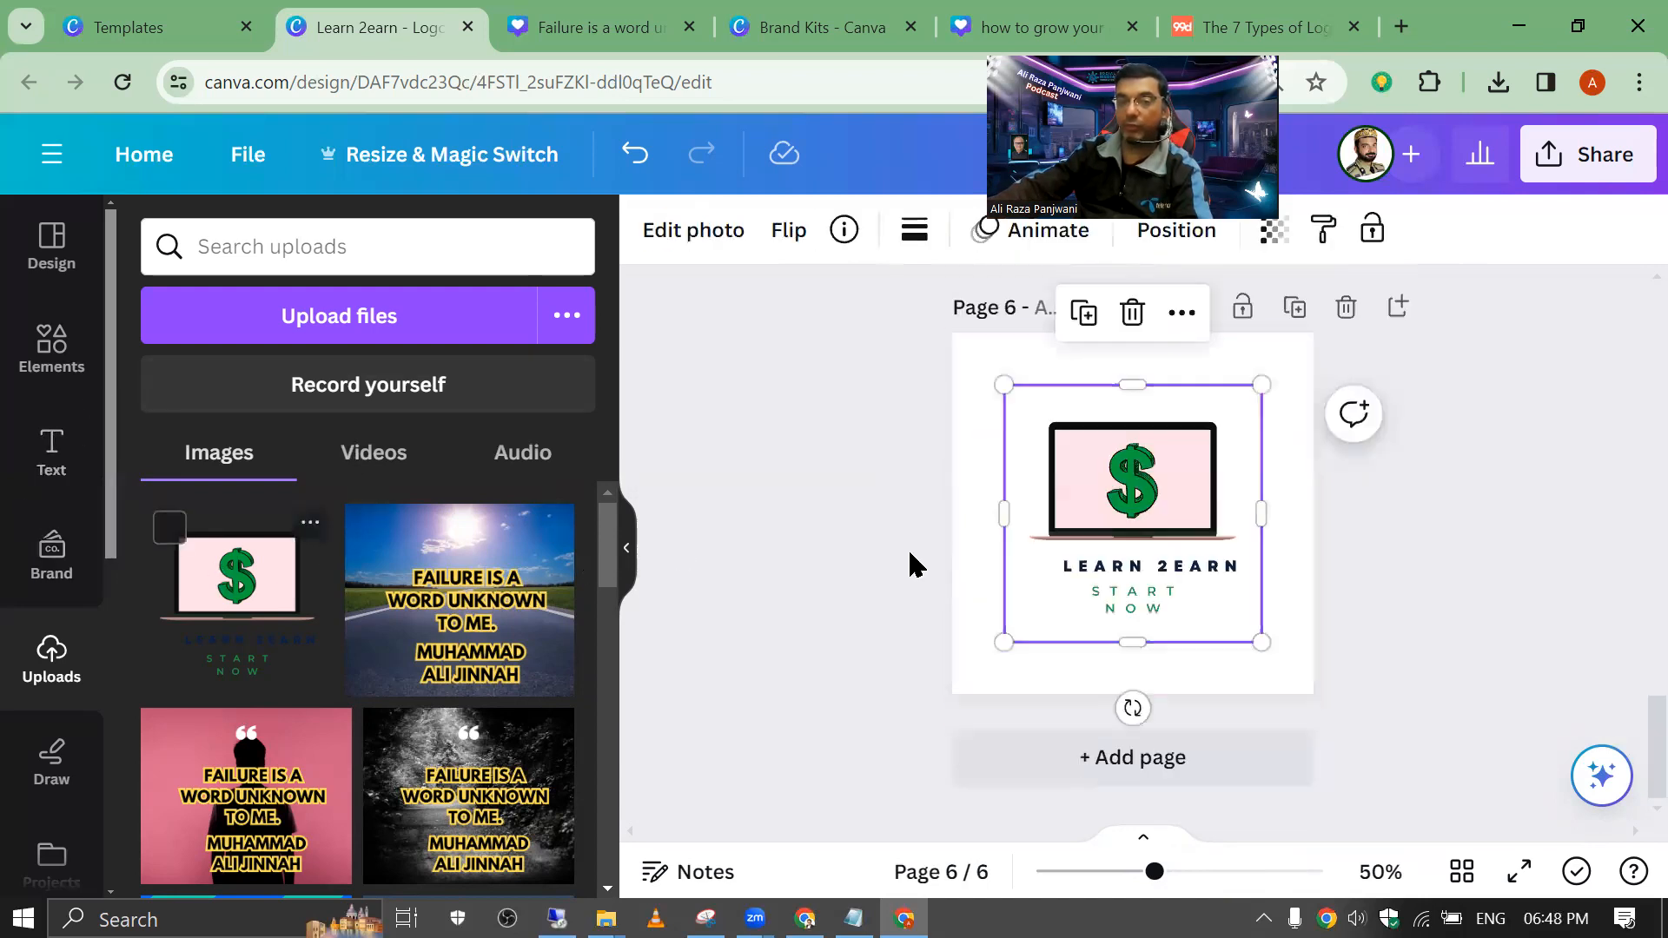
{"action": "left_click", "coordinate": [827, 386]}
{"action": "left_click", "coordinate": [1078, 491]}
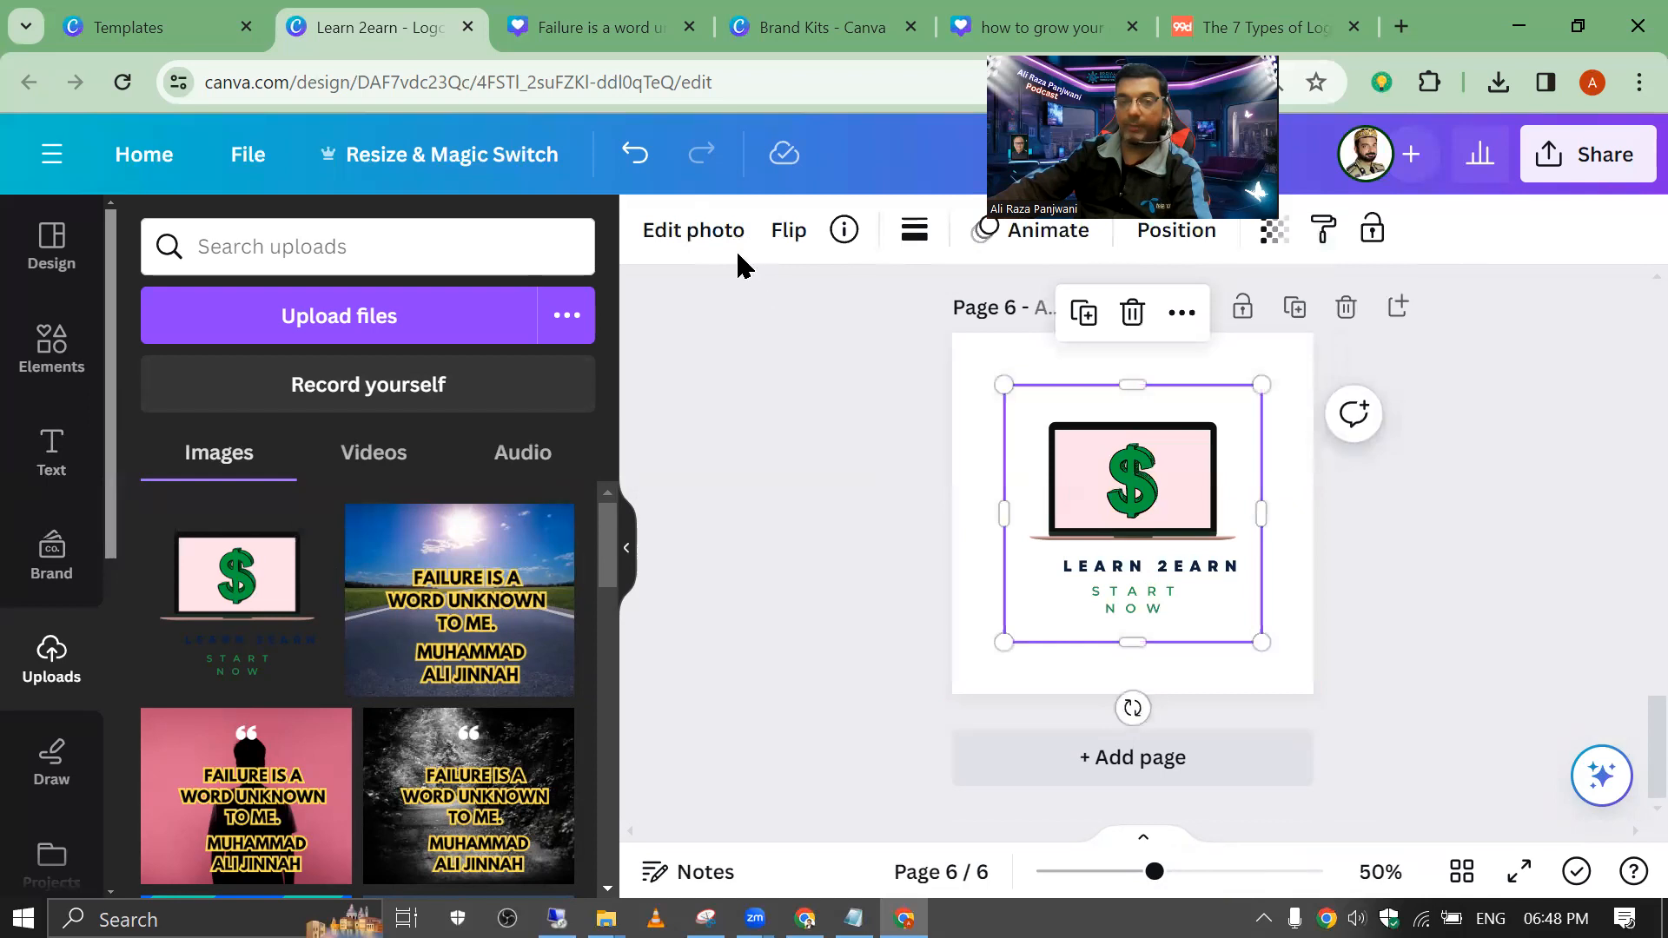
Step: Through Edit photo > Mockups, browse the Smartphone mockups, then apply a Graphics mockup to the logo
{"action": "left_click", "coordinate": [695, 230]}
{"action": "scroll", "coordinate": [365, 564], "scroll_direction": "down", "scroll_amount": 5}
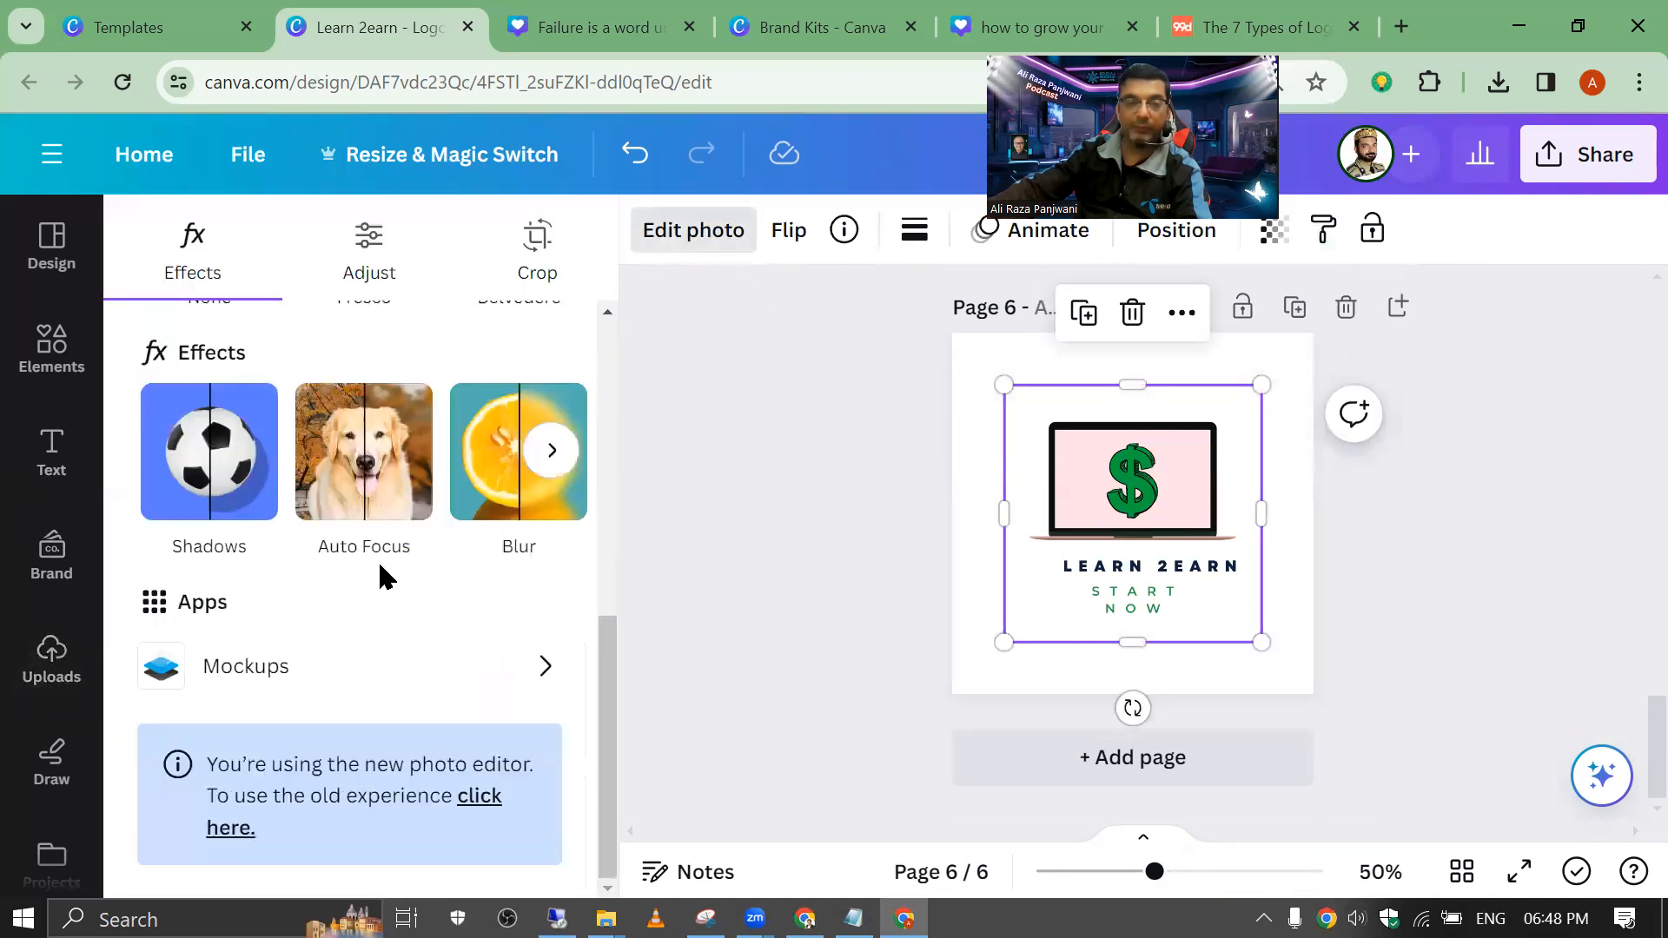
{"action": "left_click", "coordinate": [326, 656]}
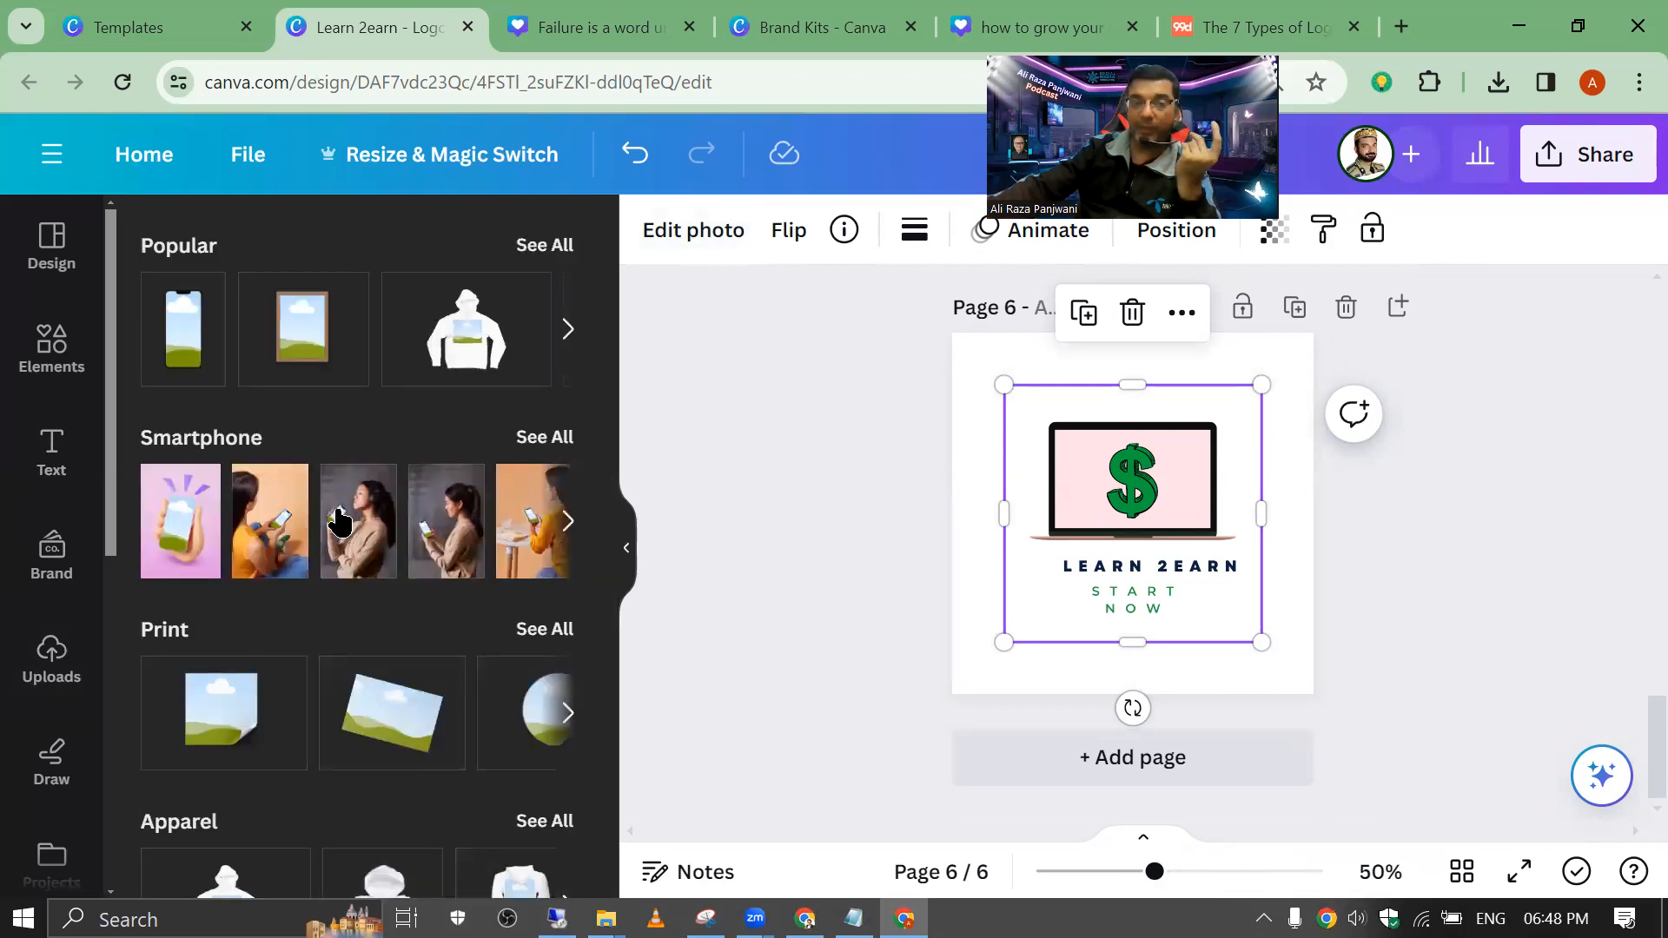
{"action": "left_click", "coordinate": [545, 445]}
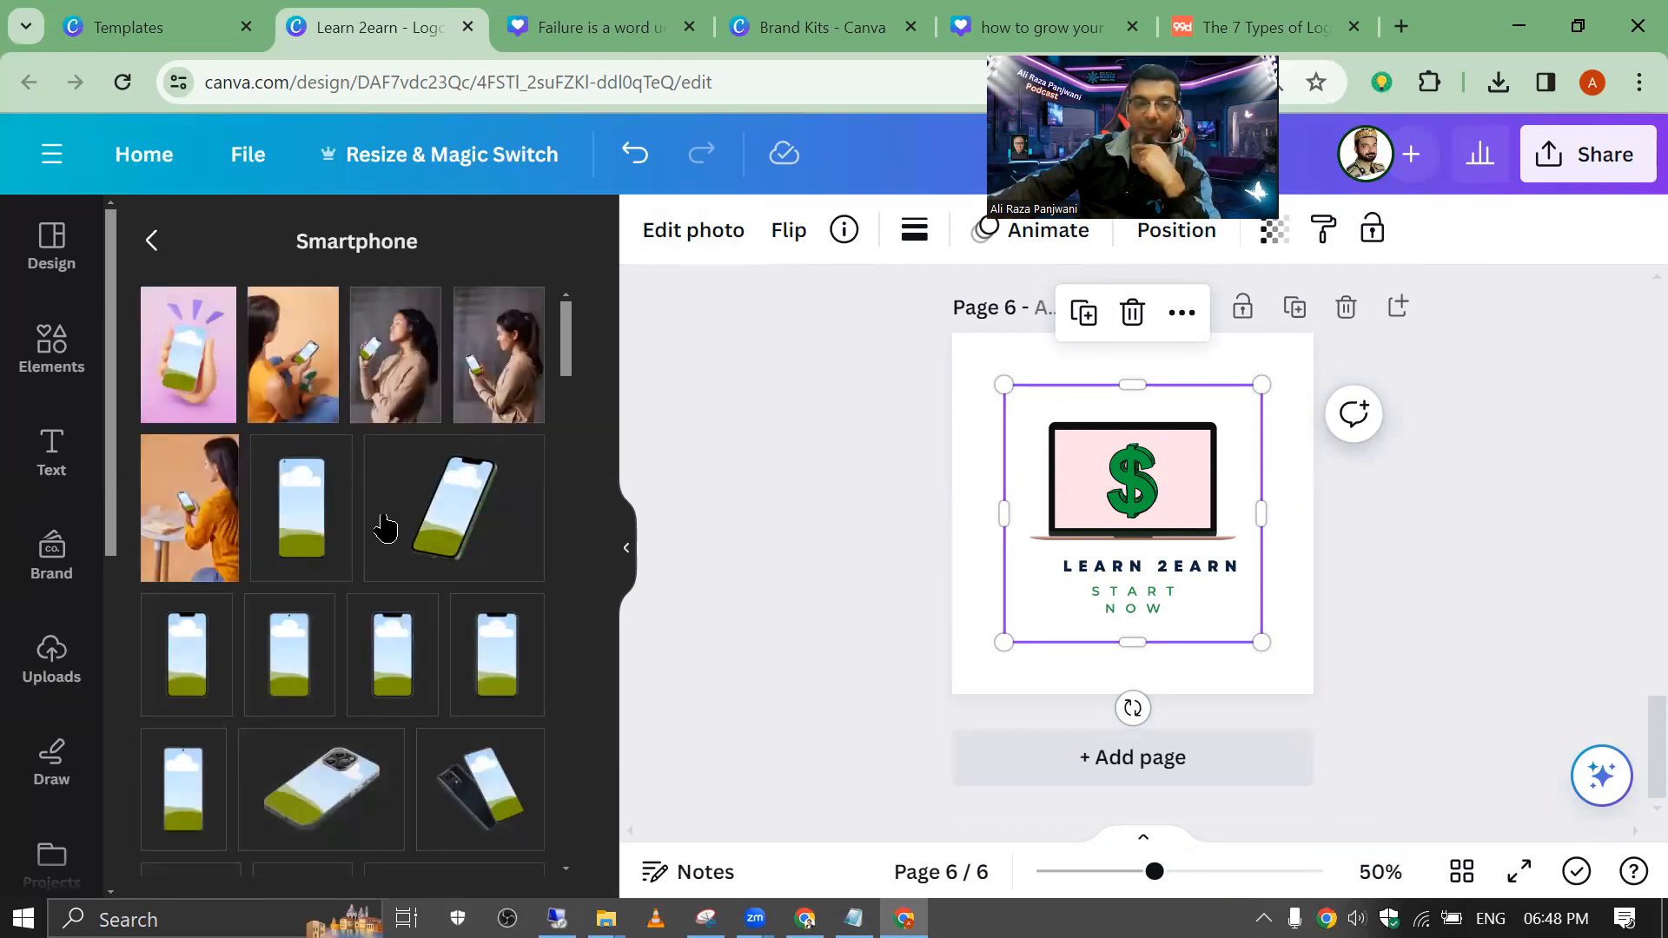
{"action": "scroll", "coordinate": [385, 571], "scroll_direction": "down", "scroll_amount": 3}
{"action": "scroll", "coordinate": [384, 571], "scroll_direction": "down", "scroll_amount": 1}
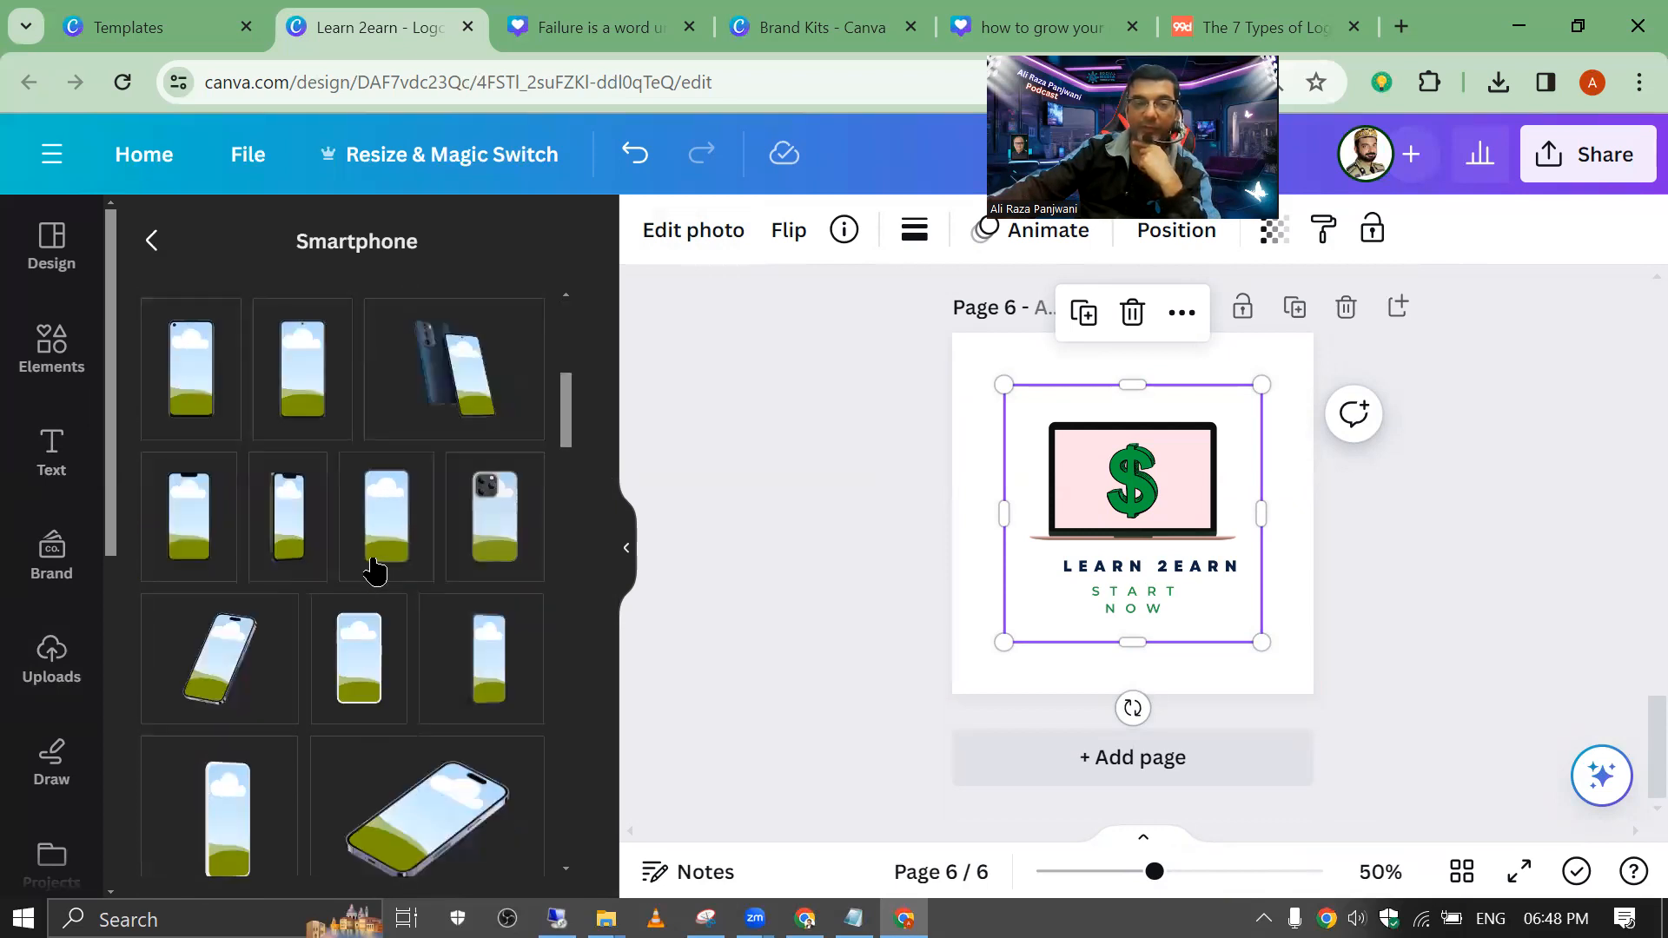
{"action": "left_click", "coordinate": [151, 252]}
{"action": "scroll", "coordinate": [279, 478], "scroll_direction": "down", "scroll_amount": 5}
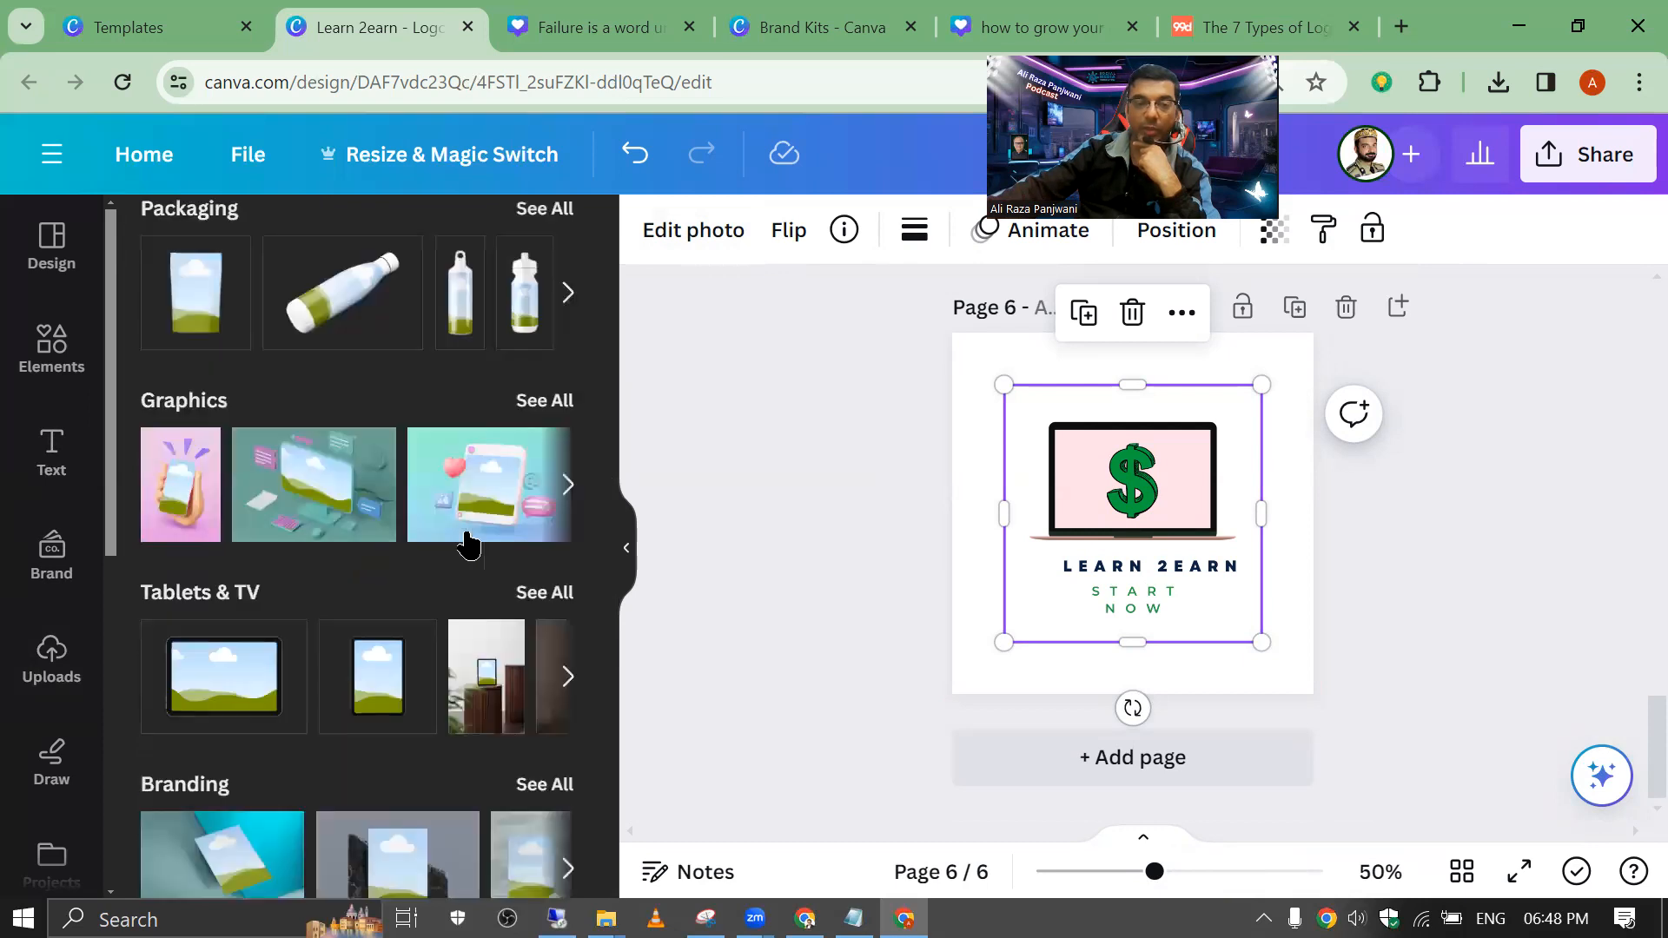
{"action": "scroll", "coordinate": [468, 545], "scroll_direction": "down", "scroll_amount": 3}
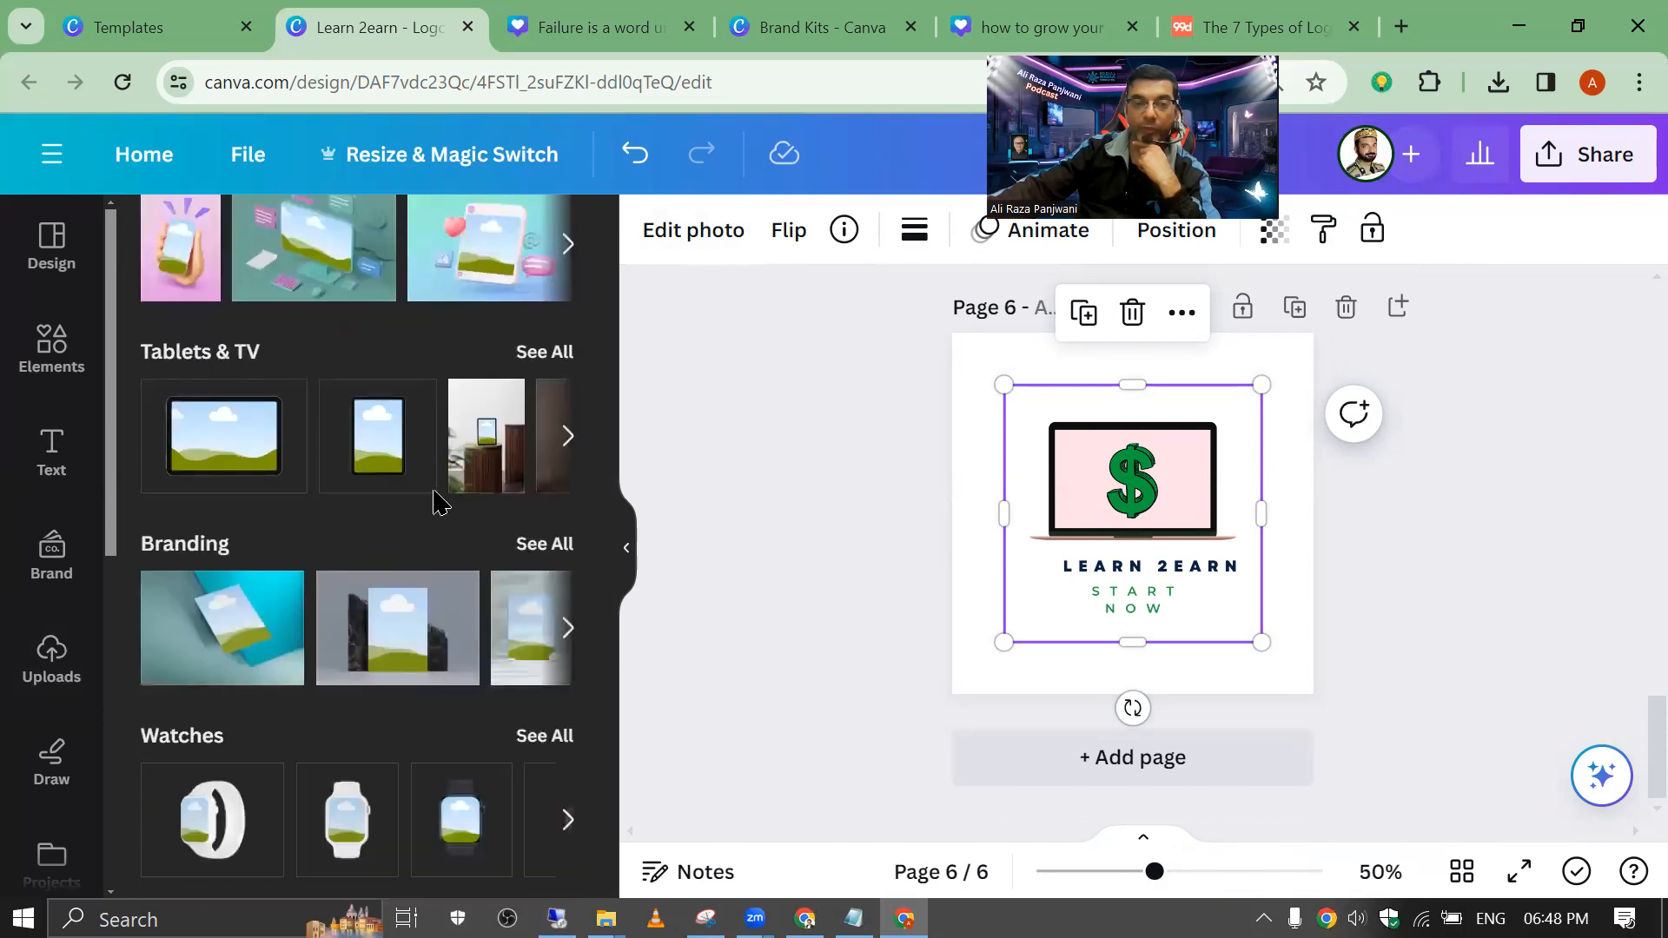
{"action": "left_click", "coordinate": [481, 257]}
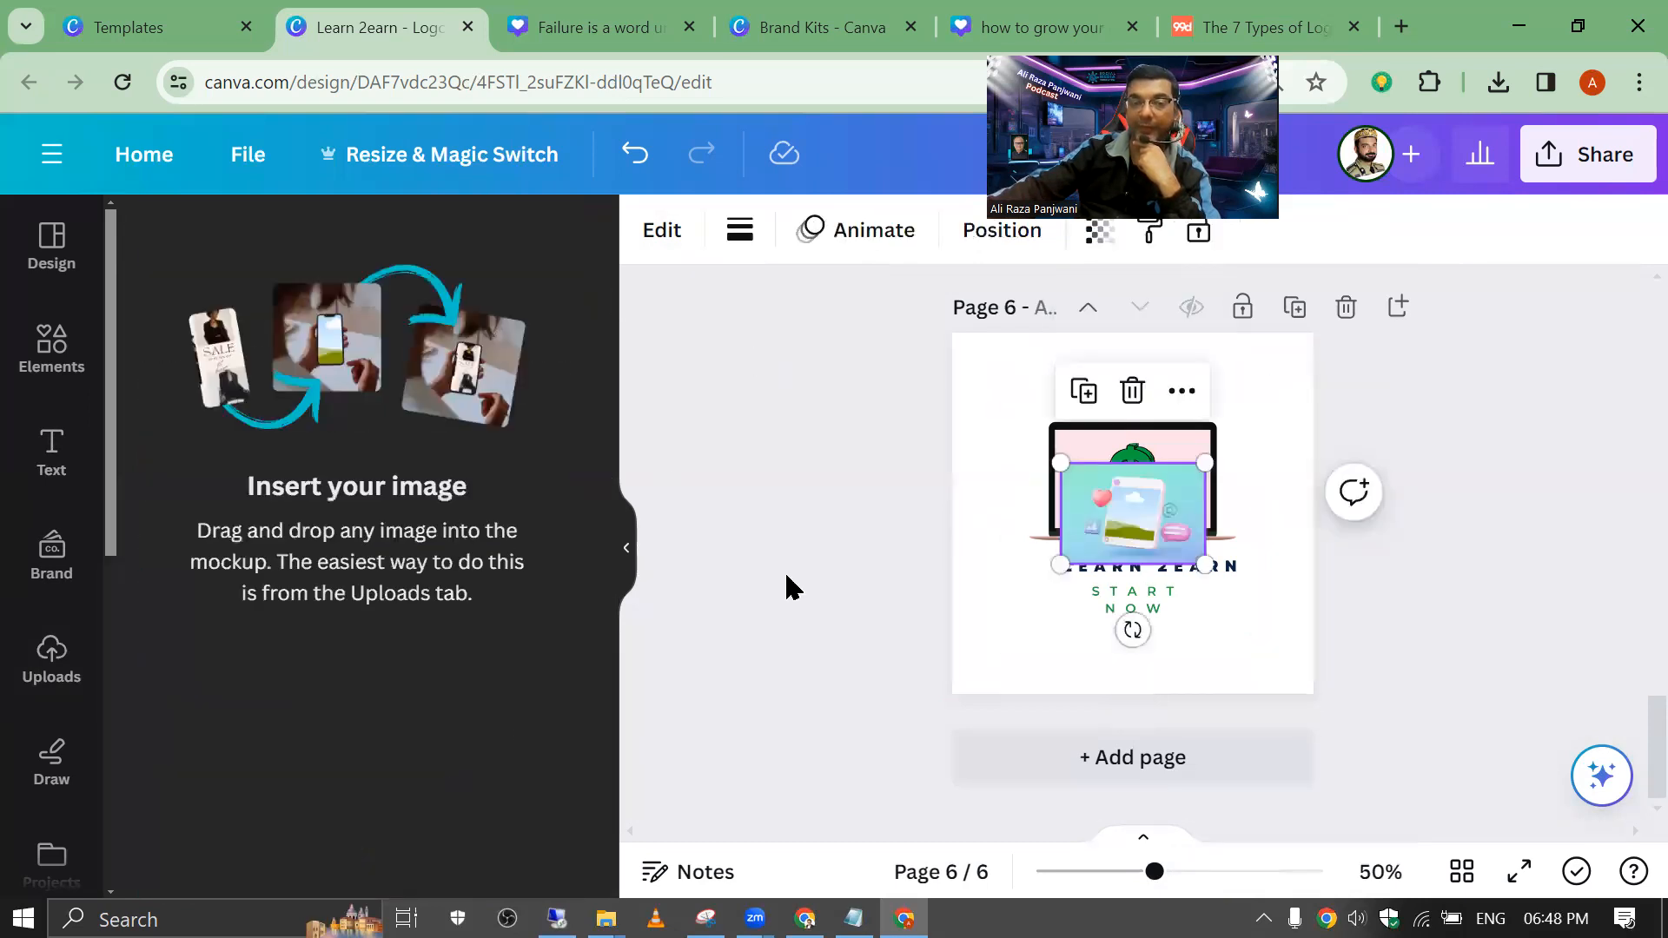
Step: Move the logo down, then enlarge and reposition the Graphics mockup on page 6
{"action": "left_click_drag", "start_coordinate": [1104, 436], "coordinate": [1112, 514]}
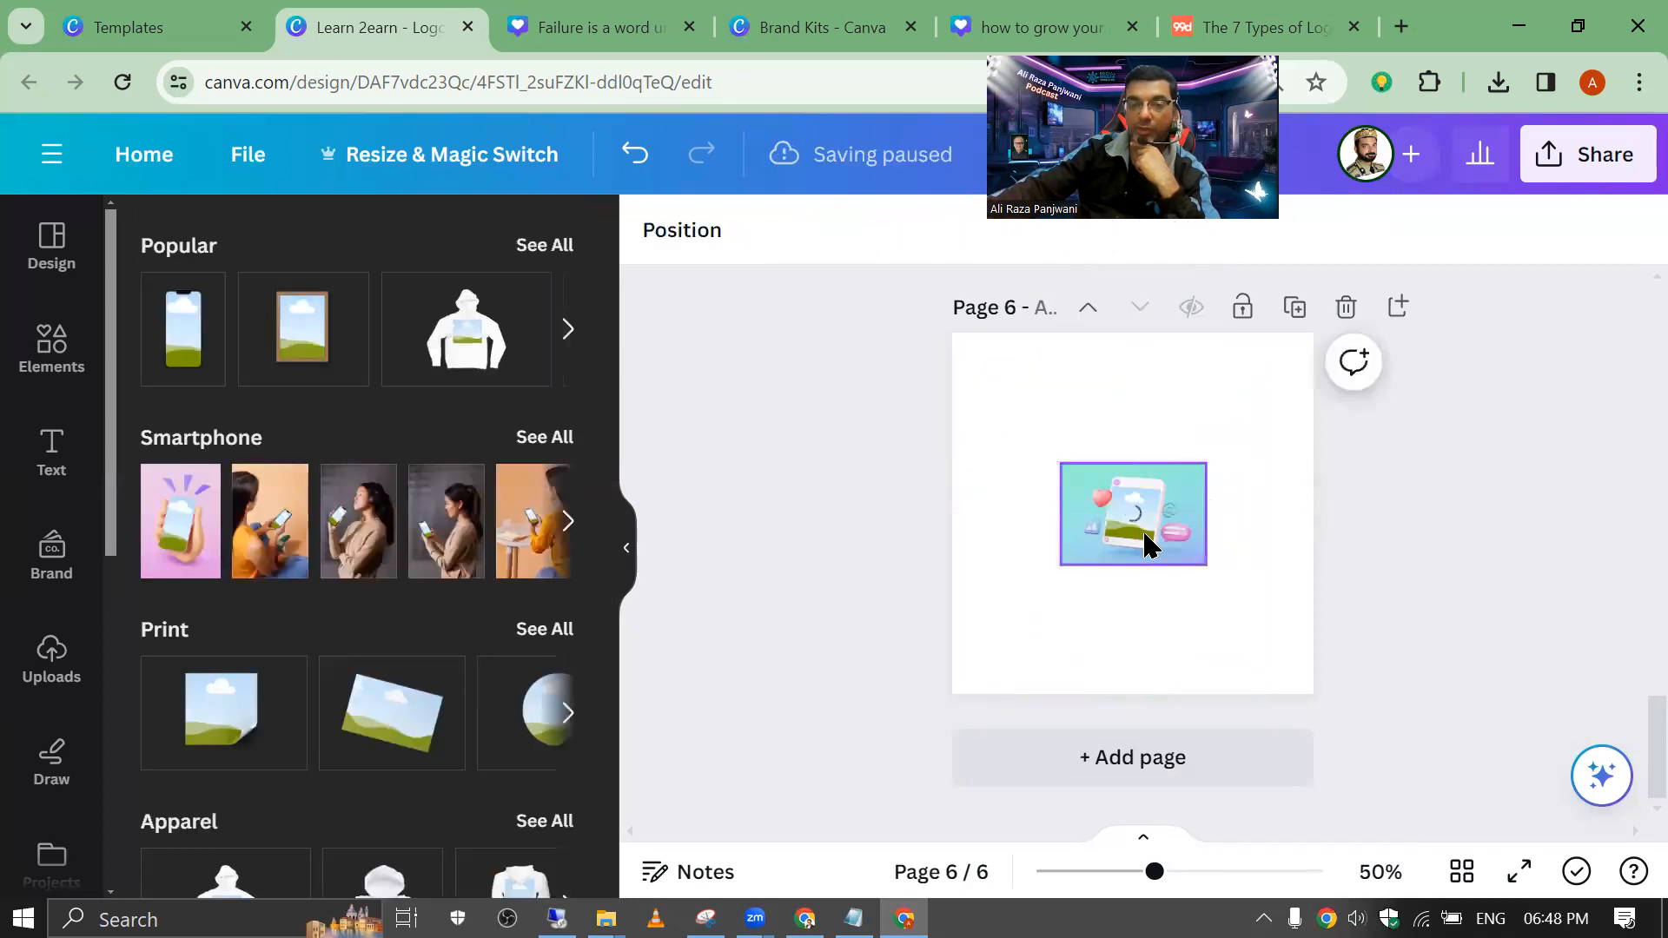
{"action": "left_click", "coordinate": [1057, 466]}
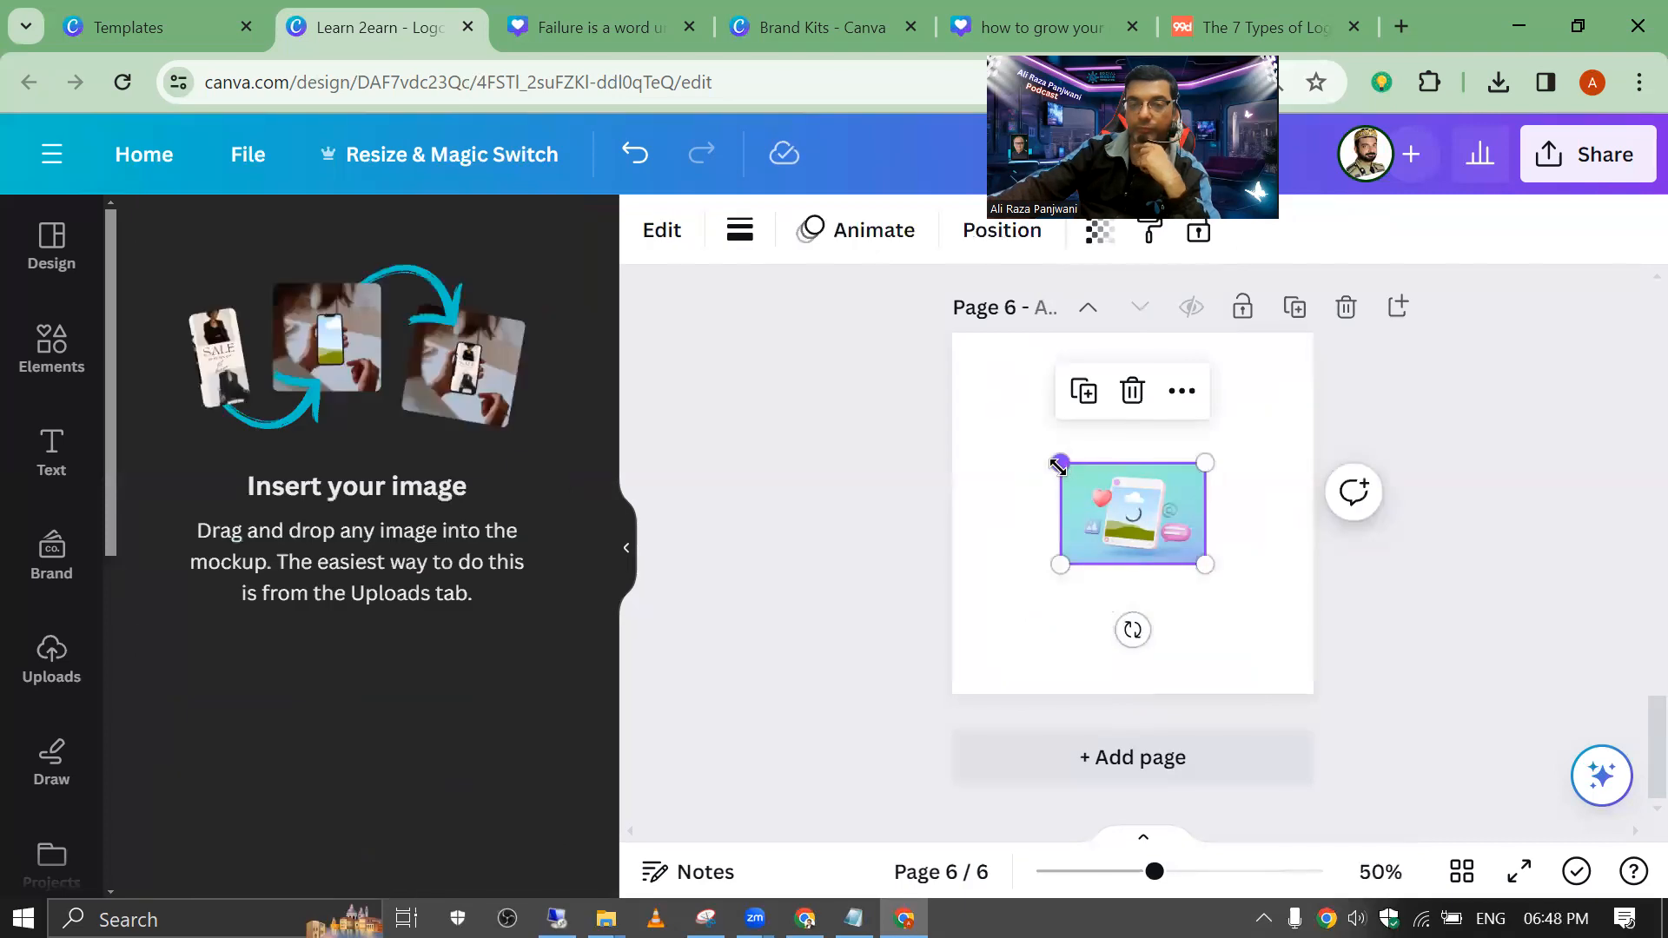
{"action": "left_click_drag", "start_coordinate": [1067, 464], "coordinate": [914, 364]}
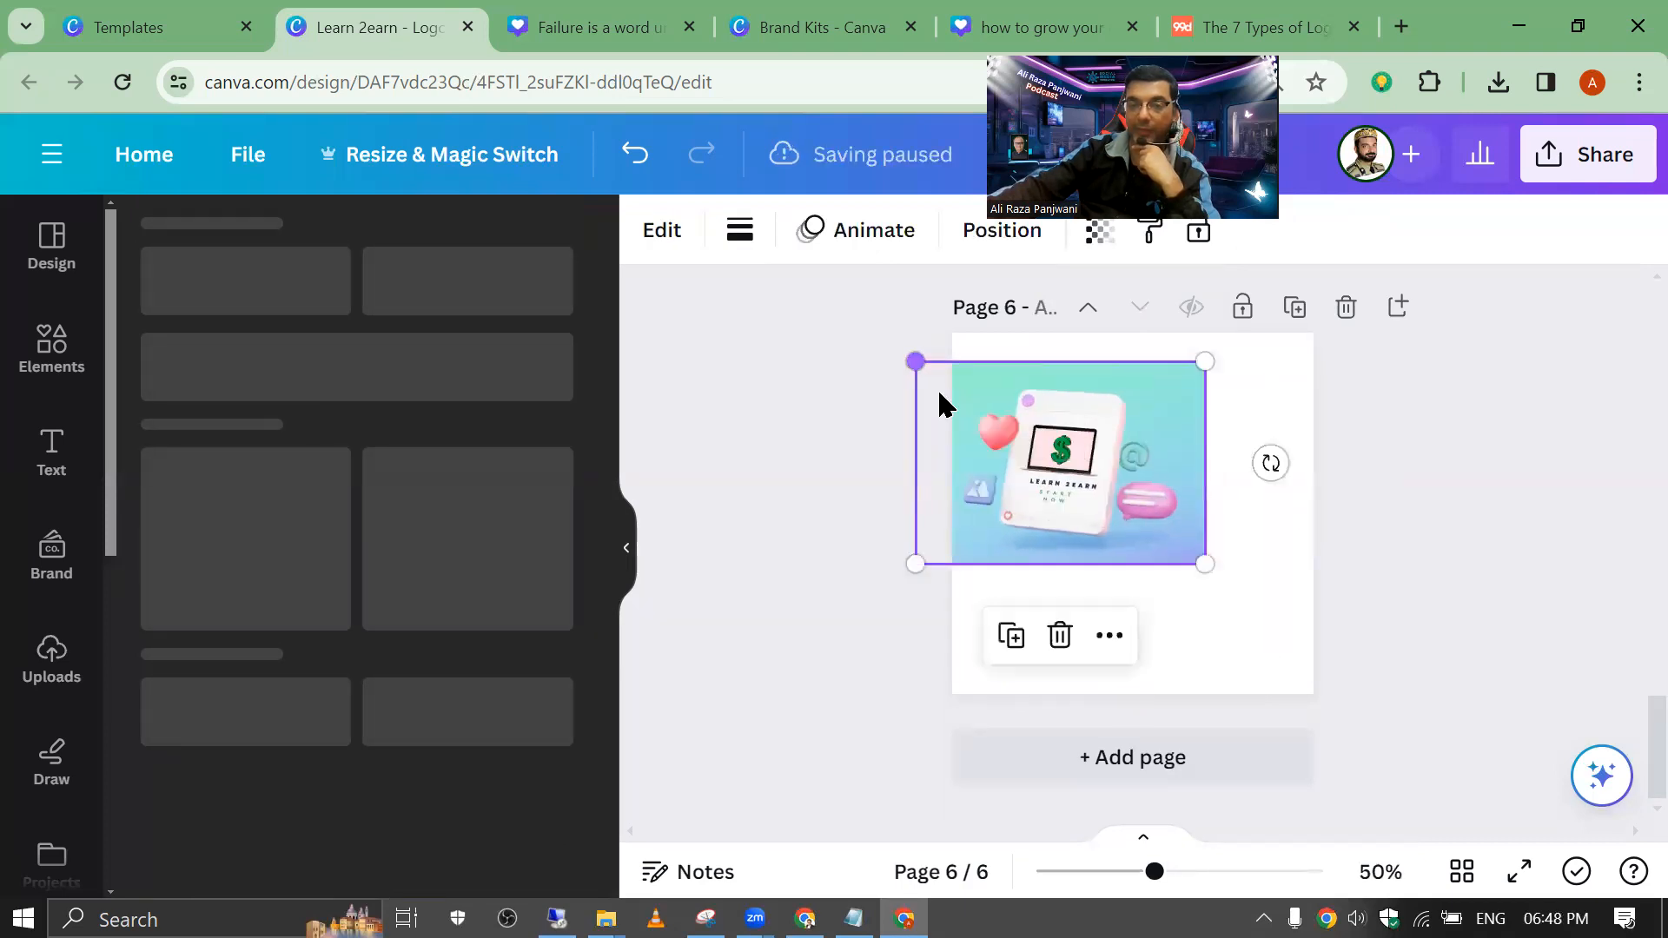
{"action": "left_click_drag", "start_coordinate": [1129, 497], "coordinate": [1166, 503]}
{"action": "left_click_drag", "start_coordinate": [1154, 872], "coordinate": [1220, 880]}
{"action": "scroll", "coordinate": [1220, 881], "scroll_direction": "down", "scroll_amount": 6}
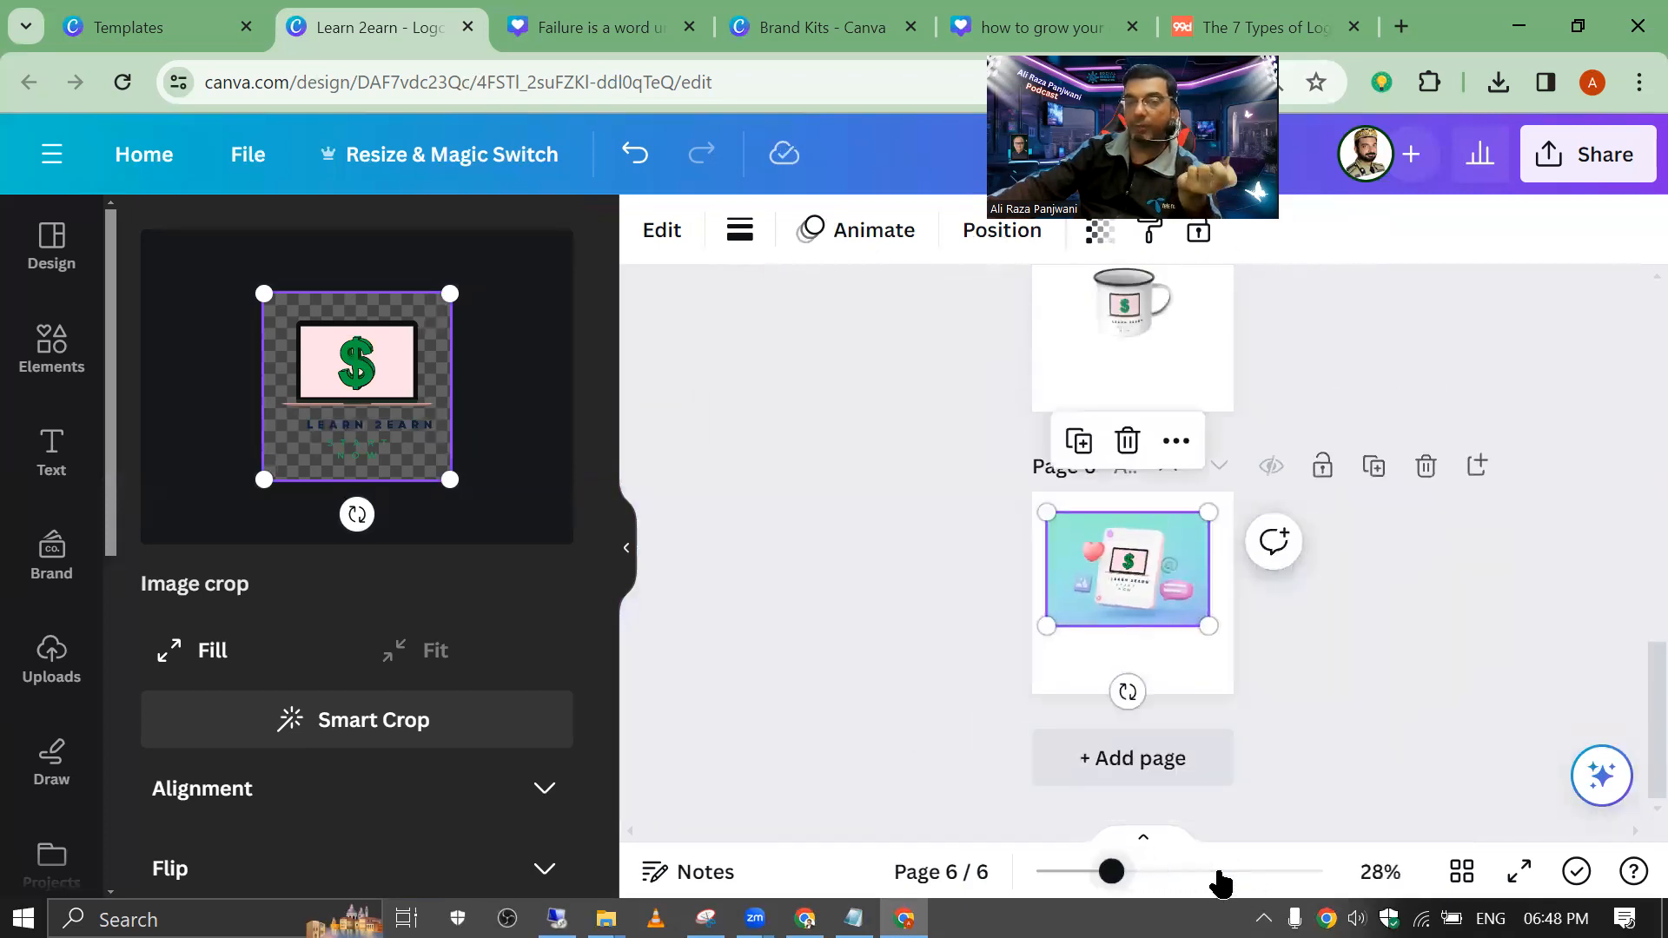
{"action": "scroll", "coordinate": [1220, 881], "scroll_direction": "up", "scroll_amount": 1}
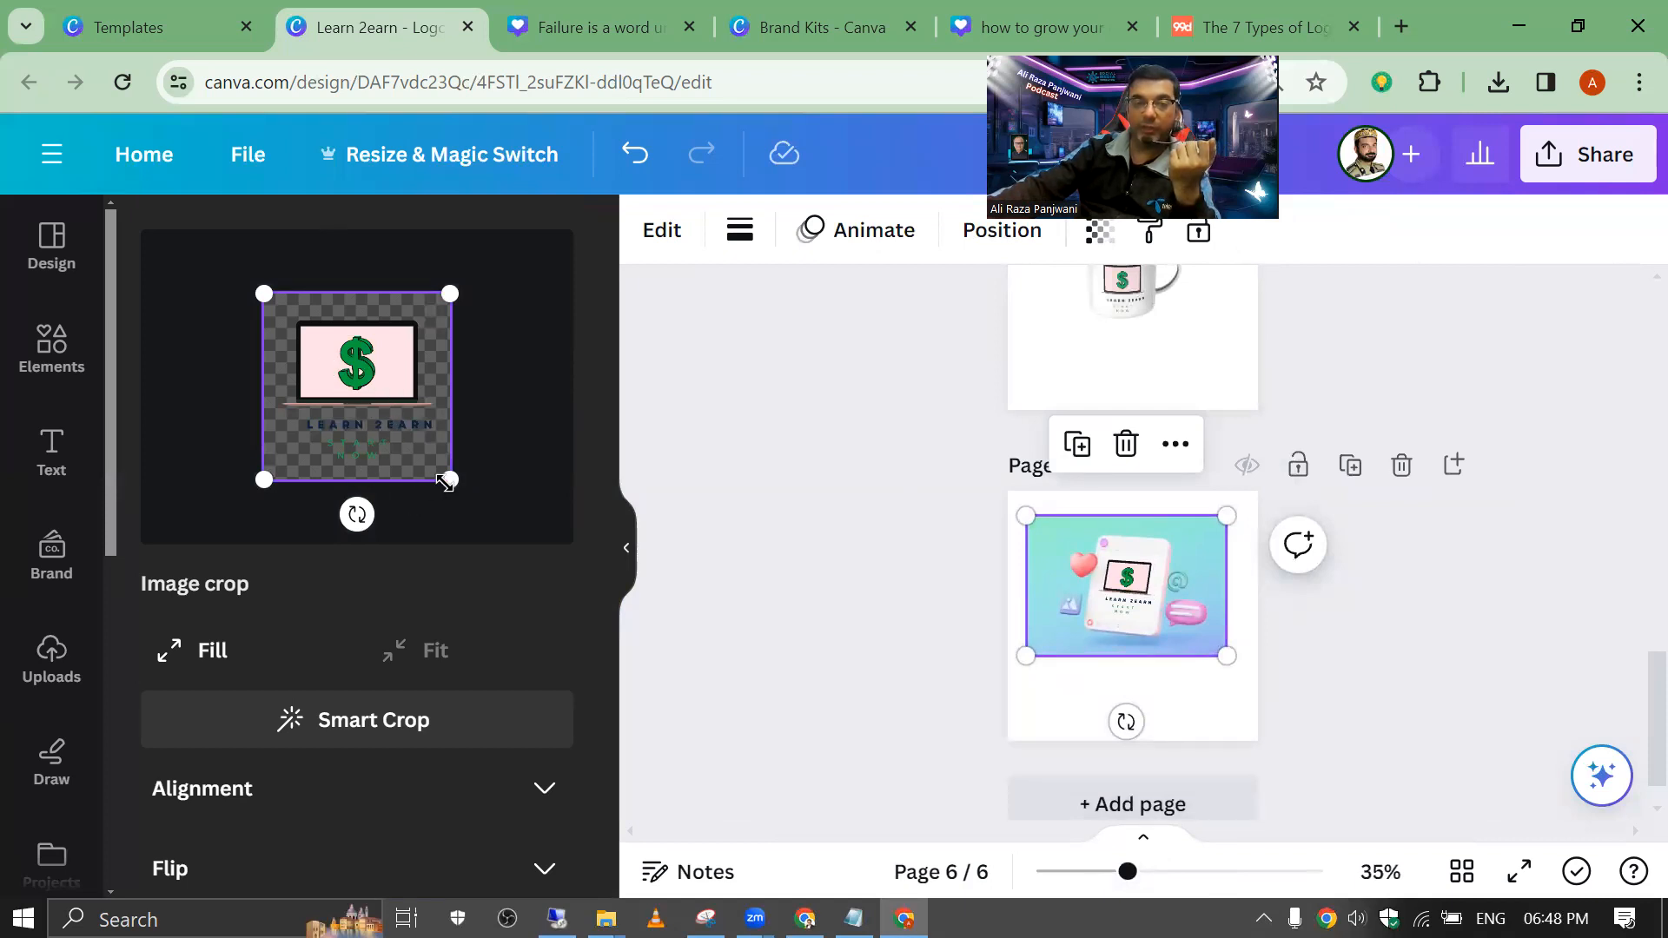
Step: Crop the logo with Fit and Smart Crop, centring it inside the mockup screen
{"action": "mouse_move", "coordinate": [456, 440]}
{"action": "left_mouse_down"}
{"action": "mouse_move", "coordinate": [596, 506]}
{"action": "mouse_move", "coordinate": [443, 439]}
{"action": "mouse_move", "coordinate": [476, 449]}
{"action": "left_mouse_up"}
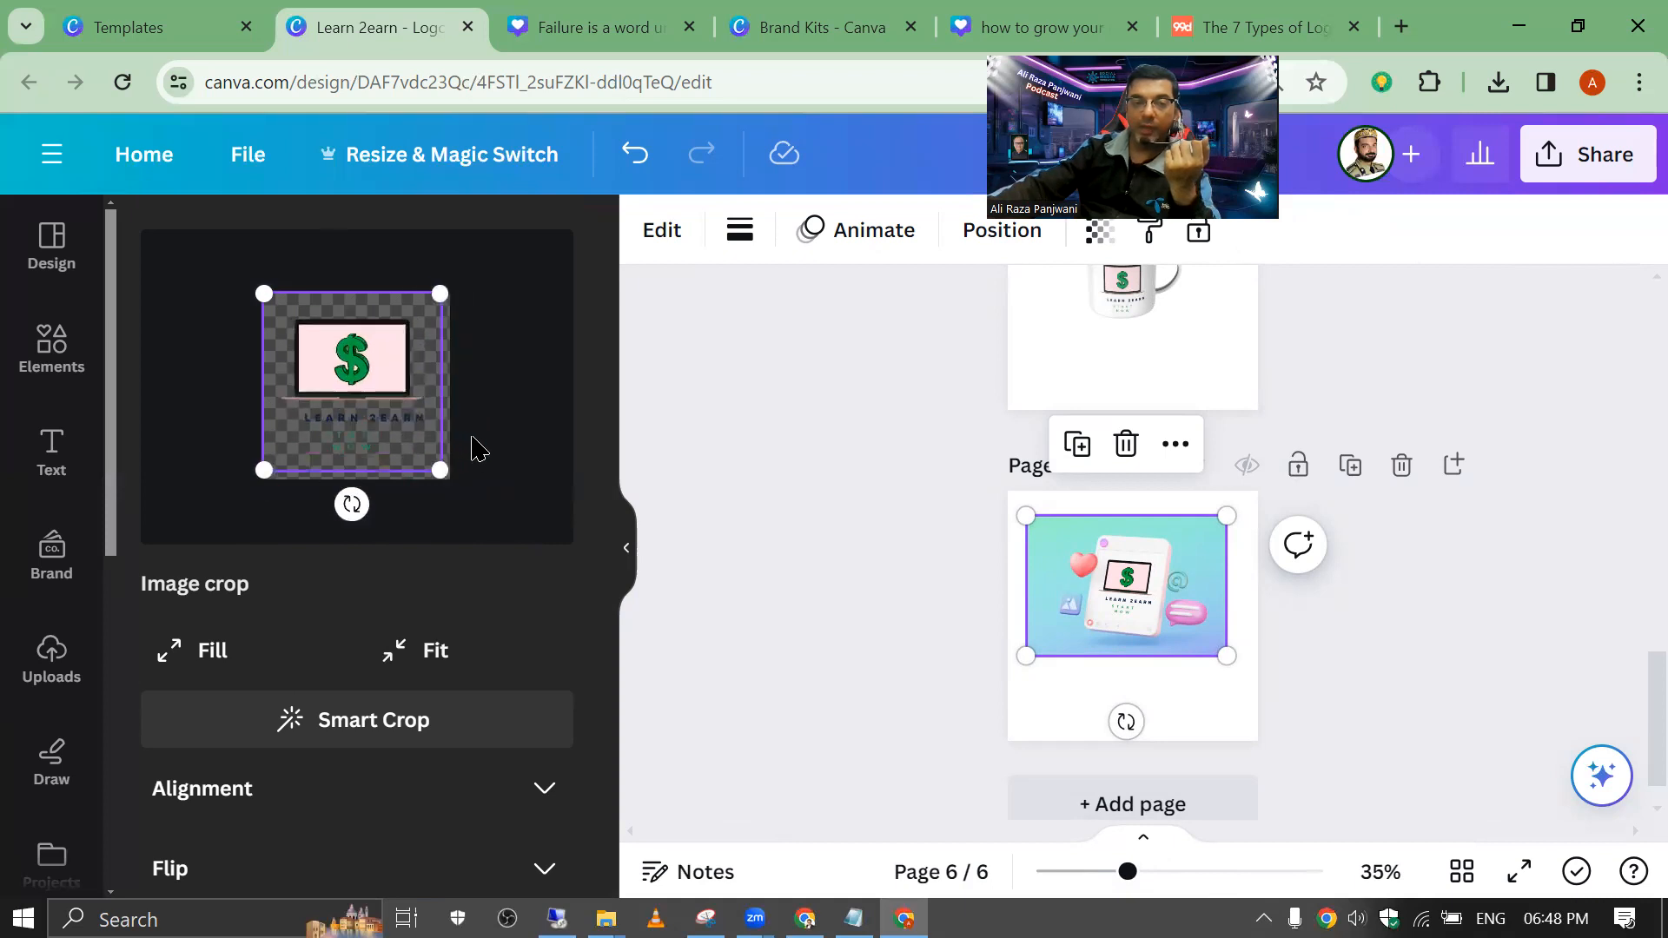
{"action": "left_click", "coordinate": [417, 650]}
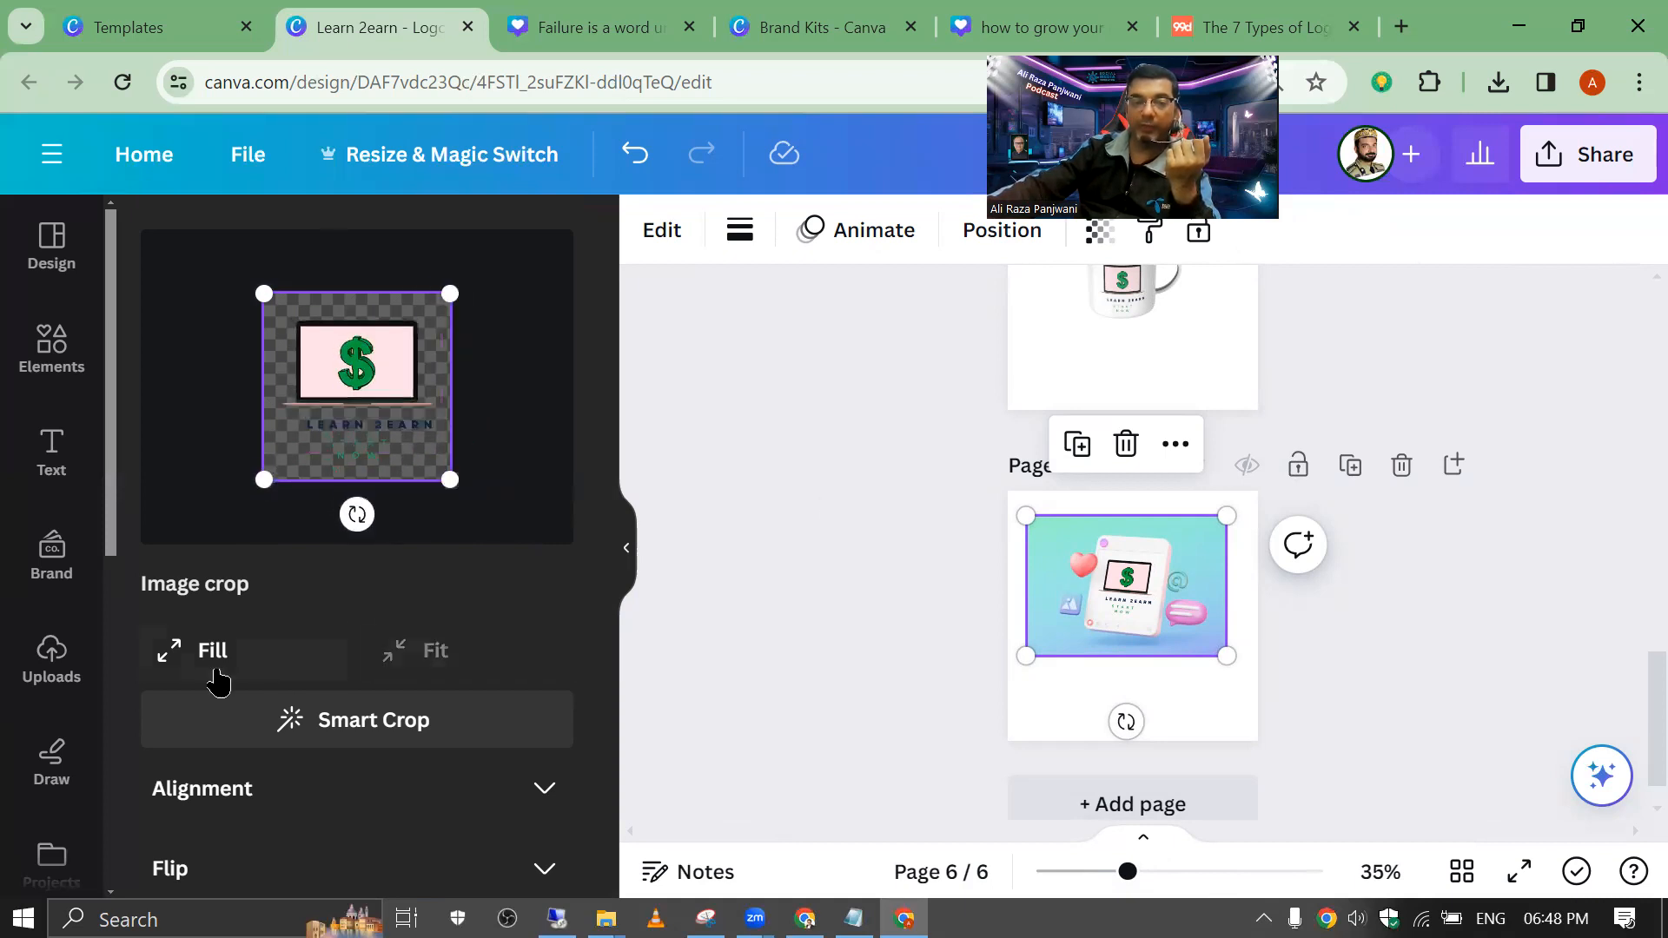
{"action": "left_click", "coordinate": [323, 749]}
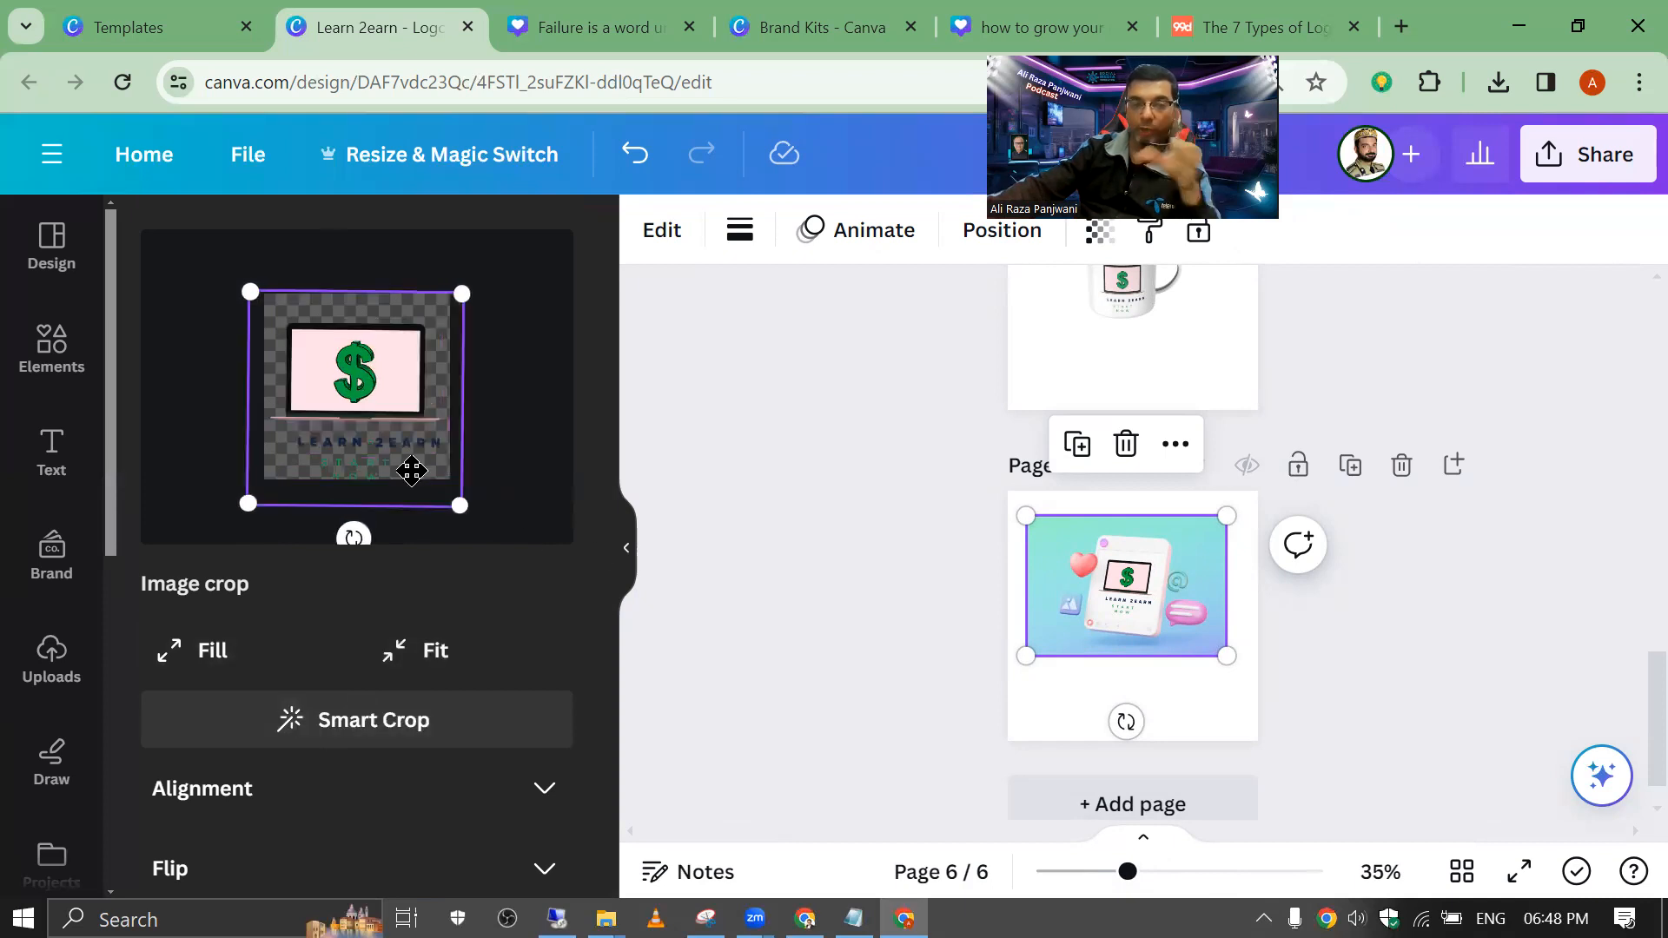
{"action": "mouse_move", "coordinate": [380, 414]}
{"action": "left_mouse_down"}
{"action": "mouse_move", "coordinate": [376, 391]}
{"action": "mouse_move", "coordinate": [378, 404]}
{"action": "left_mouse_up"}
{"action": "left_click", "coordinate": [711, 469]}
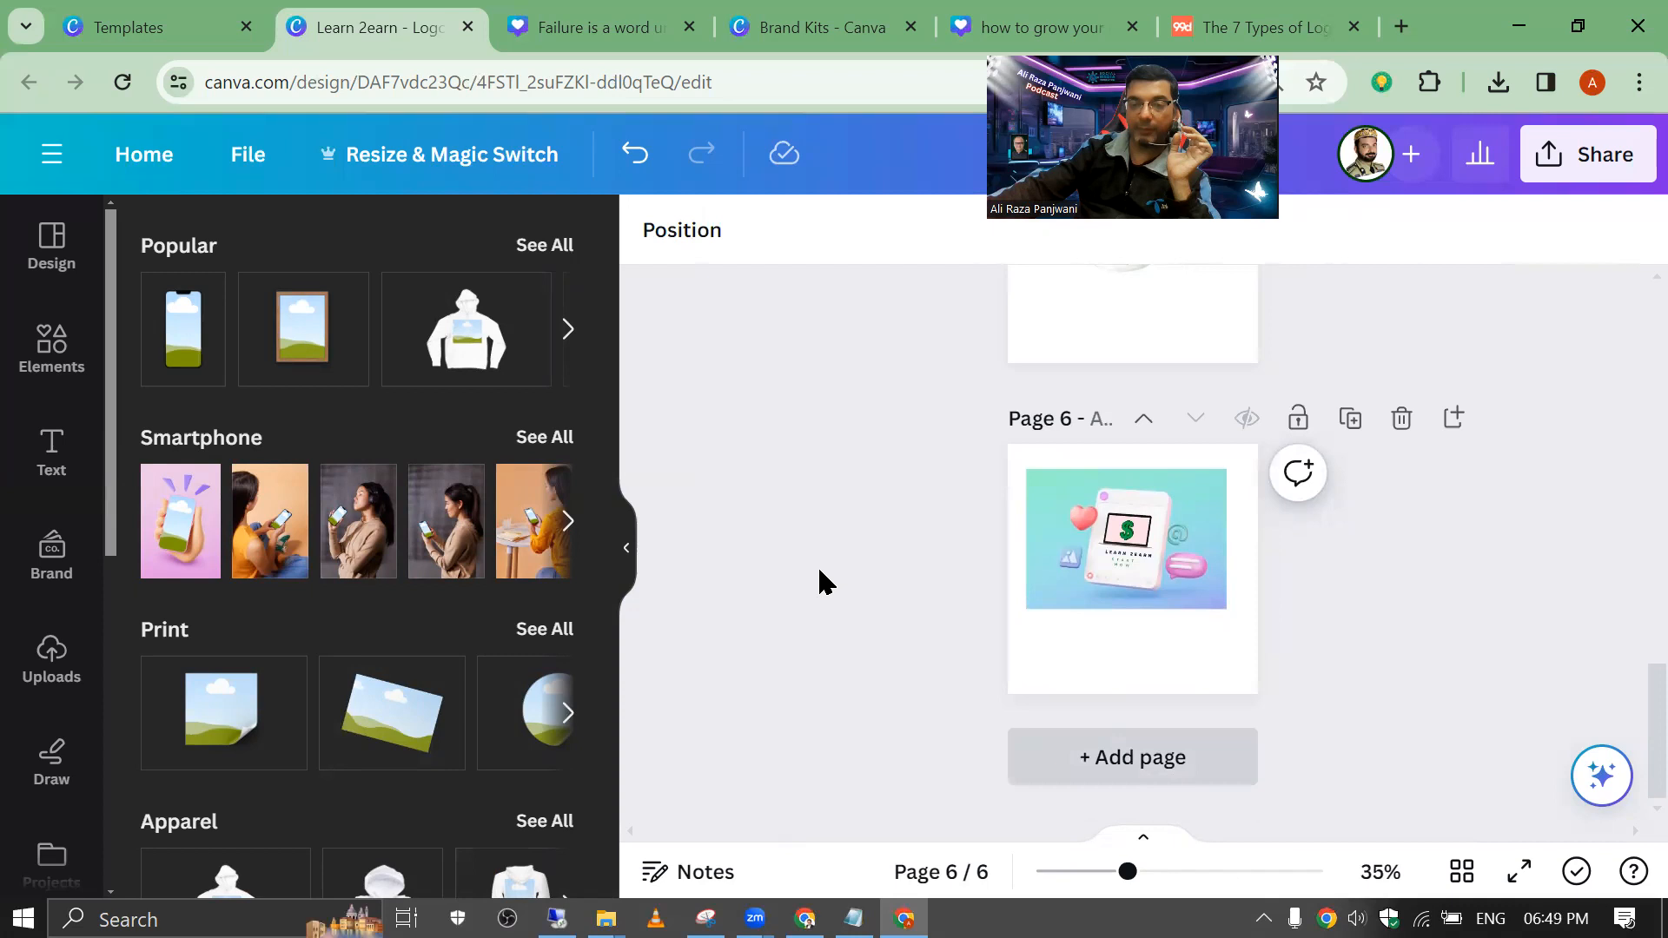
Step: Add page 7 and insert the envelope stationery mockup from the Branding mockups
{"action": "key", "text": "ctrl+Return"}
{"action": "scroll", "coordinate": [334, 549], "scroll_direction": "down", "scroll_amount": 12}
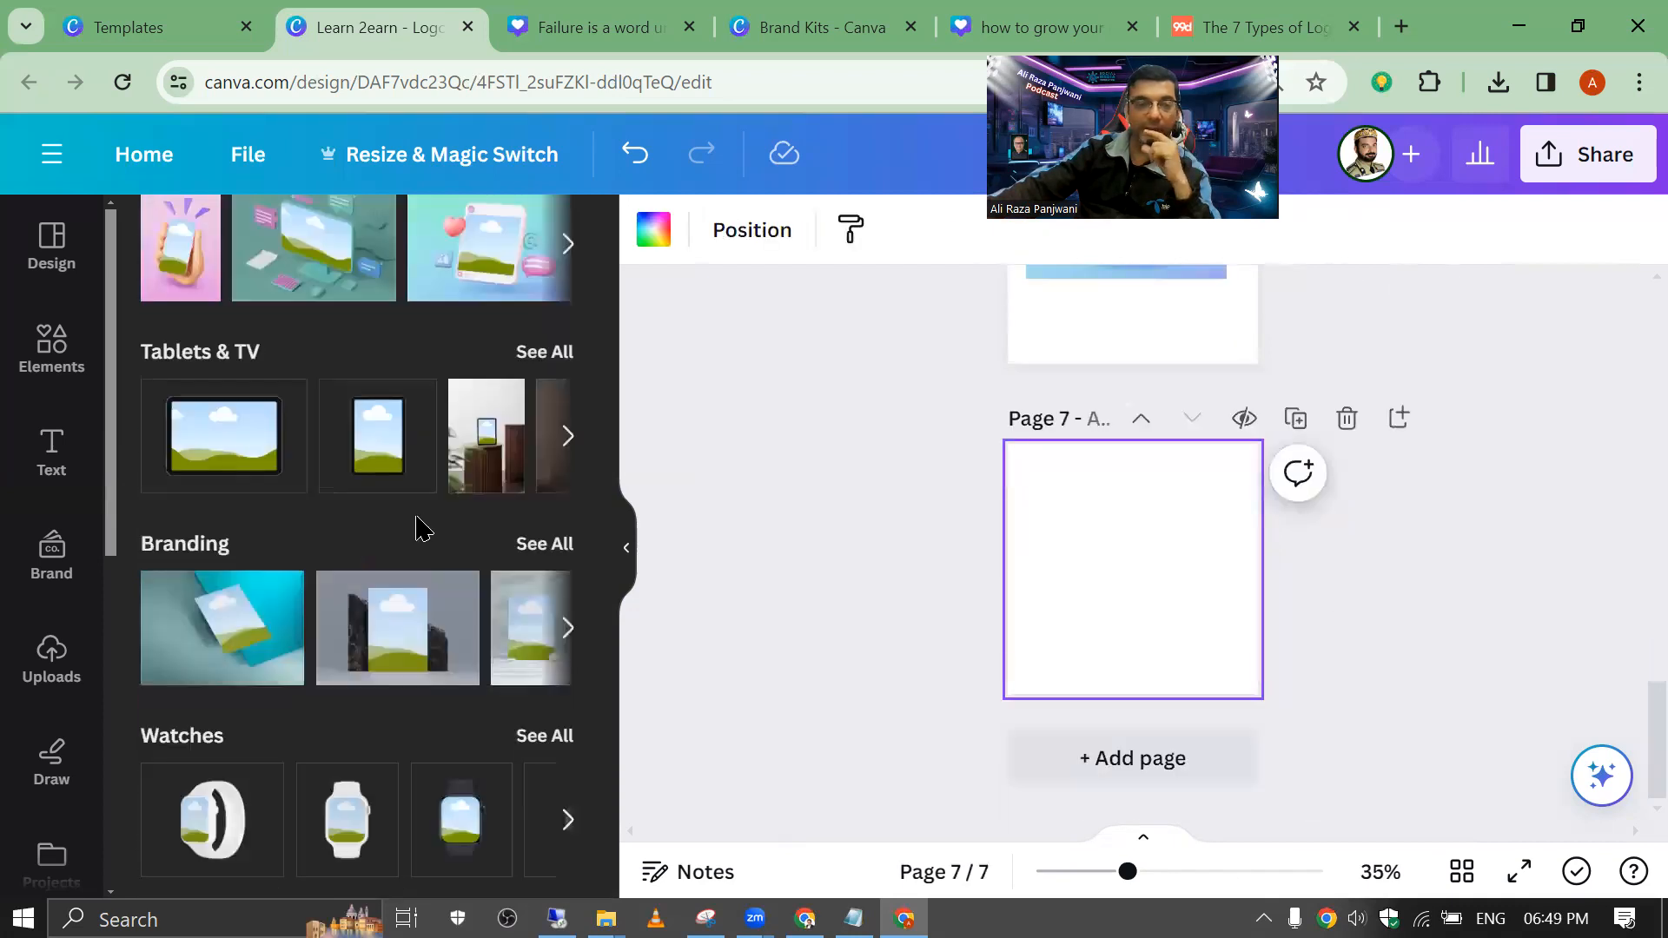
{"action": "left_click", "coordinate": [540, 356]}
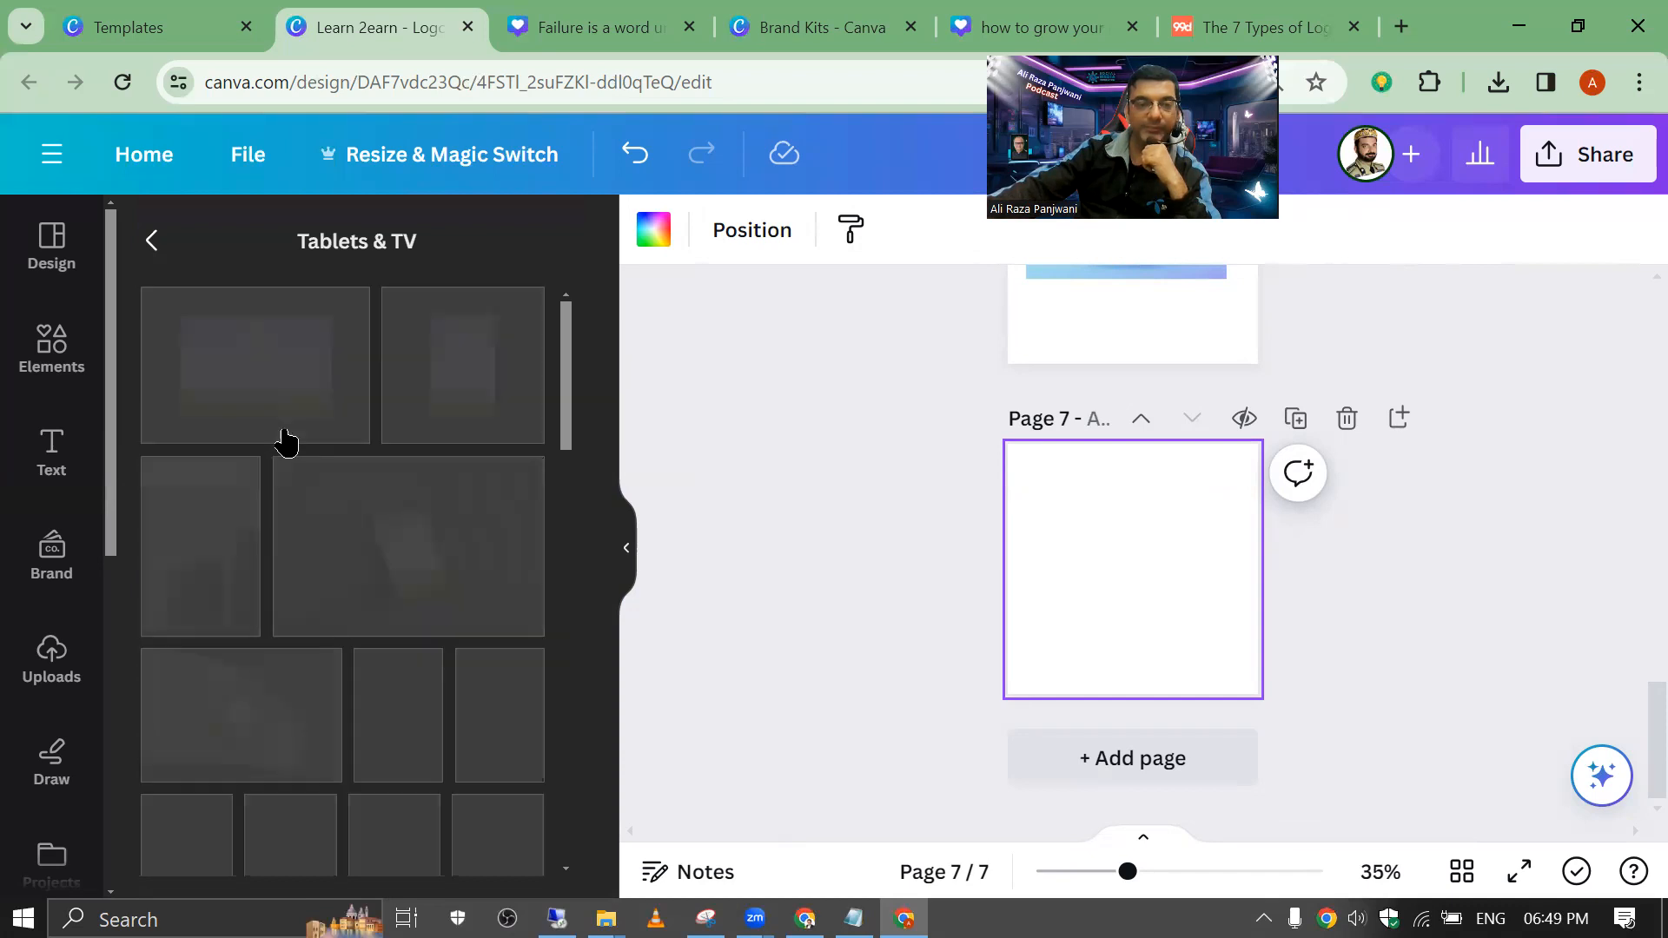
{"action": "scroll", "coordinate": [279, 440], "scroll_direction": "down", "scroll_amount": 5}
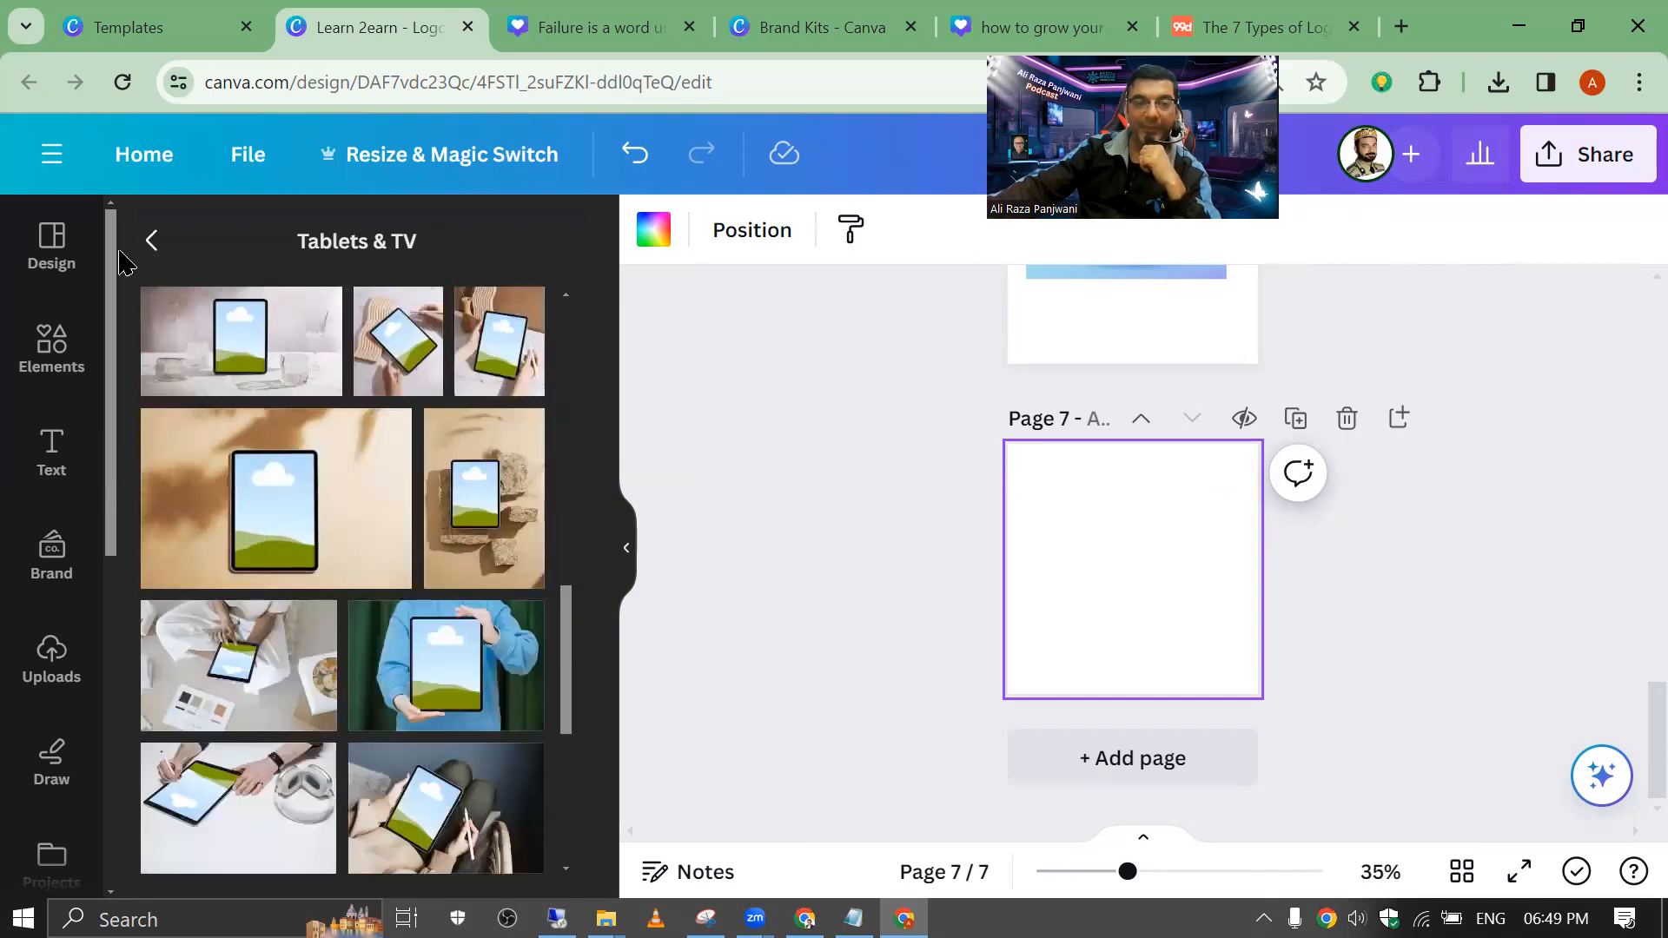
{"action": "left_click", "coordinate": [150, 243]}
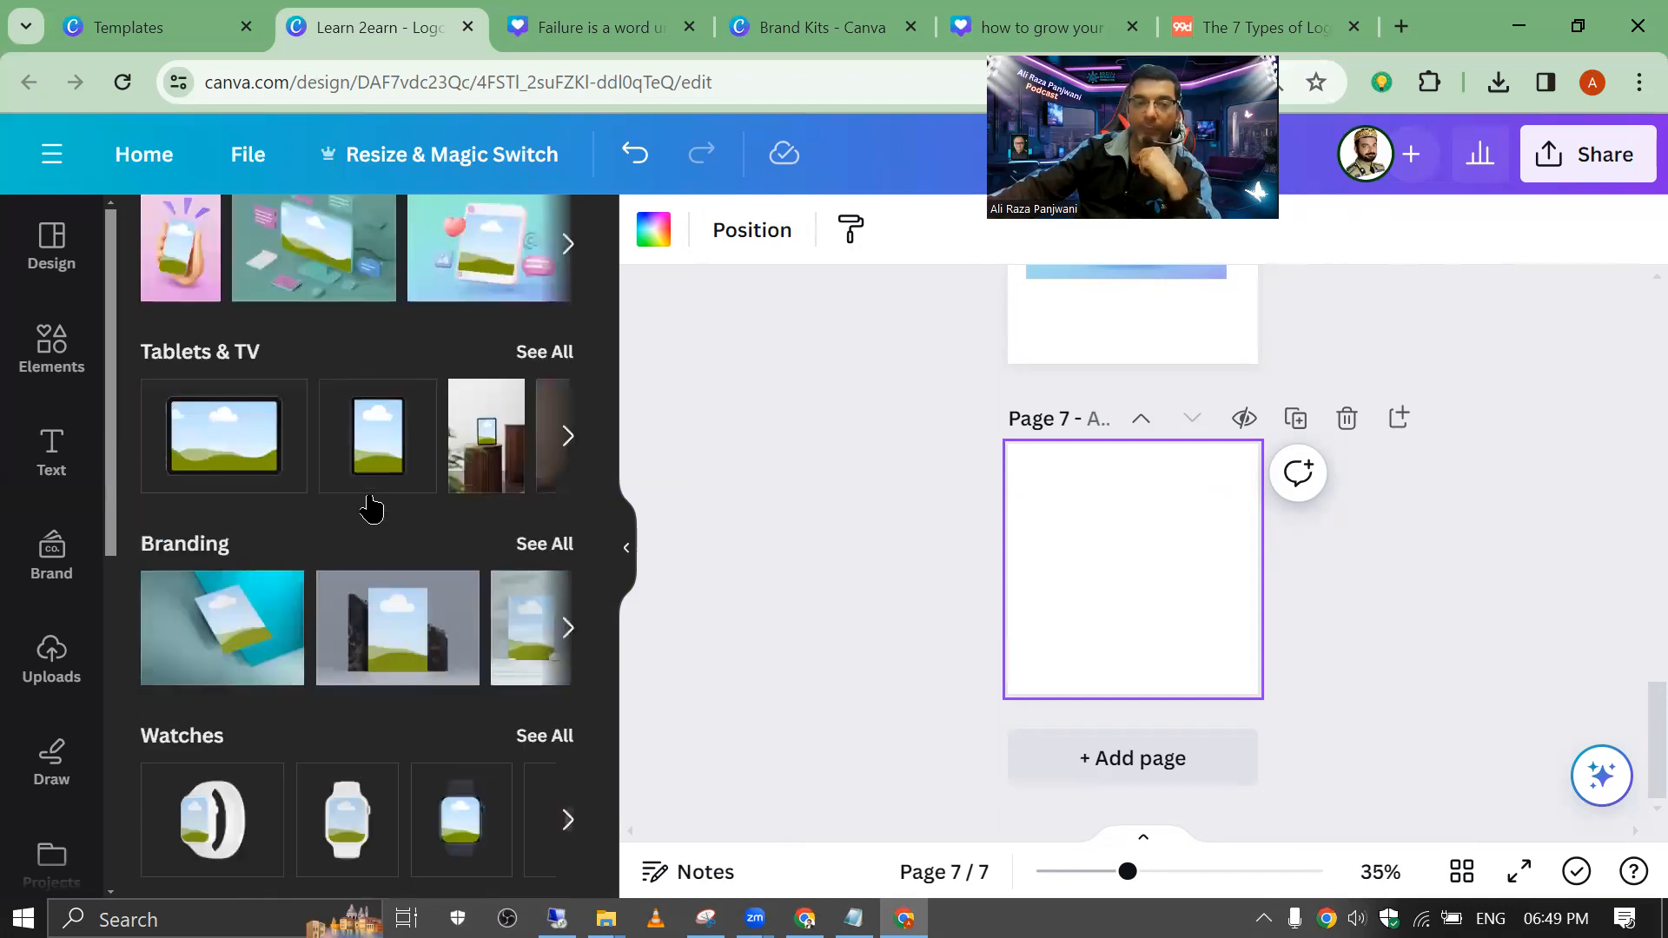
{"action": "left_click", "coordinate": [556, 545]}
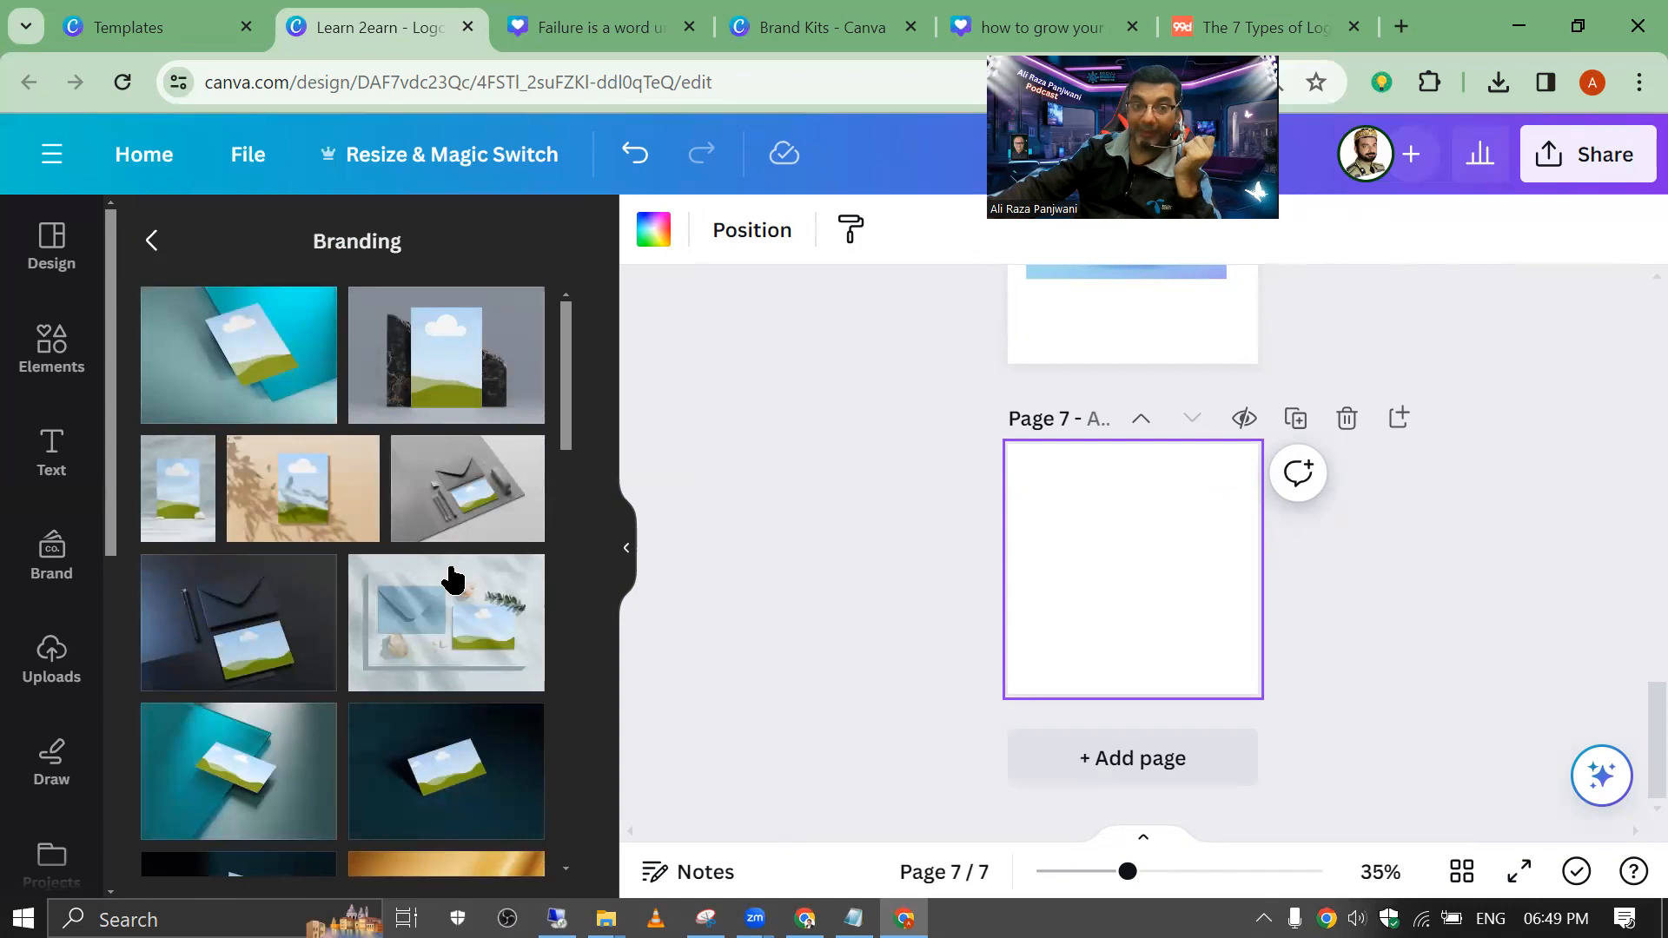
{"action": "left_click", "coordinate": [287, 637]}
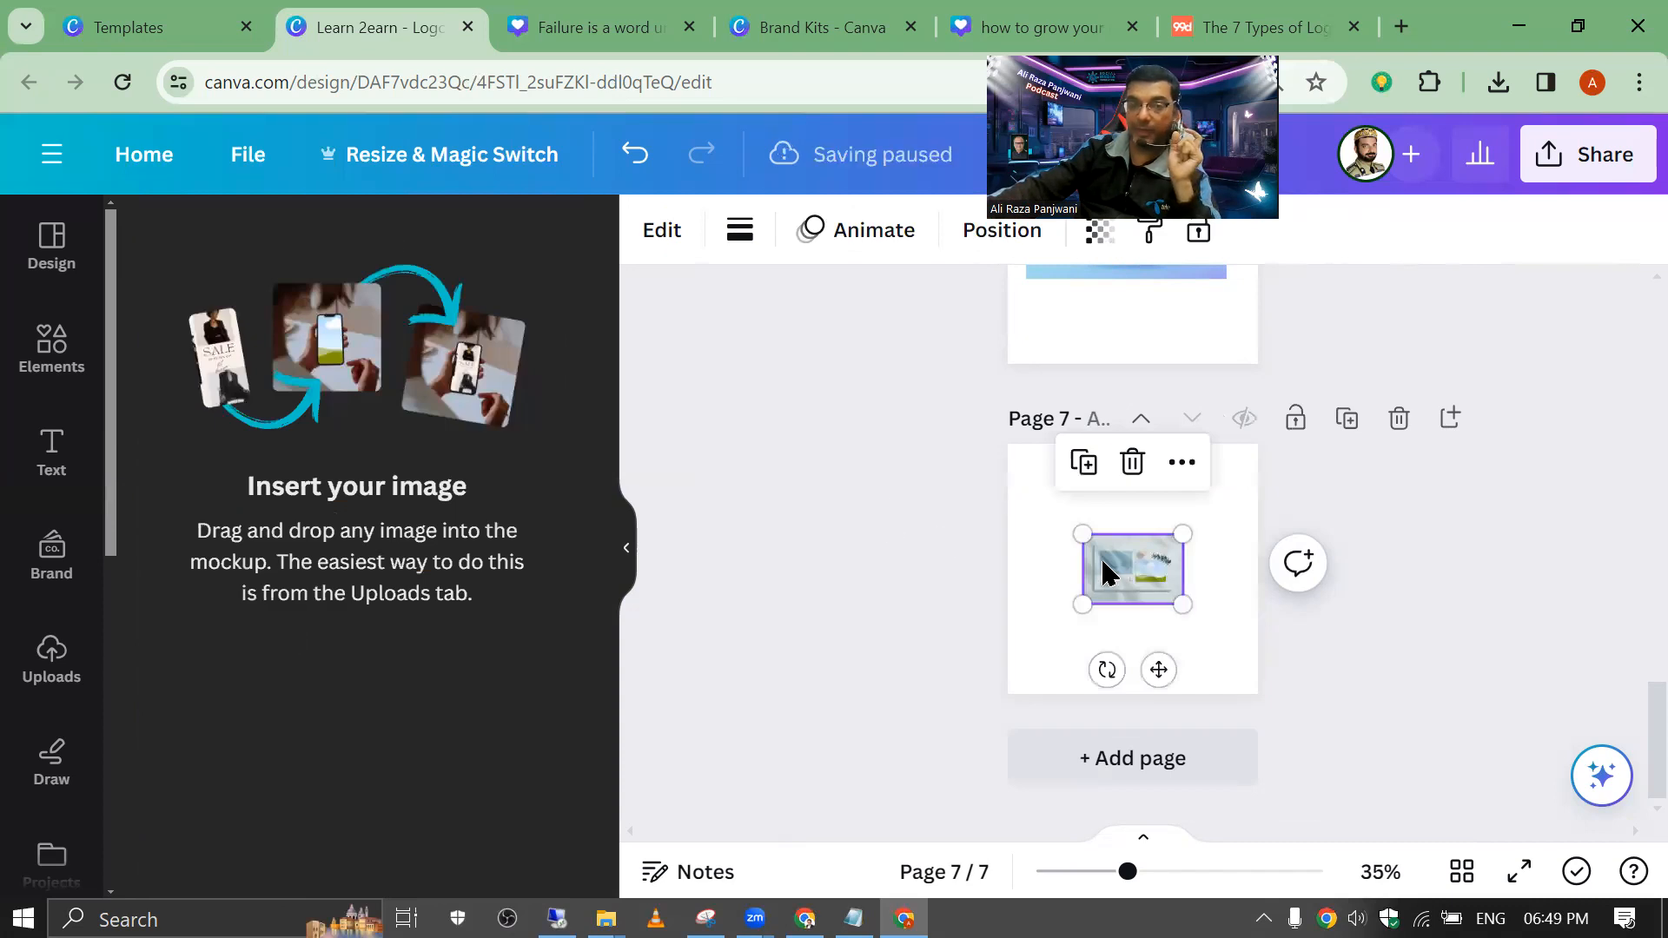
{"action": "left_click", "coordinate": [41, 686]}
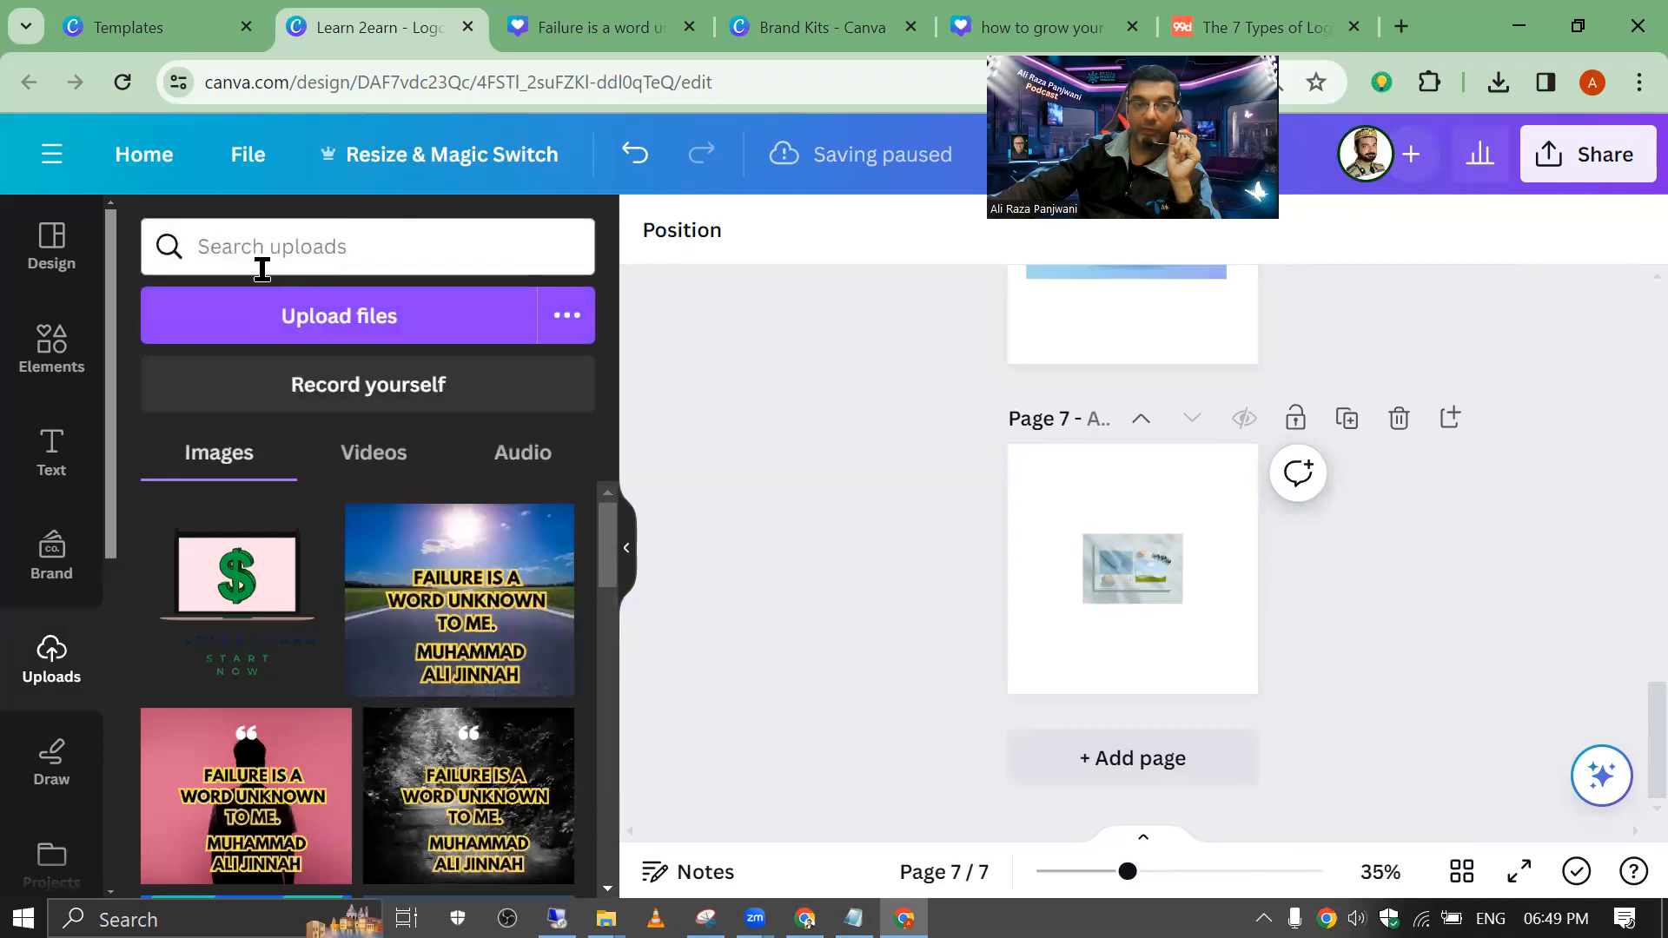
Step: Insert the Social Media Incubator brand logo onto the stationery mockup's card
{"action": "left_click", "coordinate": [38, 549]}
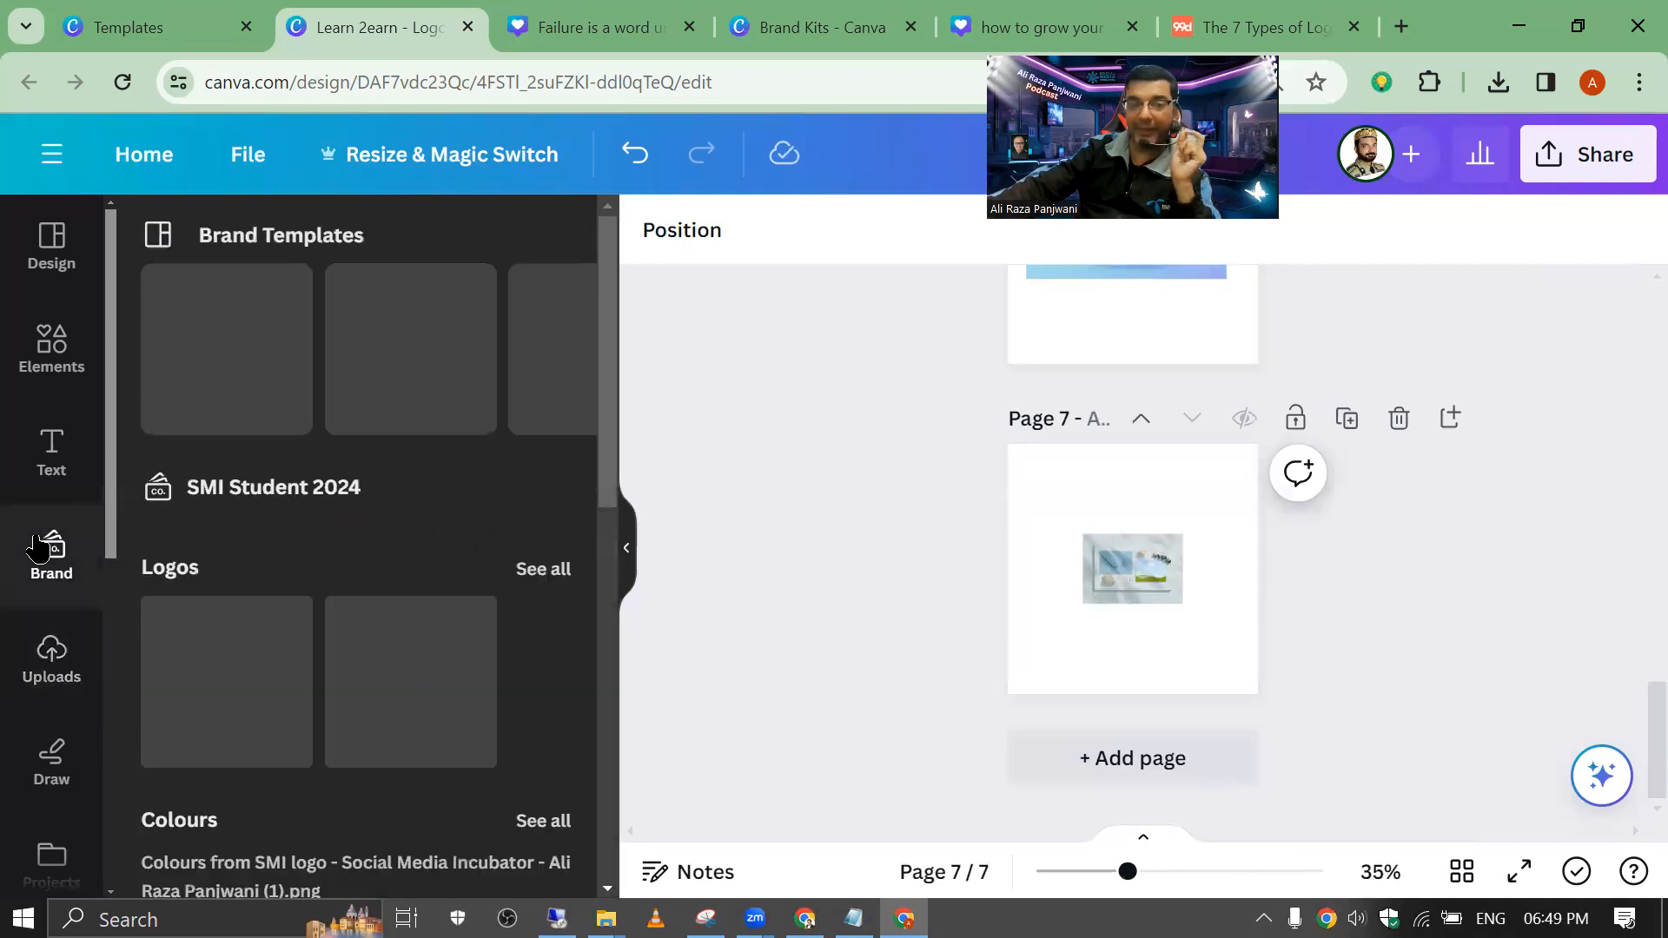
{"action": "scroll", "coordinate": [287, 490], "scroll_direction": "down", "scroll_amount": 5}
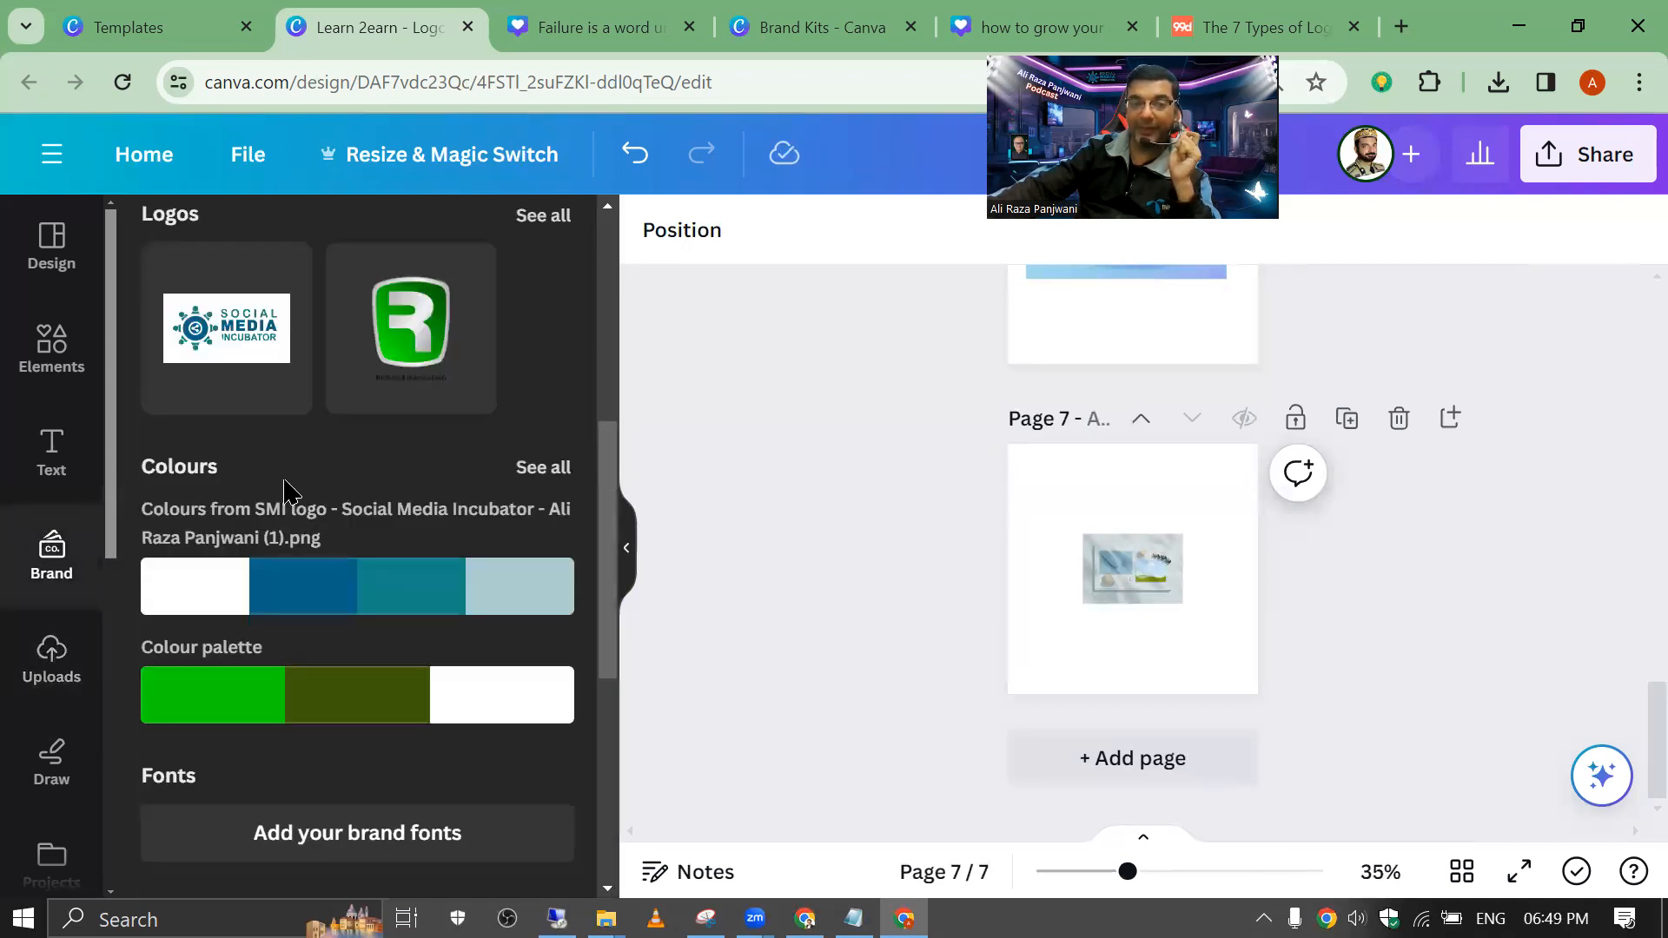
{"action": "left_click", "coordinate": [230, 359]}
{"action": "mouse_move", "coordinate": [1112, 578]}
{"action": "left_mouse_down"}
{"action": "mouse_move", "coordinate": [998, 577]}
{"action": "mouse_move", "coordinate": [1114, 589]}
{"action": "left_mouse_up"}
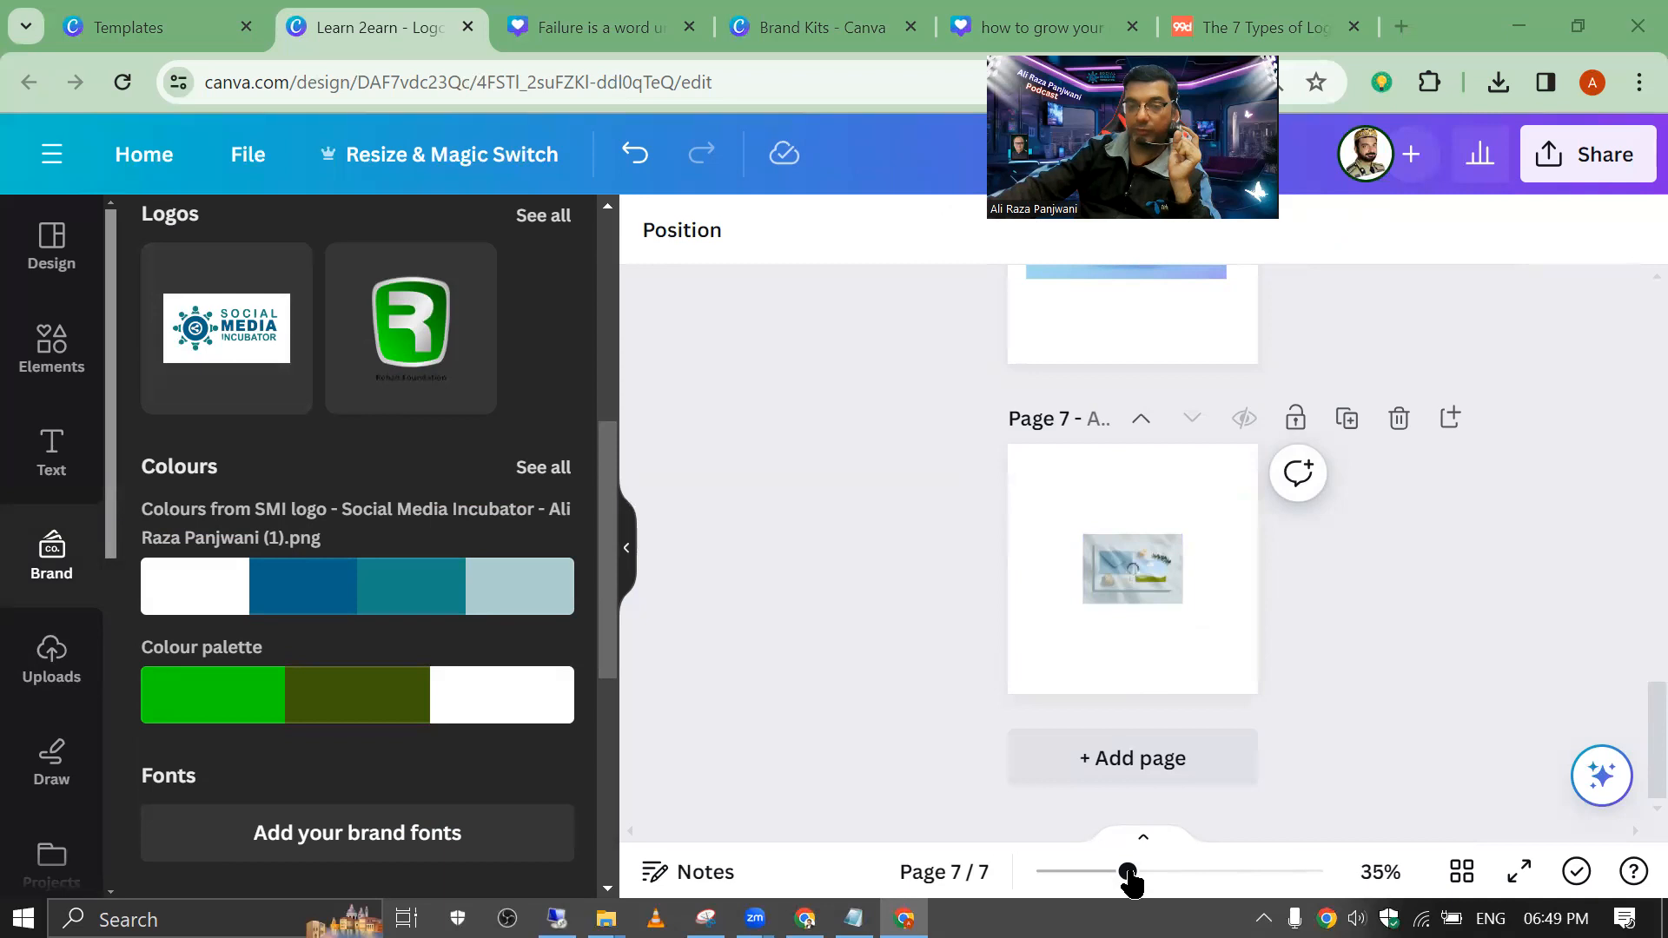
Step: Enlarge and reposition the stationery mockup image on page 7, dismissing its context menu
{"action": "left_click_drag", "start_coordinate": [1128, 871], "coordinate": [1214, 872]}
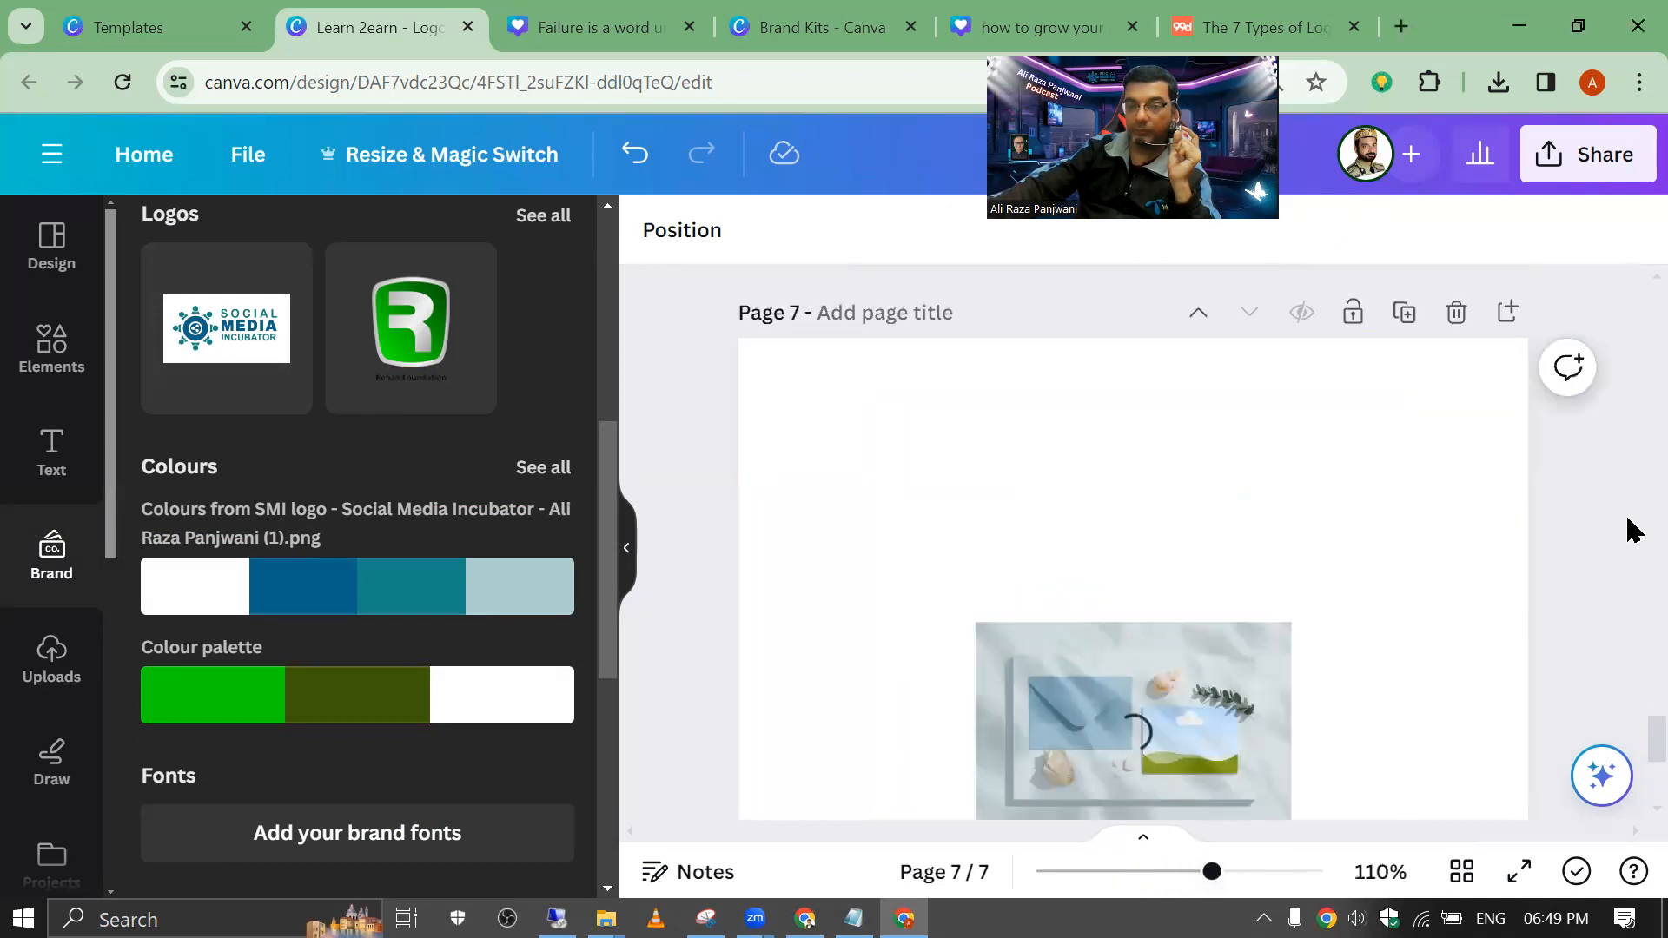
{"action": "scroll", "coordinate": [1627, 609], "scroll_direction": "down", "scroll_amount": 4}
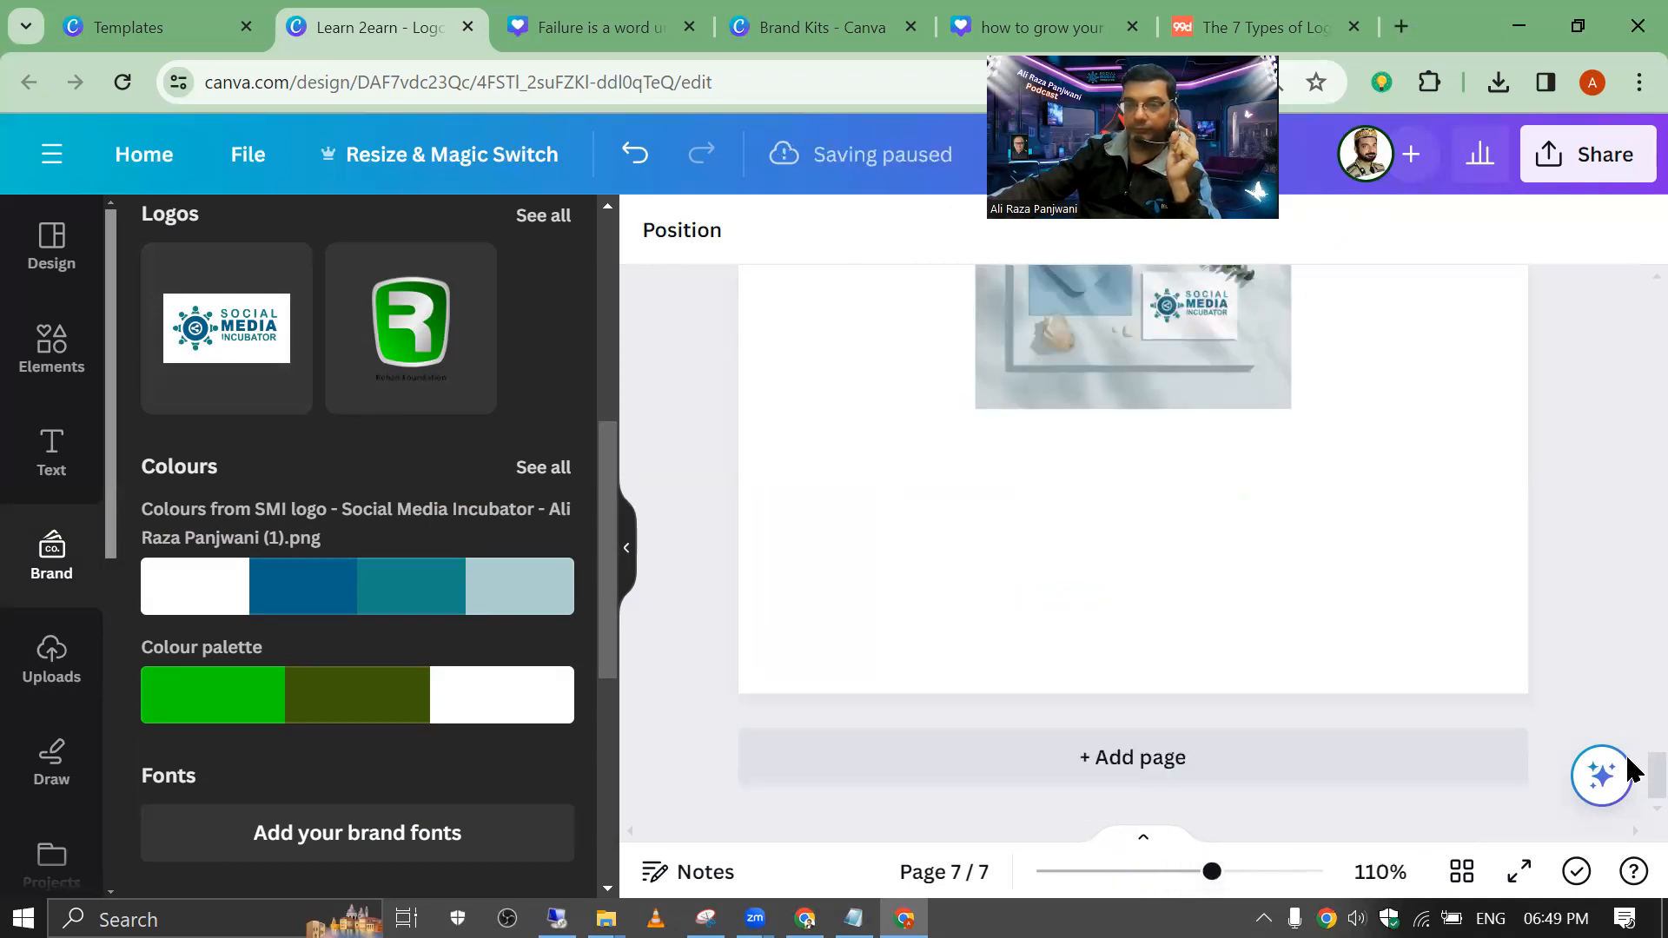
{"action": "scroll", "coordinate": [1629, 771], "scroll_direction": "up", "scroll_amount": 3}
{"action": "left_click", "coordinate": [1244, 553]}
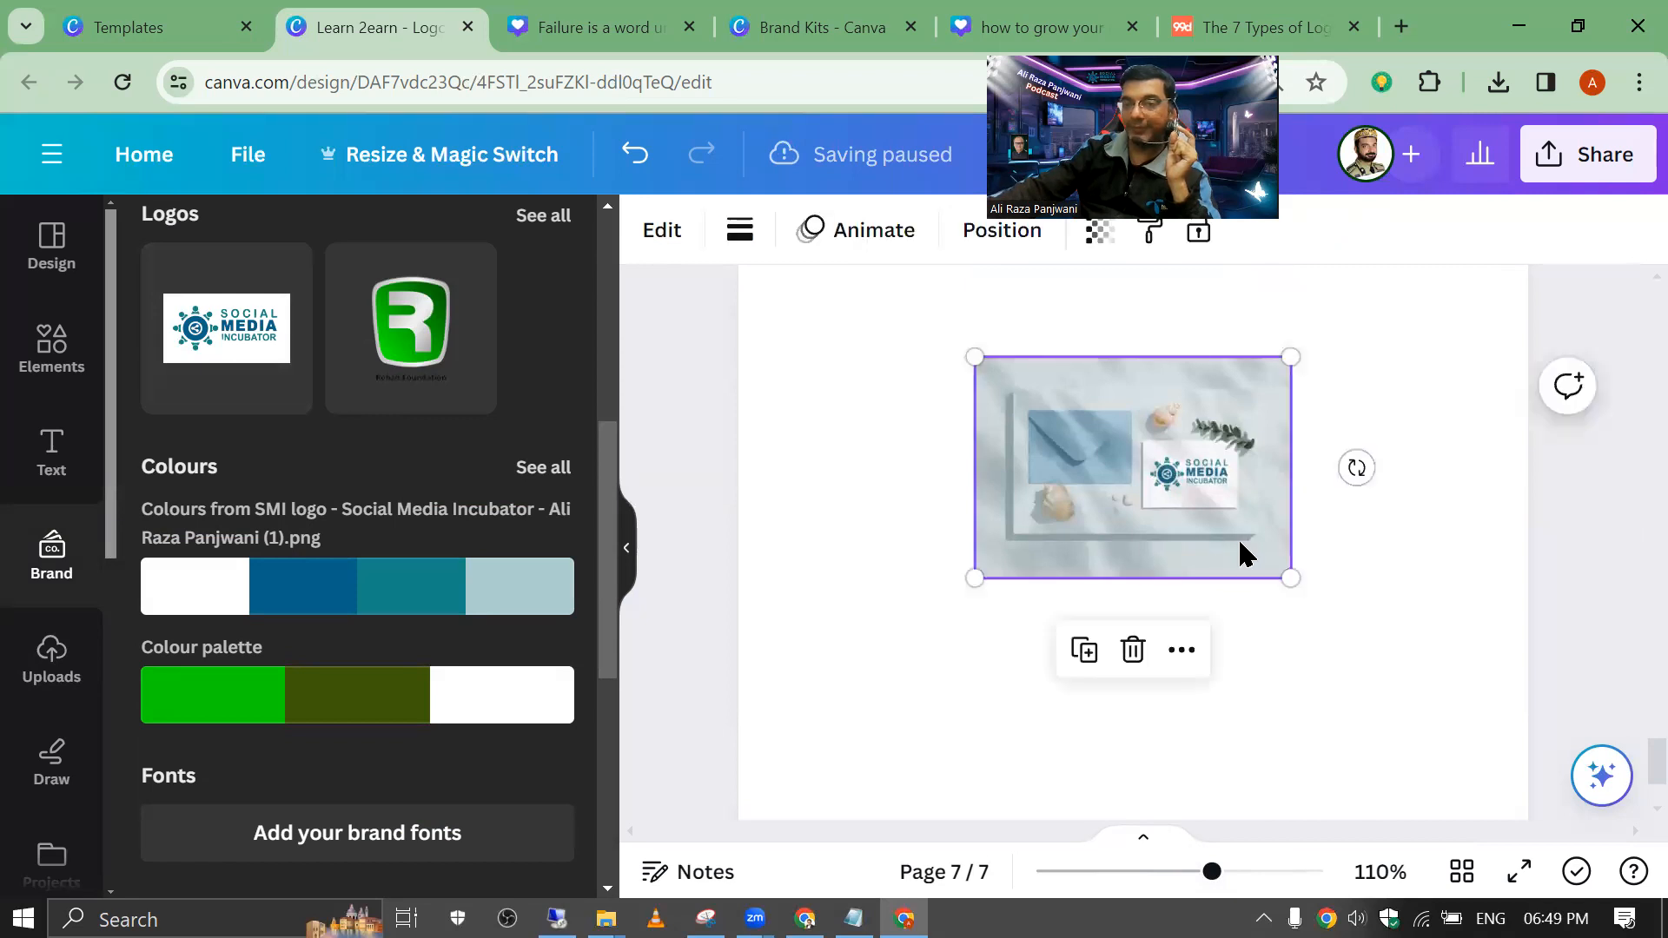
{"action": "left_click_drag", "start_coordinate": [1291, 578], "coordinate": [1579, 687]}
{"action": "left_click_drag", "start_coordinate": [1411, 599], "coordinate": [1254, 577]}
{"action": "right_click", "coordinate": [1242, 588]}
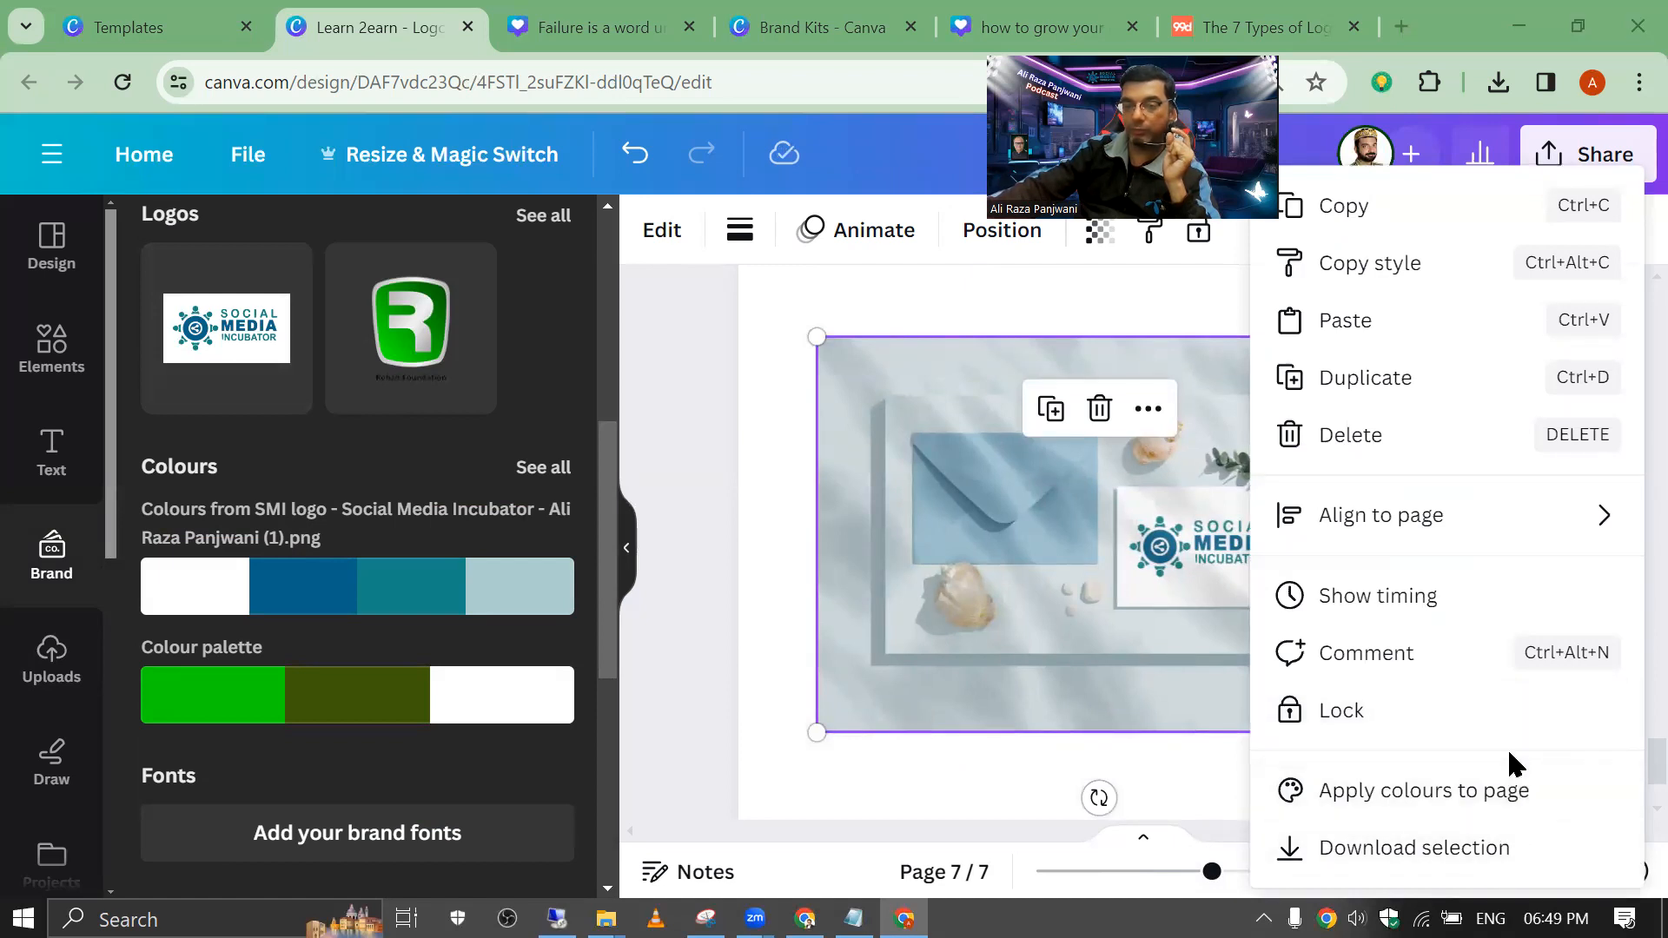
{"action": "left_click", "coordinate": [958, 385]}
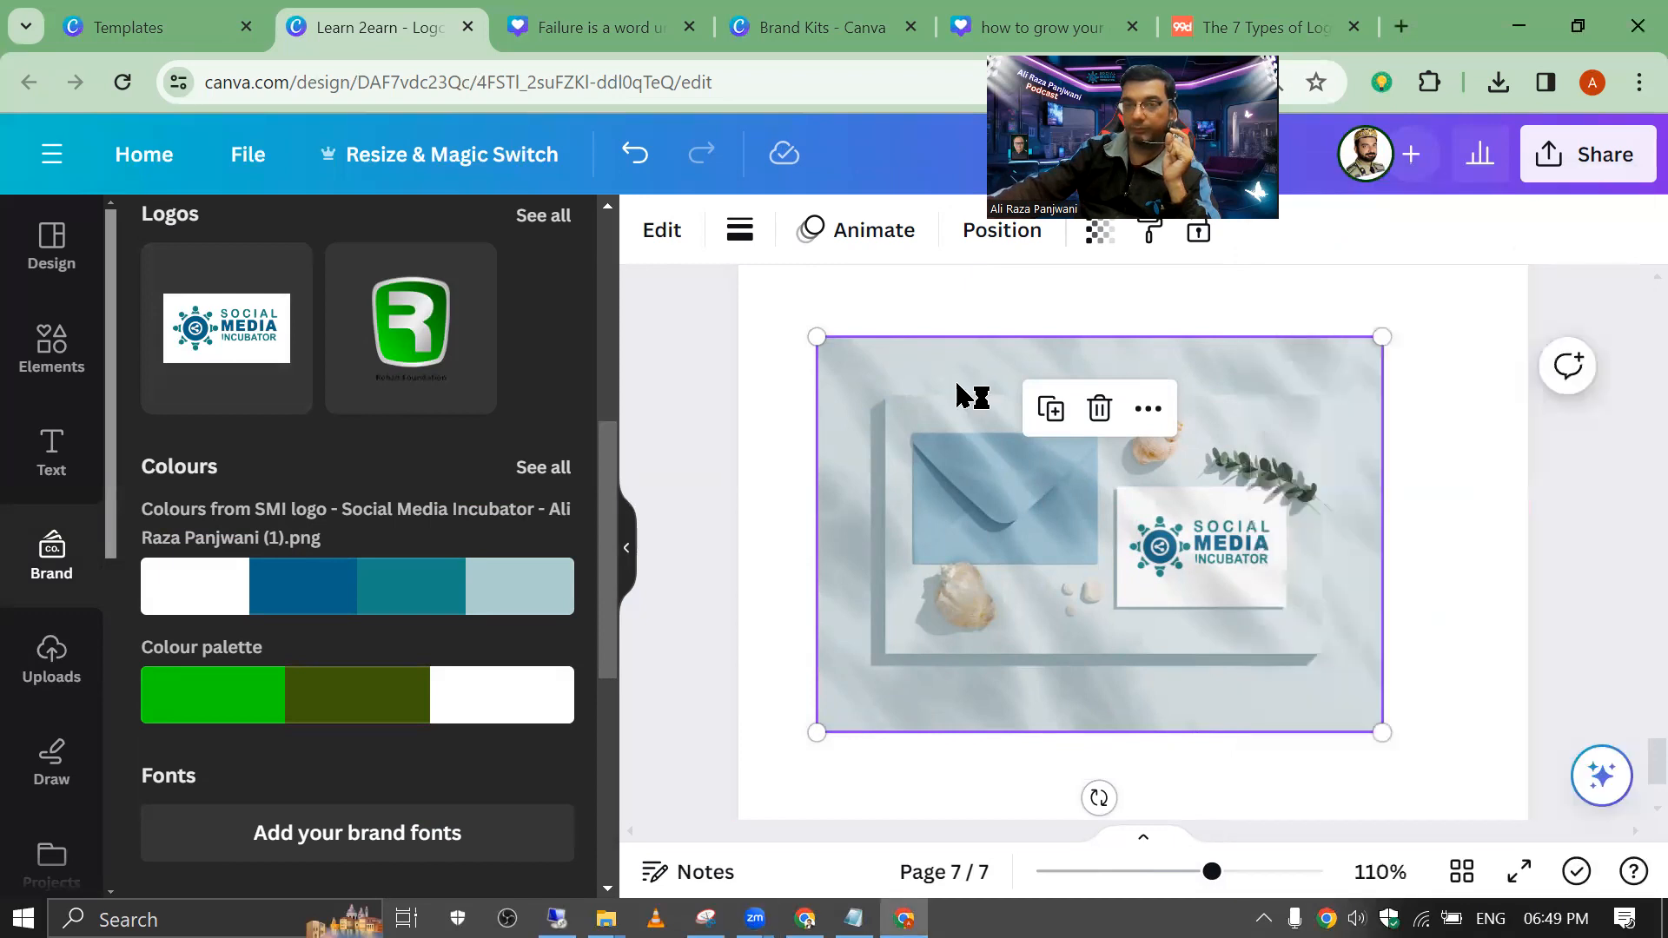
{"action": "right_click", "coordinate": [1457, 447]}
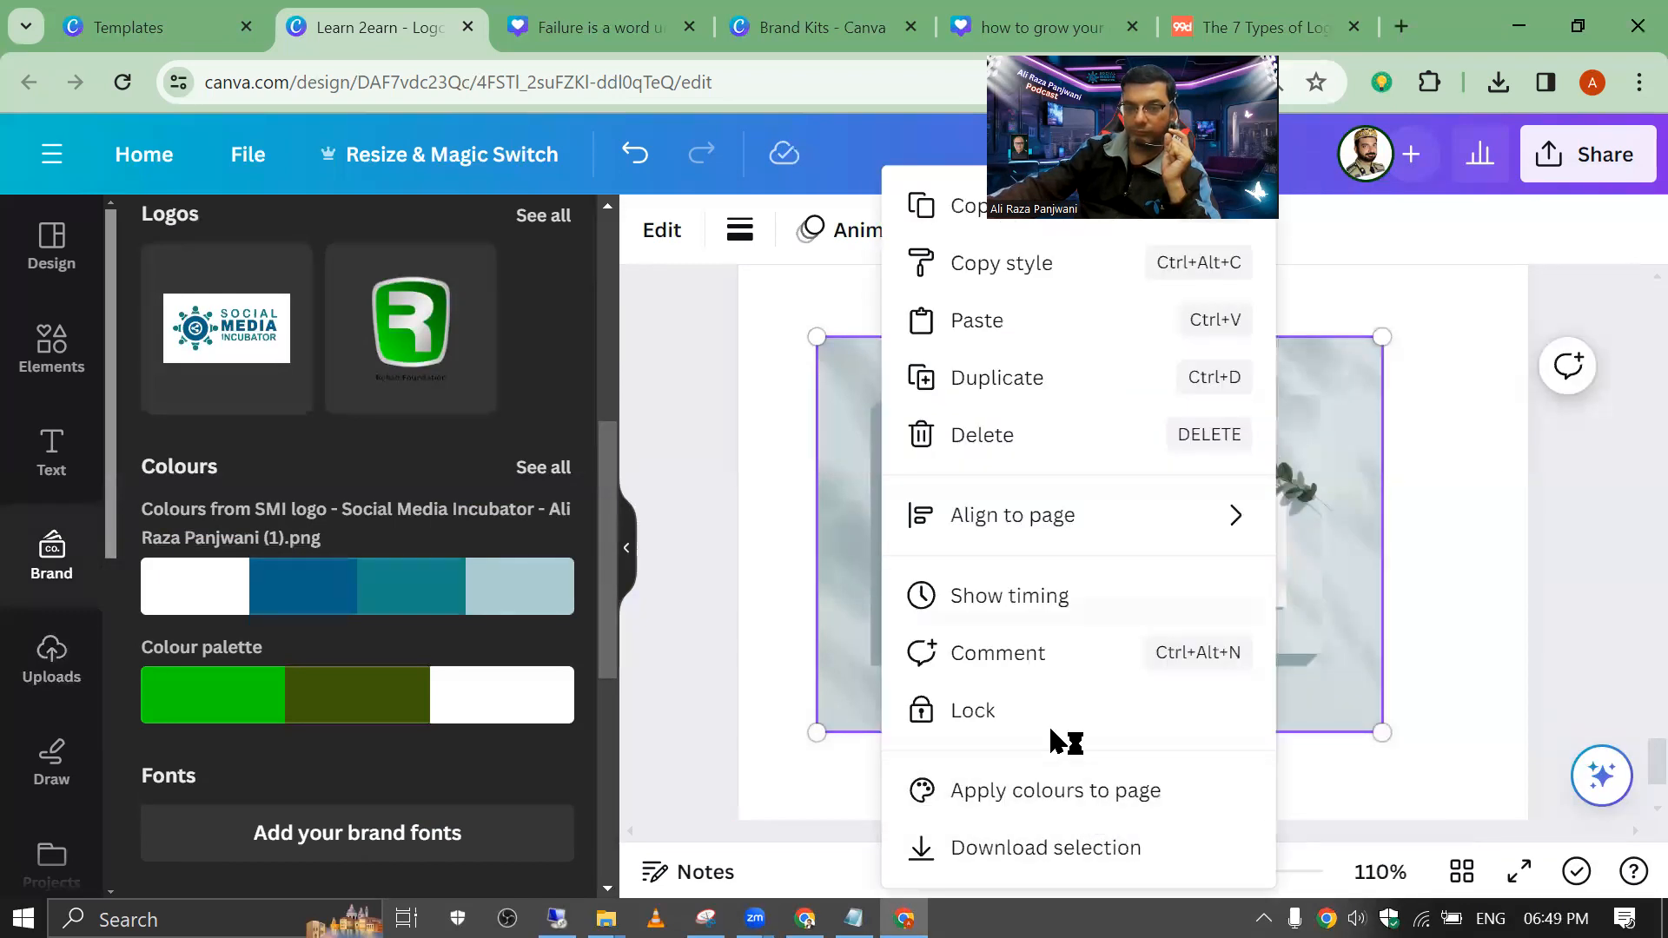
{"action": "left_click", "coordinate": [839, 401]}
{"action": "right_click", "coordinate": [846, 410]}
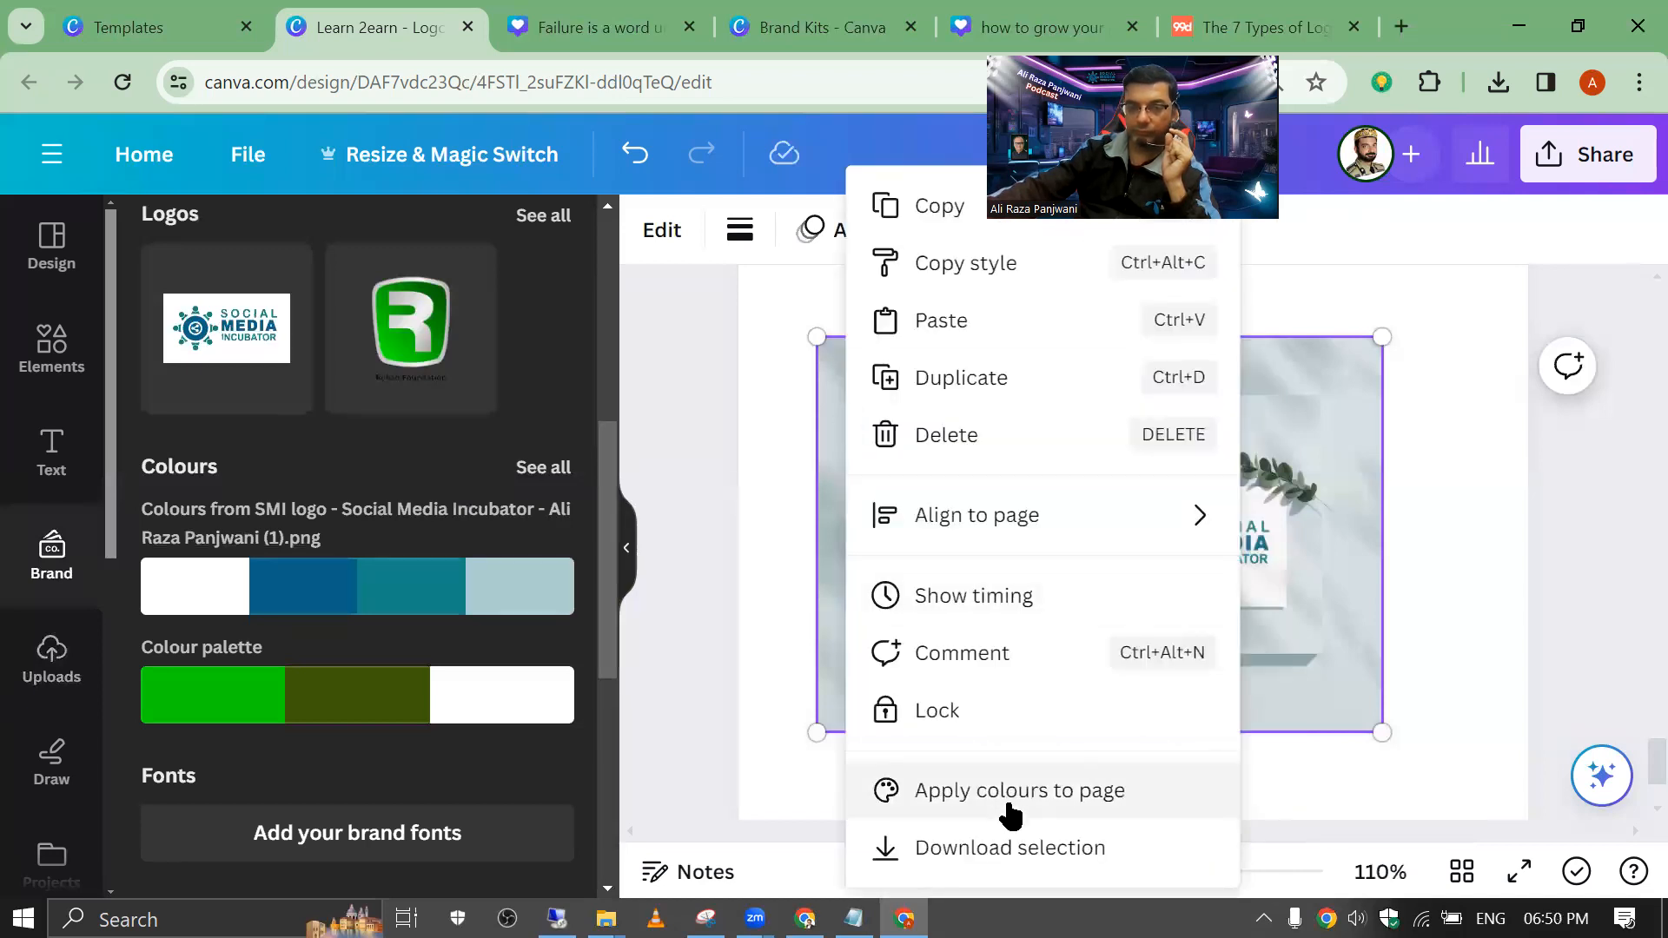
{"action": "left_click", "coordinate": [773, 702]}
Step: Align, enlarge and recentre the envelope mockup so it fills all of page 7
{"action": "left_click_drag", "start_coordinate": [855, 330], "coordinate": [776, 233]}
{"action": "left_click_drag", "start_coordinate": [1304, 638], "coordinate": [1452, 790]}
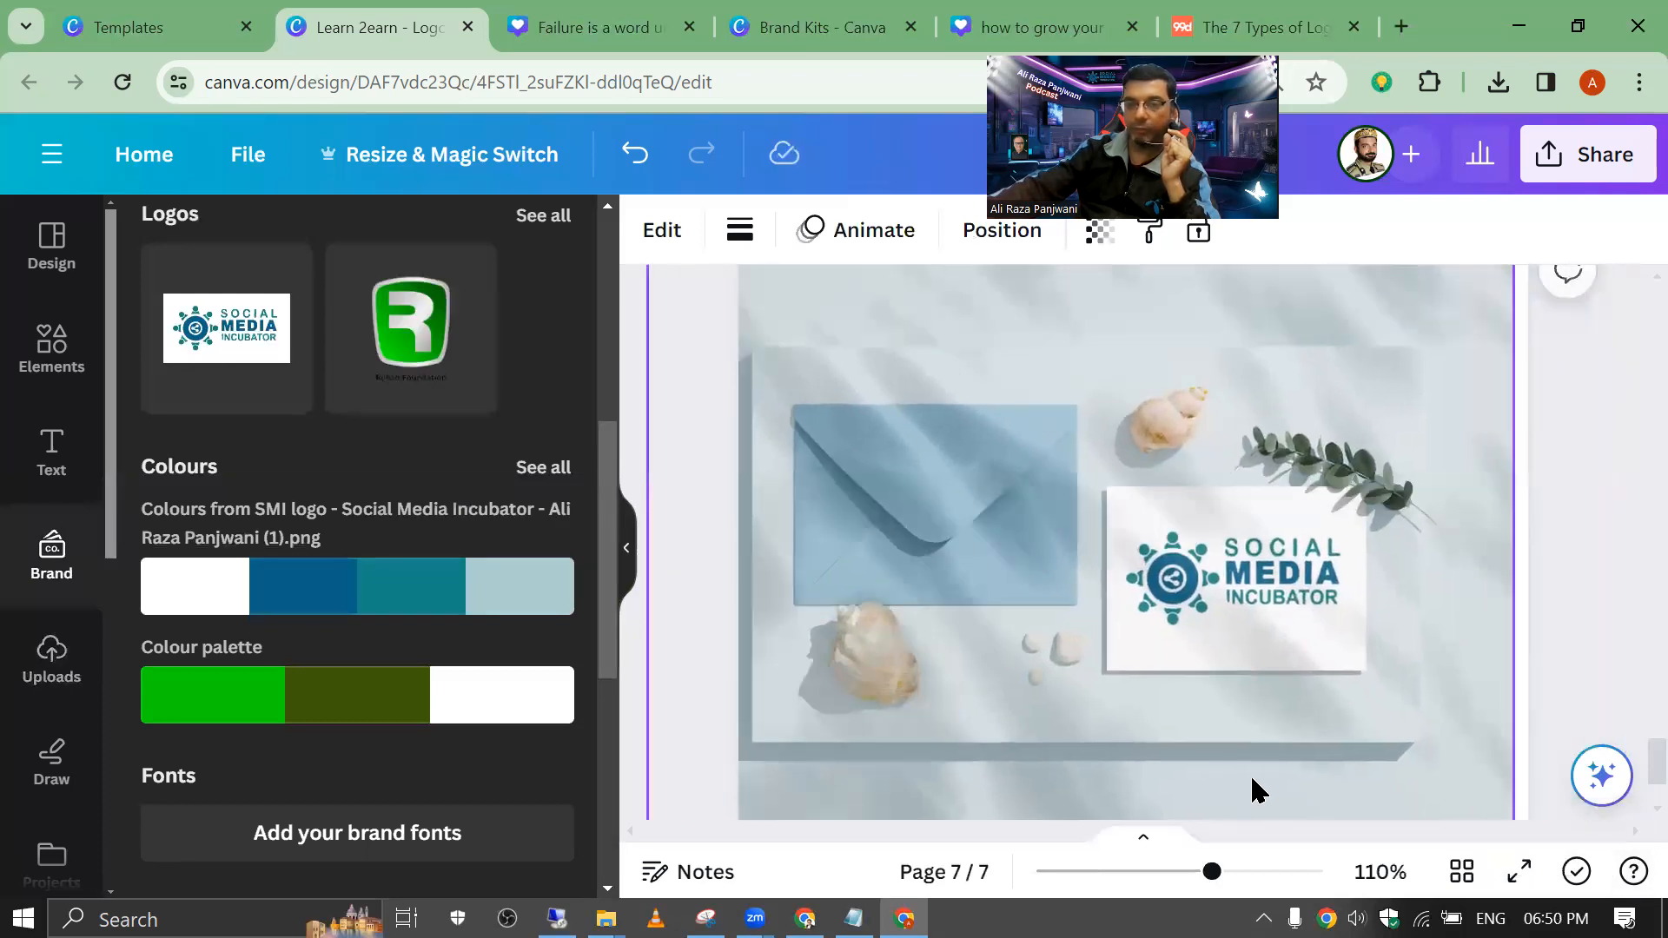
{"action": "left_click_drag", "start_coordinate": [1259, 791], "coordinate": [1310, 776]}
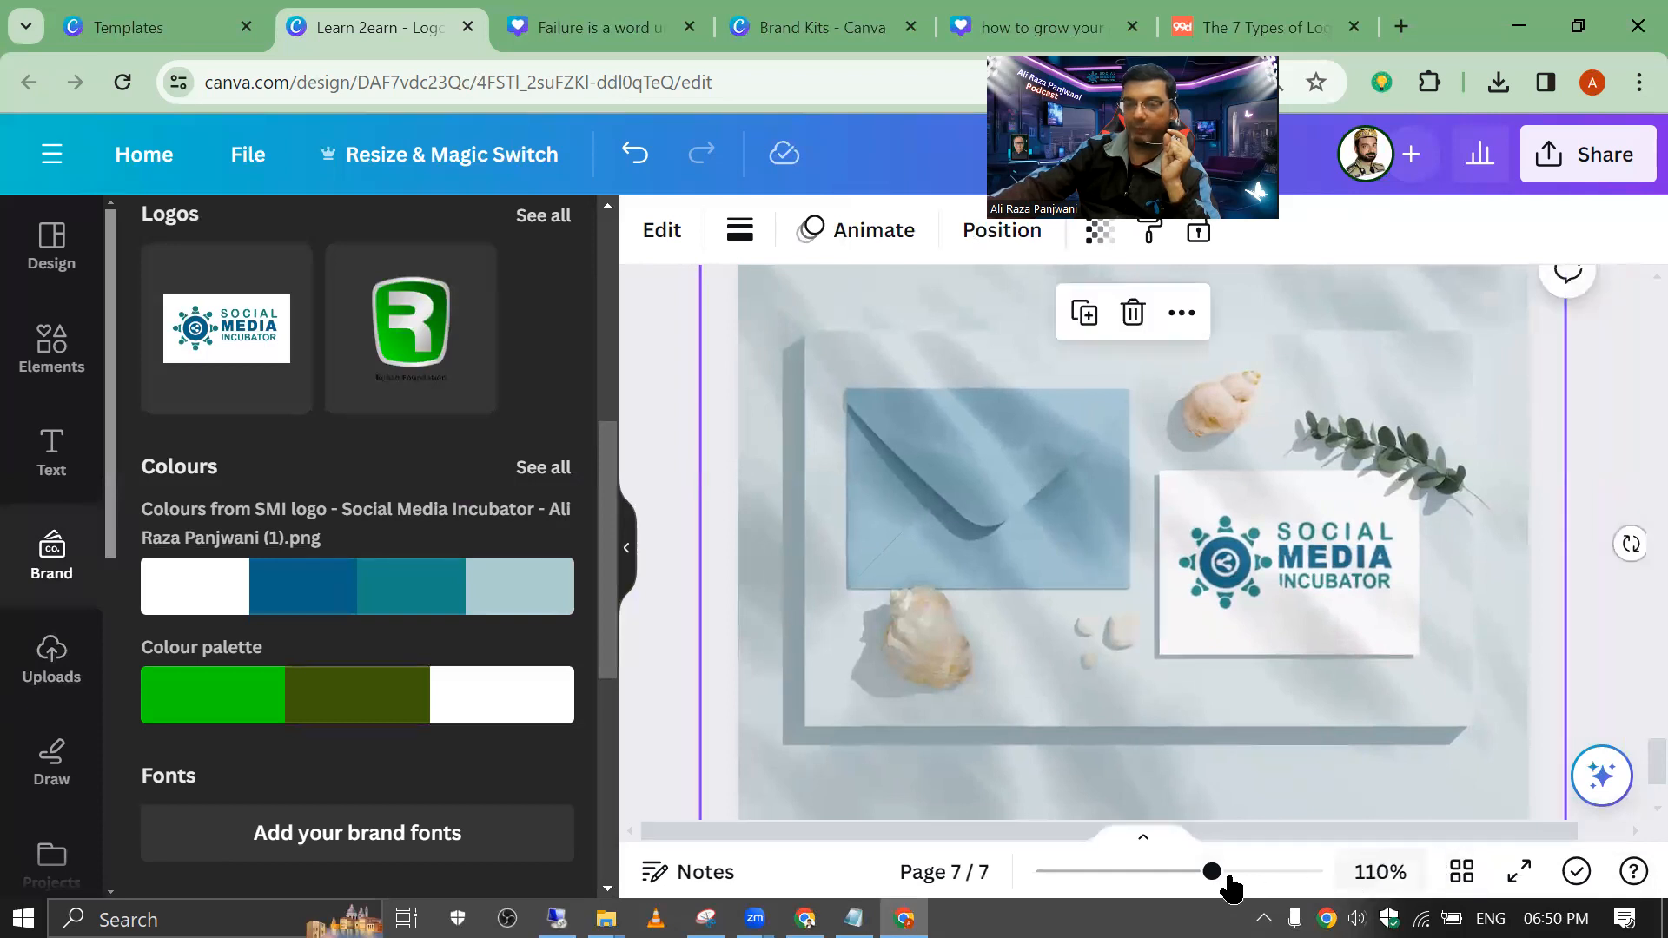
{"action": "mouse_move", "coordinate": [1167, 890]}
{"action": "left_mouse_down"}
{"action": "mouse_move", "coordinate": [1135, 871]}
{"action": "mouse_move", "coordinate": [1171, 871]}
{"action": "left_mouse_up"}
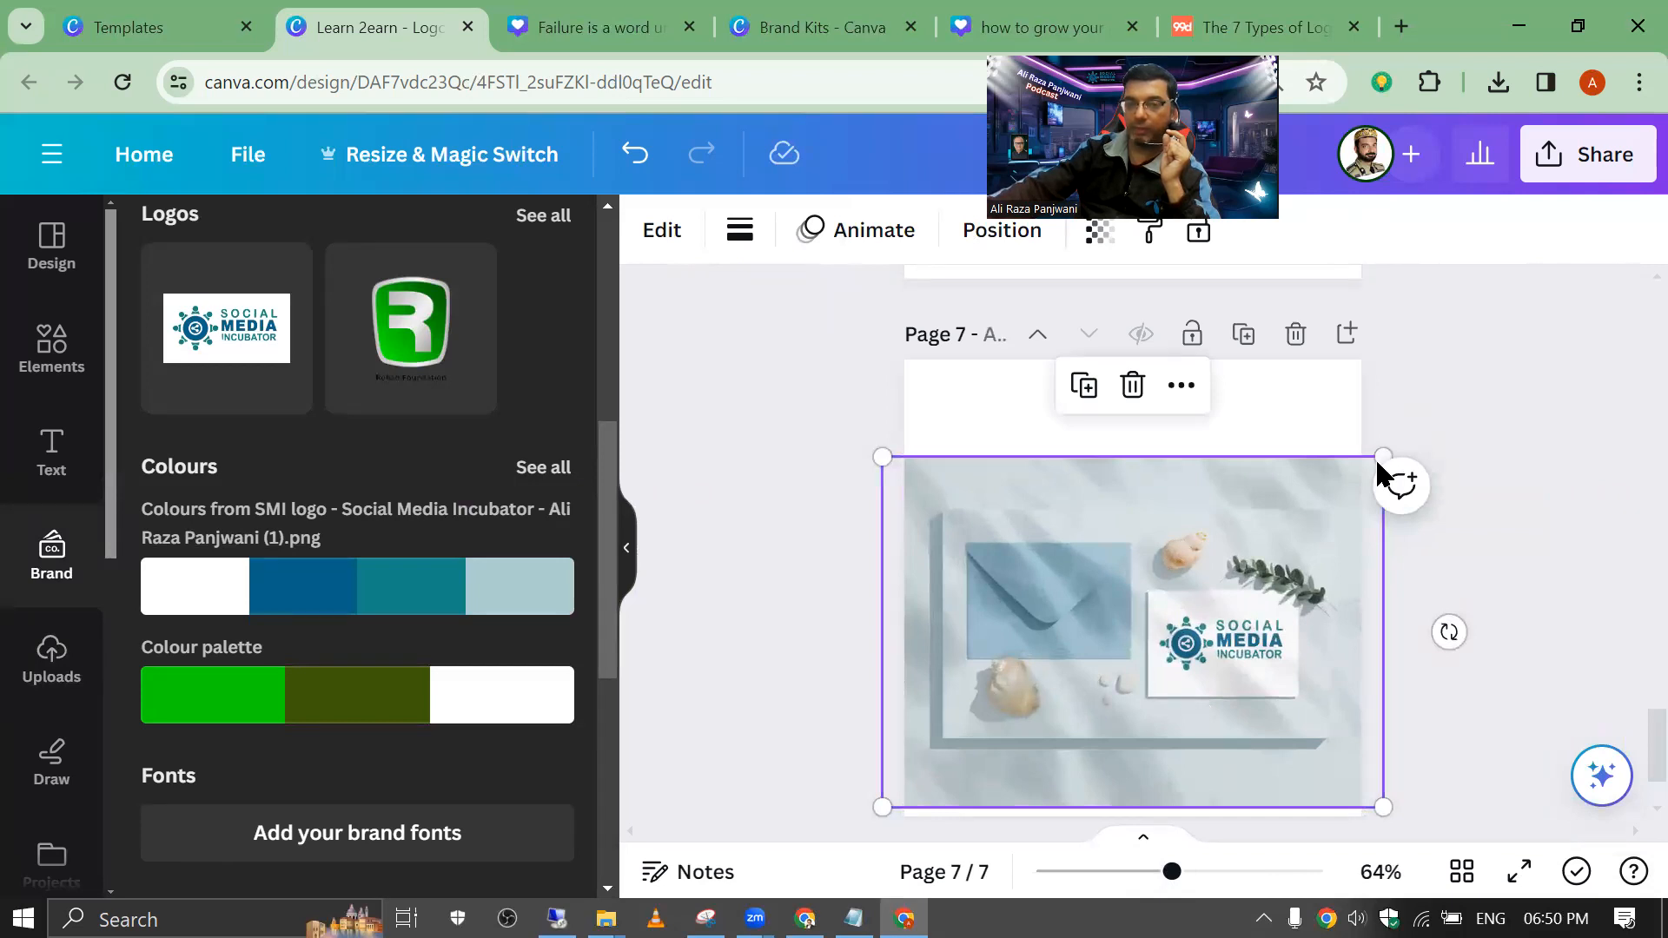
{"action": "left_click_drag", "start_coordinate": [1383, 448], "coordinate": [1508, 336]}
{"action": "left_click_drag", "start_coordinate": [1192, 499], "coordinate": [1069, 529]}
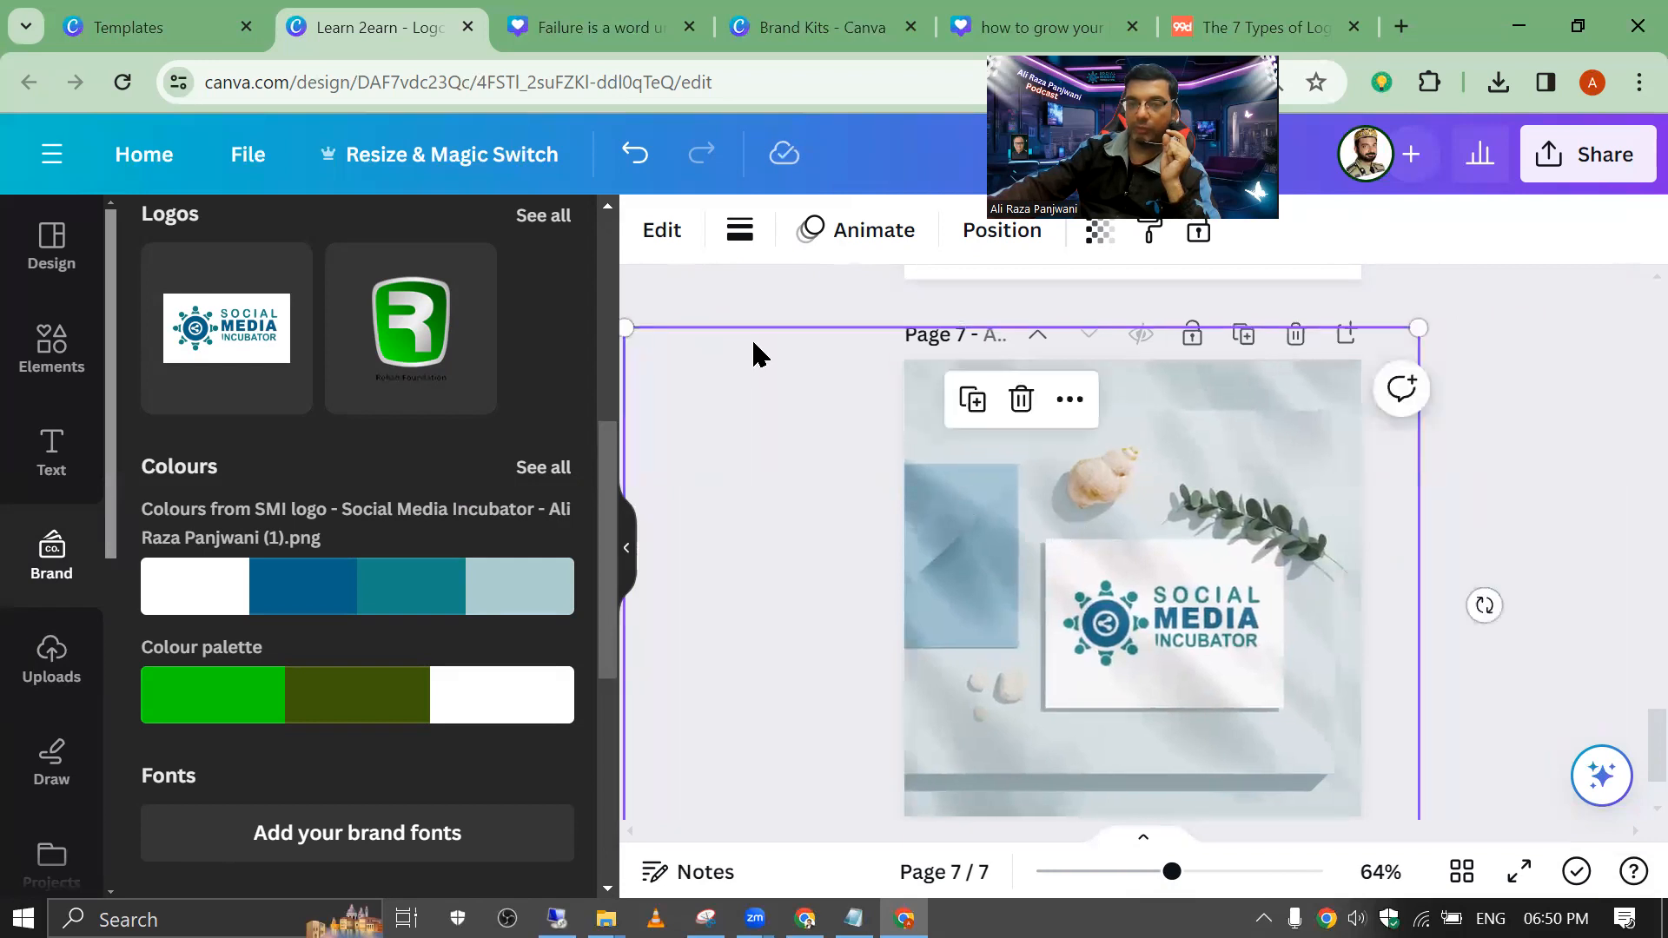
{"action": "left_click", "coordinate": [774, 300]}
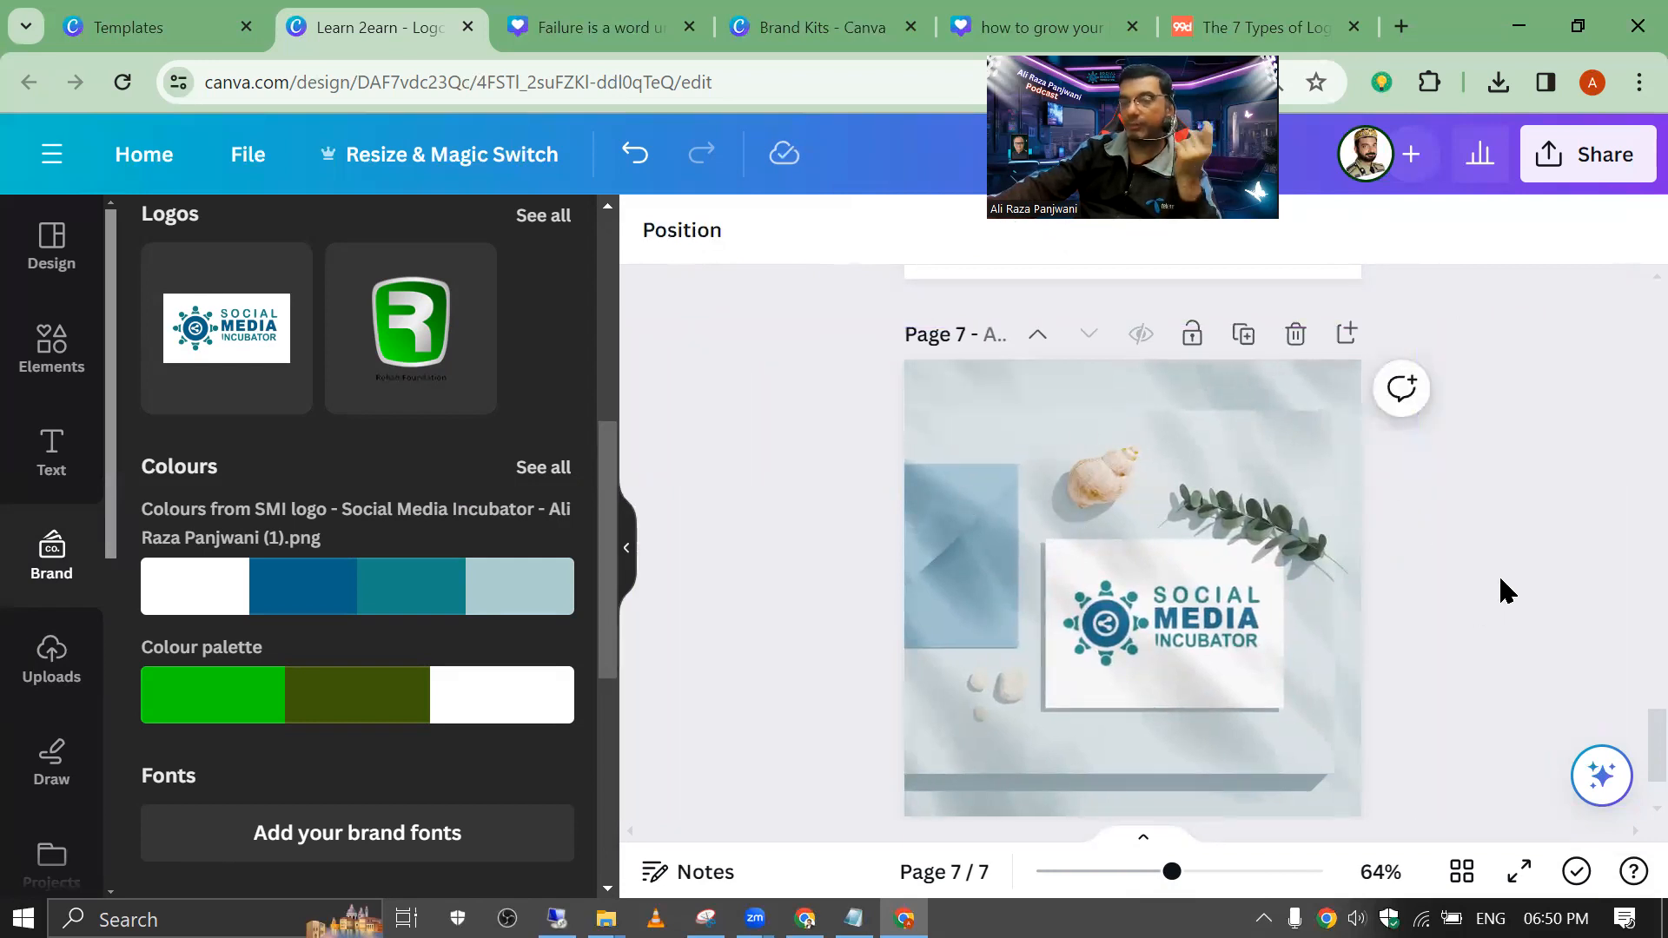
{"action": "scroll", "coordinate": [1502, 597], "scroll_direction": "down", "scroll_amount": 2}
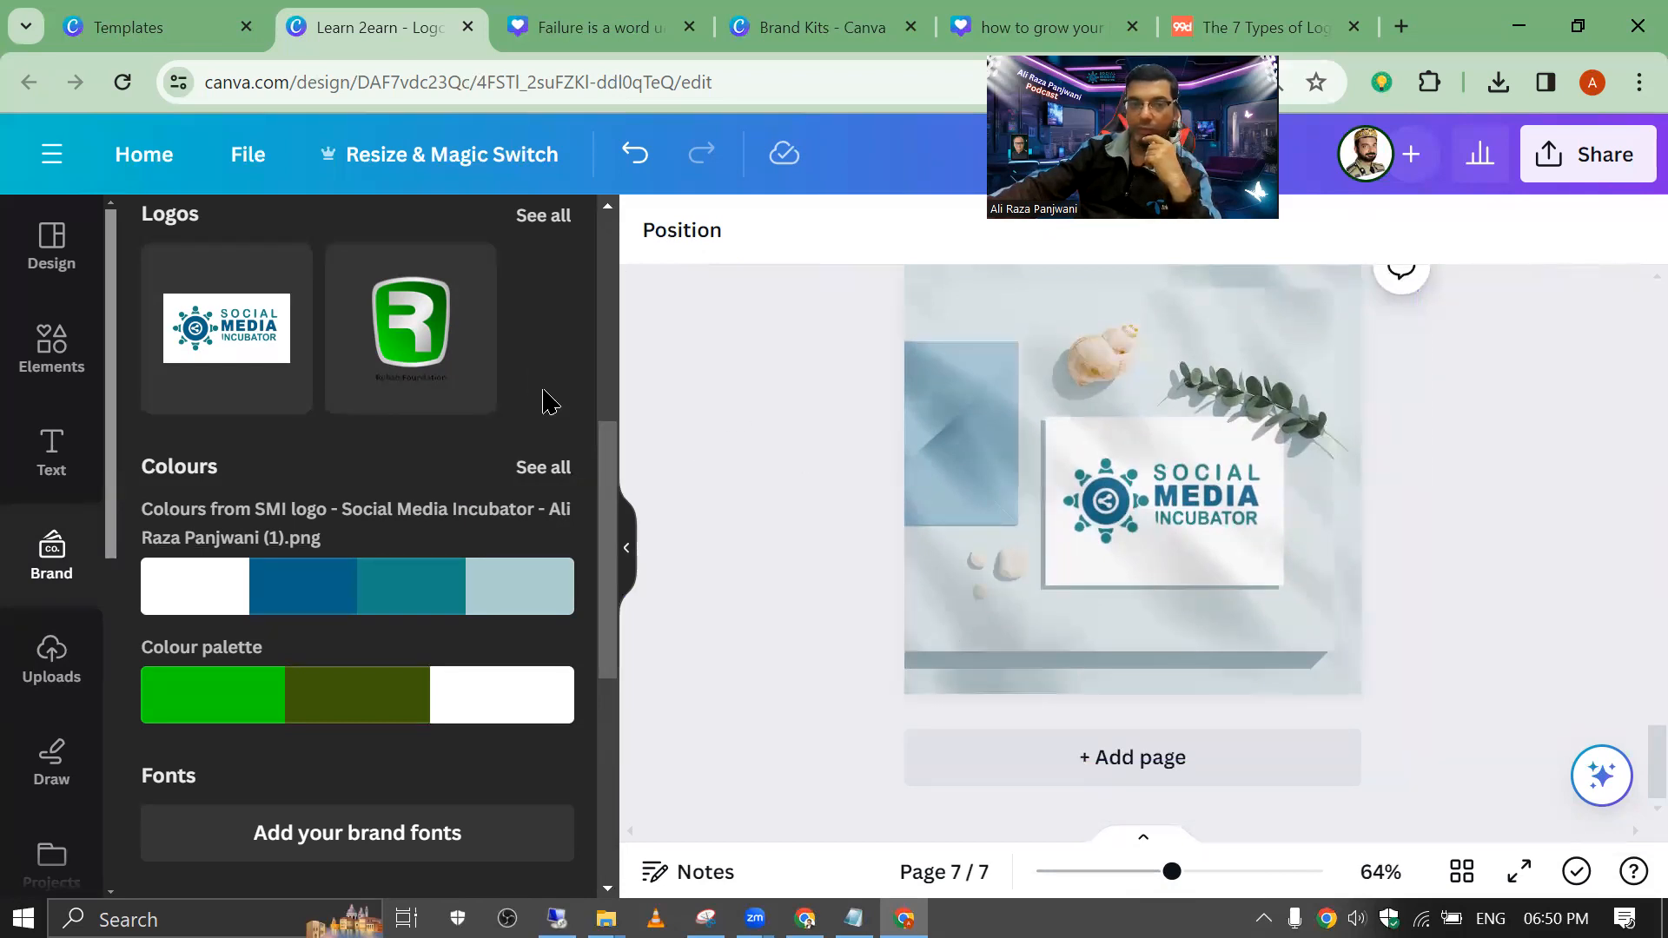
Step: Add page 8 with the green R logo and apply a wrist-watch mockup from Watches
{"action": "left_click", "coordinate": [1113, 758]}
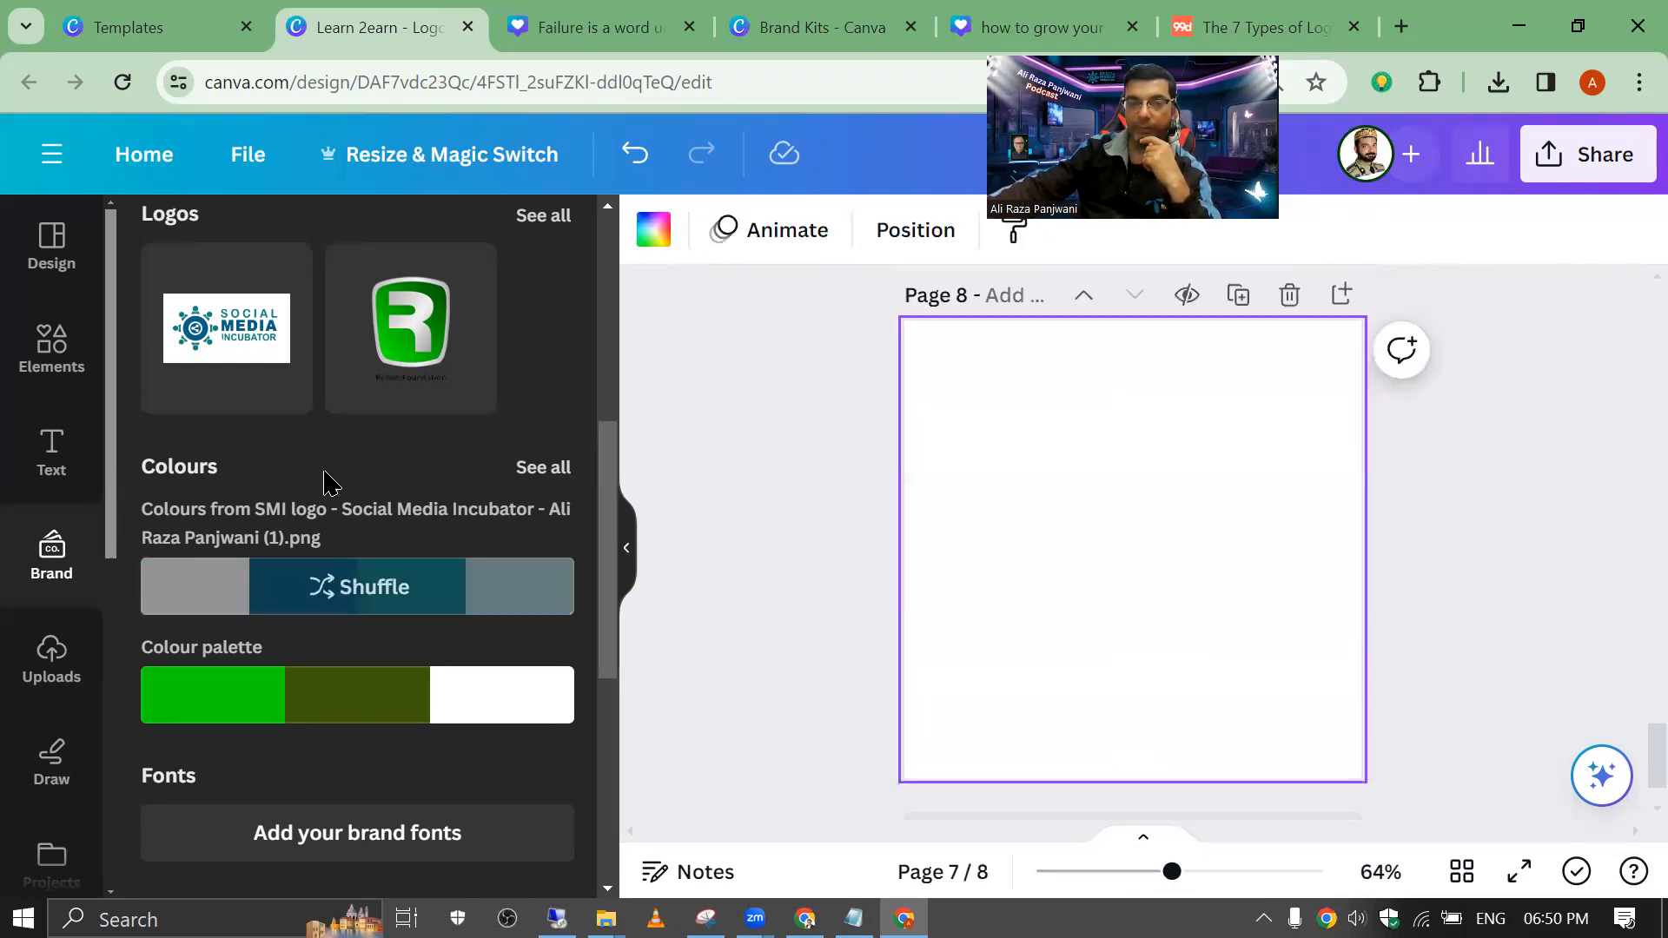
{"action": "left_click", "coordinate": [411, 329]}
{"action": "left_click", "coordinate": [691, 232]}
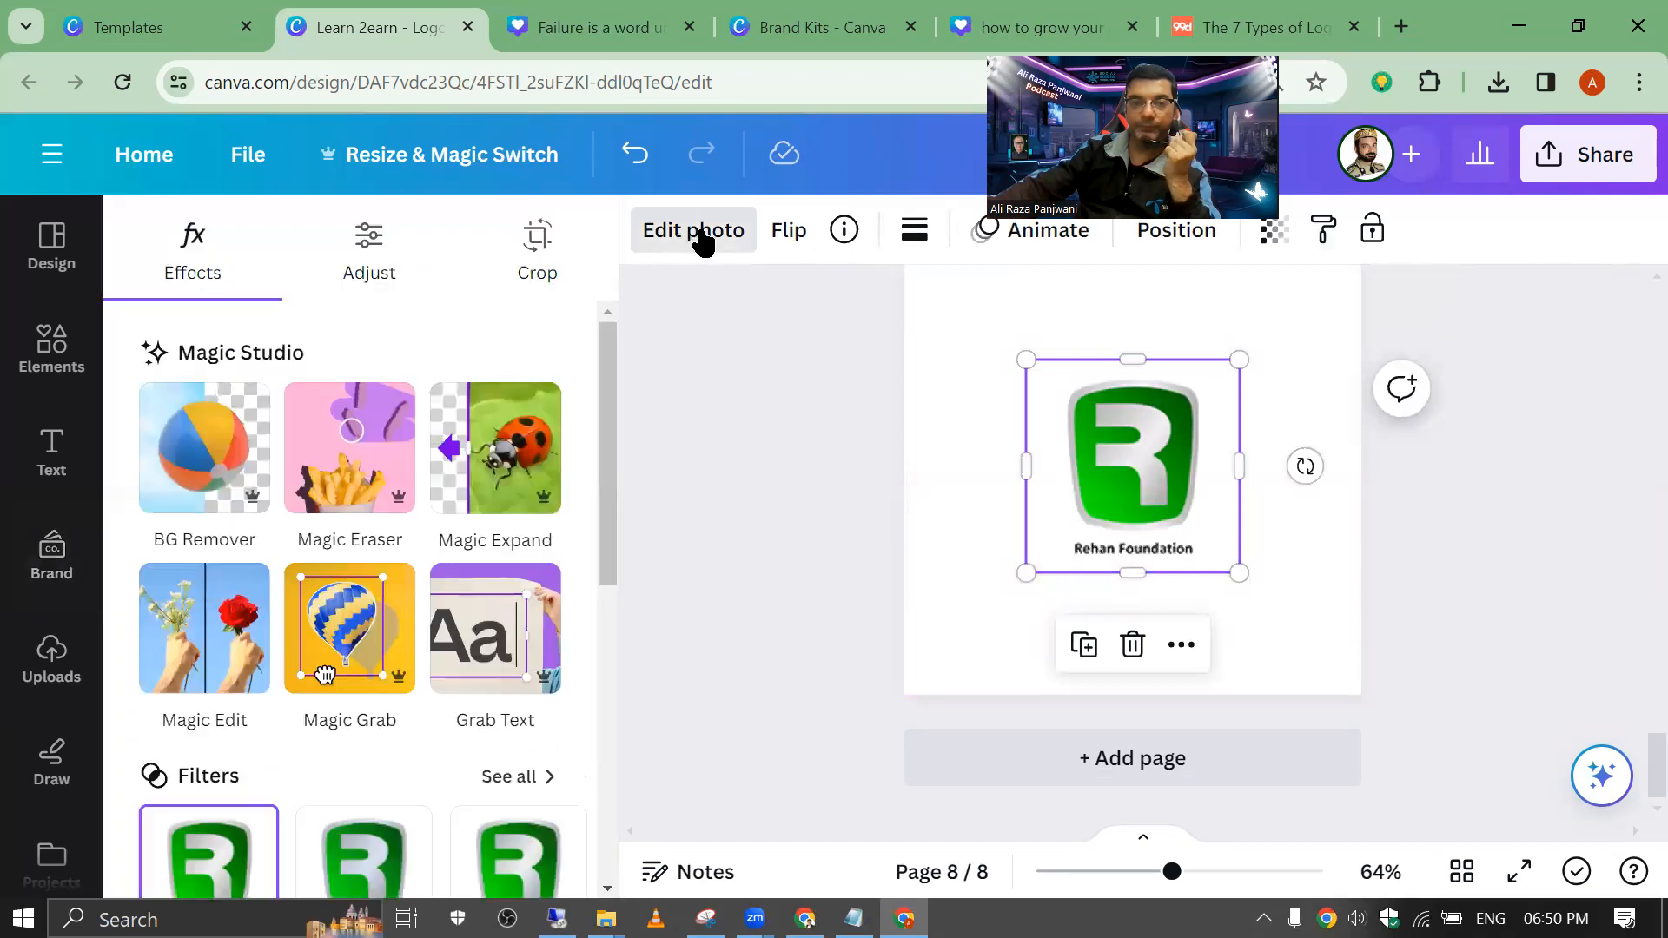
{"action": "scroll", "coordinate": [246, 545], "scroll_direction": "down", "scroll_amount": 10}
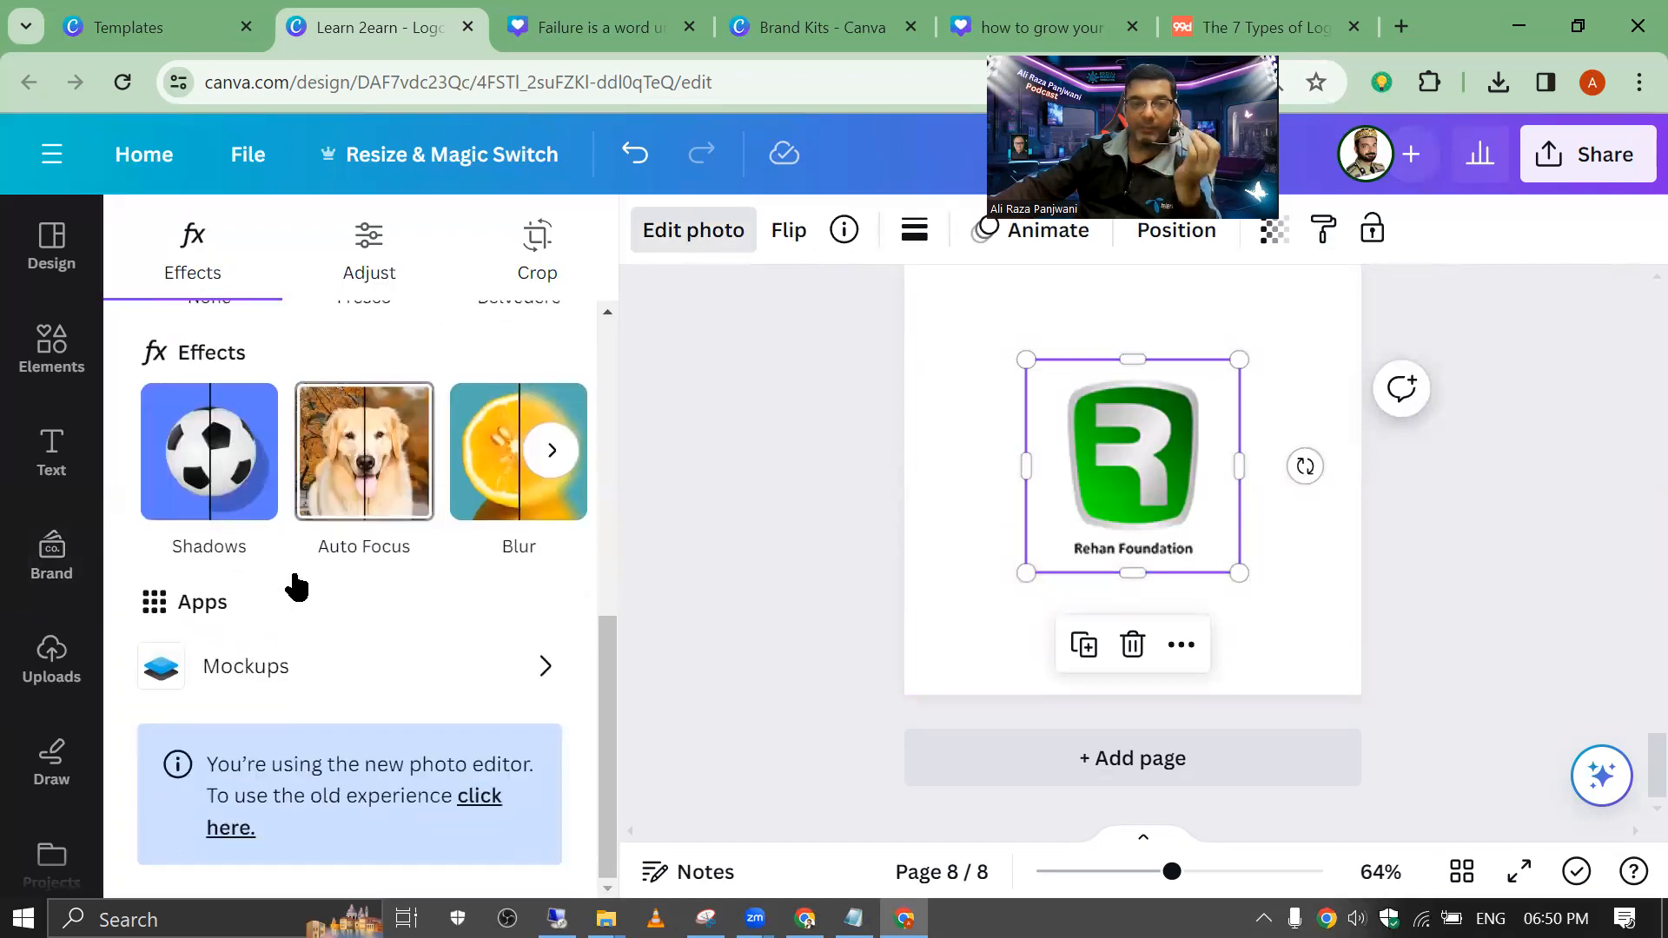
{"action": "left_click", "coordinate": [295, 667]}
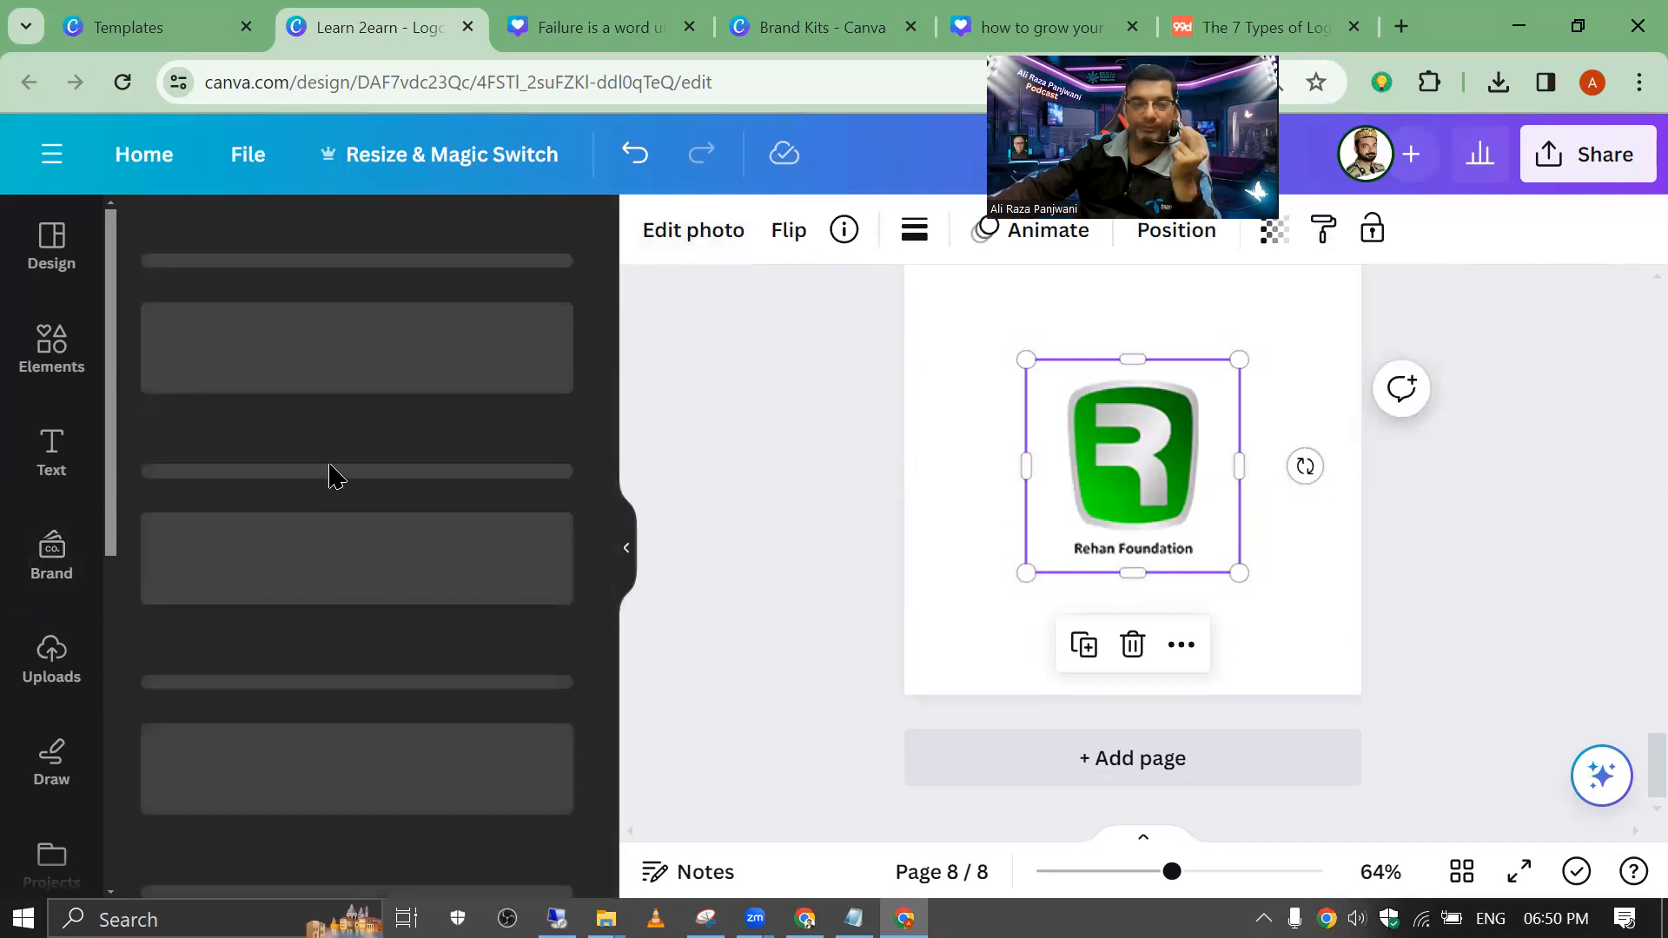
{"action": "scroll", "coordinate": [335, 476], "scroll_direction": "down", "scroll_amount": 5}
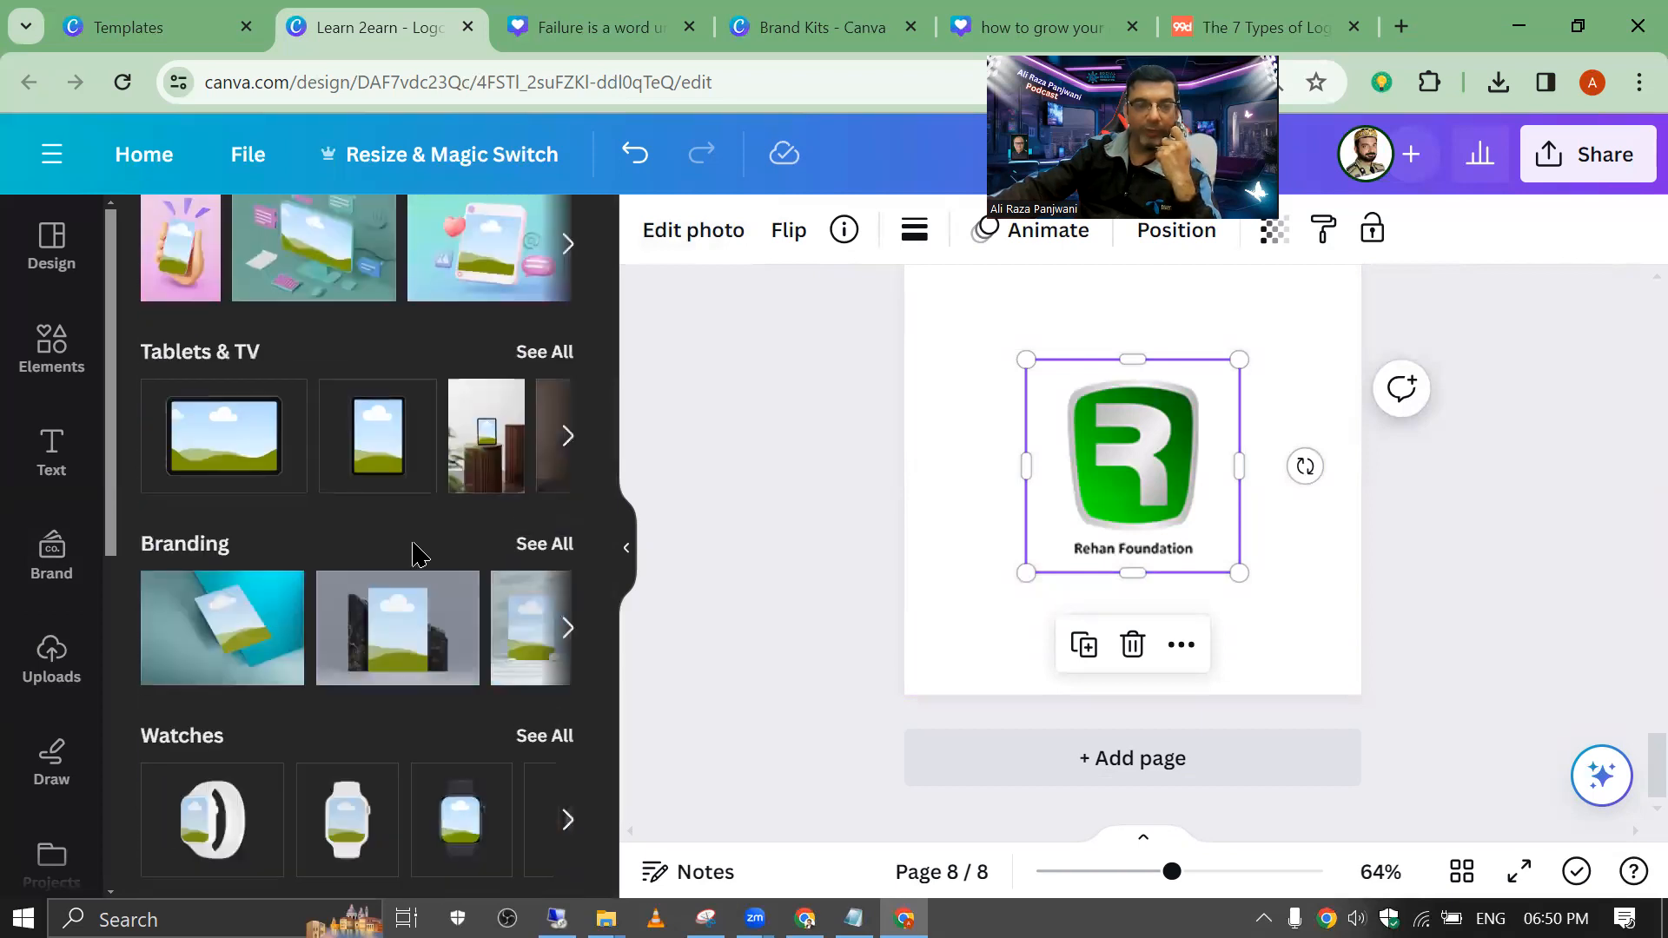
{"action": "left_click", "coordinate": [551, 739]}
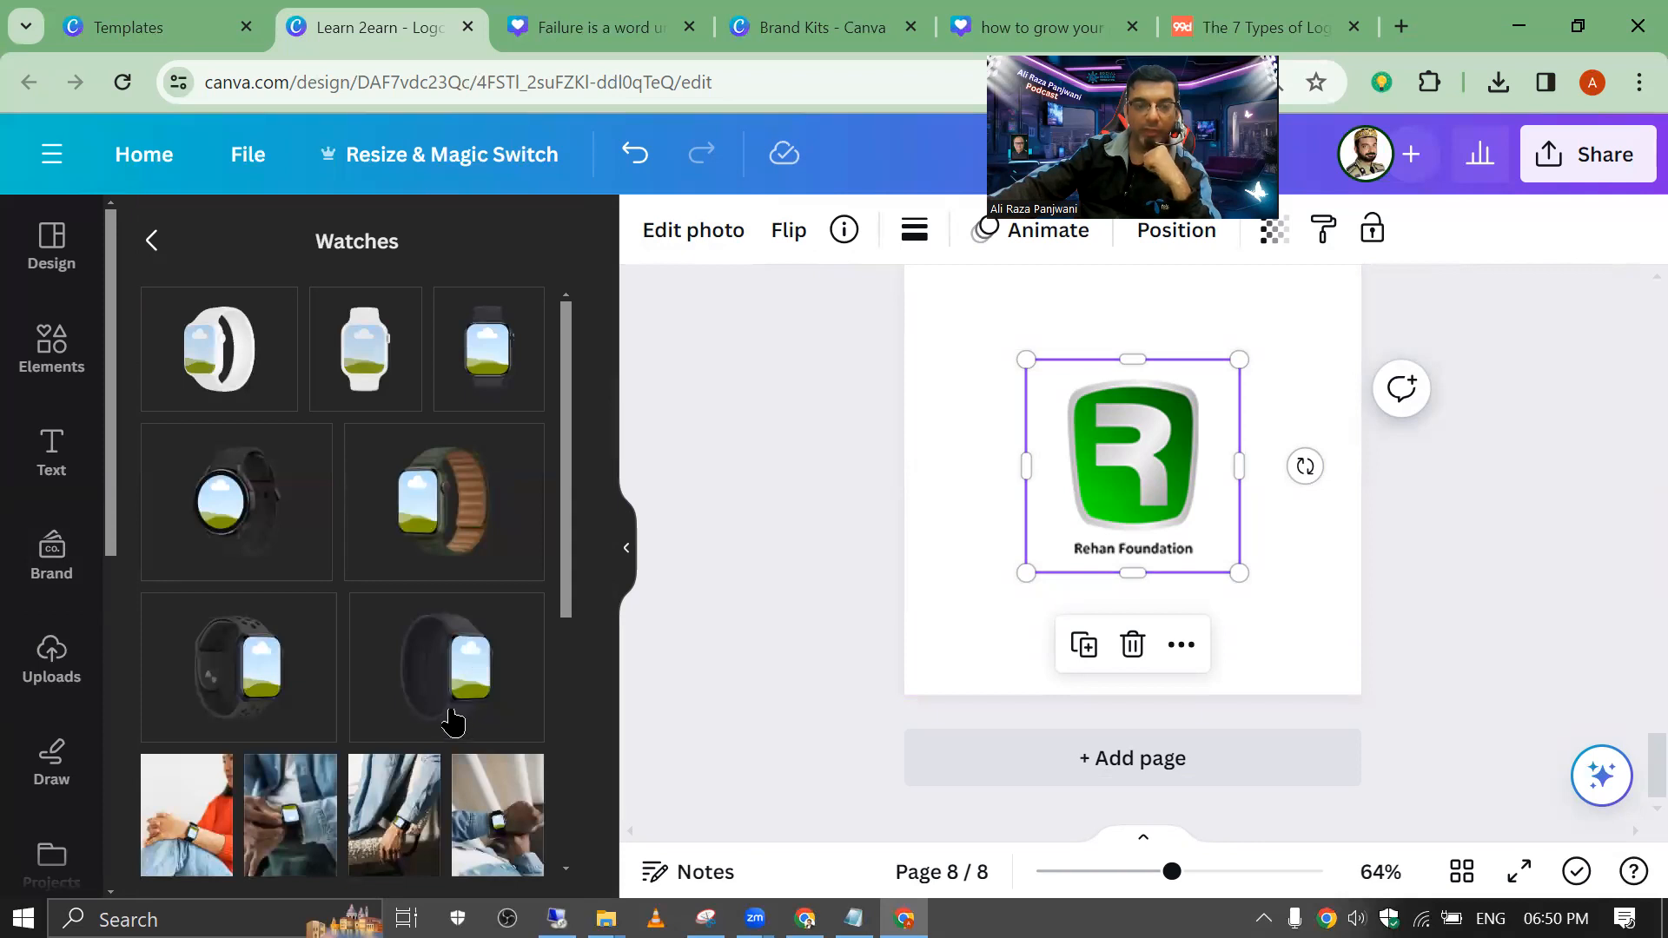
{"action": "scroll", "coordinate": [453, 723], "scroll_direction": "down", "scroll_amount": 5}
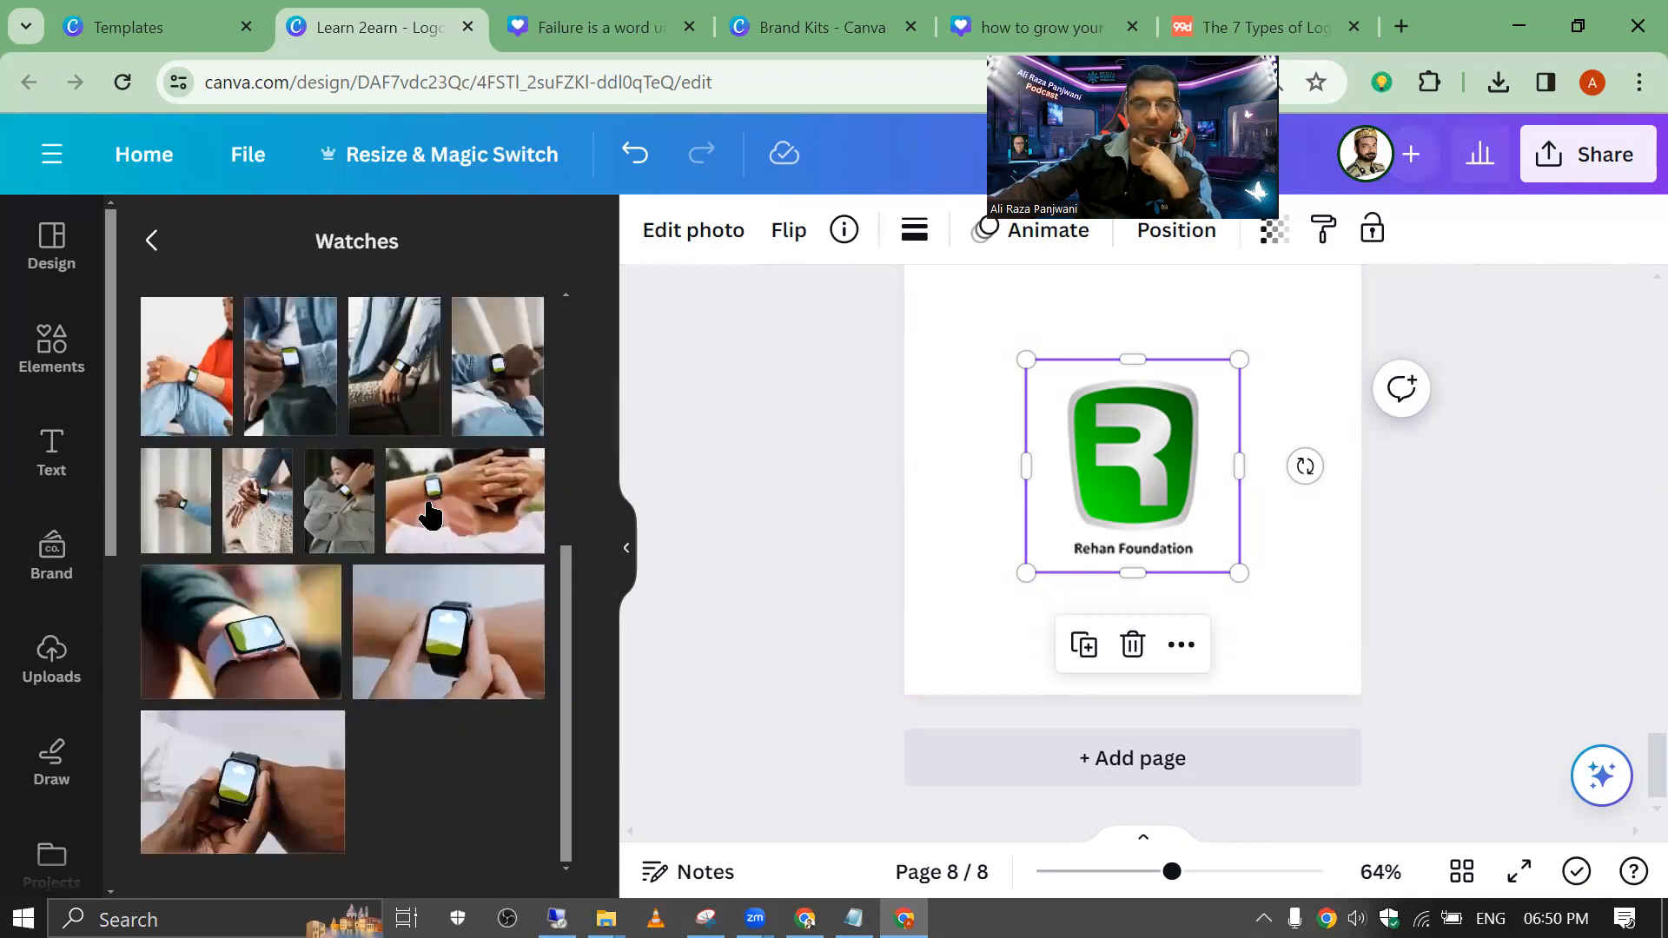
{"action": "left_click", "coordinate": [440, 514]}
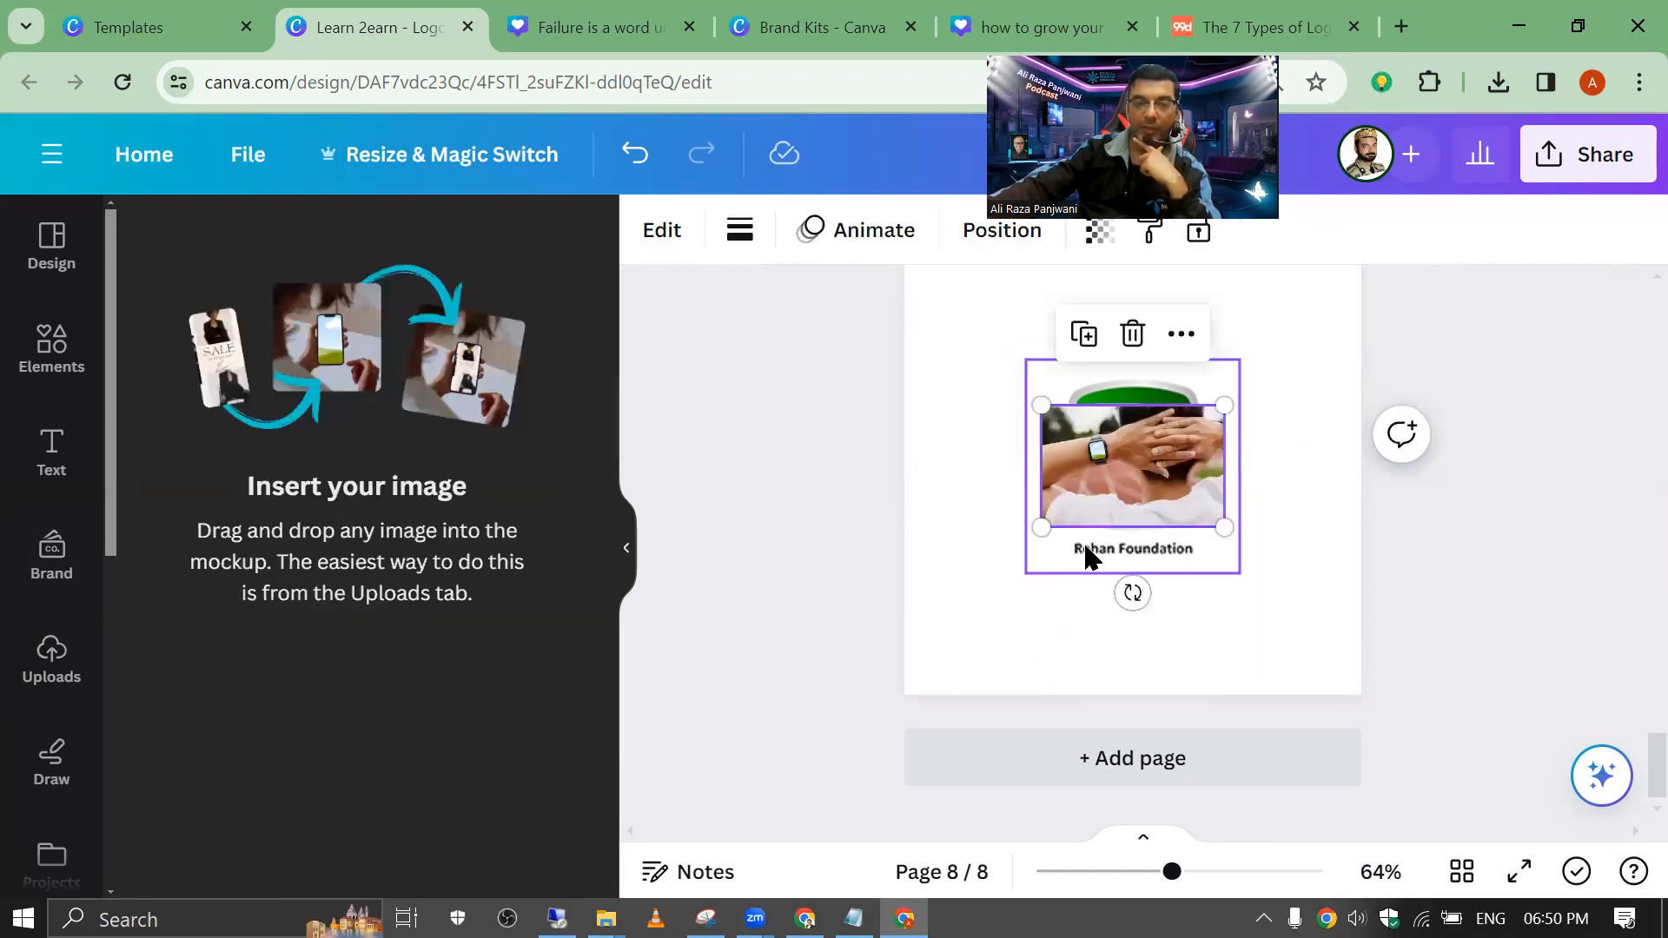
Step: Resize and reposition the smartwatch mockup photo to cover page 8
{"action": "left_click_drag", "start_coordinate": [1109, 487], "coordinate": [953, 443]}
{"action": "mouse_move", "coordinate": [1128, 484]}
{"action": "left_mouse_down"}
{"action": "mouse_move", "coordinate": [983, 450]}
{"action": "mouse_move", "coordinate": [1120, 480]}
{"action": "left_mouse_up"}
{"action": "left_click_drag", "start_coordinate": [1248, 590], "coordinate": [1155, 533]}
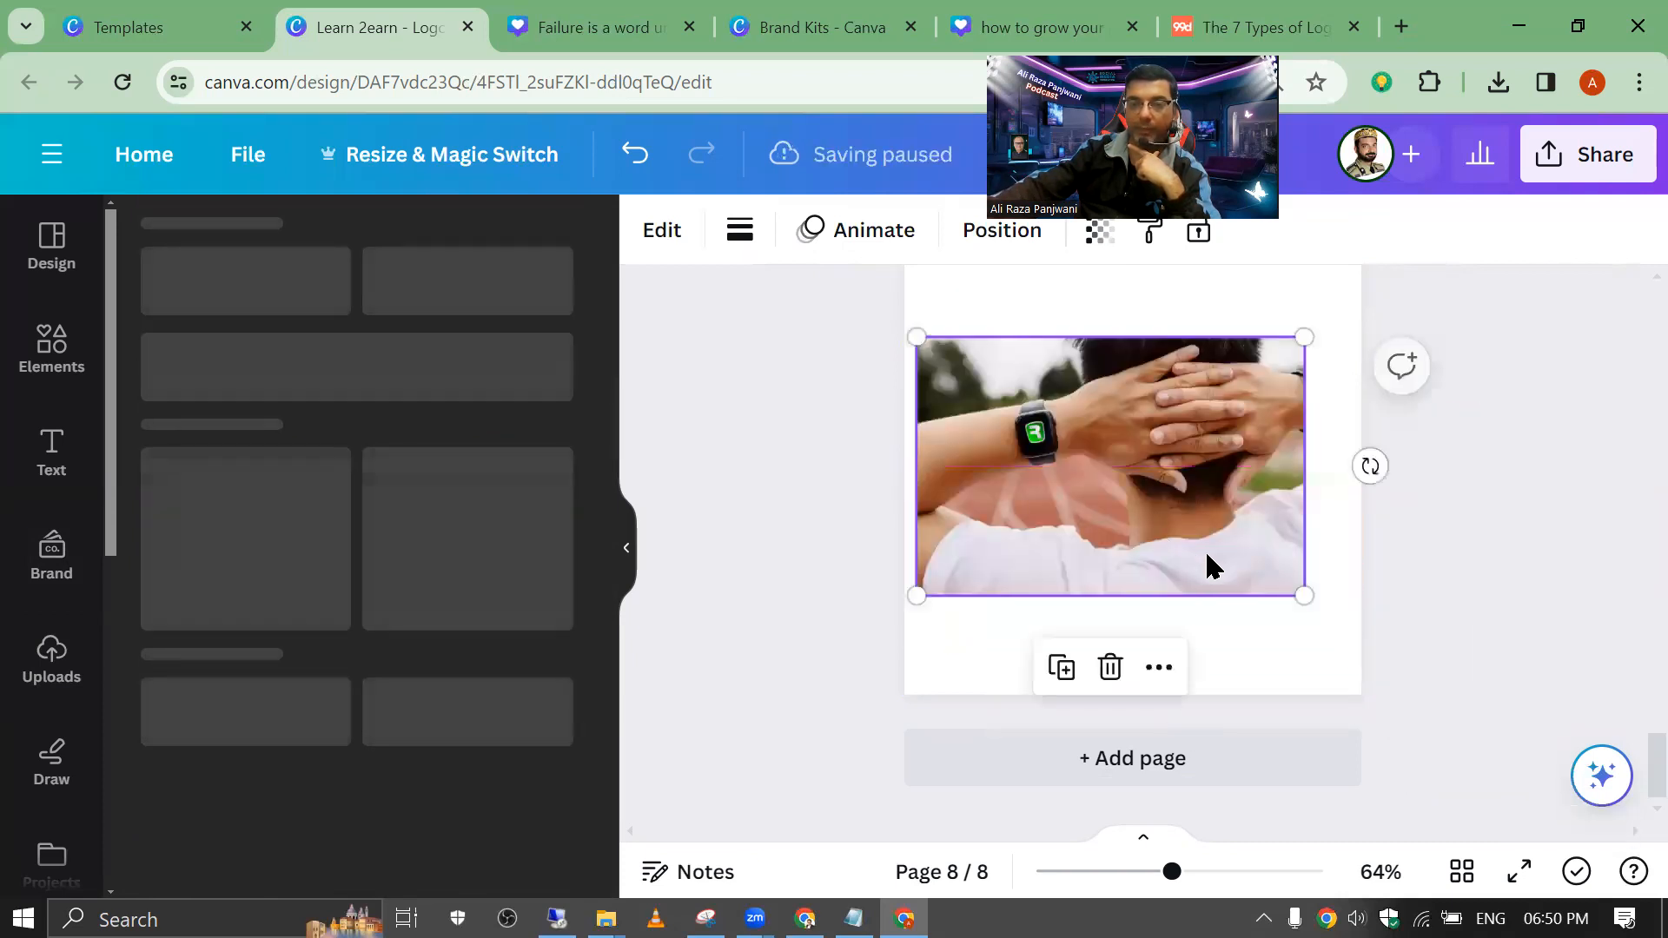
{"action": "left_click_drag", "start_coordinate": [1305, 596], "coordinate": [1628, 821]}
{"action": "left_click_drag", "start_coordinate": [1229, 558], "coordinate": [1193, 543]}
{"action": "left_click", "coordinate": [875, 447]}
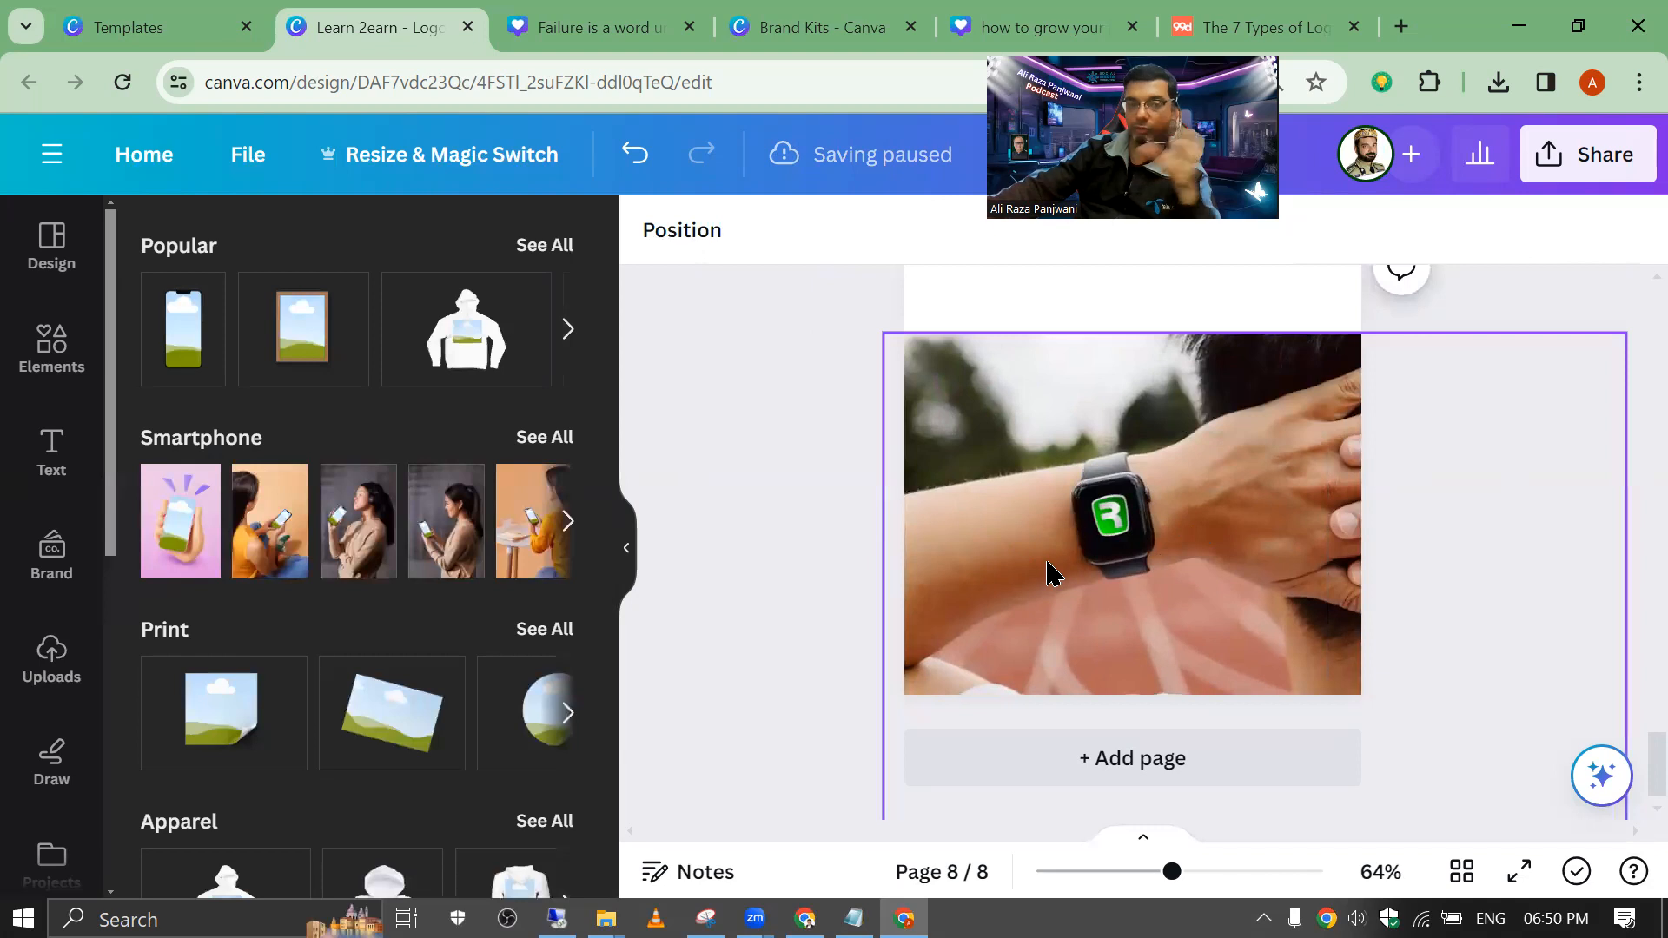
{"action": "left_click", "coordinate": [1034, 525]}
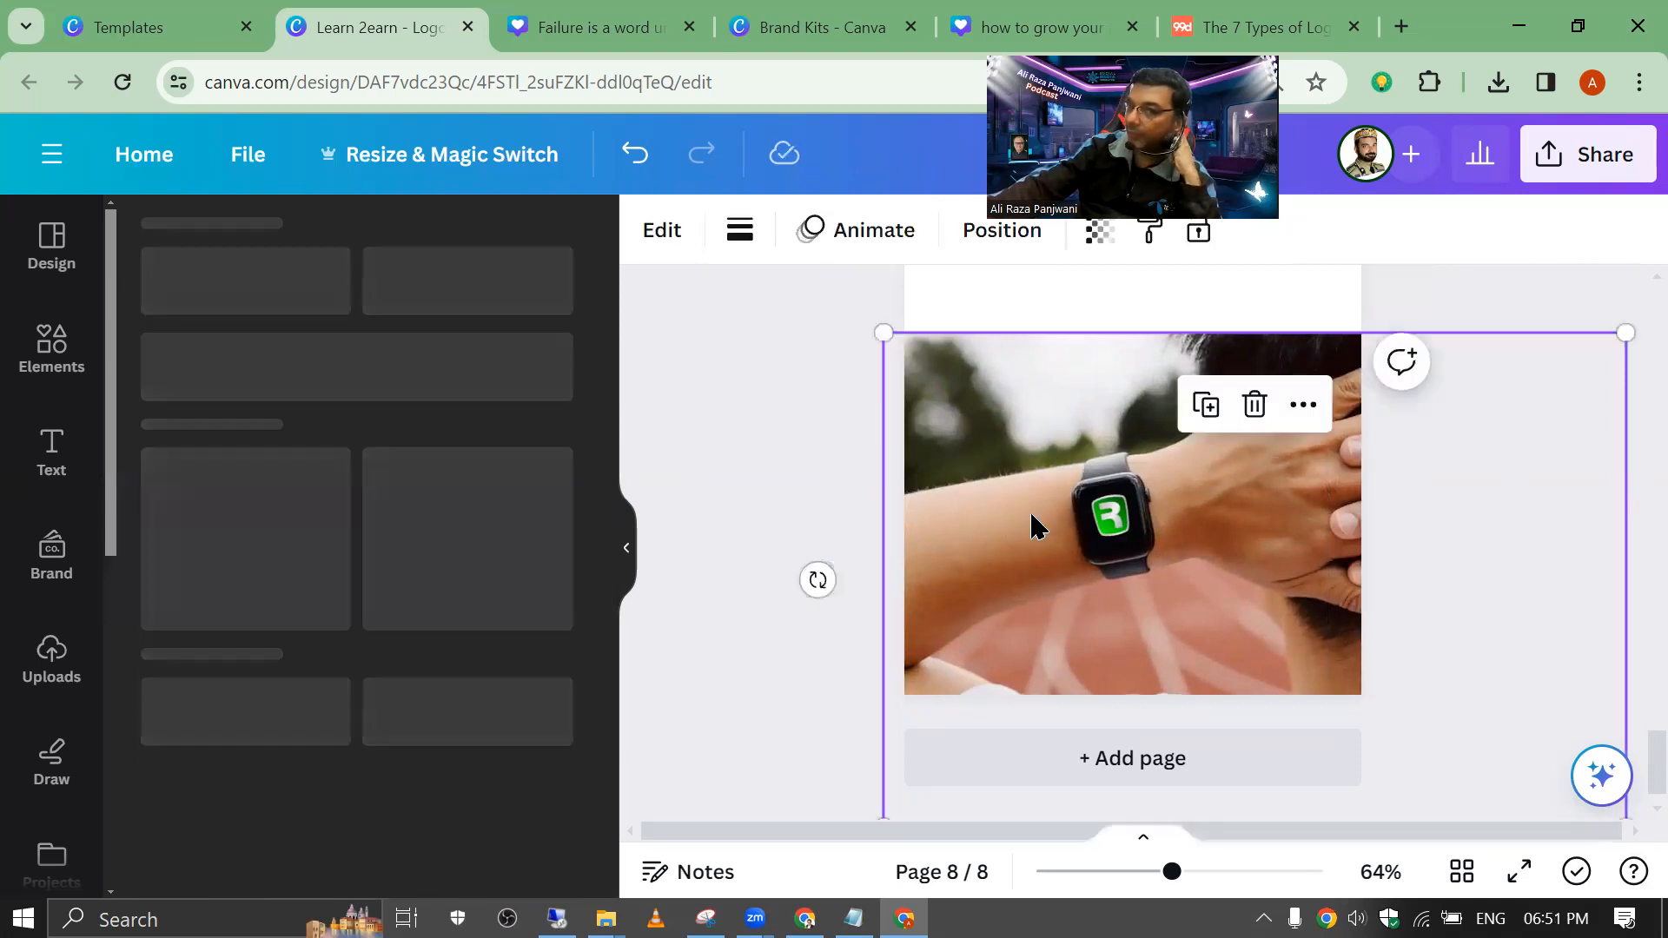
{"action": "left_click", "coordinate": [895, 446]}
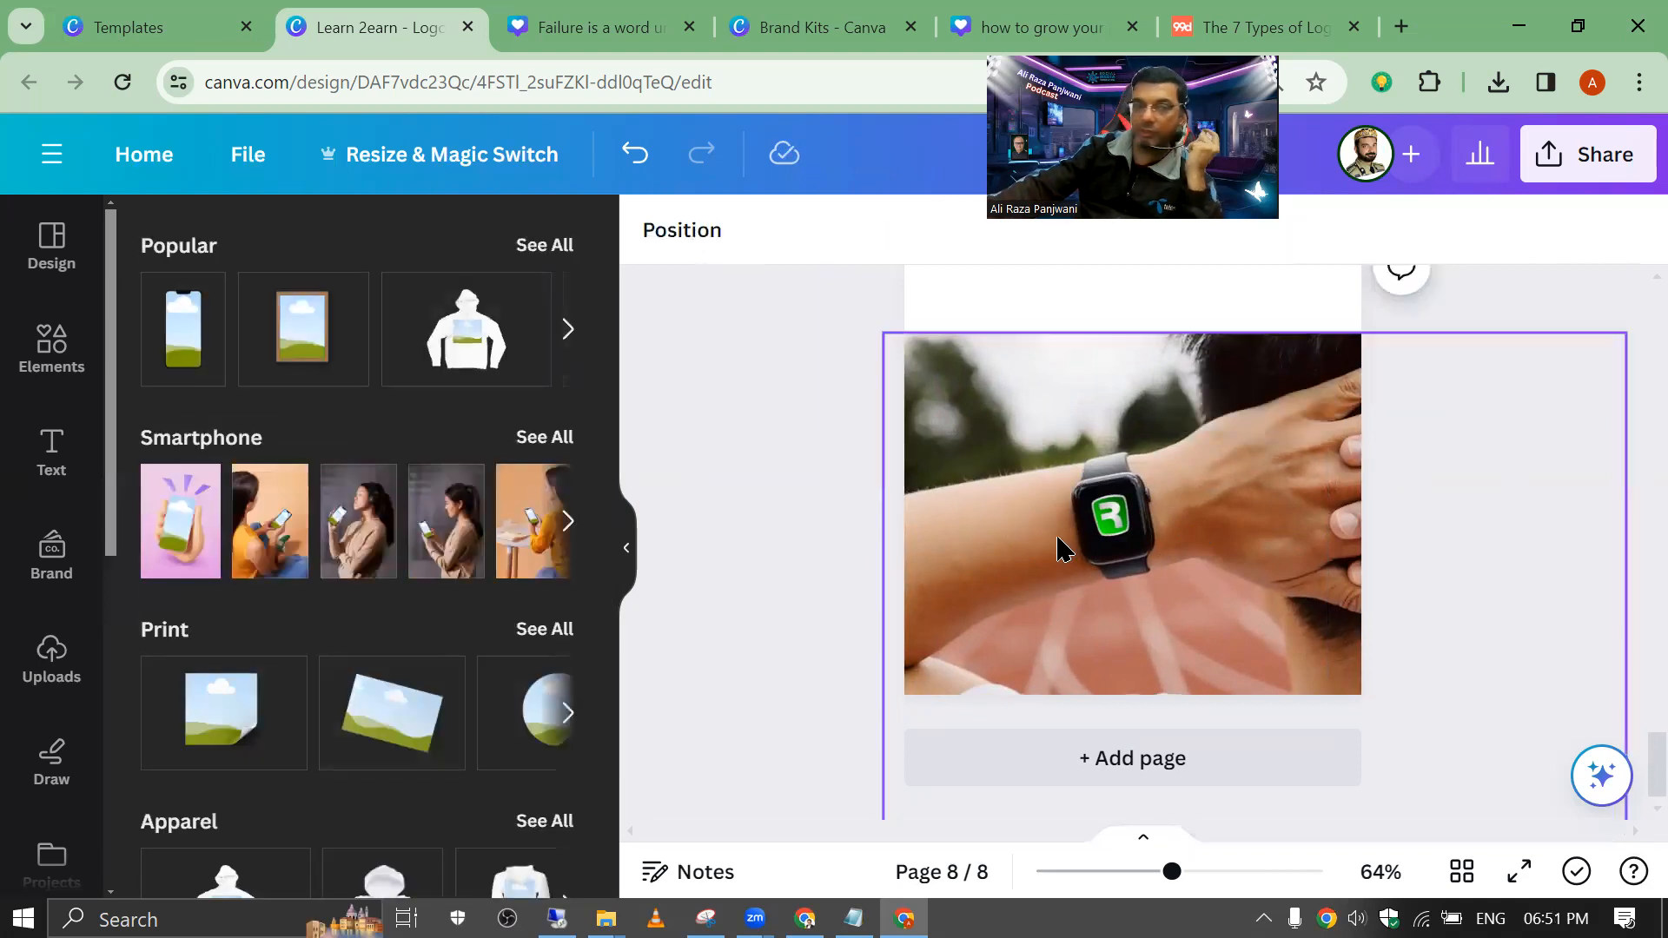
{"action": "left_click", "coordinate": [1046, 493]}
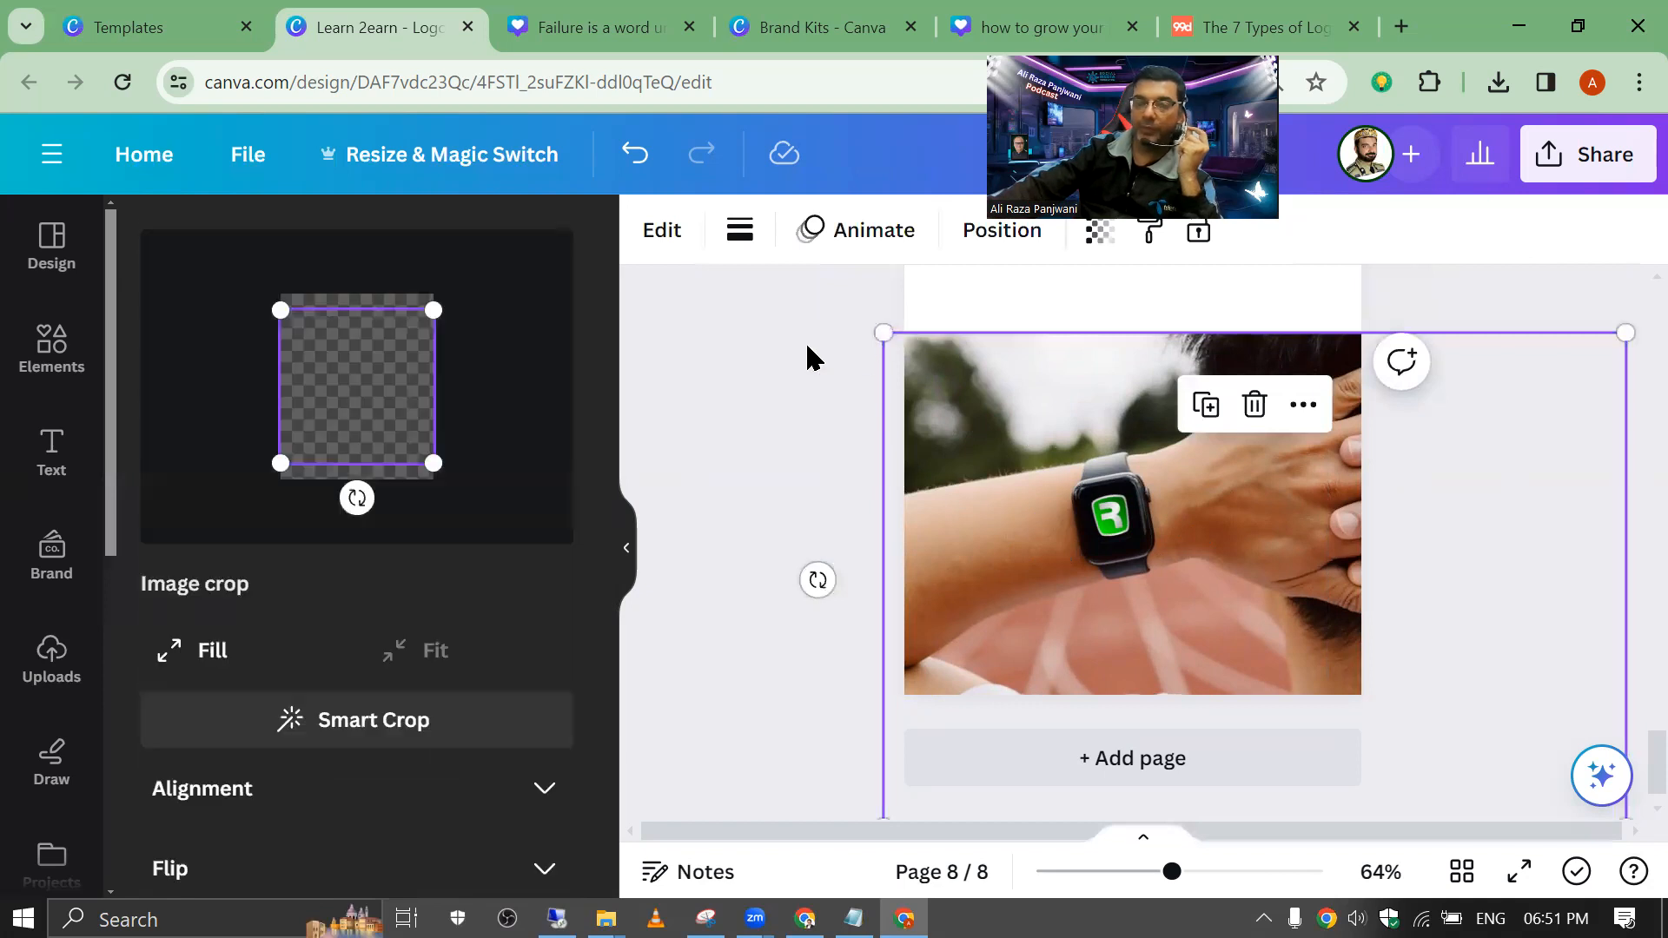
Step: Review pages 1–4, then open Share and its Download settings
{"action": "left_click", "coordinate": [807, 347]}
{"action": "scroll", "coordinate": [961, 466], "scroll_direction": "up", "scroll_amount": 15}
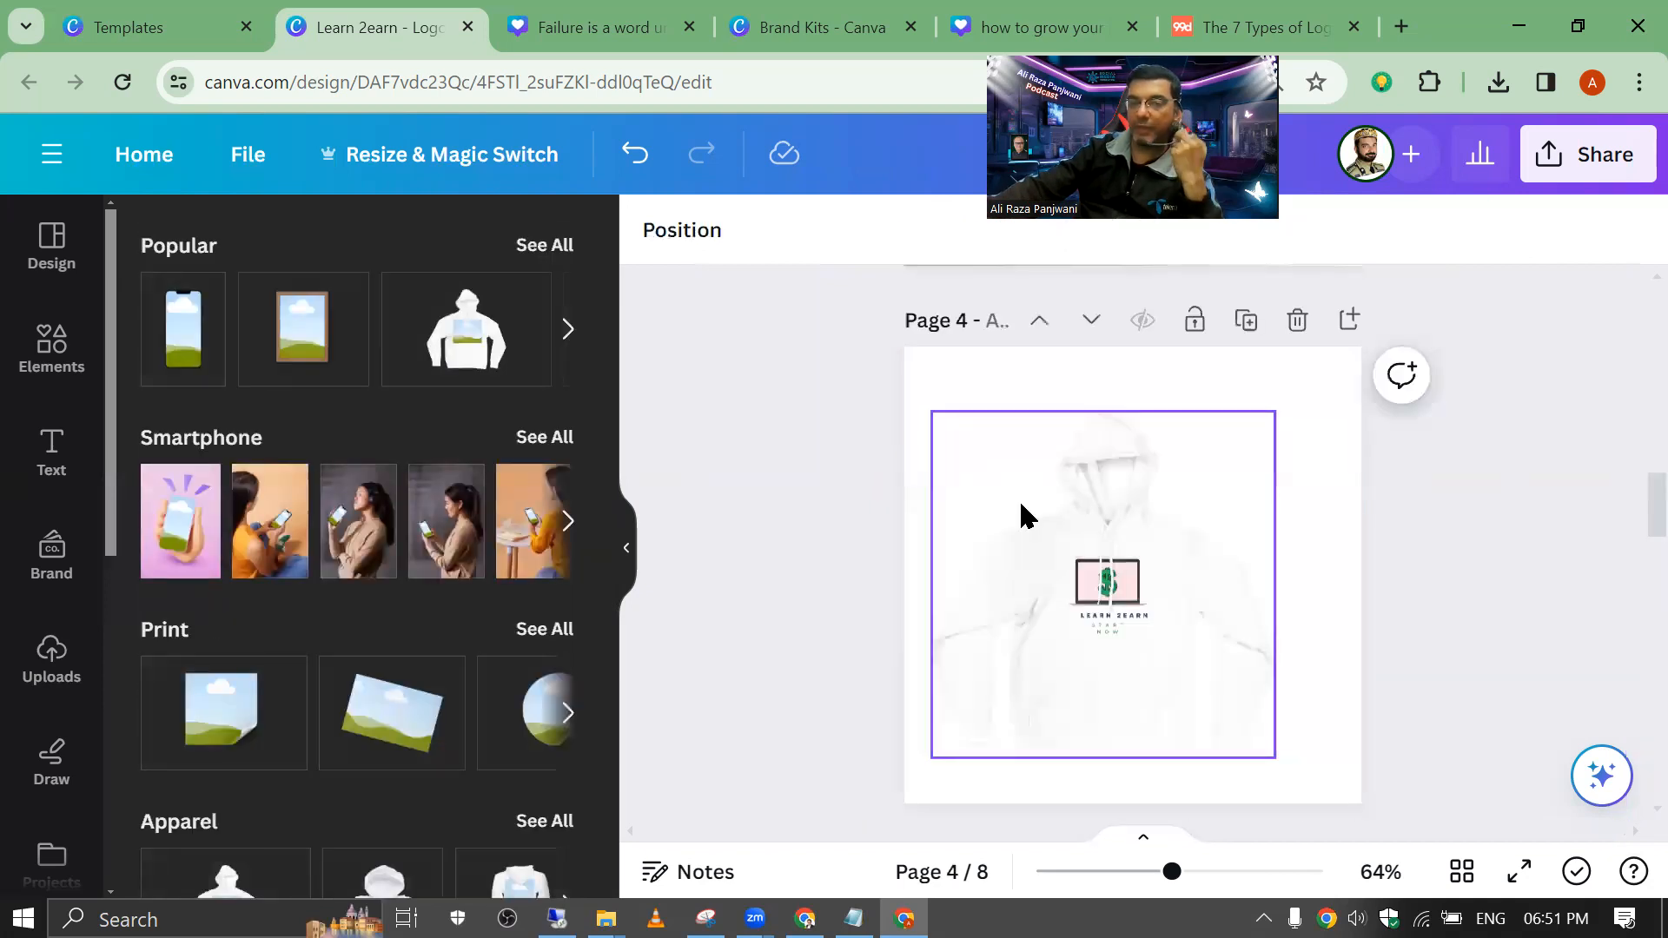
{"action": "scroll", "coordinate": [1021, 504], "scroll_direction": "up", "scroll_amount": 10}
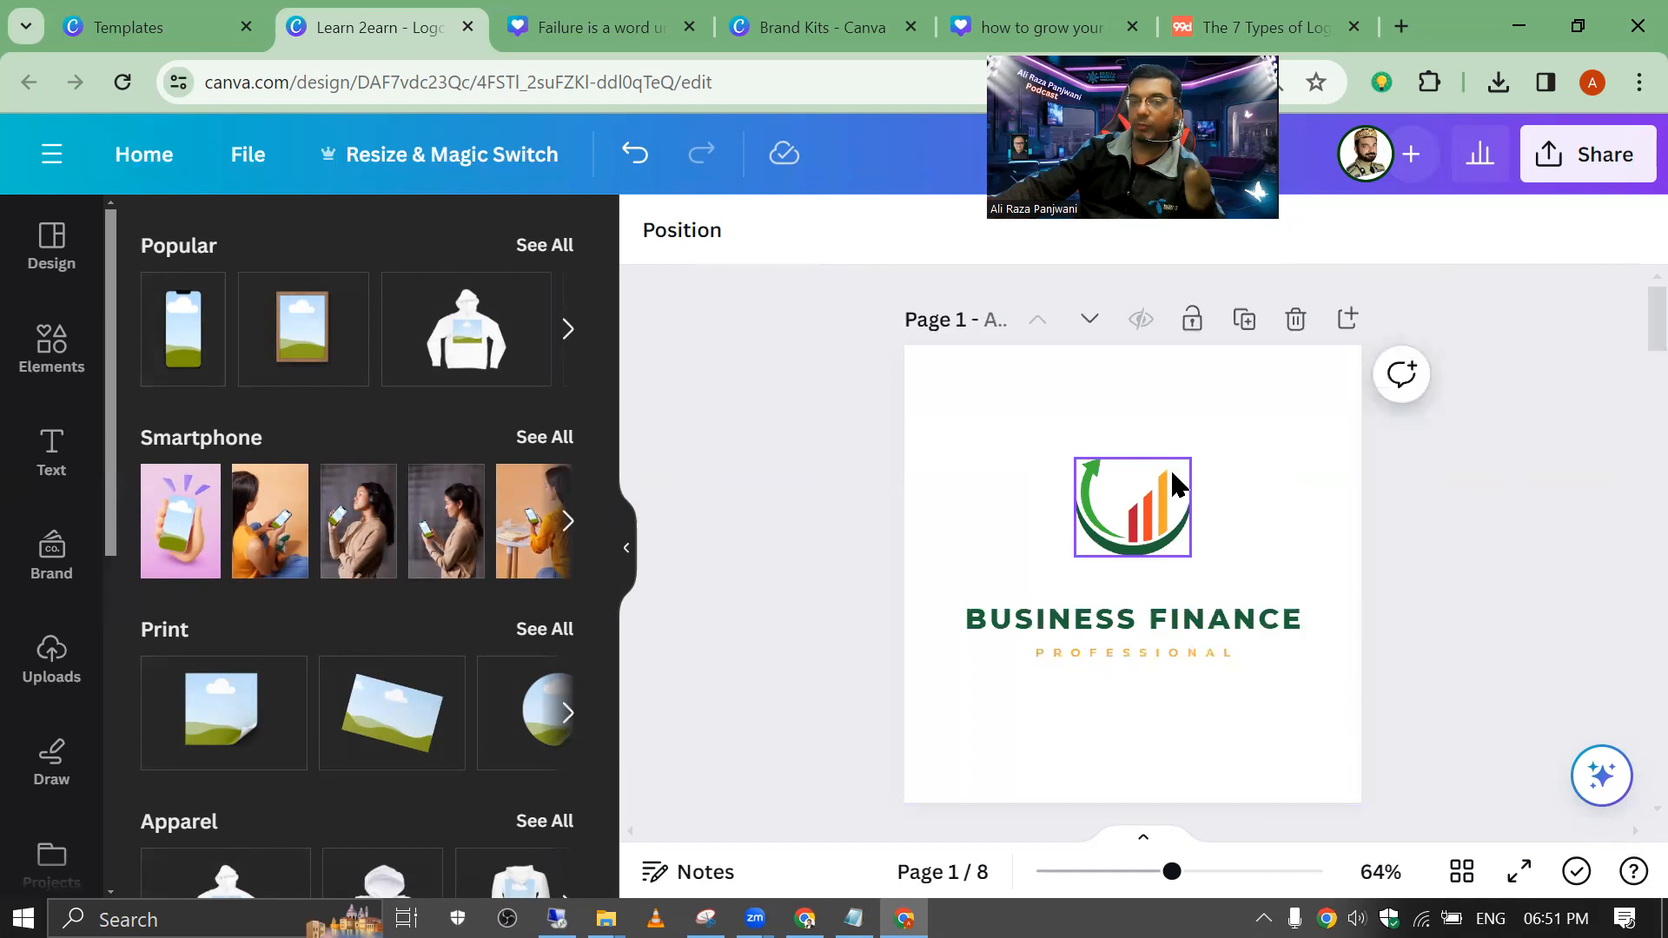
{"action": "scroll", "coordinate": [1173, 484], "scroll_direction": "down", "scroll_amount": 6}
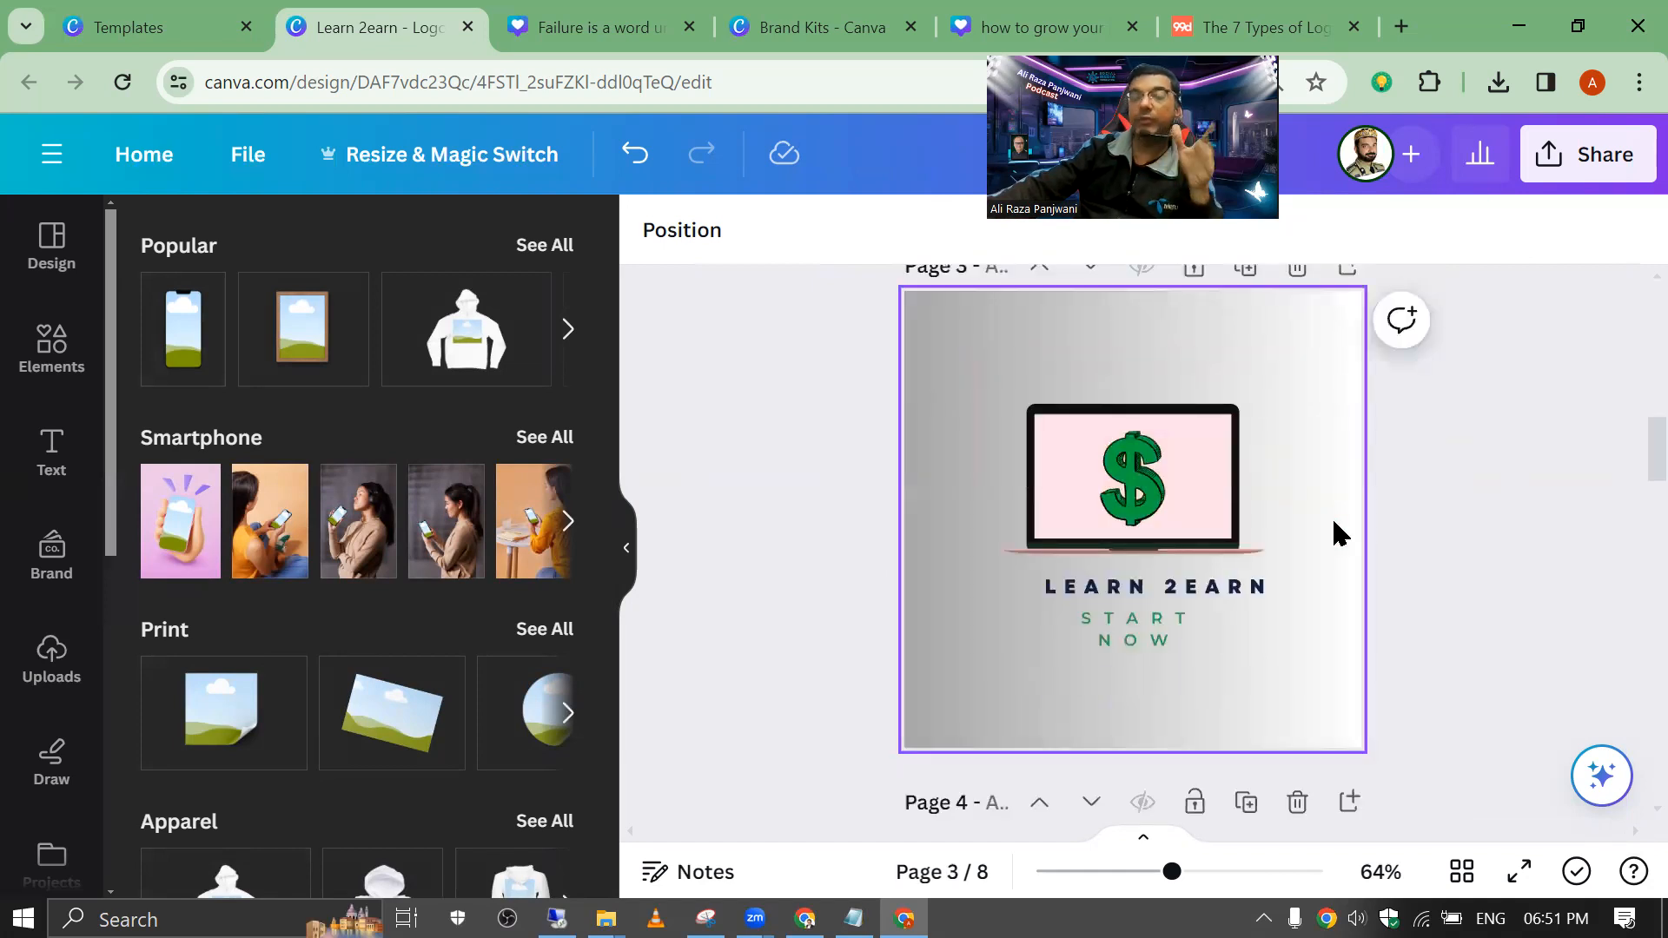
{"action": "scroll", "coordinate": [1301, 569], "scroll_direction": "down", "scroll_amount": 5}
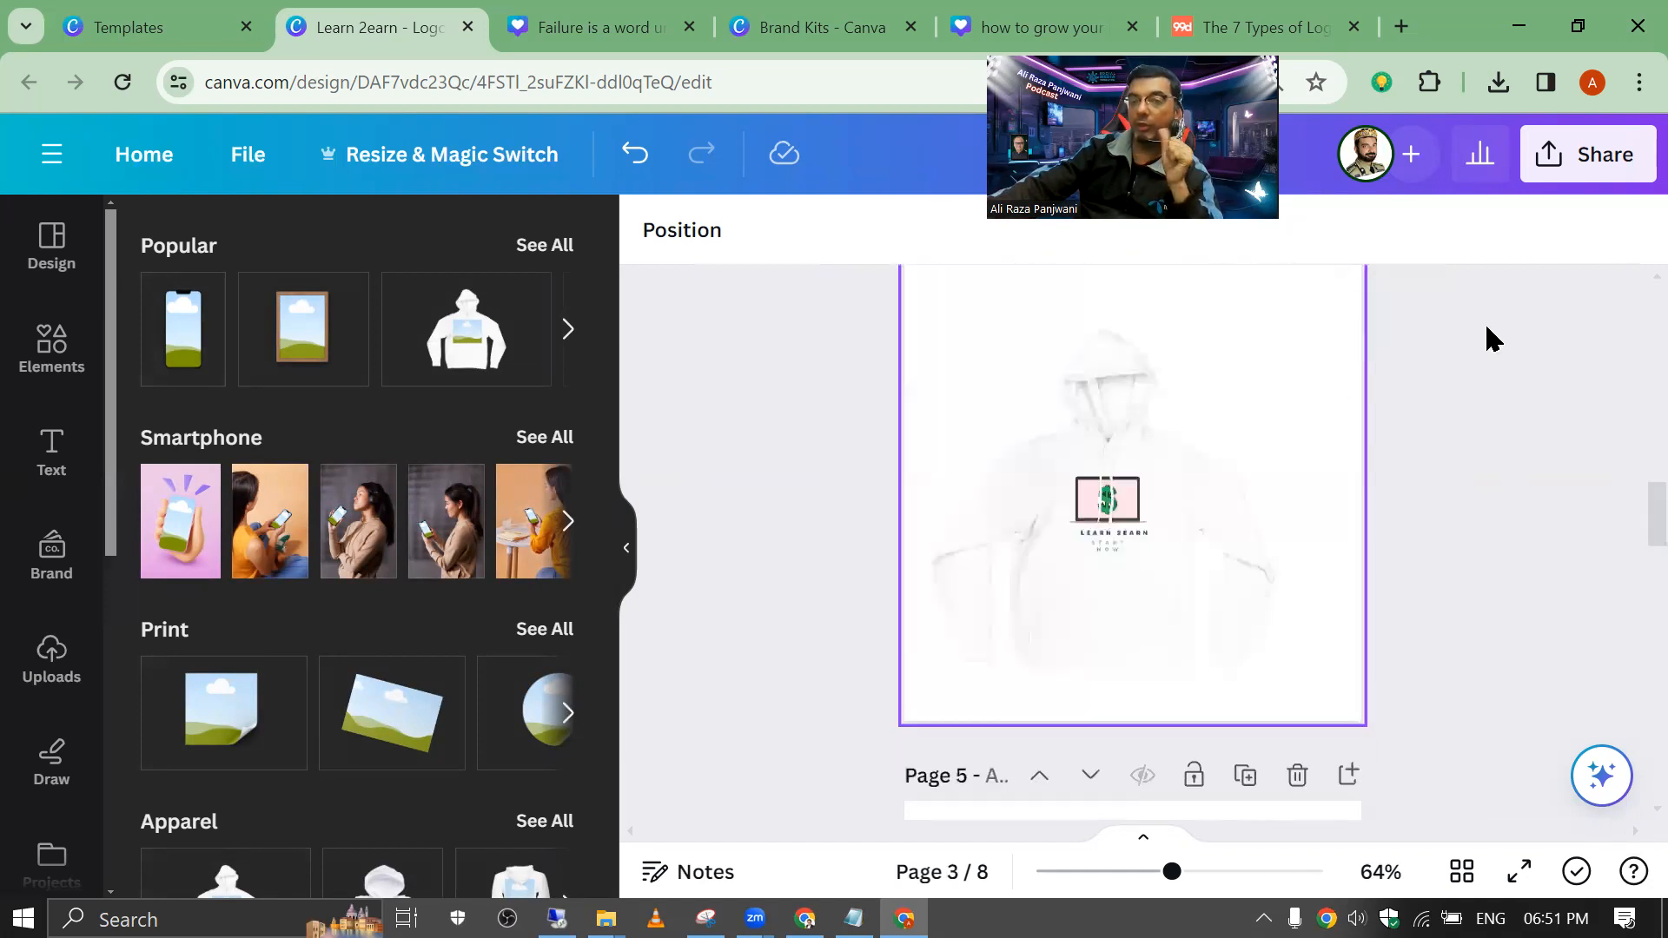
{"action": "left_click", "coordinate": [1144, 524]}
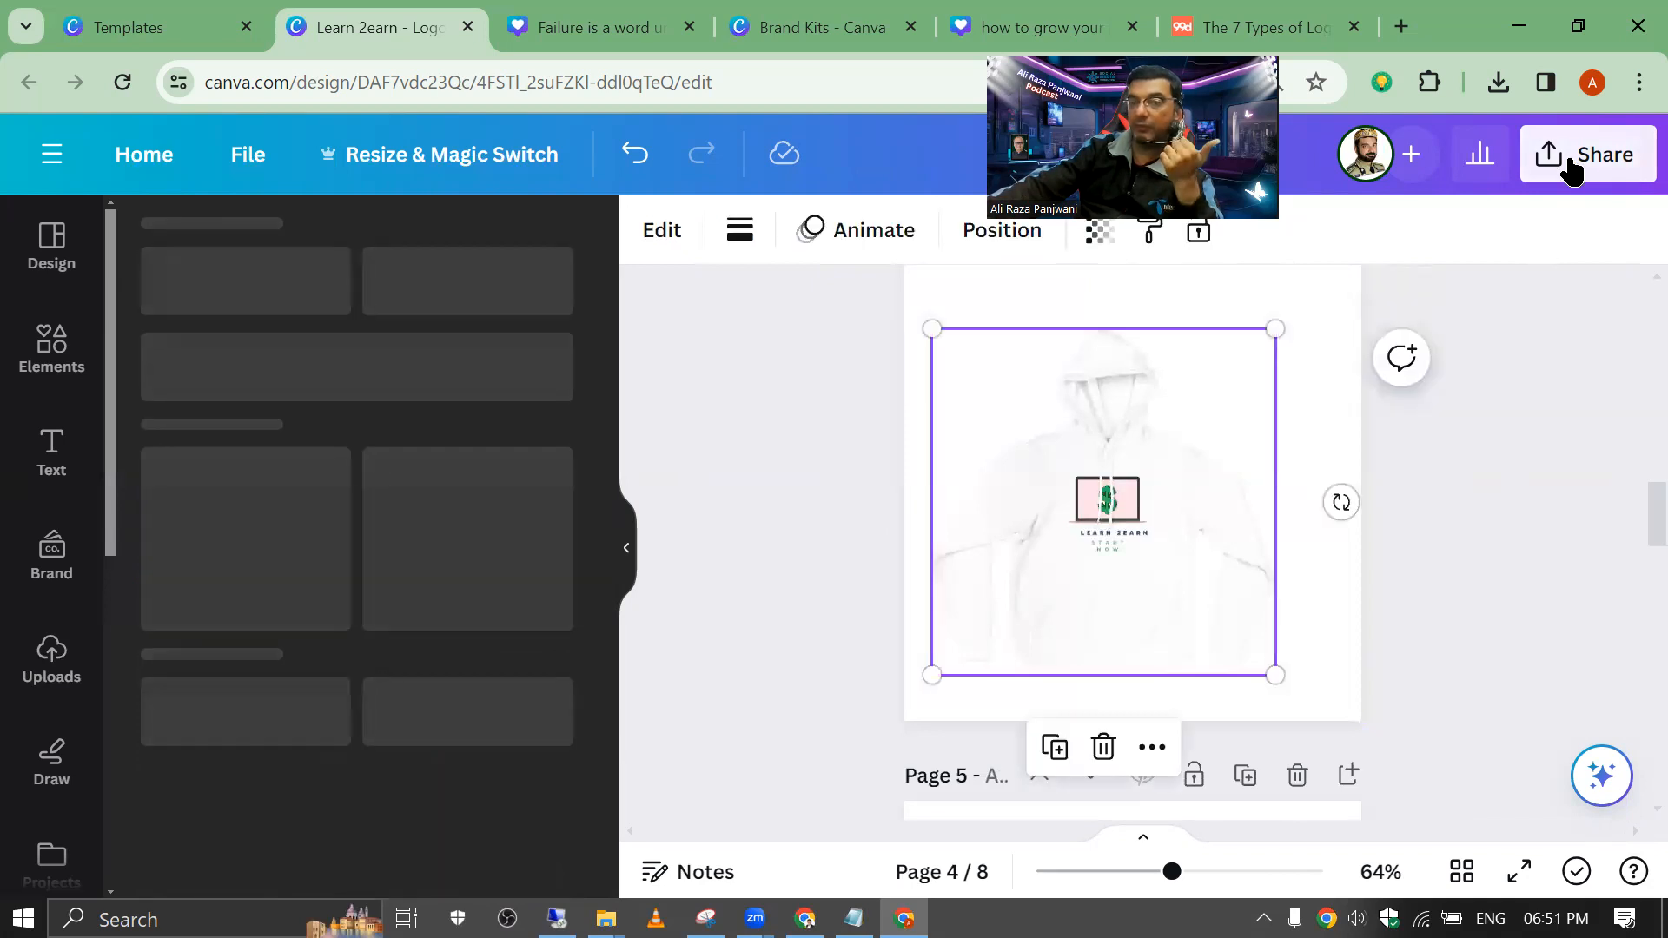
{"action": "left_click", "coordinate": [1564, 158]}
{"action": "scroll", "coordinate": [1573, 408], "scroll_direction": "down", "scroll_amount": 3}
{"action": "left_click", "coordinate": [1370, 609]}
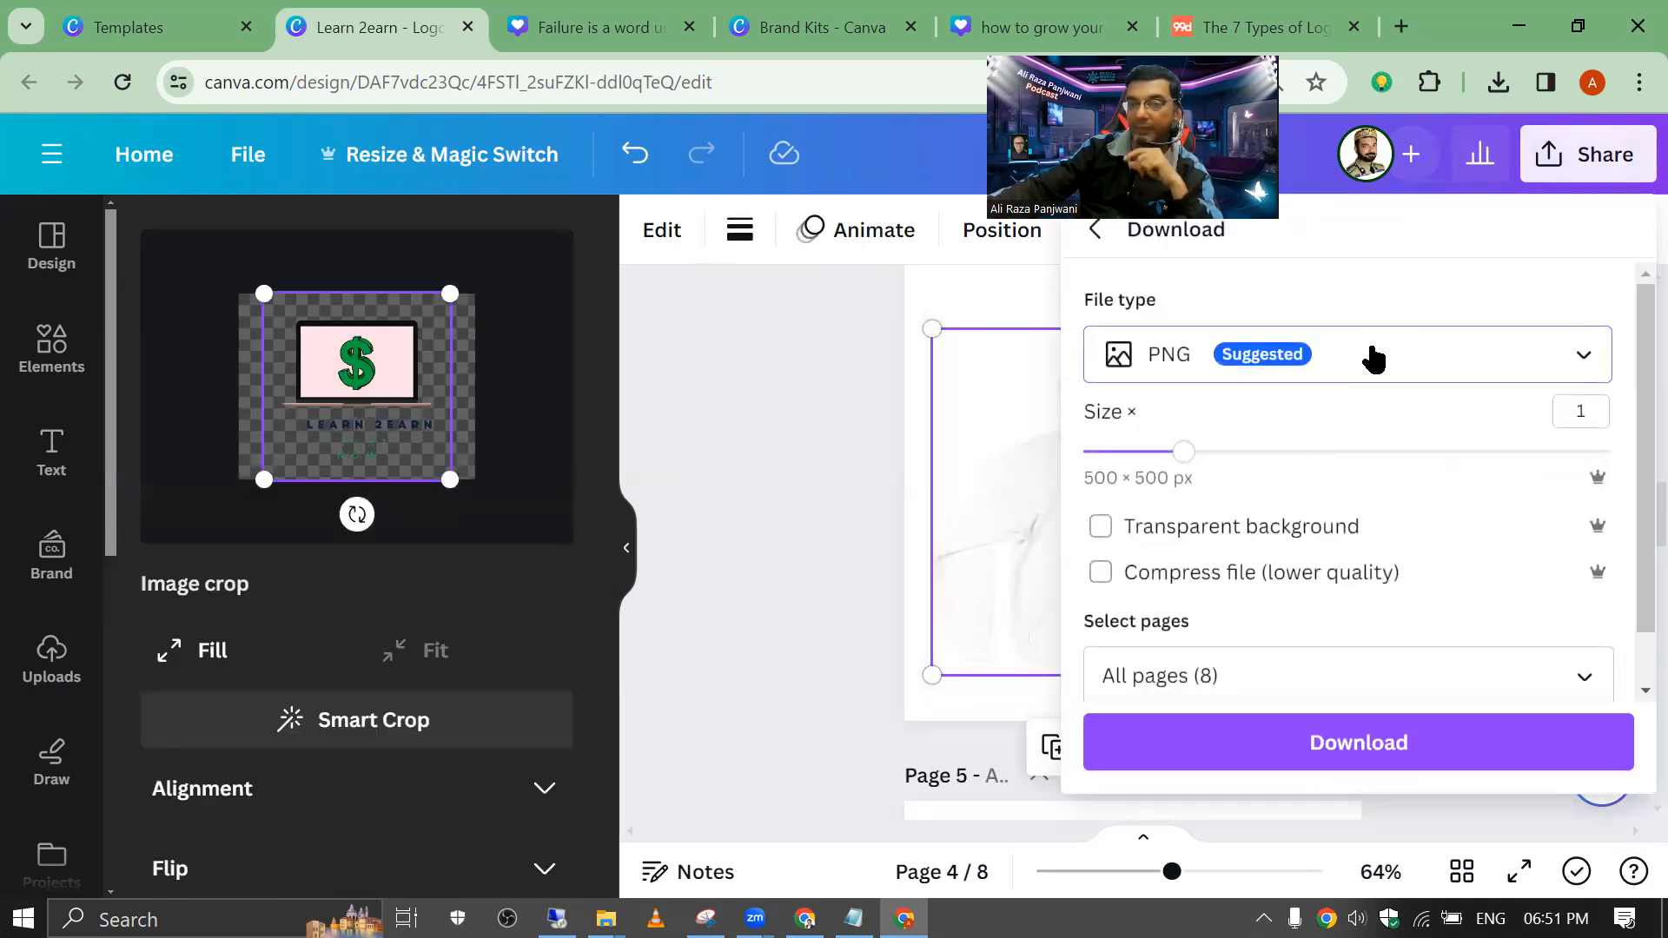
Step: Set file type to PDF Print and colour profile to CMYK, then download all pages
{"action": "left_click", "coordinate": [1367, 356]}
{"action": "scroll", "coordinate": [1258, 578], "scroll_direction": "down", "scroll_amount": 2}
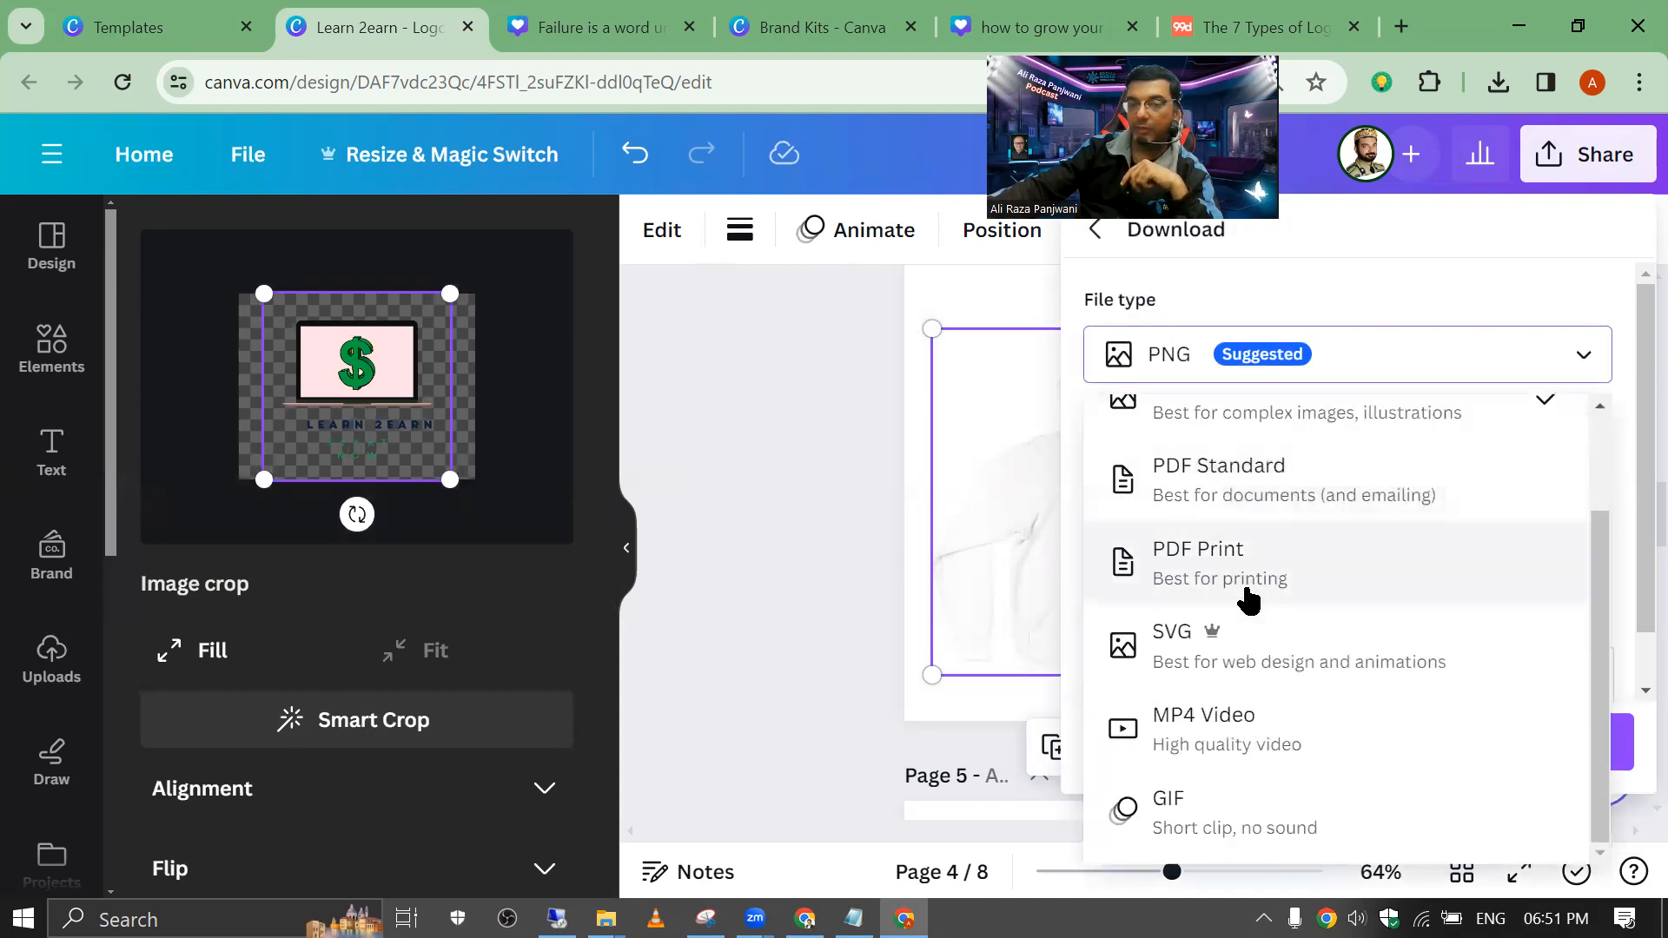
{"action": "left_click", "coordinate": [1252, 598]}
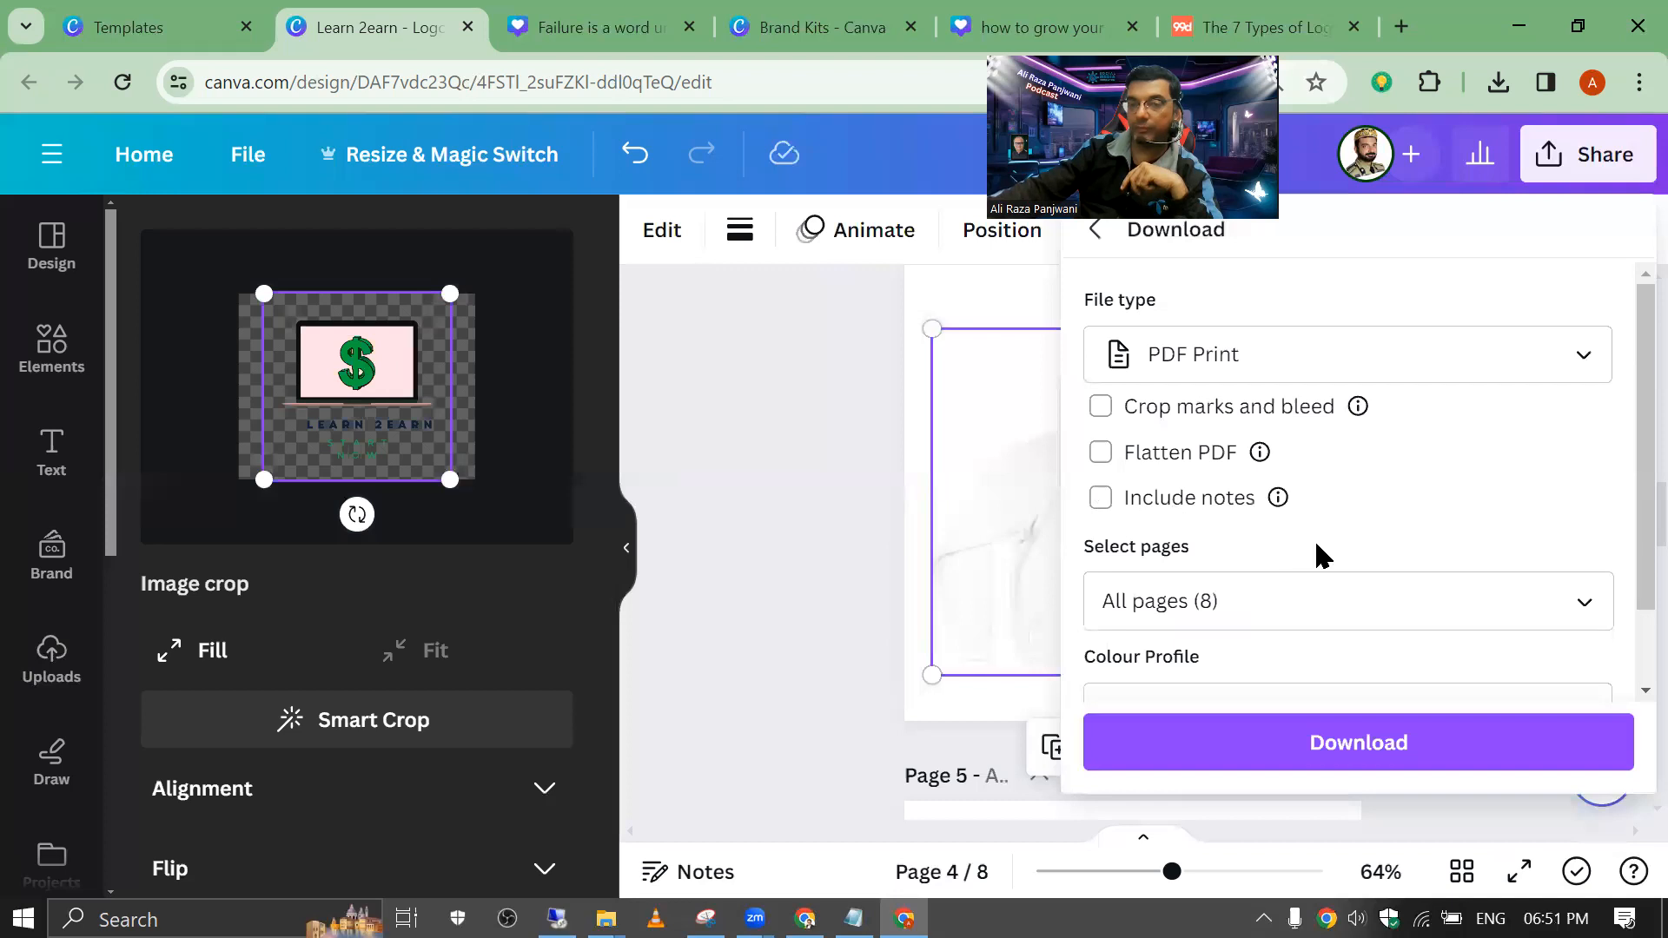
{"action": "scroll", "coordinate": [1317, 561], "scroll_direction": "down", "scroll_amount": 2}
{"action": "left_click", "coordinate": [1307, 639]}
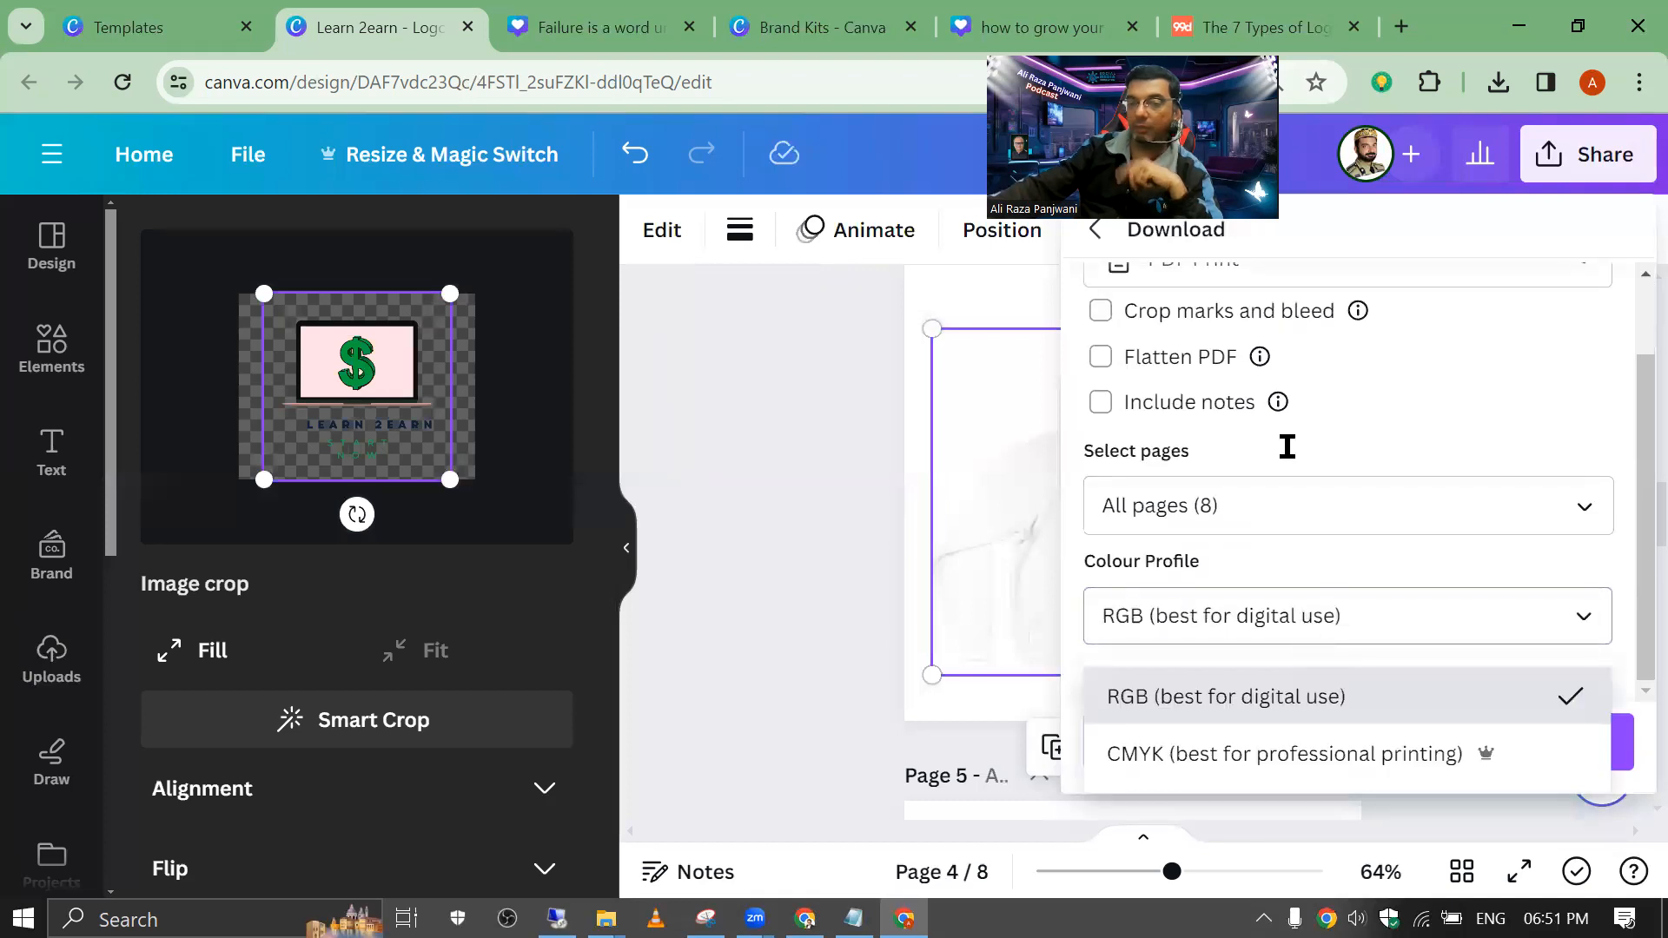
{"action": "mouse_move", "coordinate": [1274, 379]}
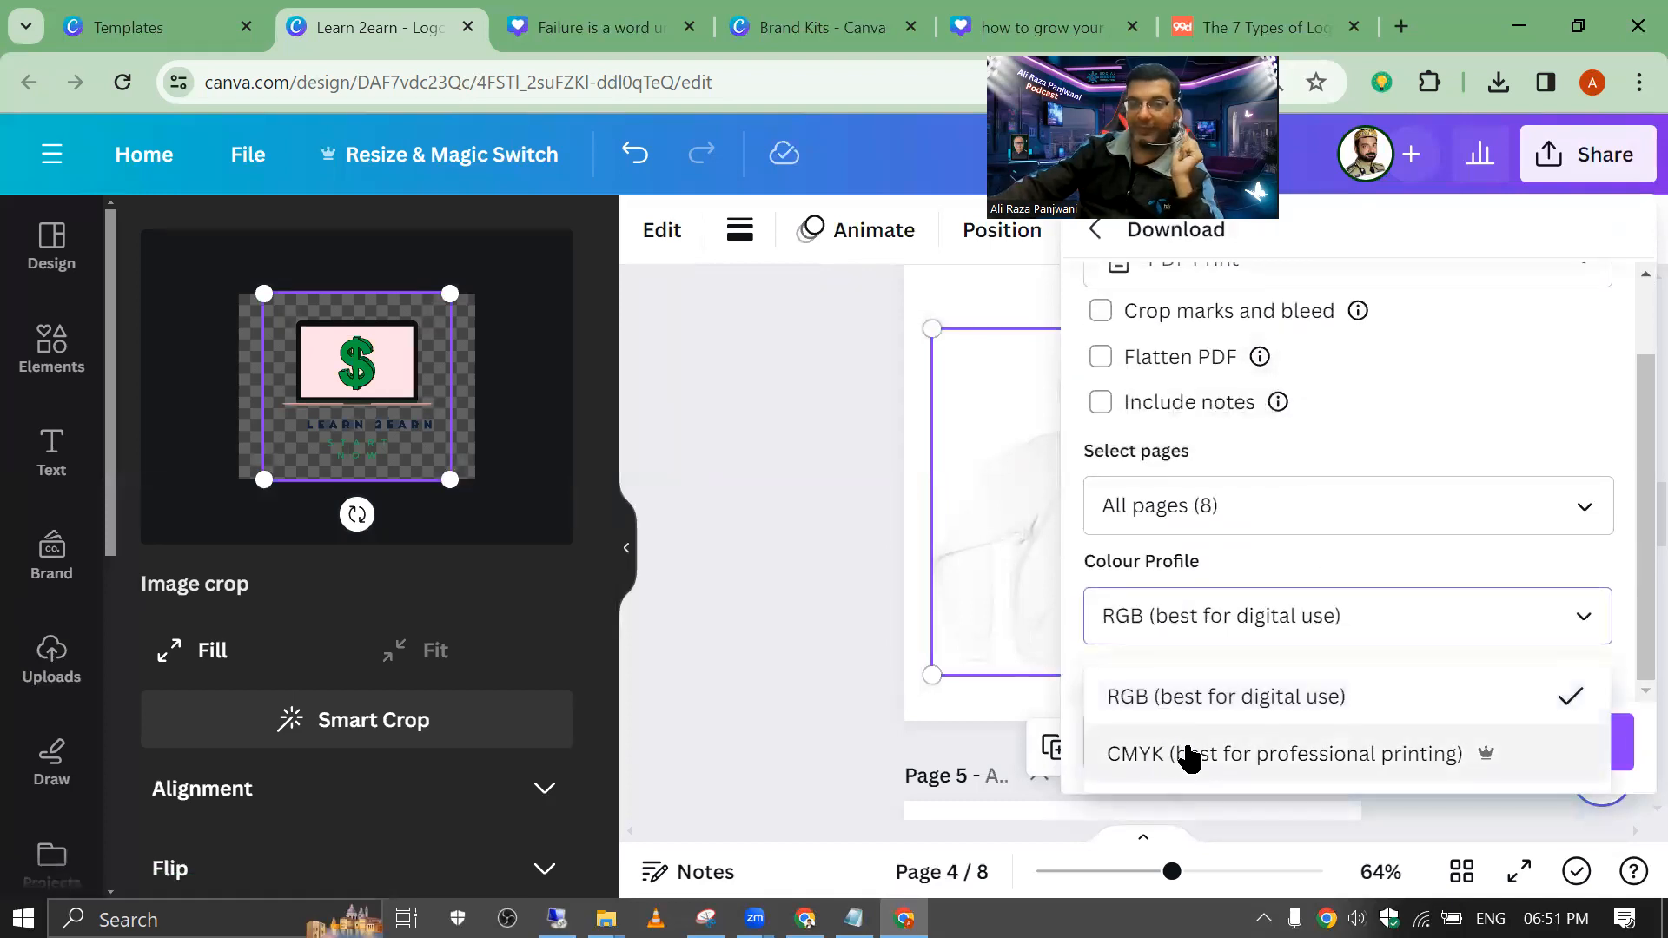
{"action": "left_click", "coordinate": [1197, 755]}
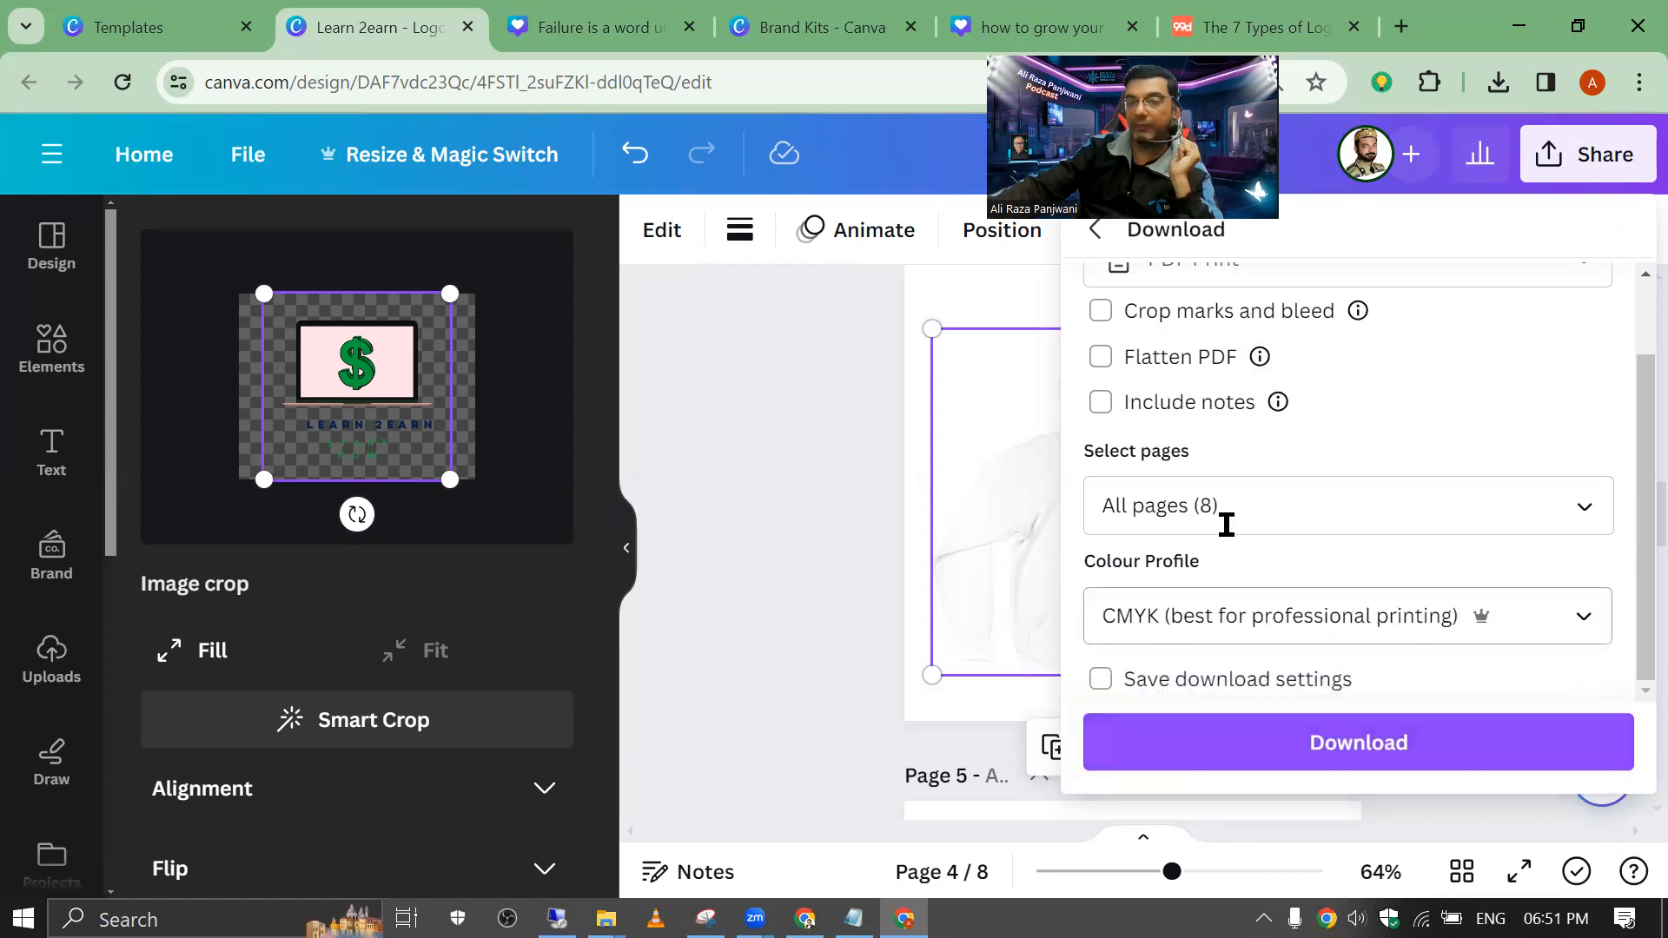
{"action": "scroll", "coordinate": [1226, 525], "scroll_direction": "up", "scroll_amount": 2}
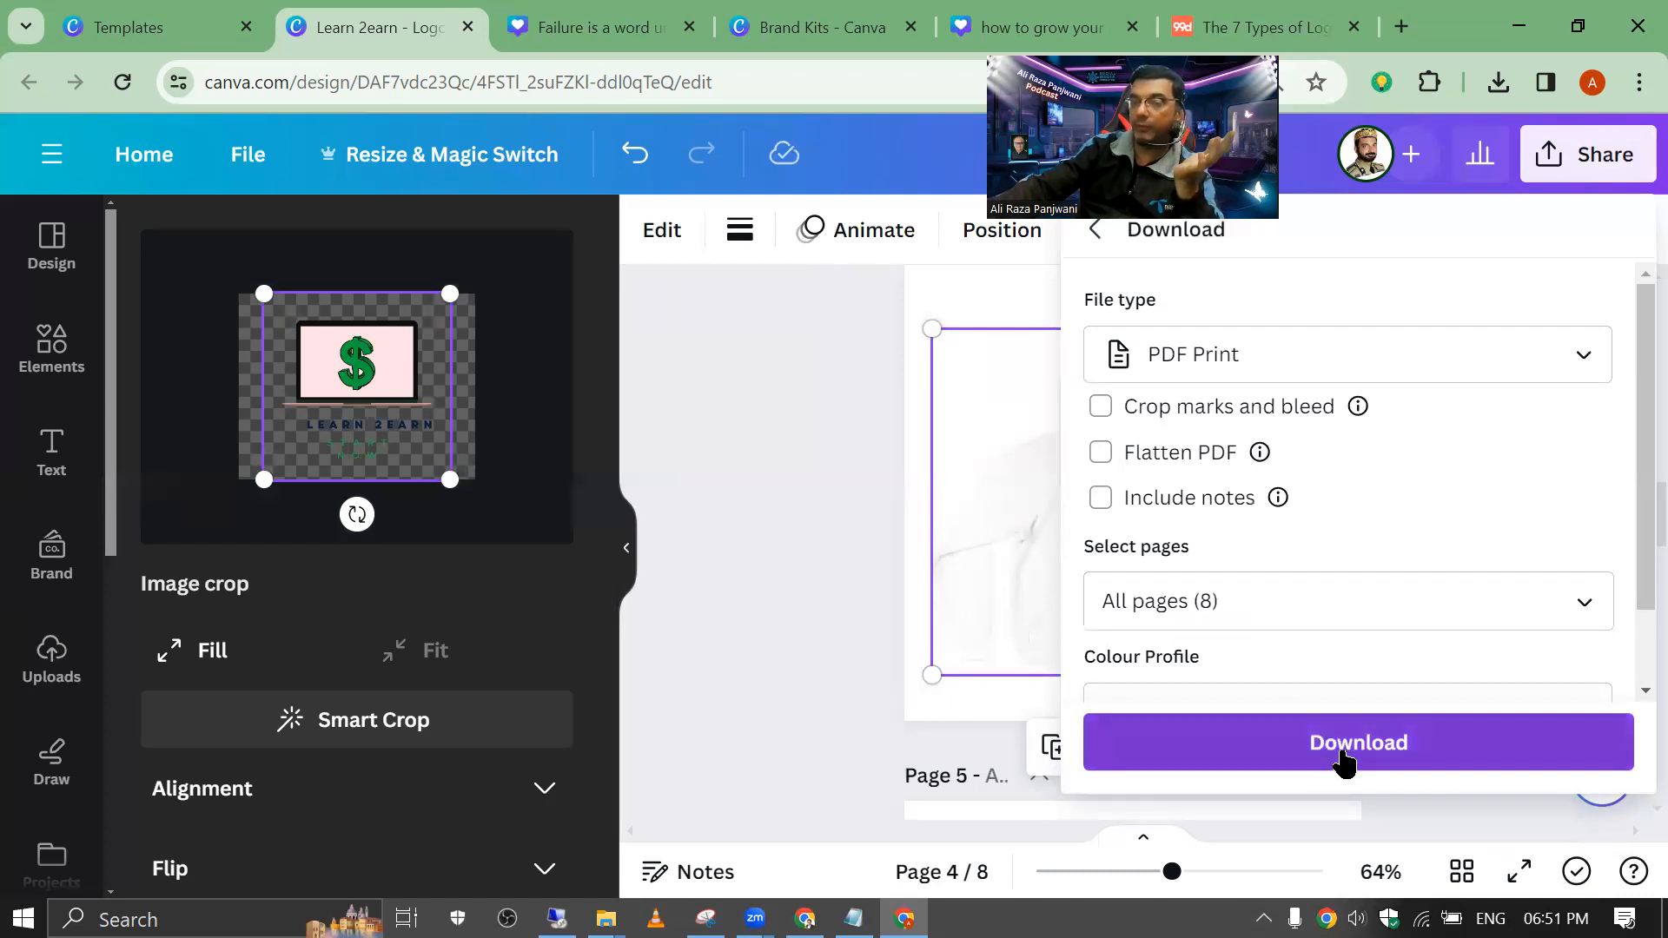
{"action": "left_click", "coordinate": [1346, 758]}
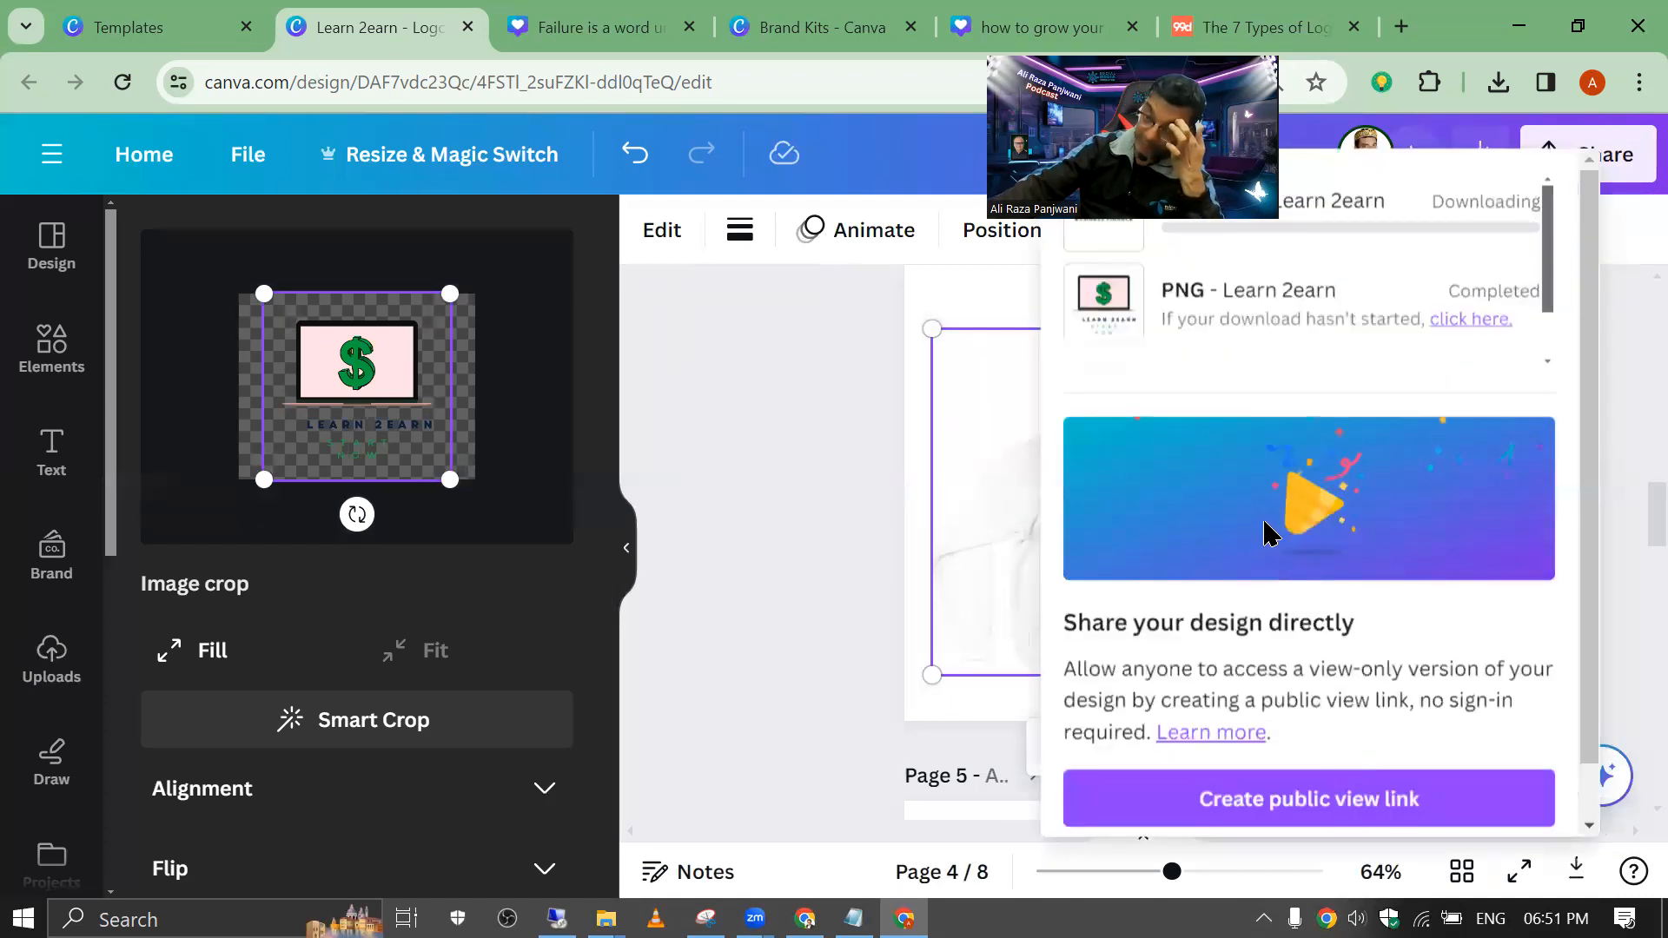
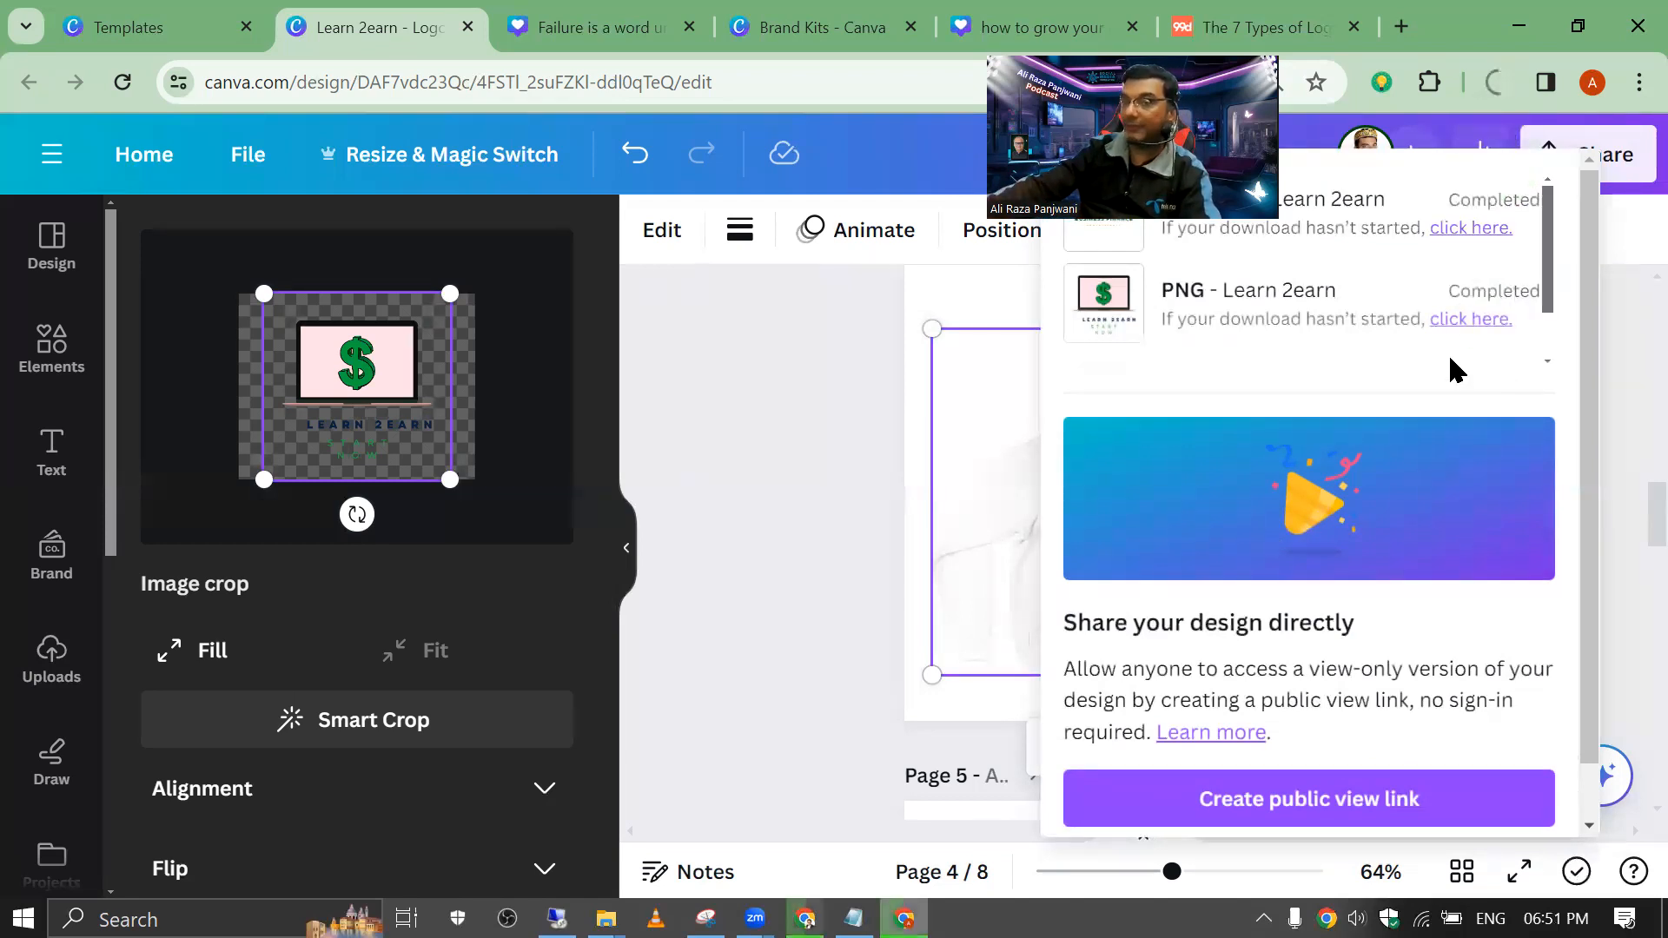
Step: Open the downloaded Learn 2earn.pdf from Chrome's downloads, scroll through its pages, then close the tab
{"action": "left_click", "coordinate": [1499, 85]}
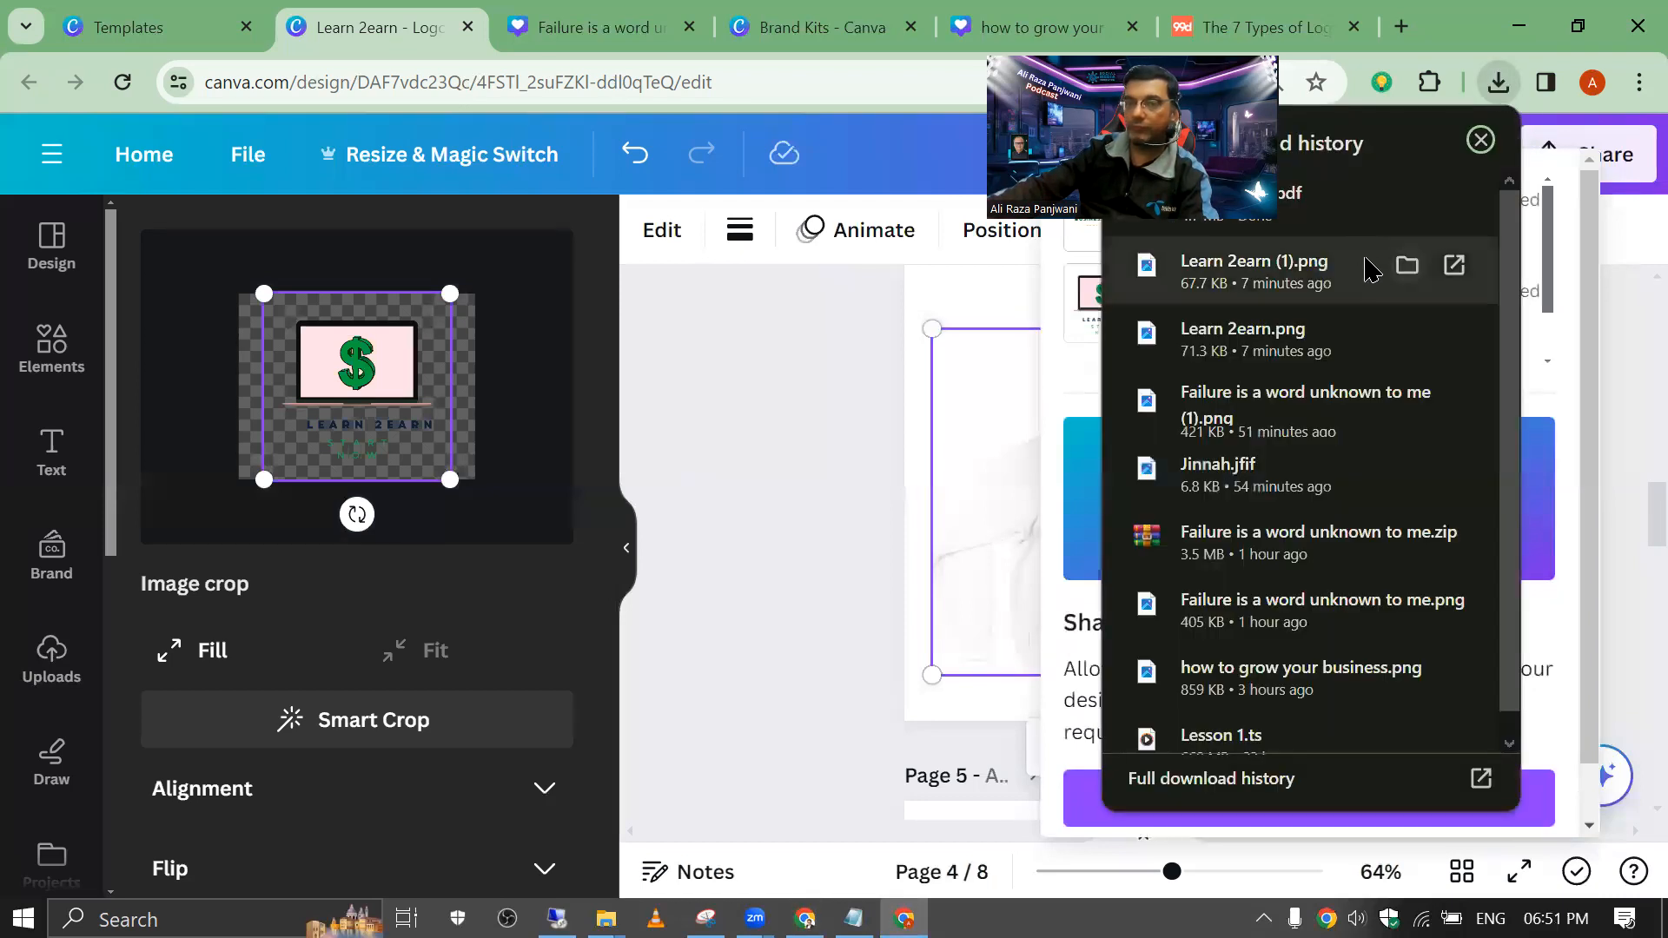
{"action": "left_click", "coordinate": [1346, 209]}
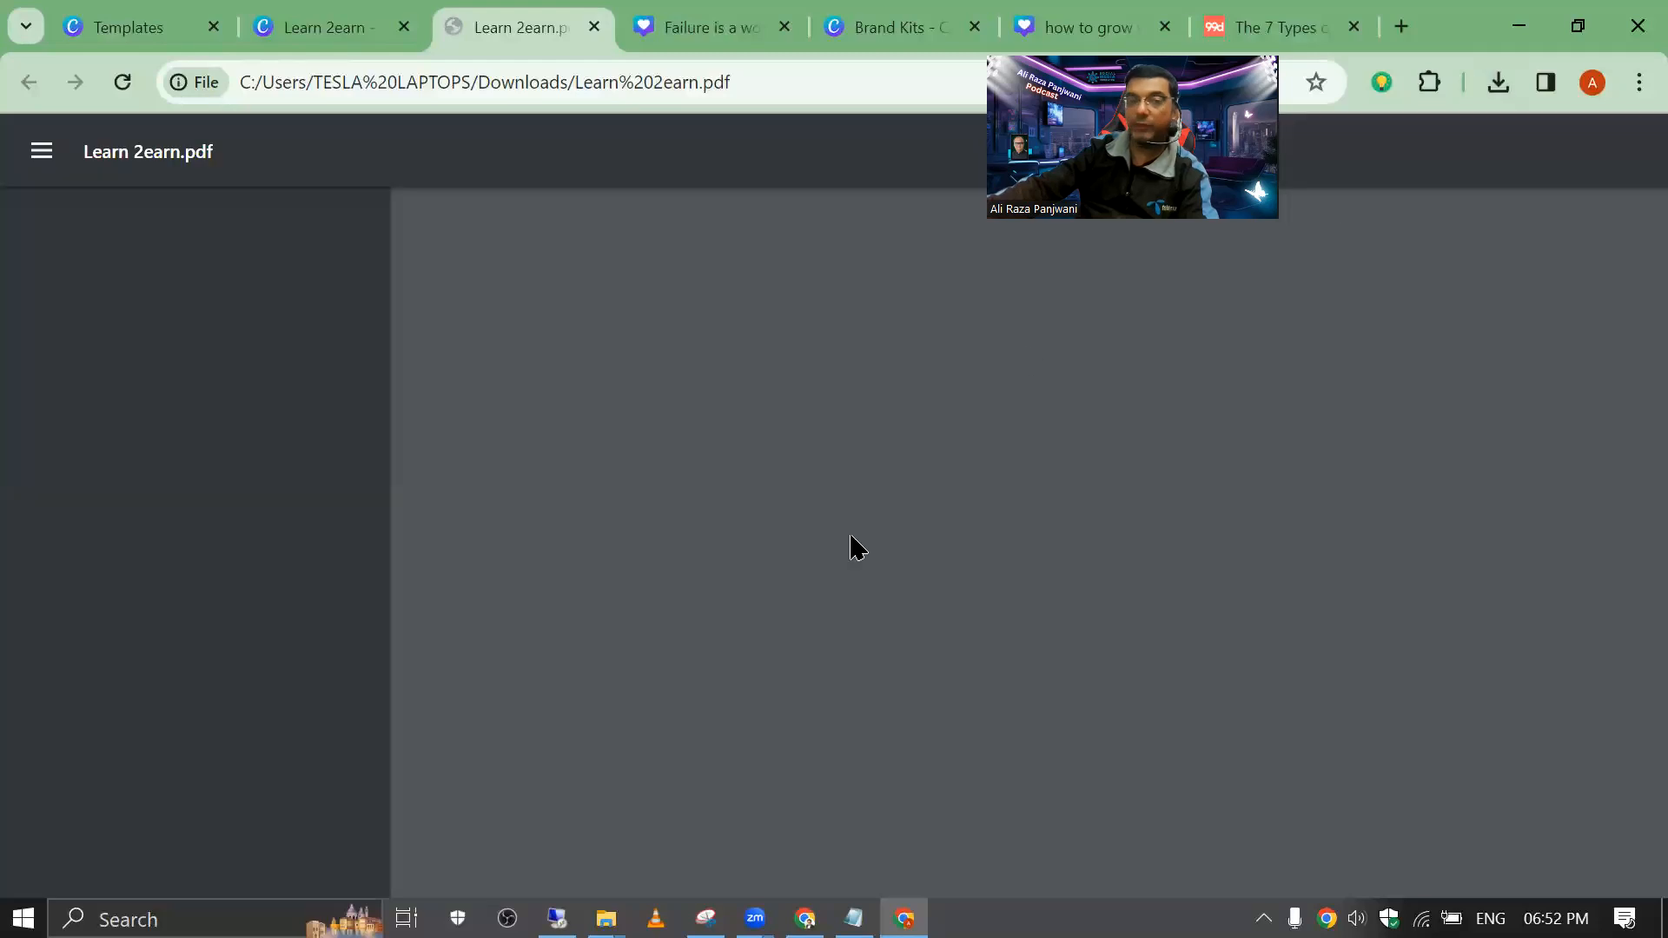
{"action": "scroll", "coordinate": [741, 421], "scroll_direction": "down", "scroll_amount": 20}
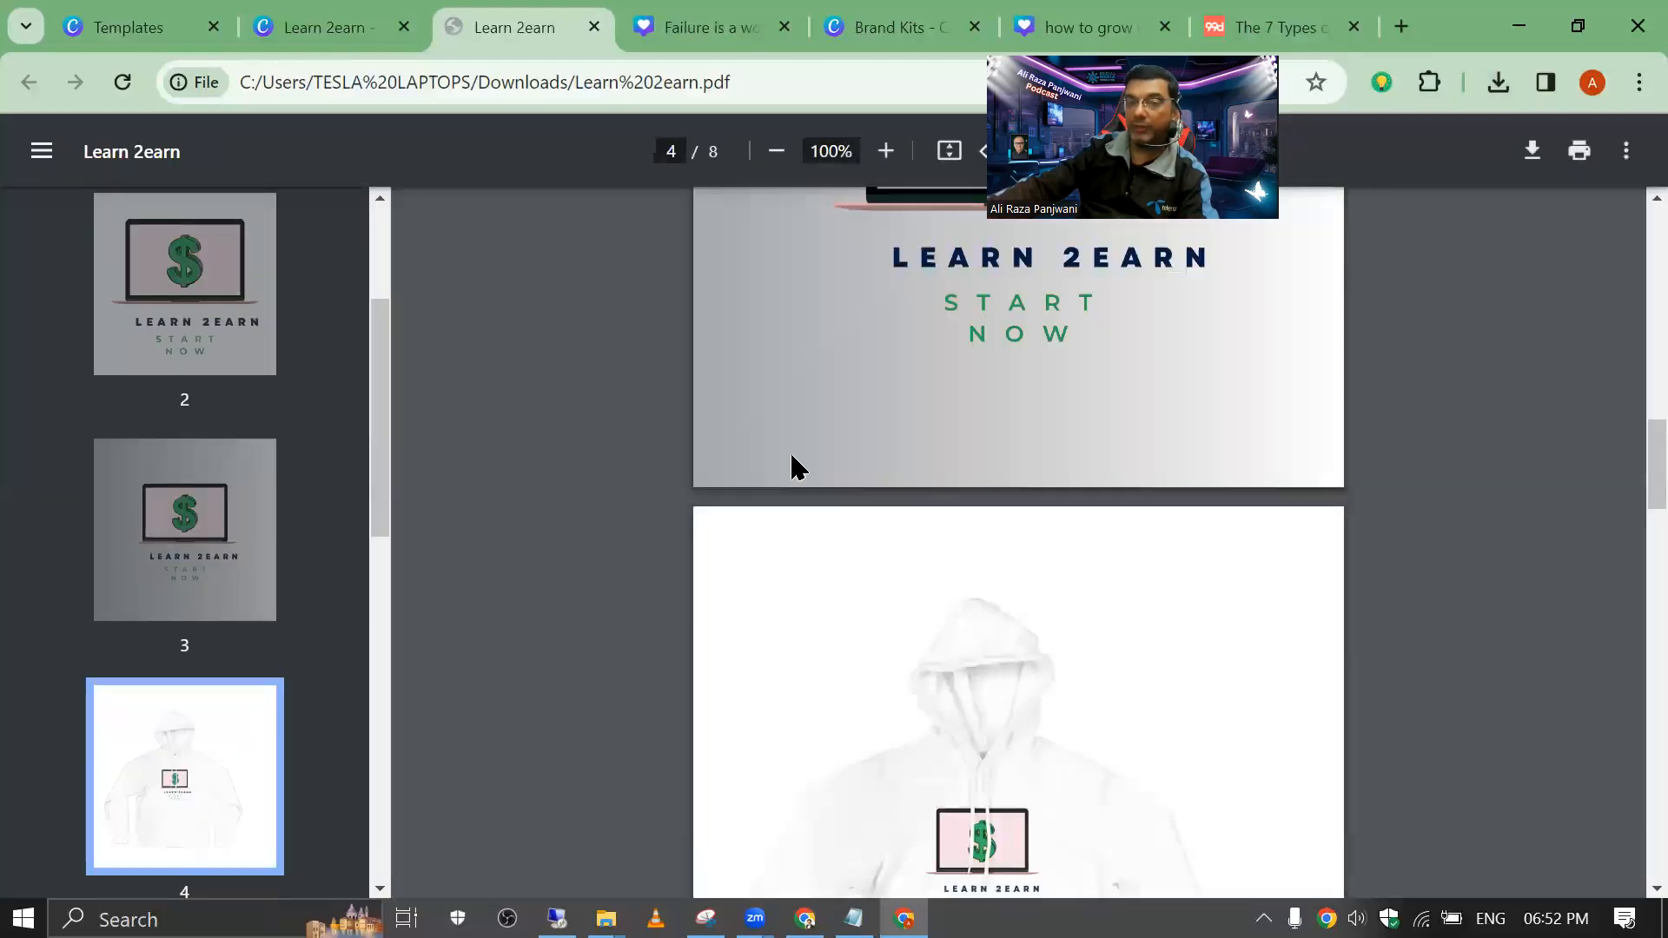
{"action": "scroll", "coordinate": [813, 474], "scroll_direction": "down", "scroll_amount": 2}
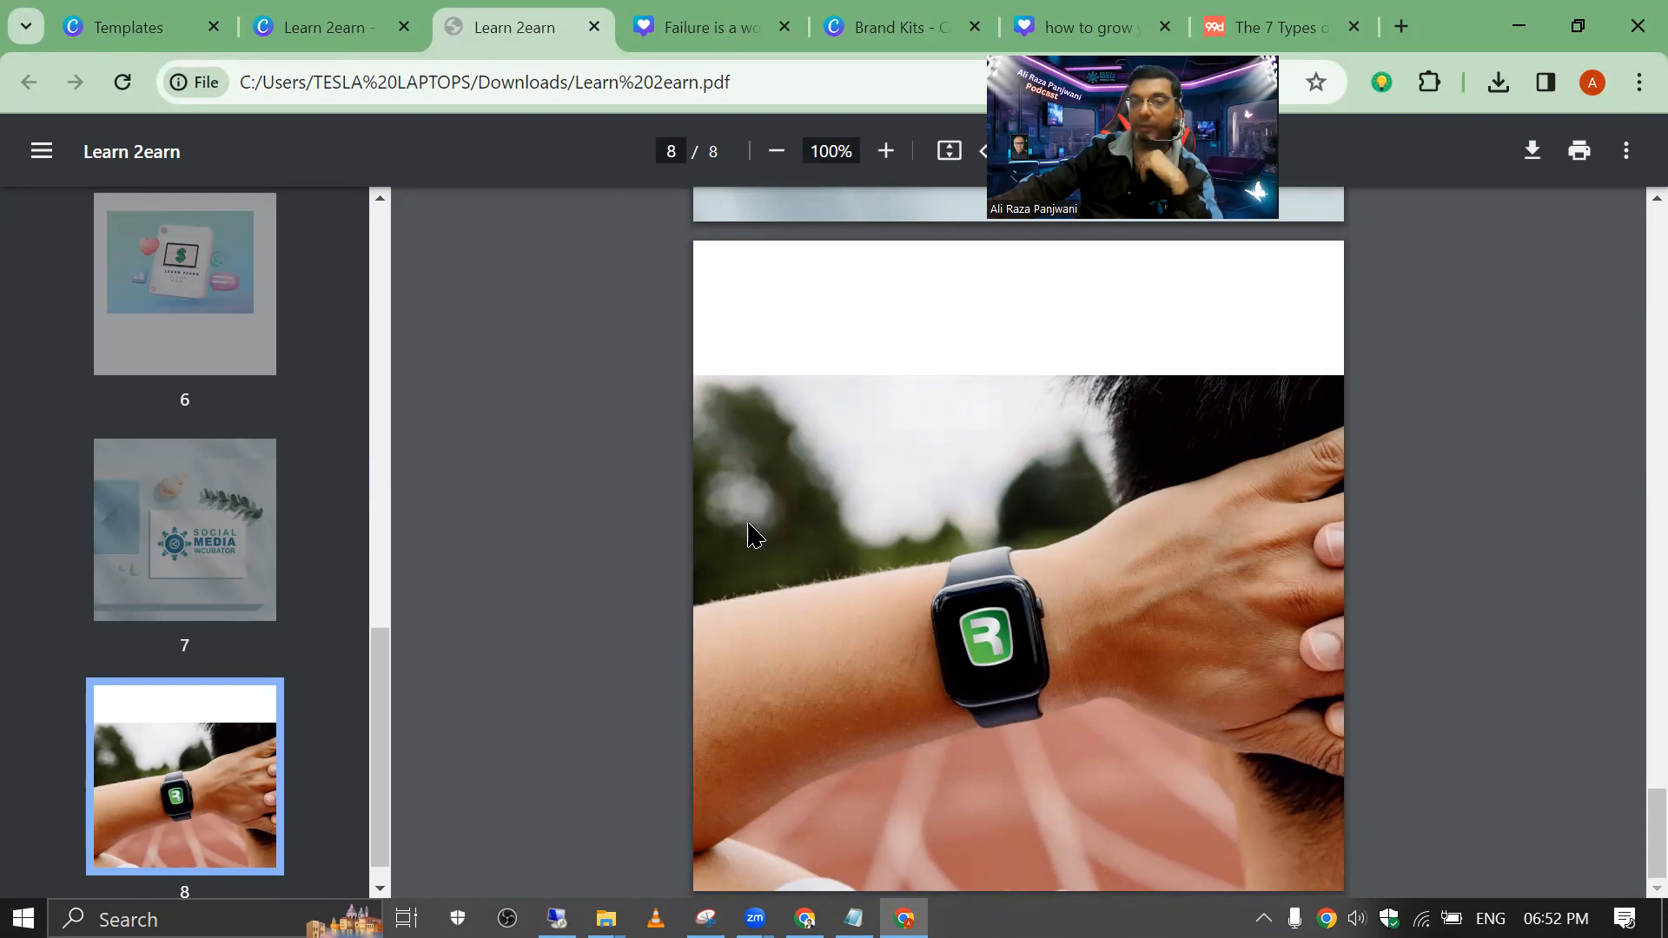
{"action": "left_click", "coordinate": [593, 27]}
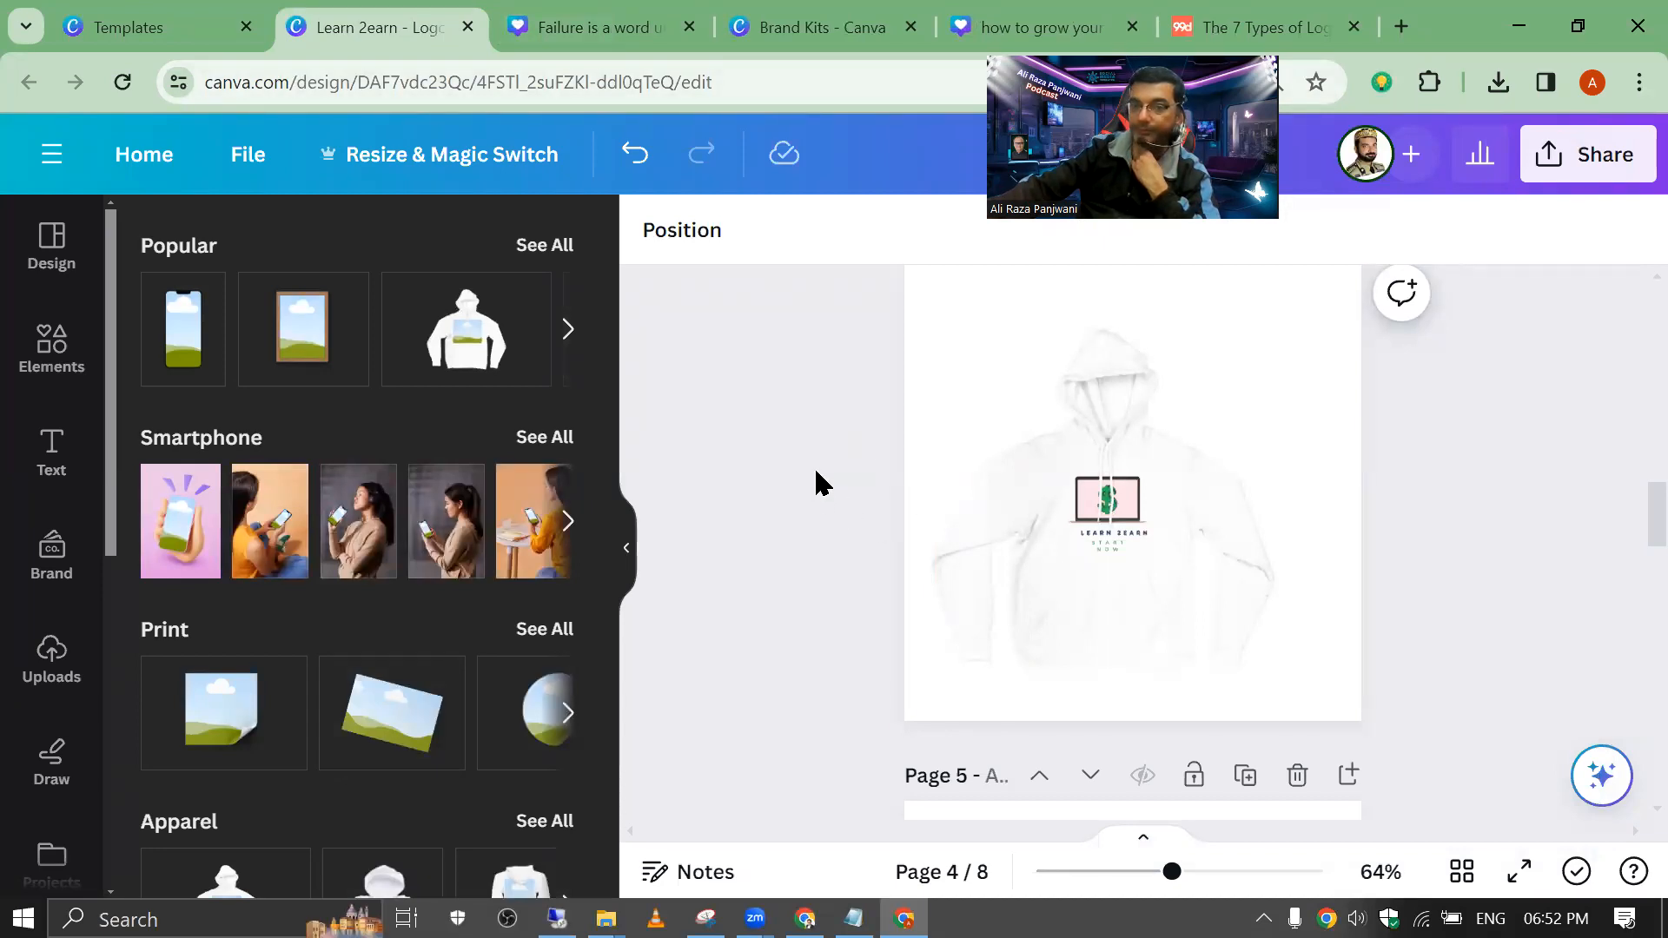
{"action": "scroll", "coordinate": [966, 497], "scroll_direction": "down", "scroll_amount": 10}
{"action": "scroll", "coordinate": [975, 497], "scroll_direction": "up", "scroll_amount": 5}
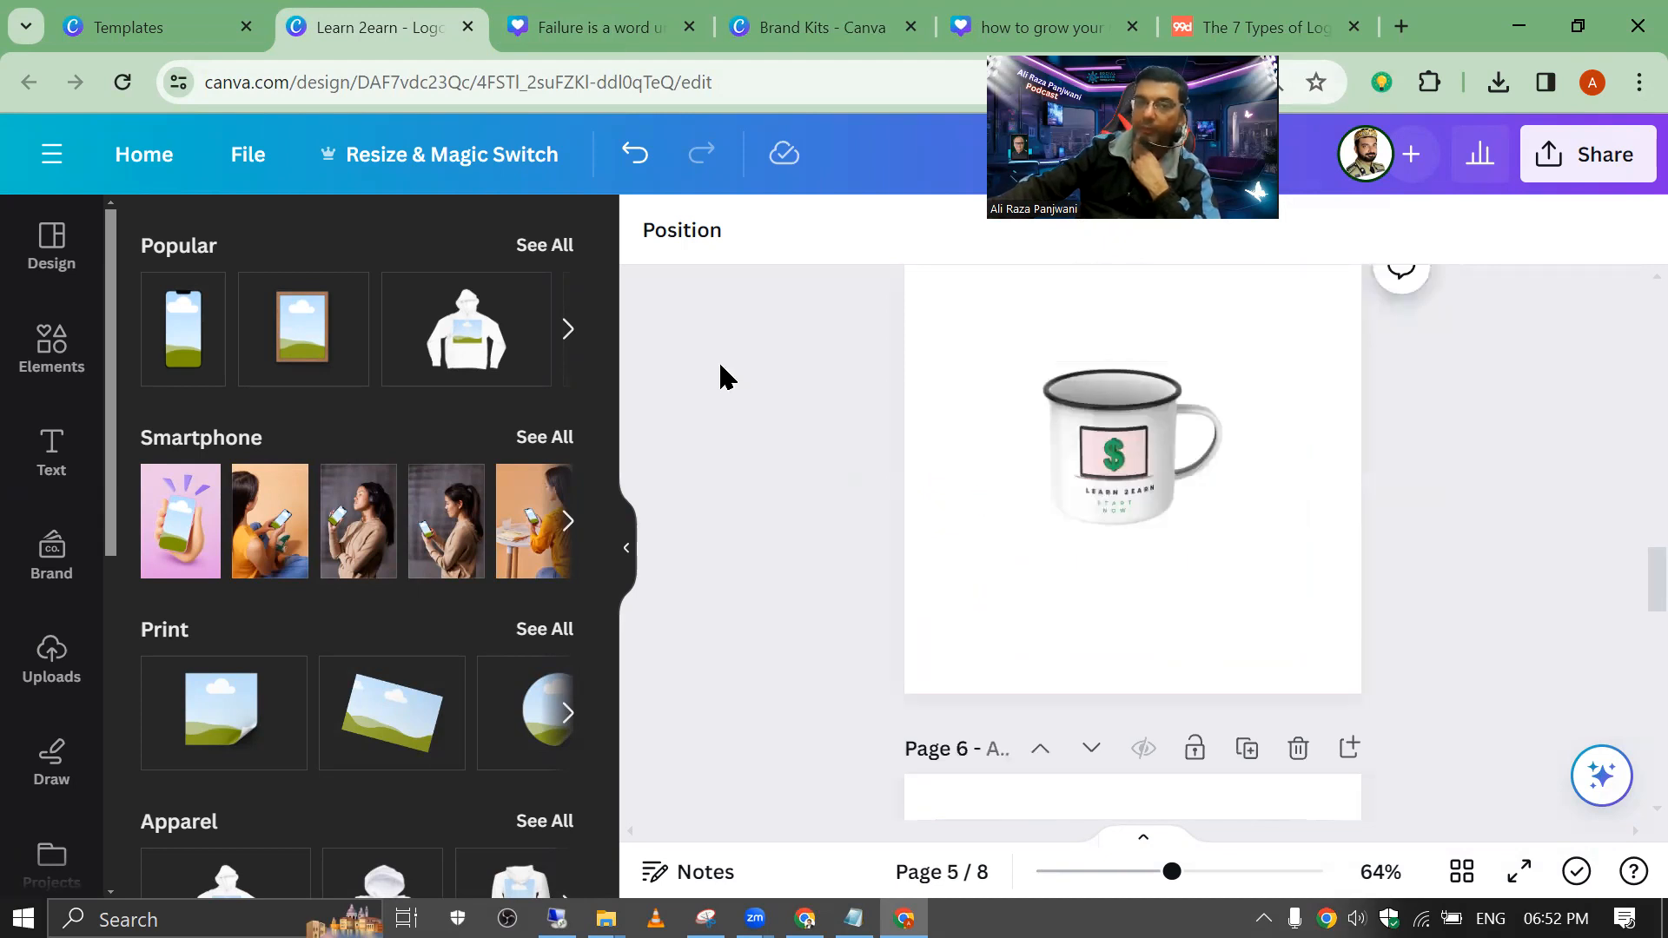
{"action": "left_click", "coordinate": [580, 23]}
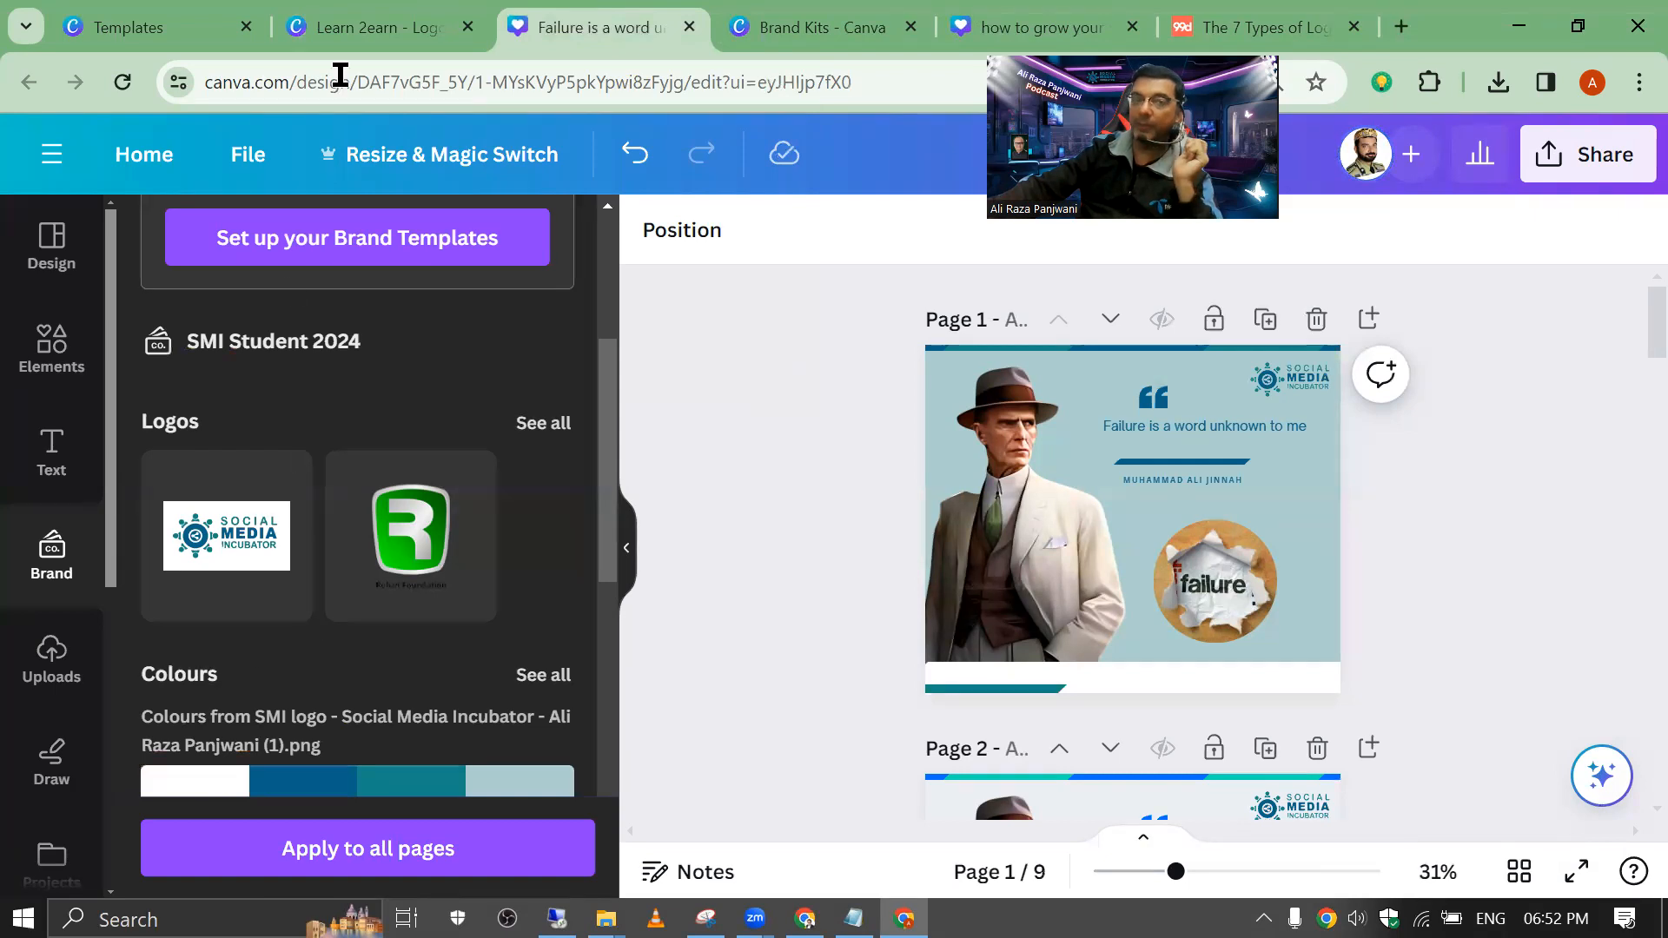
{"action": "left_click", "coordinate": [365, 27]}
{"action": "scroll", "coordinate": [1025, 504], "scroll_direction": "down", "scroll_amount": 15}
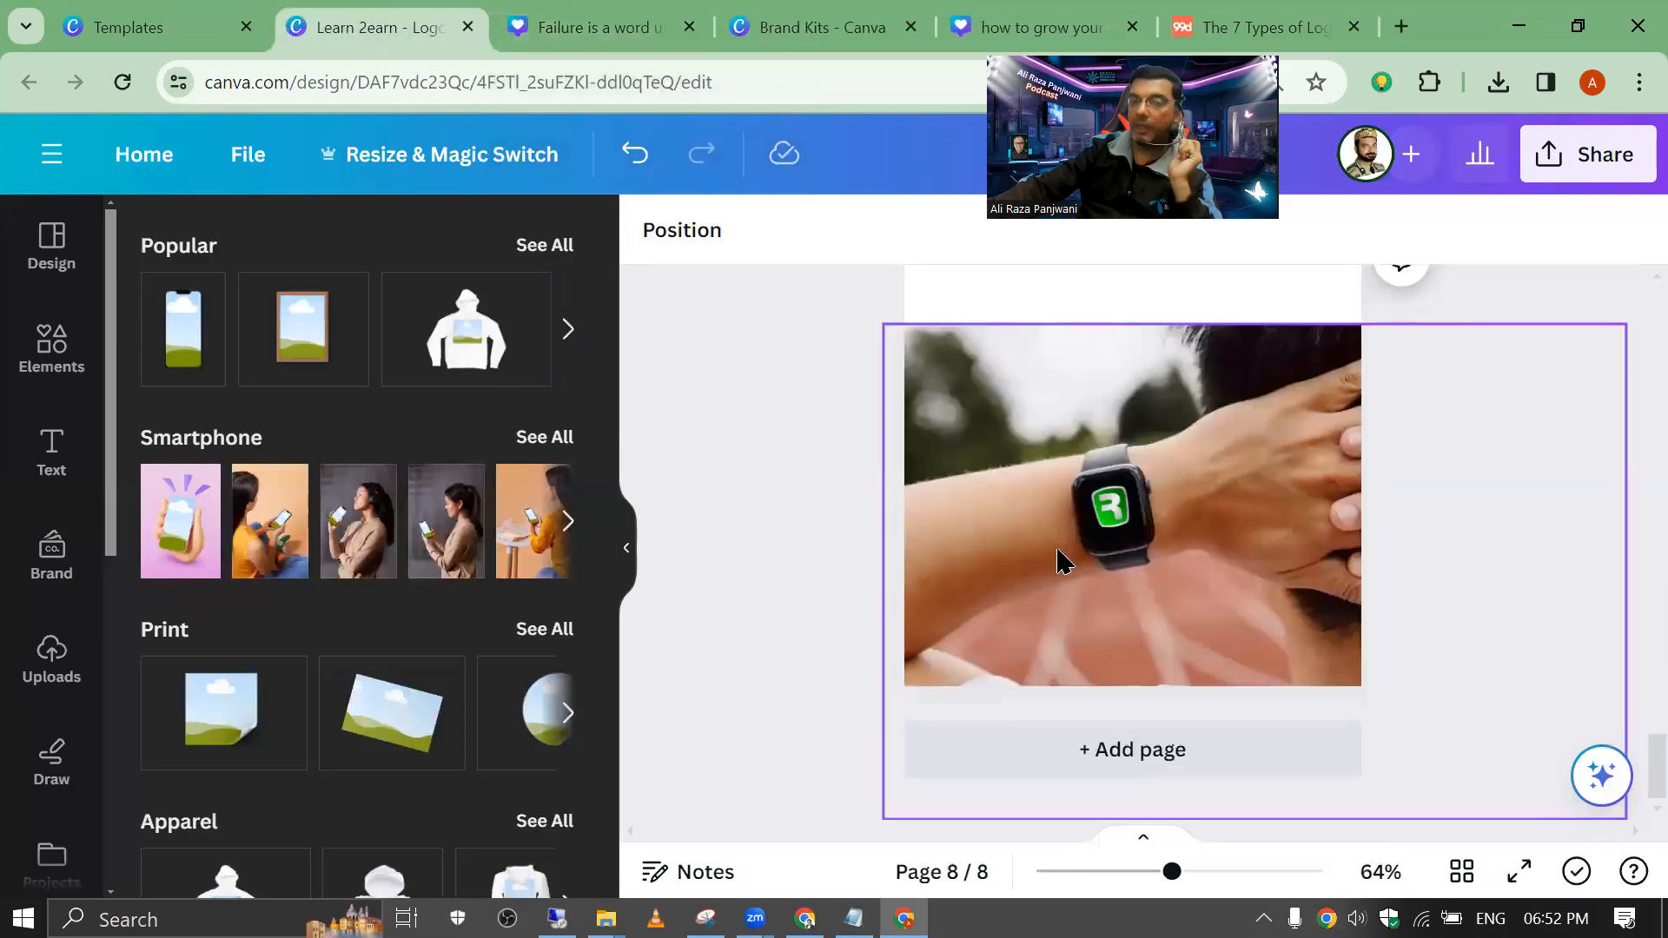
Step: Add page 9 and apply the black minimalist pen logo template from the graphics design results
{"action": "left_click", "coordinate": [1118, 763]}
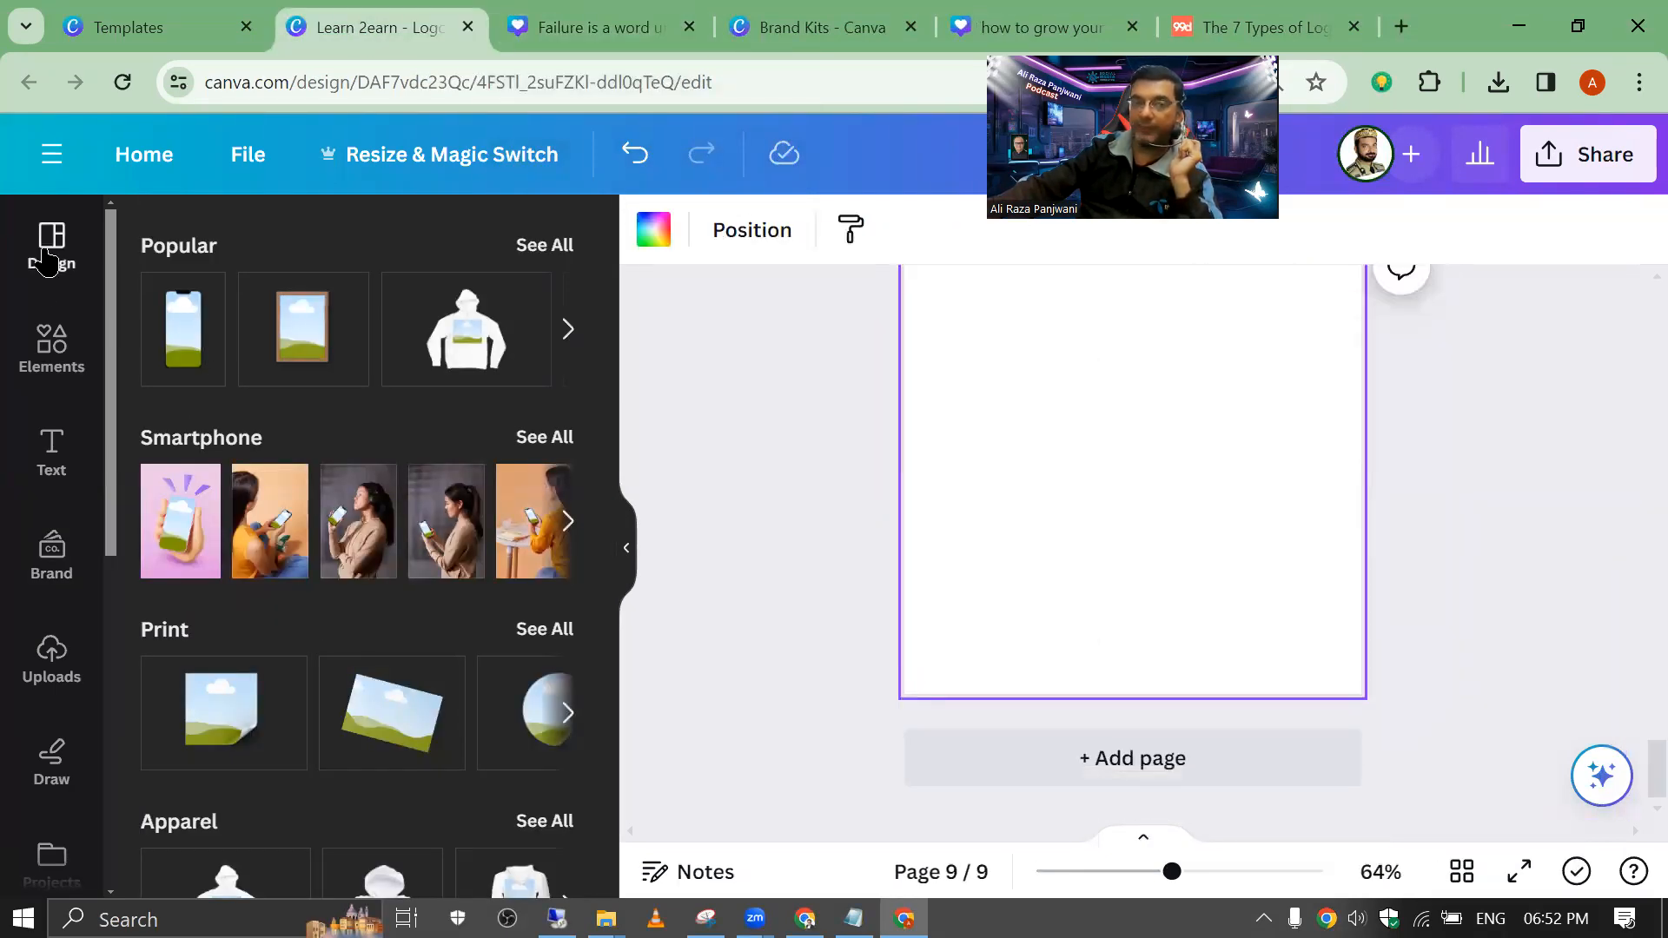
{"action": "left_click", "coordinate": [51, 245]}
{"action": "left_click", "coordinate": [141, 246]}
{"action": "left_click", "coordinate": [223, 248]}
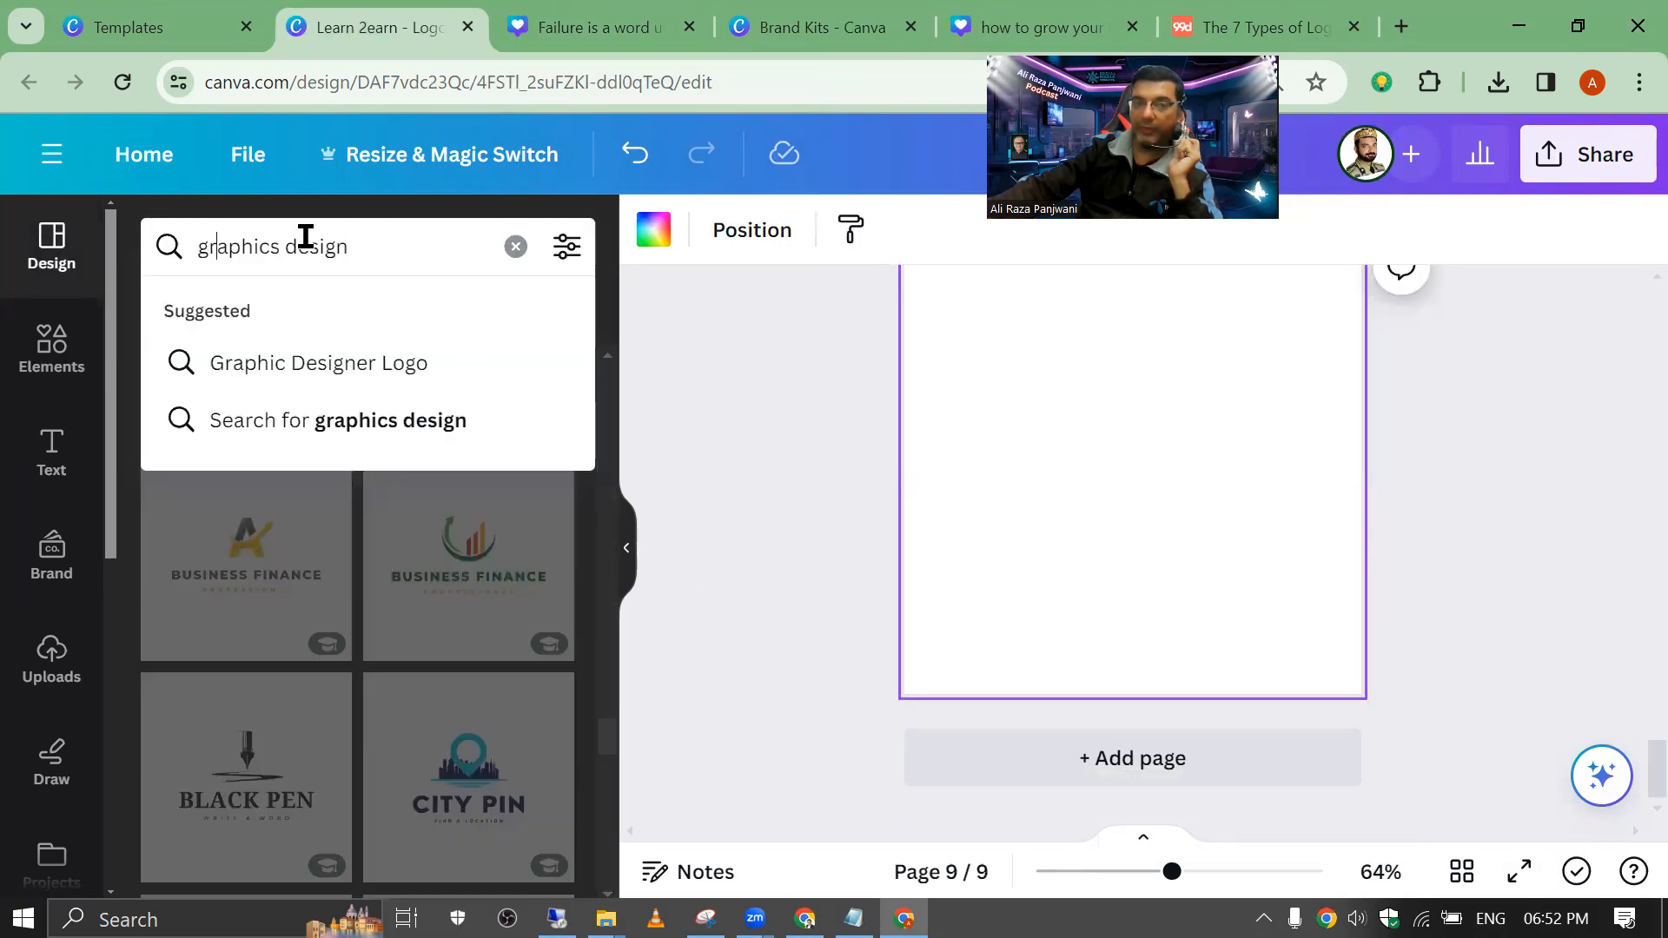
{"action": "left_click_drag", "start_coordinate": [376, 251], "coordinate": [183, 417]}
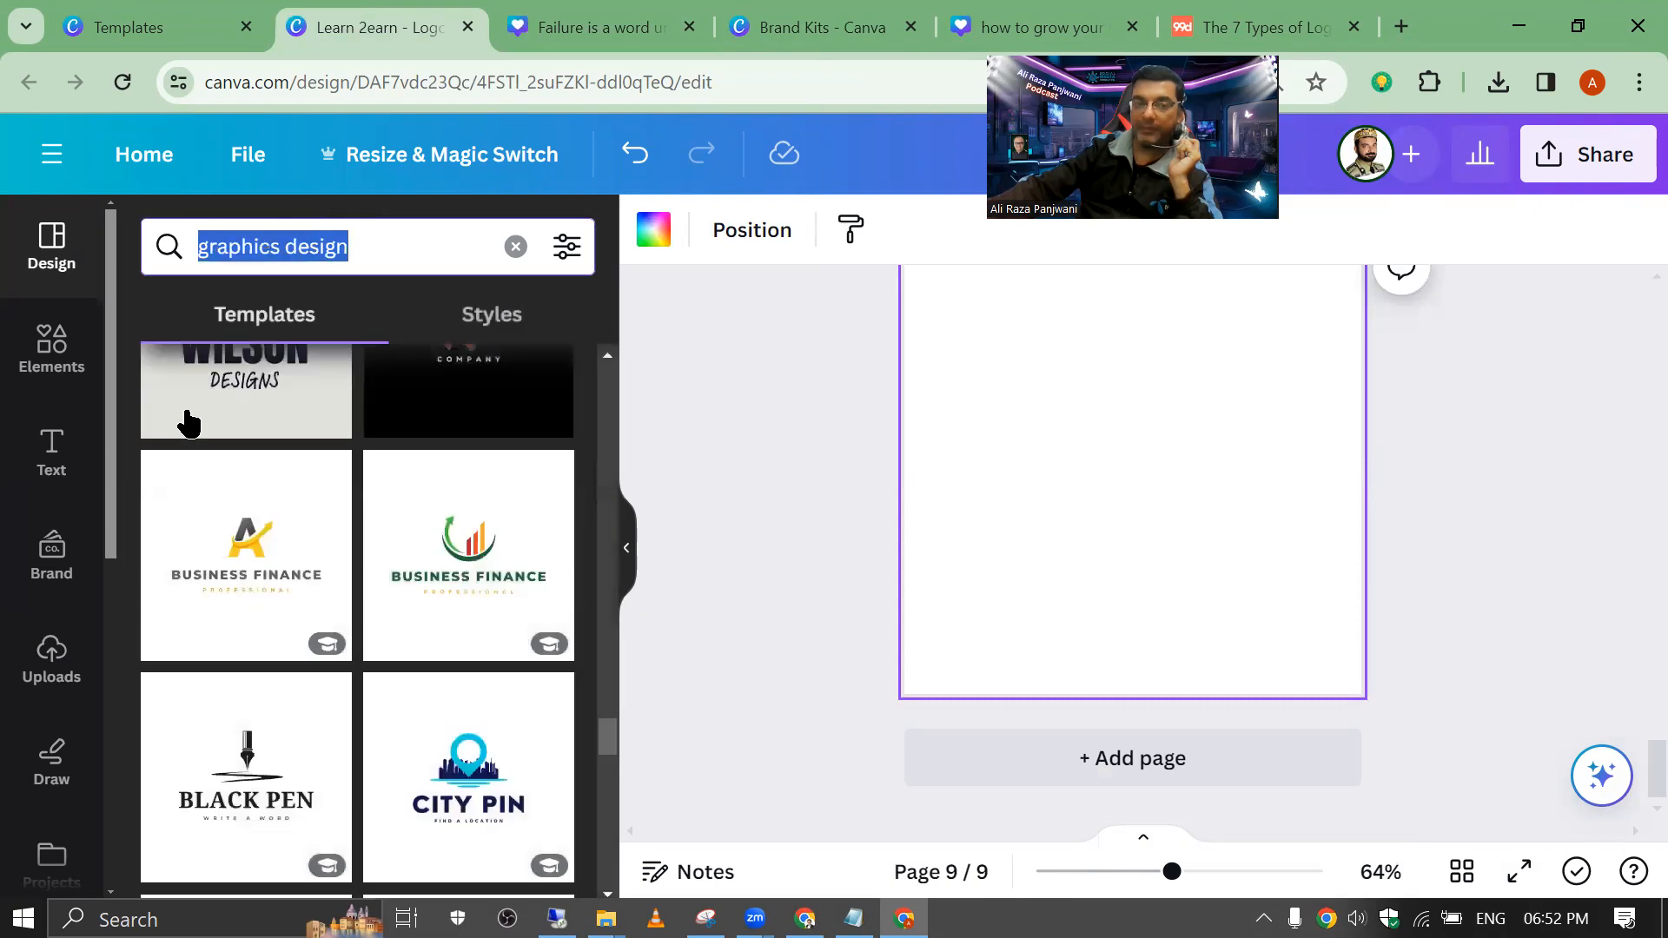
{"action": "left_click", "coordinate": [265, 820]}
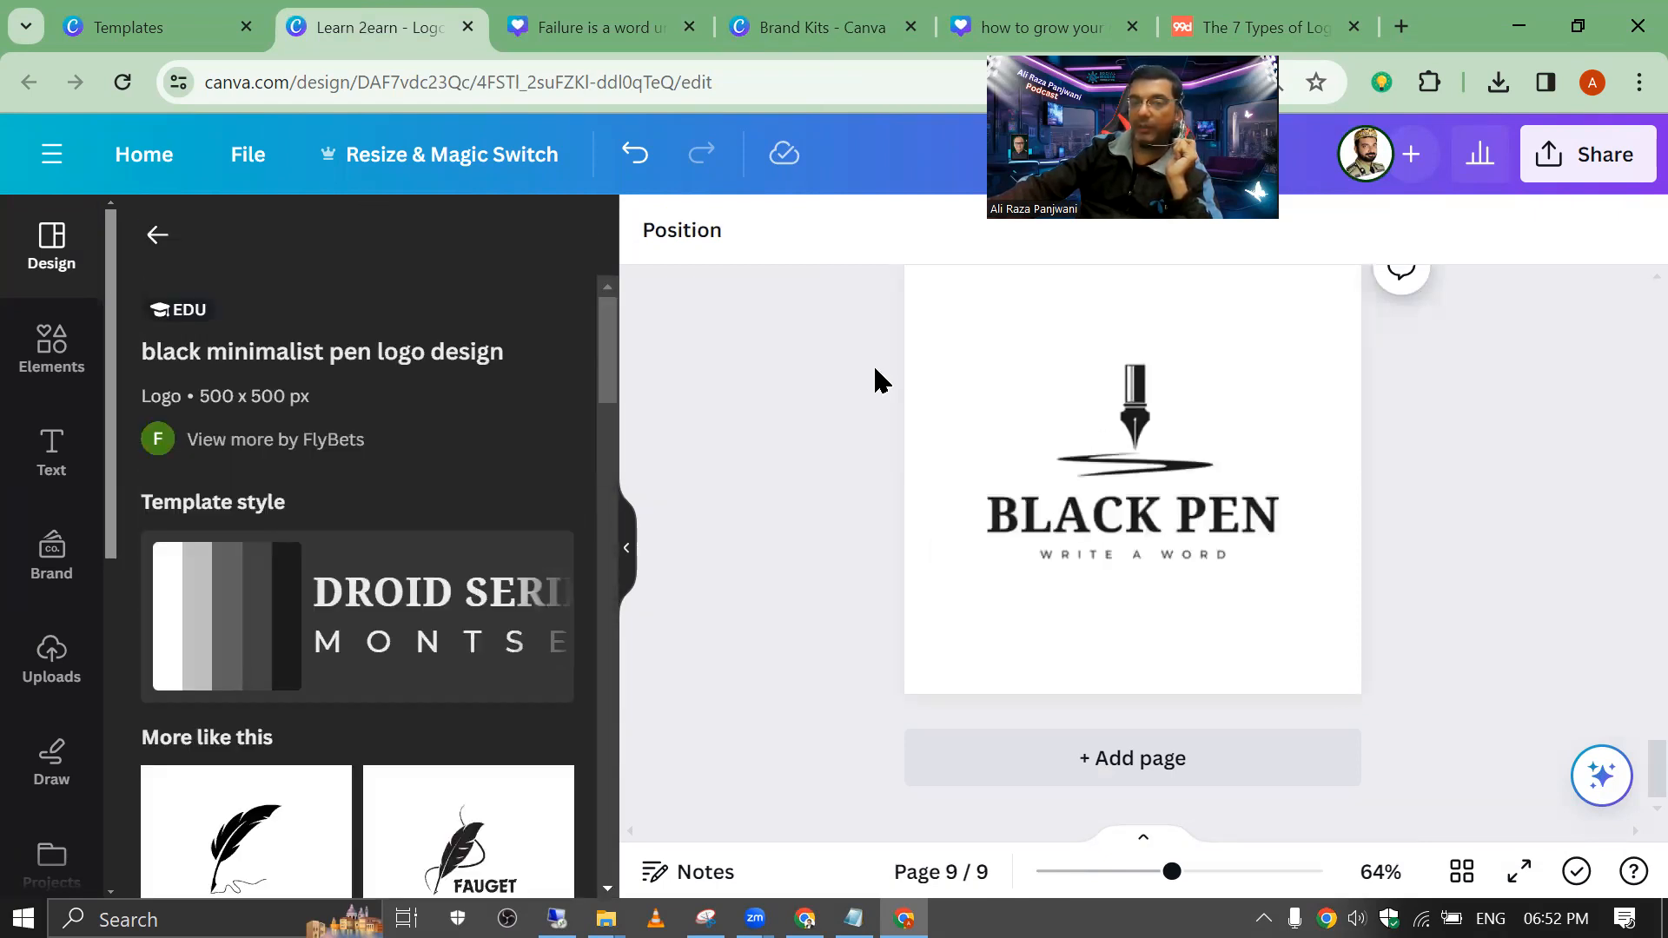
Step: Replace the BLACK PEN logo title with AIMA
{"action": "left_click", "coordinate": [1039, 432]}
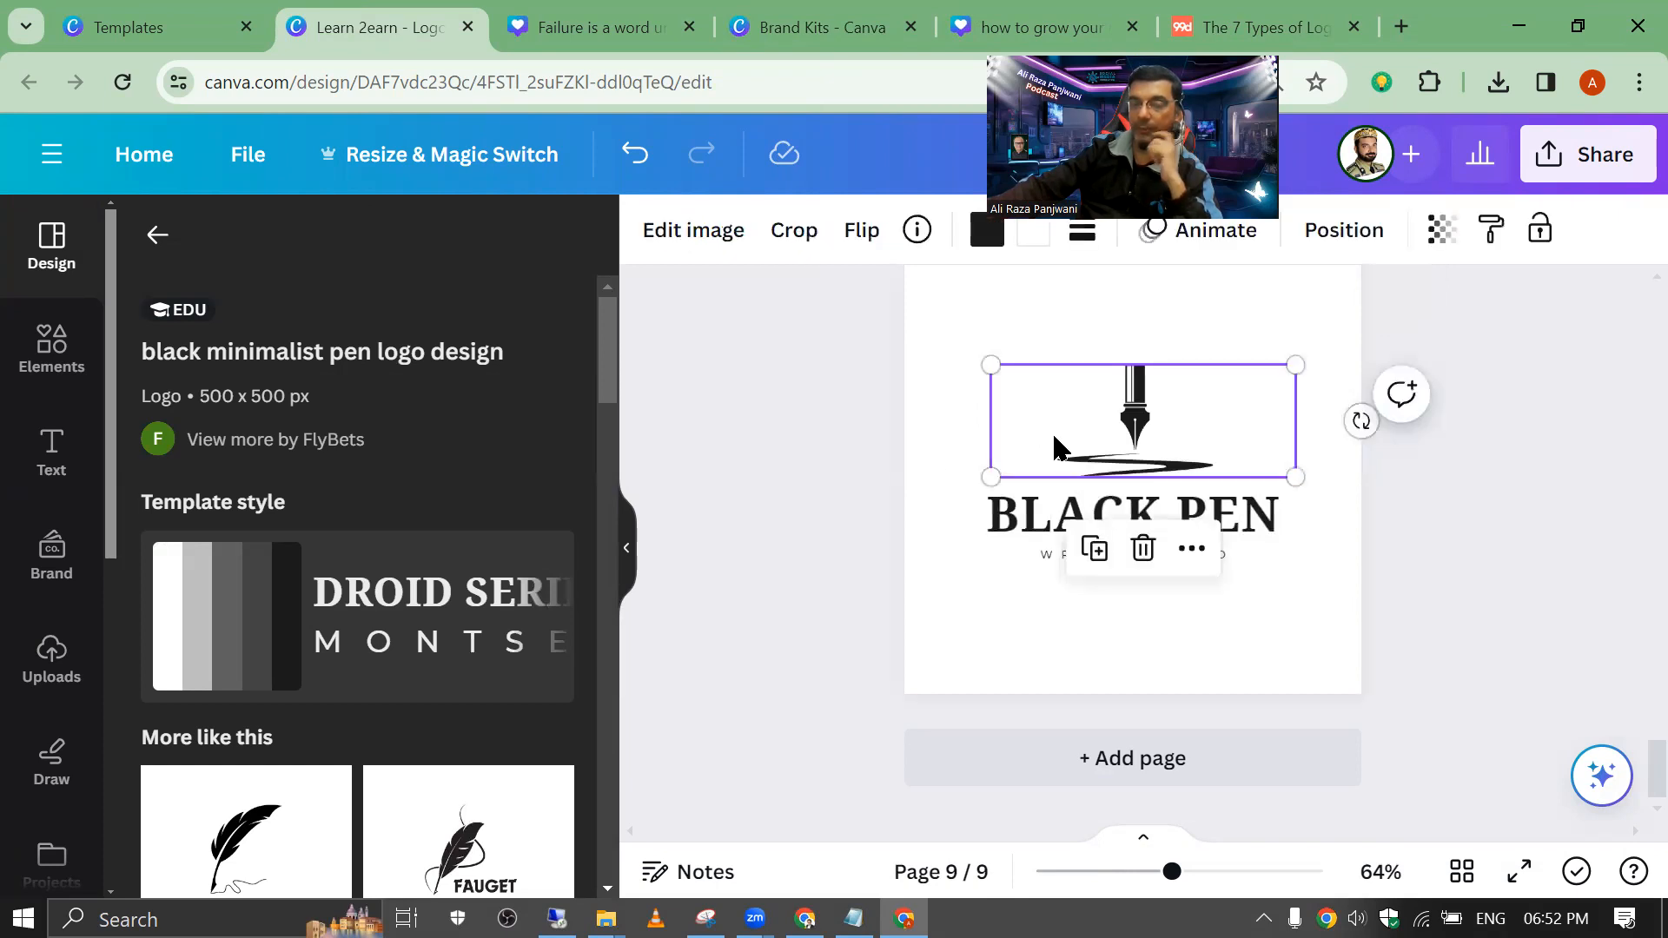
{"action": "left_click", "coordinate": [1042, 519]}
{"action": "left_click", "coordinate": [1032, 514]}
{"action": "type", "text": "NAME"}
{"action": "key", "text": "BackSpace"}
{"action": "key", "text": "BackSpace"}
{"action": "key", "text": "BackSpace"}
{"action": "key", "text": "BackSpace"}
{"action": "key", "text": "BackSpace"}
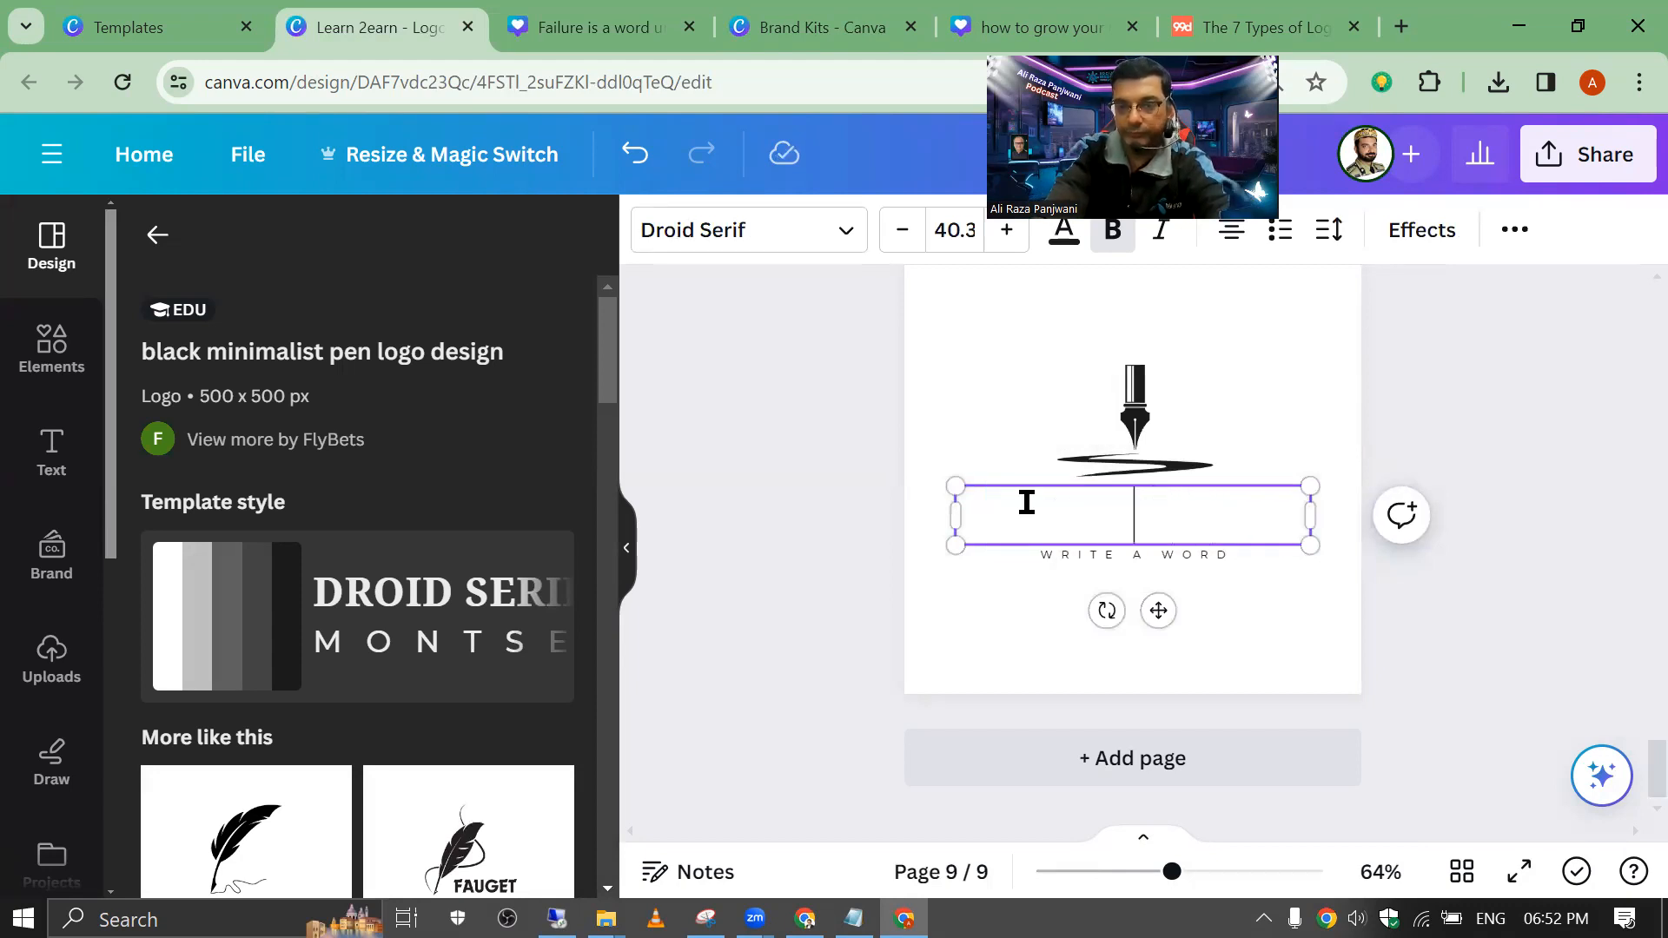
{"action": "type", "text": "A"}
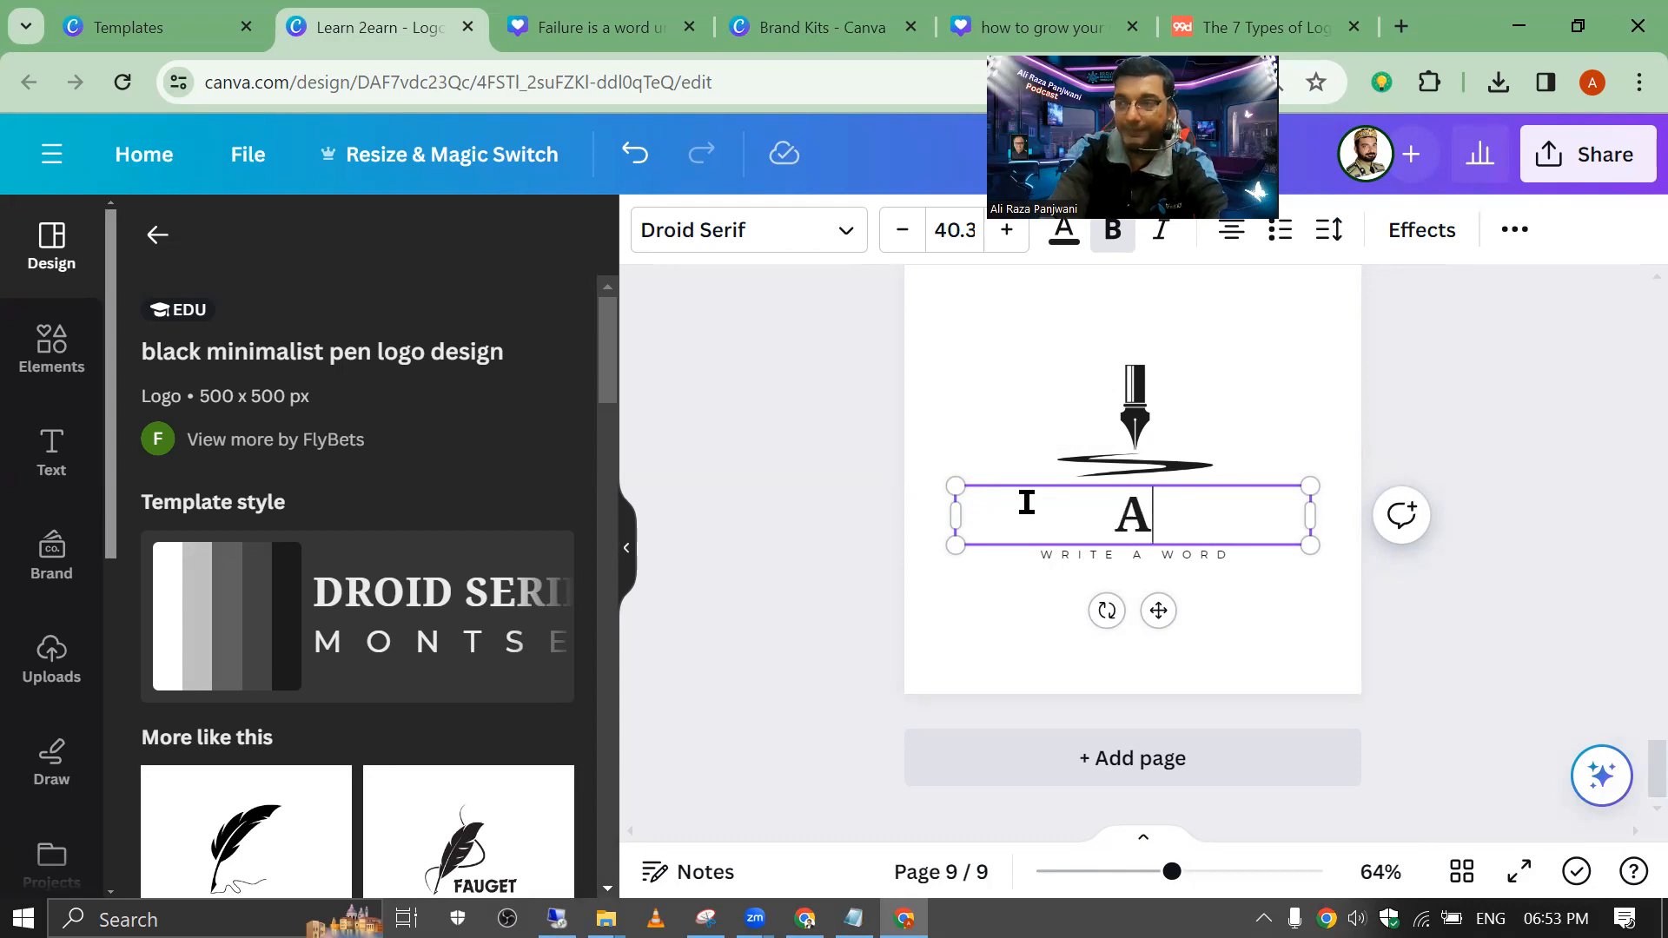
{"action": "type", "text": "IMA"}
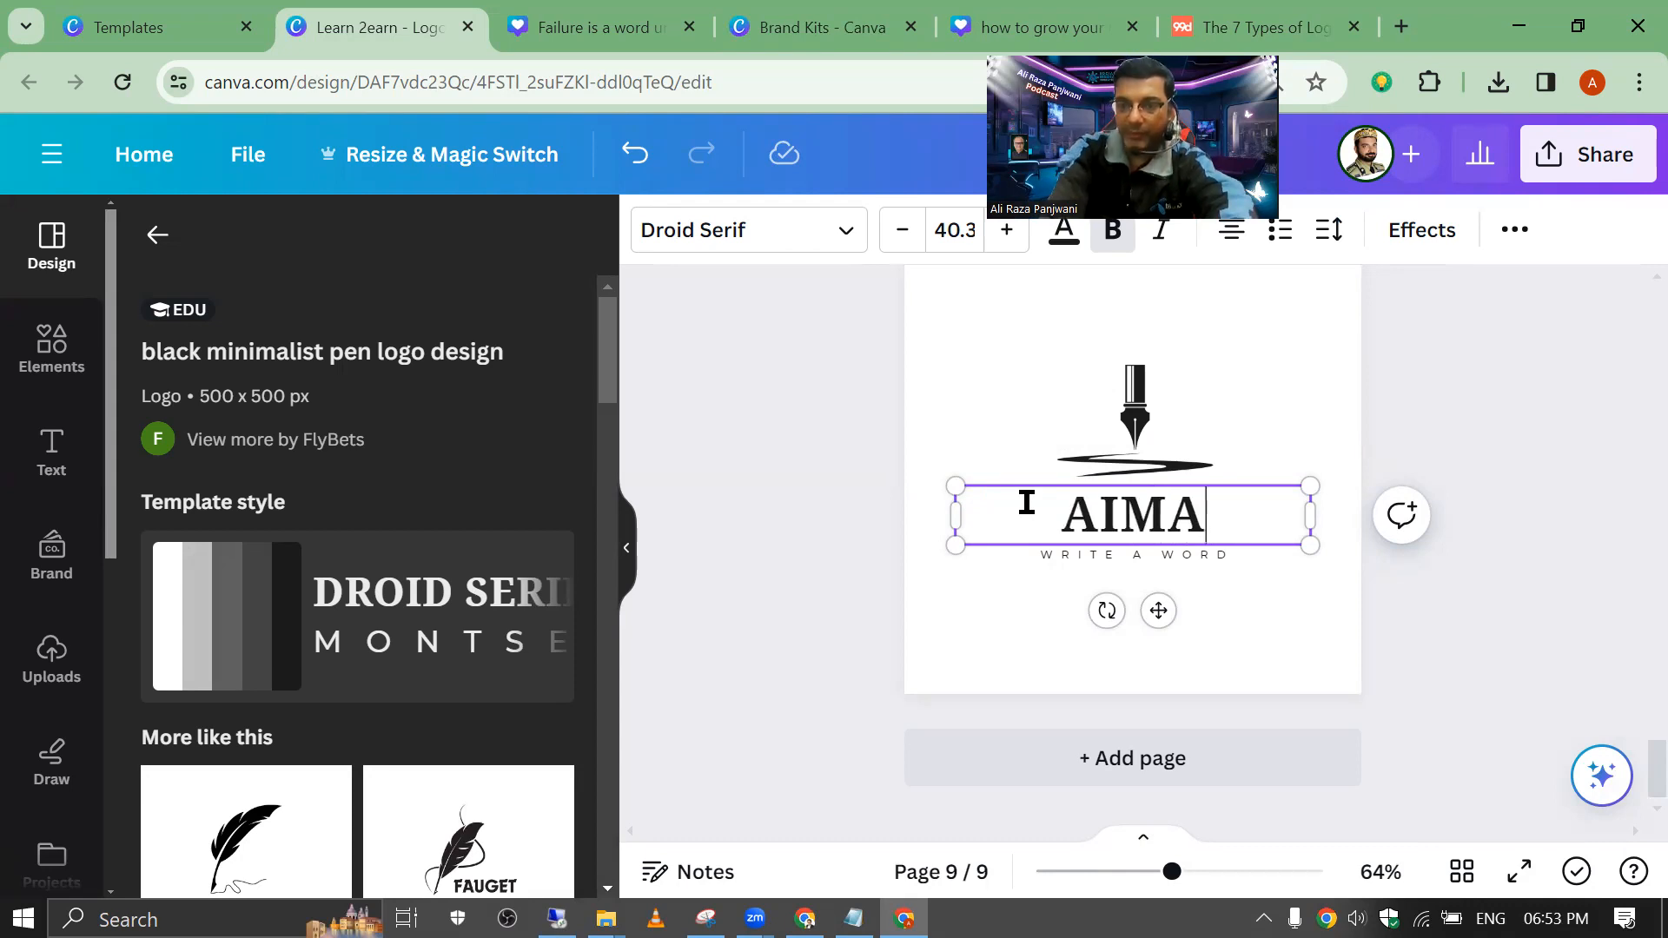
Step: Change the WRITE A WORD subtitle to FREELANCER
{"action": "left_click", "coordinate": [1122, 555]}
{"action": "double_click", "coordinate": [1123, 556]}
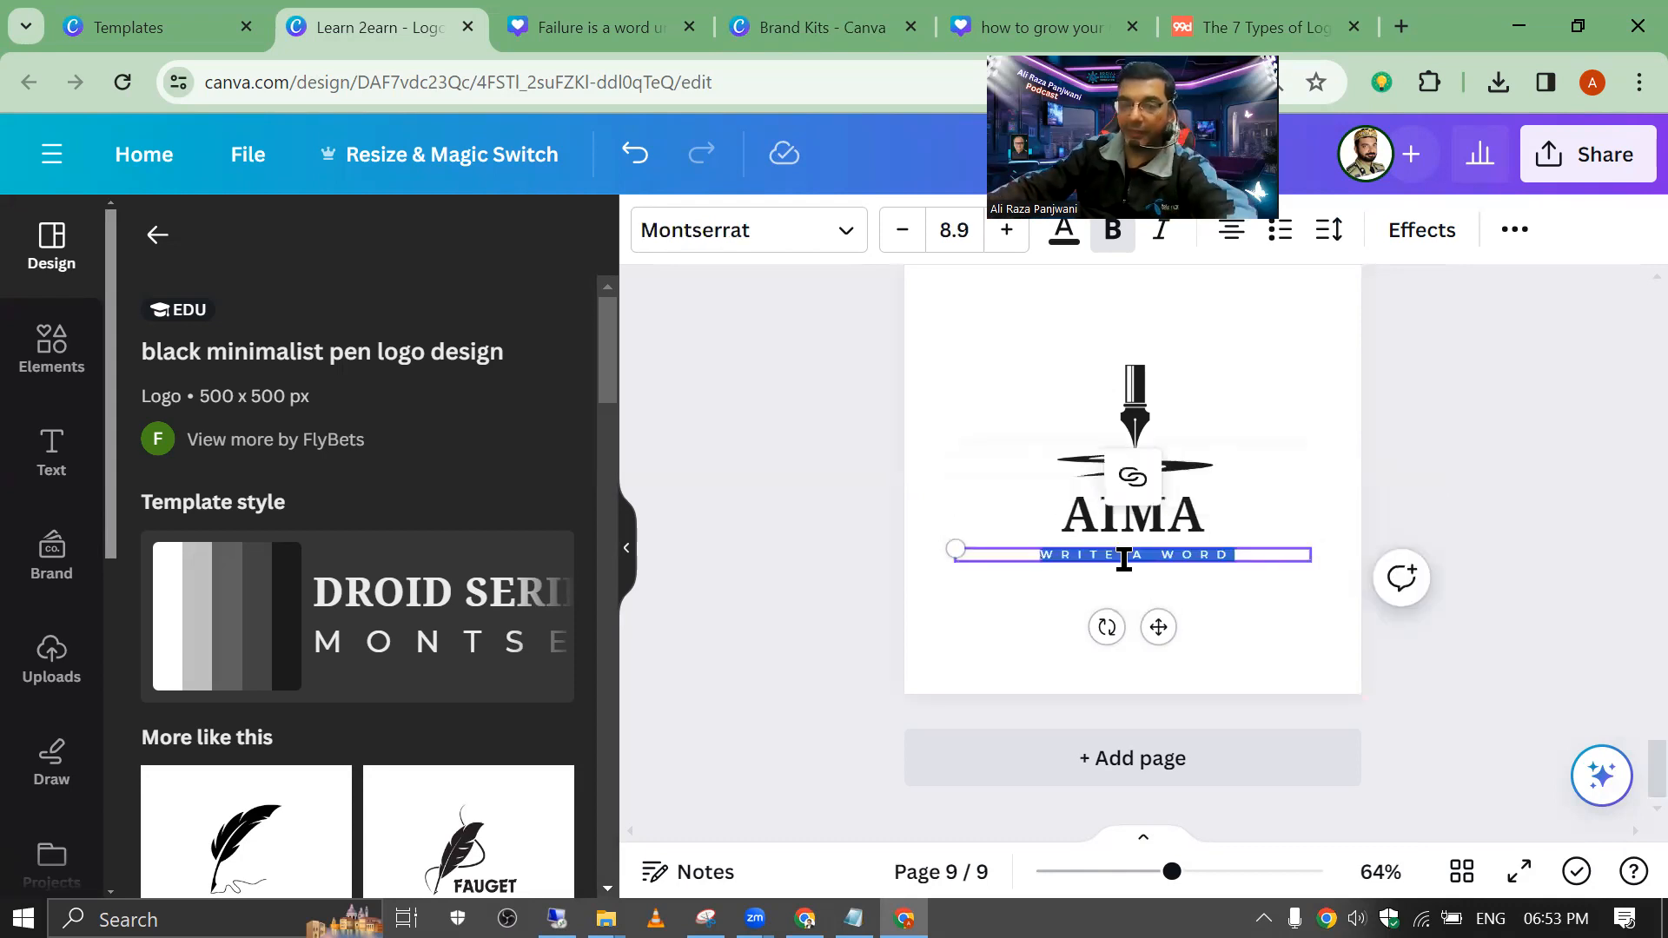
{"action": "type", "text": "RREELANCIN"}
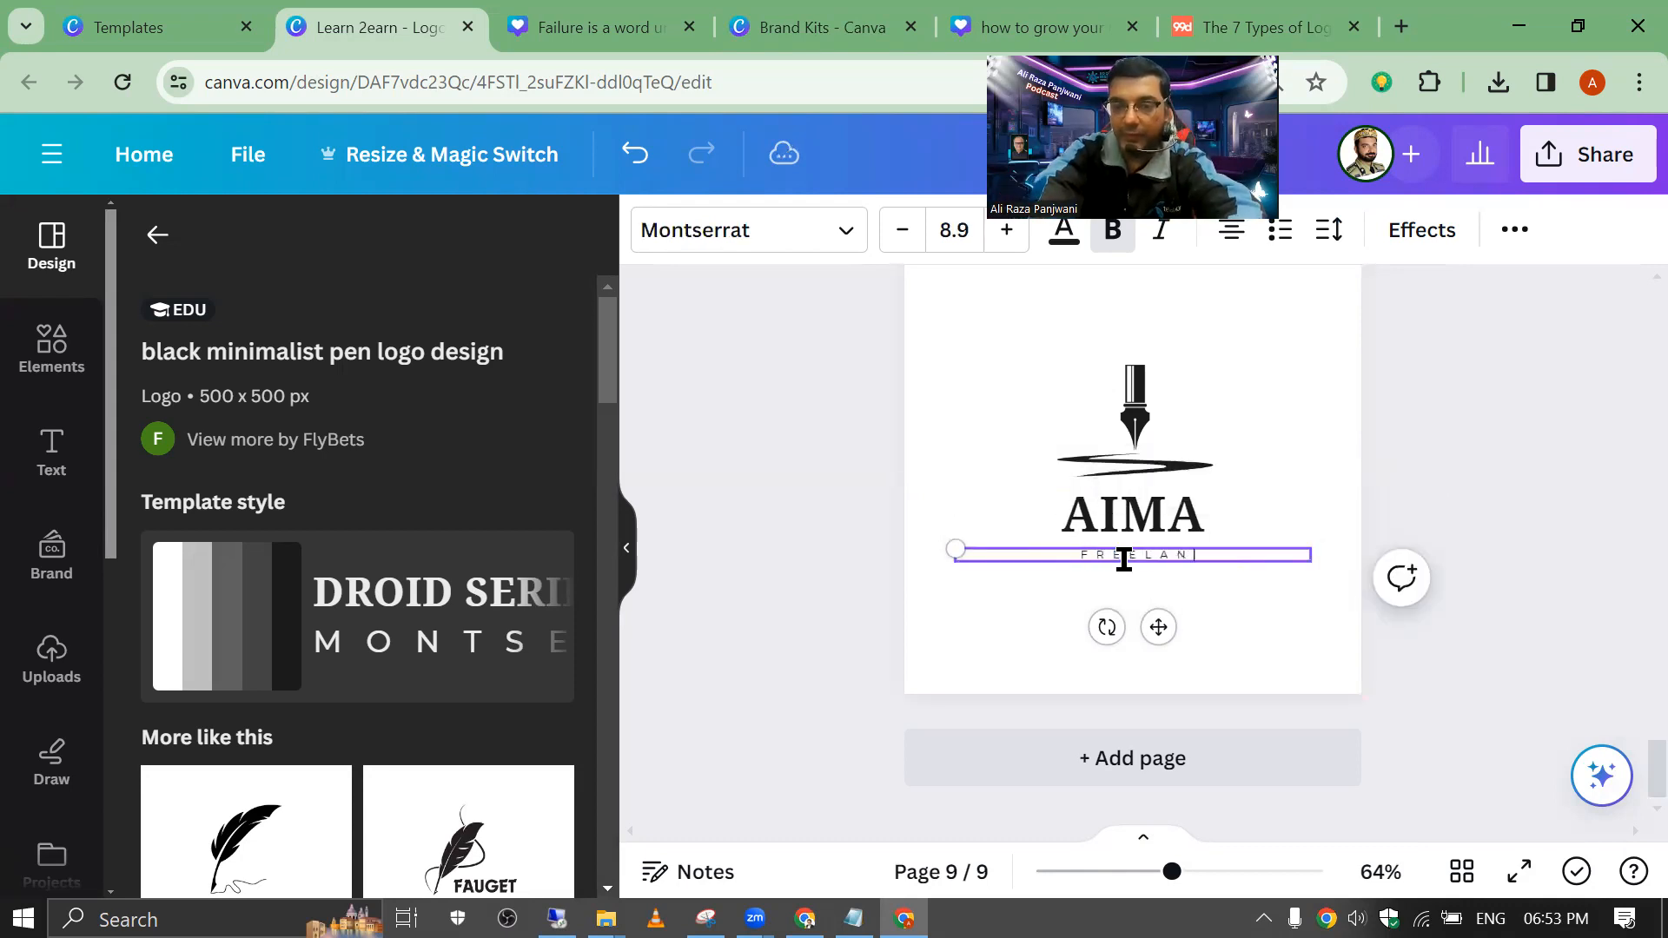
{"action": "key", "text": "BackSpace"}
{"action": "key", "text": "BackSpace"}
{"action": "type", "text": "ER"}
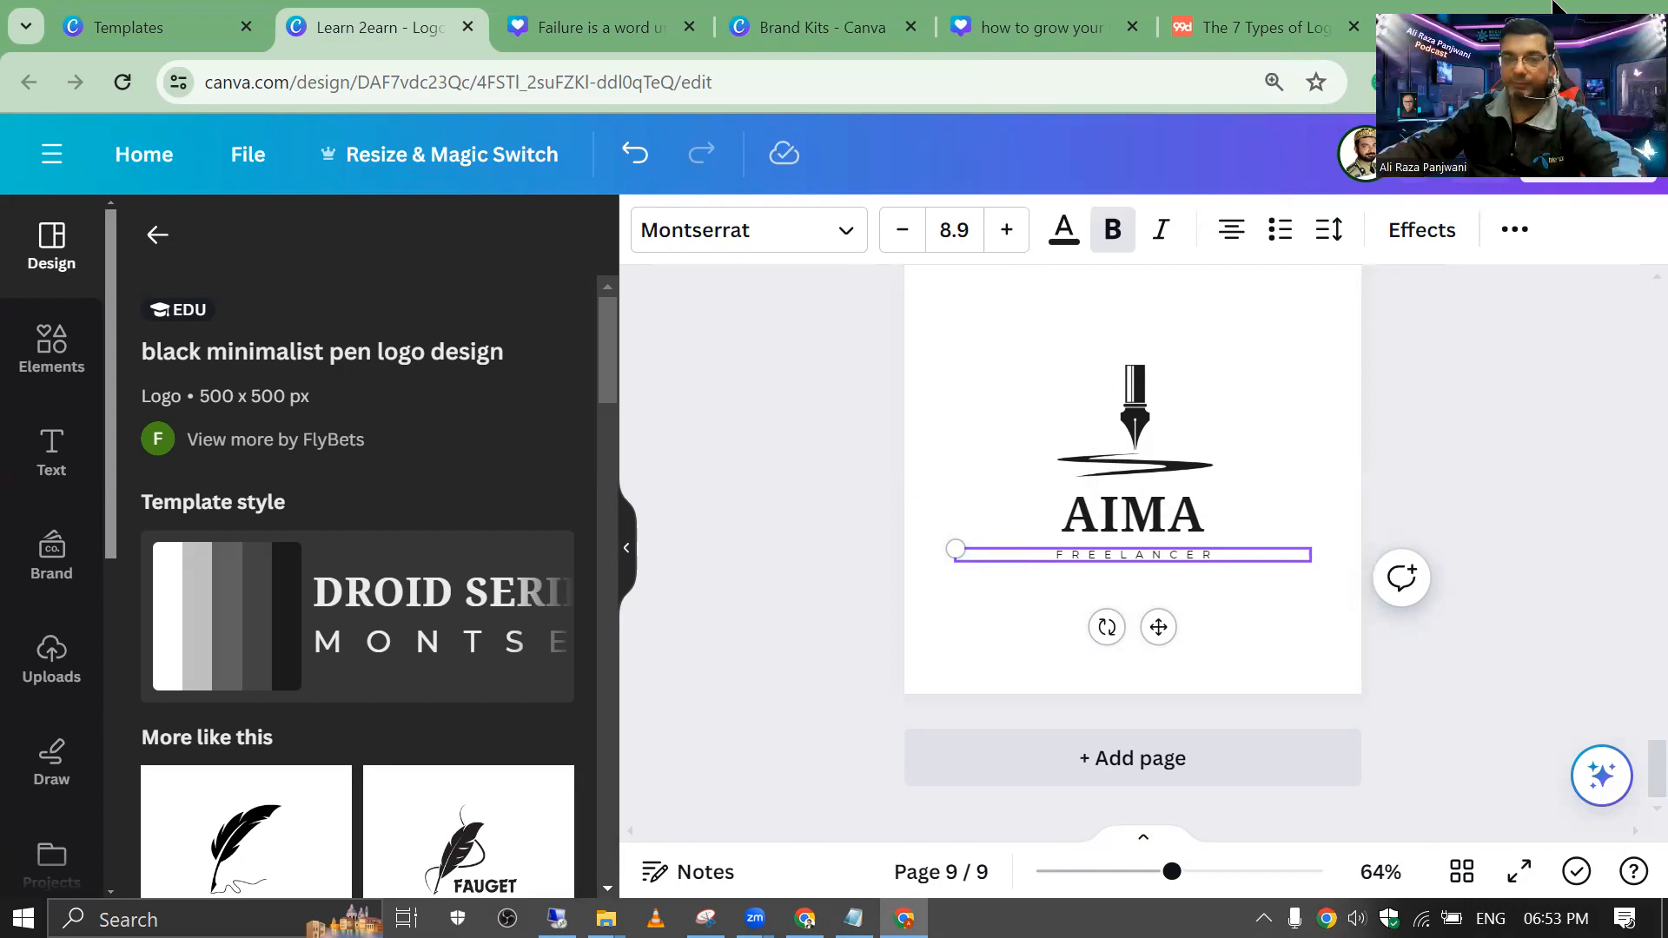
{"action": "key", "text": "ctrl+a"}
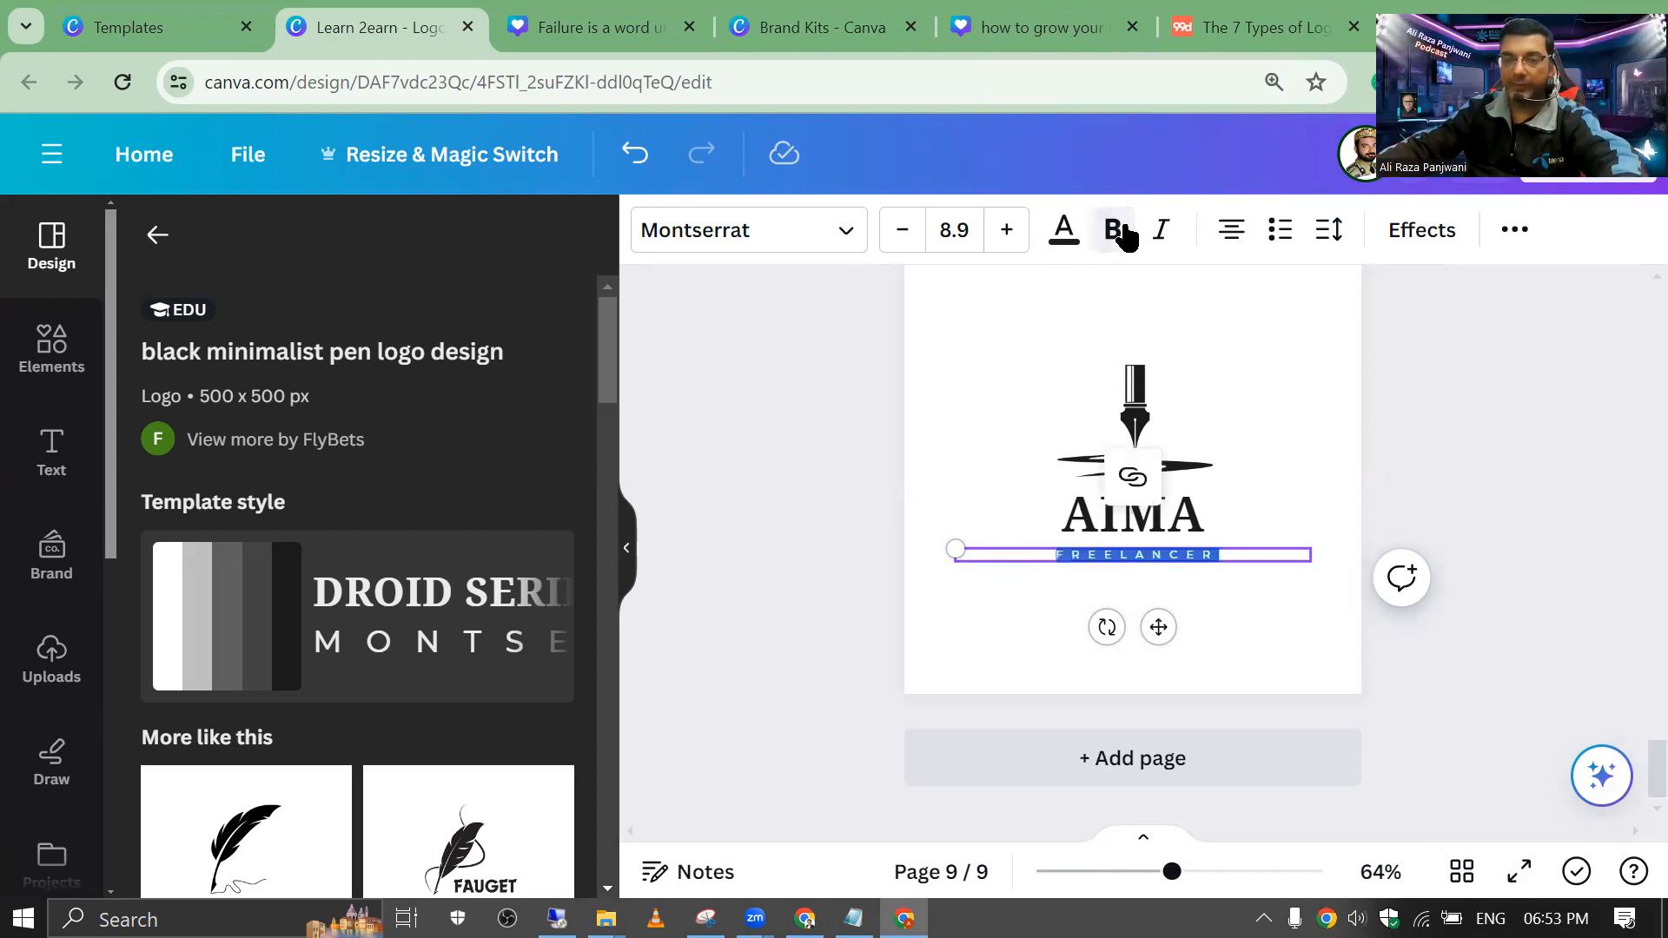
{"action": "left_click", "coordinate": [937, 418]}
Step: Delete the pen icon above AIMA and go back to the template results
{"action": "left_click", "coordinate": [1128, 433]}
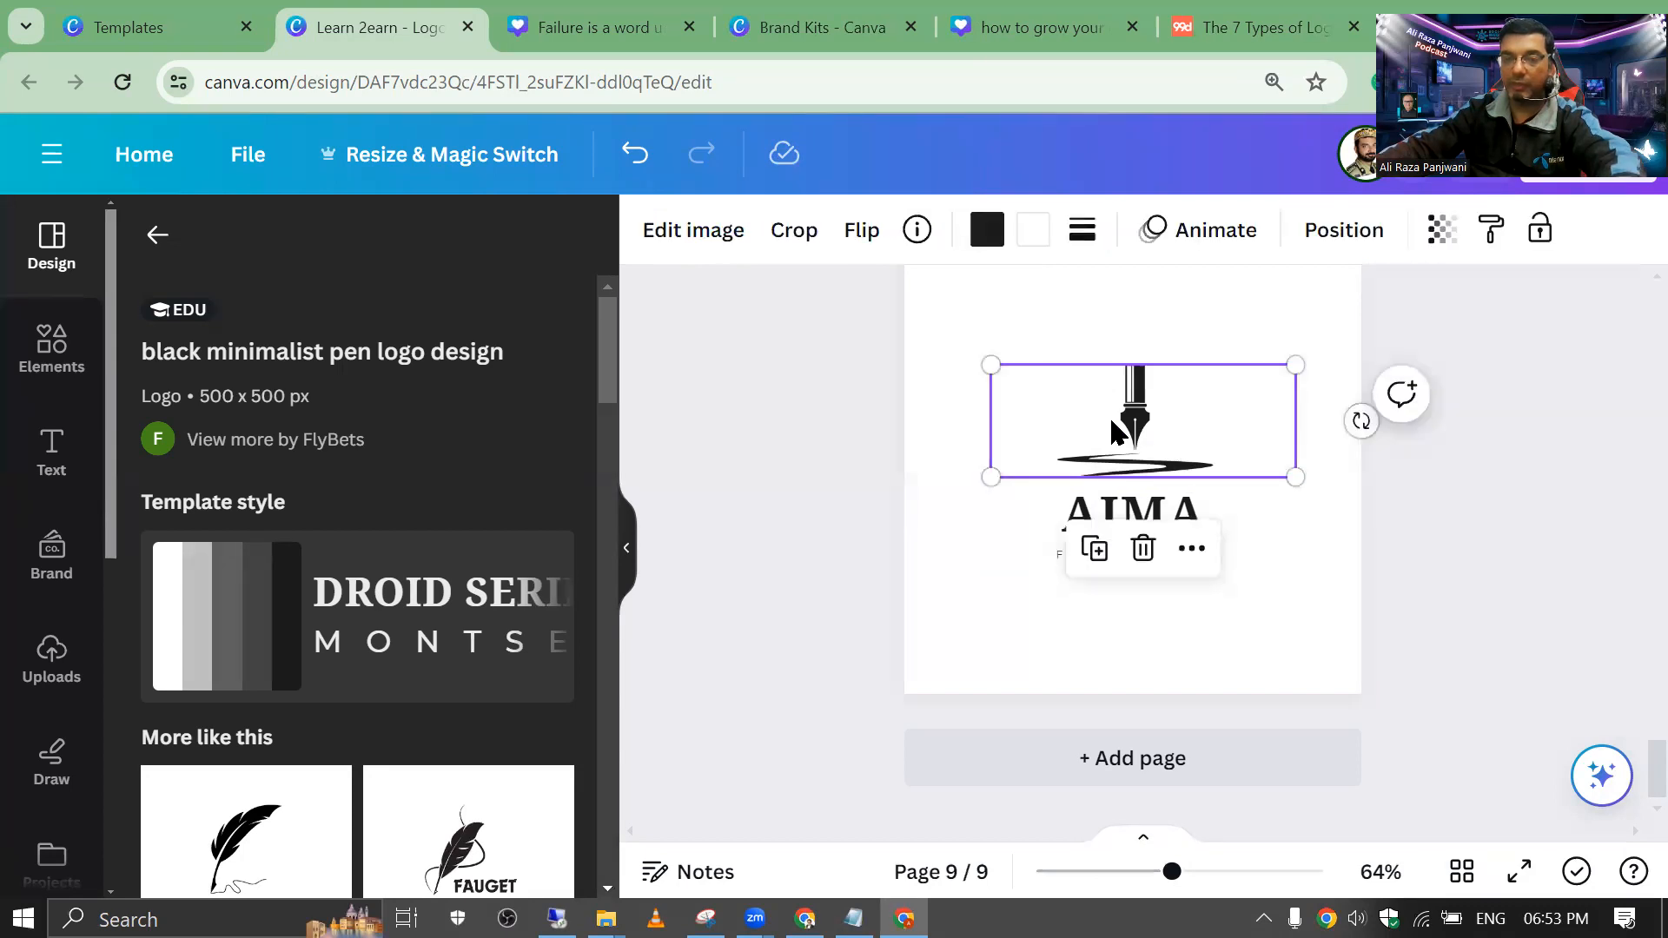
{"action": "key", "text": "Delete"}
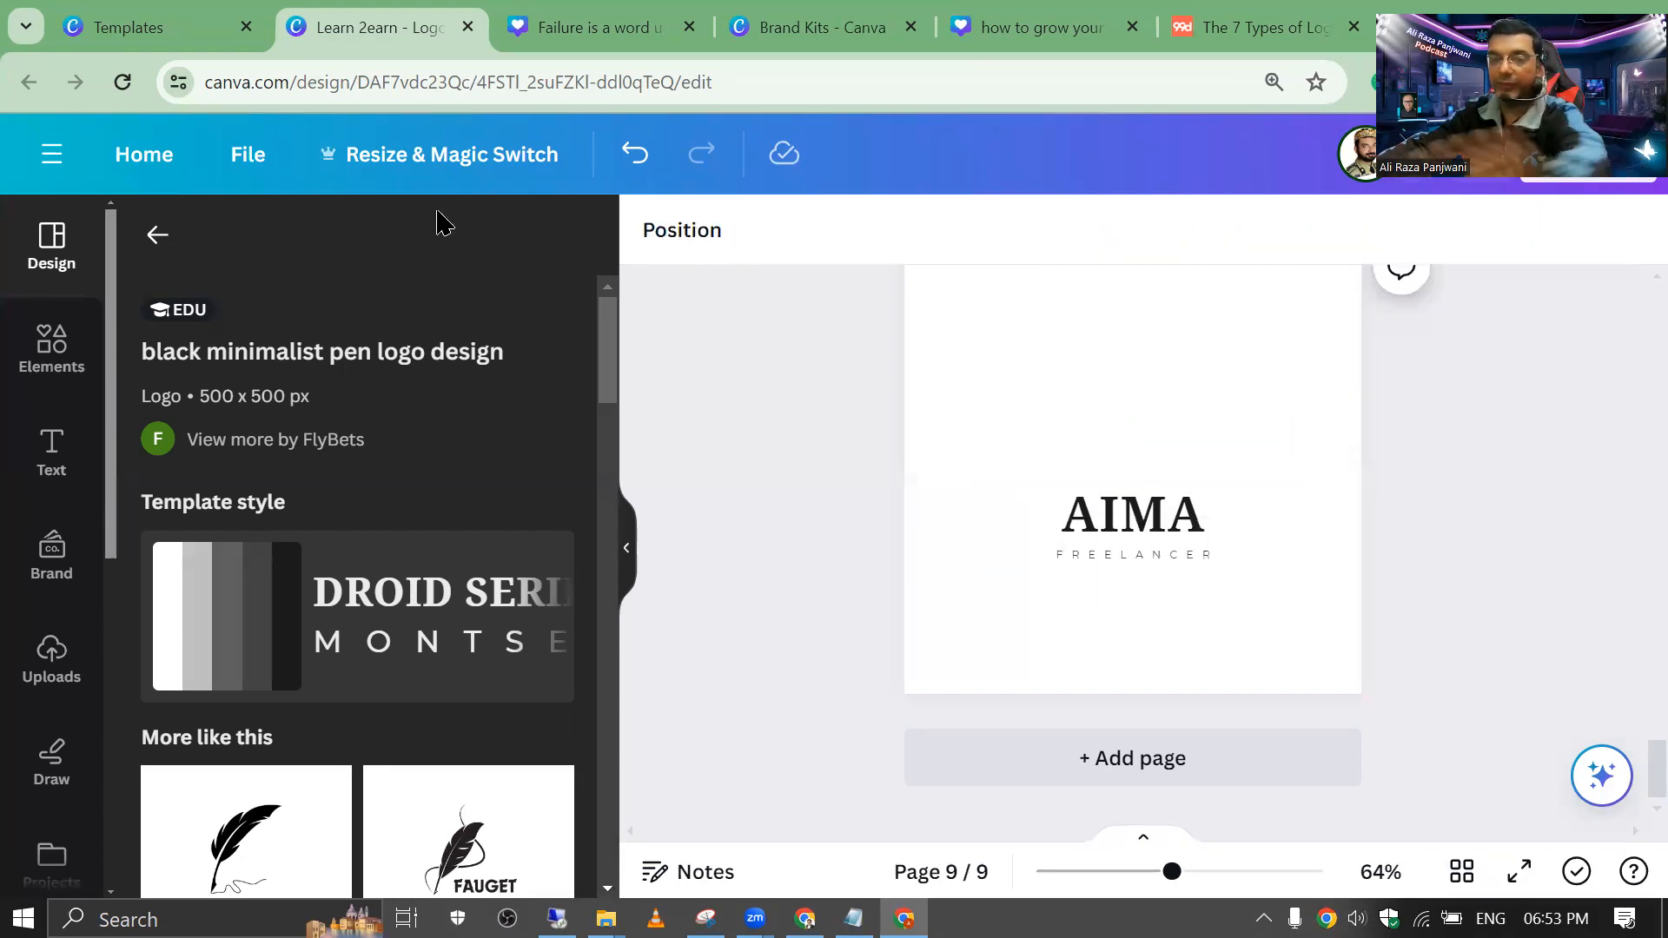
{"action": "left_click", "coordinate": [157, 235]}
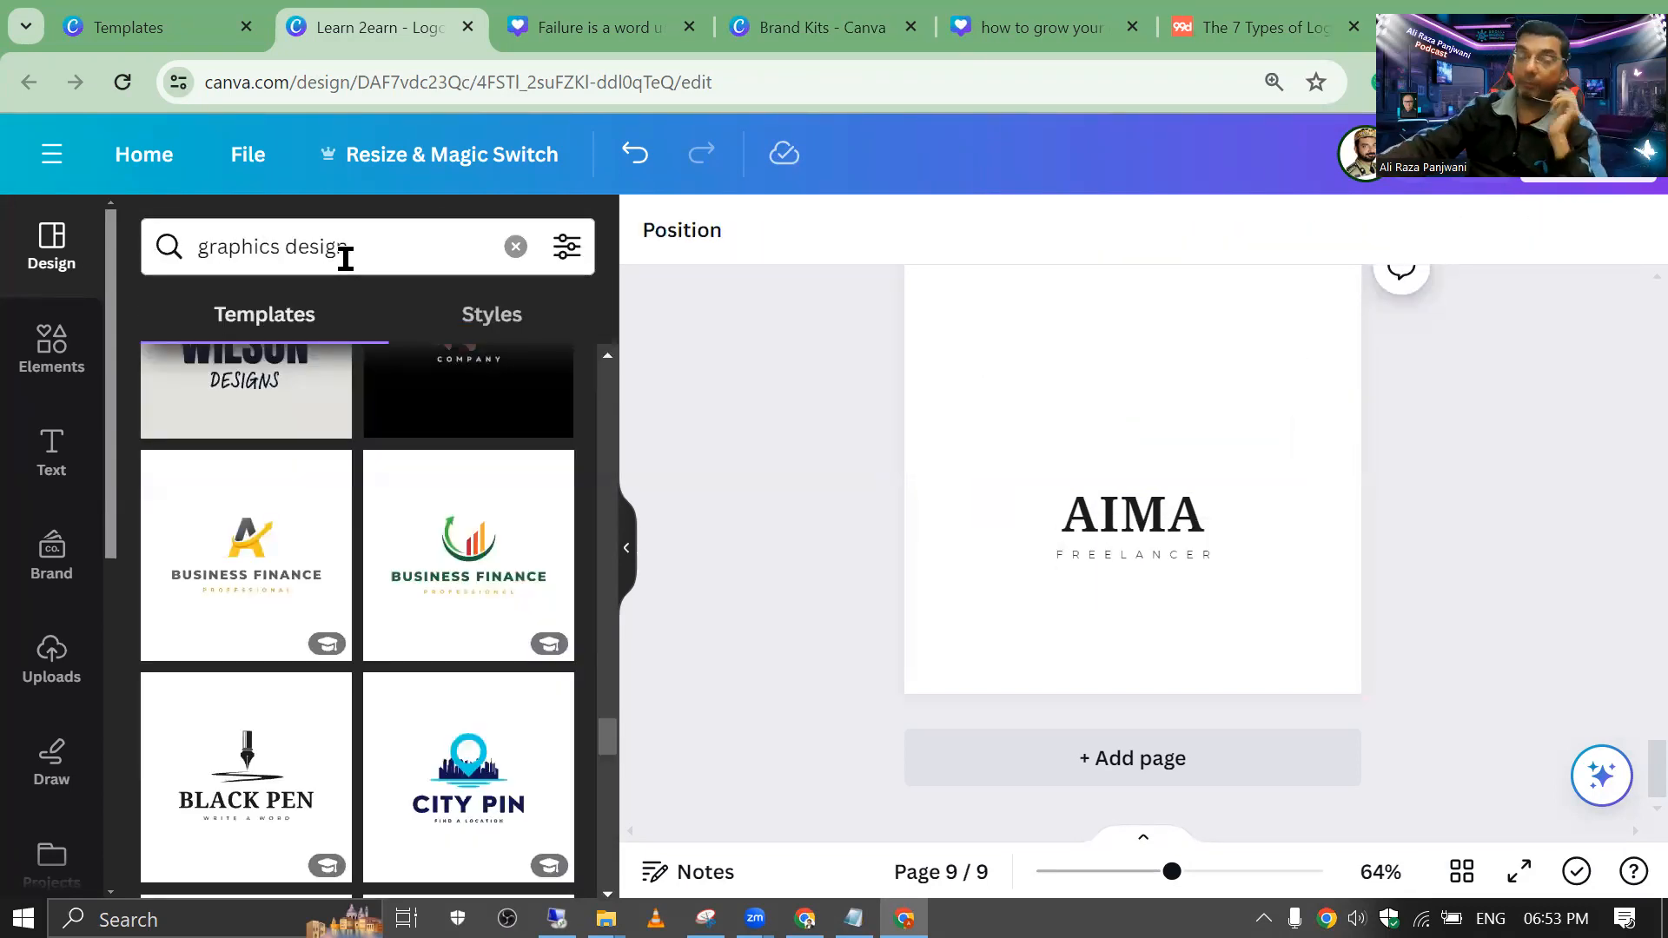
Step: Search Elements for 'hajibi girl' and try girl graphics above AIMA, removing the trial one
{"action": "left_click", "coordinate": [61, 391]}
{"action": "scroll", "coordinate": [82, 492], "scroll_direction": "down", "scroll_amount": 6}
{"action": "scroll", "coordinate": [82, 492], "scroll_direction": "up", "scroll_amount": 6}
{"action": "left_click", "coordinate": [204, 265]}
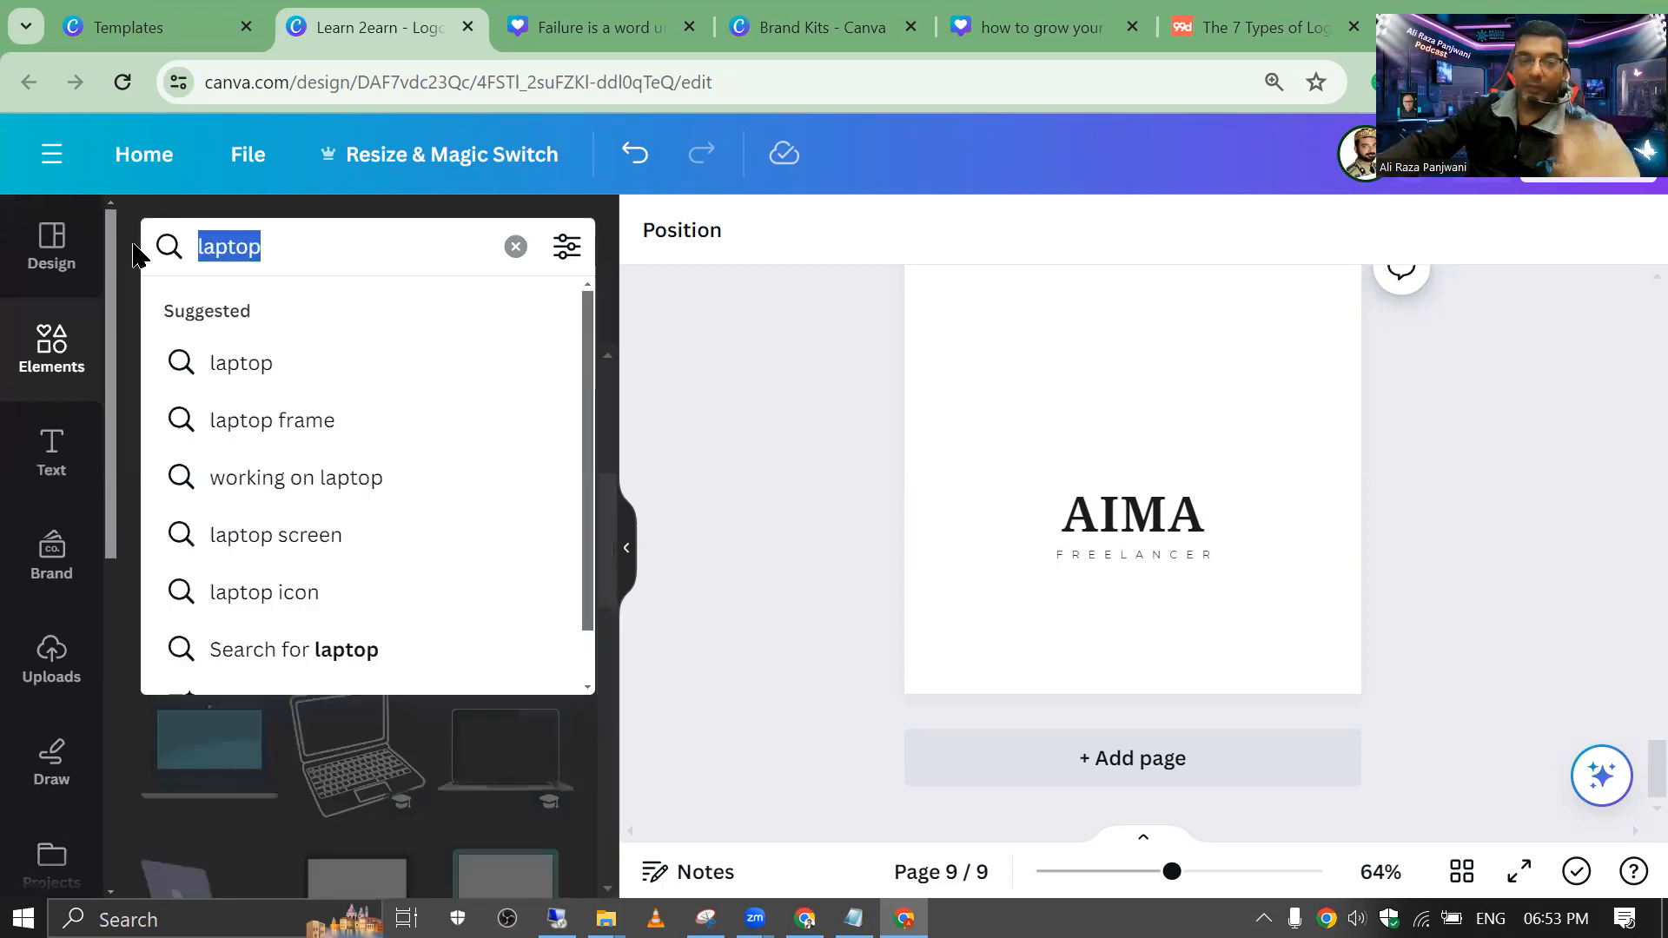
{"action": "type", "text": "hajibi"}
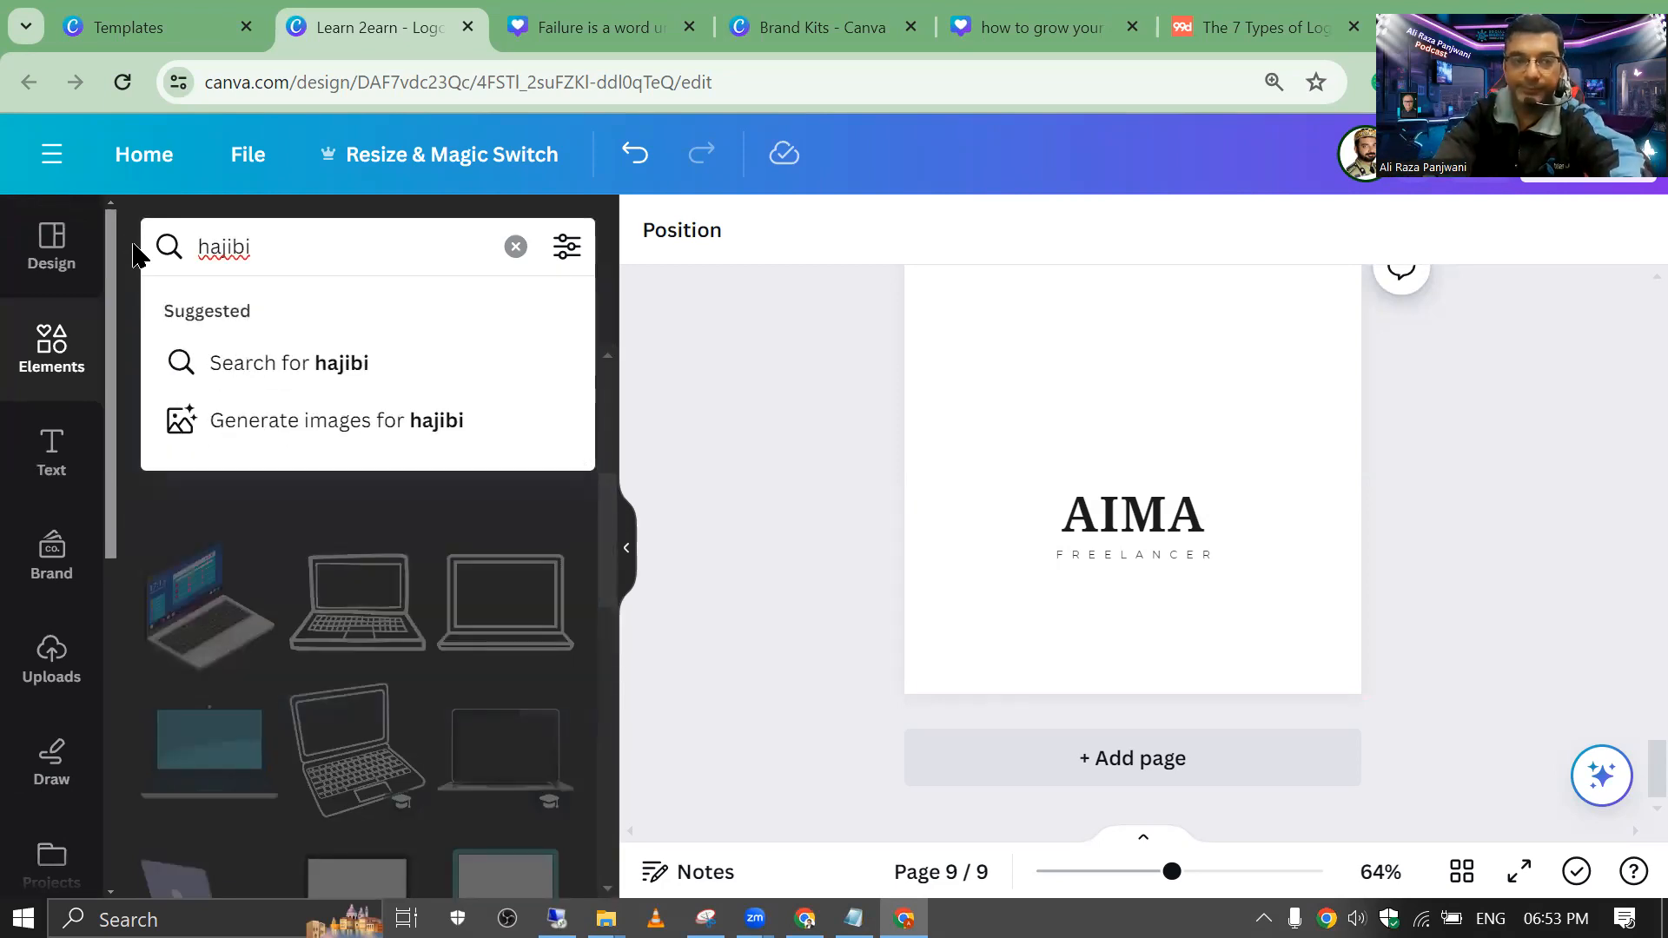
{"action": "type", "text": " girl"}
{"action": "key", "text": "Return"}
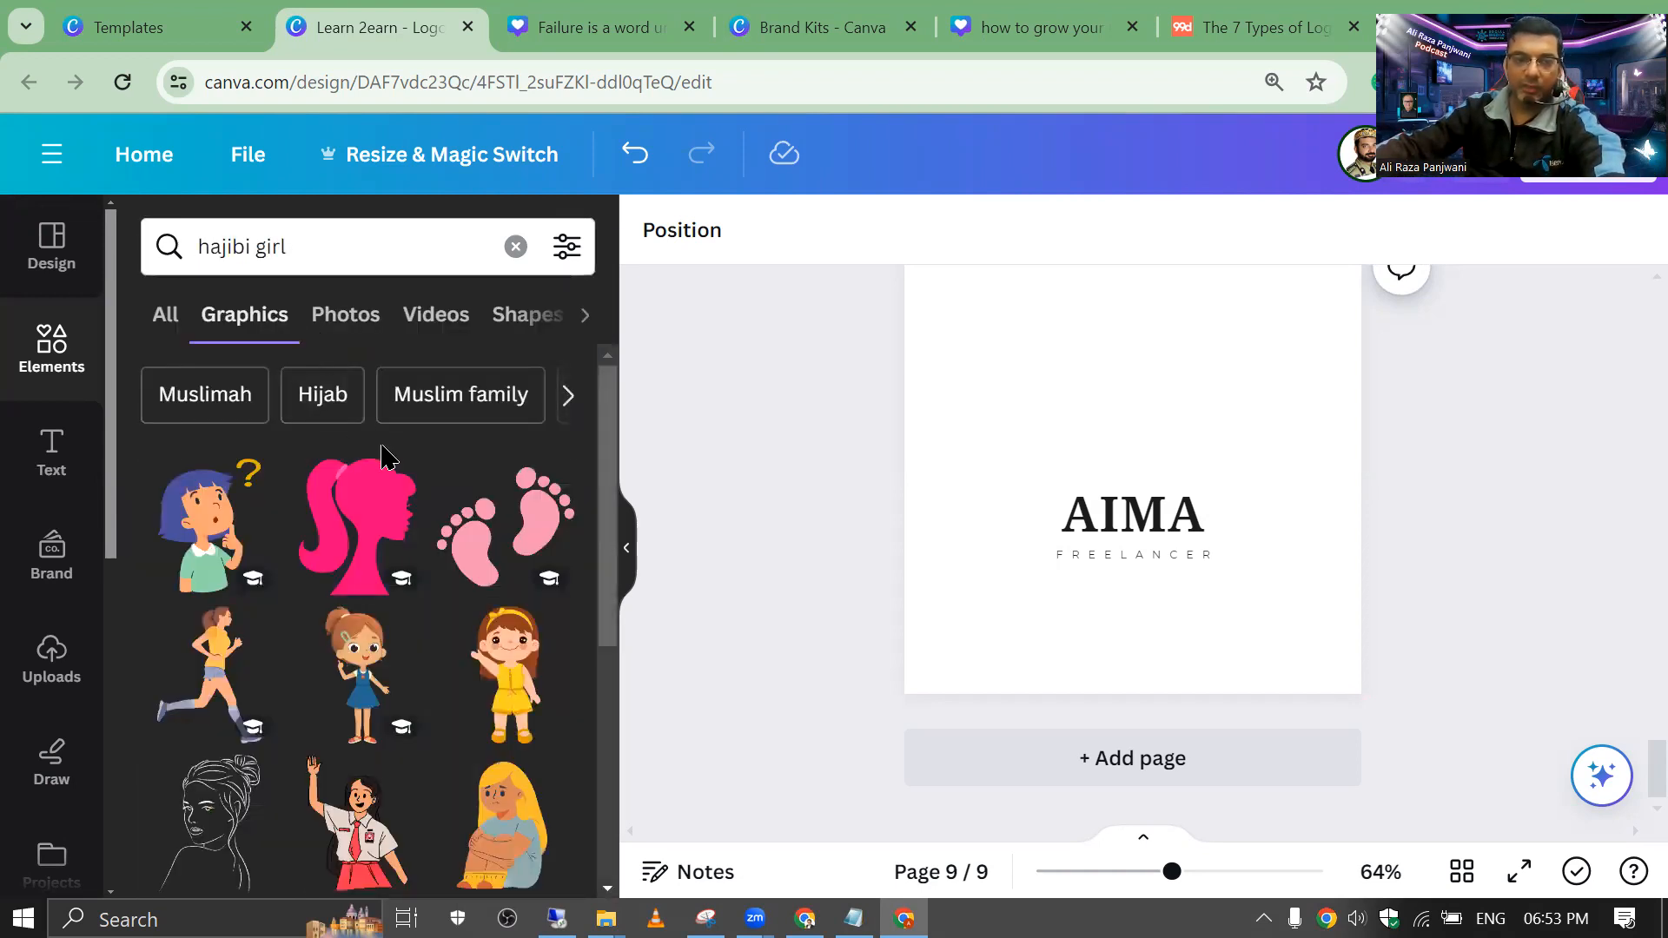
{"action": "scroll", "coordinate": [383, 460], "scroll_direction": "down", "scroll_amount": 1}
{"action": "scroll", "coordinate": [383, 461], "scroll_direction": "down", "scroll_amount": 3}
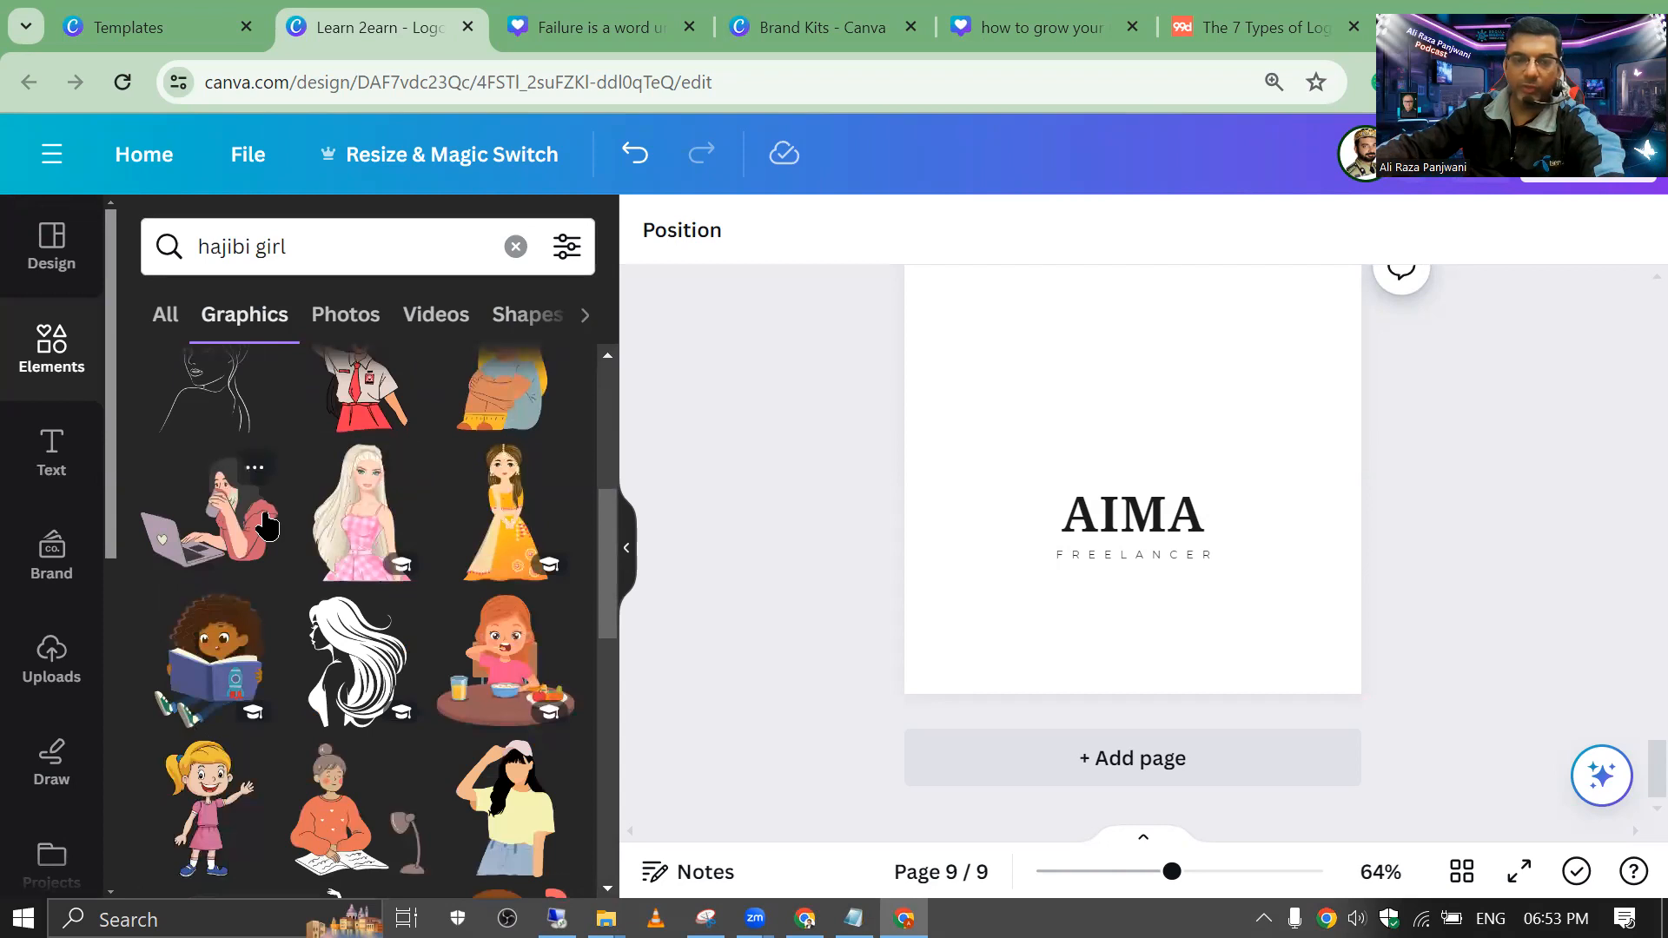
{"action": "left_click", "coordinate": [209, 508]}
{"action": "left_click_drag", "start_coordinate": [1128, 414], "coordinate": [1136, 372]}
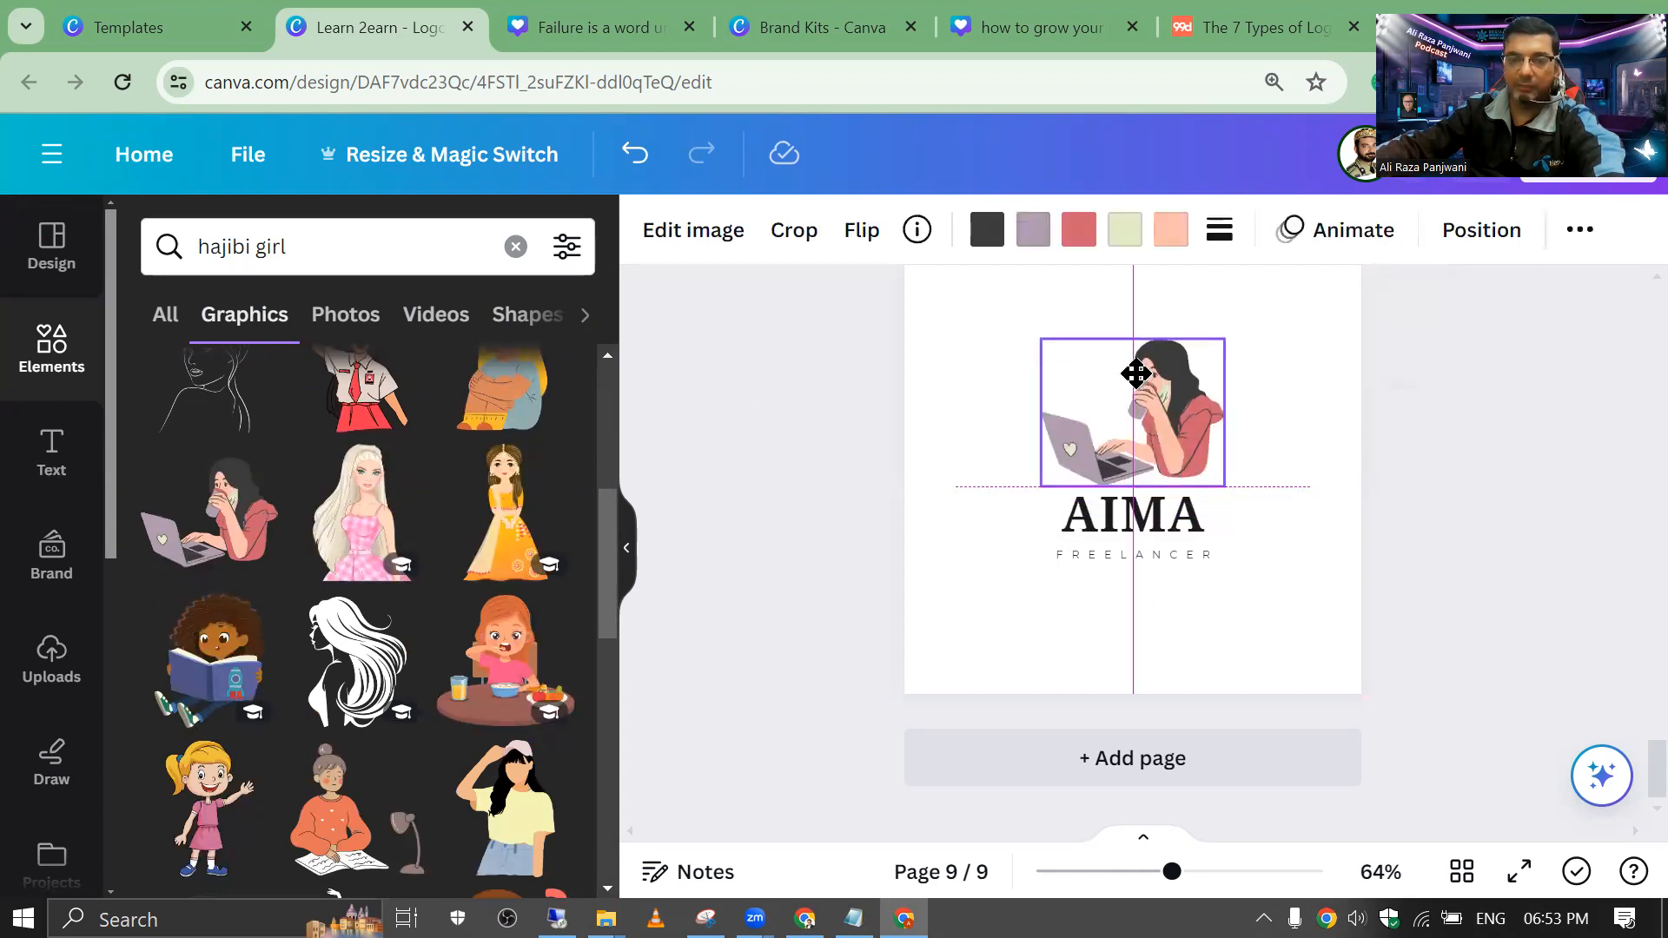
{"action": "left_click_drag", "start_coordinate": [213, 661], "coordinate": [1129, 409]}
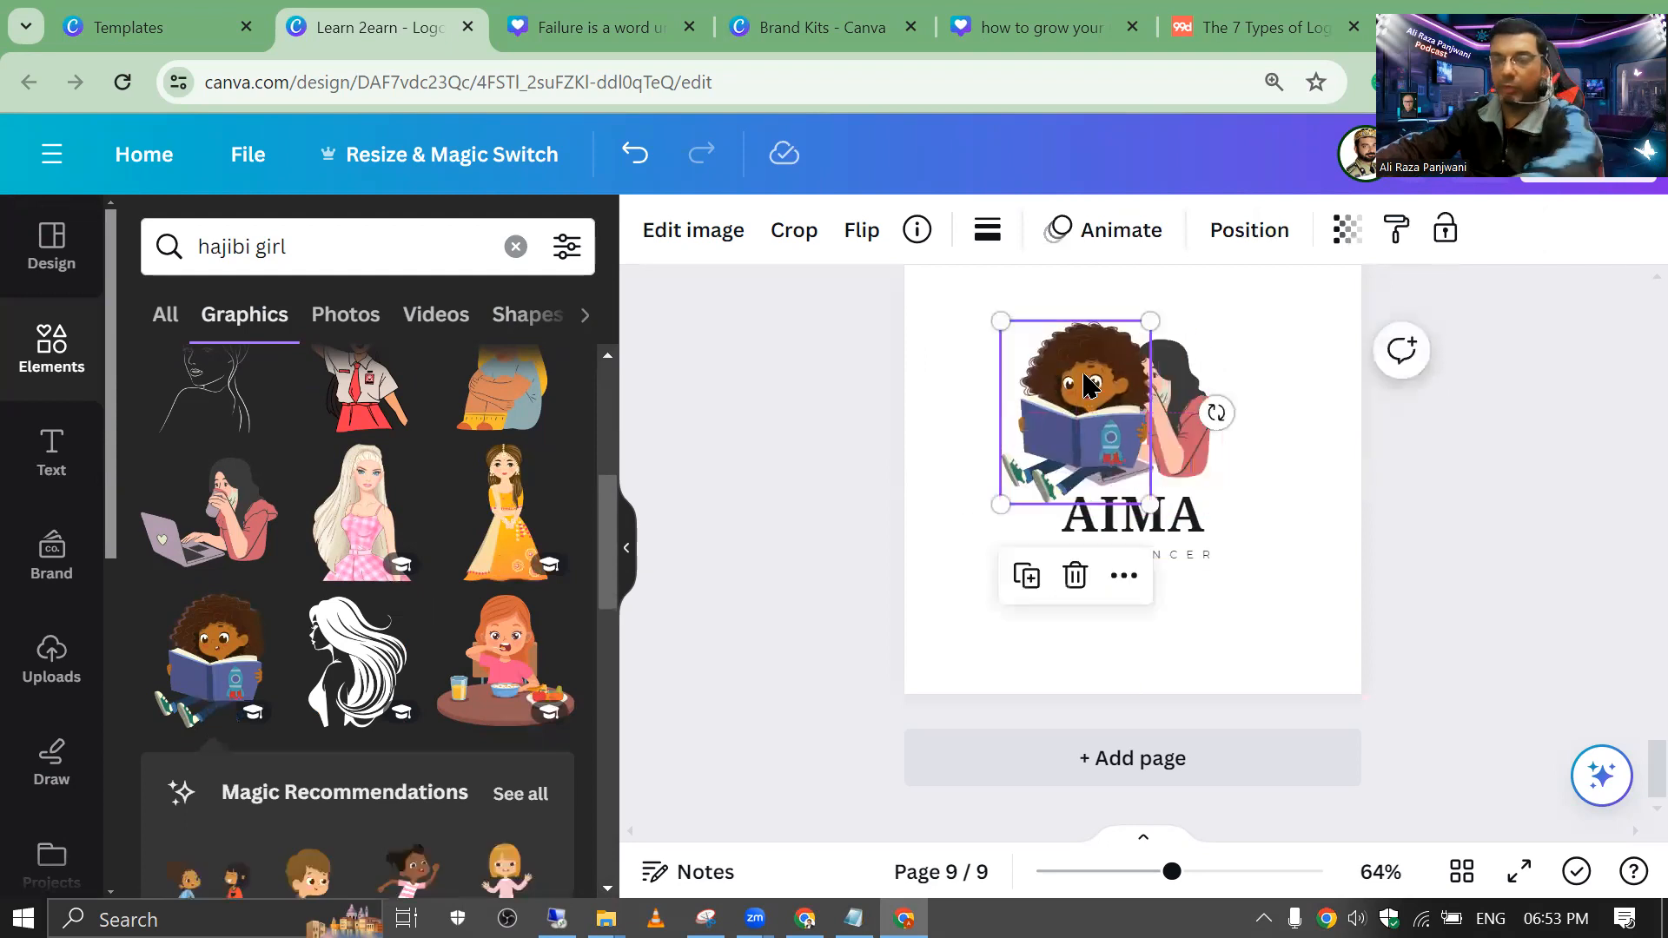
{"action": "key", "text": "Delete"}
{"action": "key", "text": "Delete"}
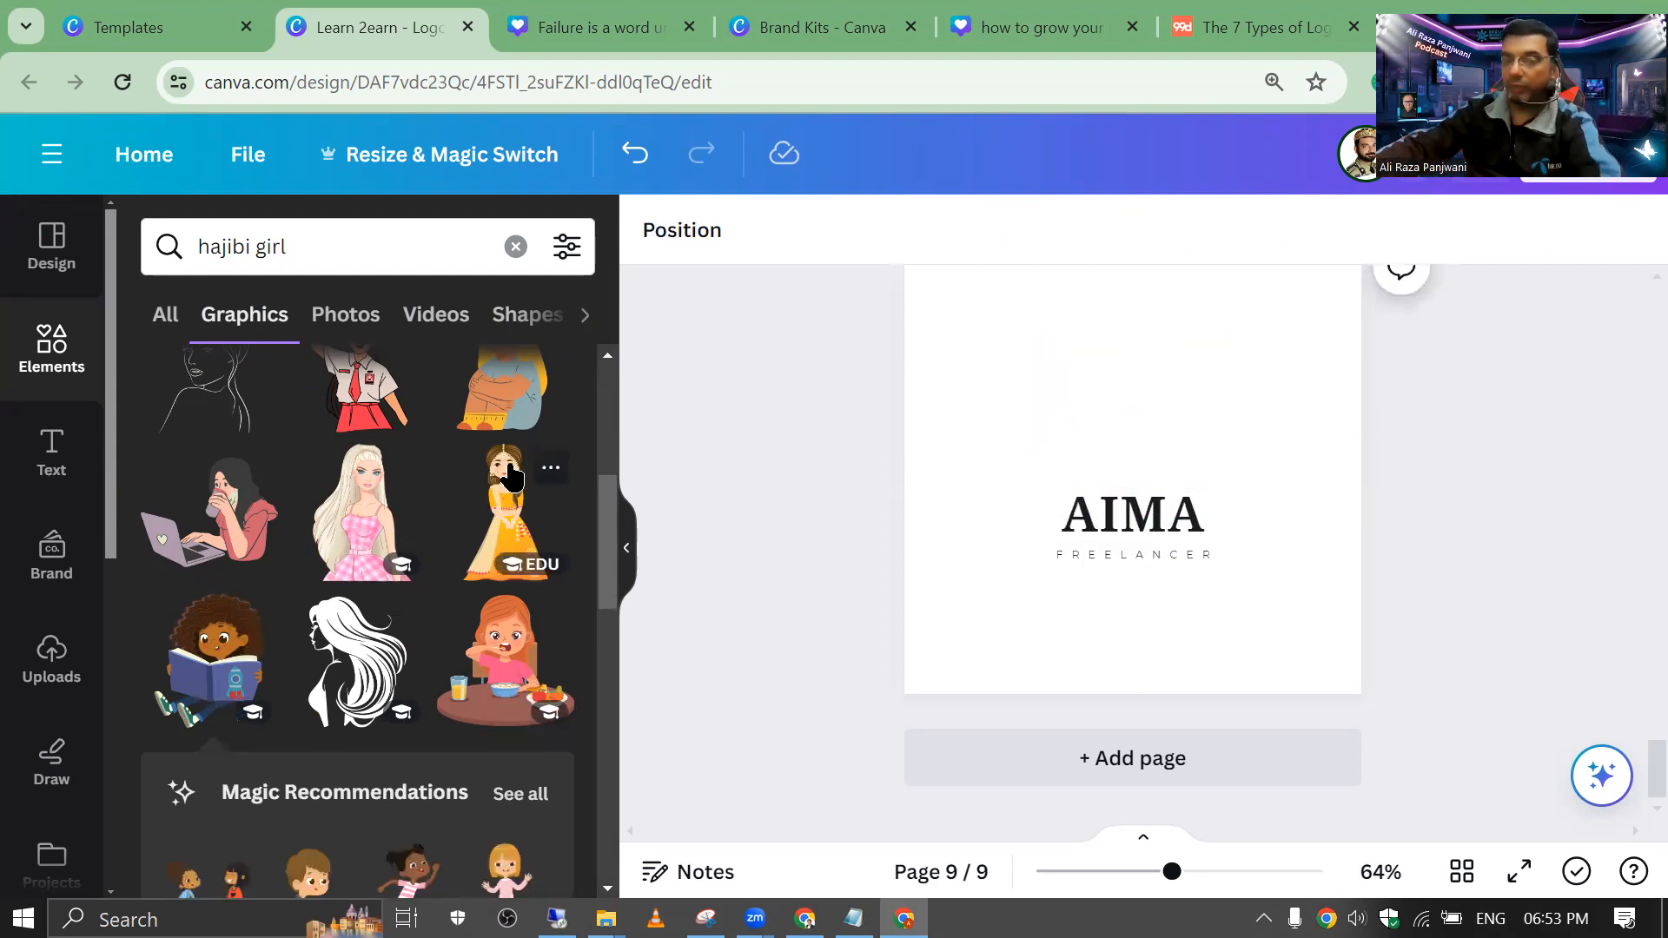
{"action": "scroll", "coordinate": [511, 476], "scroll_direction": "down", "scroll_amount": 5}
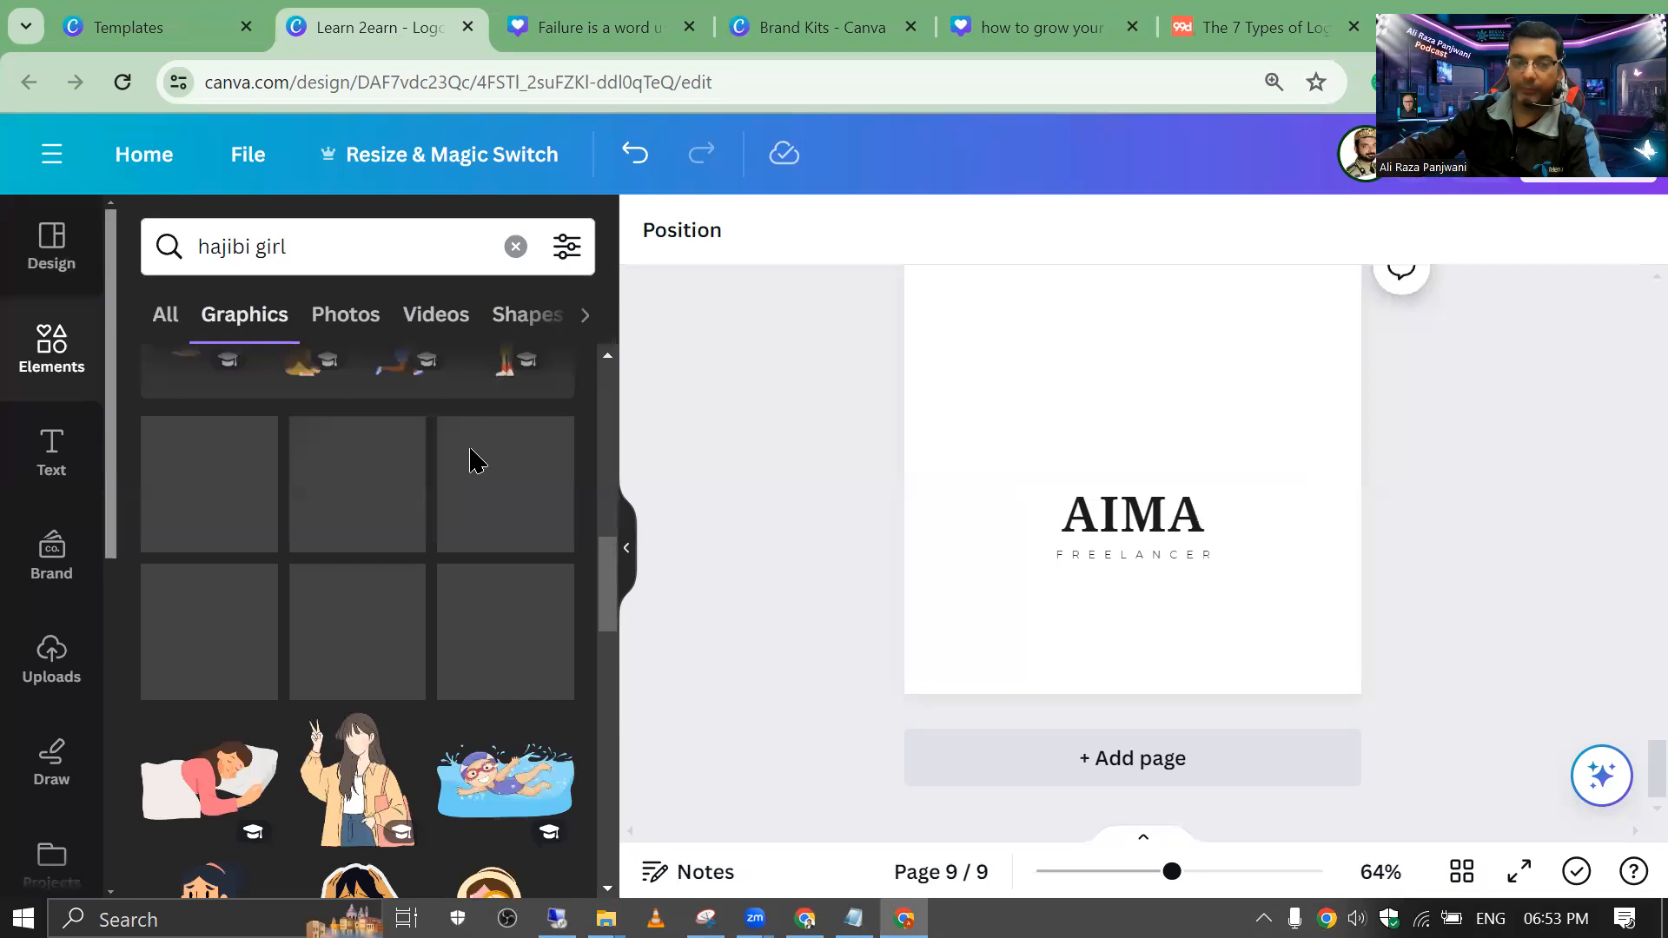
Step: Place a laptop-with-books illustration centred above AIMA, then add a blank tenth page
{"action": "left_click_drag", "start_coordinate": [291, 247], "coordinate": [139, 256]}
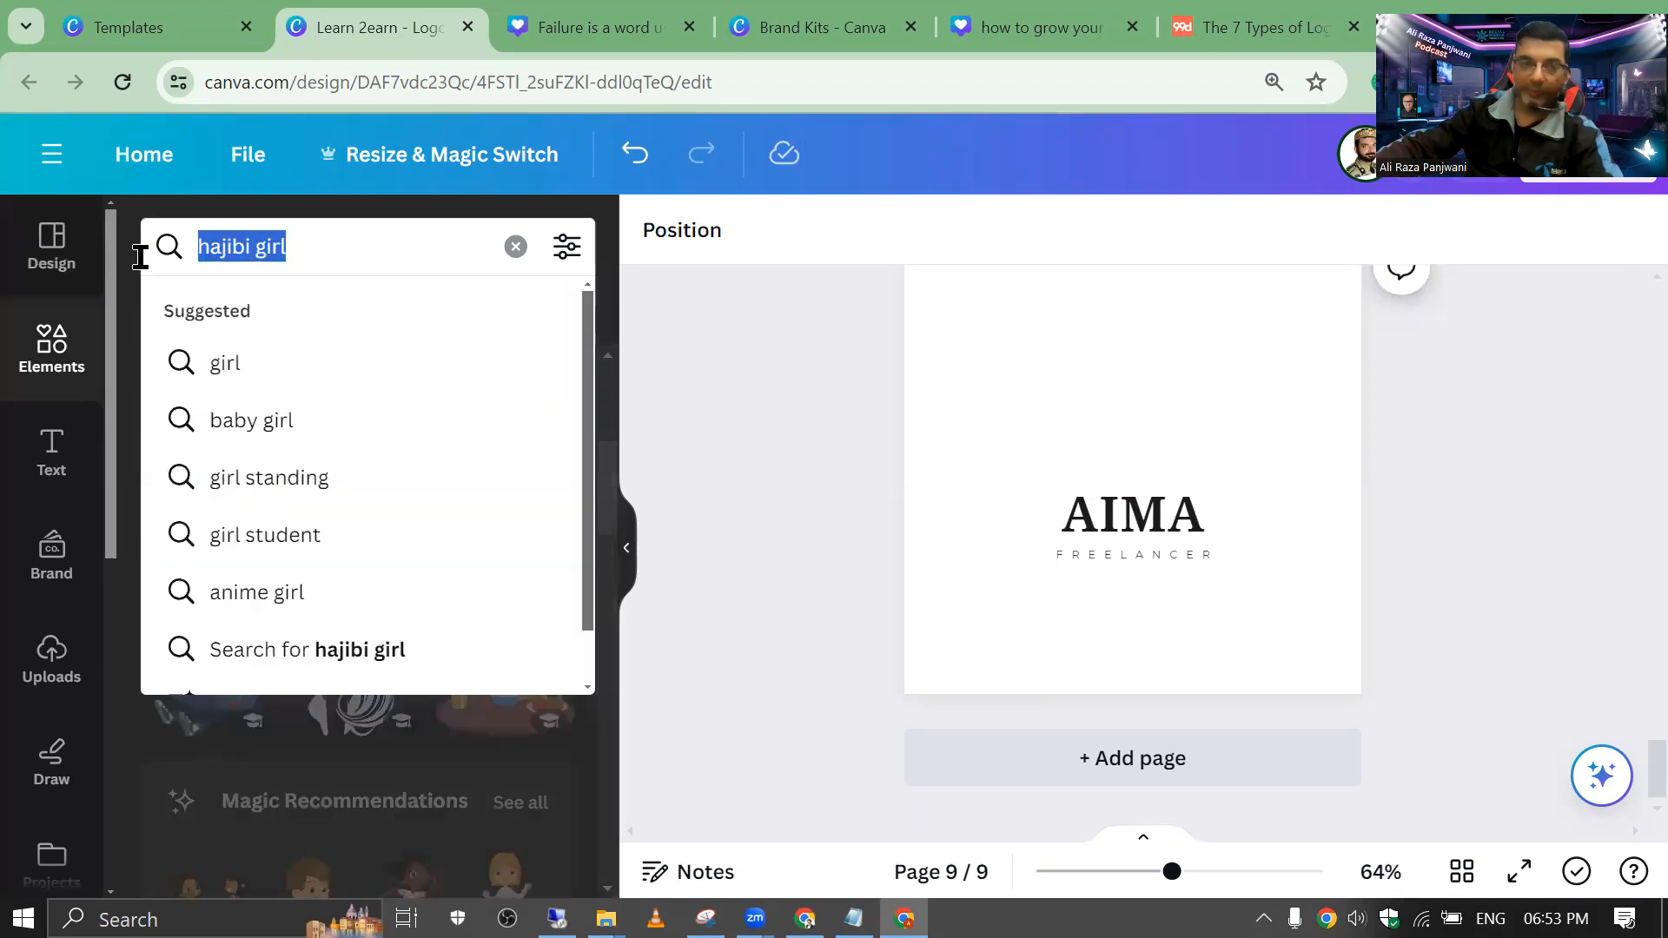
{"action": "type", "text": "laptop"}
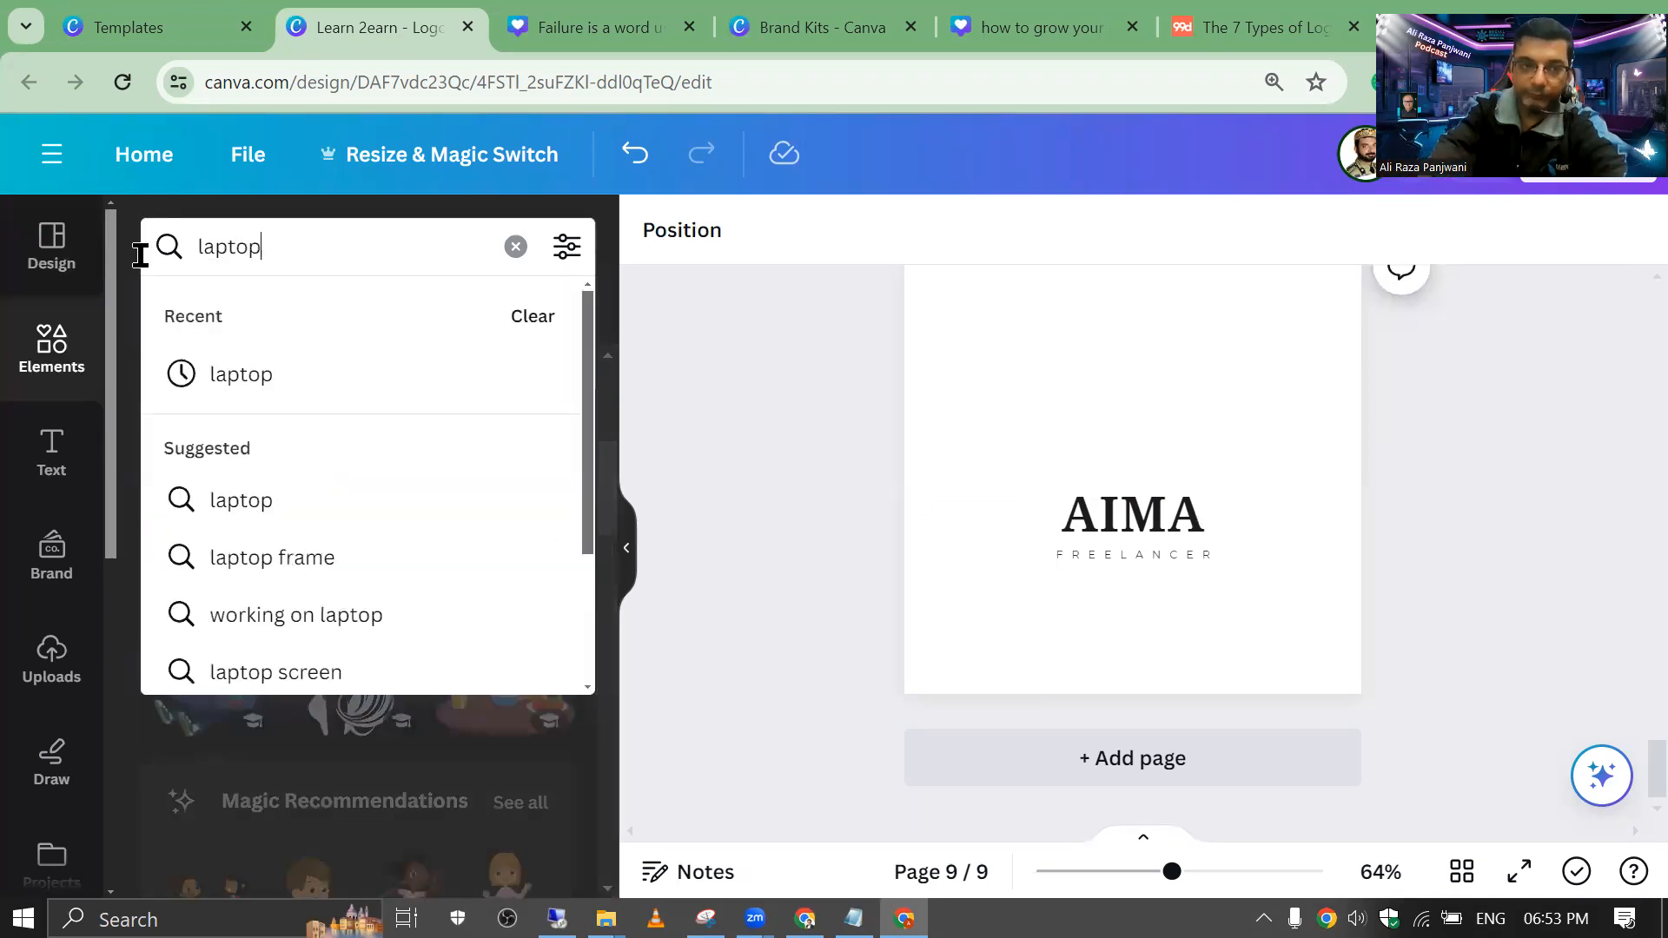
{"action": "key", "text": "Return"}
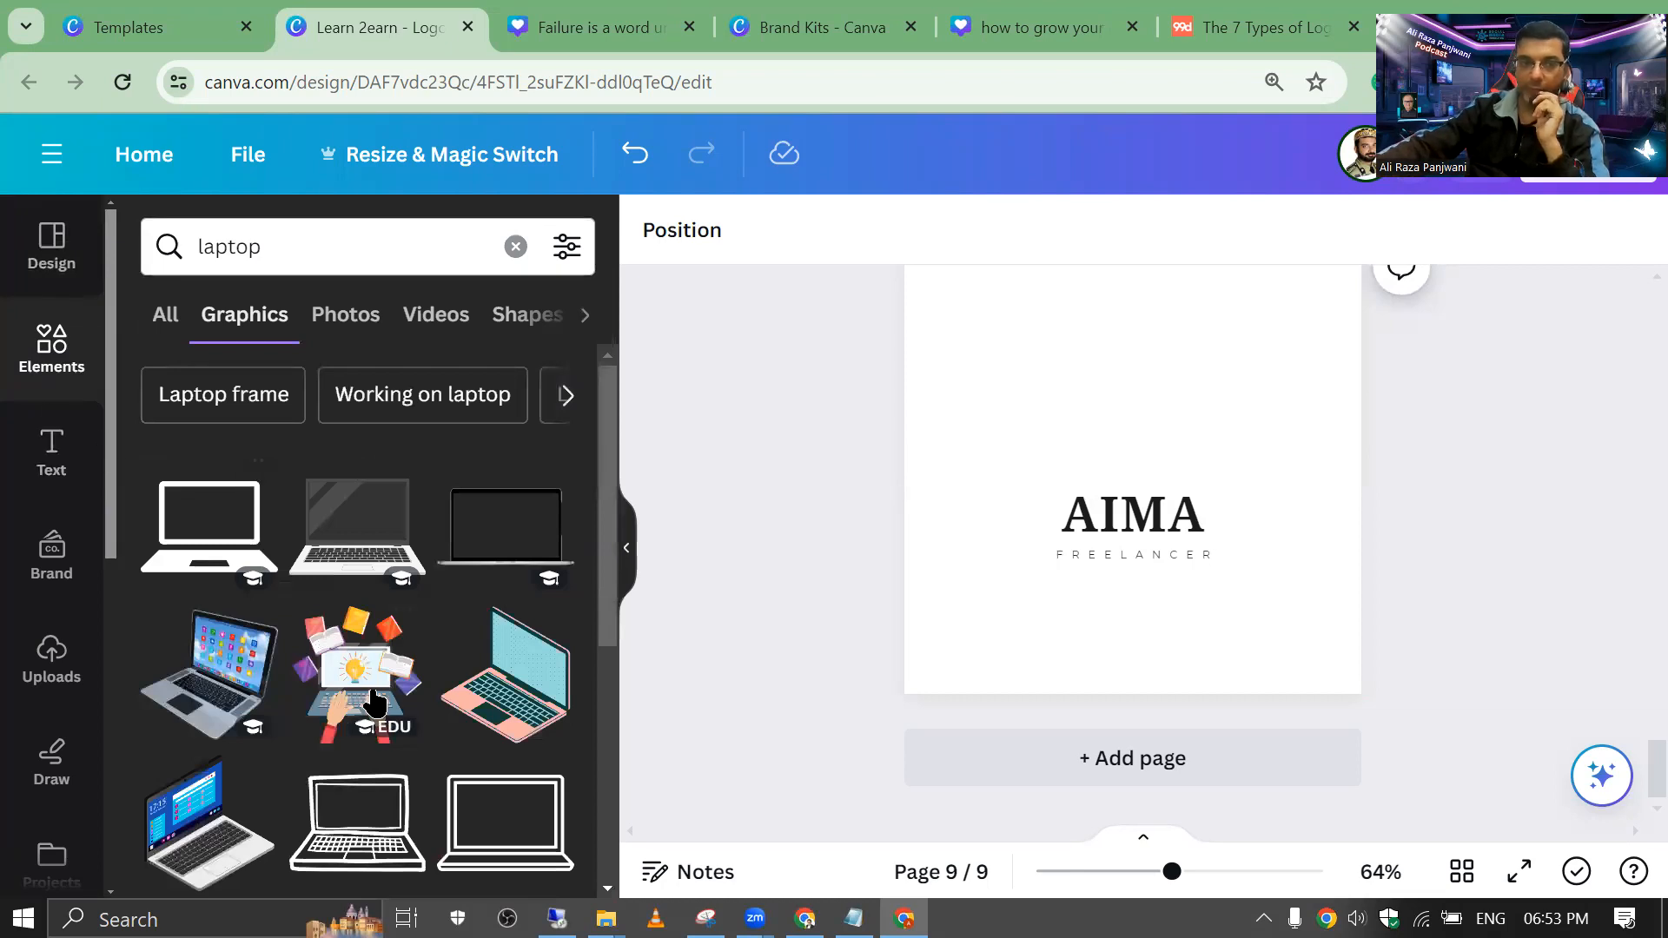
{"action": "left_click", "coordinate": [375, 700]}
{"action": "left_click_drag", "start_coordinate": [1106, 357], "coordinate": [1117, 358]}
{"action": "left_click", "coordinate": [975, 369]}
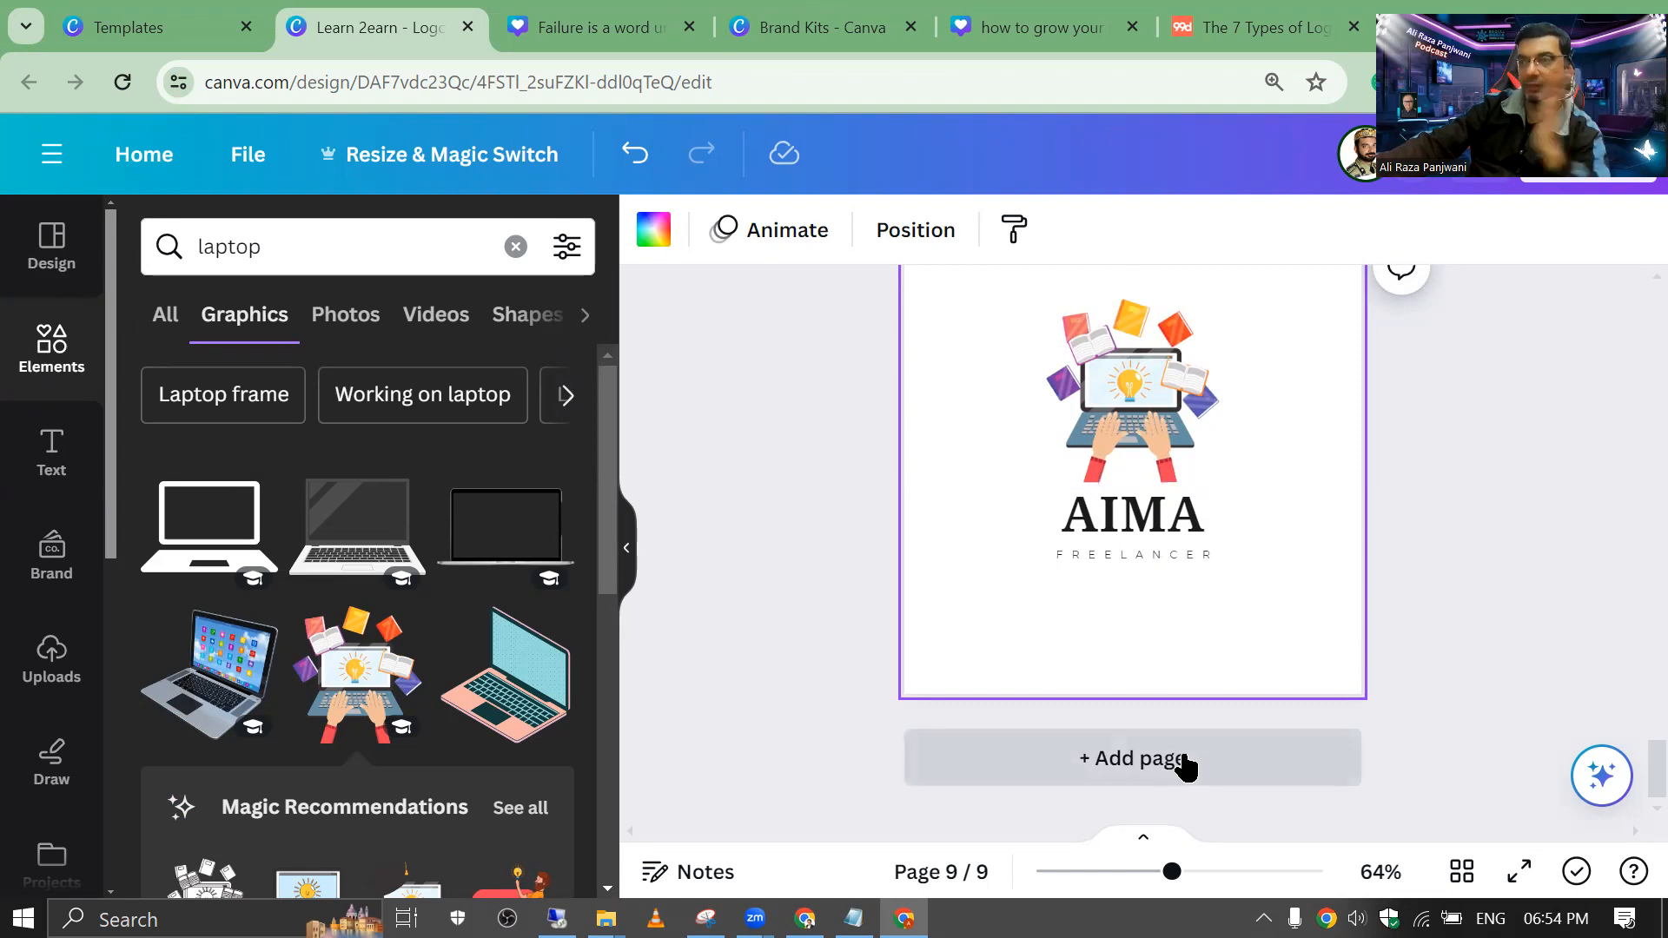
{"action": "left_click", "coordinate": [1107, 768]}
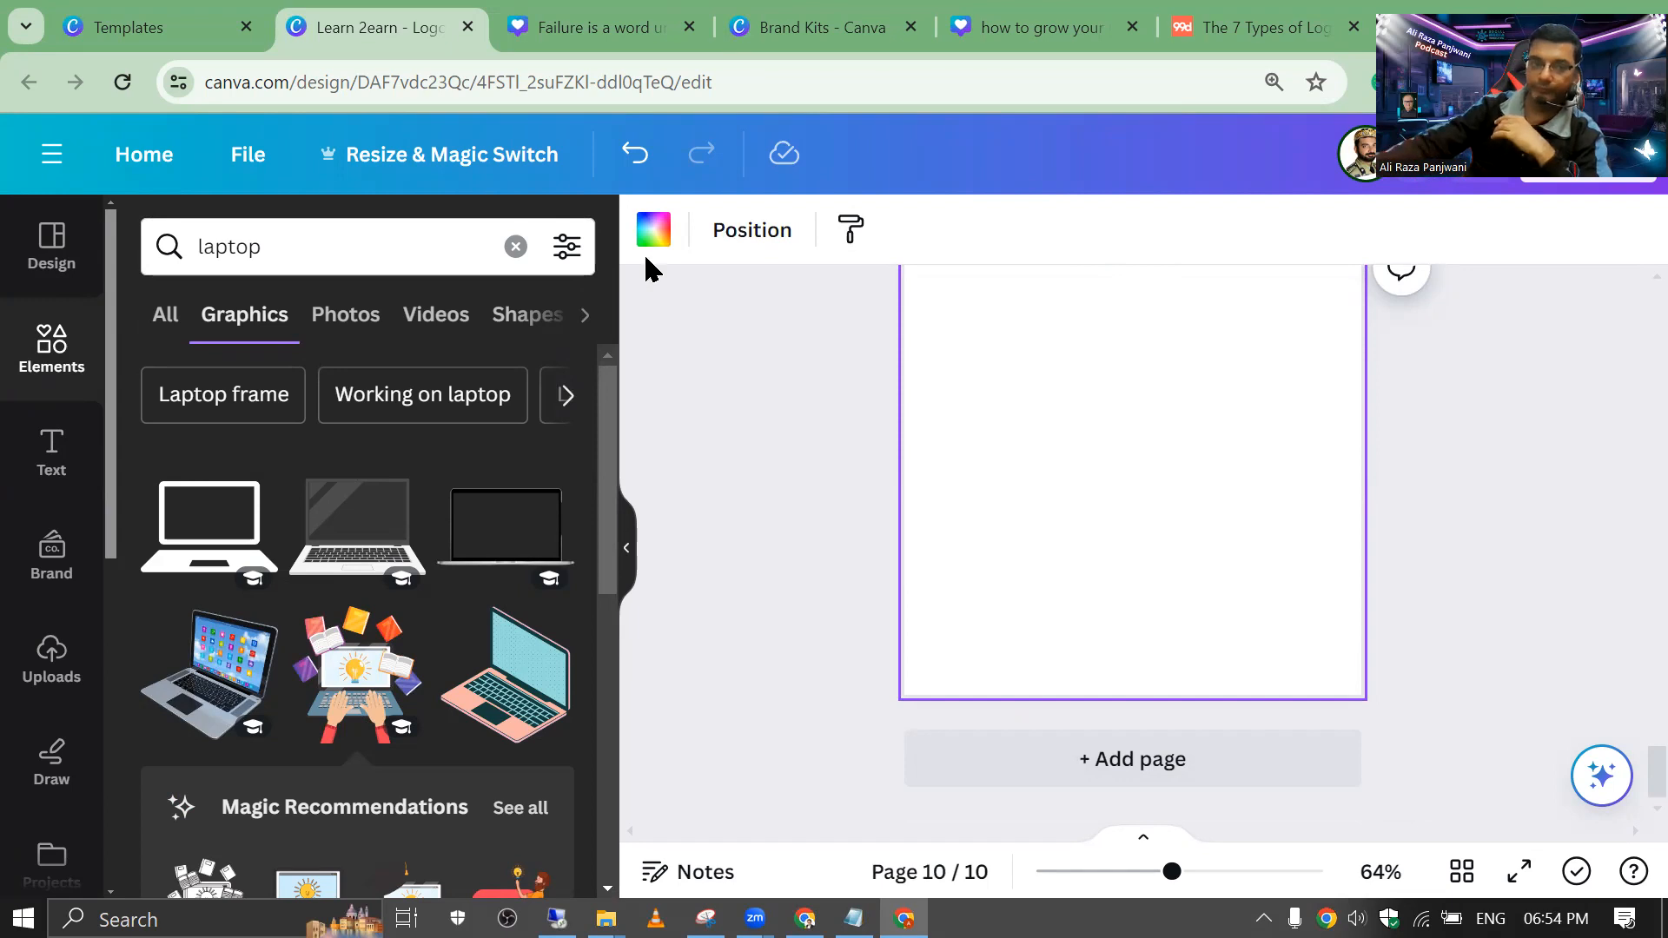
Step: Search Elements for '3d logo' and place a shrunken gradient diamond near the page top
{"action": "left_click", "coordinate": [186, 250]}
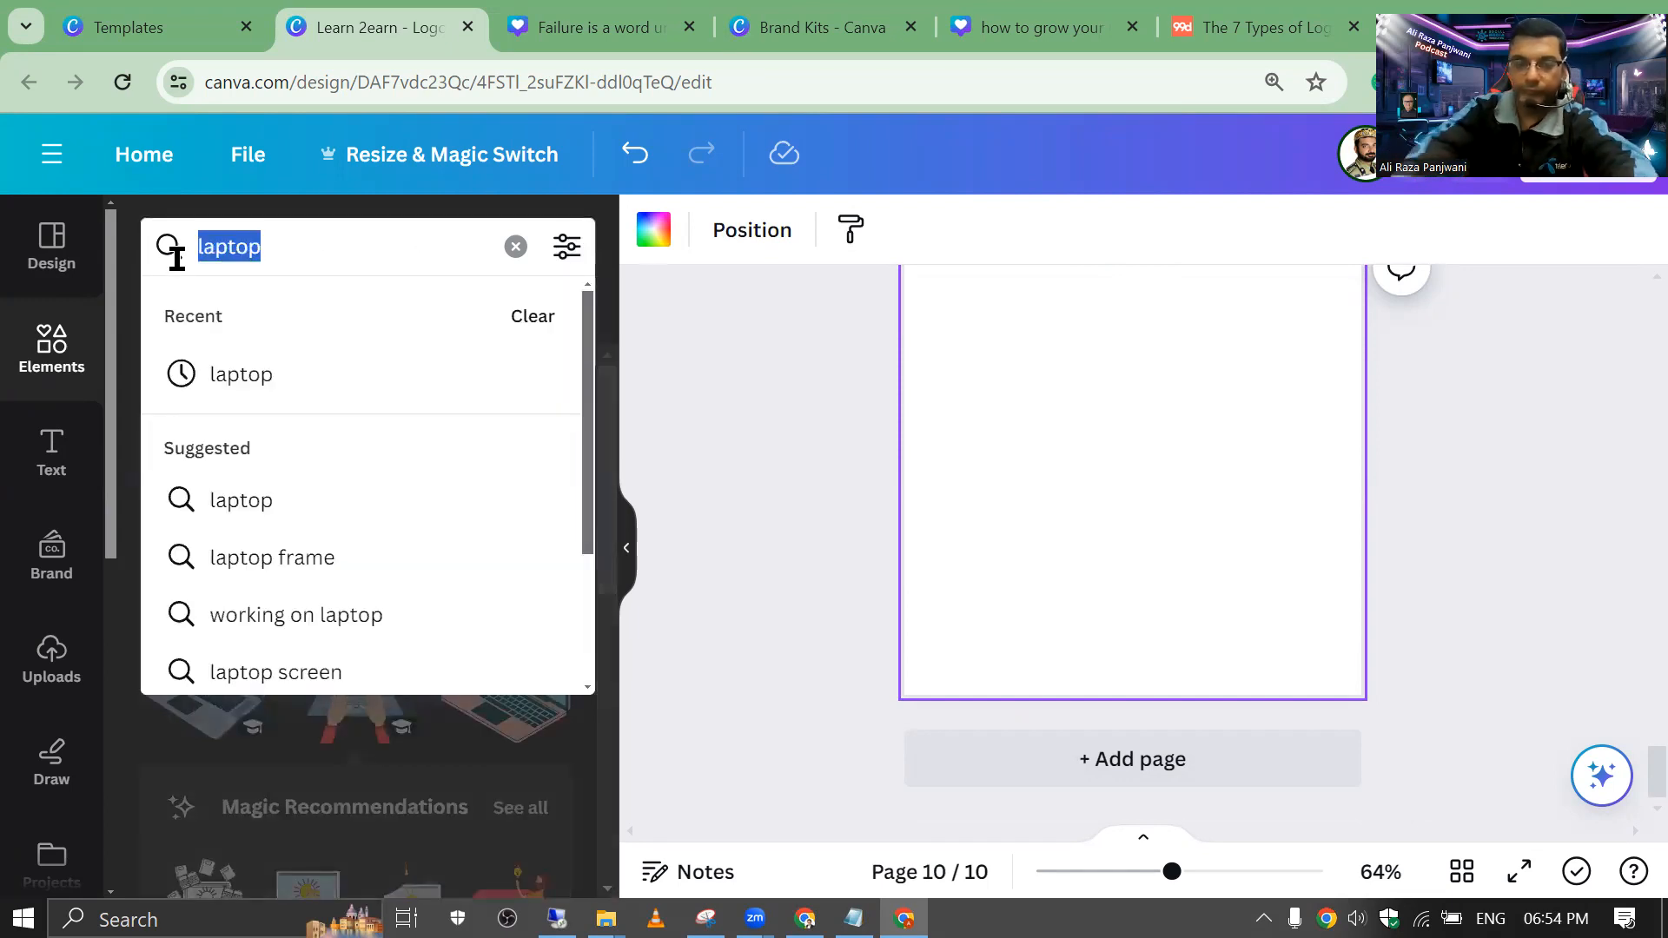
{"action": "type", "text": "ed"}
{"action": "key", "text": "BackSpace"}
{"action": "key", "text": "BackSpace"}
{"action": "type", "text": "3d logo"}
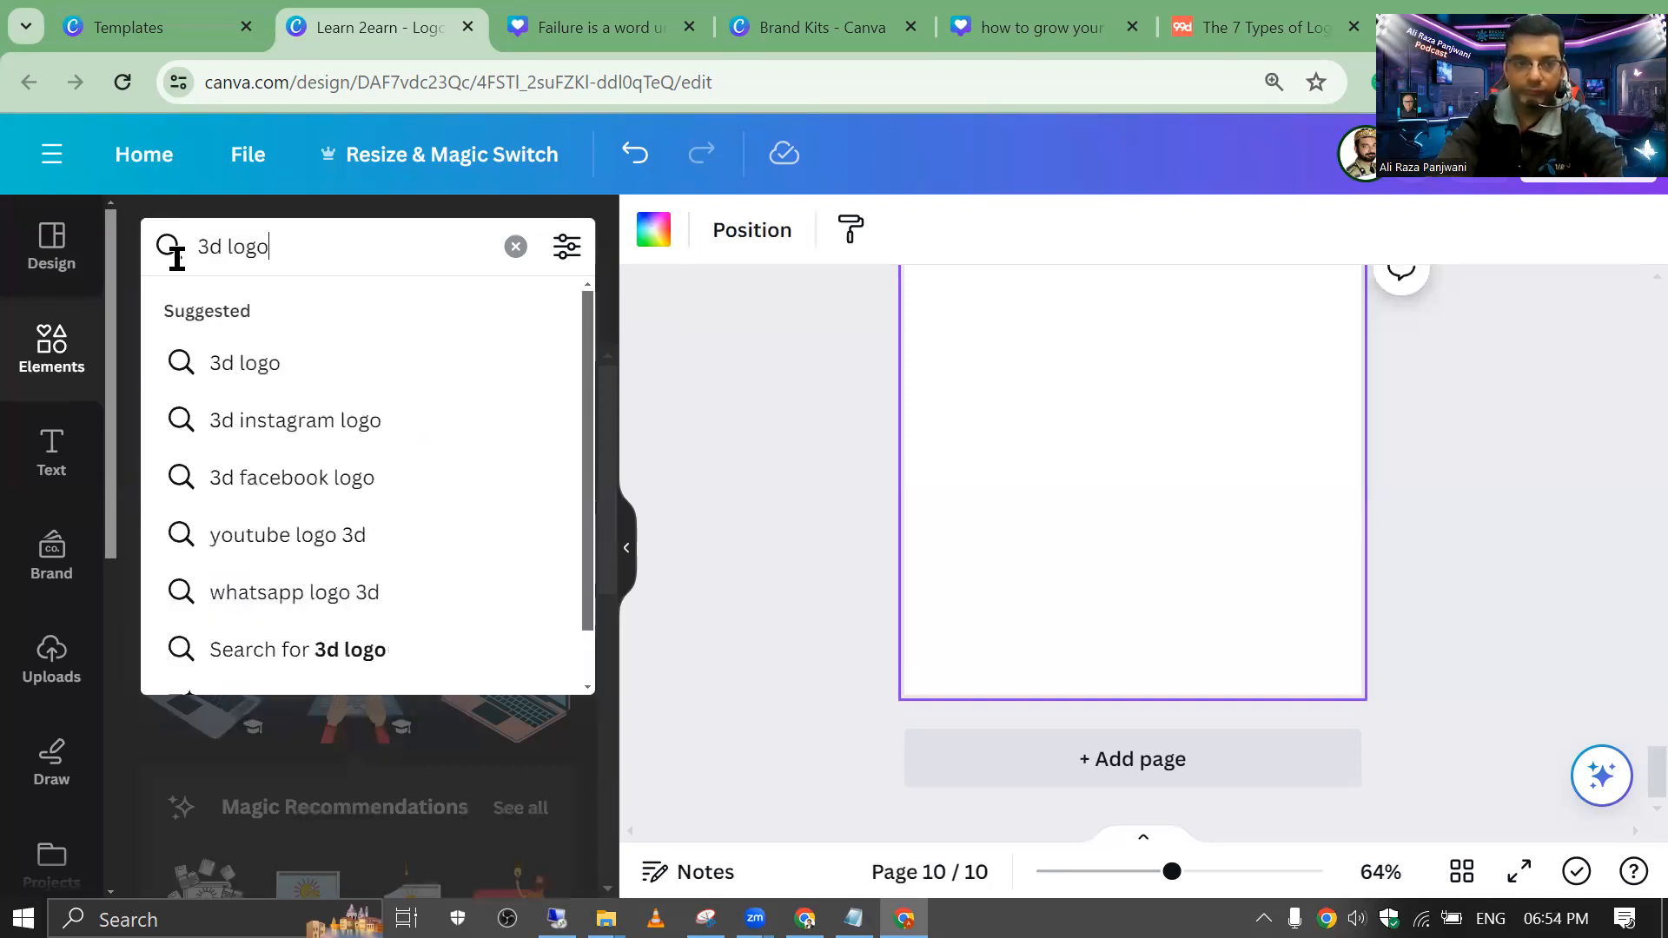
{"action": "key", "text": "Return"}
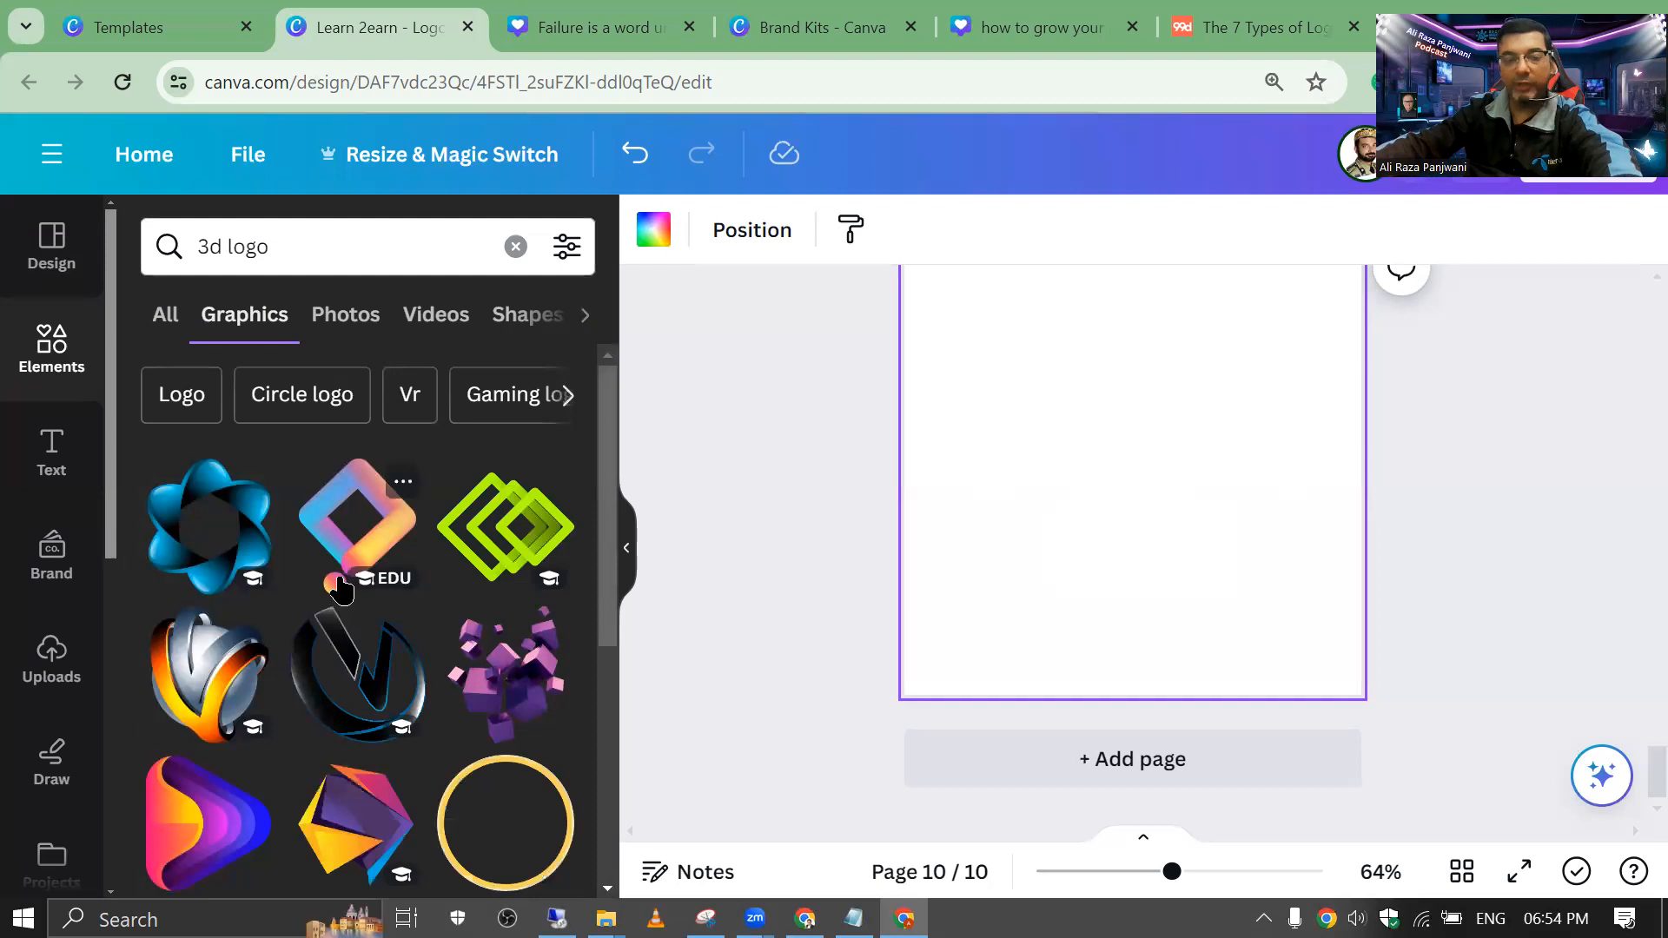
{"action": "left_click", "coordinate": [361, 552]}
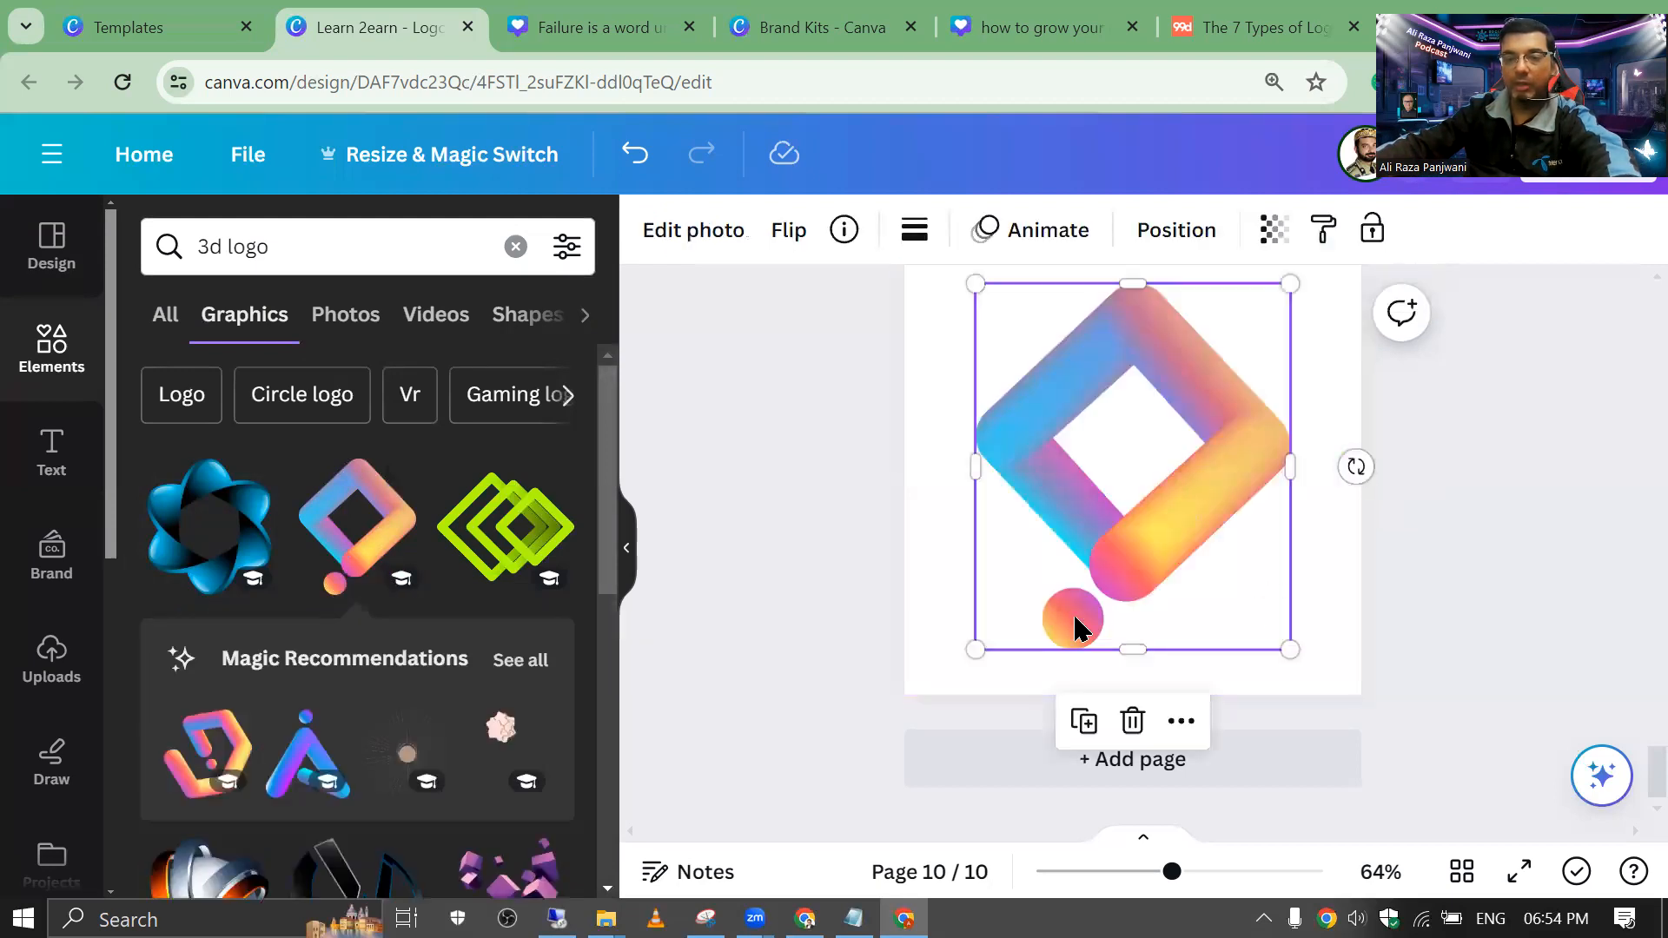
{"action": "left_click_drag", "start_coordinate": [976, 647], "coordinate": [1123, 417]}
{"action": "left_click_drag", "start_coordinate": [1207, 347], "coordinate": [1118, 372]}
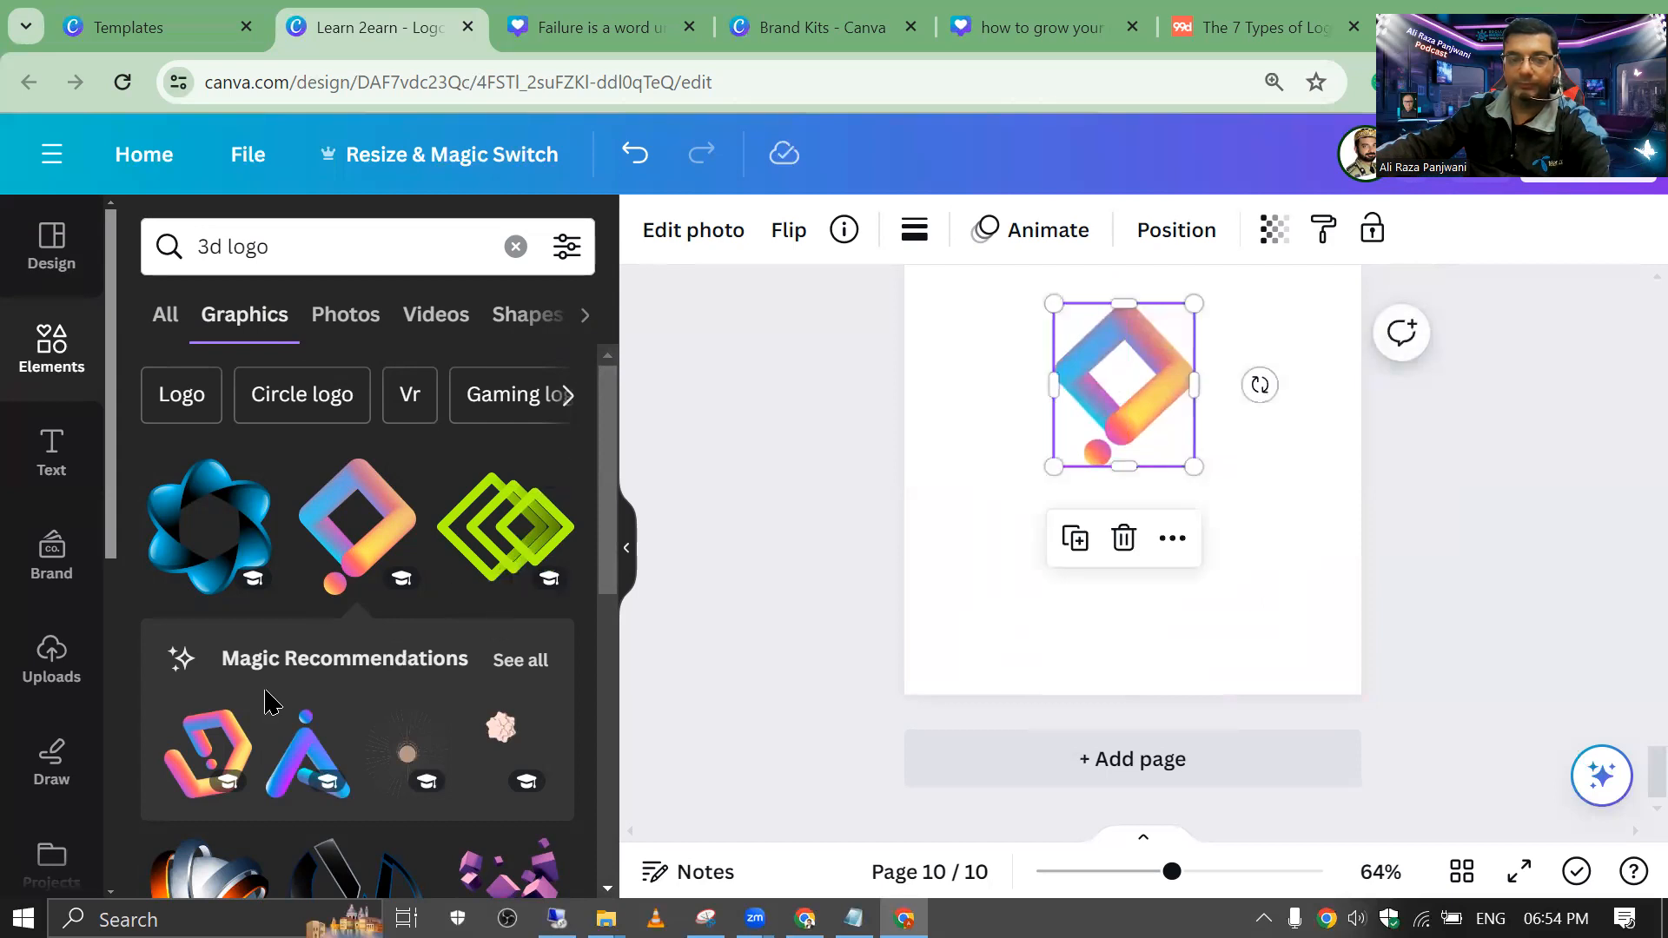
Step: Add the gradient A logo, shrink it, and centre it under the diamond
{"action": "left_click", "coordinate": [306, 751]}
{"action": "left_click", "coordinate": [1045, 502]}
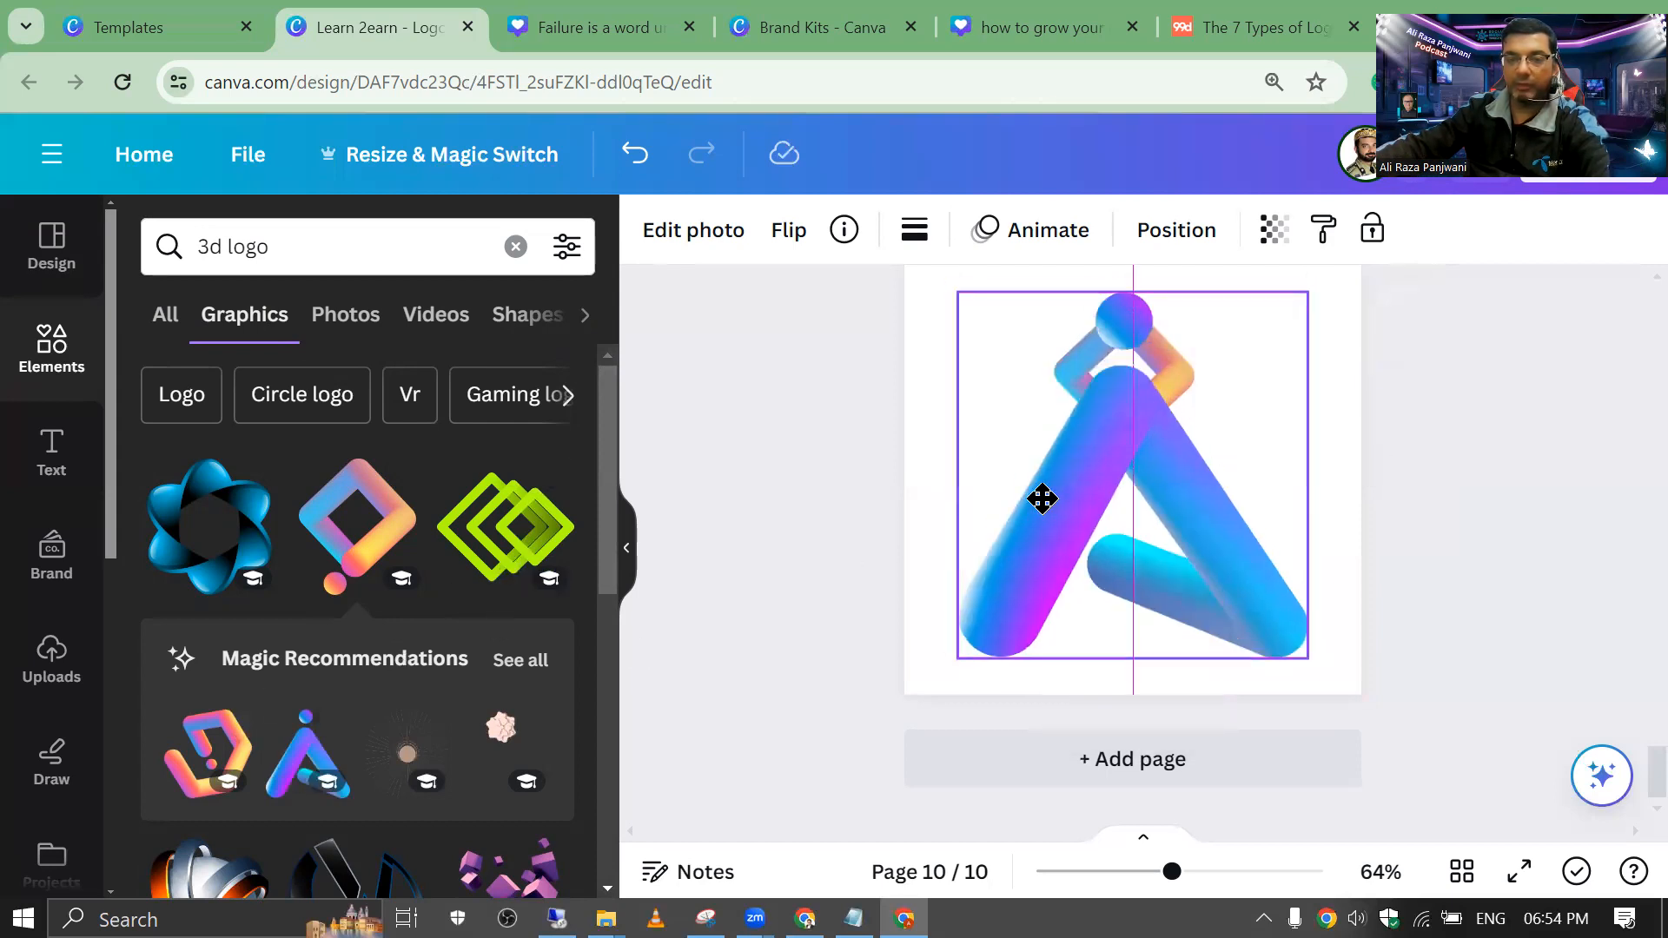
{"action": "left_click_drag", "start_coordinate": [960, 287], "coordinate": [1104, 486]}
{"action": "left_click_drag", "start_coordinate": [1162, 585], "coordinate": [1069, 556]}
{"action": "left_click_drag", "start_coordinate": [1097, 573], "coordinate": [1078, 572]}
{"action": "left_click", "coordinate": [944, 468]}
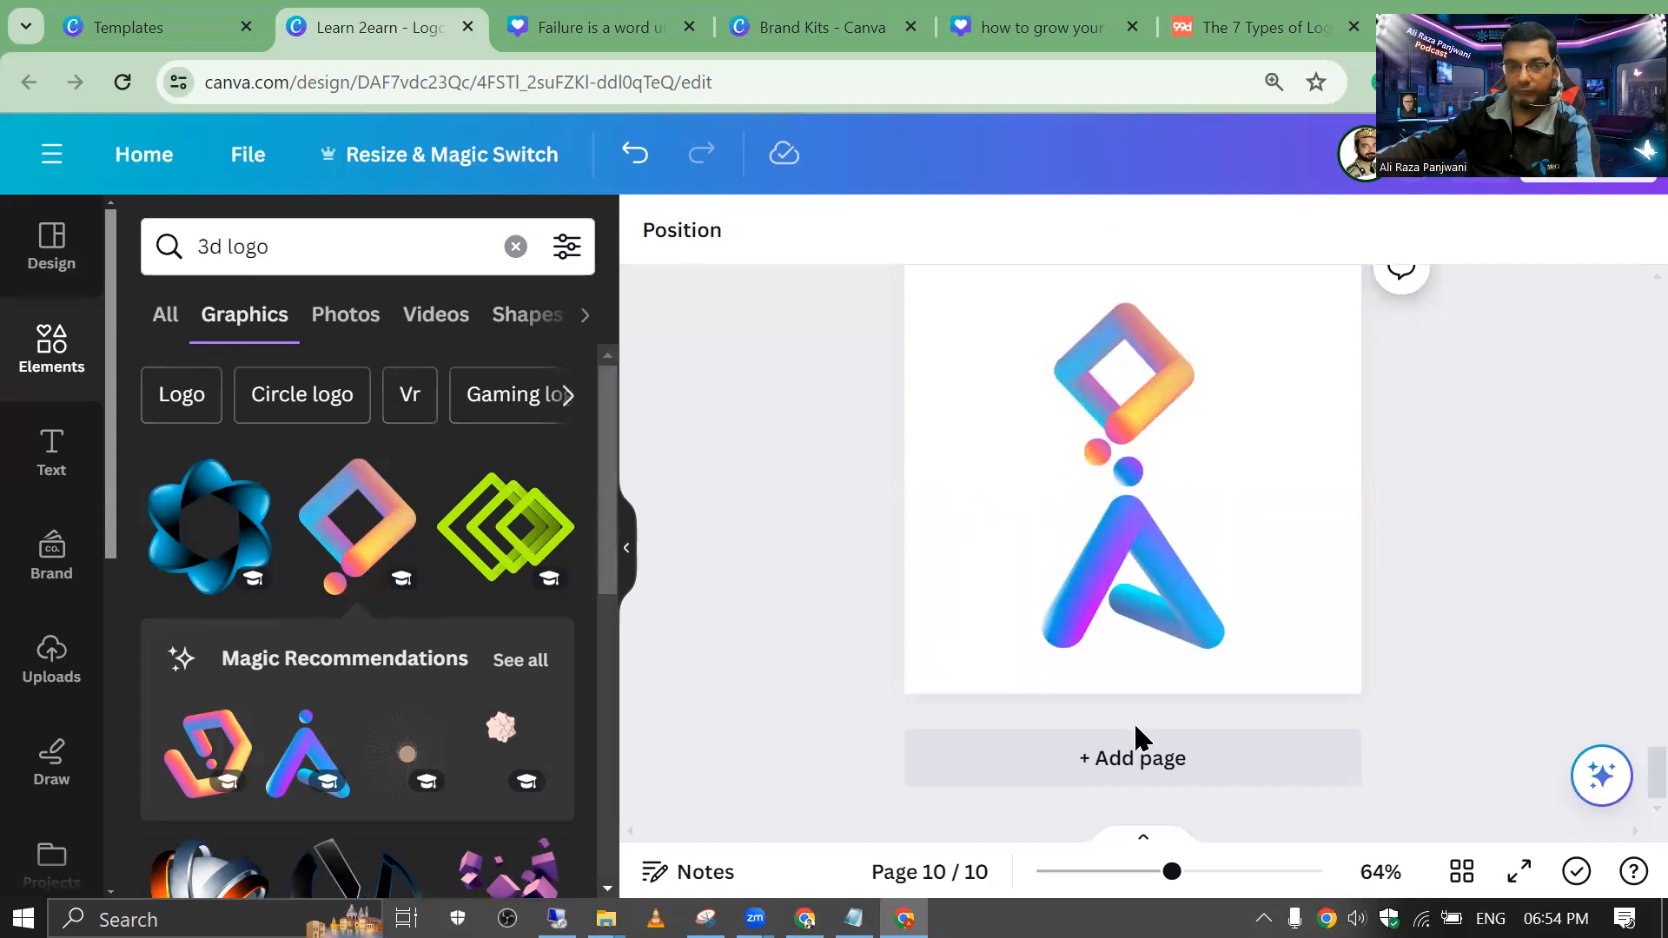
Step: On a new page, add the 3D headset businessman graphic, shrunk and centred near the top
{"action": "left_click", "coordinate": [1028, 749]}
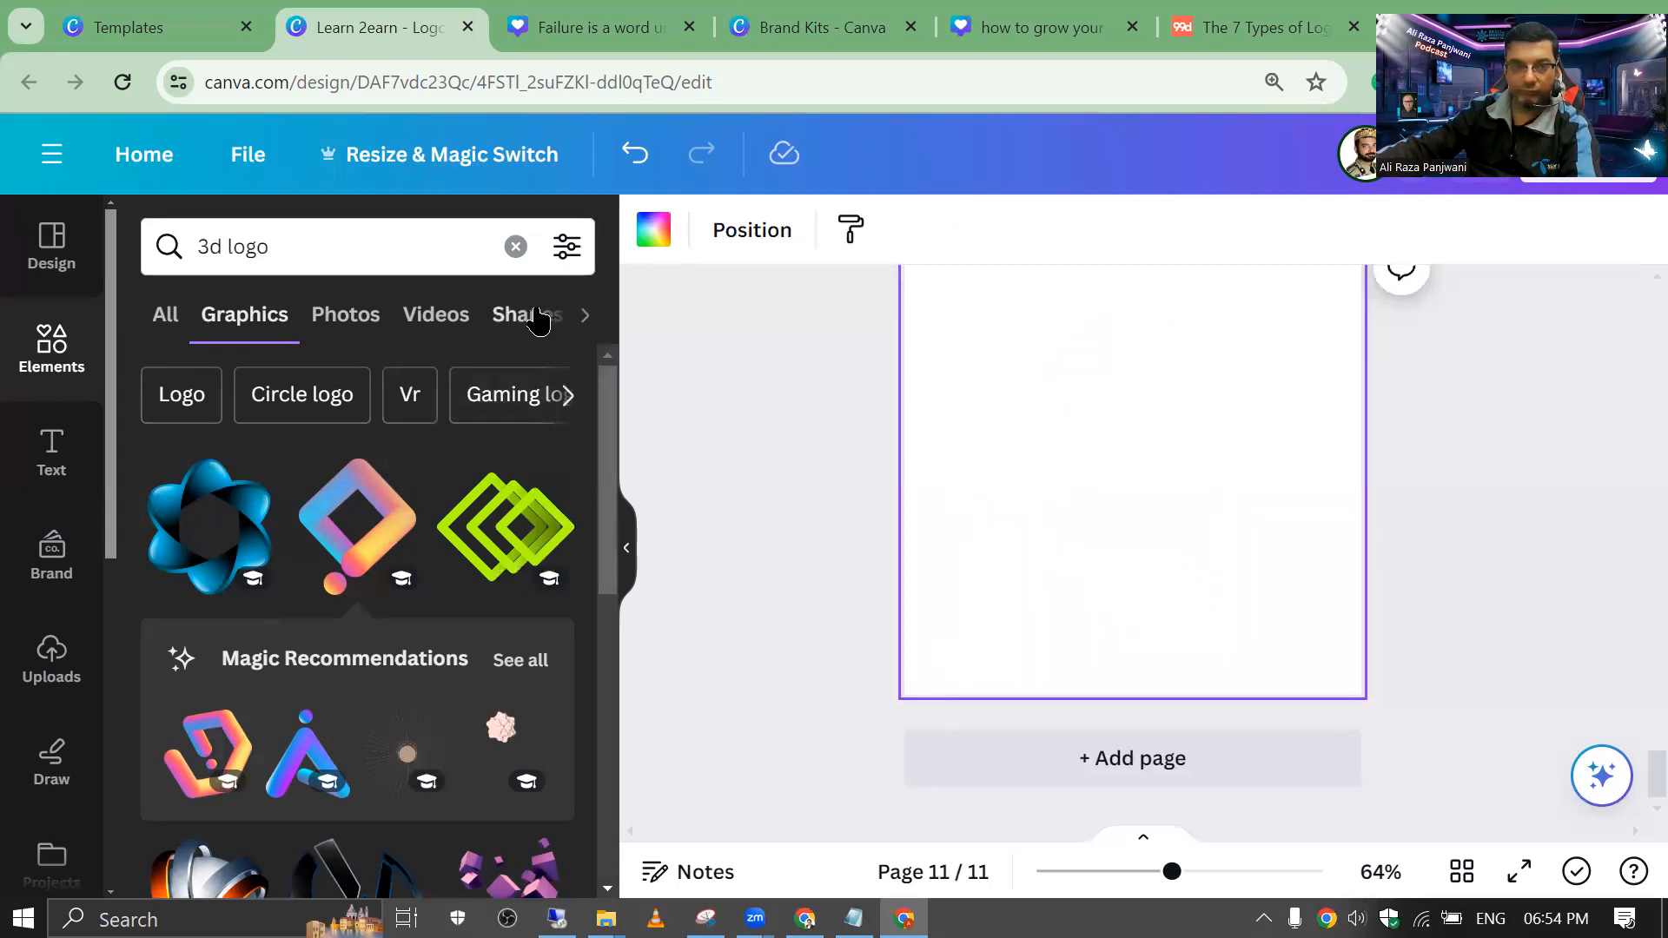
{"action": "scroll", "coordinate": [482, 400], "scroll_direction": "down", "scroll_amount": 4}
{"action": "scroll", "coordinate": [486, 486], "scroll_direction": "up", "scroll_amount": 4}
{"action": "scroll", "coordinate": [489, 498], "scroll_direction": "down", "scroll_amount": 8}
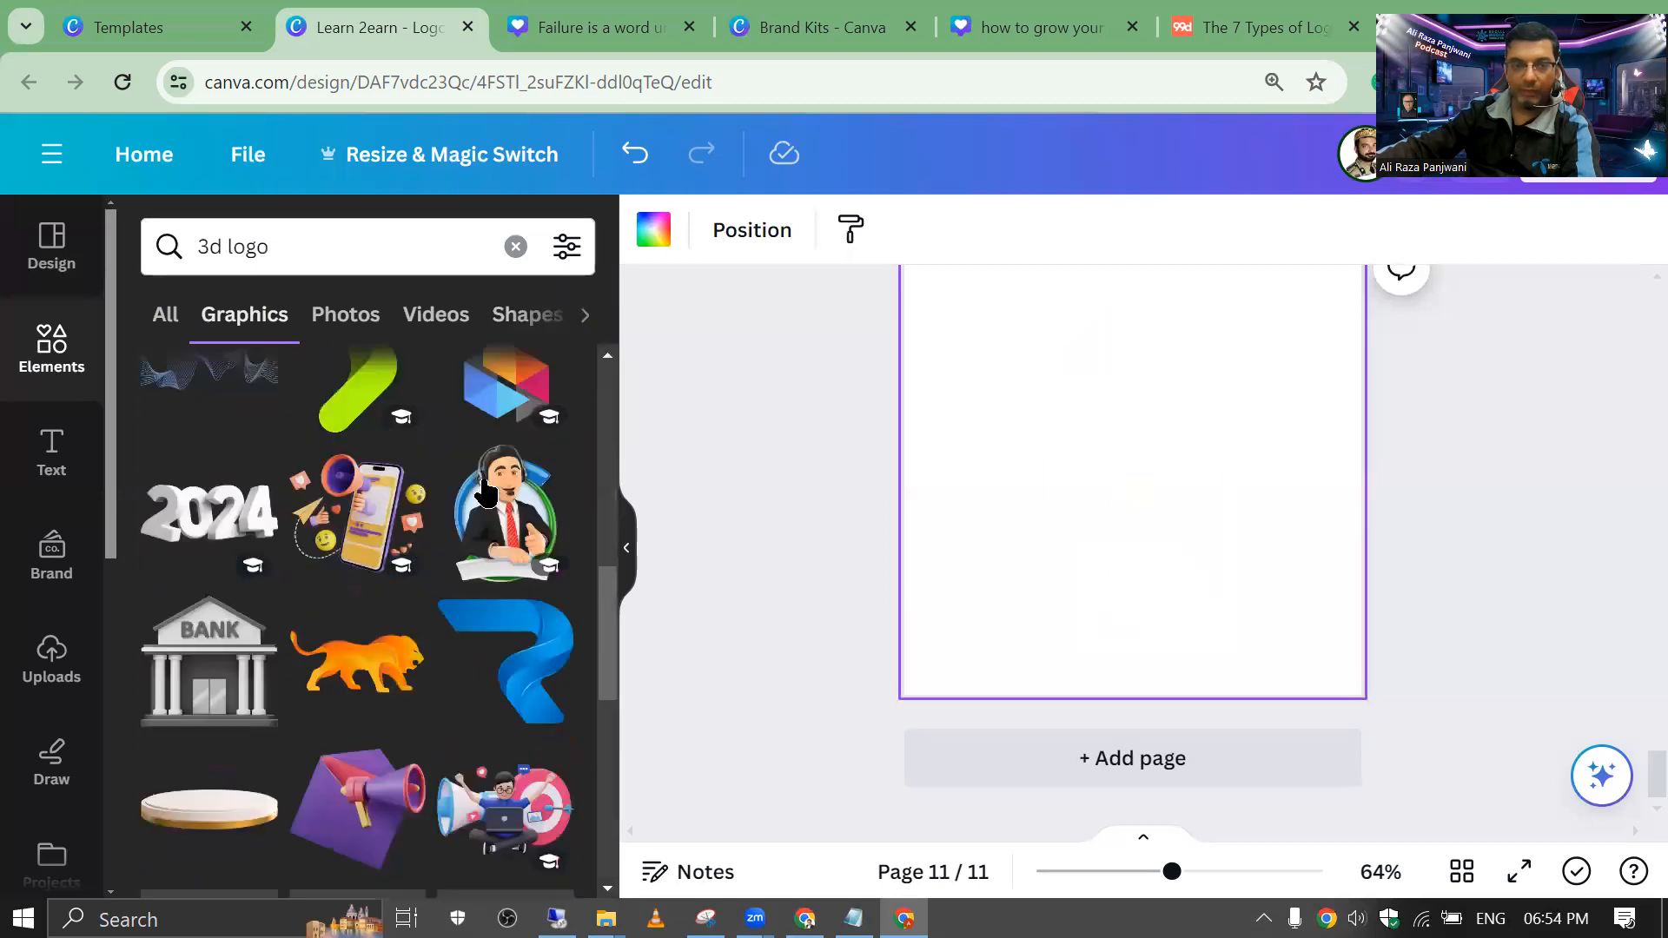
{"action": "scroll", "coordinate": [496, 556], "scroll_direction": "up", "scroll_amount": 4}
{"action": "left_click", "coordinate": [493, 748]}
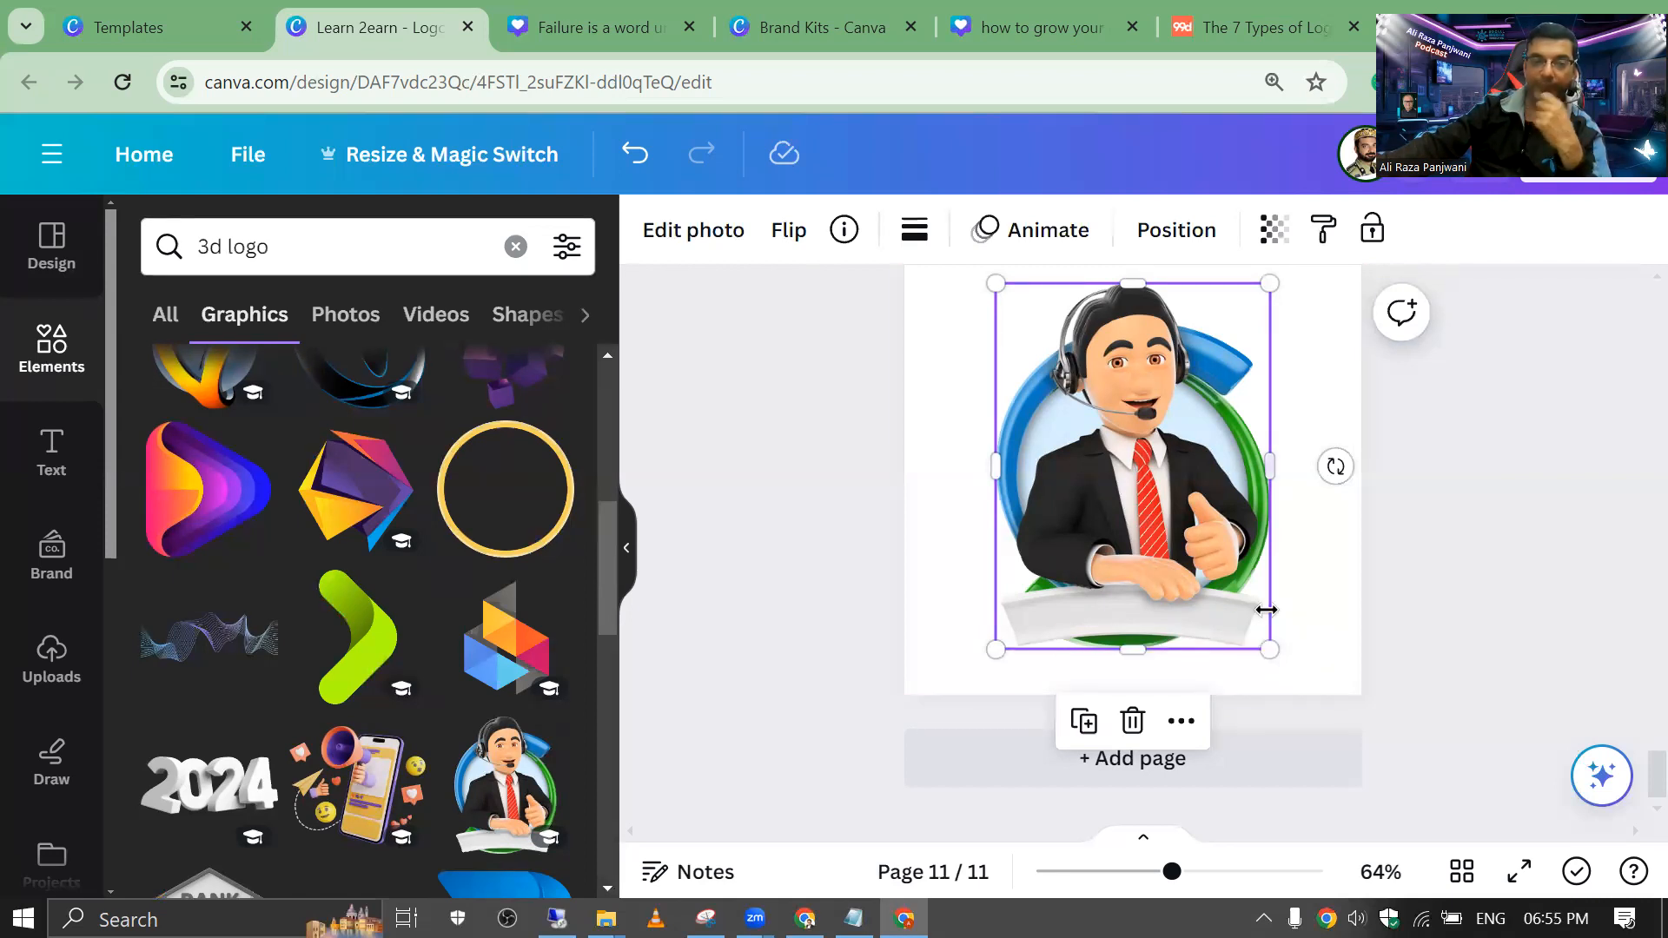
{"action": "left_click_drag", "start_coordinate": [1270, 644], "coordinate": [1203, 466]}
{"action": "left_click_drag", "start_coordinate": [1075, 432], "coordinate": [1129, 445]}
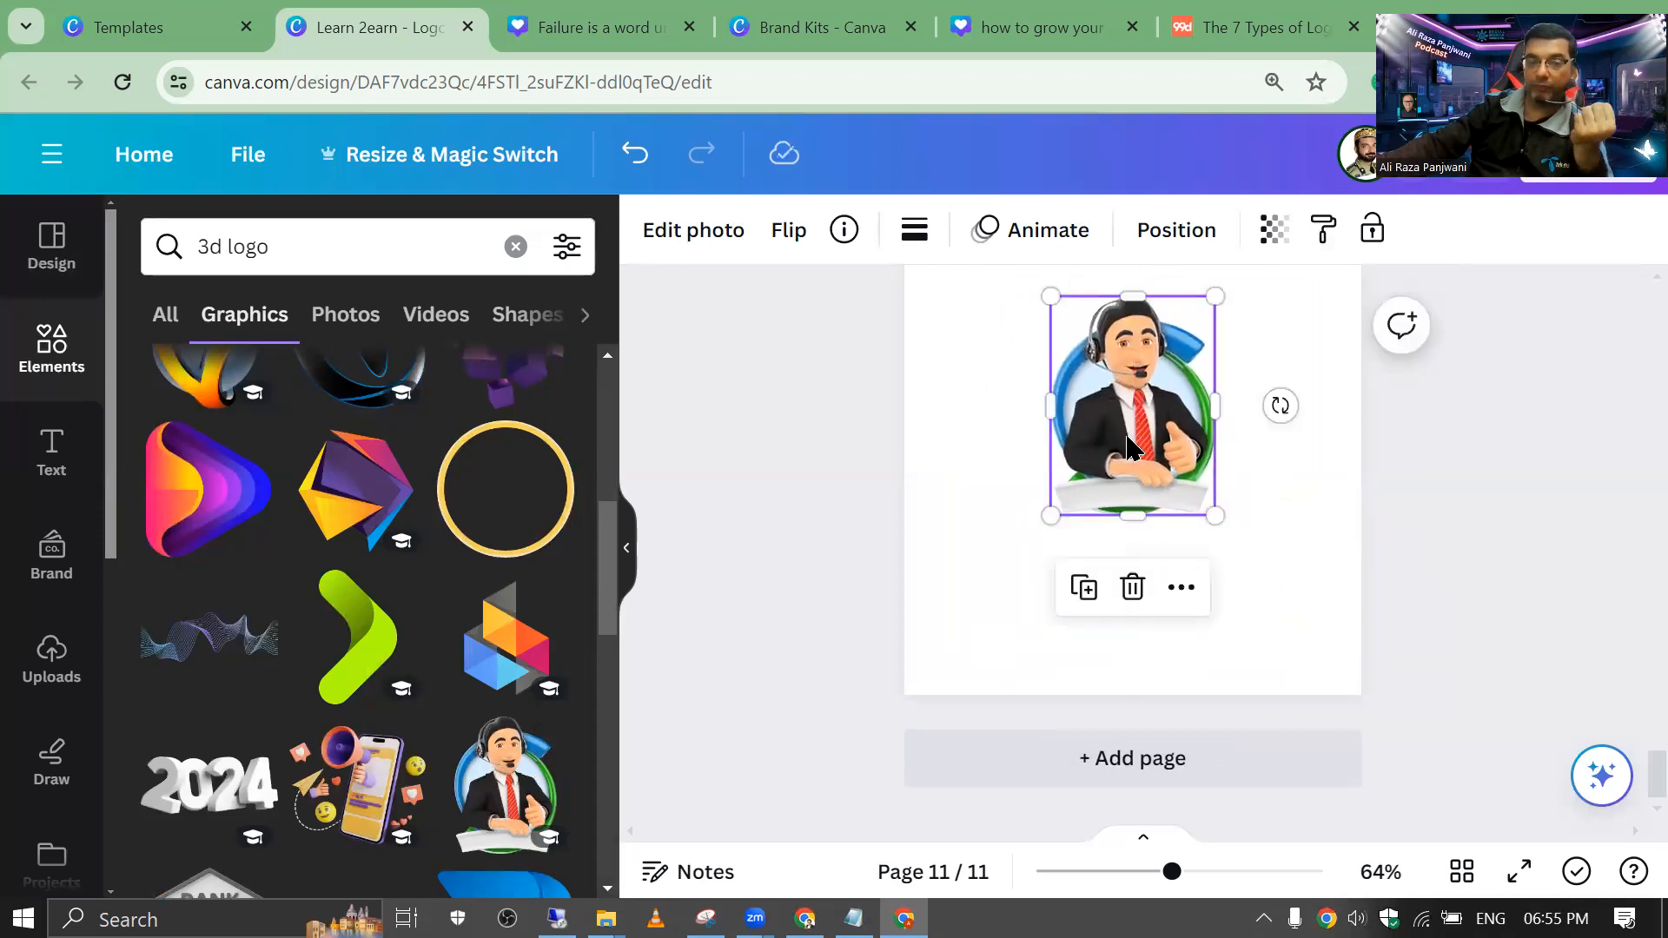
{"action": "left_click", "coordinate": [921, 548]}
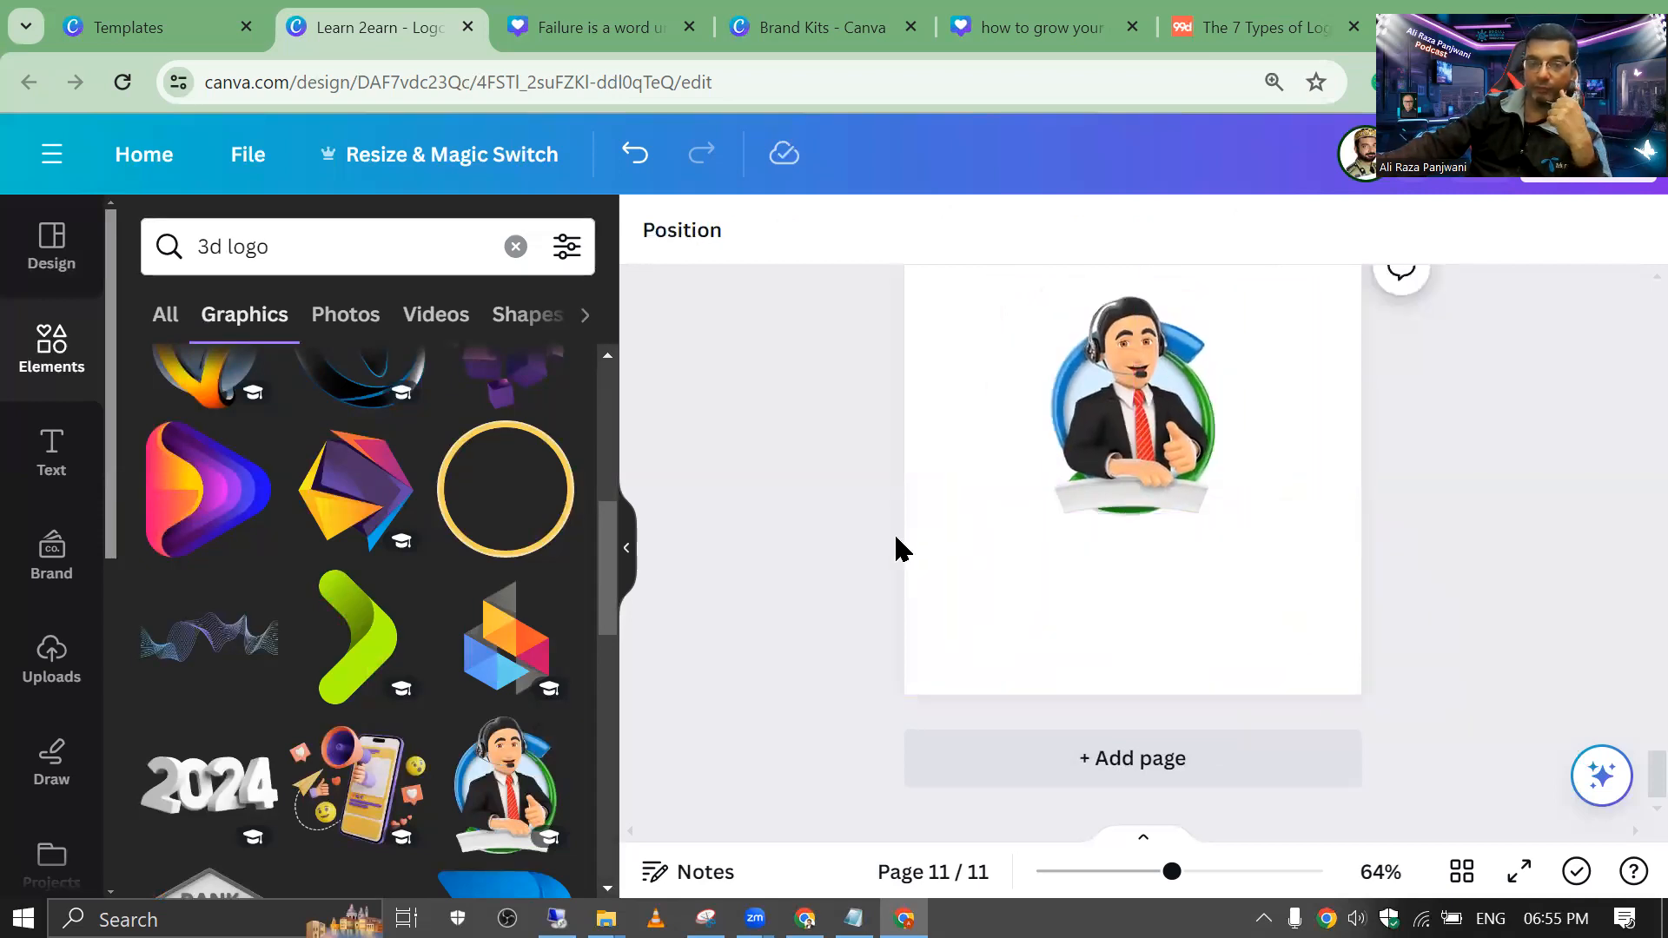
Step: Place a shrunken megaphone-and-phone graphic below the businessman, then add another blank page
{"action": "left_click", "coordinate": [356, 782]}
{"action": "left_click_drag", "start_coordinate": [948, 308], "coordinate": [1155, 477]}
{"action": "left_click_drag", "start_coordinate": [1229, 556], "coordinate": [1084, 600]}
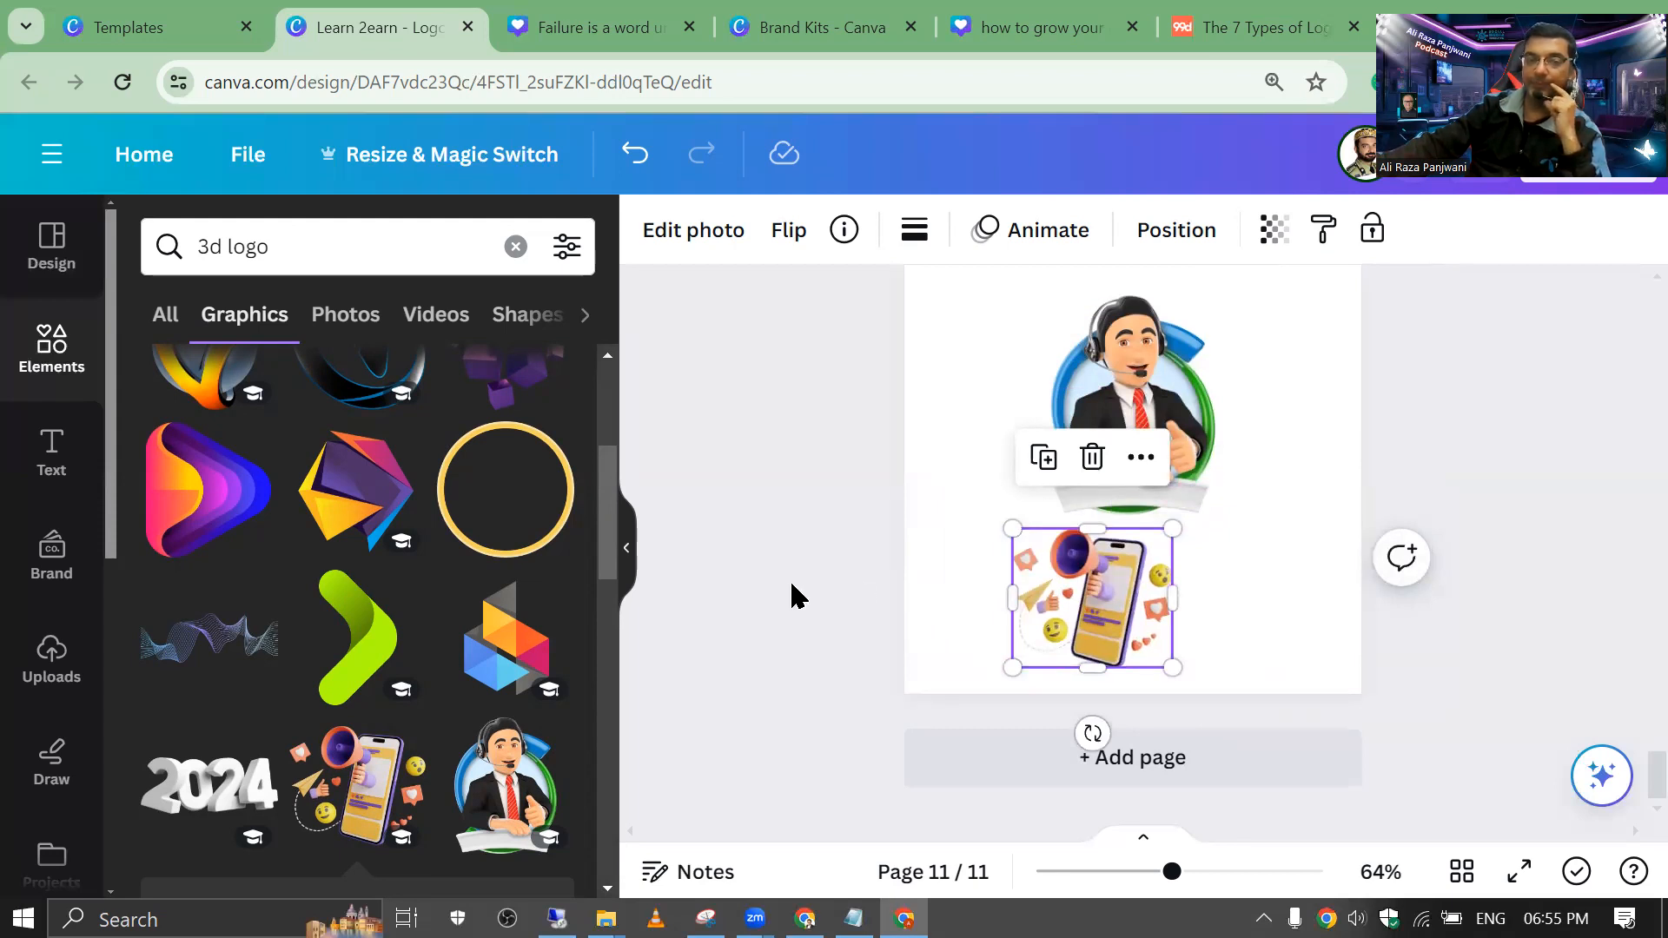
{"action": "left_click", "coordinate": [976, 612]}
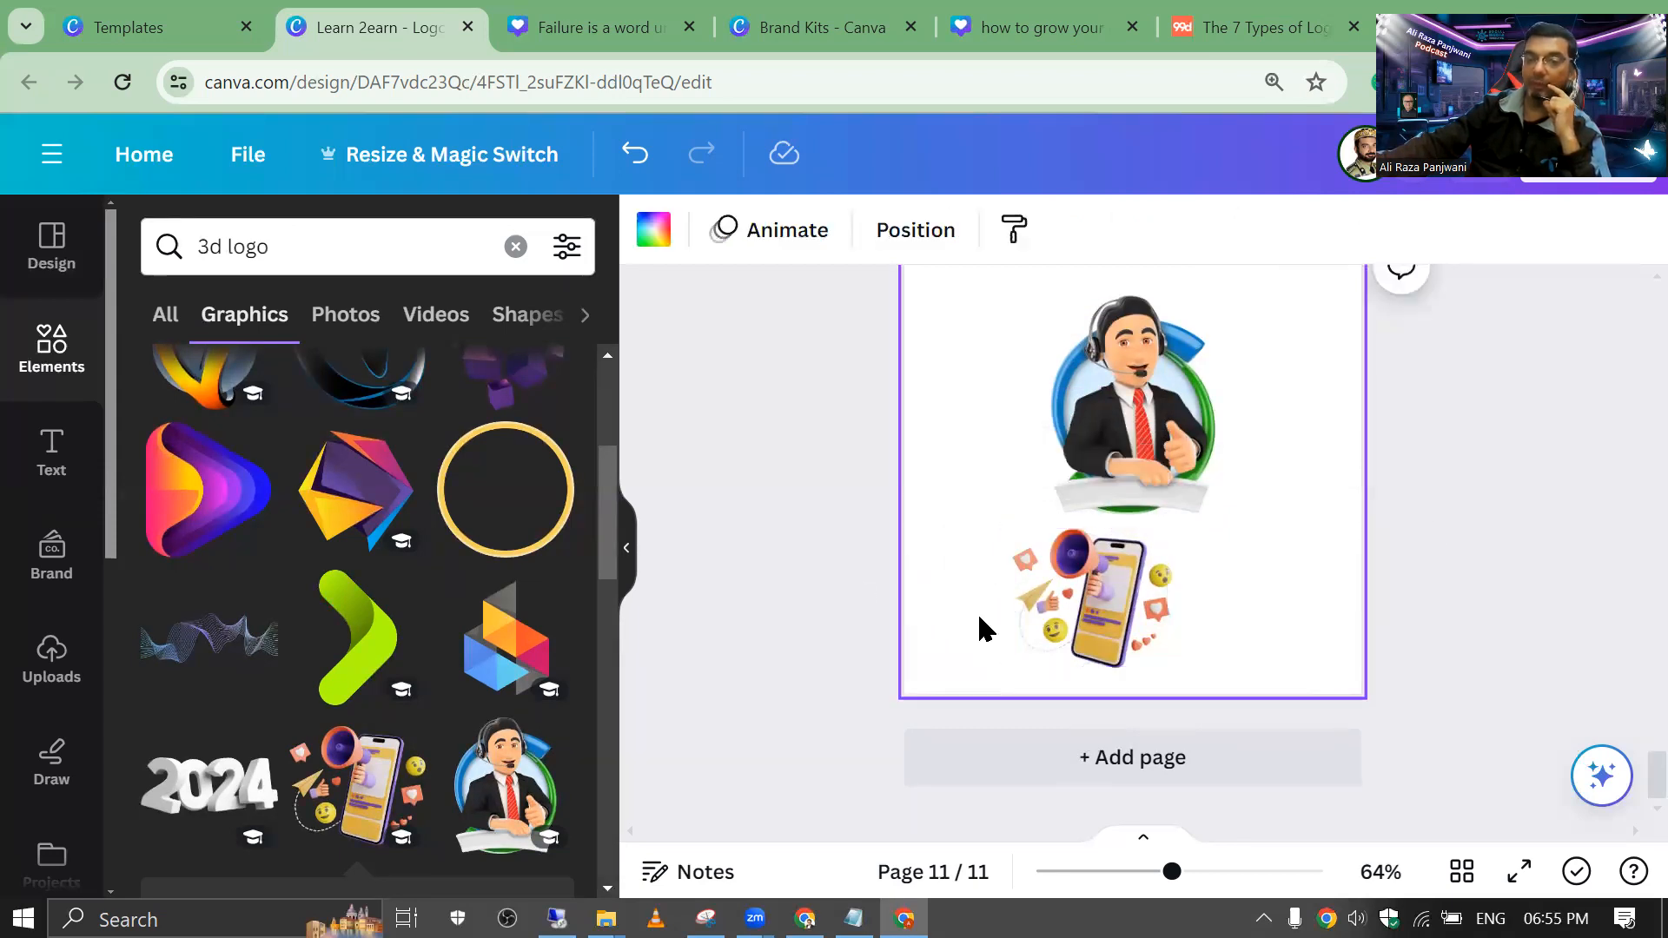
{"action": "left_click", "coordinate": [1039, 761]}
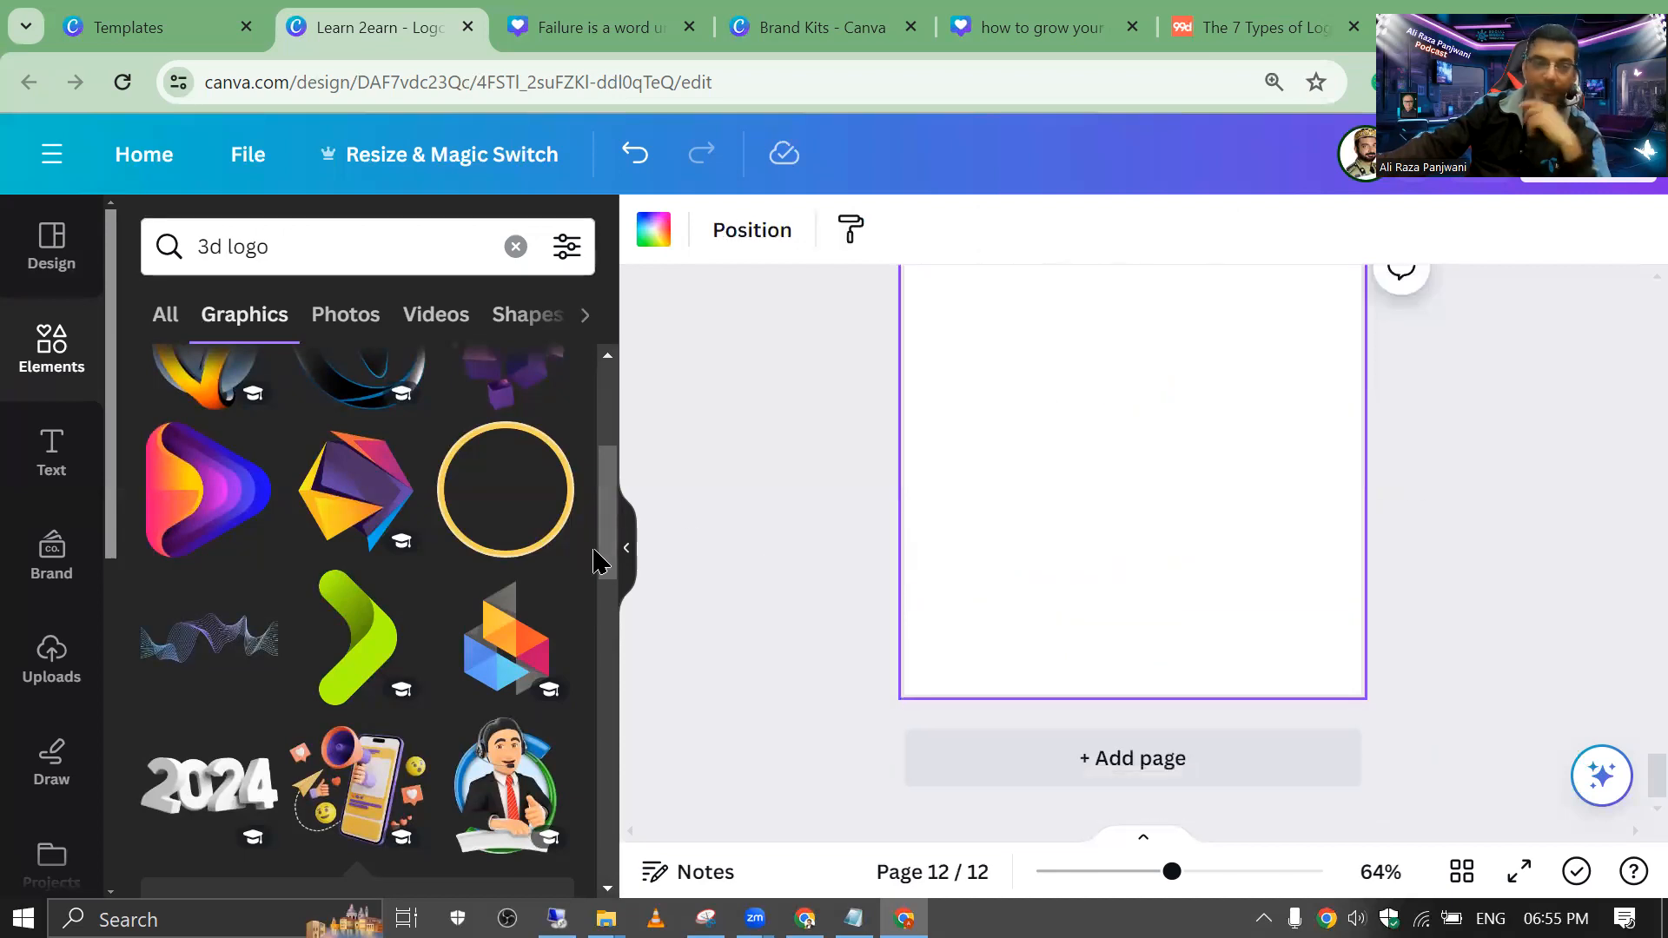
Step: Add the blue and orange globe near the page top with a small 3D hashtag beneath it
{"action": "scroll", "coordinate": [503, 559], "scroll_direction": "down", "scroll_amount": 5}
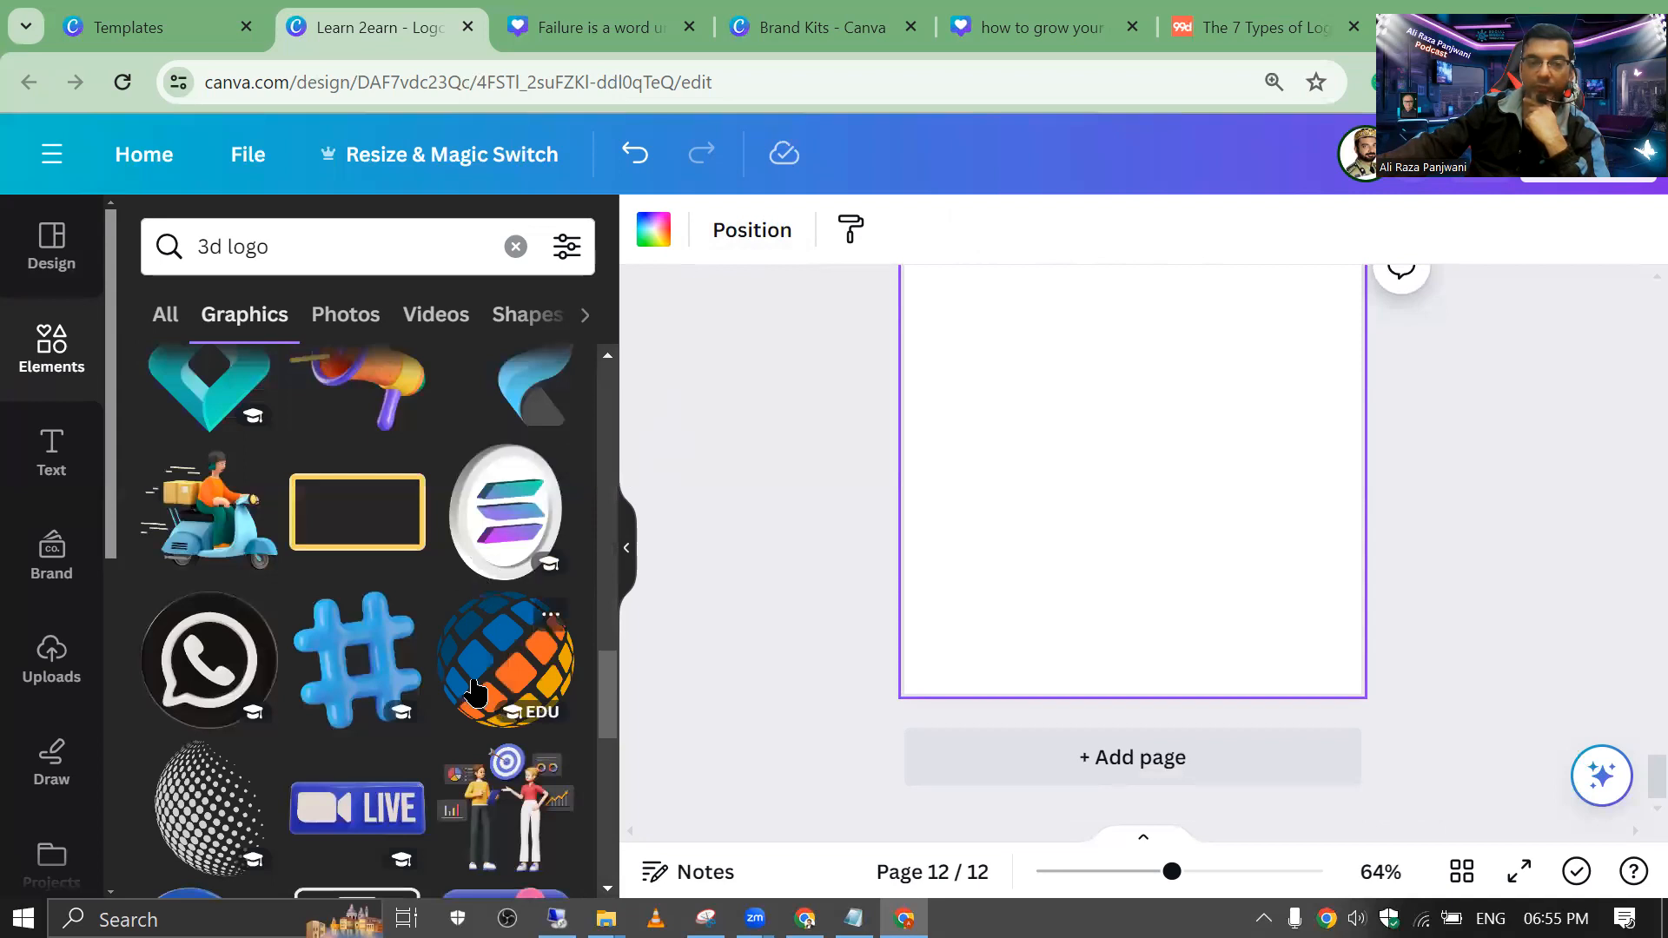
{"action": "left_click", "coordinate": [511, 691]}
{"action": "left_click_drag", "start_coordinate": [1080, 420], "coordinate": [1091, 347]}
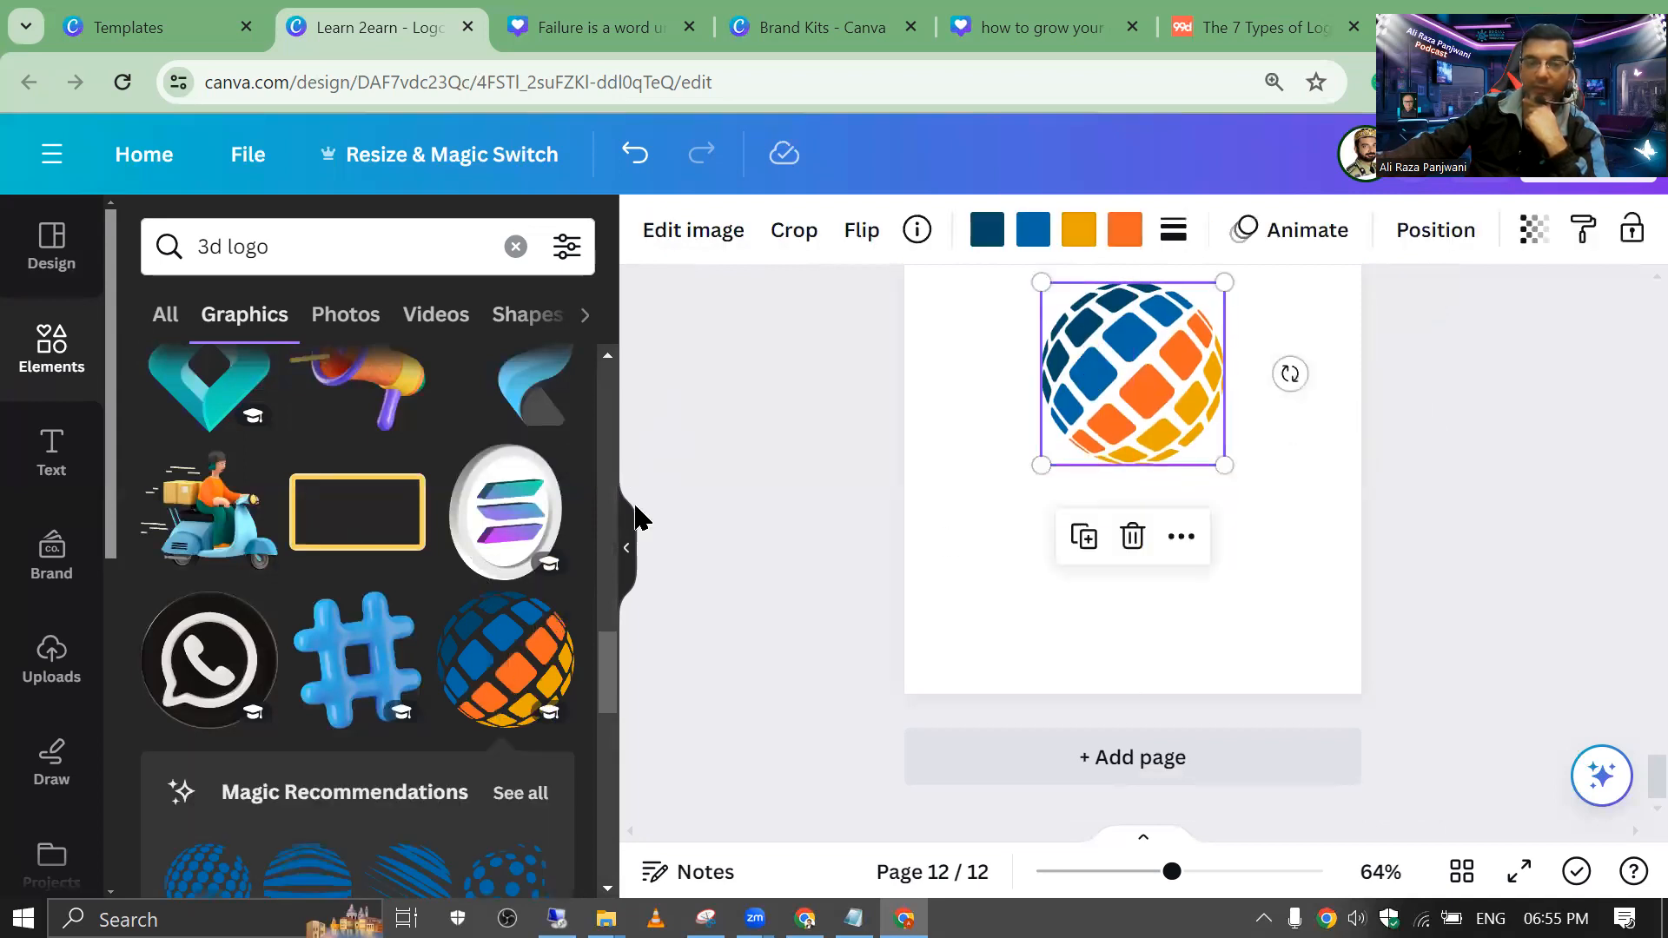
{"action": "left_click", "coordinate": [341, 648]}
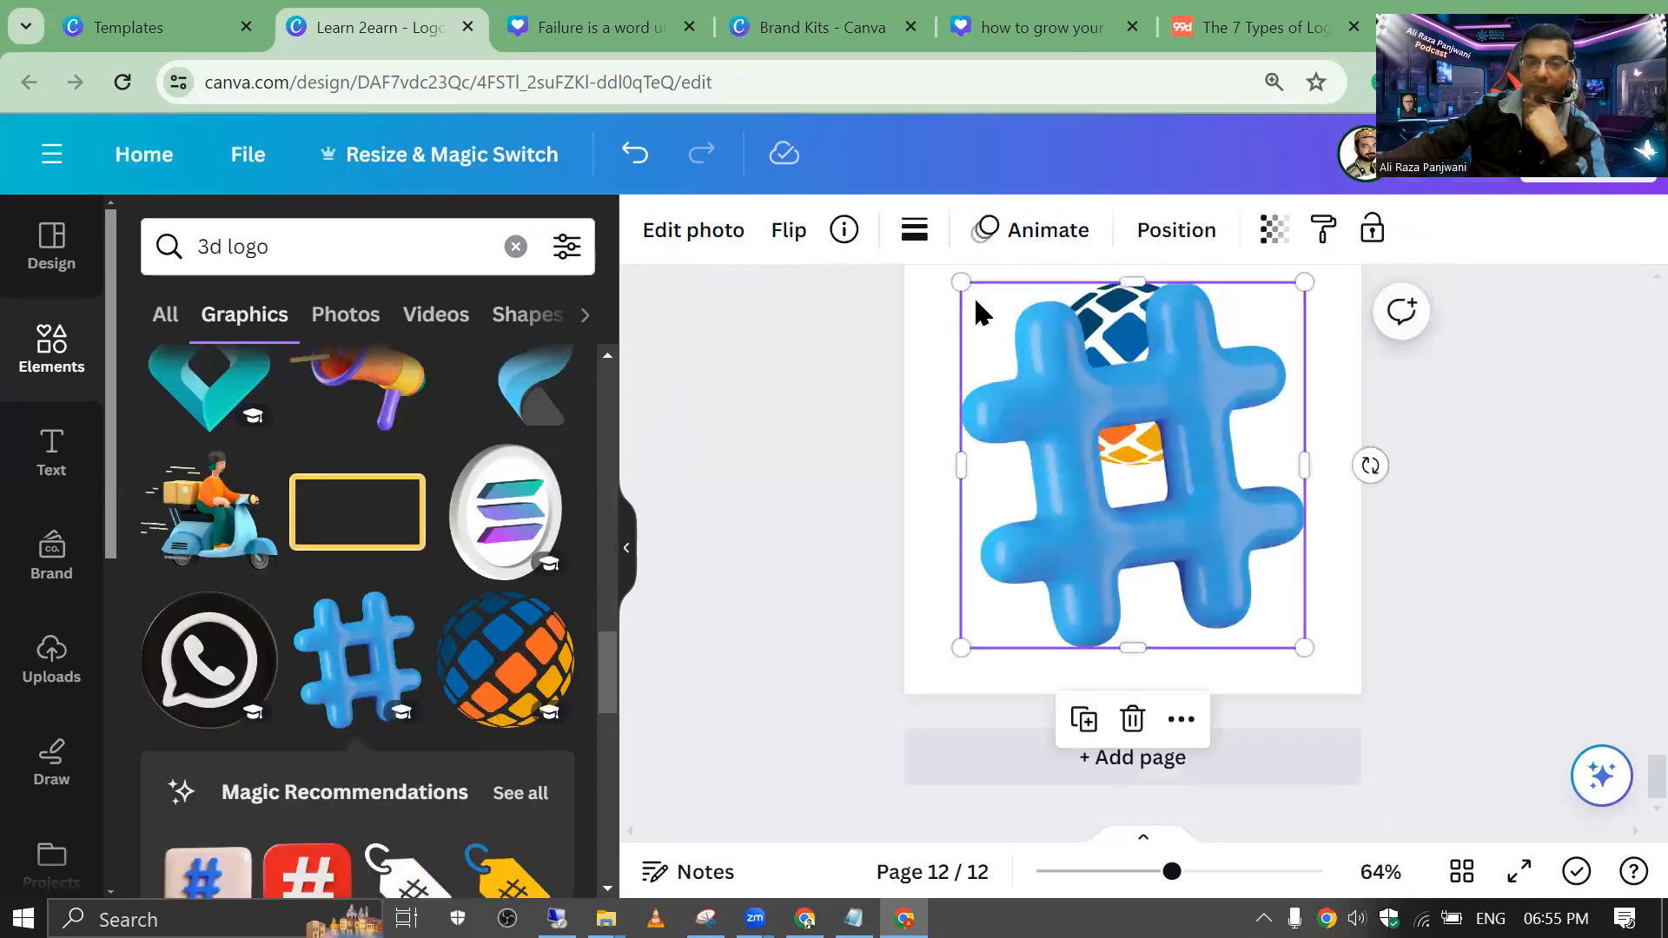
{"action": "left_click_drag", "start_coordinate": [961, 279], "coordinate": [1139, 584]}
{"action": "left_click_drag", "start_coordinate": [1235, 565], "coordinate": [1095, 577]}
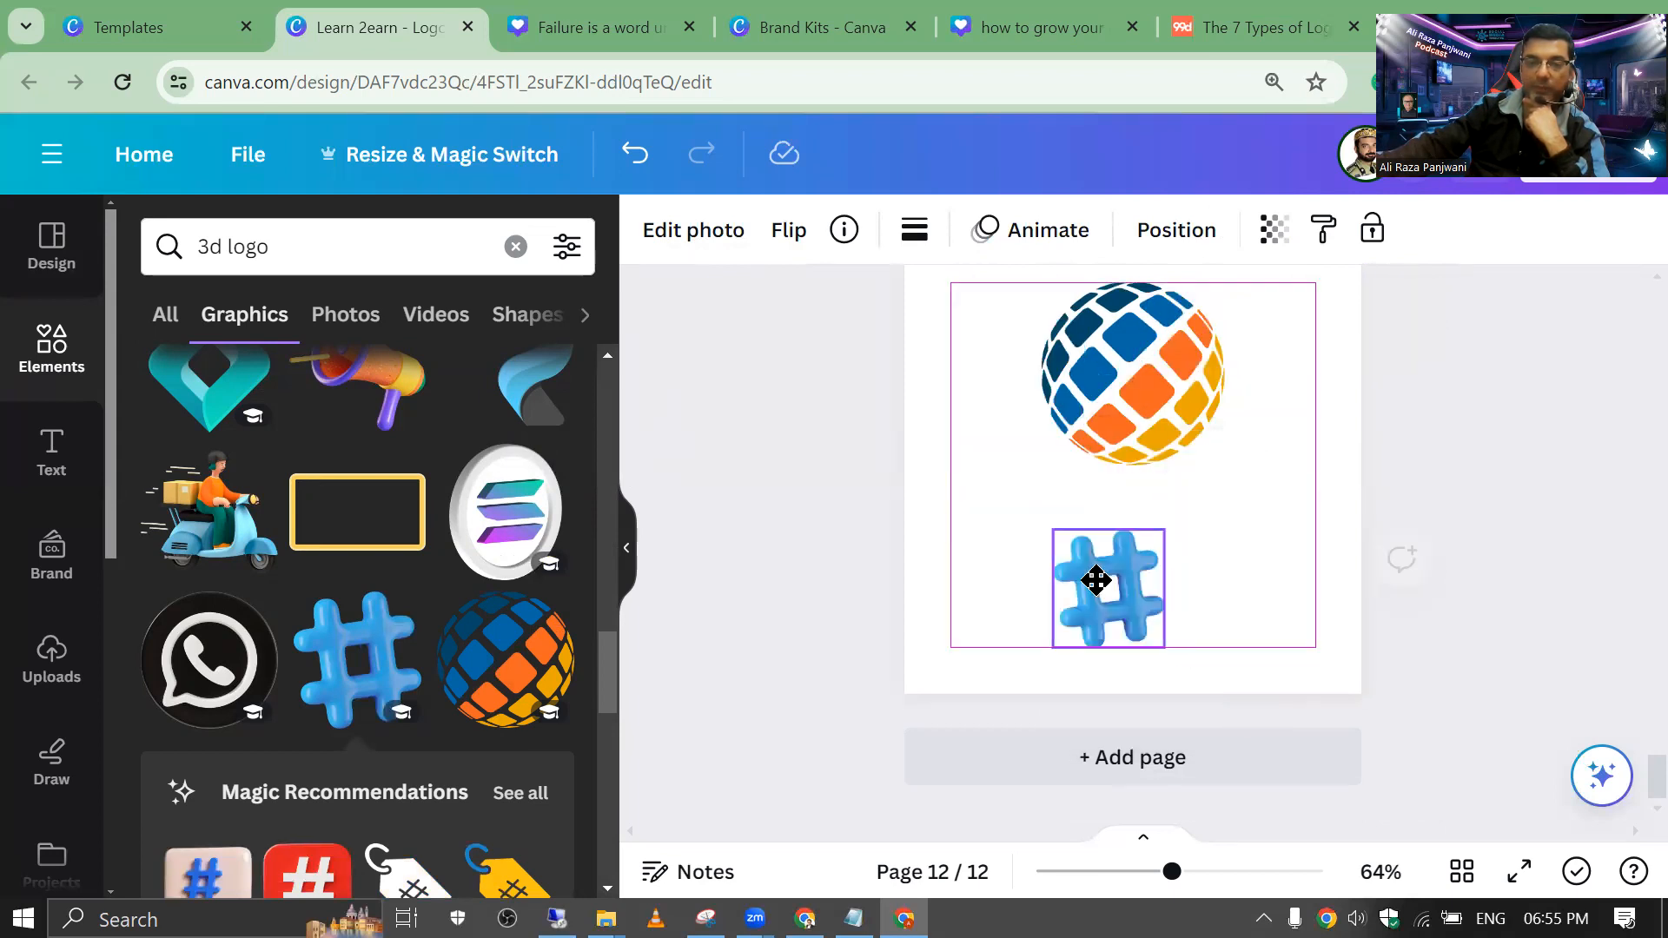
{"action": "scroll", "coordinate": [595, 576], "scroll_direction": "down", "scroll_amount": 5}
{"action": "scroll", "coordinate": [573, 576], "scroll_direction": "down", "scroll_amount": 4}
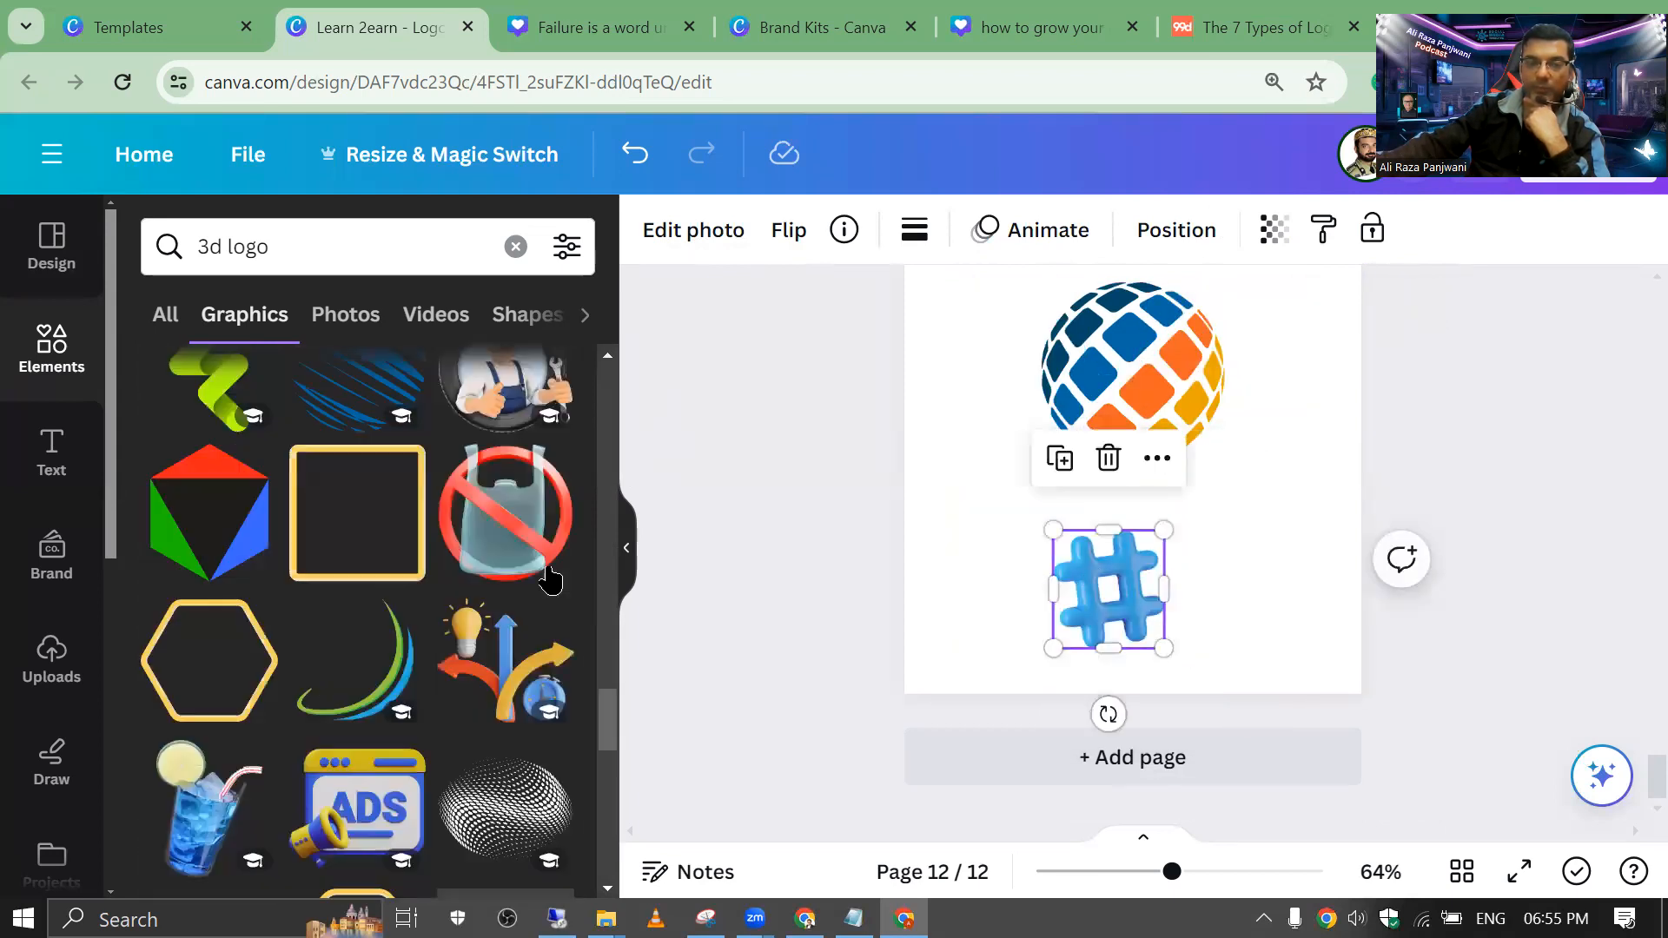
Step: Add a page with a shrunken worker graphic, then another page holding the diamond graphic
{"action": "left_click", "coordinate": [1006, 771]}
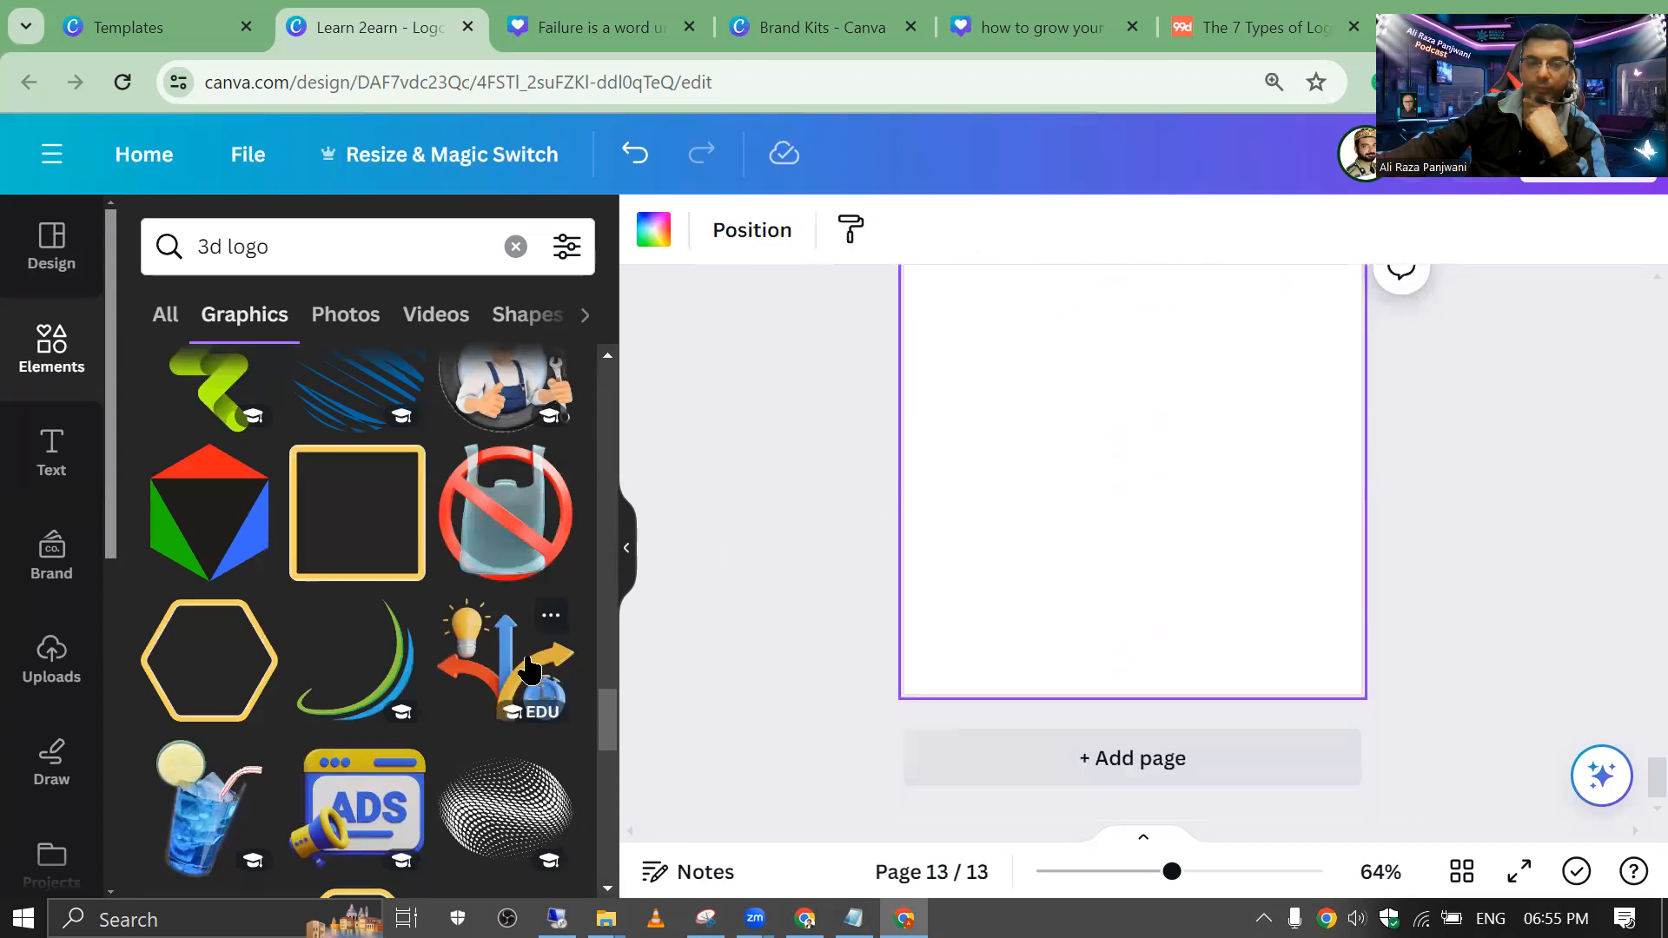
{"action": "scroll", "coordinate": [529, 669], "scroll_direction": "down", "scroll_amount": 5}
{"action": "left_click", "coordinate": [488, 594]}
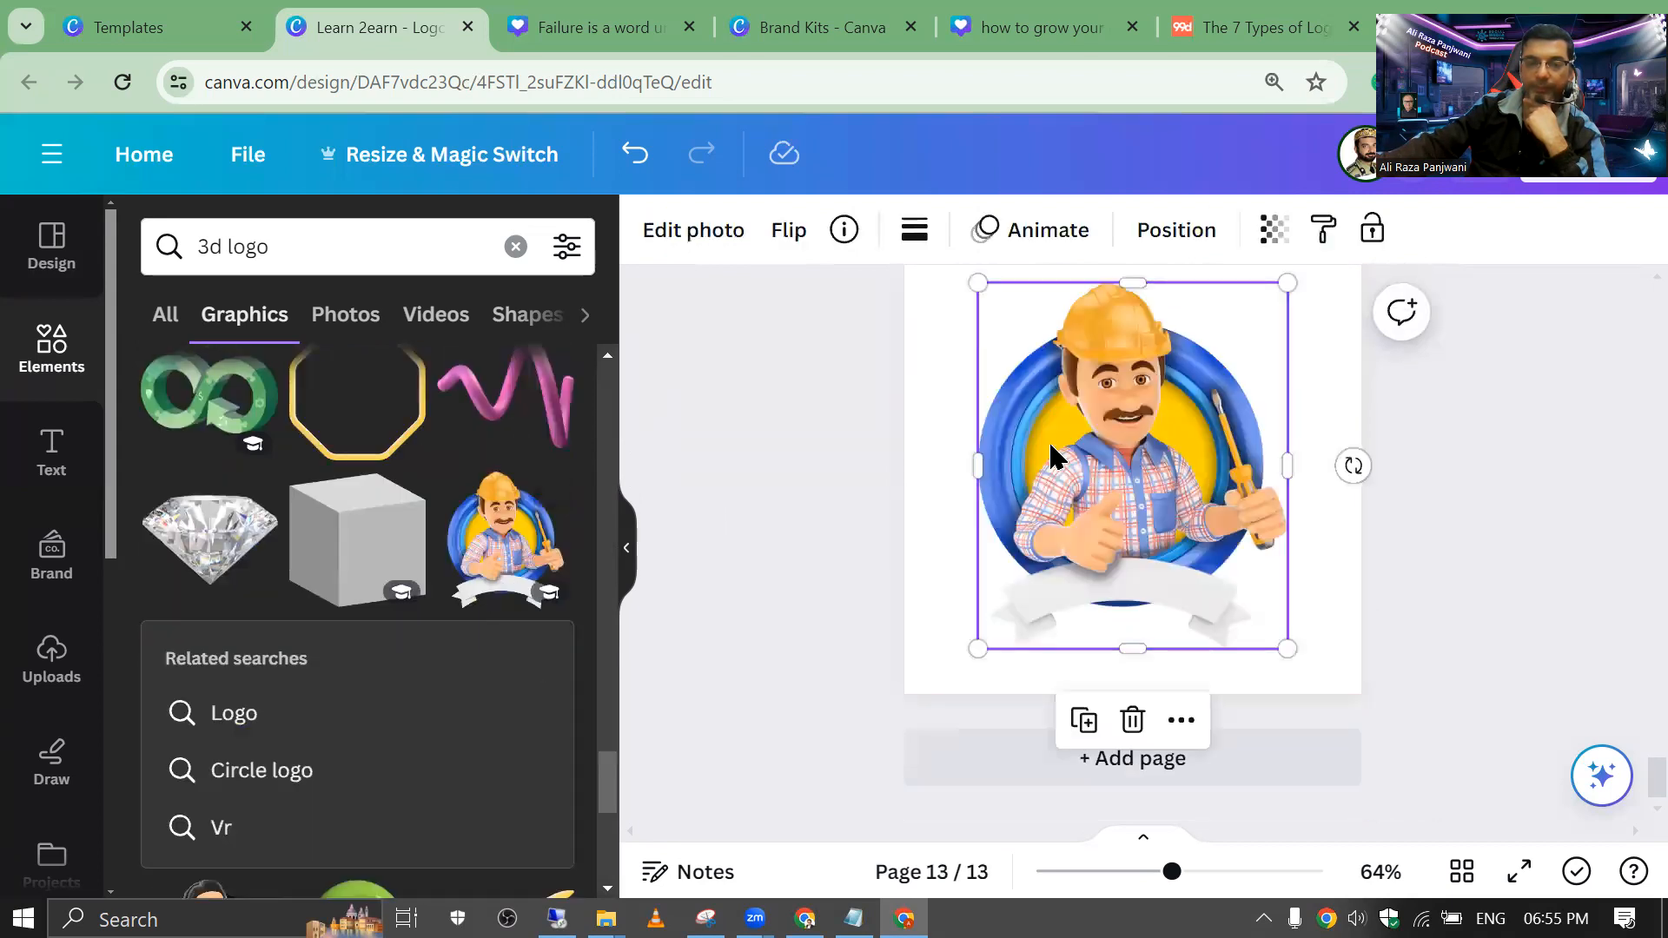
{"action": "left_click_drag", "start_coordinate": [977, 290], "coordinate": [1150, 487]}
{"action": "left_click_drag", "start_coordinate": [1169, 625], "coordinate": [1104, 497]}
{"action": "left_click", "coordinate": [855, 490]}
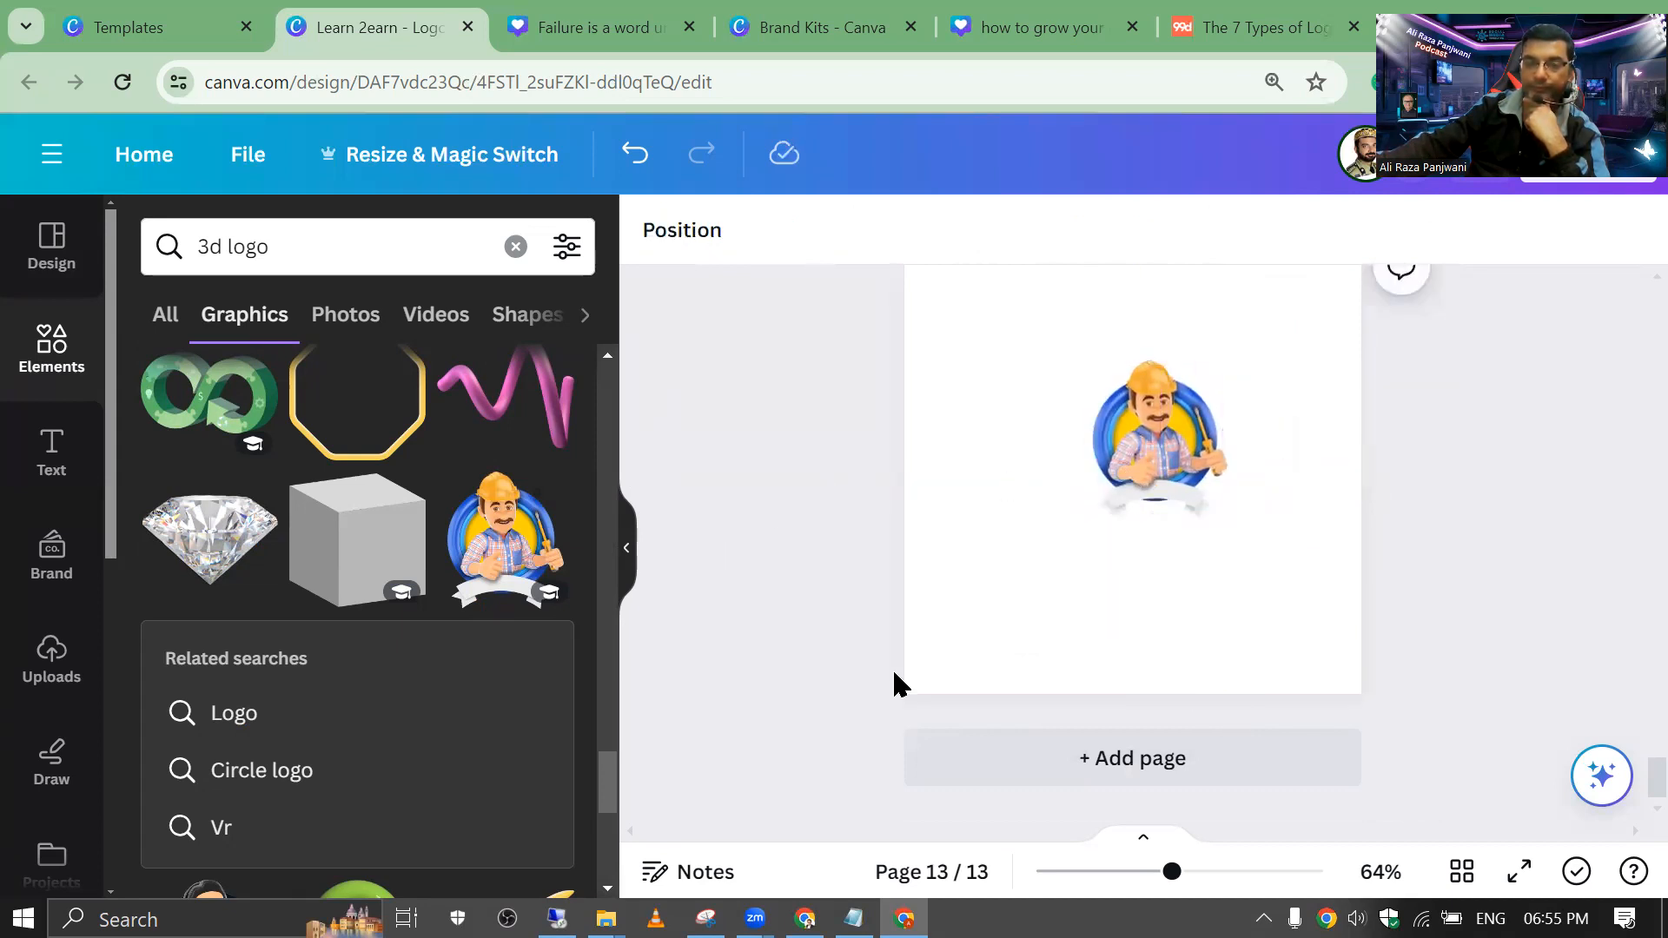
{"action": "left_click", "coordinate": [1097, 758]}
{"action": "left_click", "coordinate": [213, 539]}
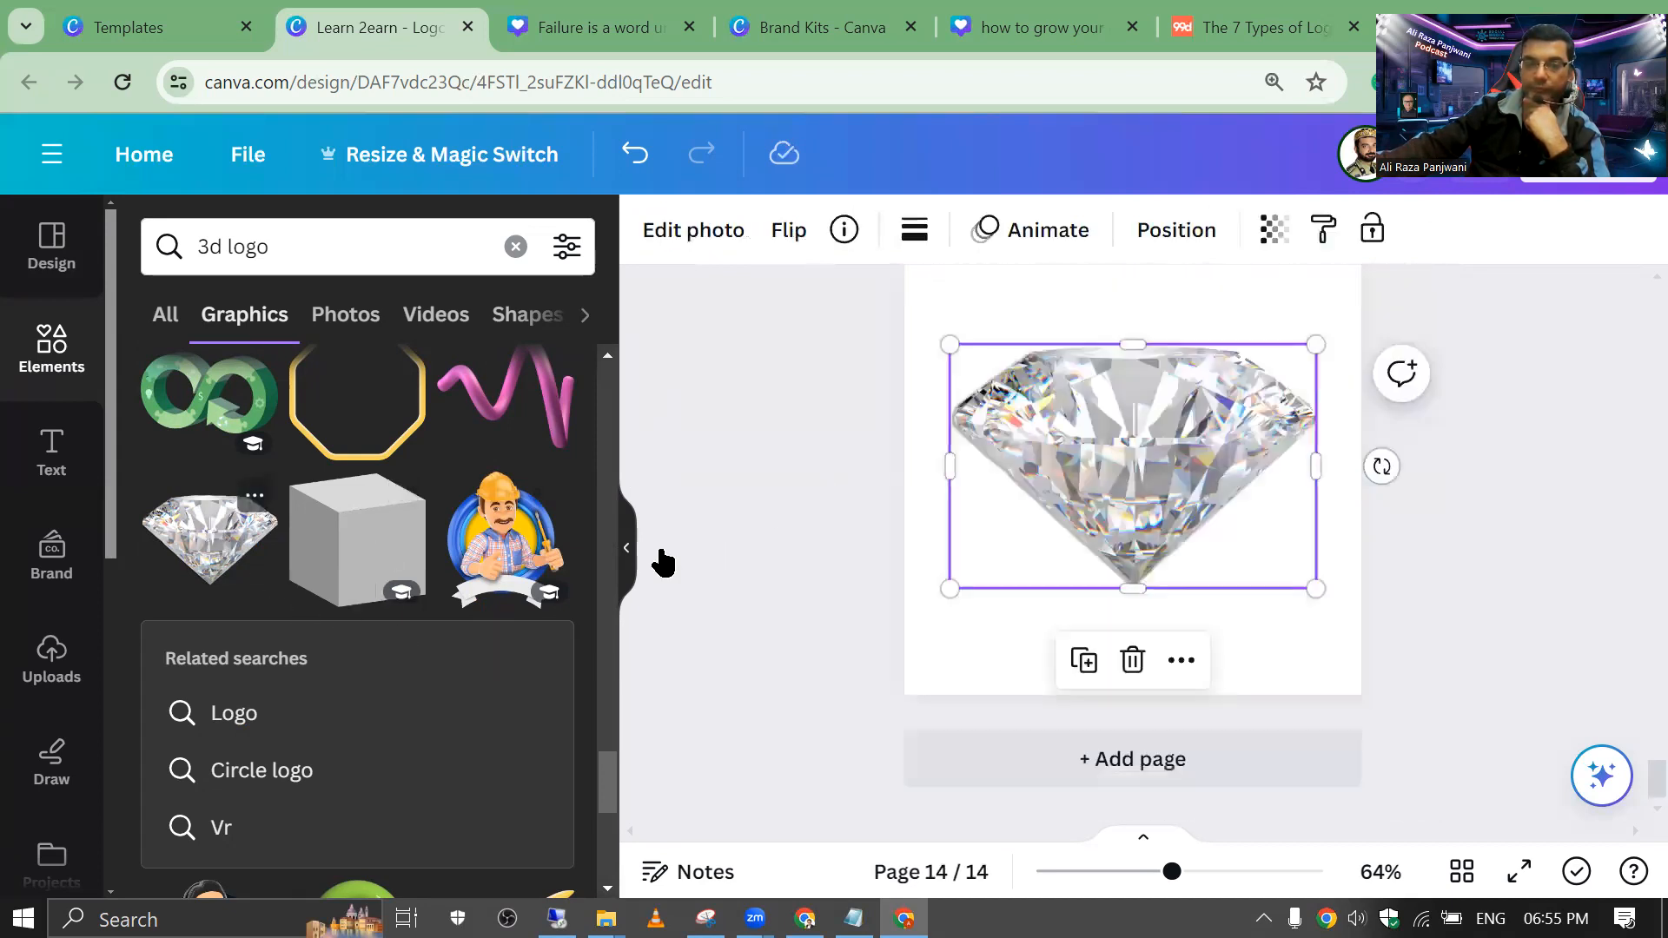
Step: Add a gold circle from the circle logo search and place it just under the diamond
{"action": "left_click", "coordinate": [826, 440]}
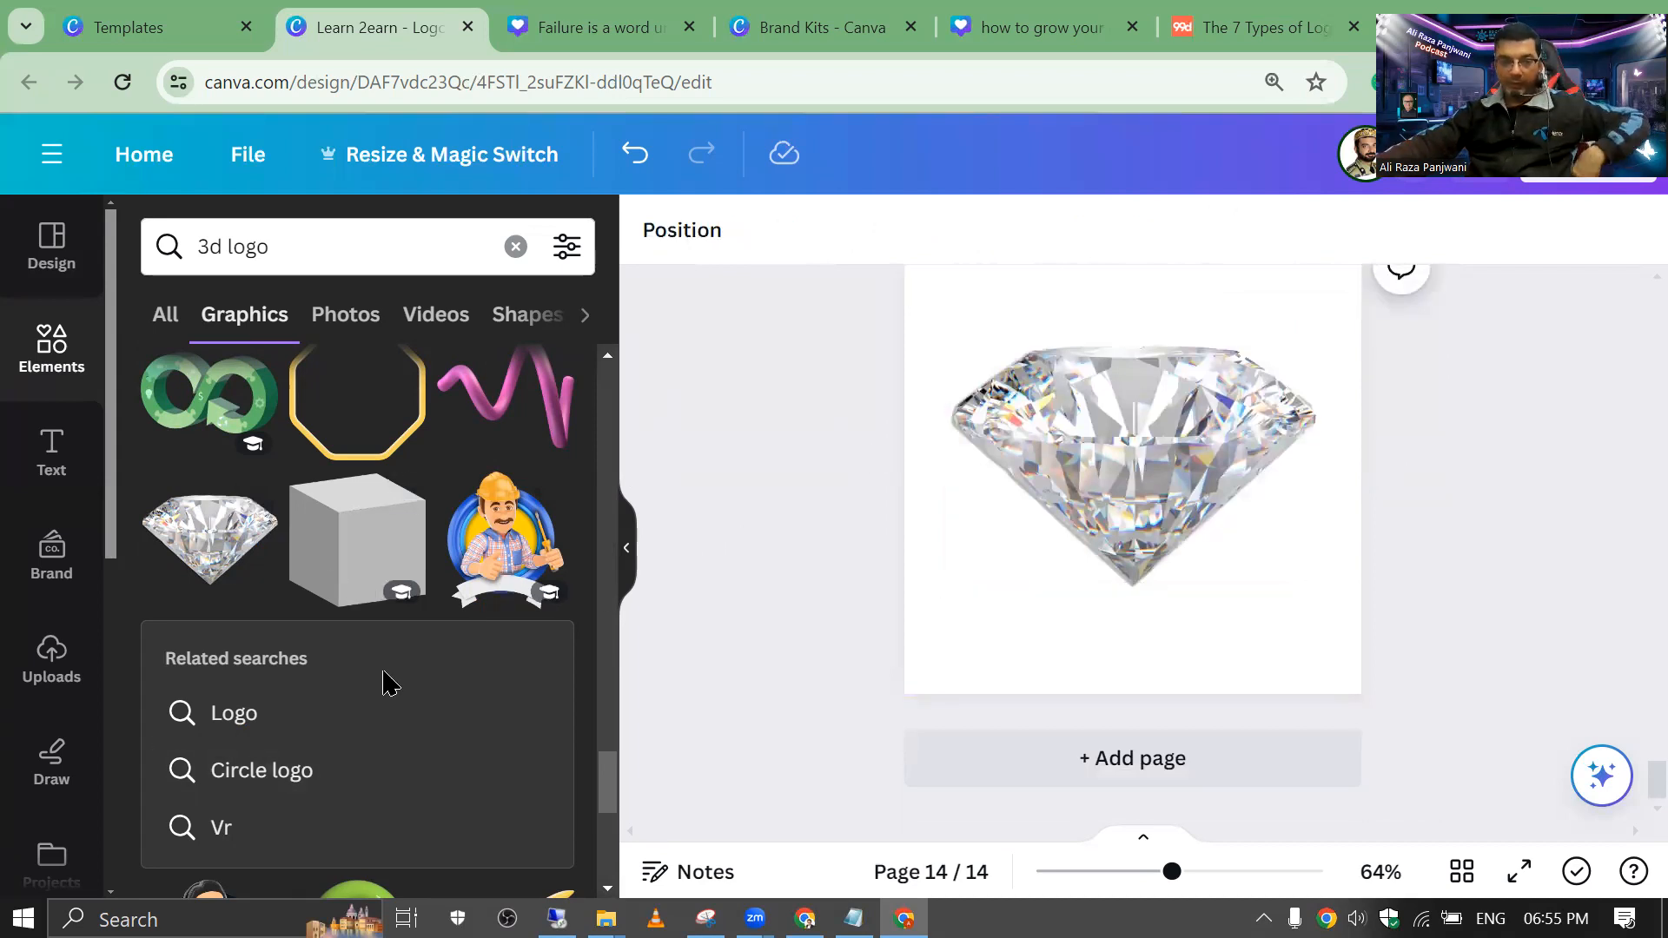
{"action": "left_click", "coordinate": [277, 766]}
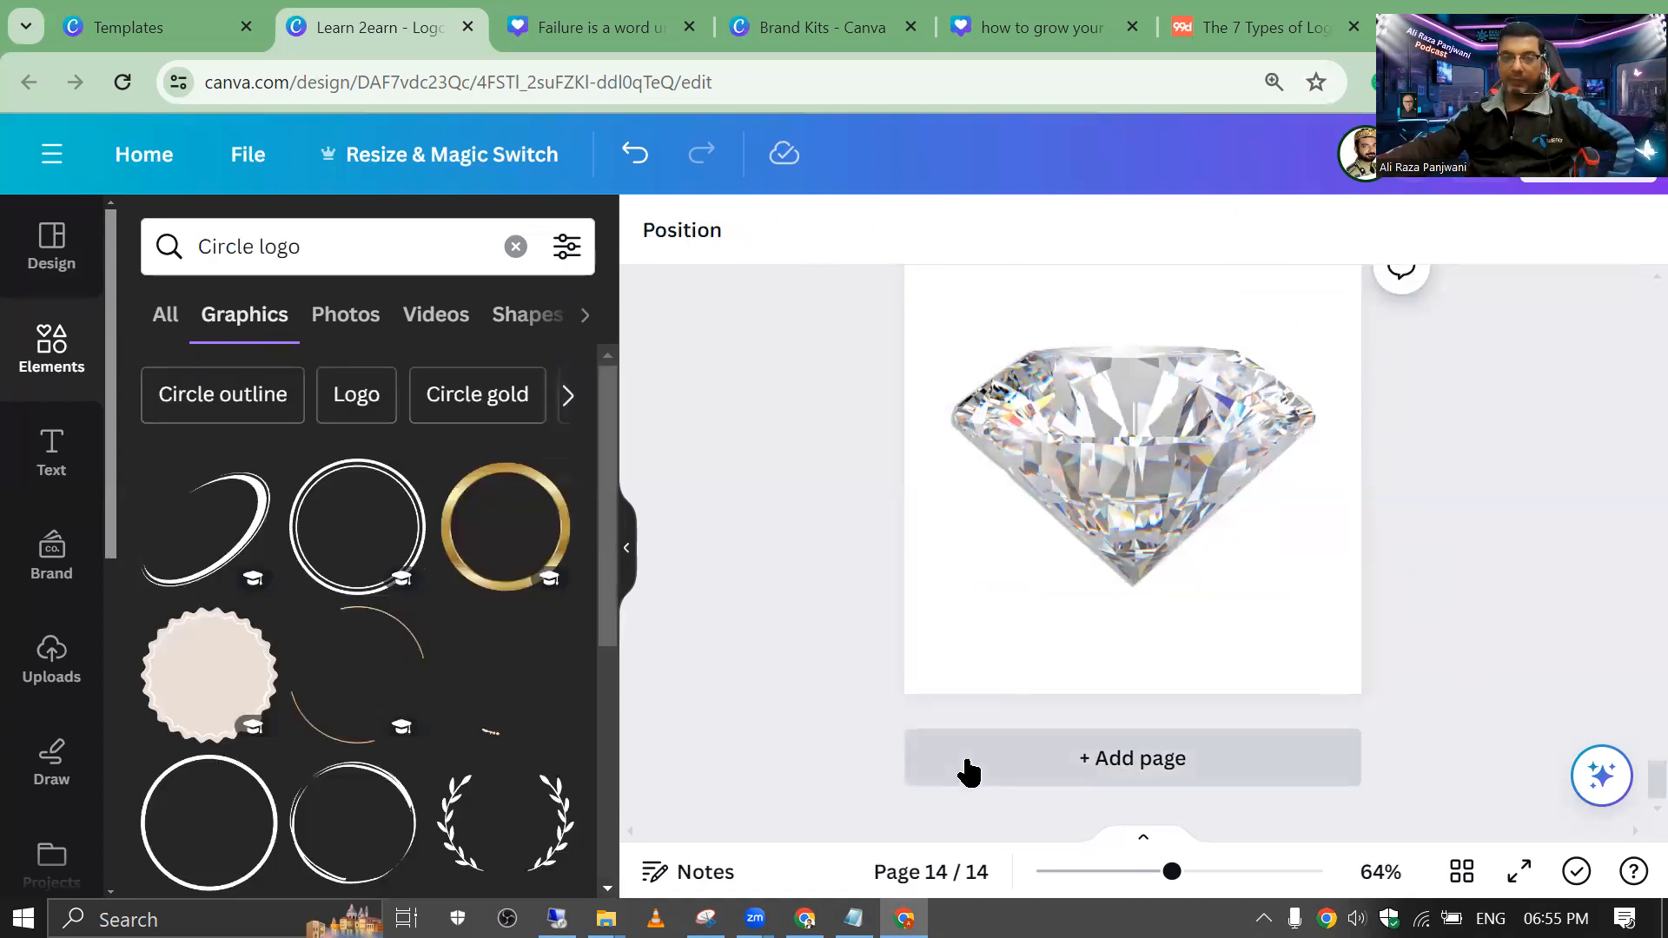
{"action": "left_click", "coordinate": [517, 556]}
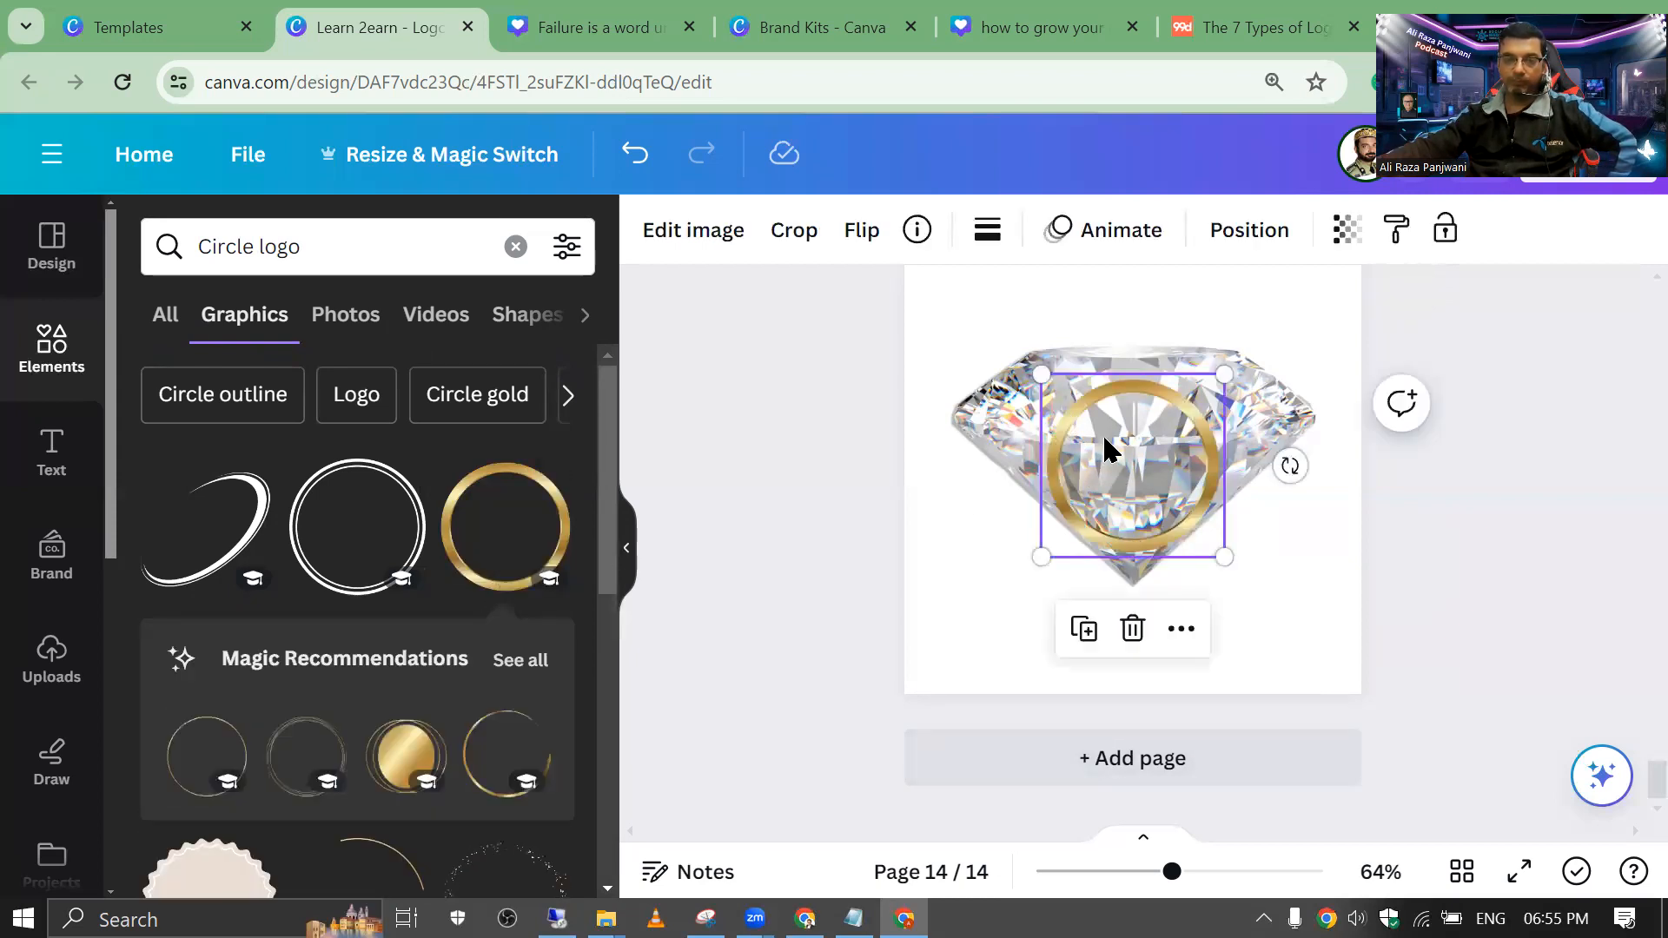
{"action": "right_click", "coordinate": [1104, 437]}
{"action": "left_click", "coordinate": [1066, 477]}
{"action": "left_click_drag", "start_coordinate": [1066, 477], "coordinate": [1058, 670]}
{"action": "left_click_drag", "start_coordinate": [873, 276], "coordinate": [1293, 652]}
Step: Group the diamond and gold circle, then shrink the group and centre it on the page
{"action": "left_click_drag", "start_coordinate": [1129, 585], "coordinate": [1121, 512]}
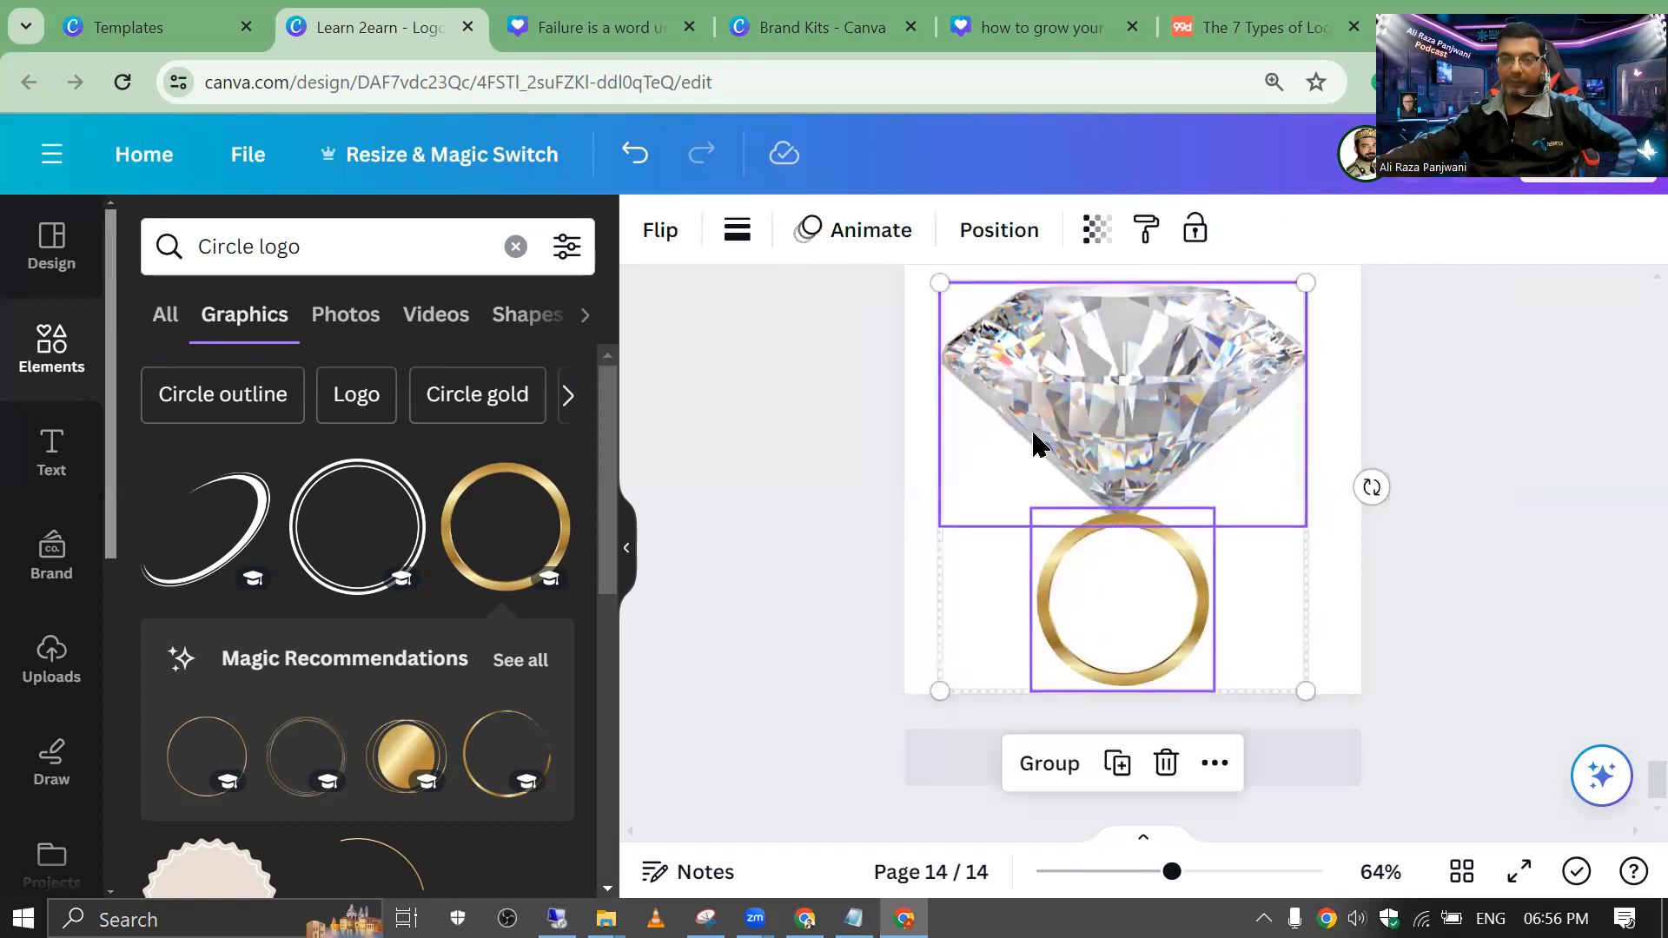
{"action": "left_click", "coordinate": [1047, 764]}
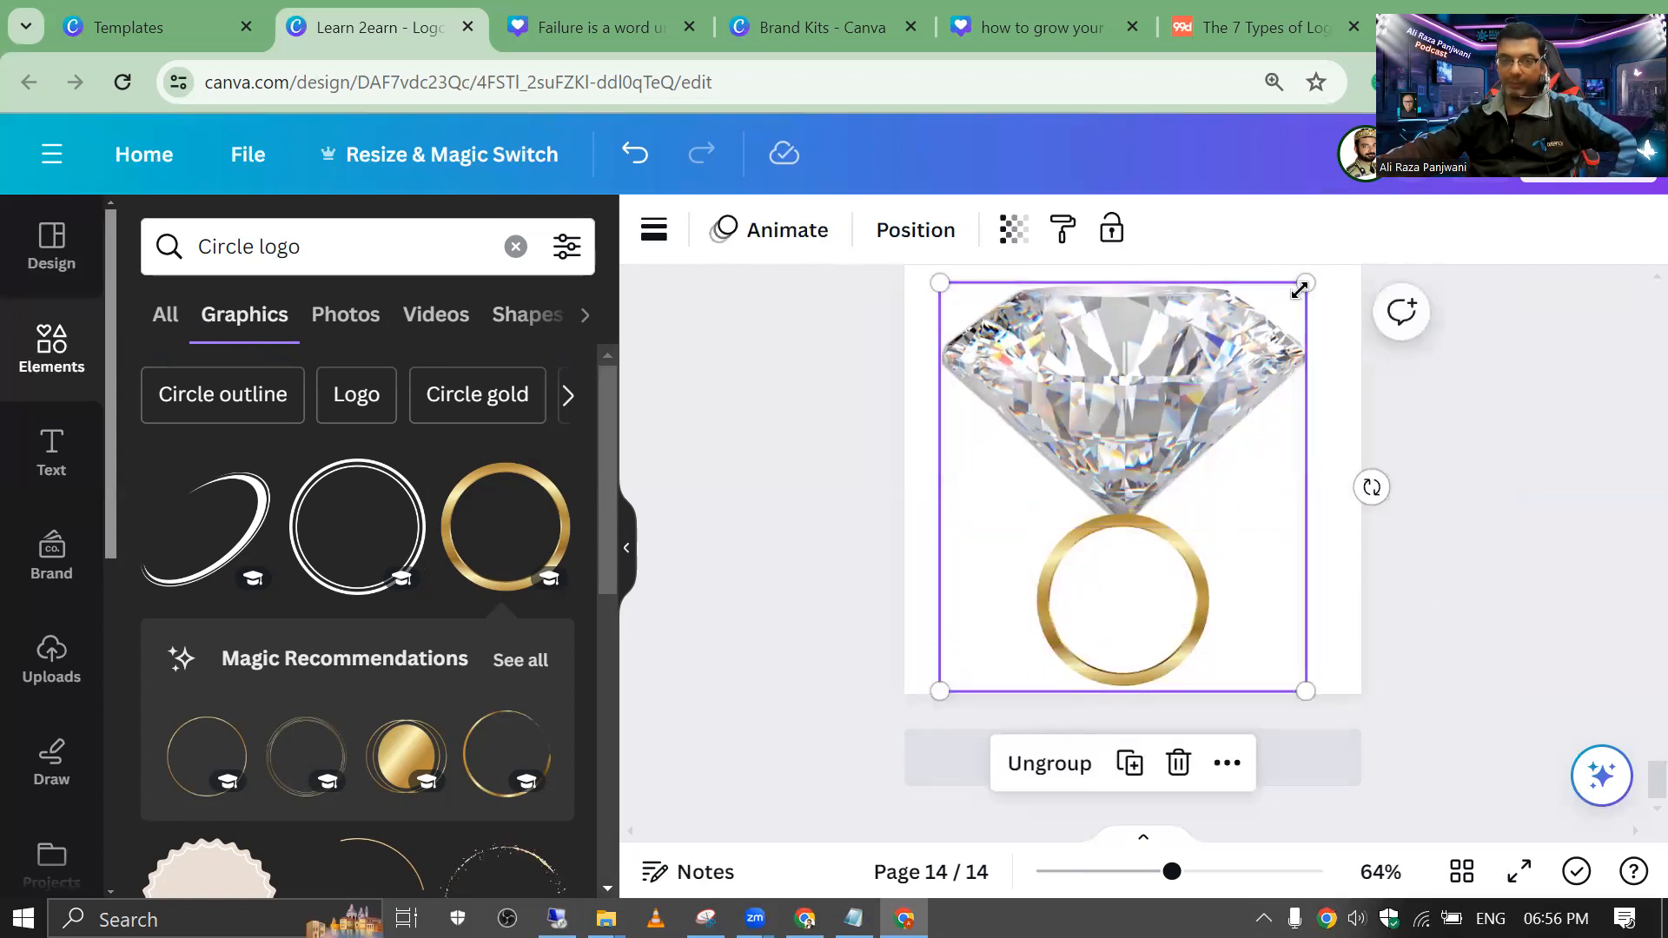
{"action": "left_click_drag", "start_coordinate": [1177, 439], "coordinate": [1144, 462]}
{"action": "left_click_drag", "start_coordinate": [1028, 588], "coordinate": [1105, 476]}
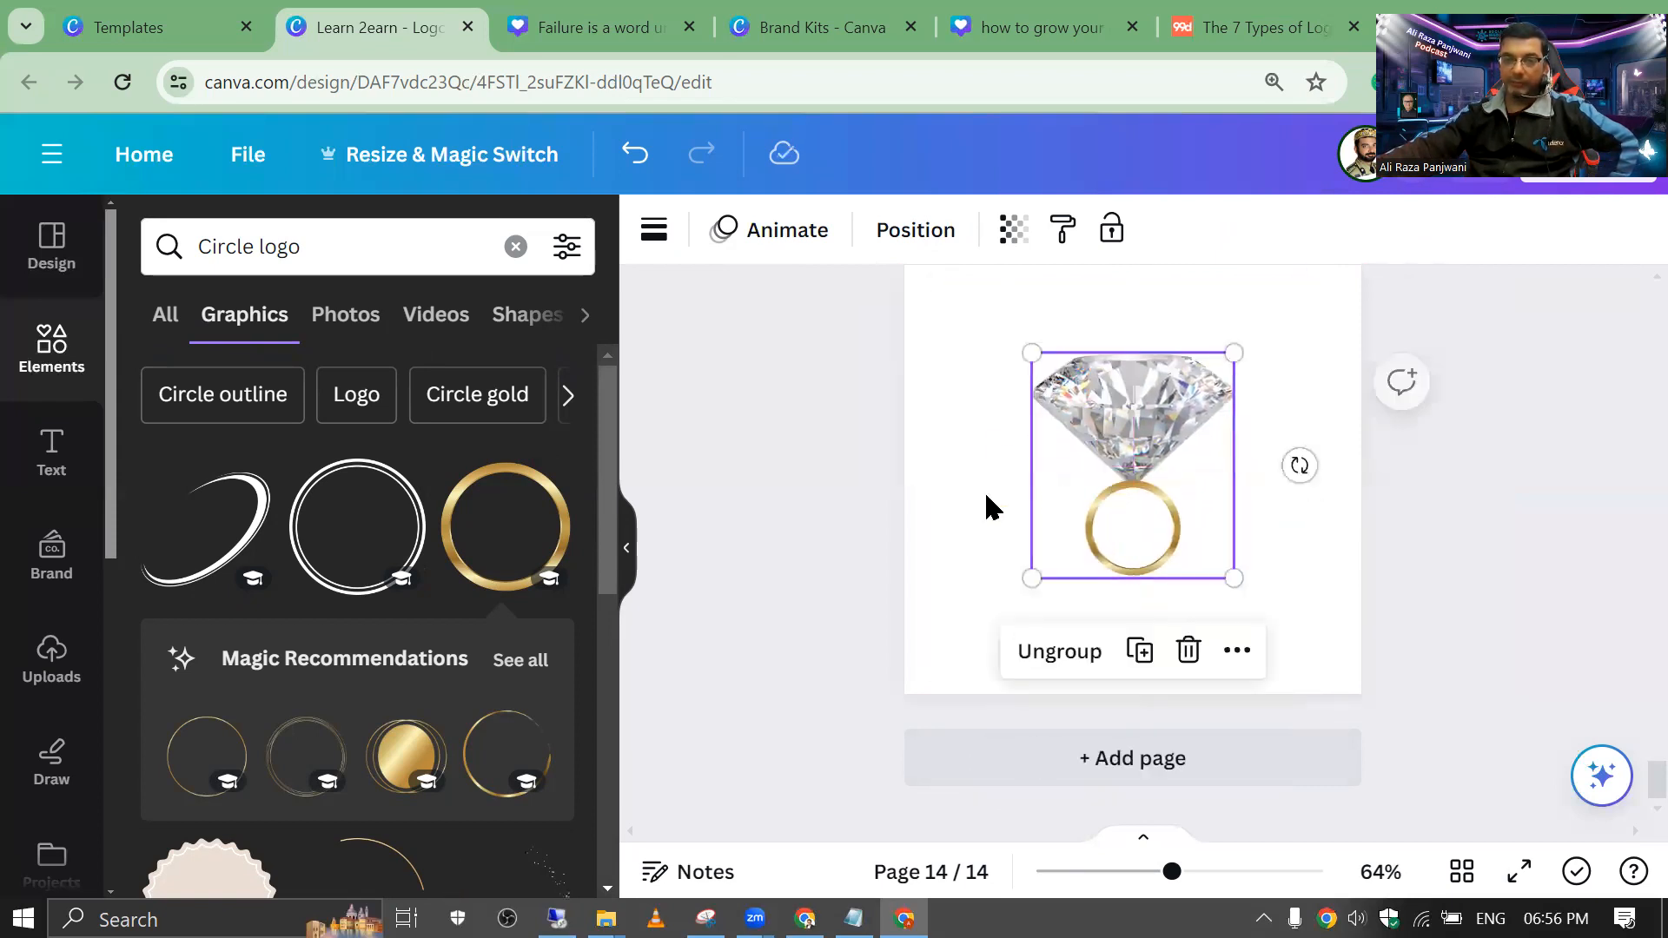
{"action": "left_click", "coordinate": [1012, 577]}
{"action": "left_click", "coordinate": [1091, 477]}
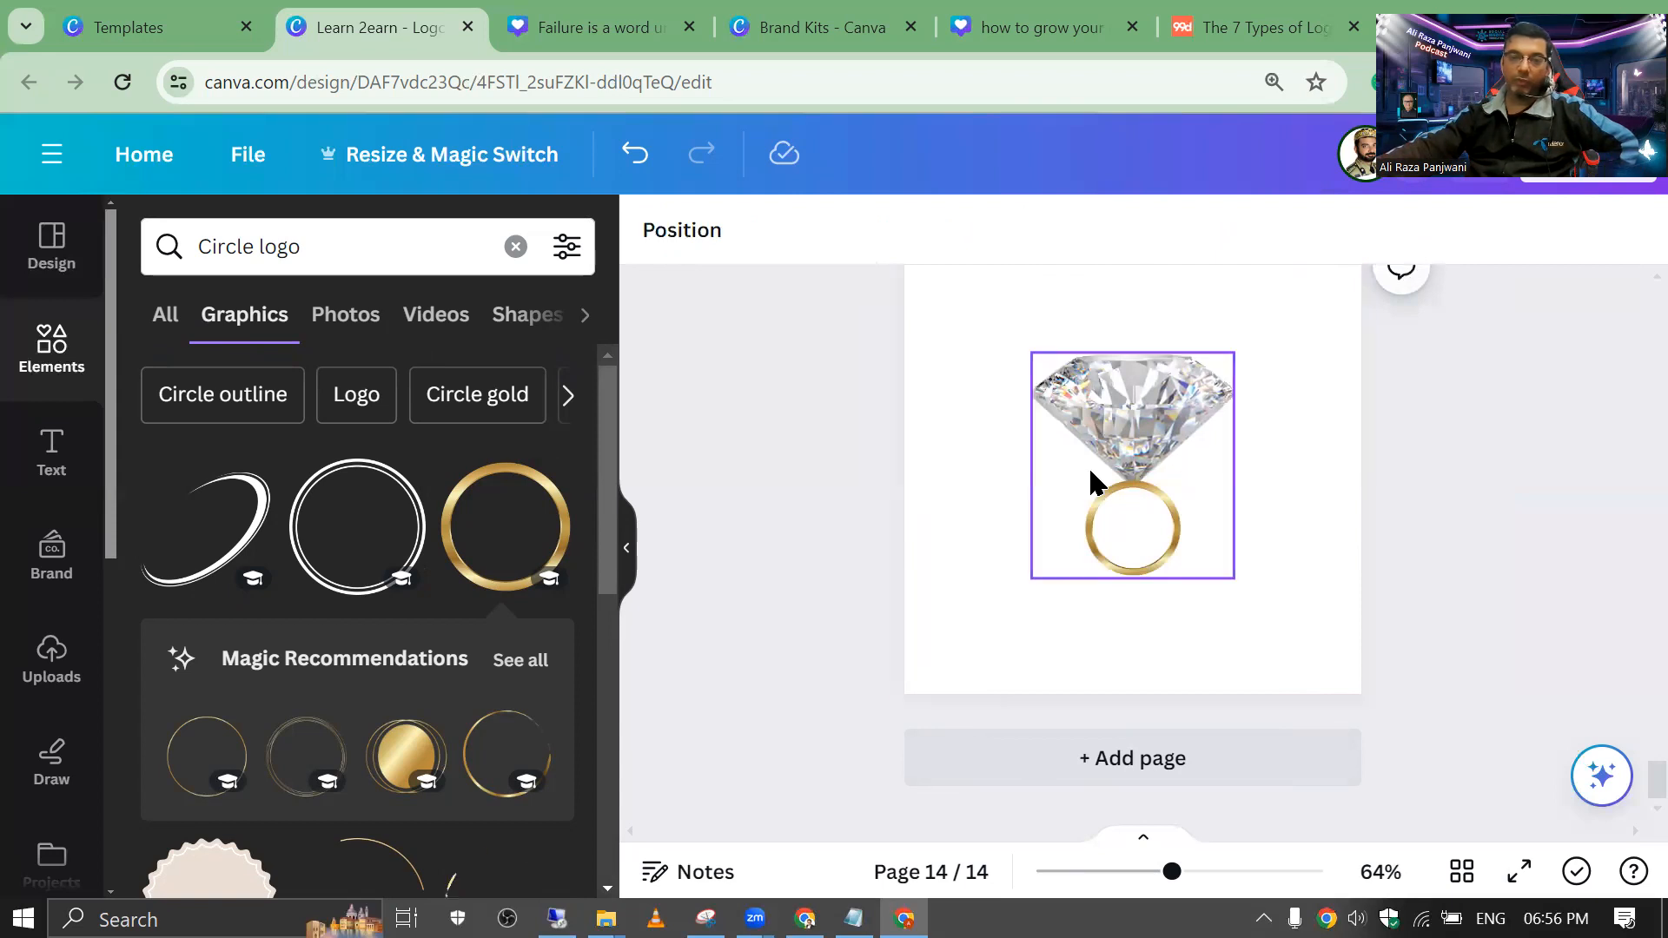
{"action": "left_click", "coordinate": [1082, 447]}
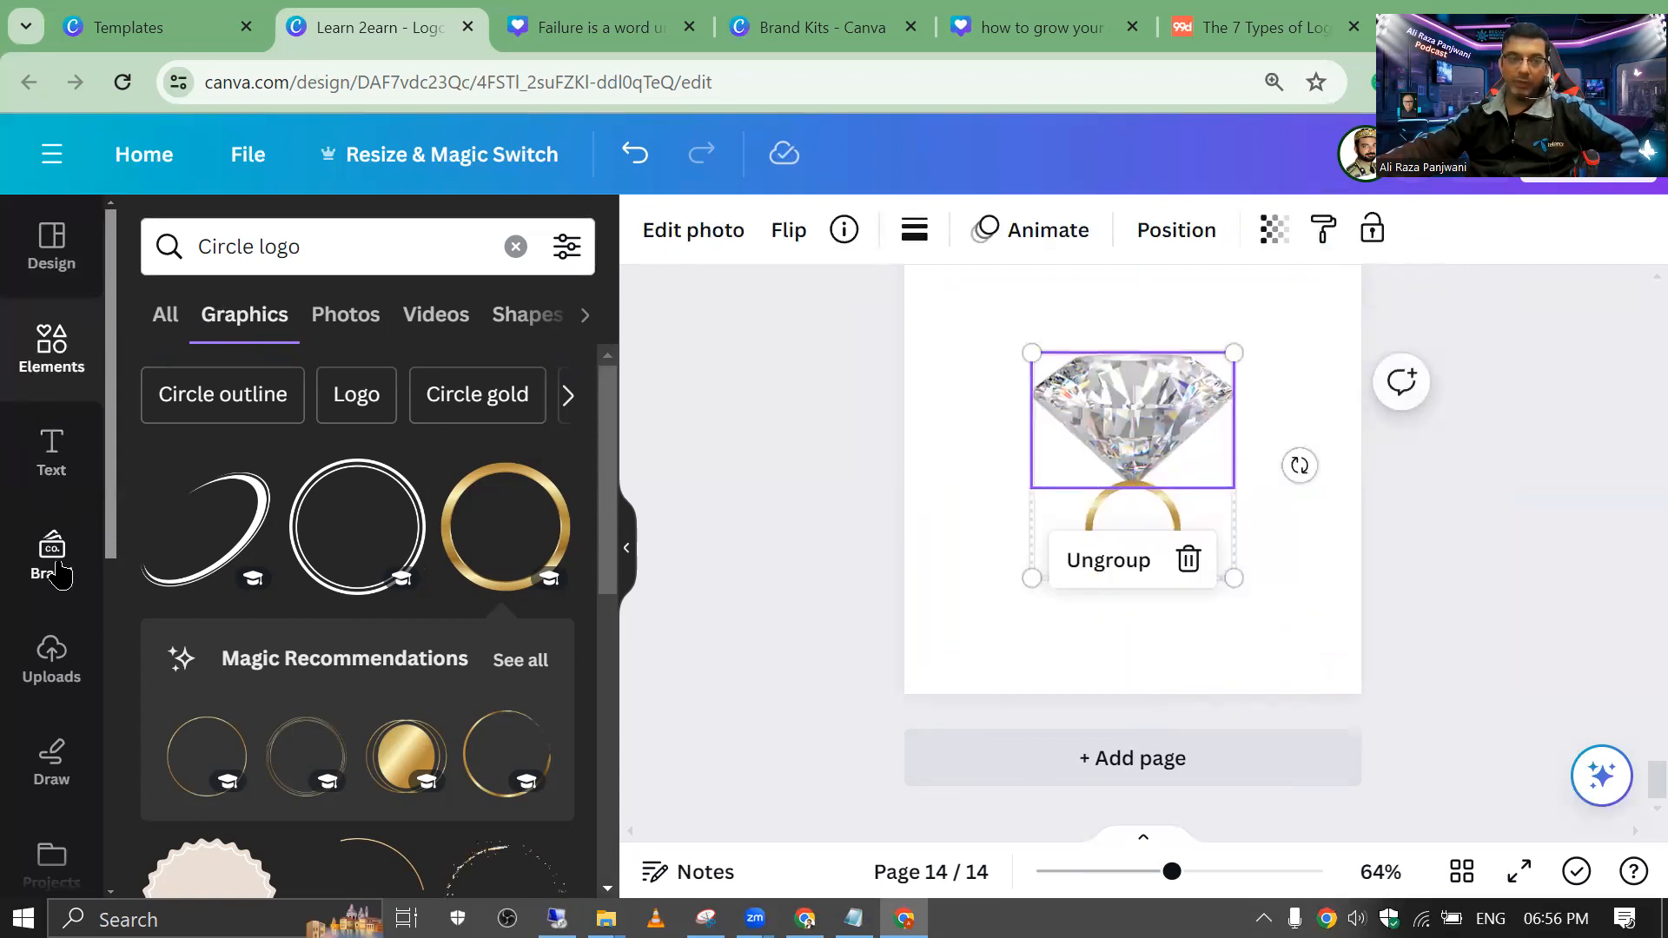
{"action": "left_click", "coordinate": [55, 494]}
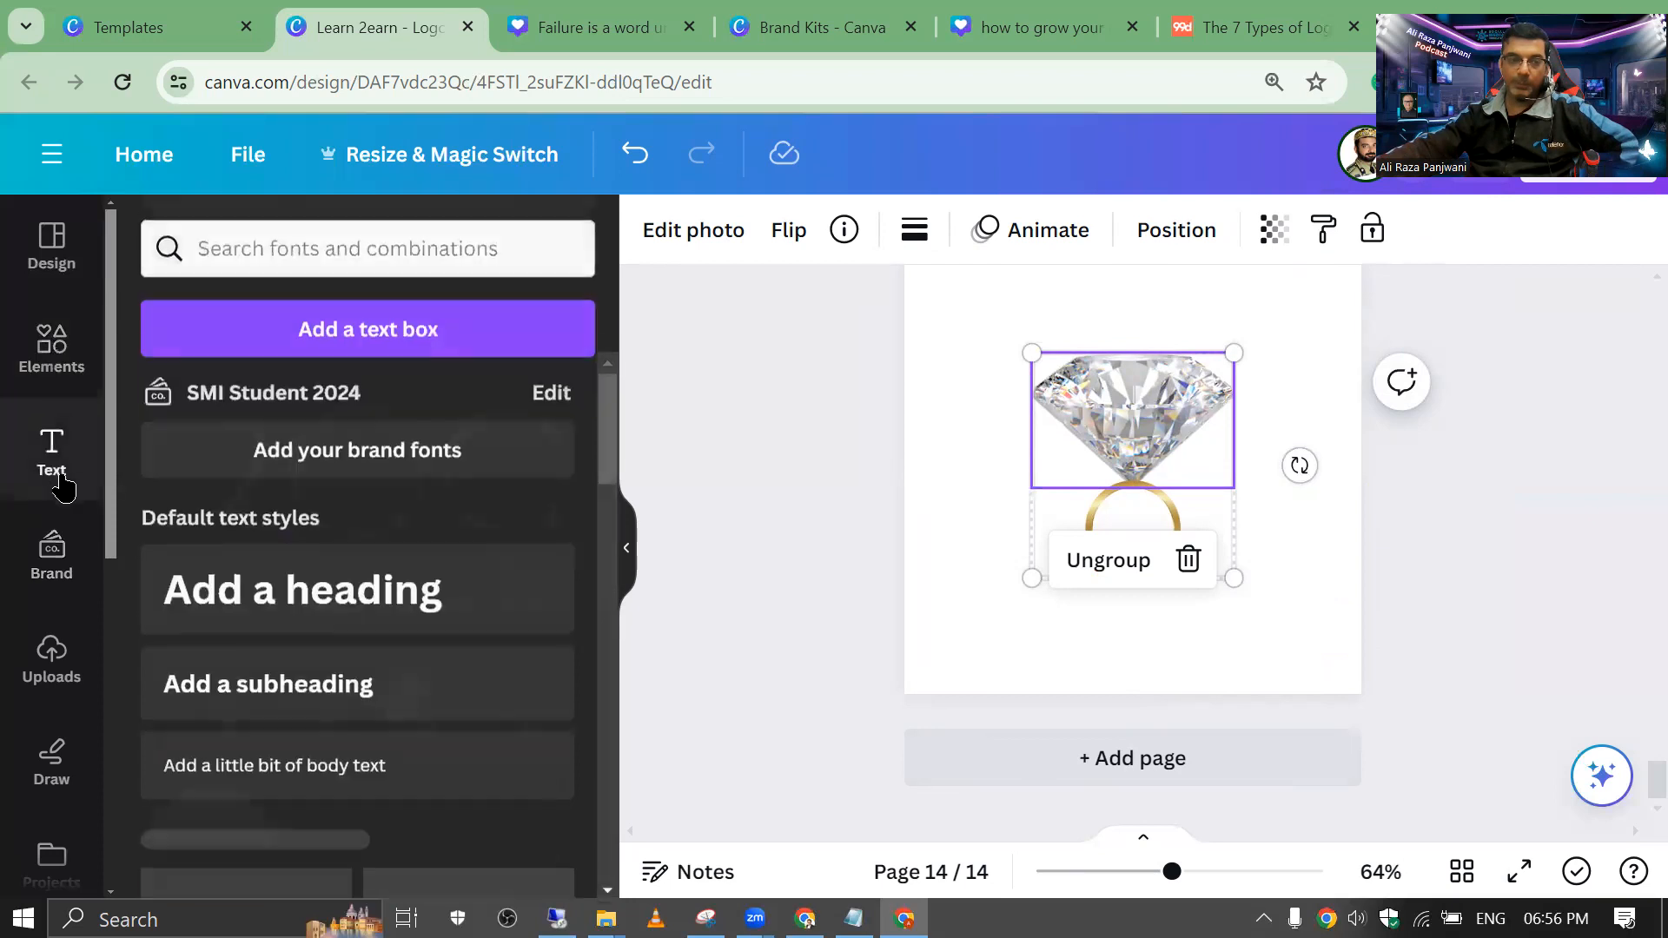
Step: Add a 'Ring Wala' heading and move it below the gold ring
{"action": "left_click", "coordinate": [365, 594]}
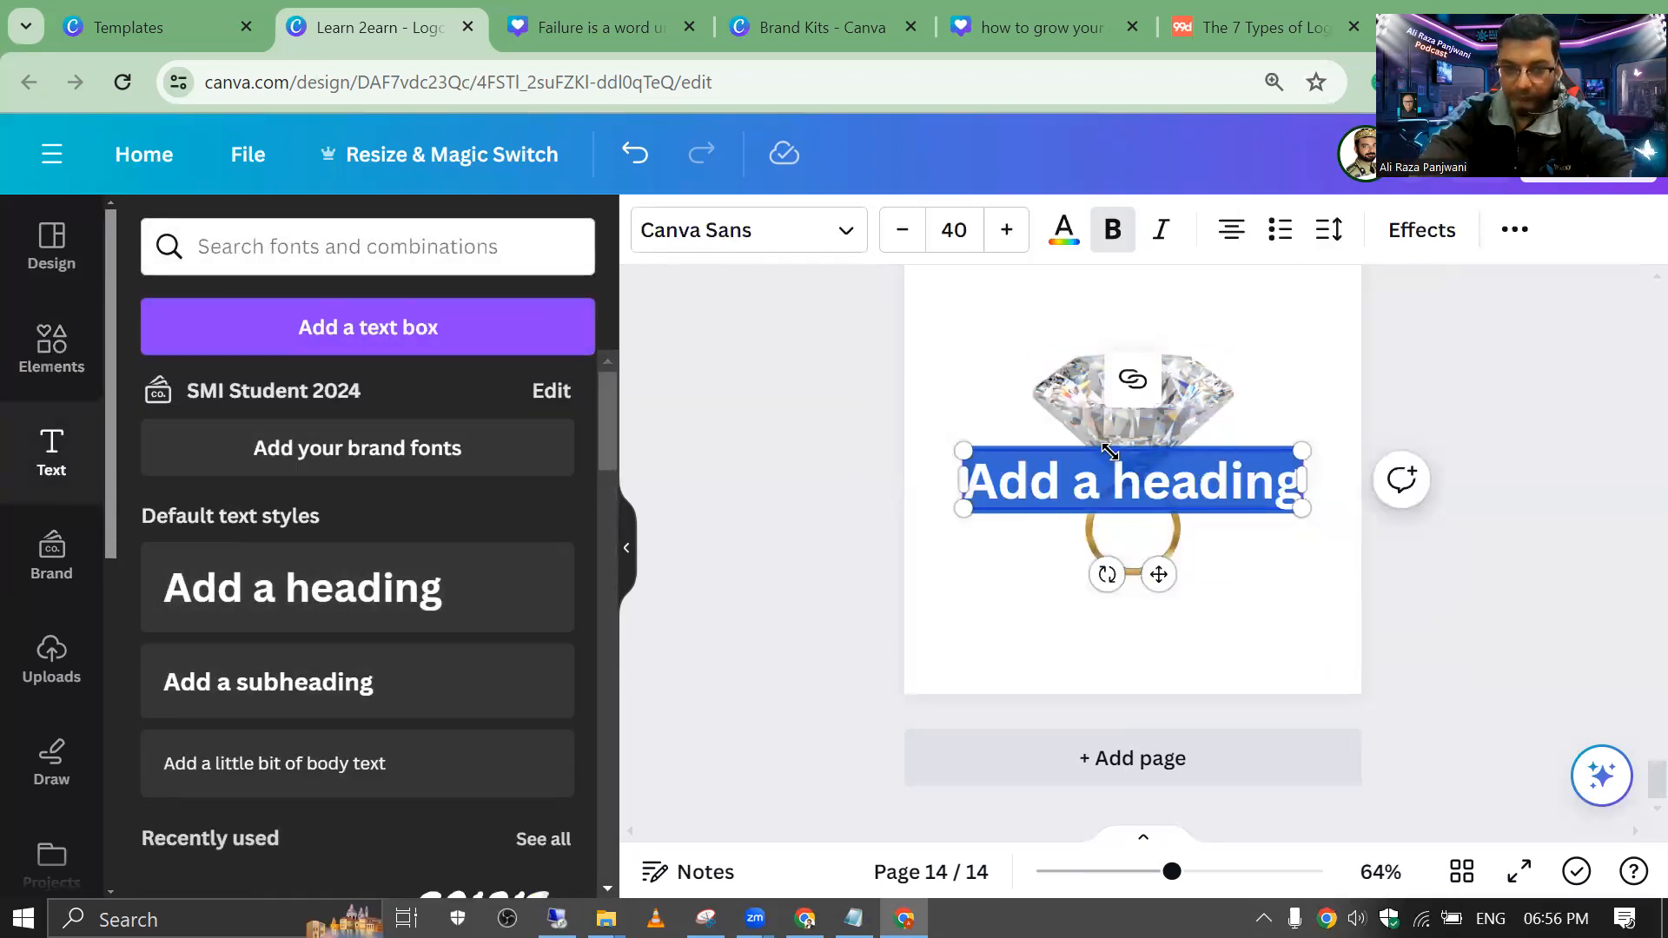
{"action": "type", "text": "Ring"}
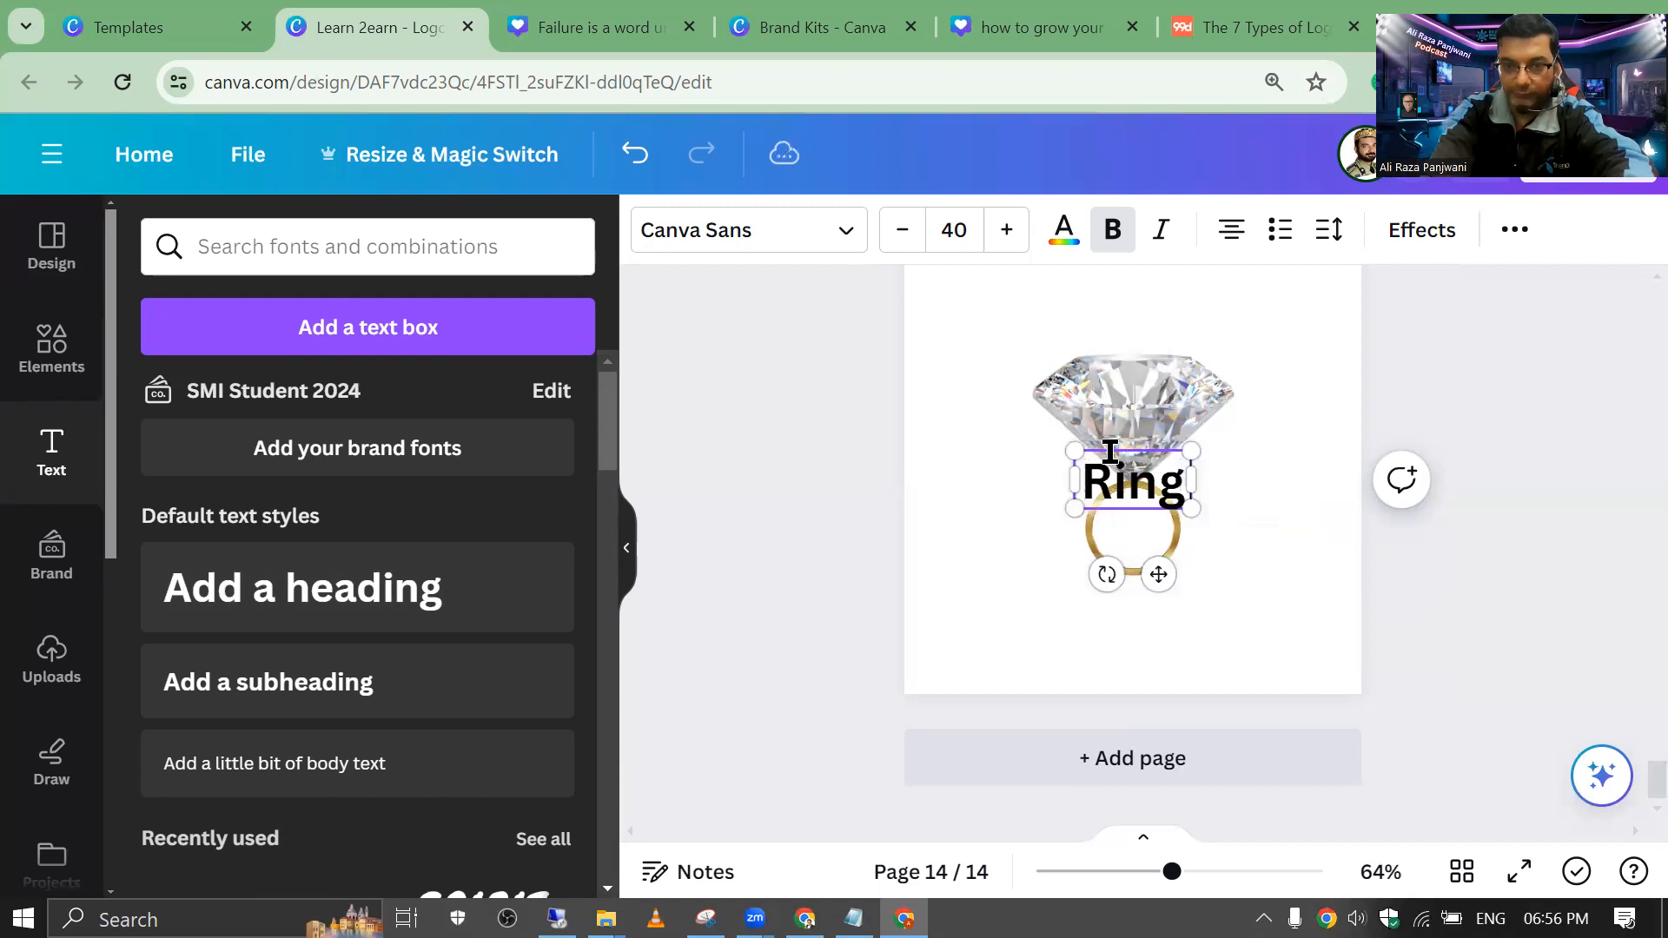
{"action": "type", "text": " Wala"}
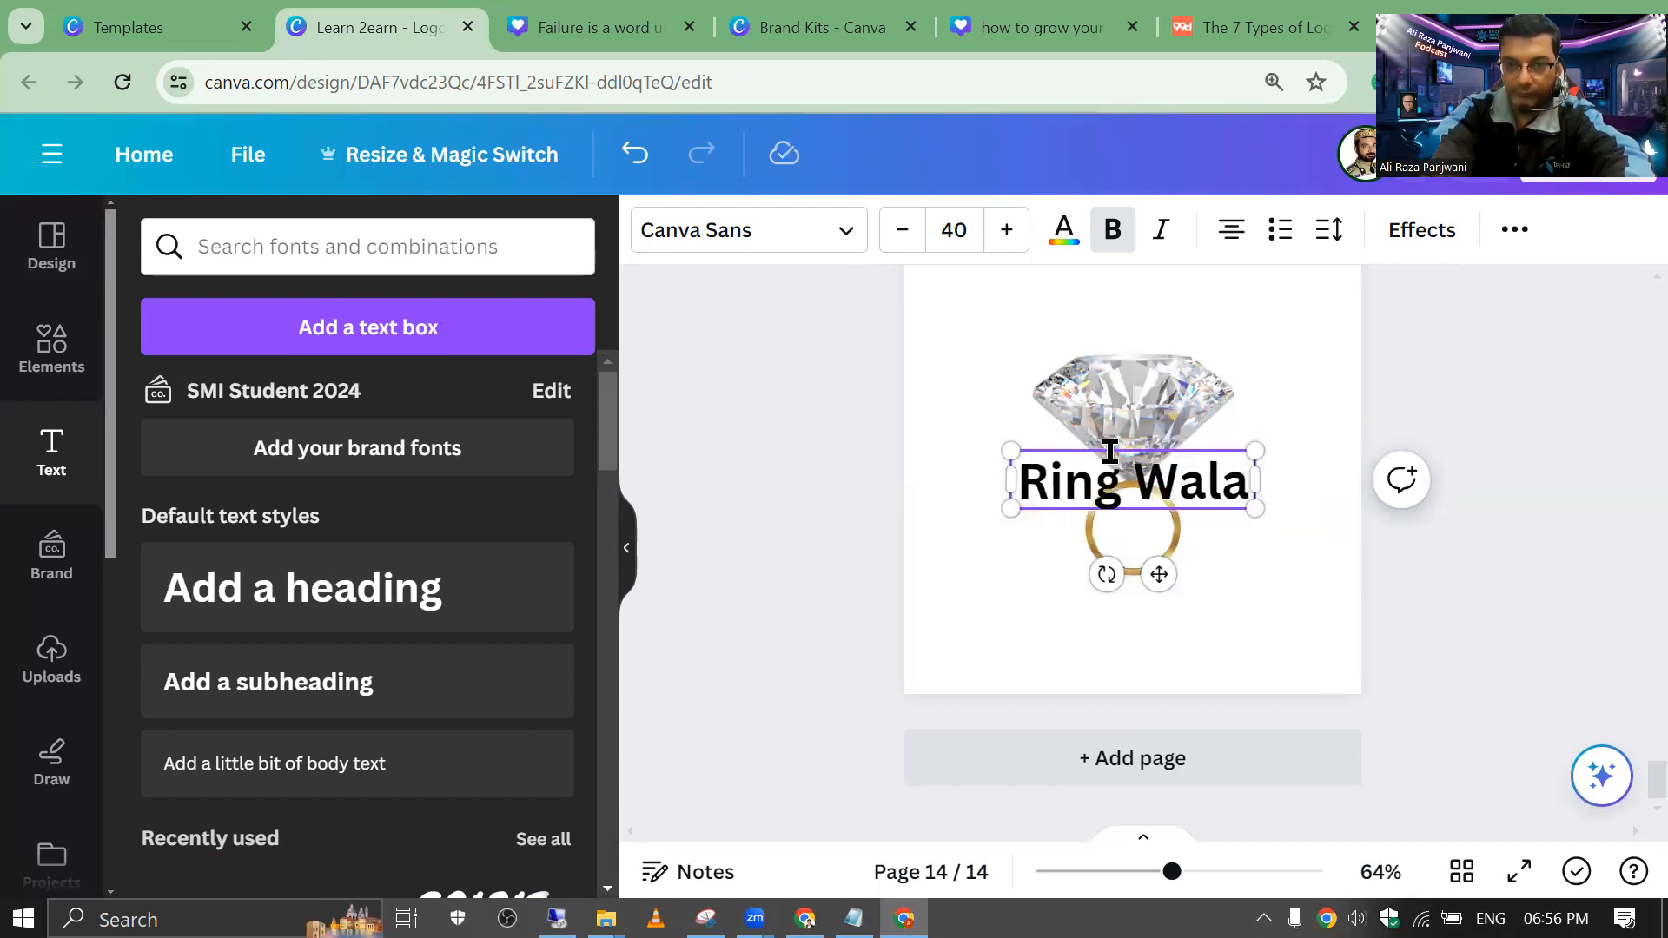
{"action": "left_click", "coordinate": [982, 404]}
{"action": "left_click_drag", "start_coordinate": [1028, 477], "coordinate": [1025, 615]}
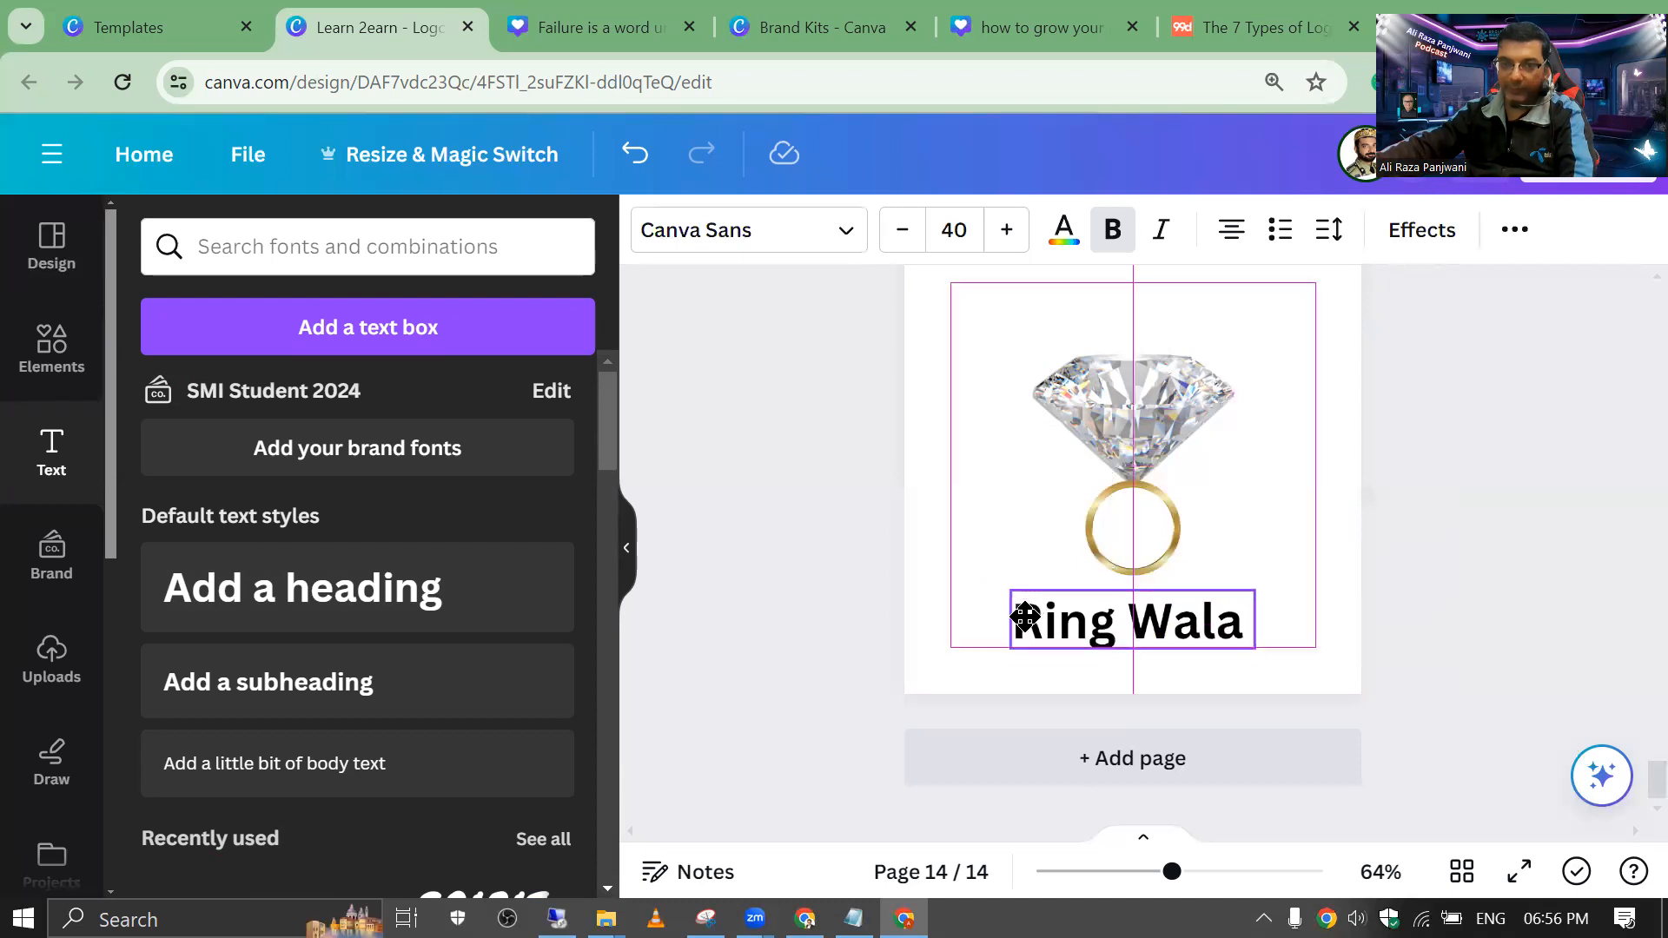
Step: Colour the Ring Wala text purple, then add a blank fifteenth page
{"action": "left_click", "coordinate": [1065, 237]}
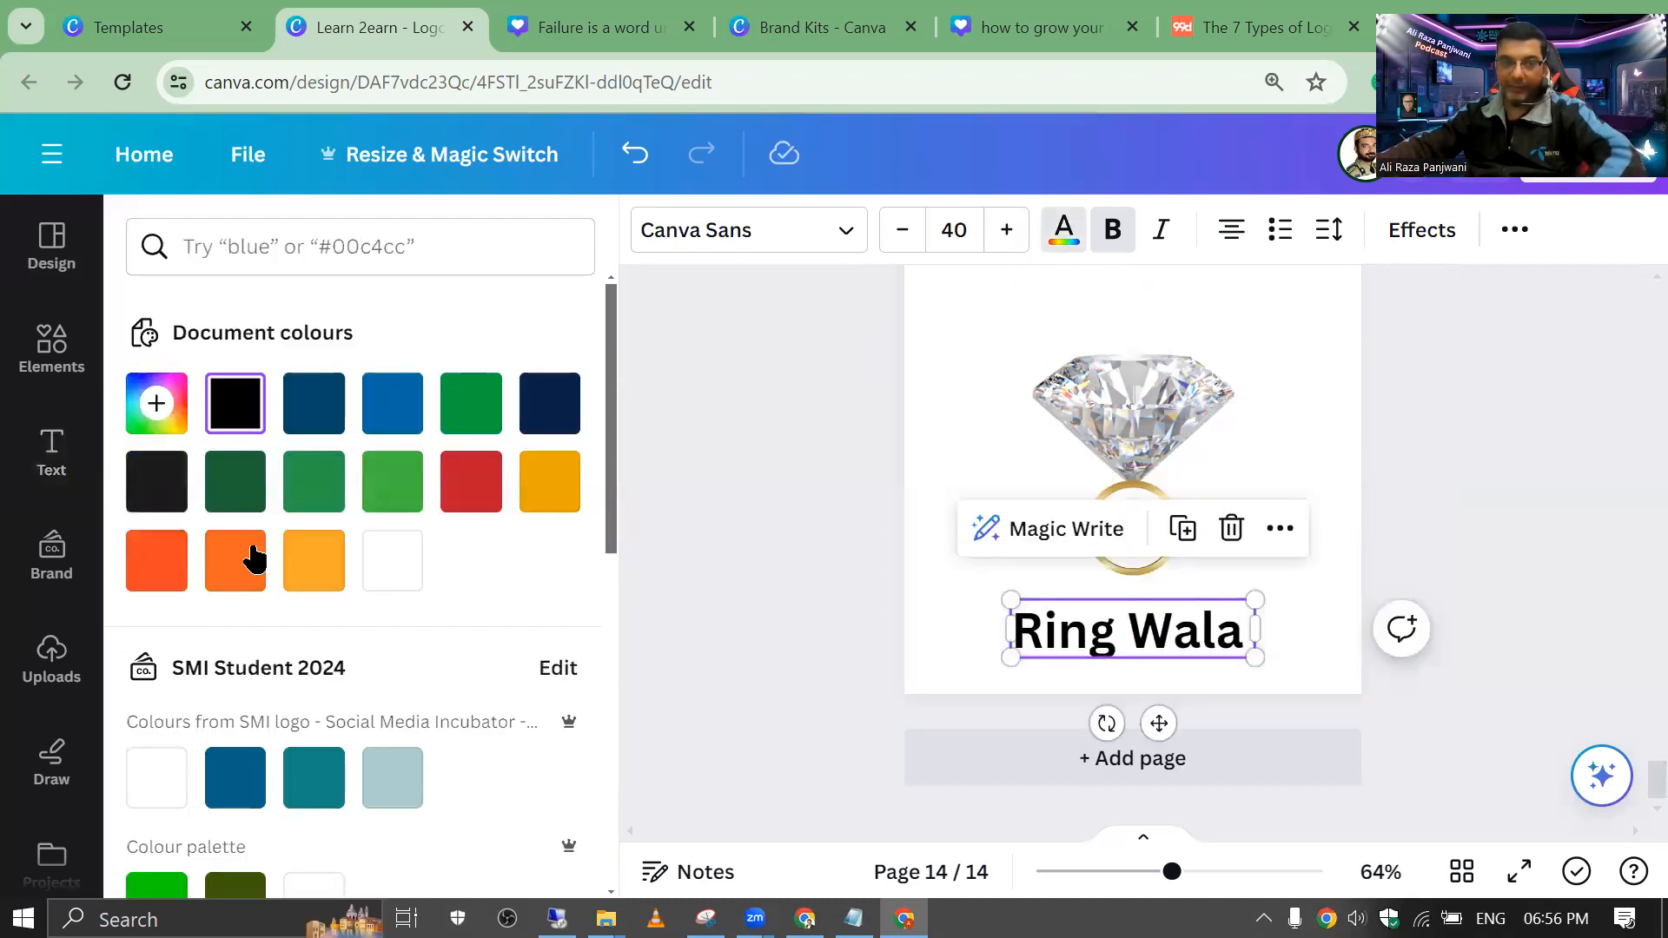
{"action": "scroll", "coordinate": [260, 560], "scroll_direction": "down", "scroll_amount": 9}
{"action": "scroll", "coordinate": [274, 565], "scroll_direction": "up", "scroll_amount": 6}
{"action": "scroll", "coordinate": [276, 569], "scroll_direction": "down", "scroll_amount": 6}
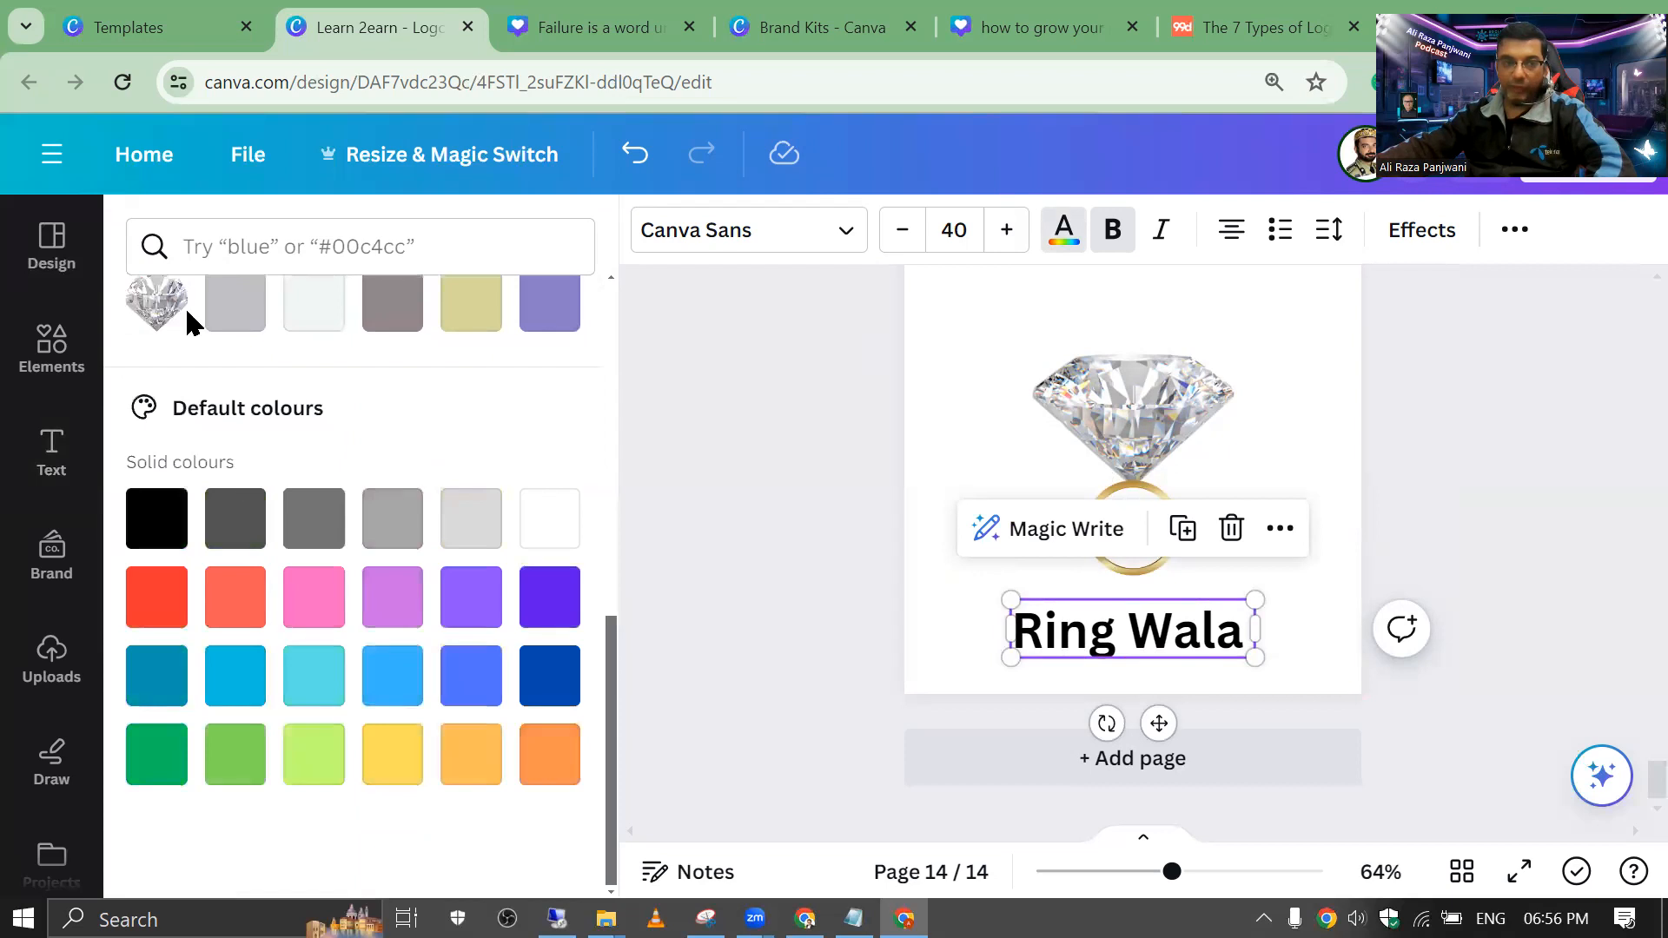
{"action": "left_click_drag", "start_coordinate": [615, 684], "coordinate": [608, 556]}
{"action": "left_click", "coordinate": [472, 557]}
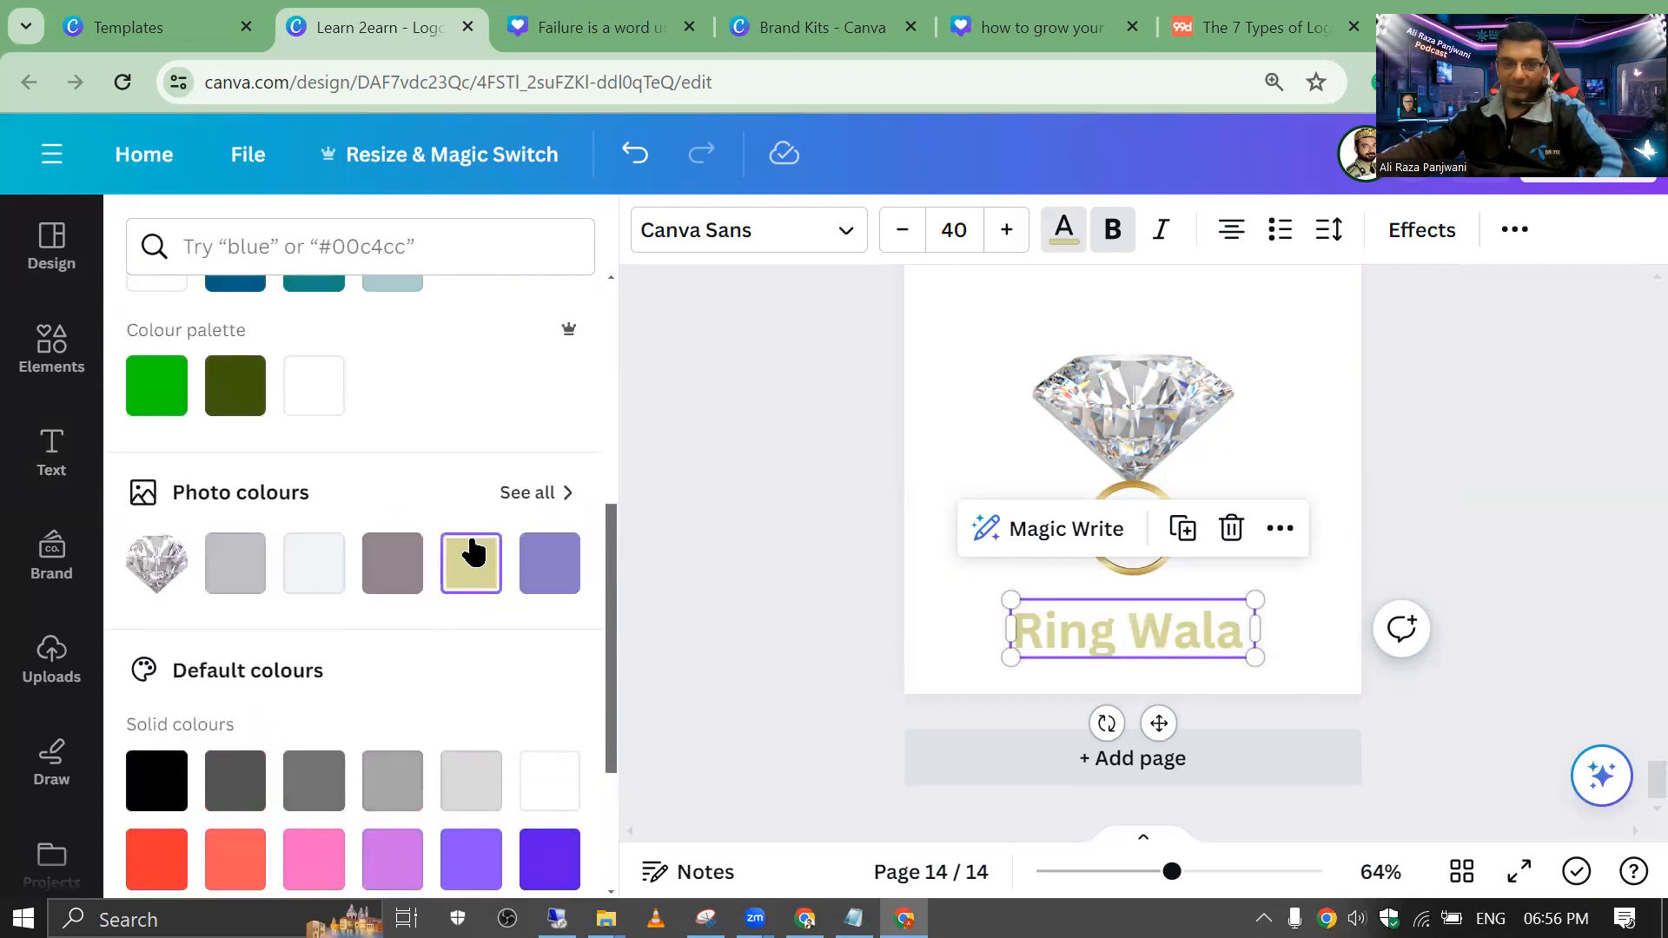
{"action": "left_click", "coordinate": [391, 567]}
{"action": "left_click", "coordinate": [225, 573]}
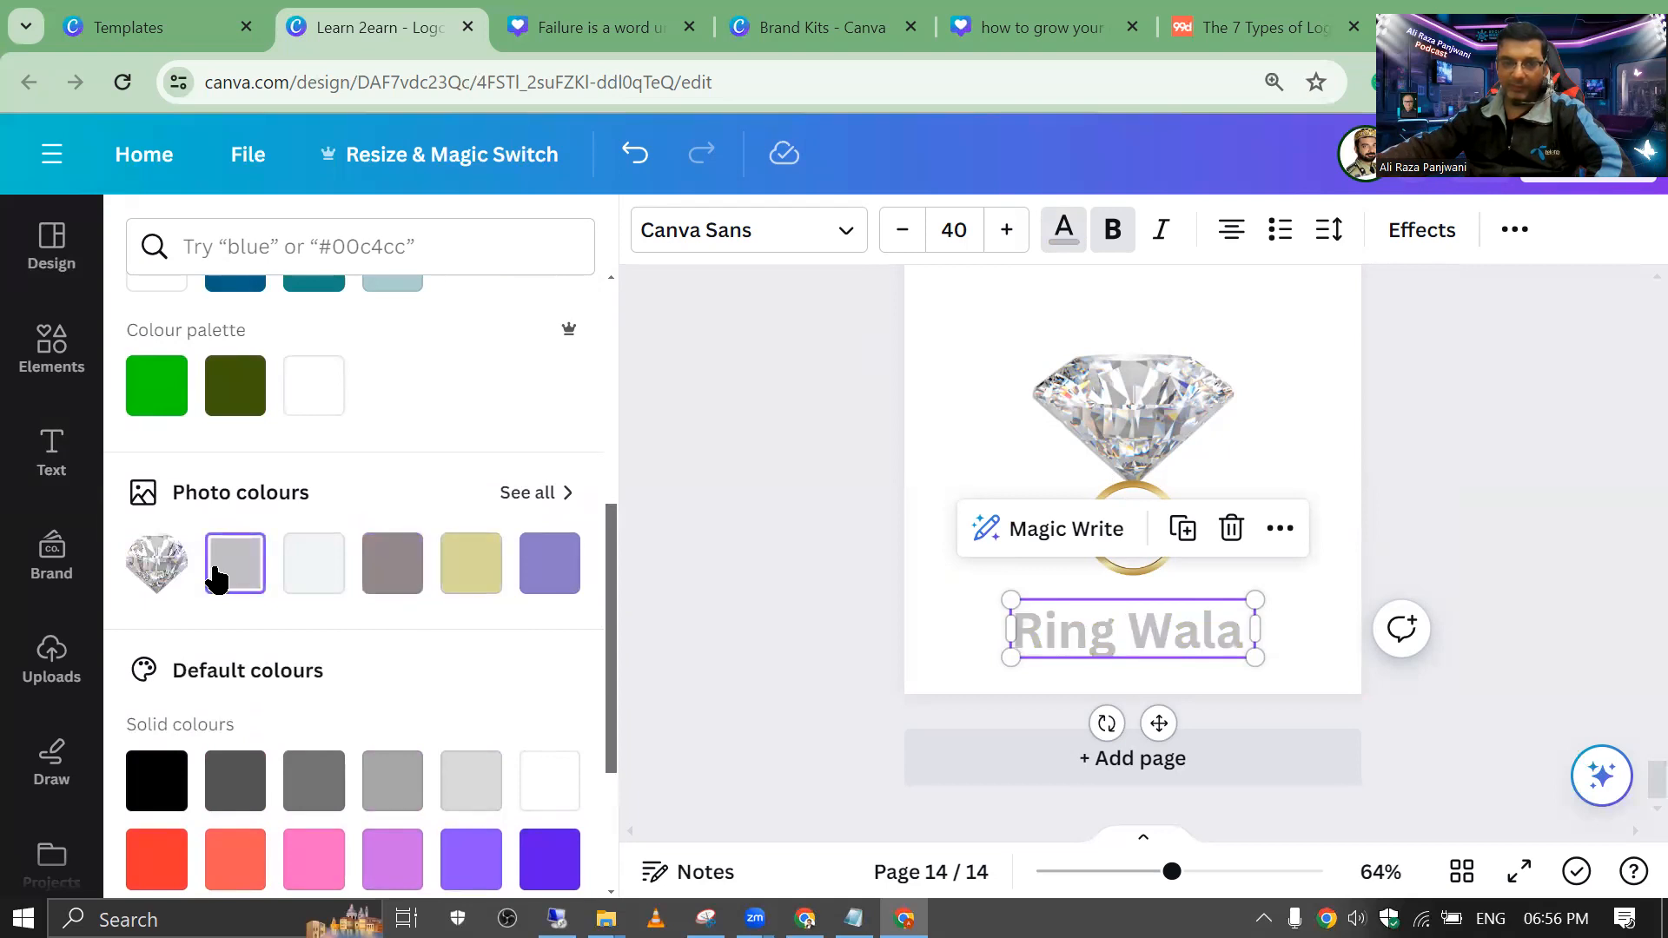
{"action": "left_click", "coordinate": [547, 565]}
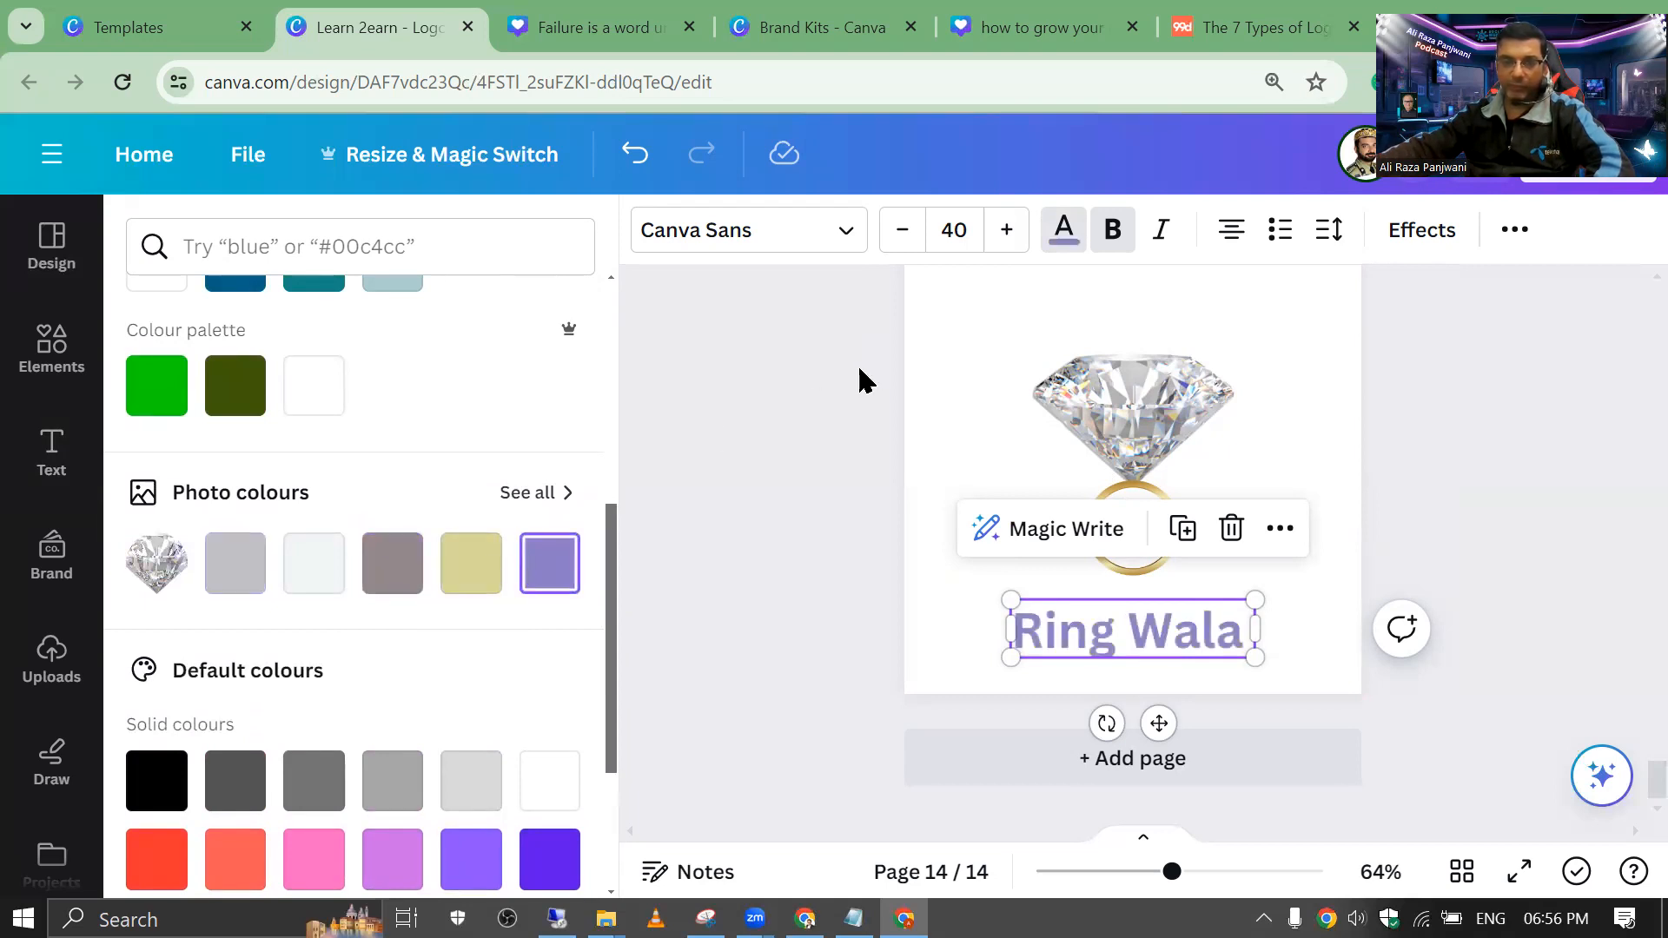
{"action": "left_click", "coordinate": [856, 361]}
{"action": "left_click", "coordinate": [848, 352]}
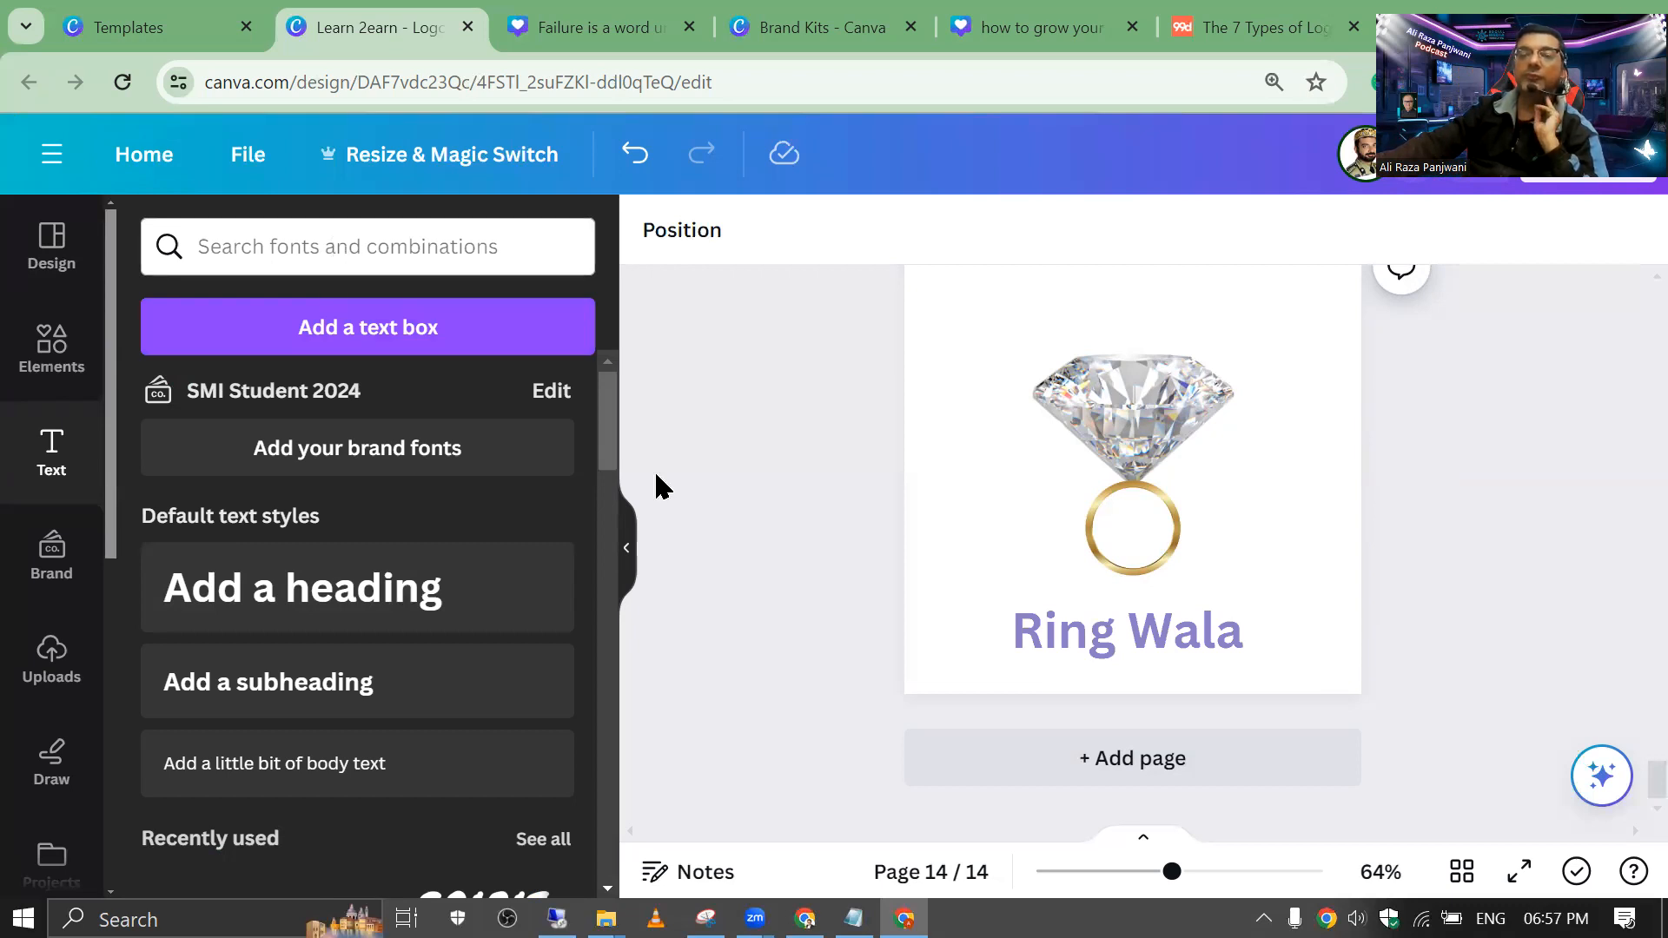
{"action": "left_click", "coordinate": [1047, 763]}
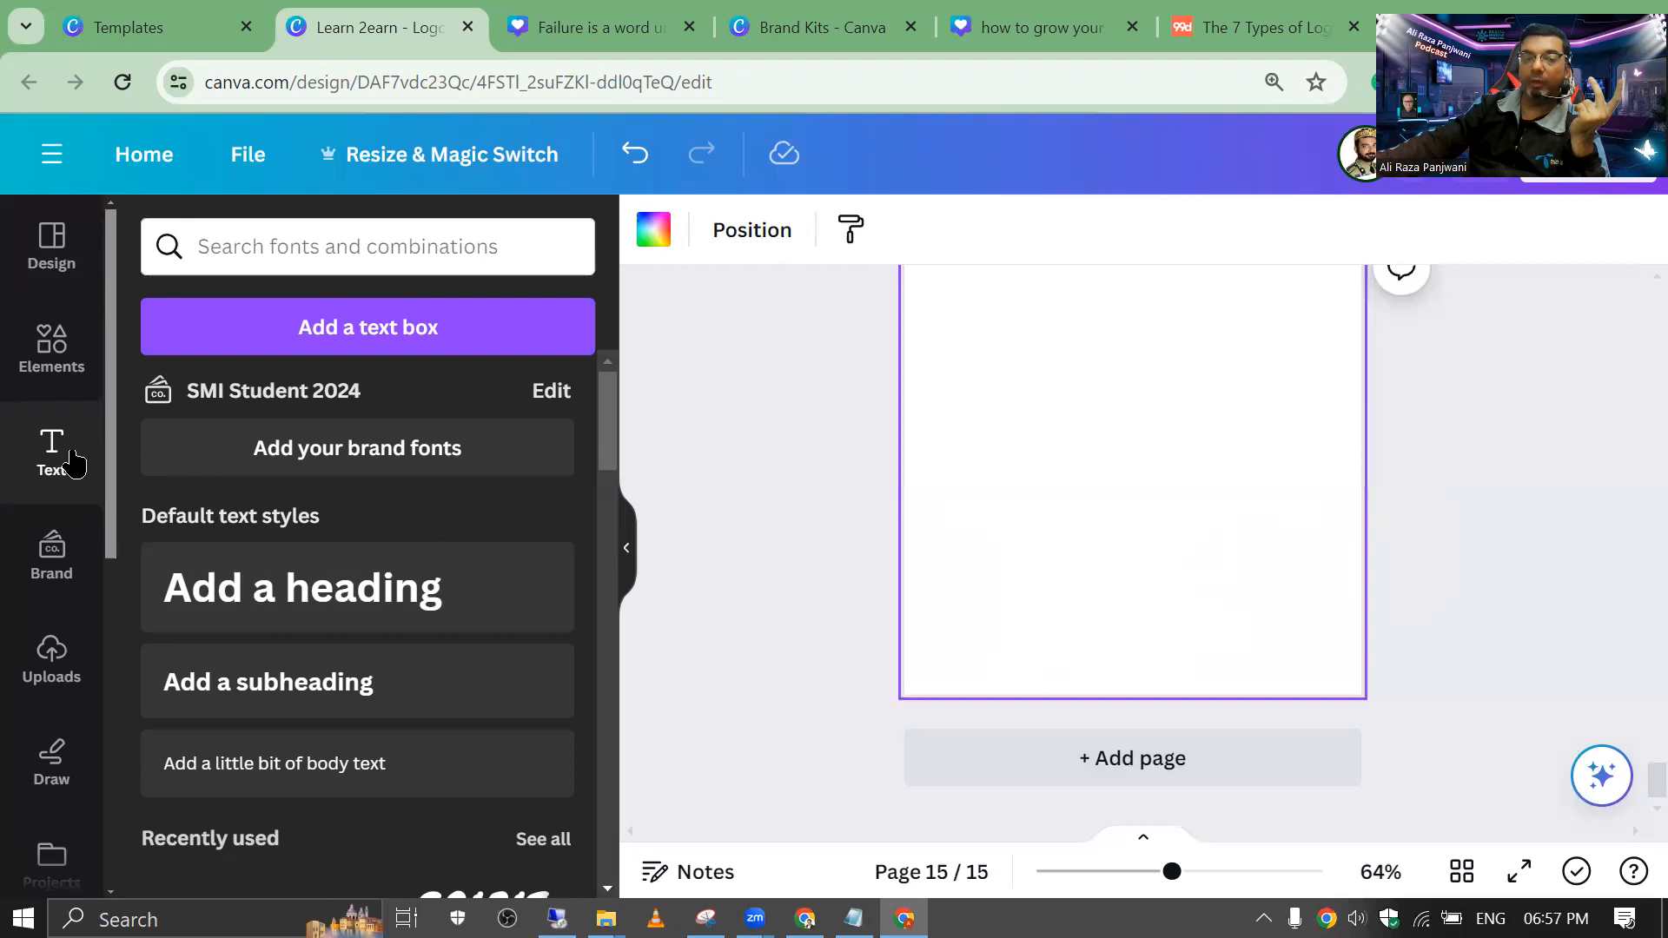
Step: Add a heading with the letter 'A' and enlarge it to font size 127
{"action": "left_click", "coordinate": [335, 612]}
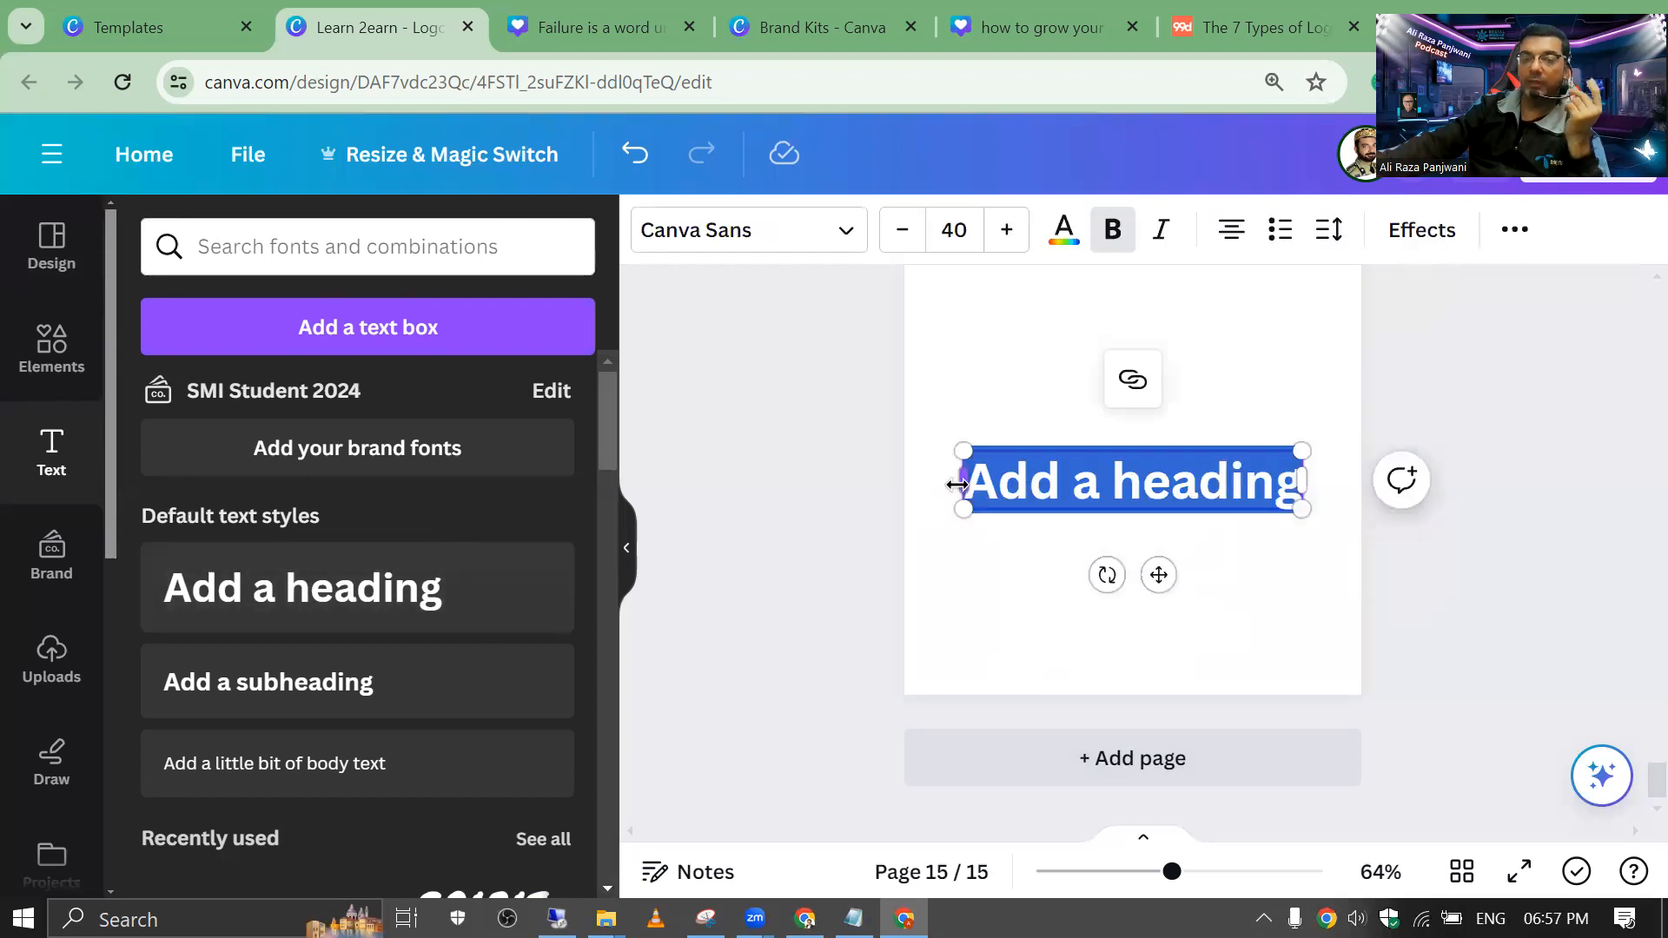
{"action": "type", "text": "A"}
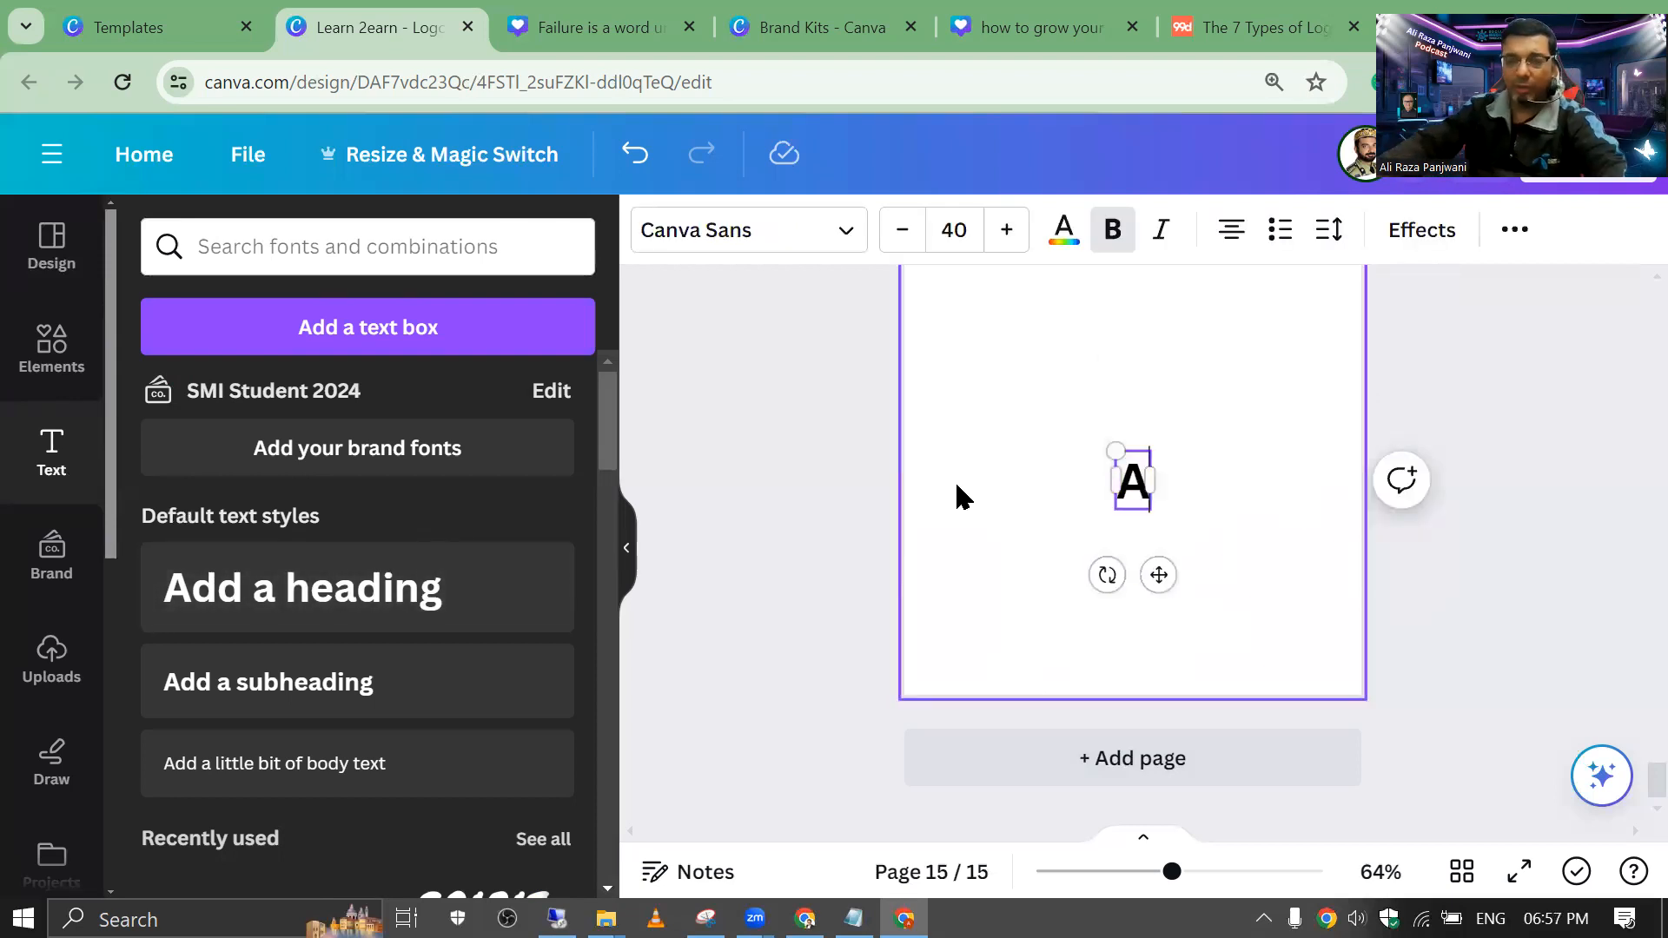
{"action": "left_click", "coordinate": [1008, 464]}
{"action": "left_click", "coordinate": [1143, 482]}
{"action": "left_click_drag", "start_coordinate": [1119, 458], "coordinate": [983, 365]}
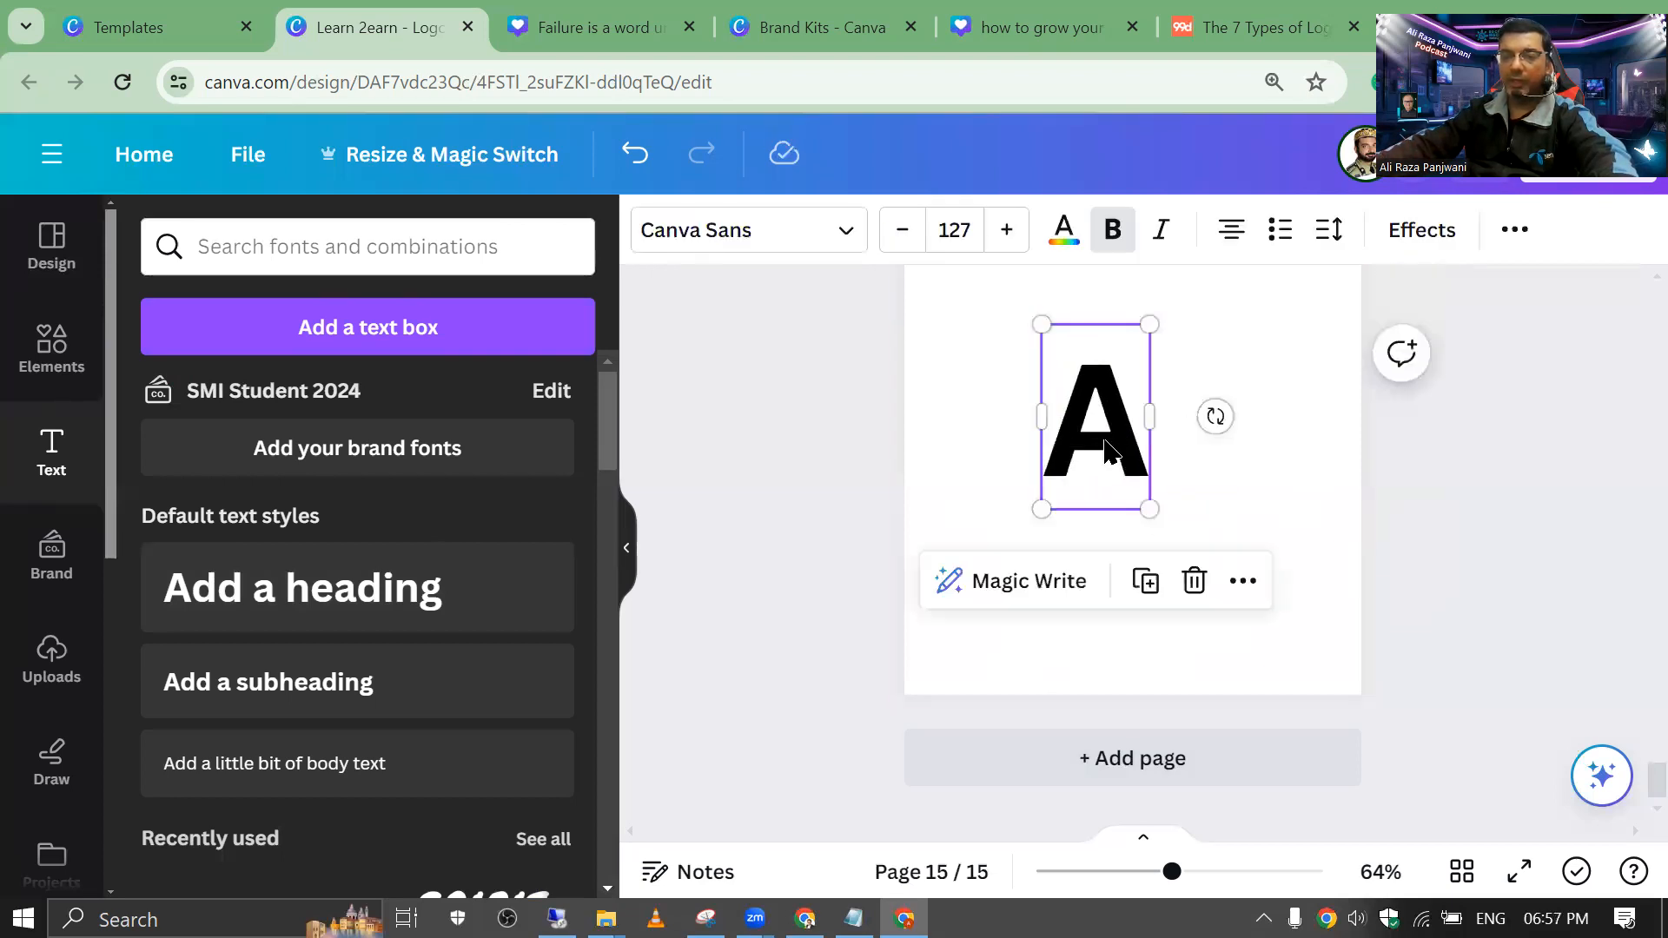
Step: Duplicate the A, change the copy to 'K', and place it beside the A
{"action": "left_click", "coordinate": [1145, 580]}
{"action": "left_click_drag", "start_coordinate": [1128, 470], "coordinate": [1190, 470]}
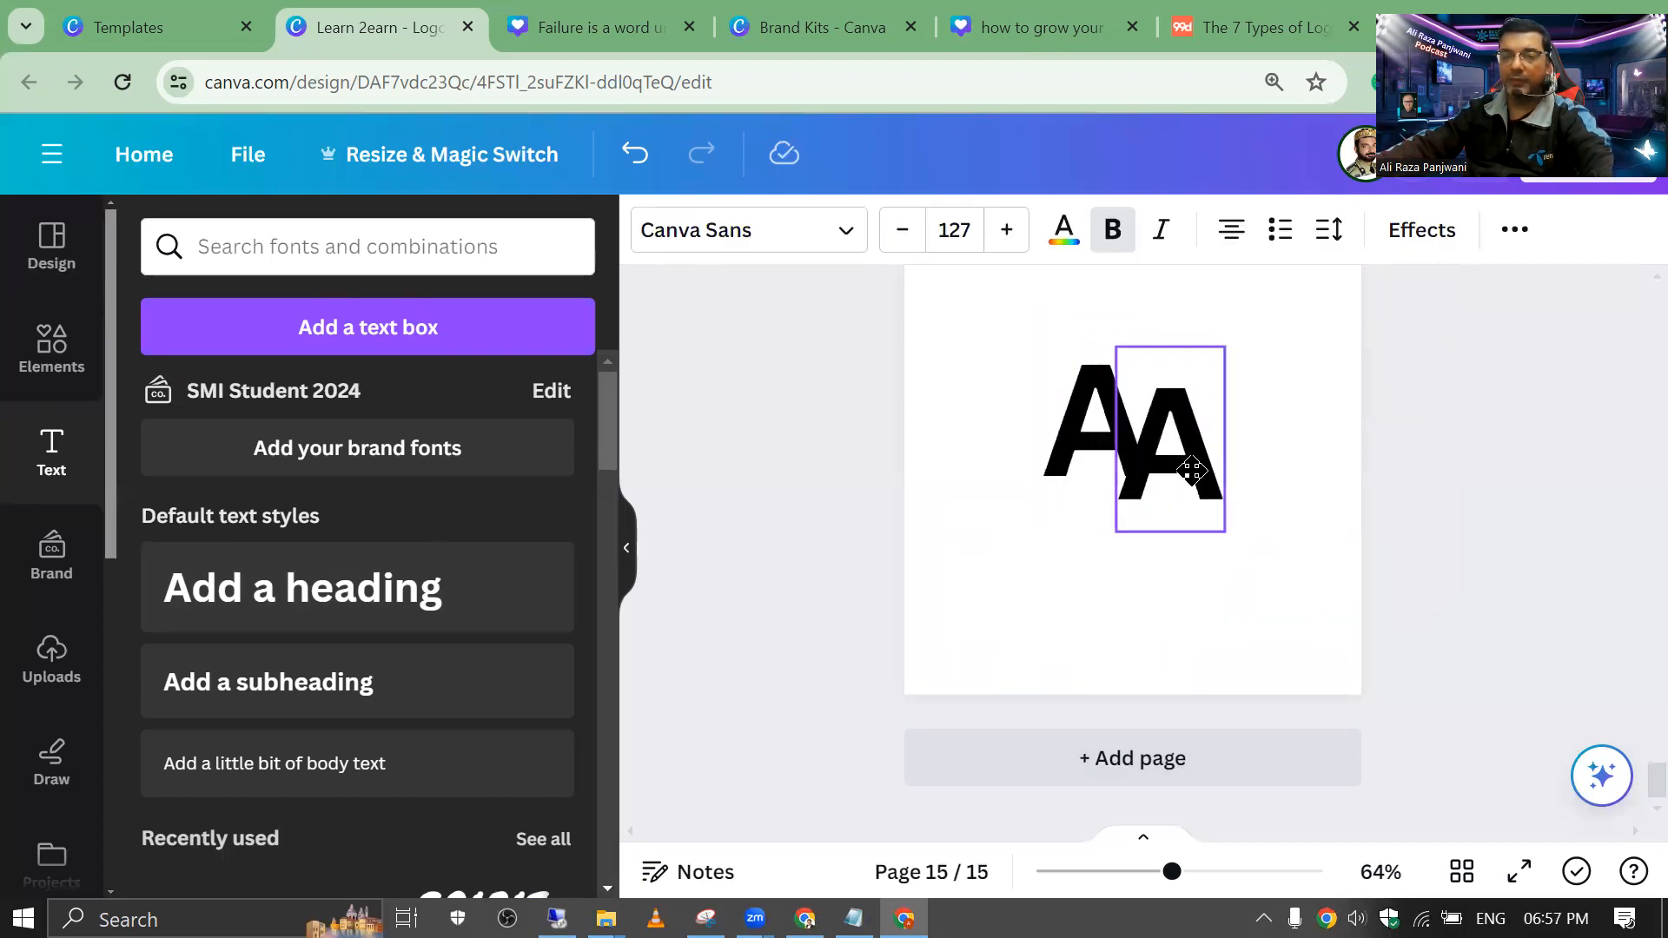
{"action": "double_click", "coordinate": [1192, 471]}
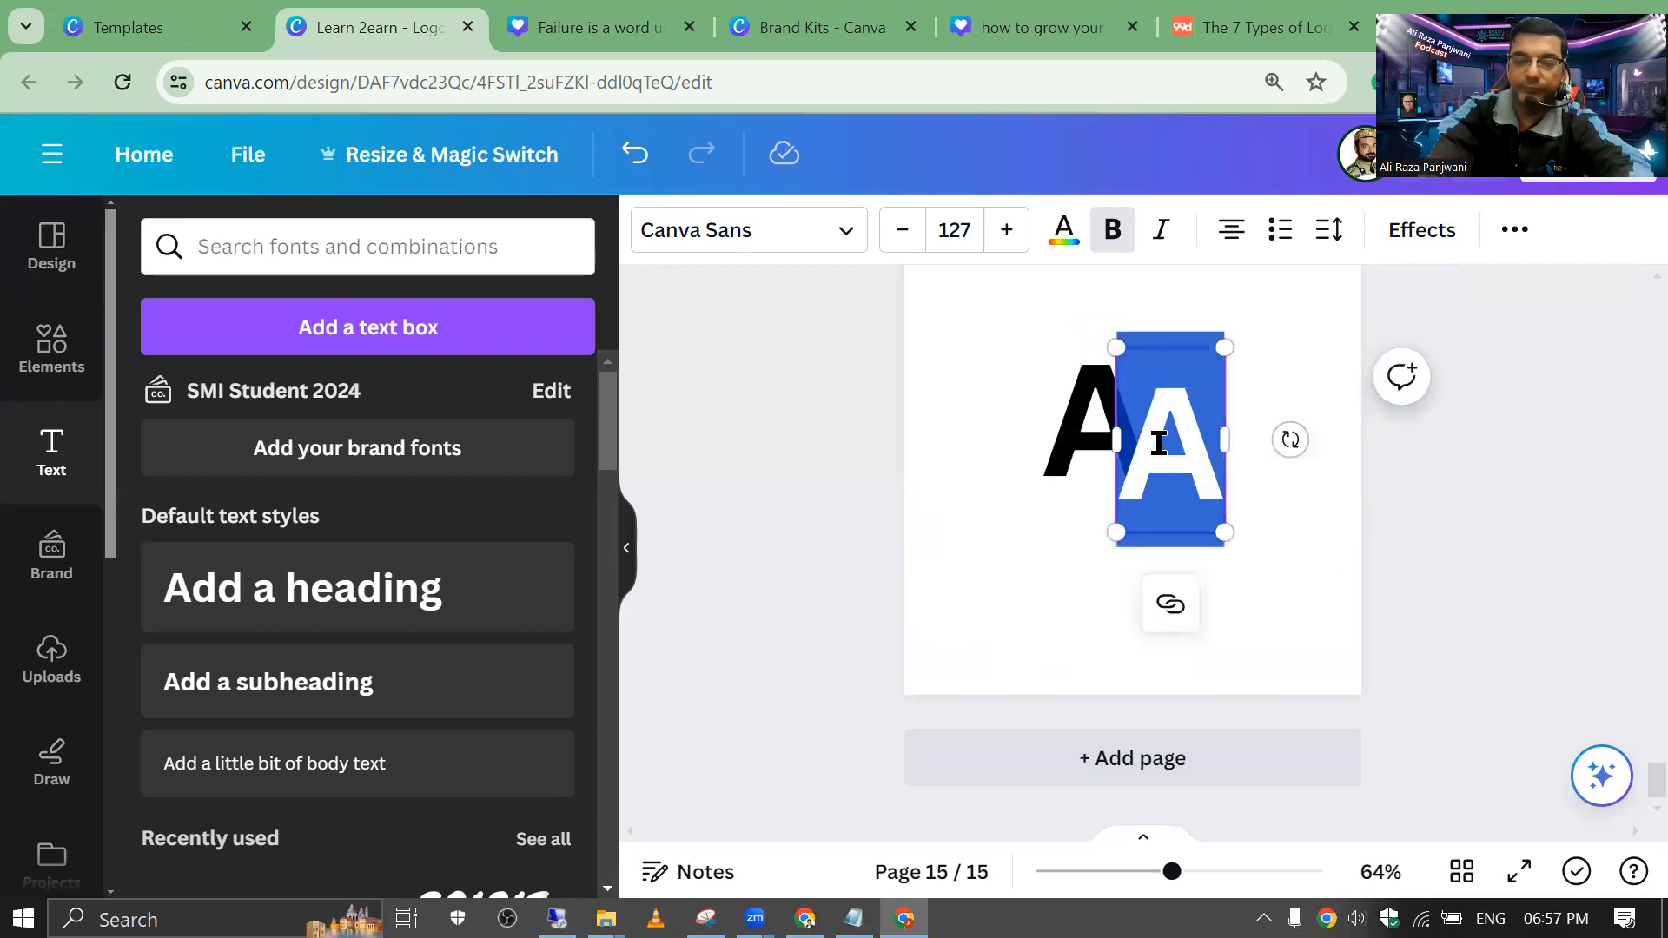
{"action": "type", "text": "K"}
{"action": "left_click", "coordinate": [931, 382]}
{"action": "left_click", "coordinate": [1154, 449]}
{"action": "mouse_move", "coordinate": [1154, 448]}
{"action": "left_mouse_down"}
{"action": "mouse_move", "coordinate": [1130, 448]}
{"action": "mouse_move", "coordinate": [1143, 431]}
{"action": "mouse_move", "coordinate": [1122, 417]}
{"action": "mouse_move", "coordinate": [1169, 437]}
{"action": "left_mouse_up"}
{"action": "double_click", "coordinate": [1142, 431]}
{"action": "left_click", "coordinate": [962, 374]}
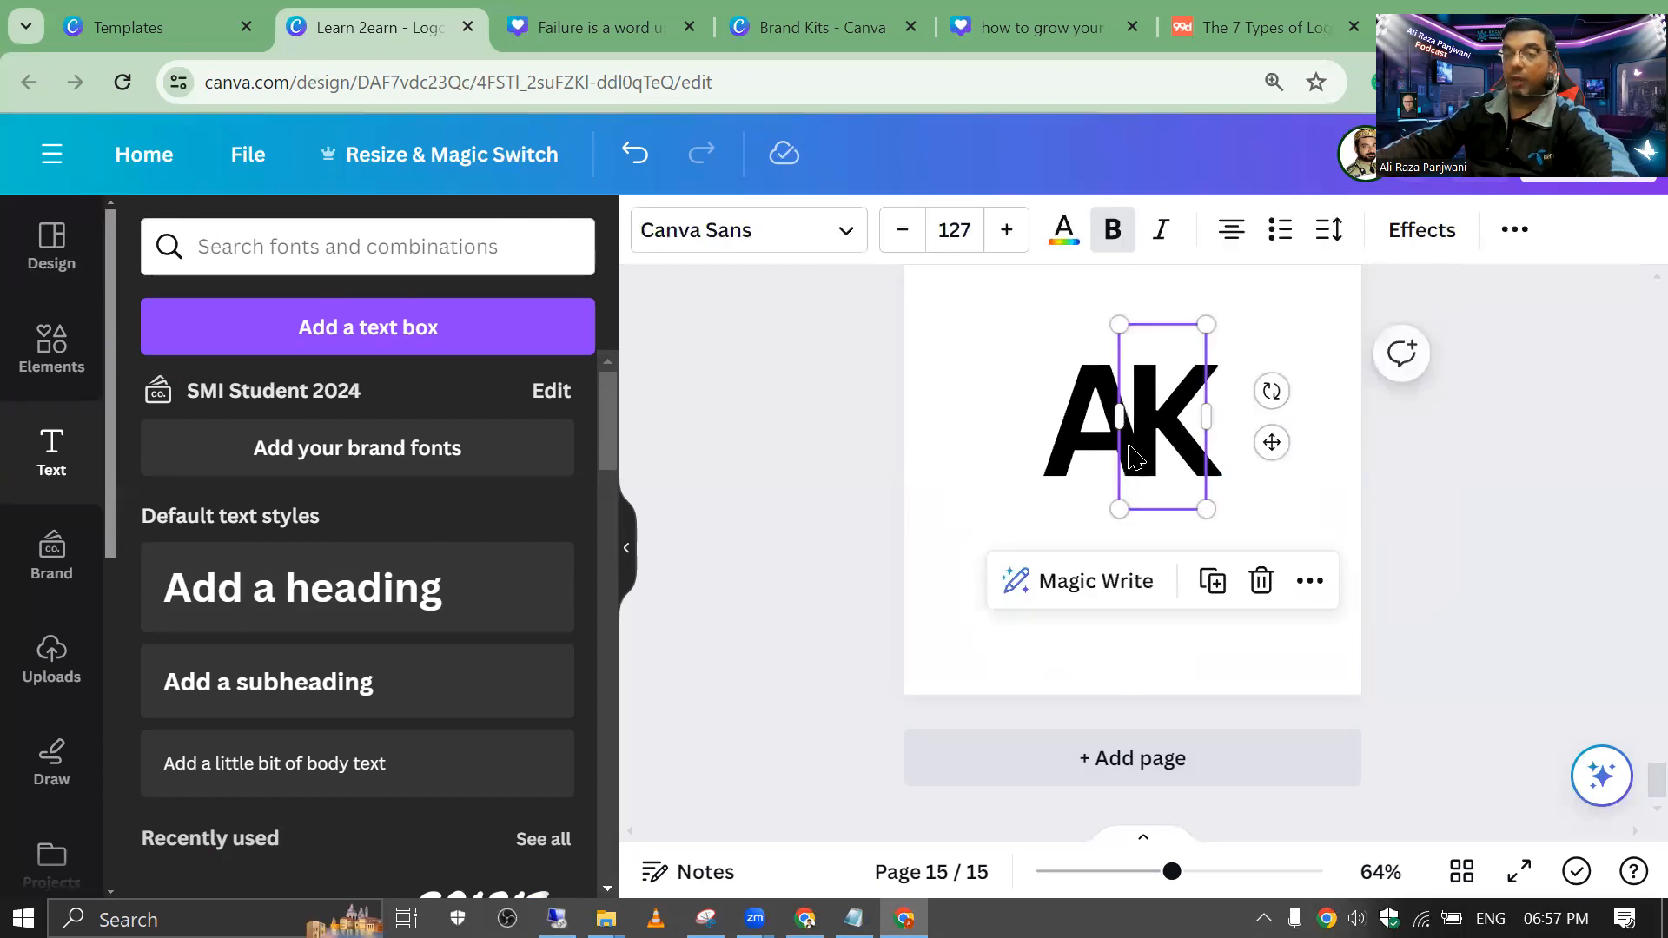
Step: Colour the K green and the A blue
{"action": "left_click", "coordinate": [1049, 246]}
{"action": "left_click", "coordinate": [471, 403]}
{"action": "left_click", "coordinate": [1078, 396]}
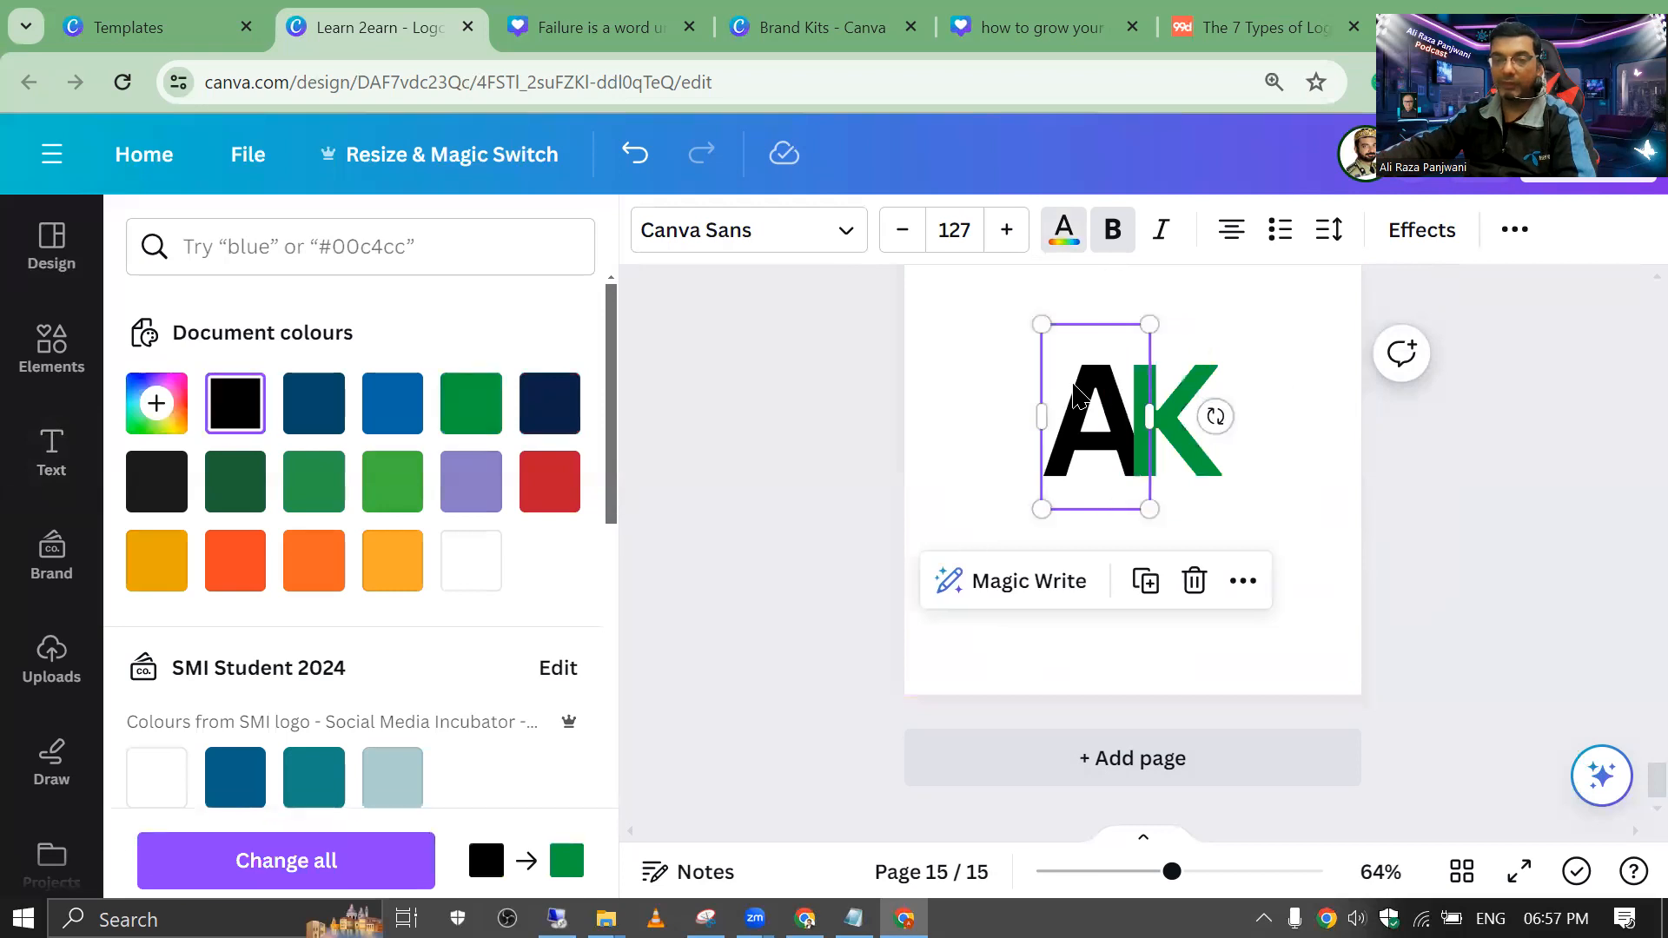
{"action": "left_click", "coordinate": [383, 402]}
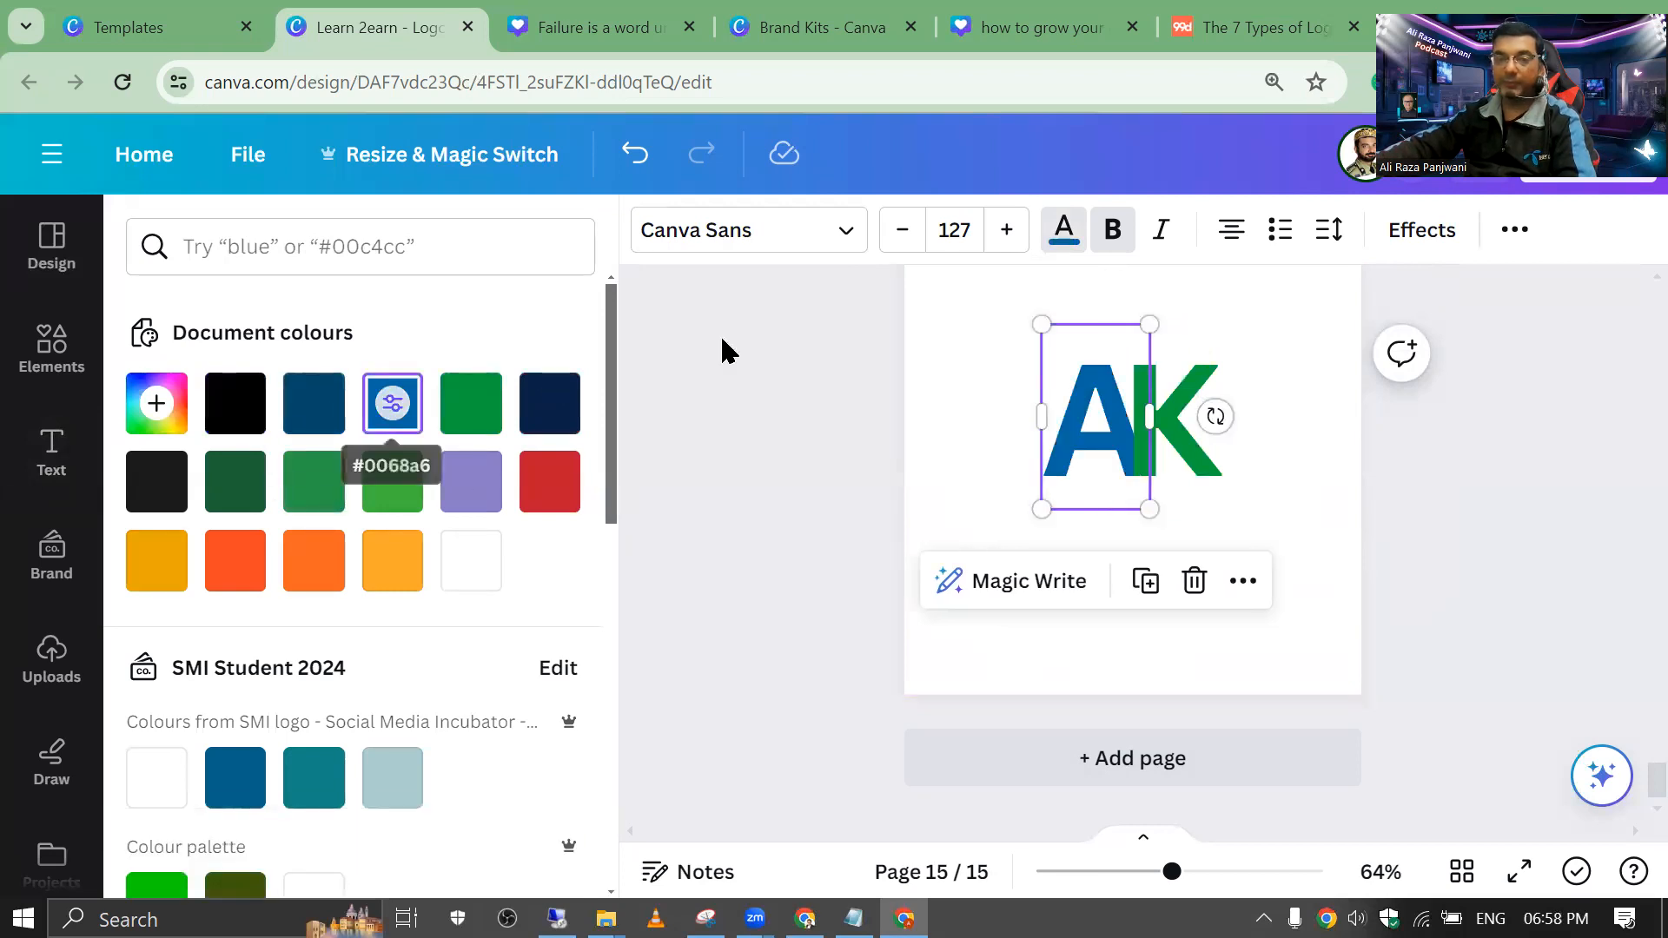
{"action": "left_click", "coordinate": [987, 357]}
Step: Group A and K into one monogram, enlarge it to size 219, and centre it
{"action": "left_click_drag", "start_coordinate": [946, 325], "coordinate": [1289, 540]}
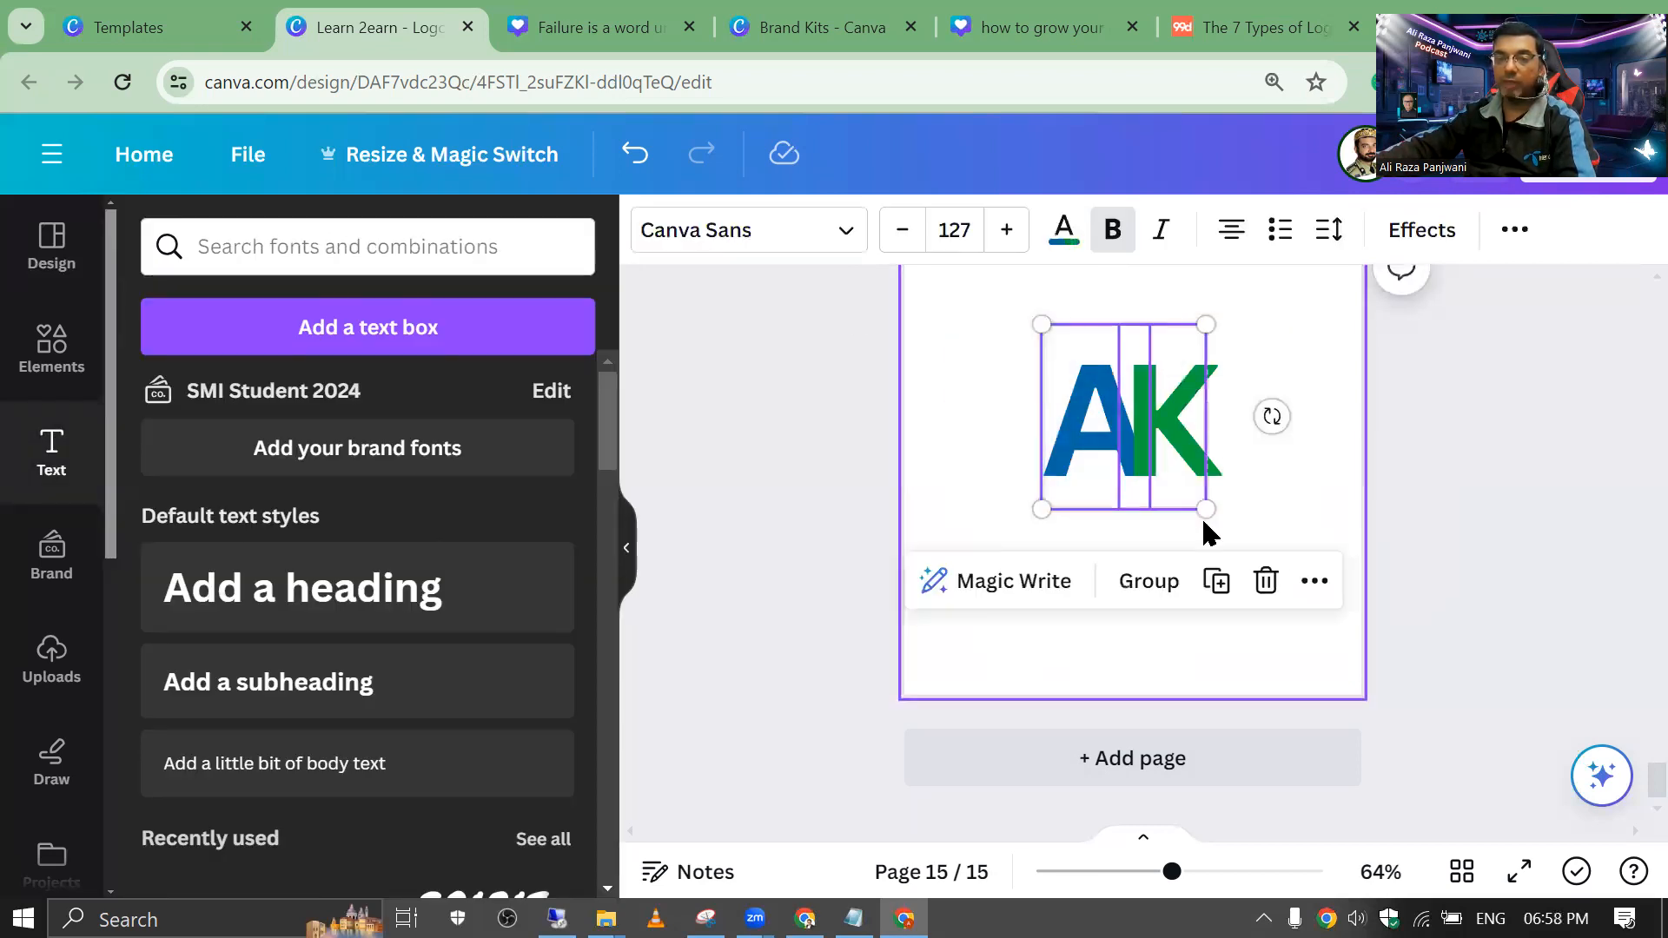
{"action": "left_click", "coordinate": [1146, 584]}
{"action": "left_click_drag", "start_coordinate": [1201, 507], "coordinate": [1329, 633]}
{"action": "left_click_drag", "start_coordinate": [1184, 566], "coordinate": [1129, 547]}
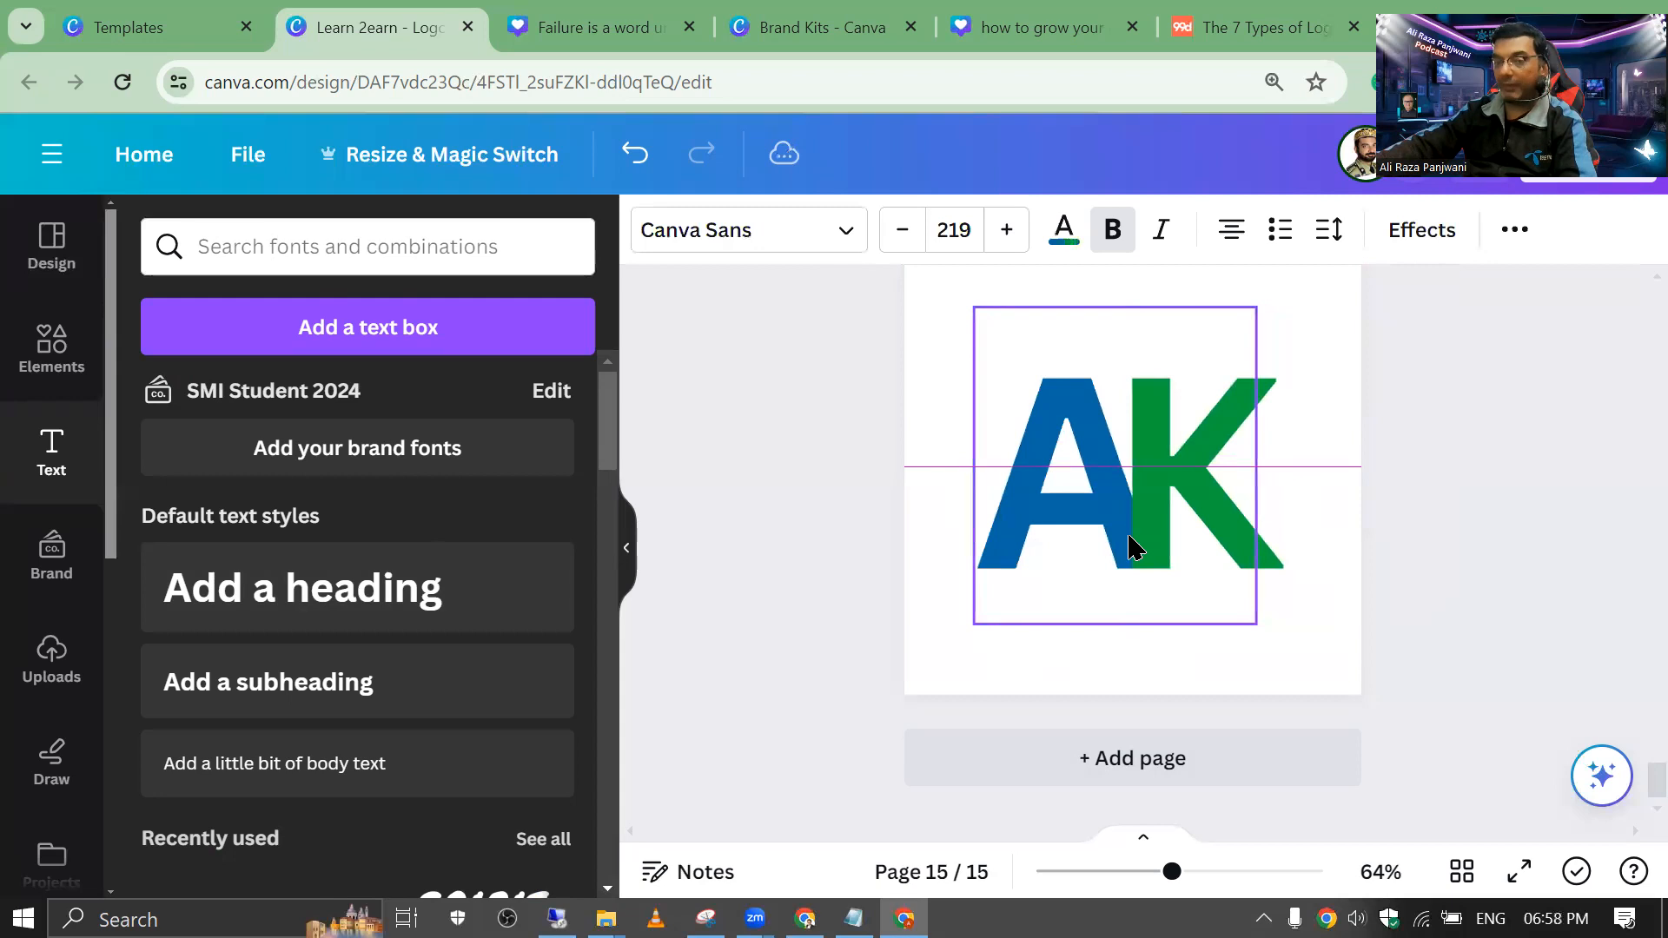
{"action": "left_click", "coordinate": [962, 399]}
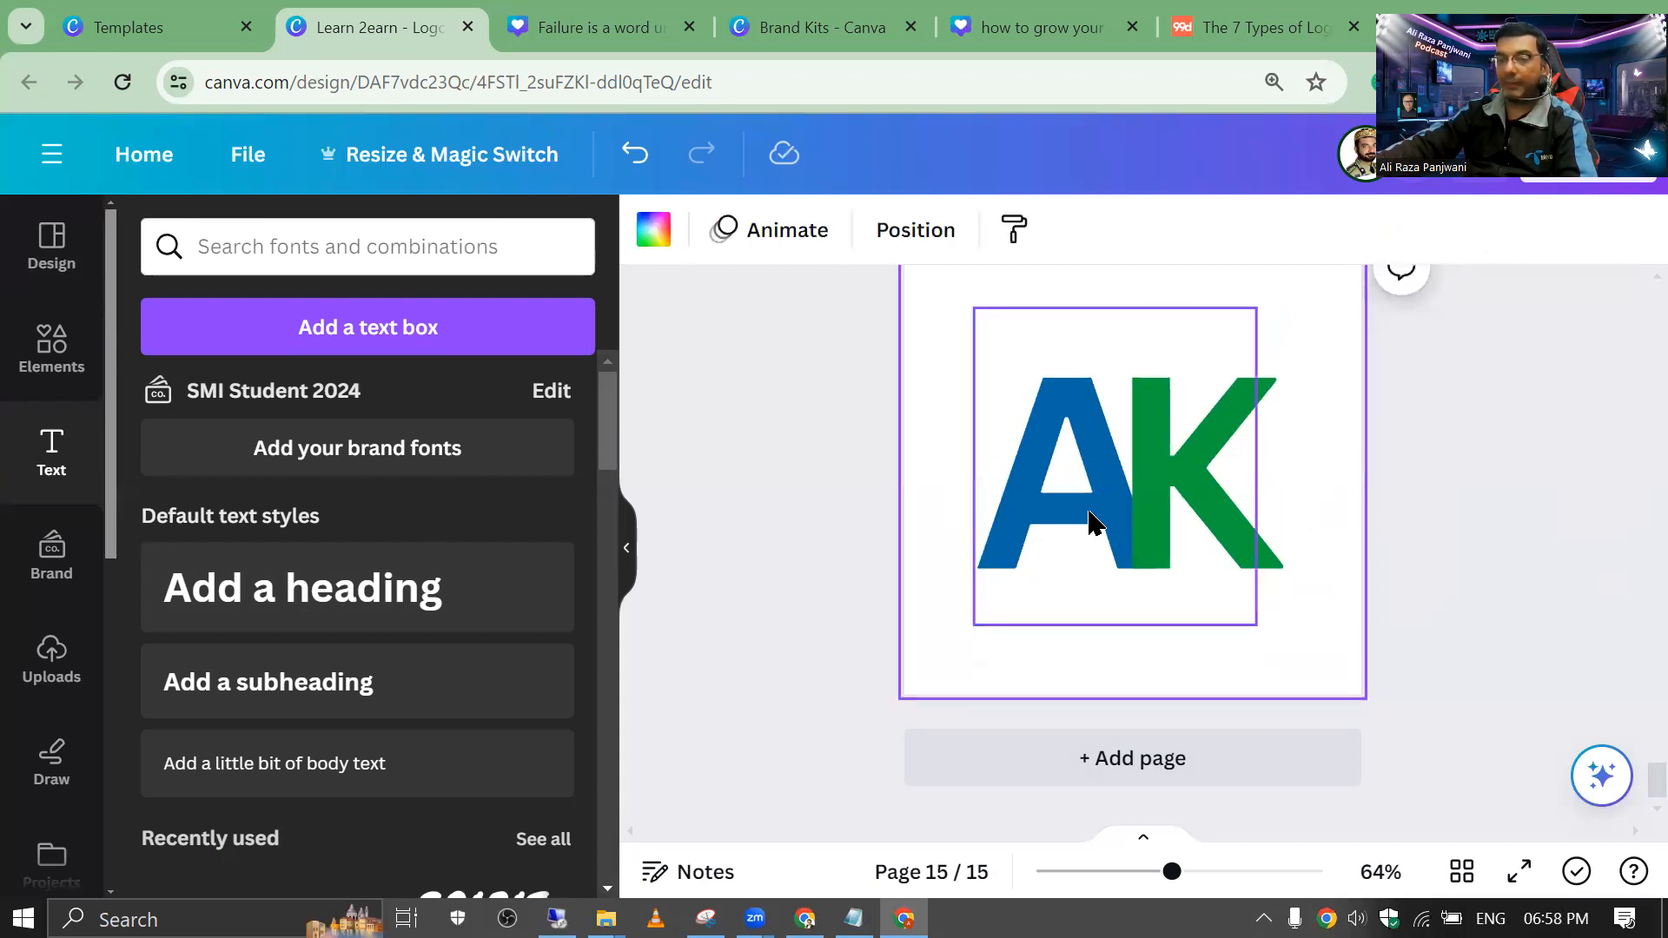
{"action": "left_click_drag", "start_coordinate": [1013, 487], "coordinate": [1009, 447]}
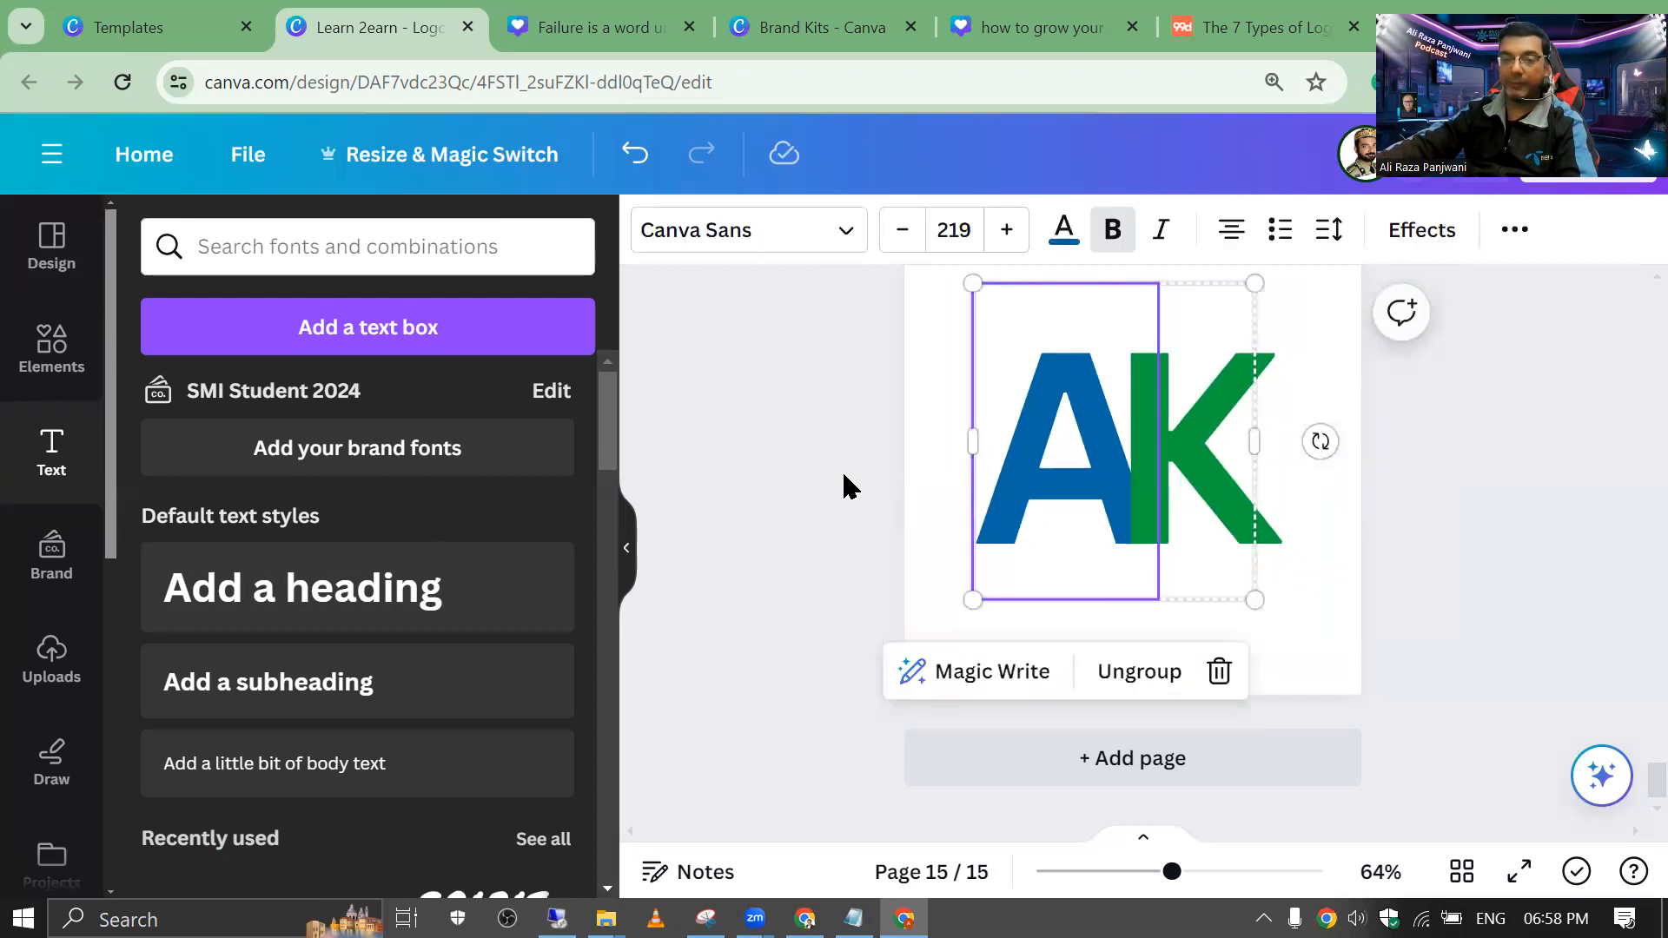
{"action": "left_click", "coordinate": [966, 535]}
{"action": "left_click", "coordinate": [1121, 502]}
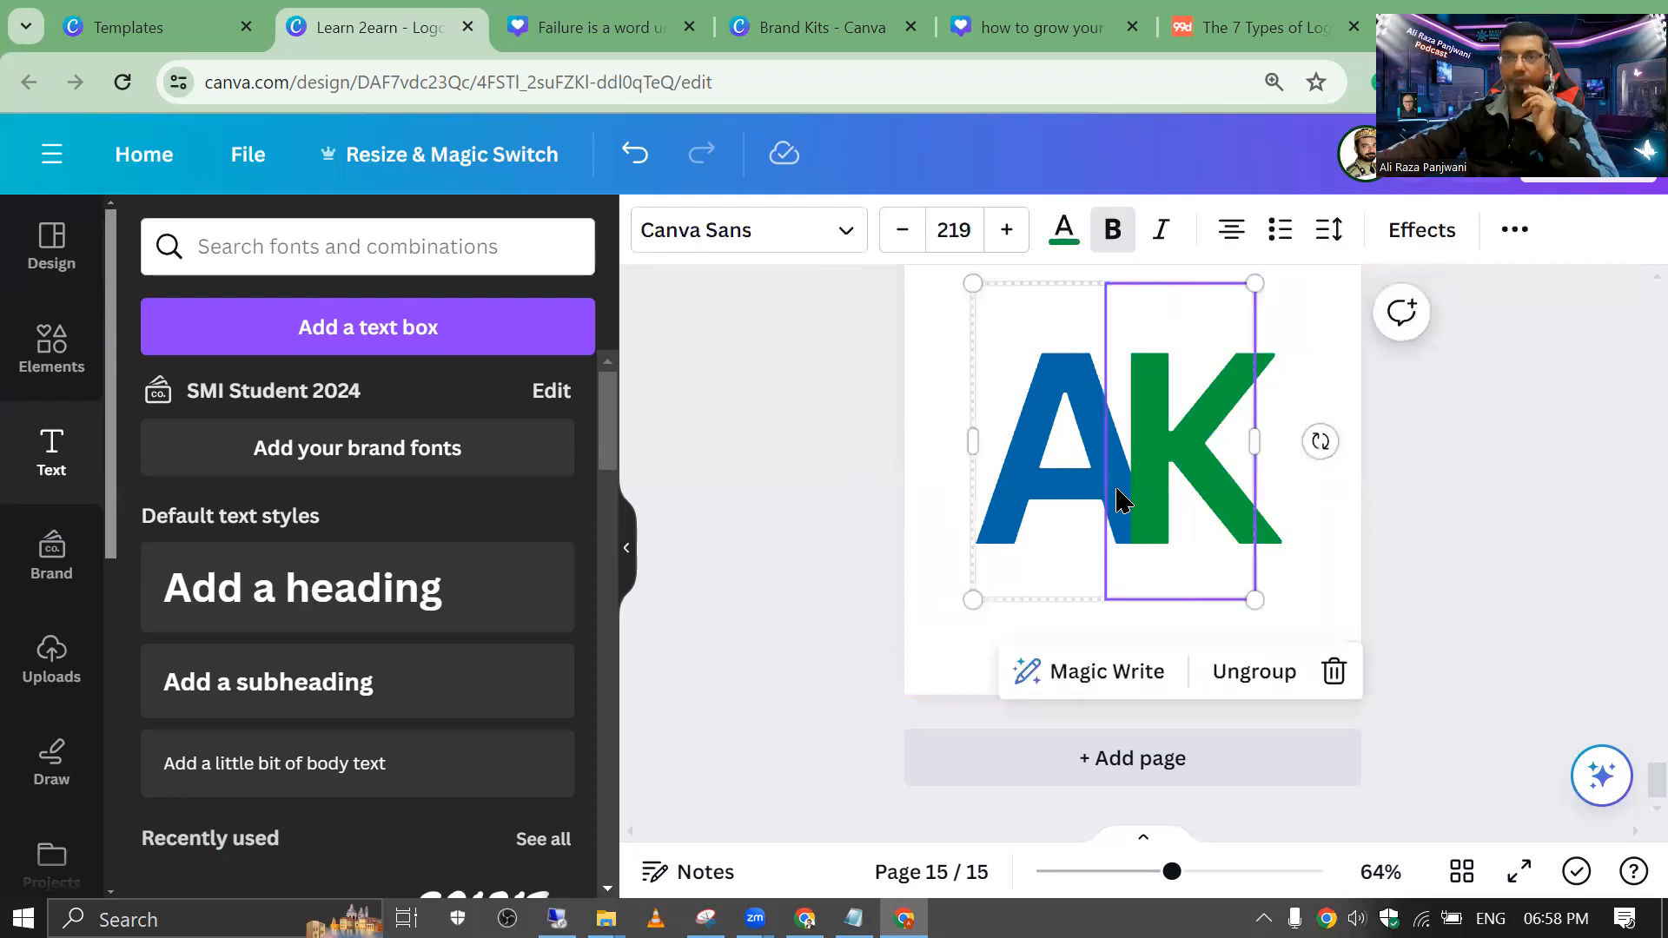
Step: Duplicate Page 15 with the monogram as a new Page 16
{"action": "left_click", "coordinate": [1017, 444]}
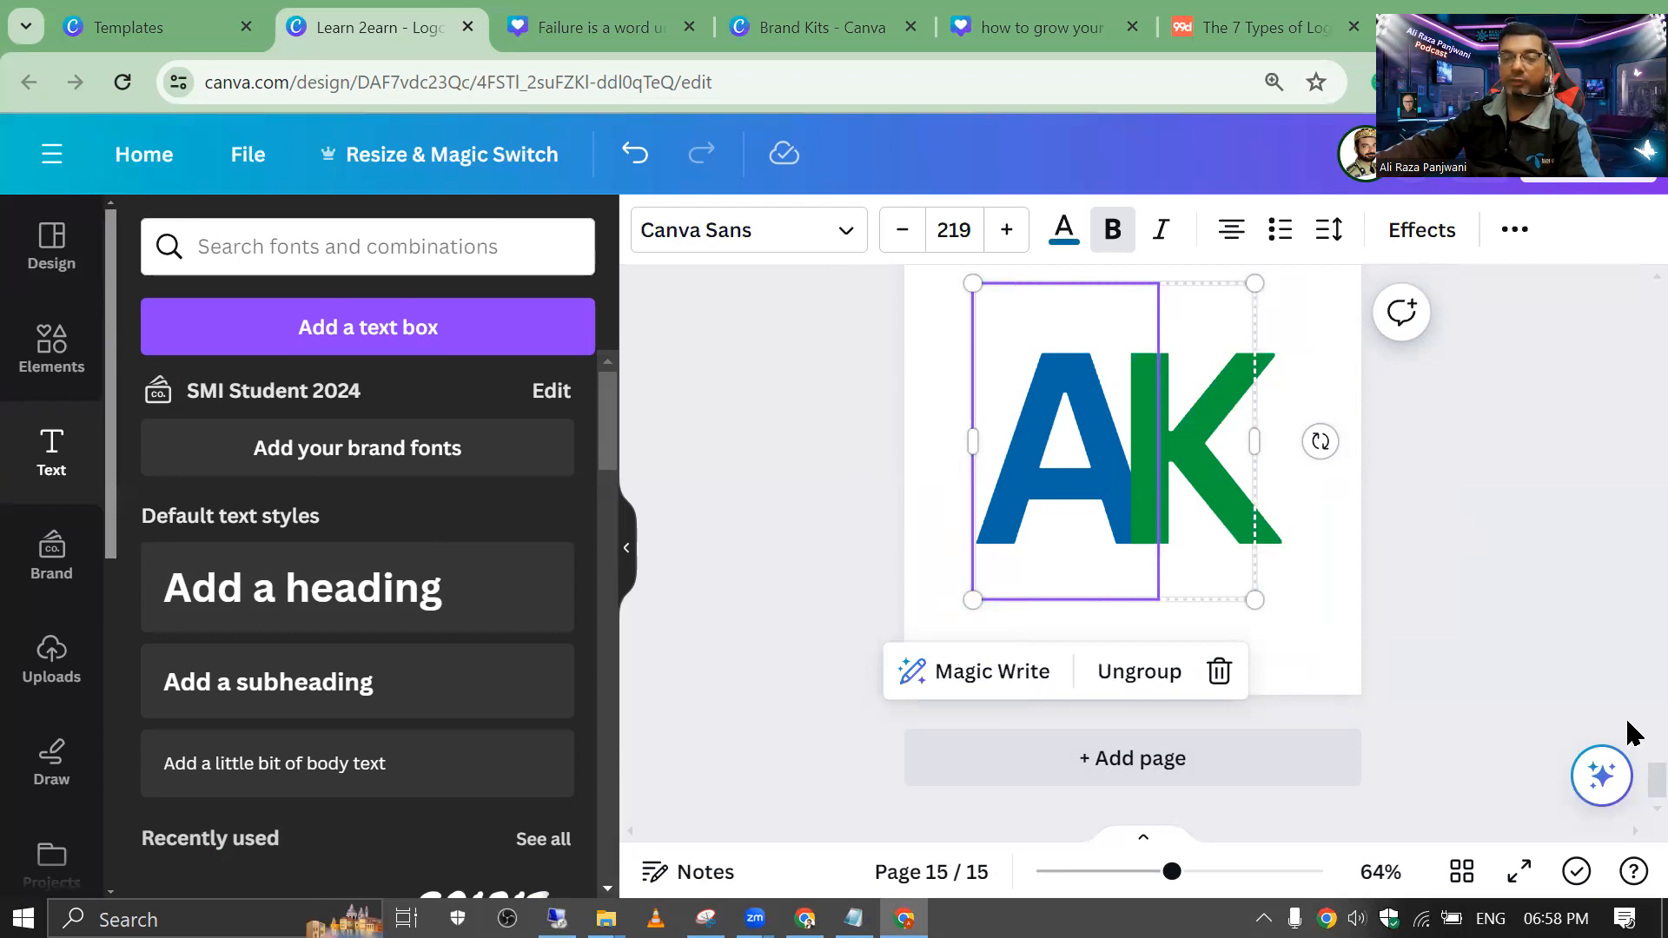
{"action": "mouse_move", "coordinate": [1172, 873]}
{"action": "left_mouse_down"}
{"action": "mouse_move", "coordinate": [1129, 875]}
{"action": "mouse_move", "coordinate": [1152, 874]}
{"action": "left_mouse_up"}
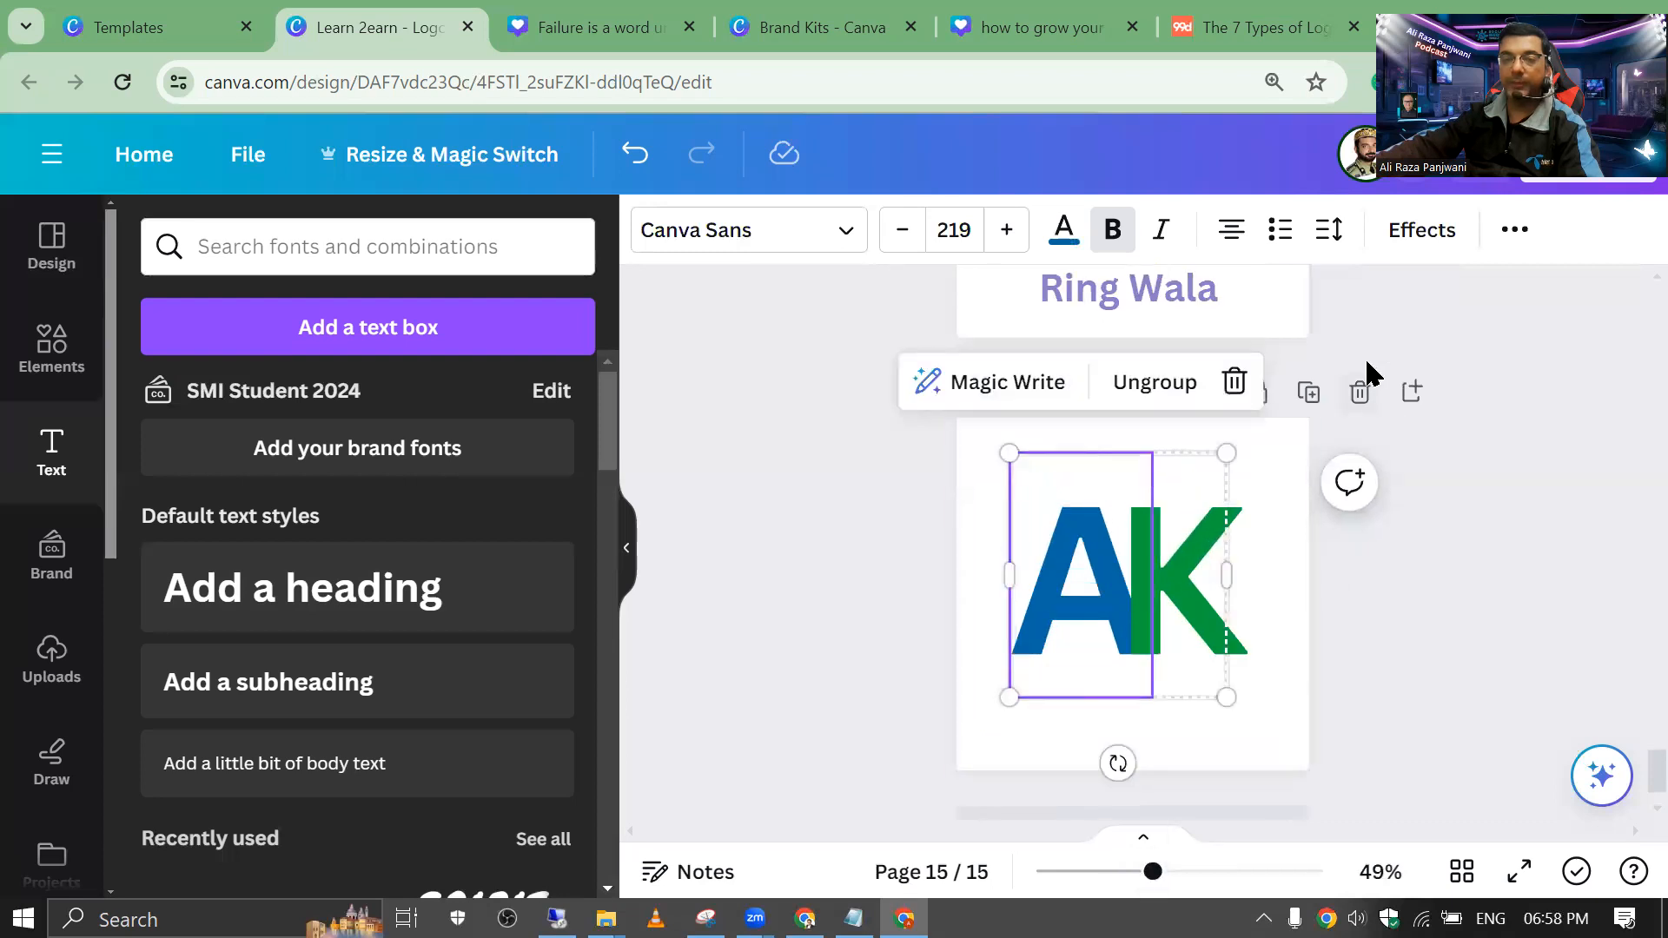
{"action": "left_click", "coordinate": [1304, 390]}
{"action": "left_click", "coordinate": [898, 502]}
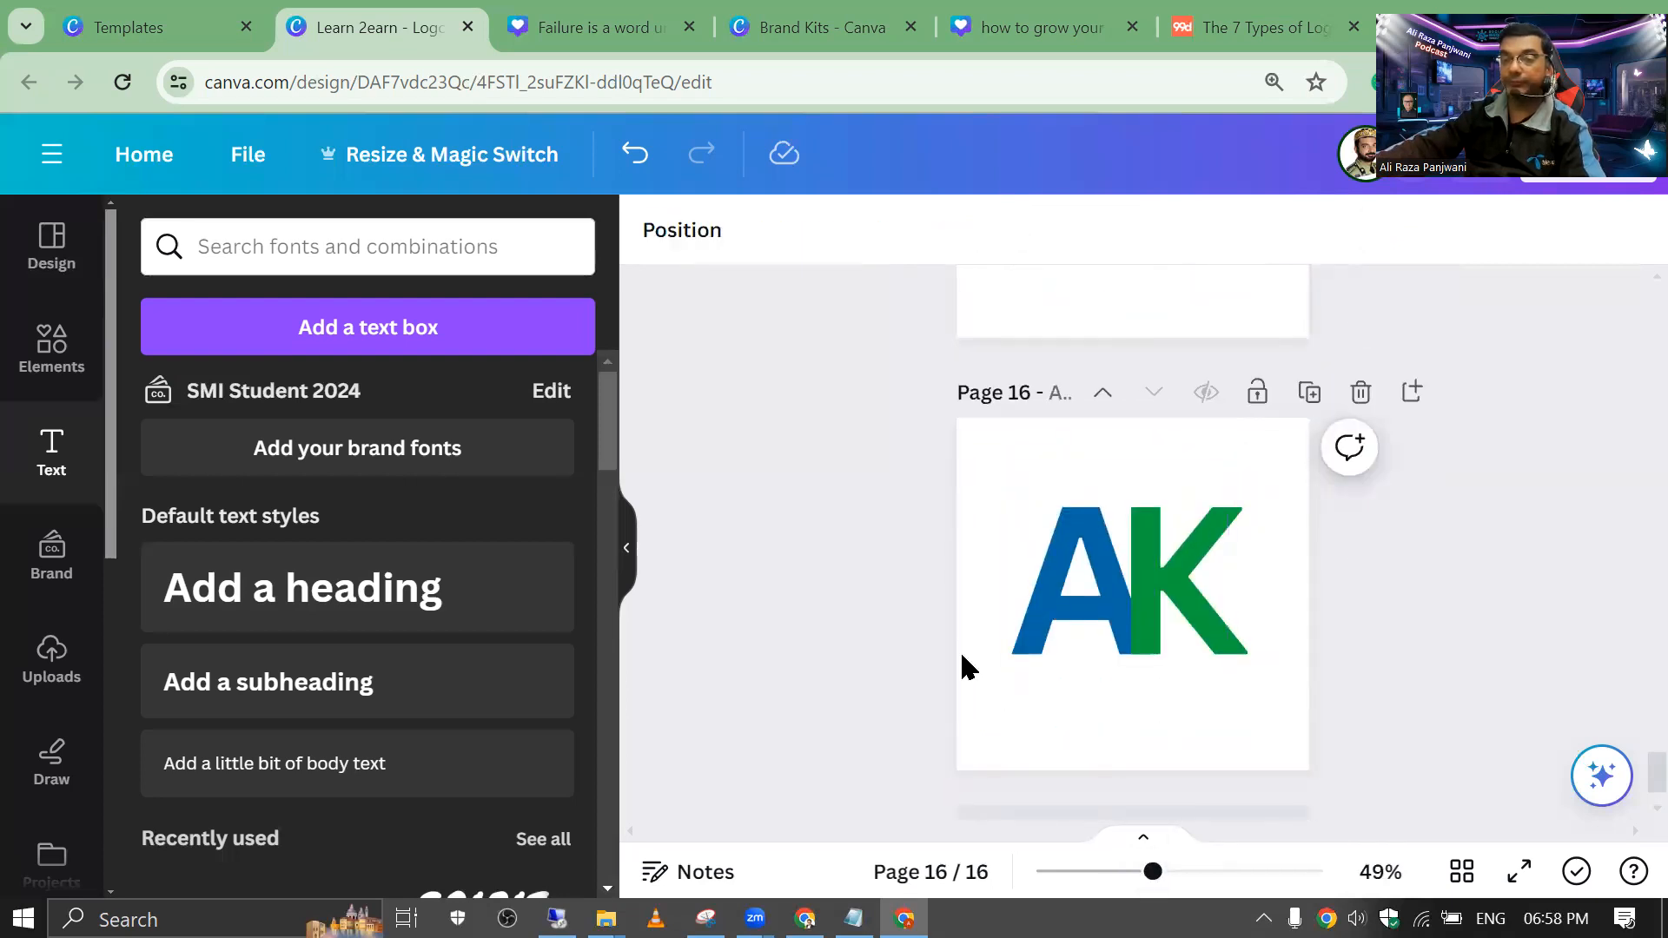
Step: Ungroup the AK monogram on Page 16 into separate A and K letters
{"action": "left_click", "coordinate": [1054, 596]}
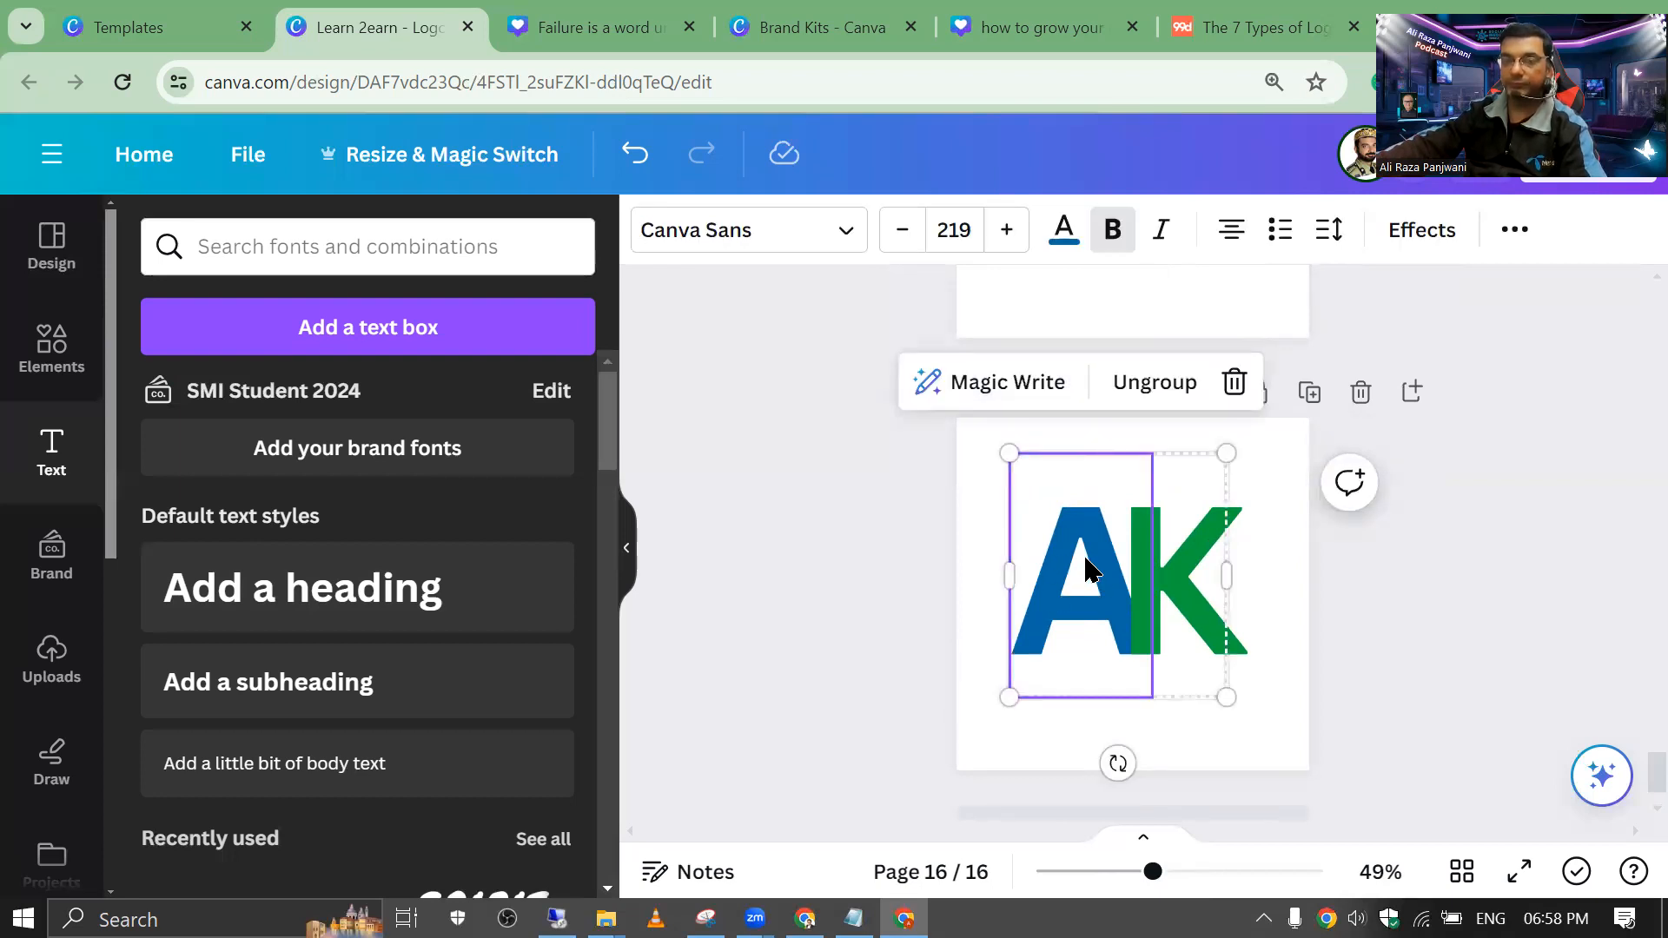
{"action": "left_click", "coordinate": [1009, 421]}
{"action": "left_click", "coordinate": [1078, 578]}
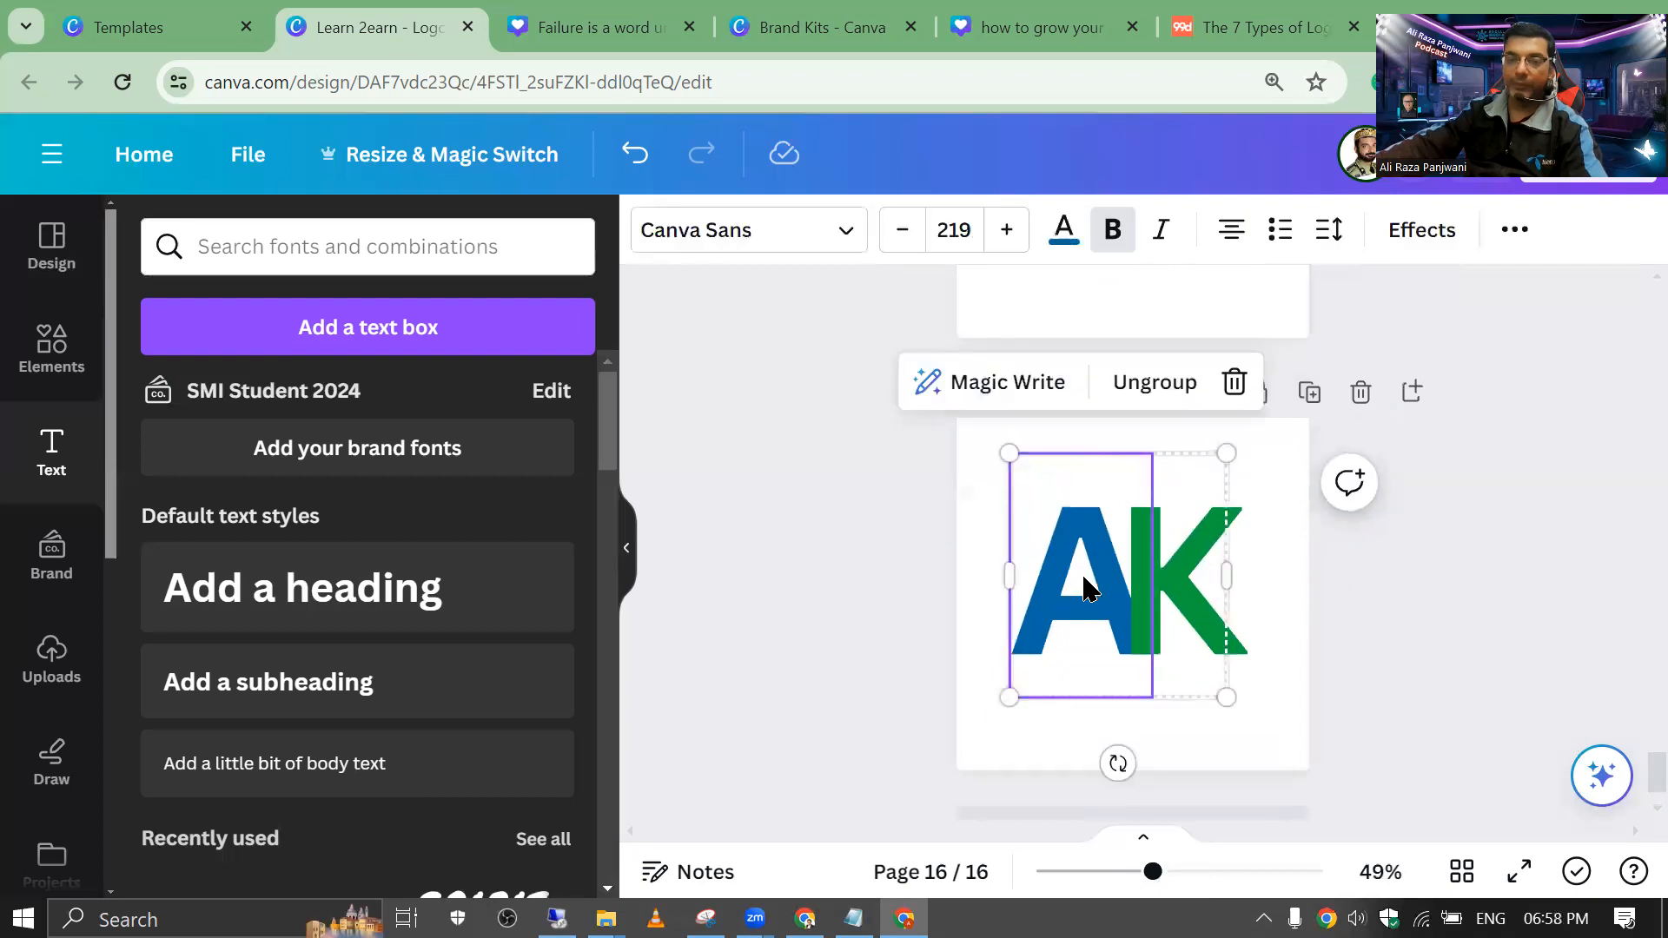
{"action": "left_click", "coordinate": [896, 502]}
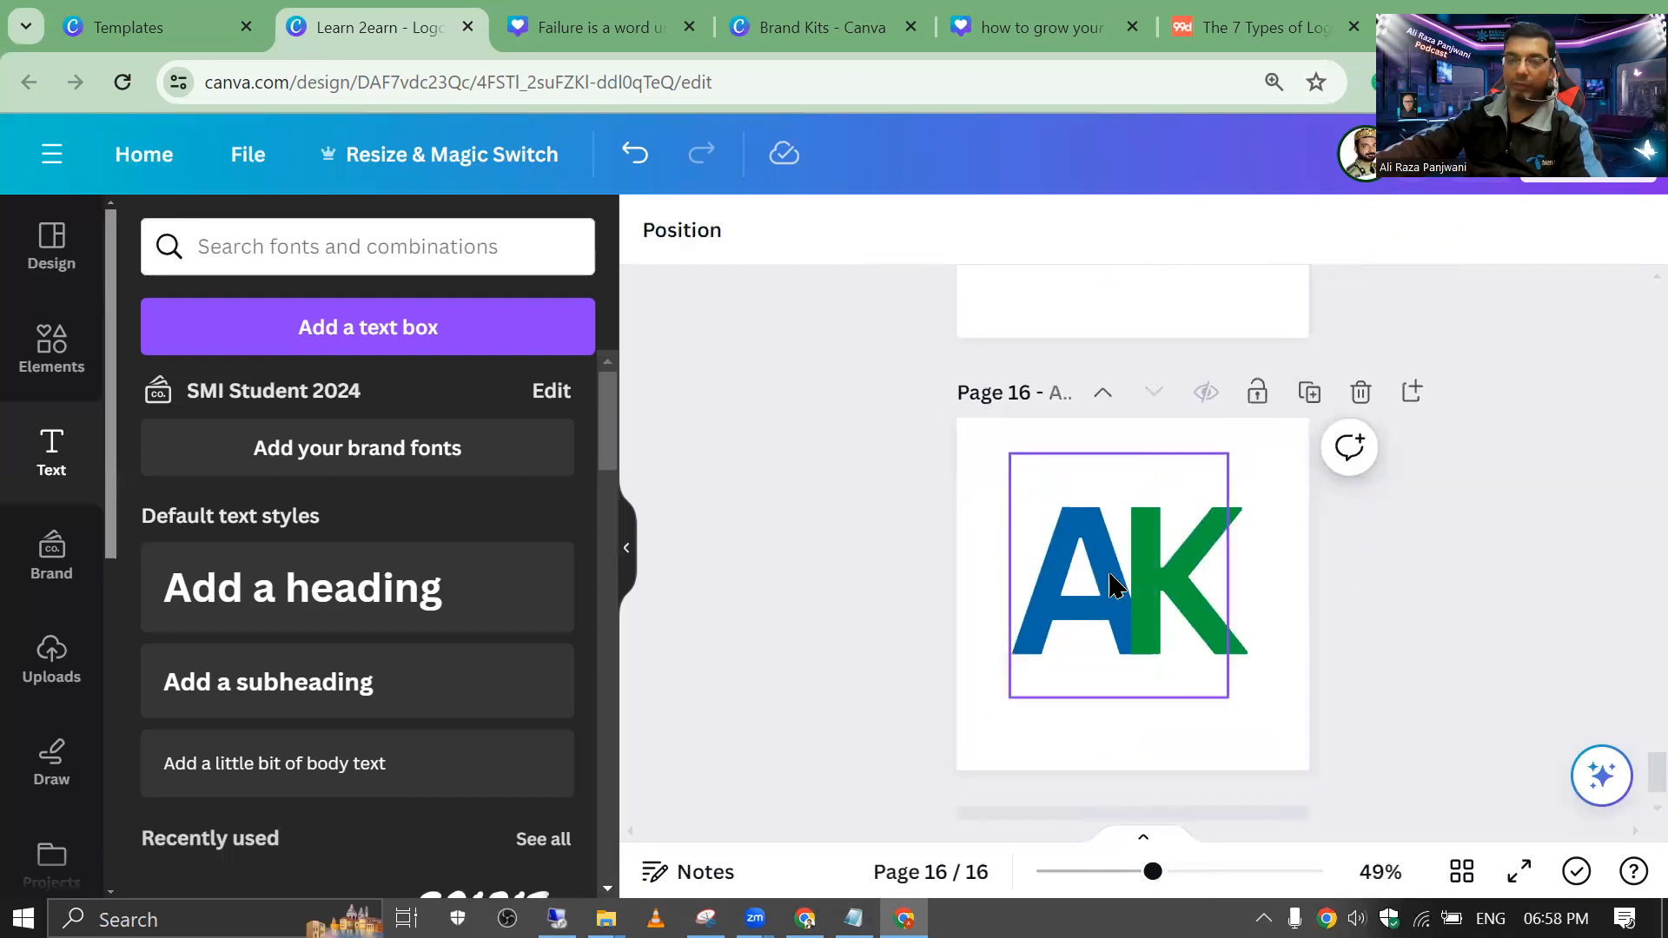
{"action": "left_click", "coordinate": [1108, 574]}
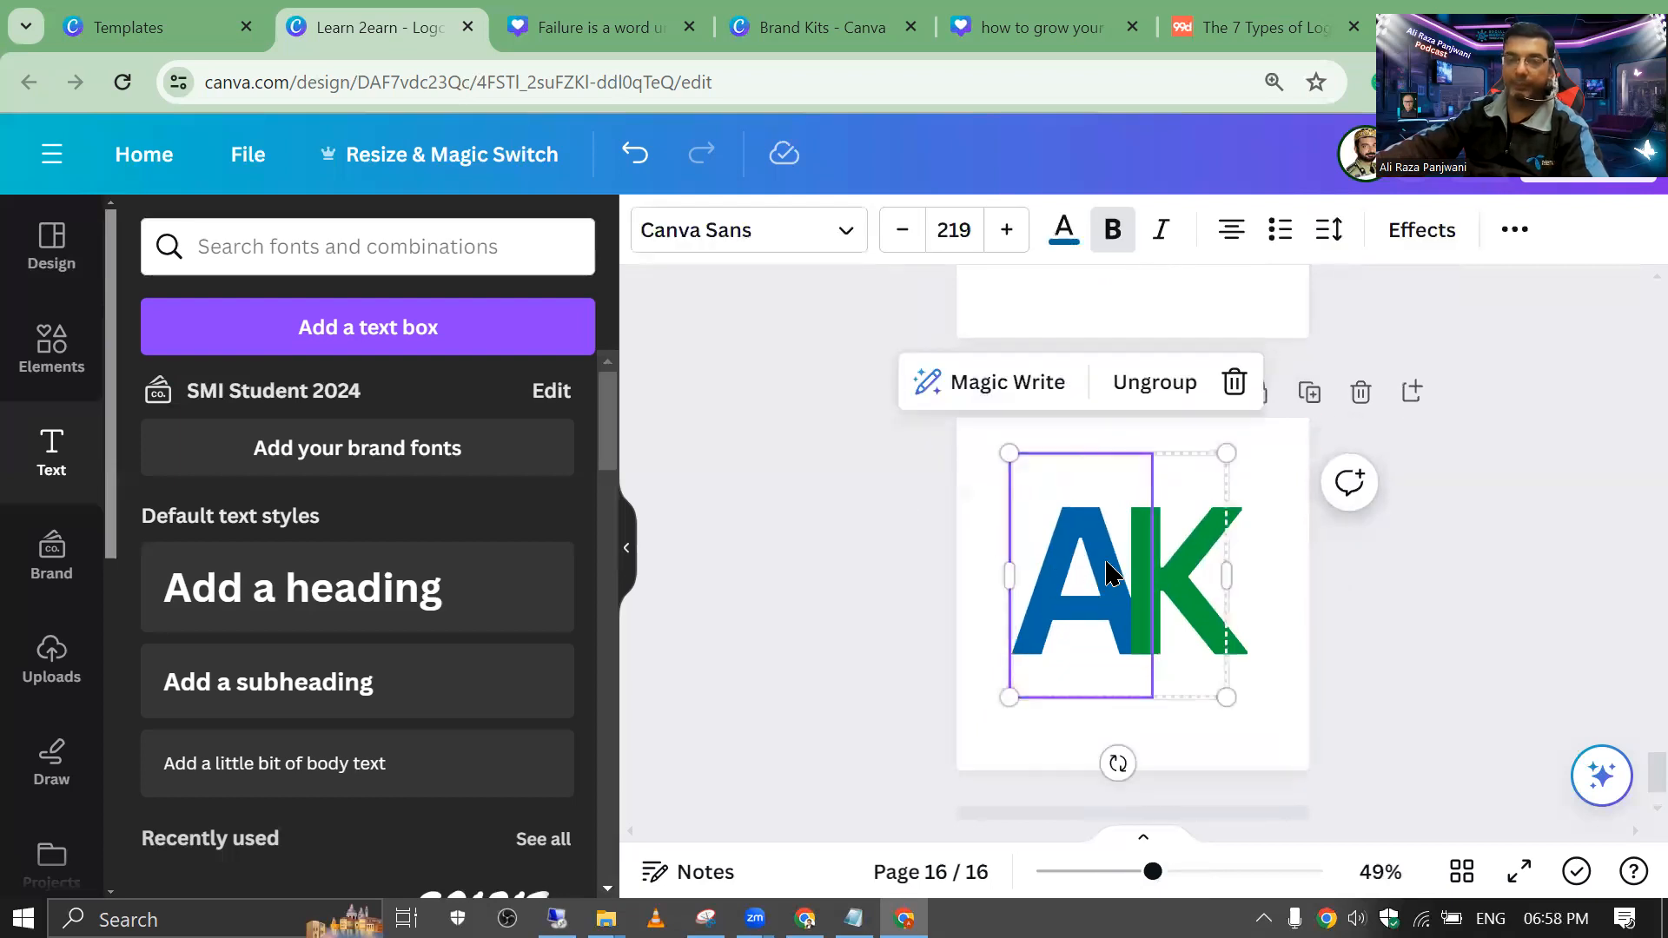
{"action": "left_click", "coordinate": [1134, 384]}
{"action": "left_click", "coordinate": [956, 508]}
Step: Give the blue A a Curve text shape from Effects
{"action": "left_click", "coordinate": [1054, 596]}
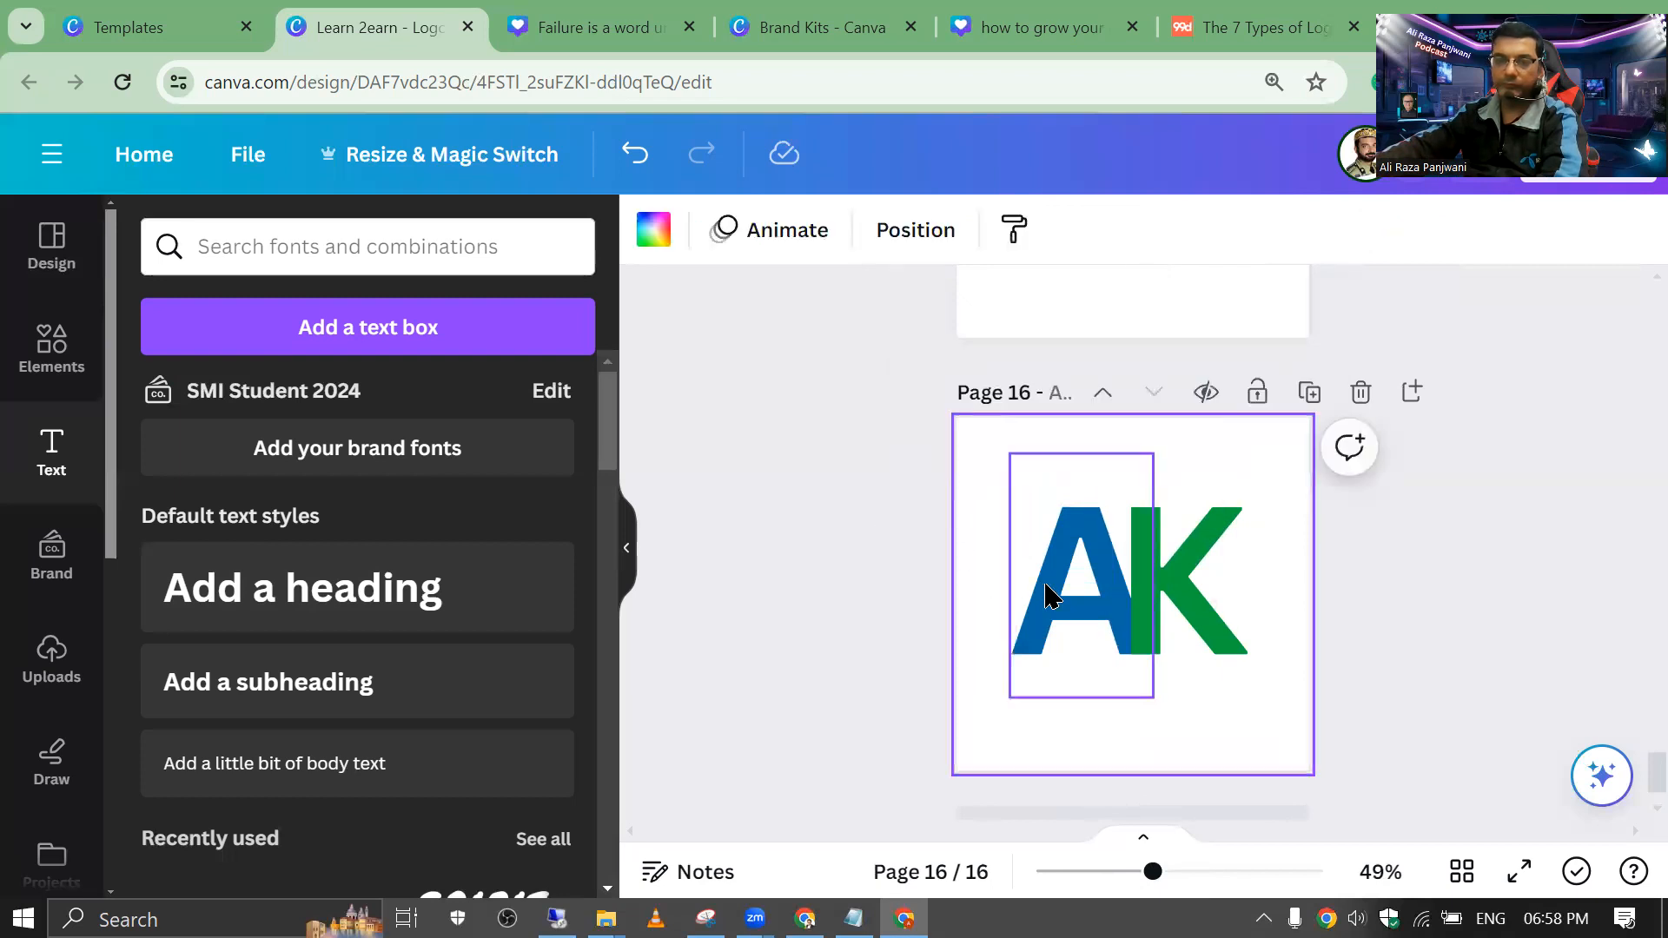
{"action": "left_click", "coordinate": [1204, 556], "text": "shift"}
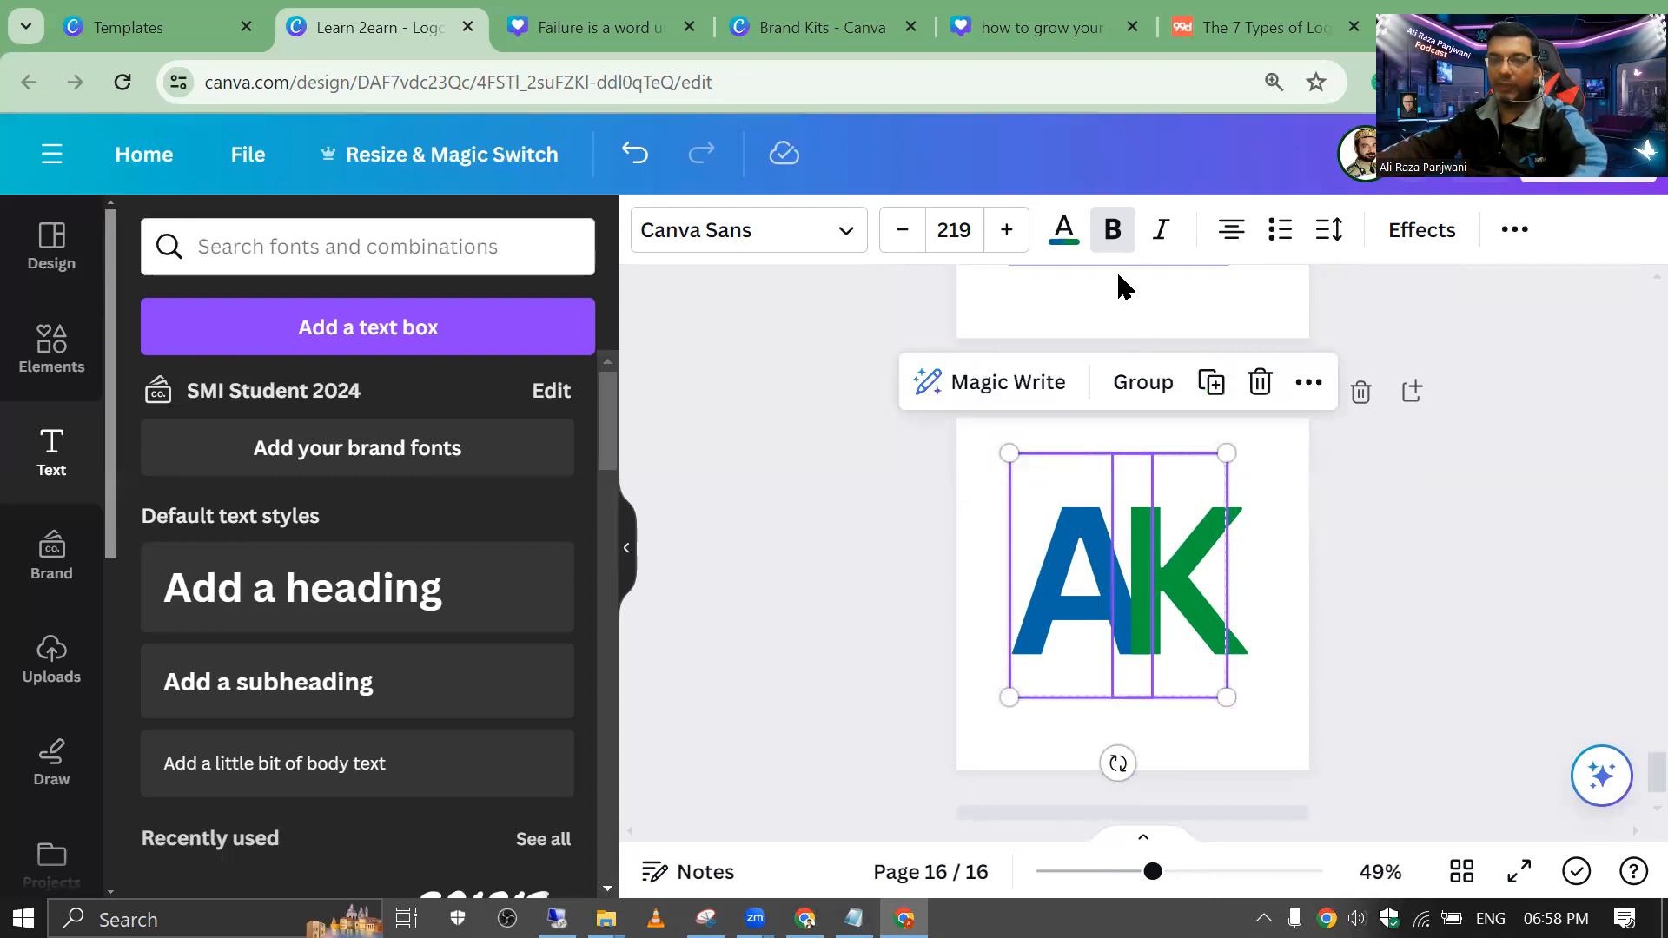
{"action": "left_click", "coordinate": [1013, 484]}
{"action": "left_click", "coordinate": [1076, 588]}
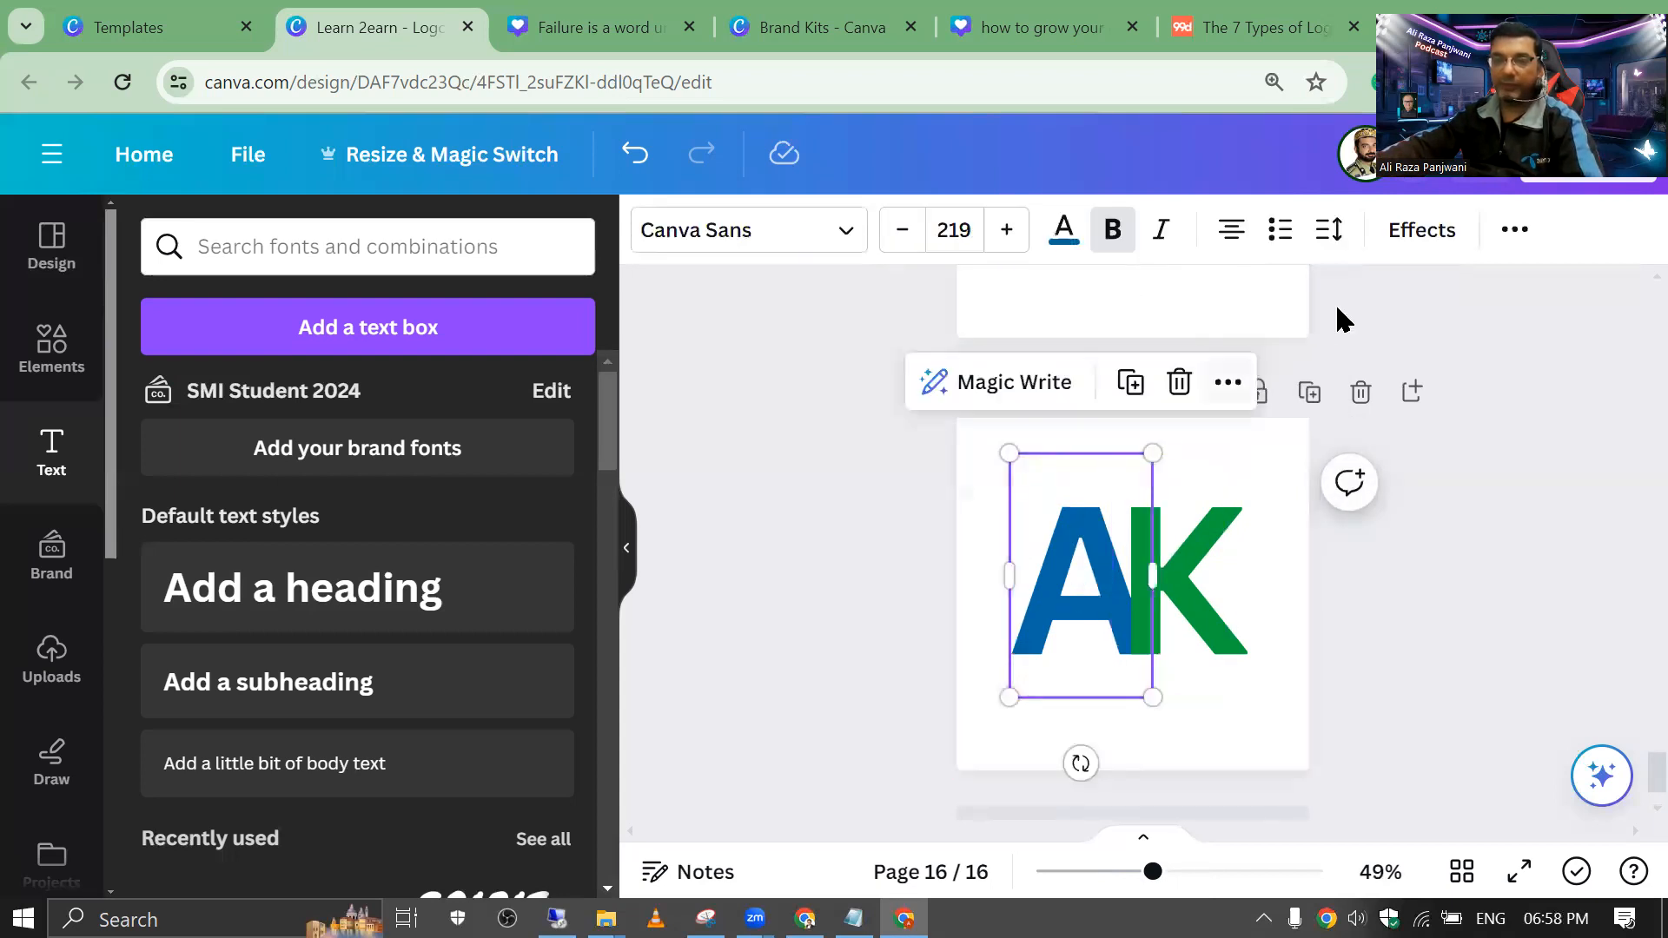
{"action": "left_click", "coordinate": [1429, 233]}
{"action": "scroll", "coordinate": [417, 581], "scroll_direction": "down", "scroll_amount": 5}
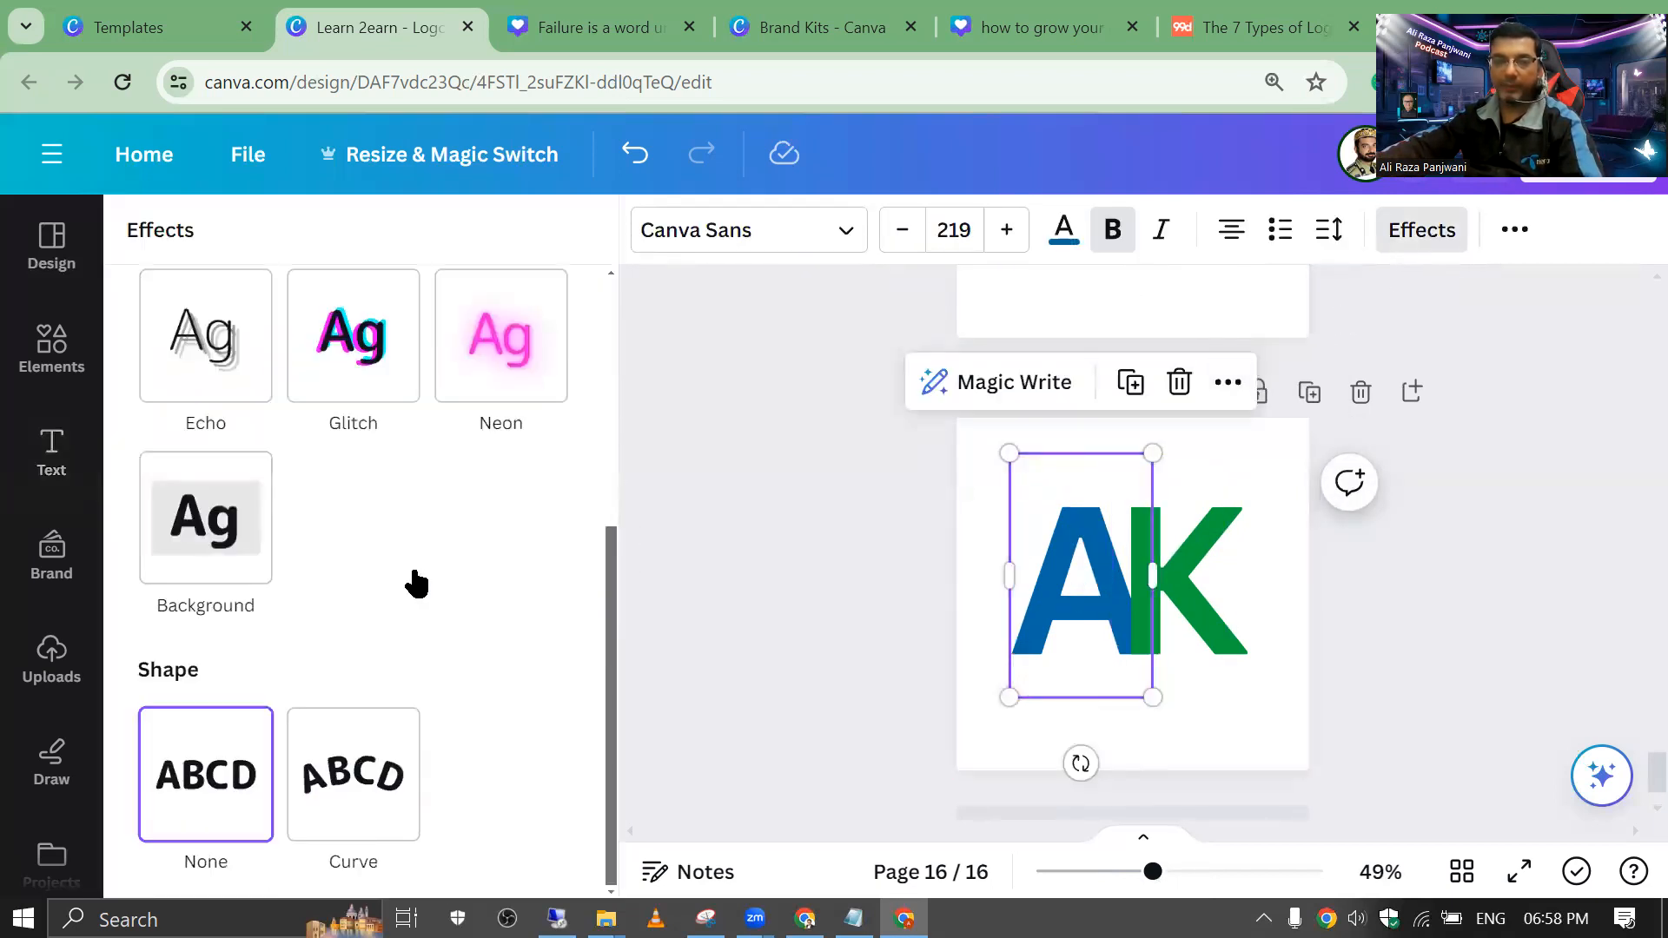
{"action": "left_click", "coordinate": [379, 774]}
Step: Enlarge both letters to size 274 and apply Curve at -23 to them
{"action": "left_click_drag", "start_coordinate": [930, 511], "coordinate": [1286, 763]}
{"action": "mouse_move", "coordinate": [1208, 609]}
{"action": "left_mouse_down"}
{"action": "mouse_move", "coordinate": [1164, 595]}
{"action": "mouse_move", "coordinate": [1182, 600]}
{"action": "left_mouse_up"}
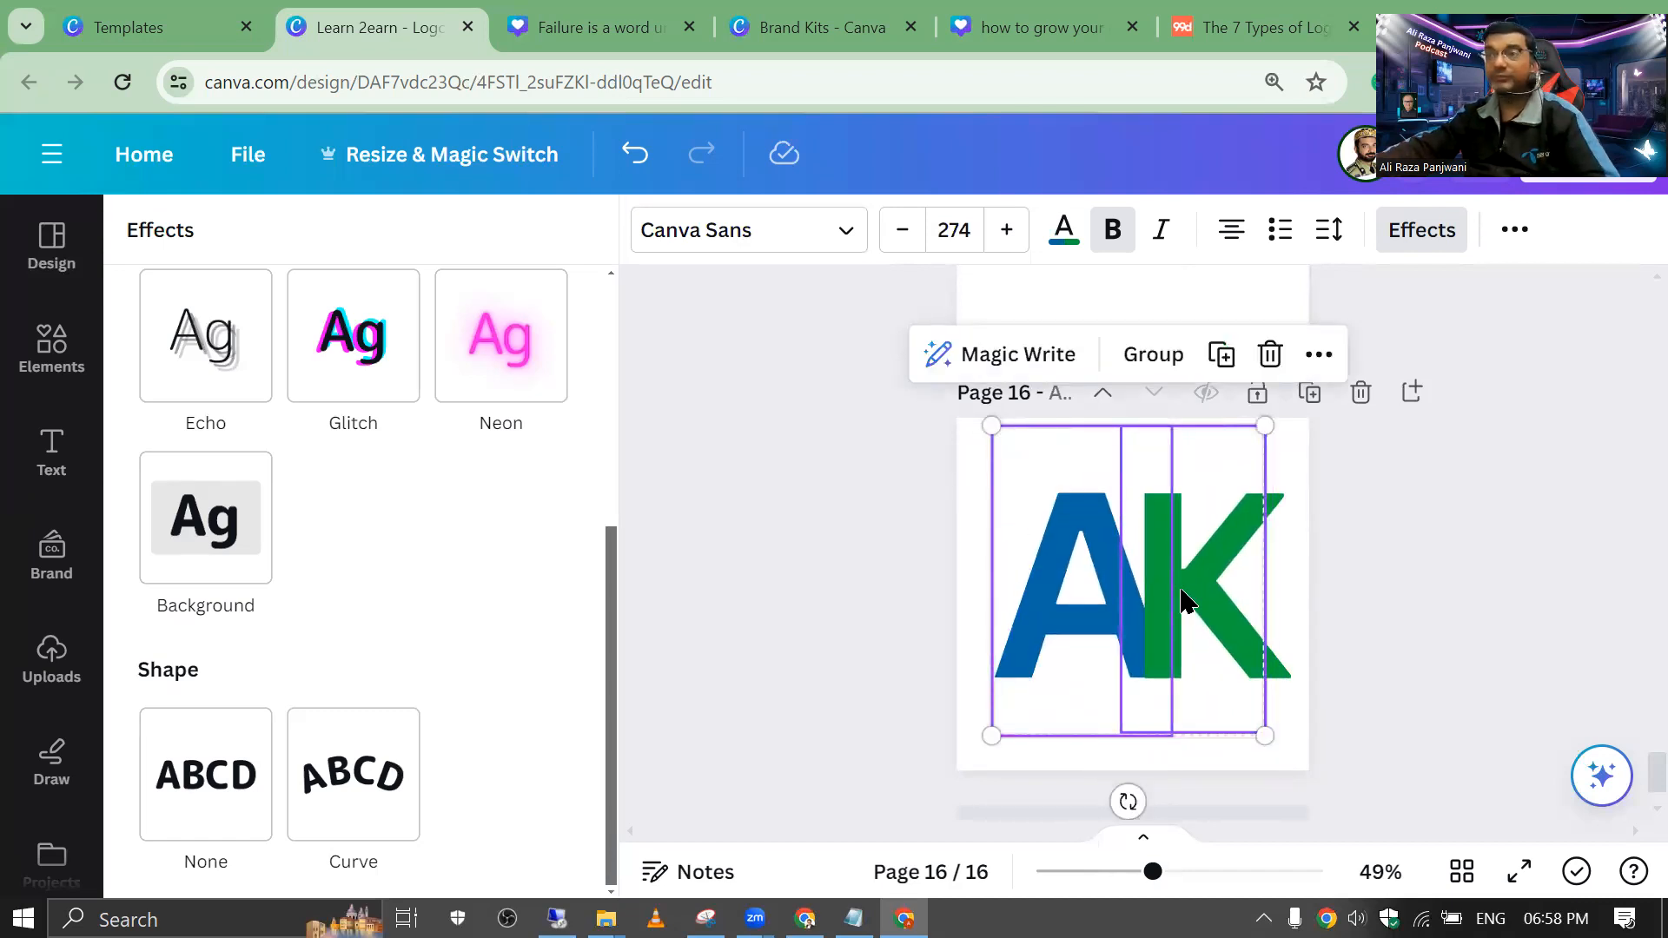
{"action": "left_click", "coordinate": [387, 741]}
{"action": "scroll", "coordinate": [385, 737], "scroll_direction": "down", "scroll_amount": 1}
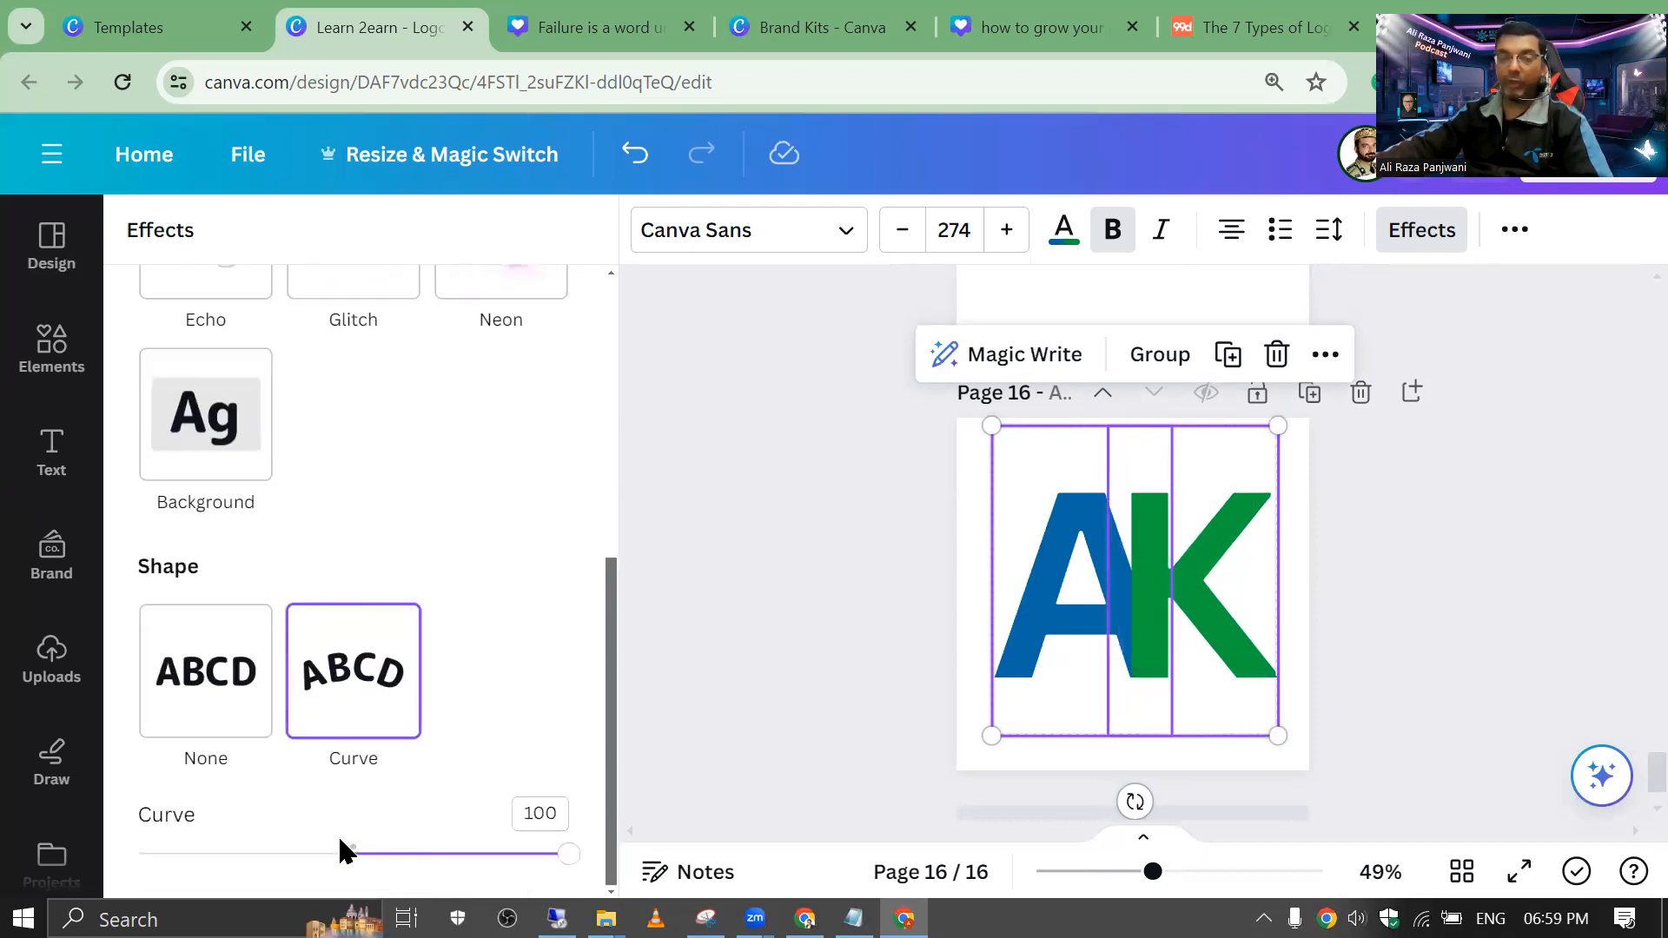
{"action": "left_click_drag", "start_coordinate": [371, 860], "coordinate": [305, 856]}
{"action": "left_click", "coordinate": [989, 573]}
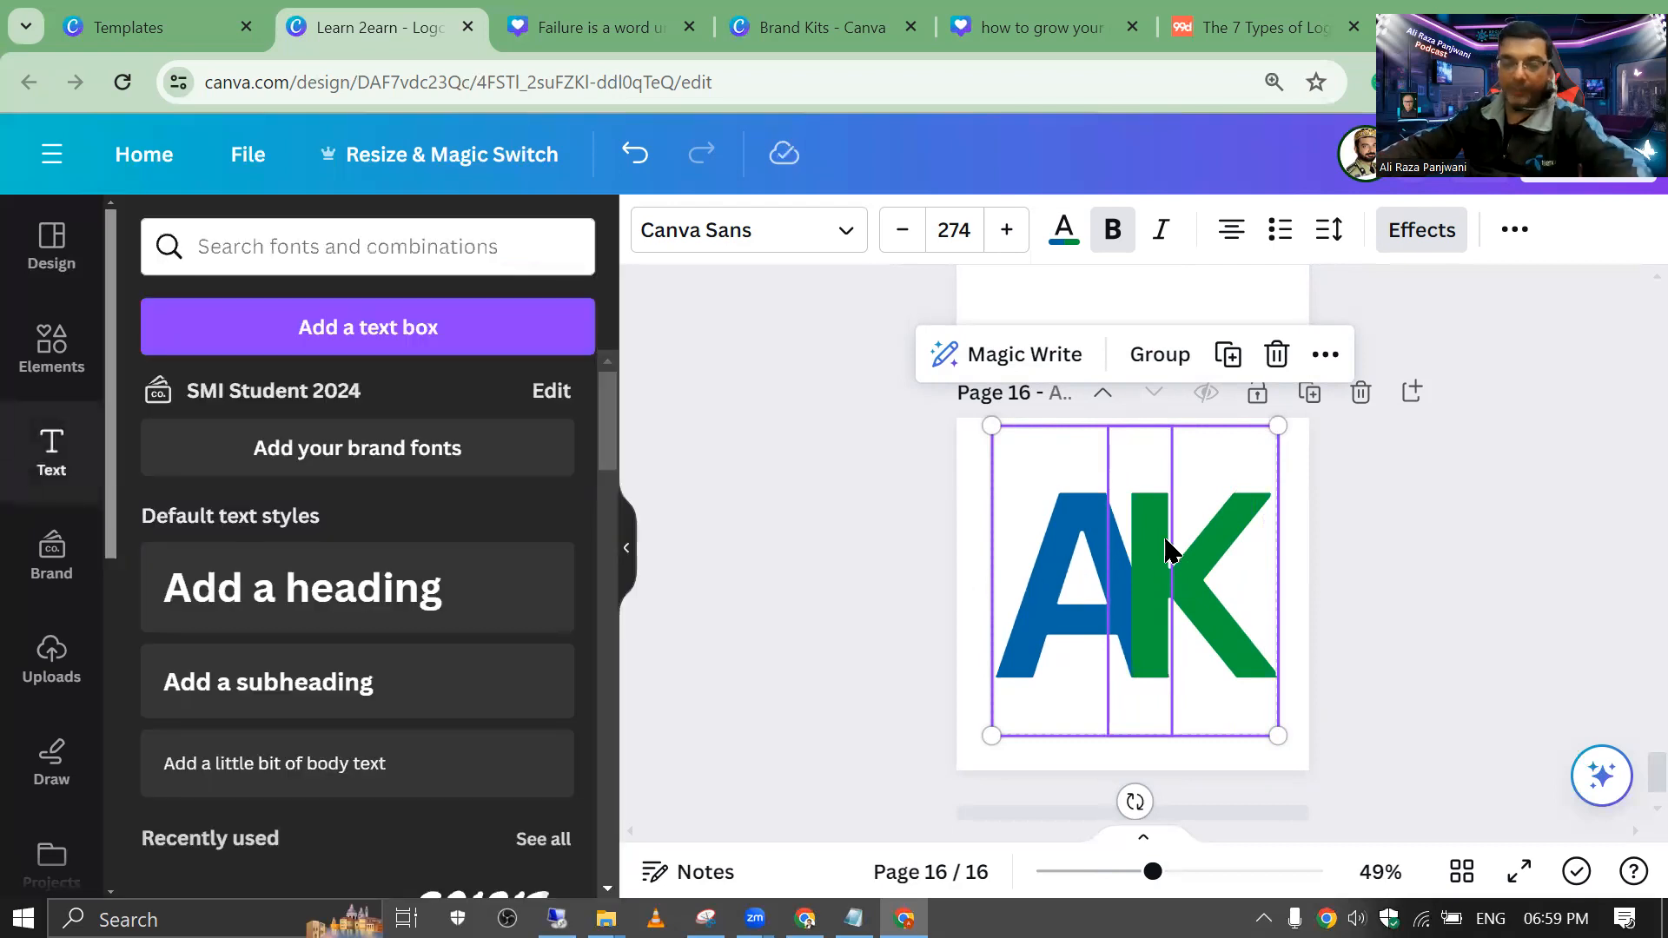
{"action": "left_click", "coordinate": [1051, 551]}
{"action": "left_click", "coordinate": [1050, 544]}
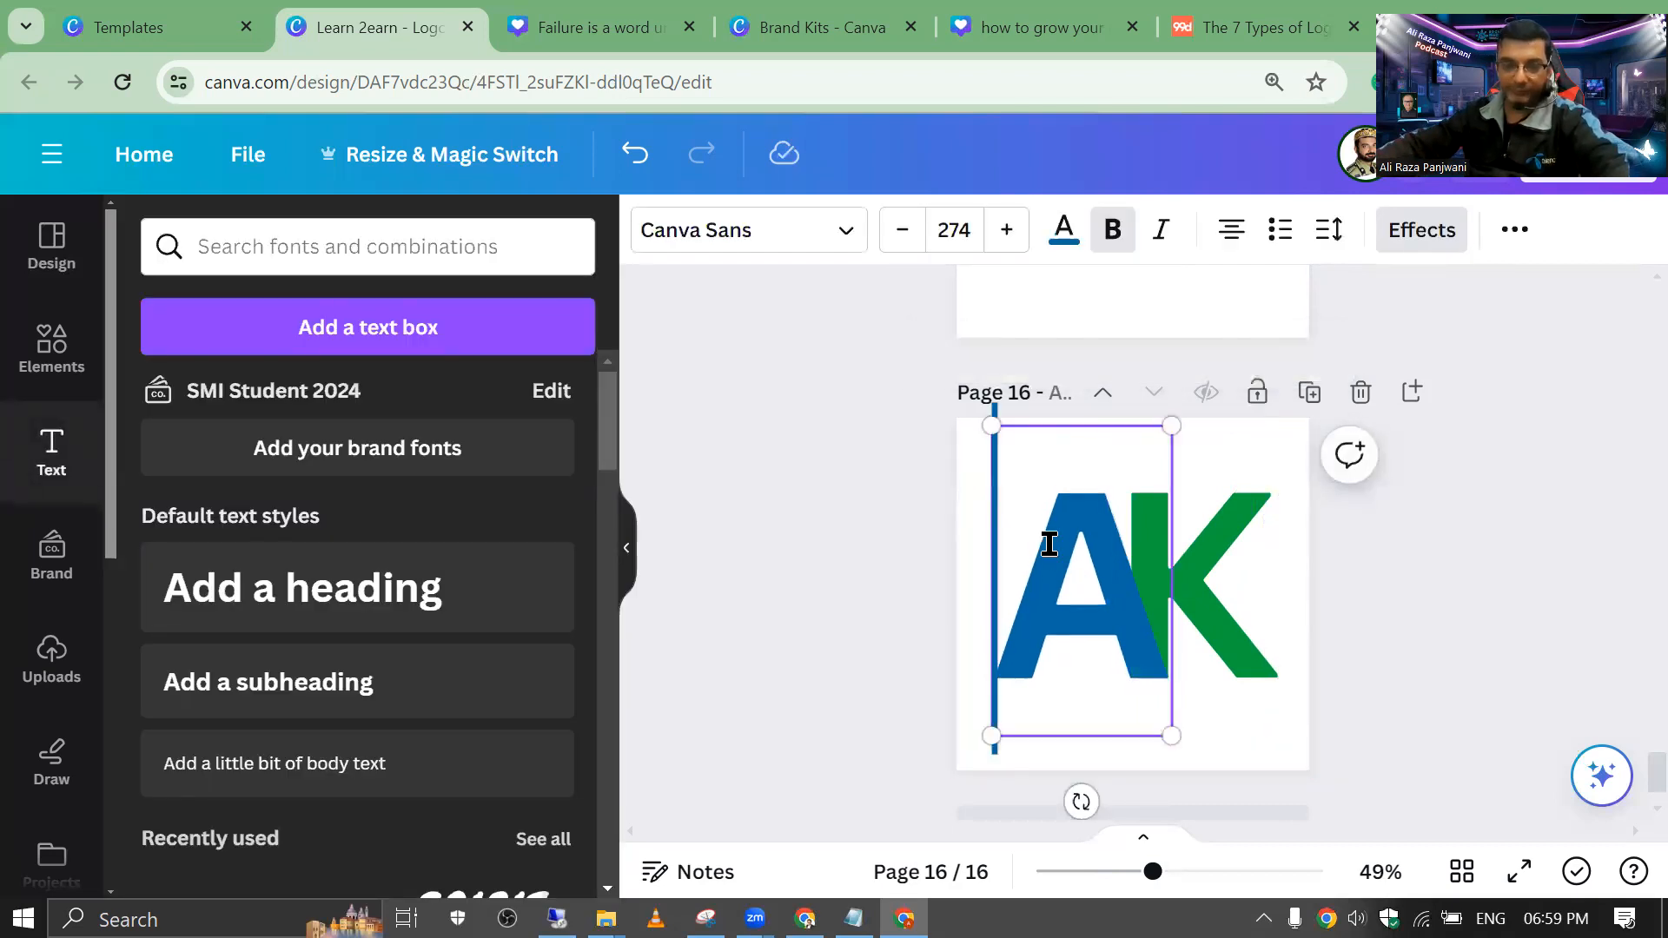
{"action": "double_click", "coordinate": [1049, 543]}
{"action": "key", "text": "BackSpace"}
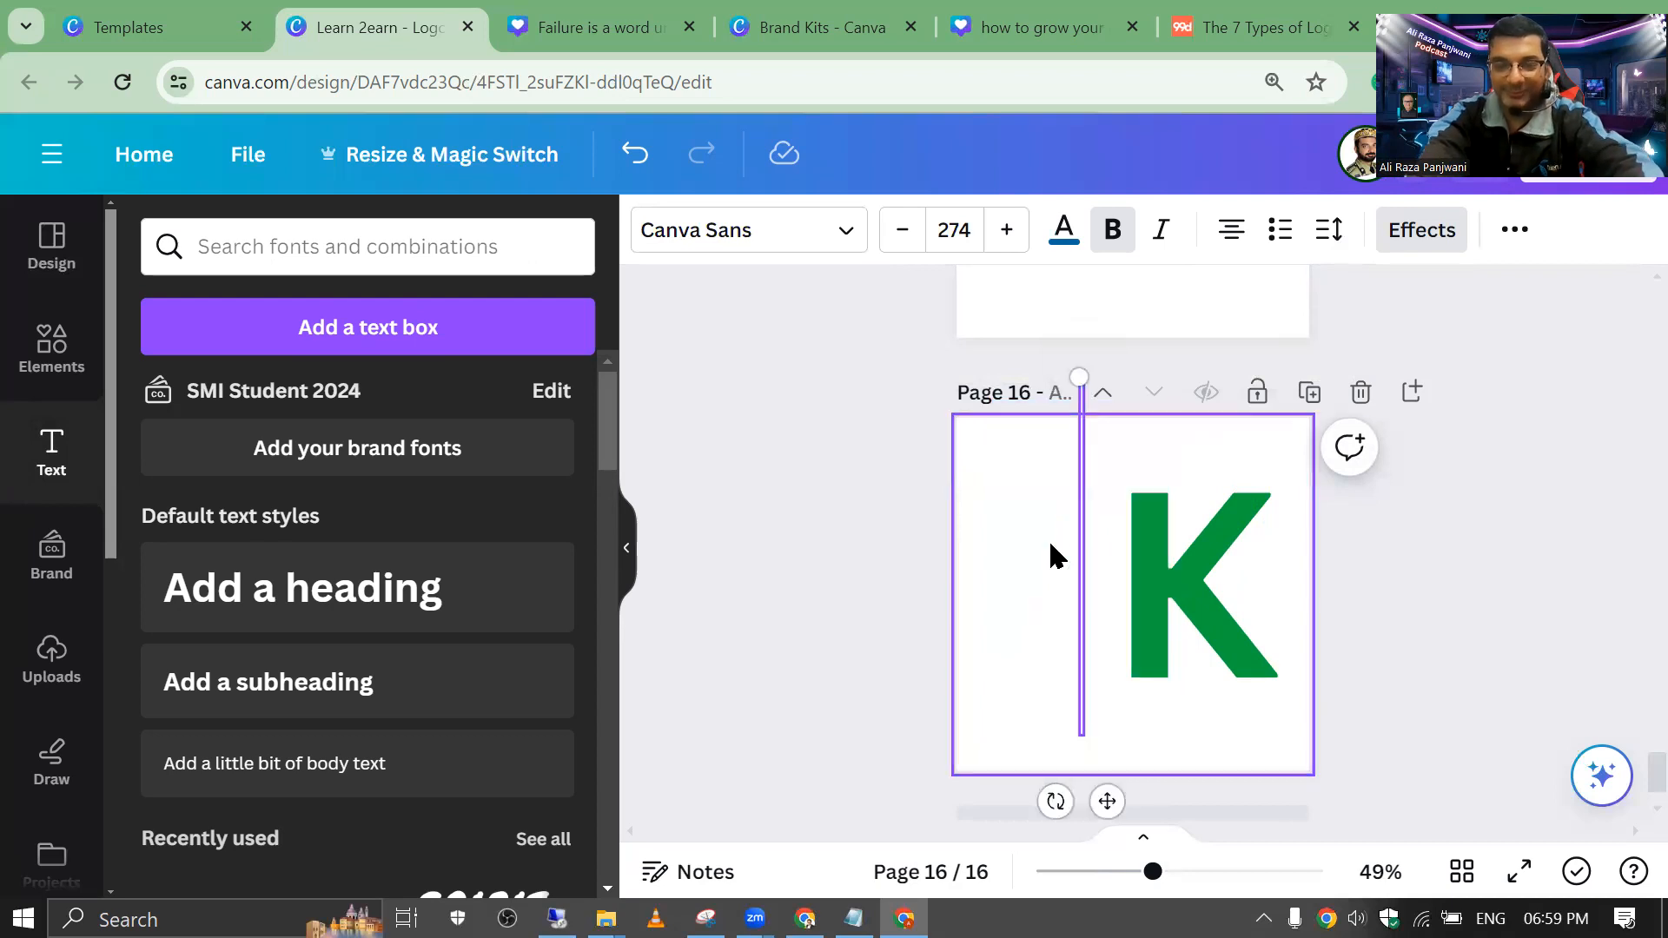
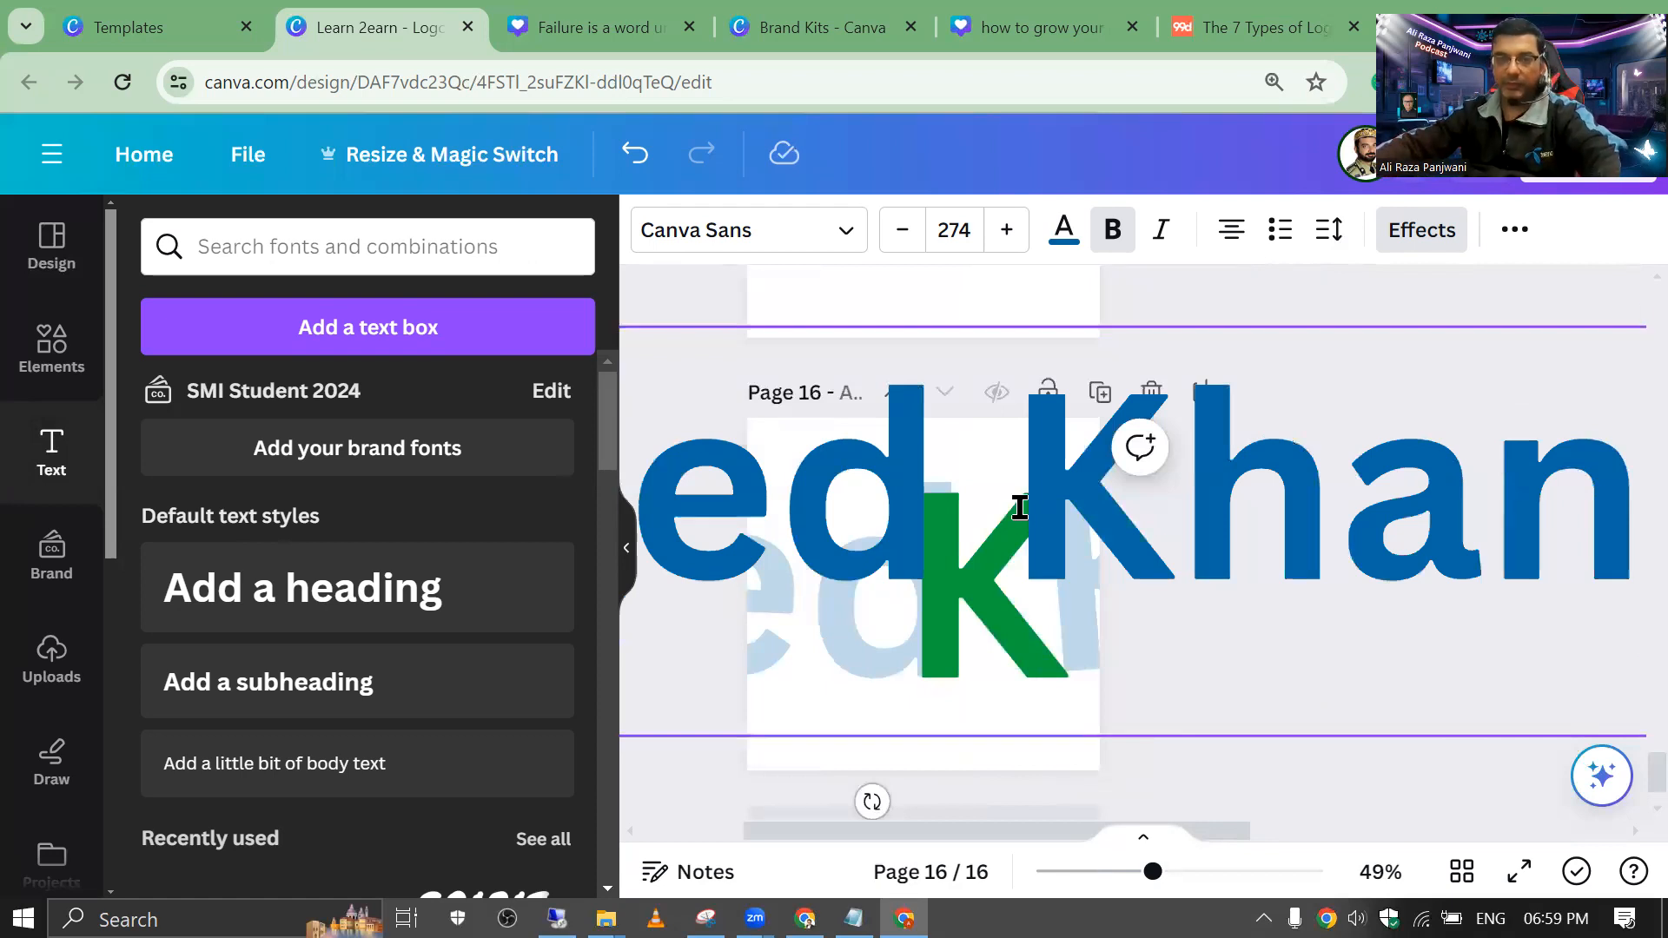
{"action": "left_click", "coordinate": [956, 230]}
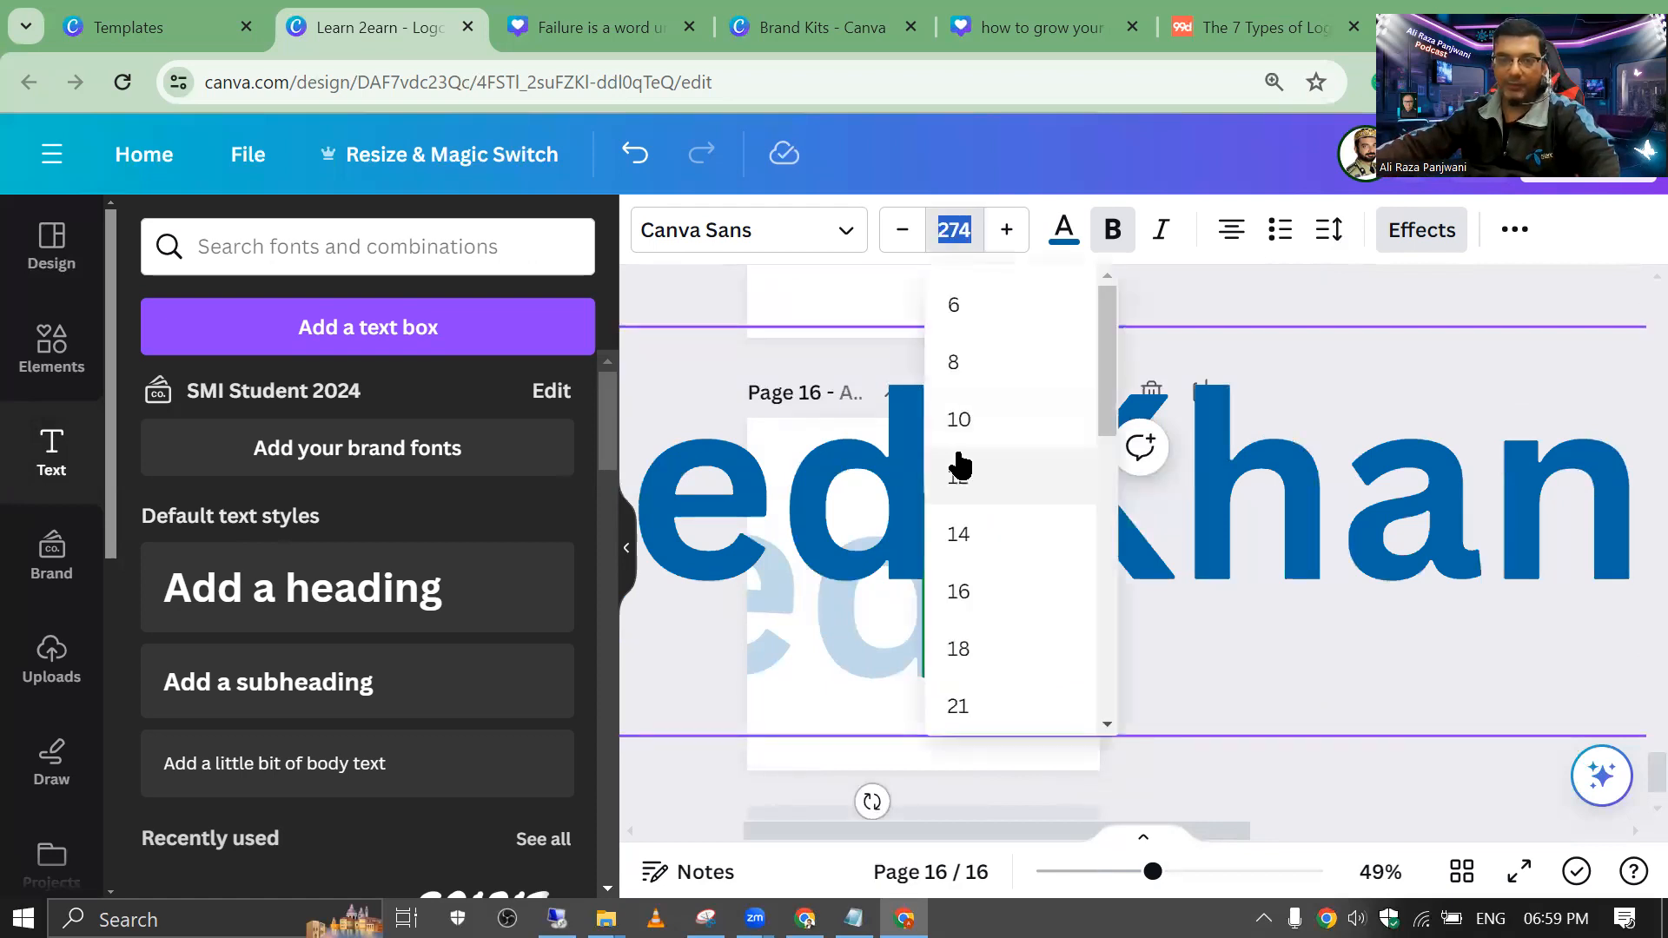
{"action": "left_click", "coordinate": [953, 462]}
{"action": "left_click", "coordinate": [1151, 577]}
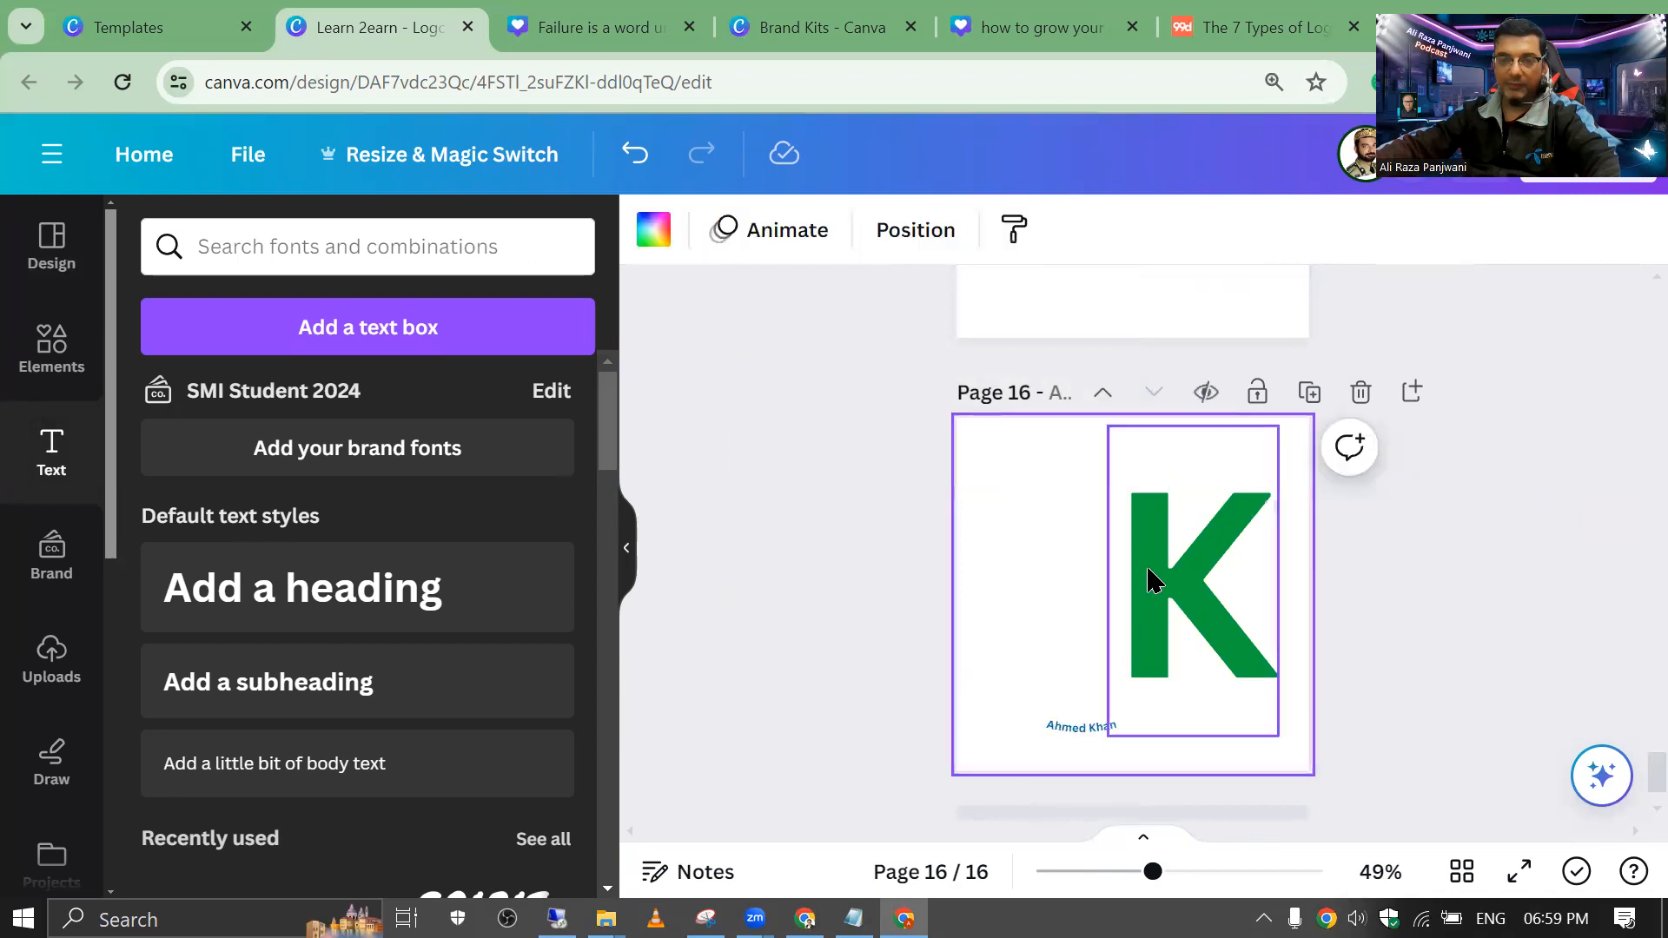
{"action": "left_click", "coordinate": [1053, 717]}
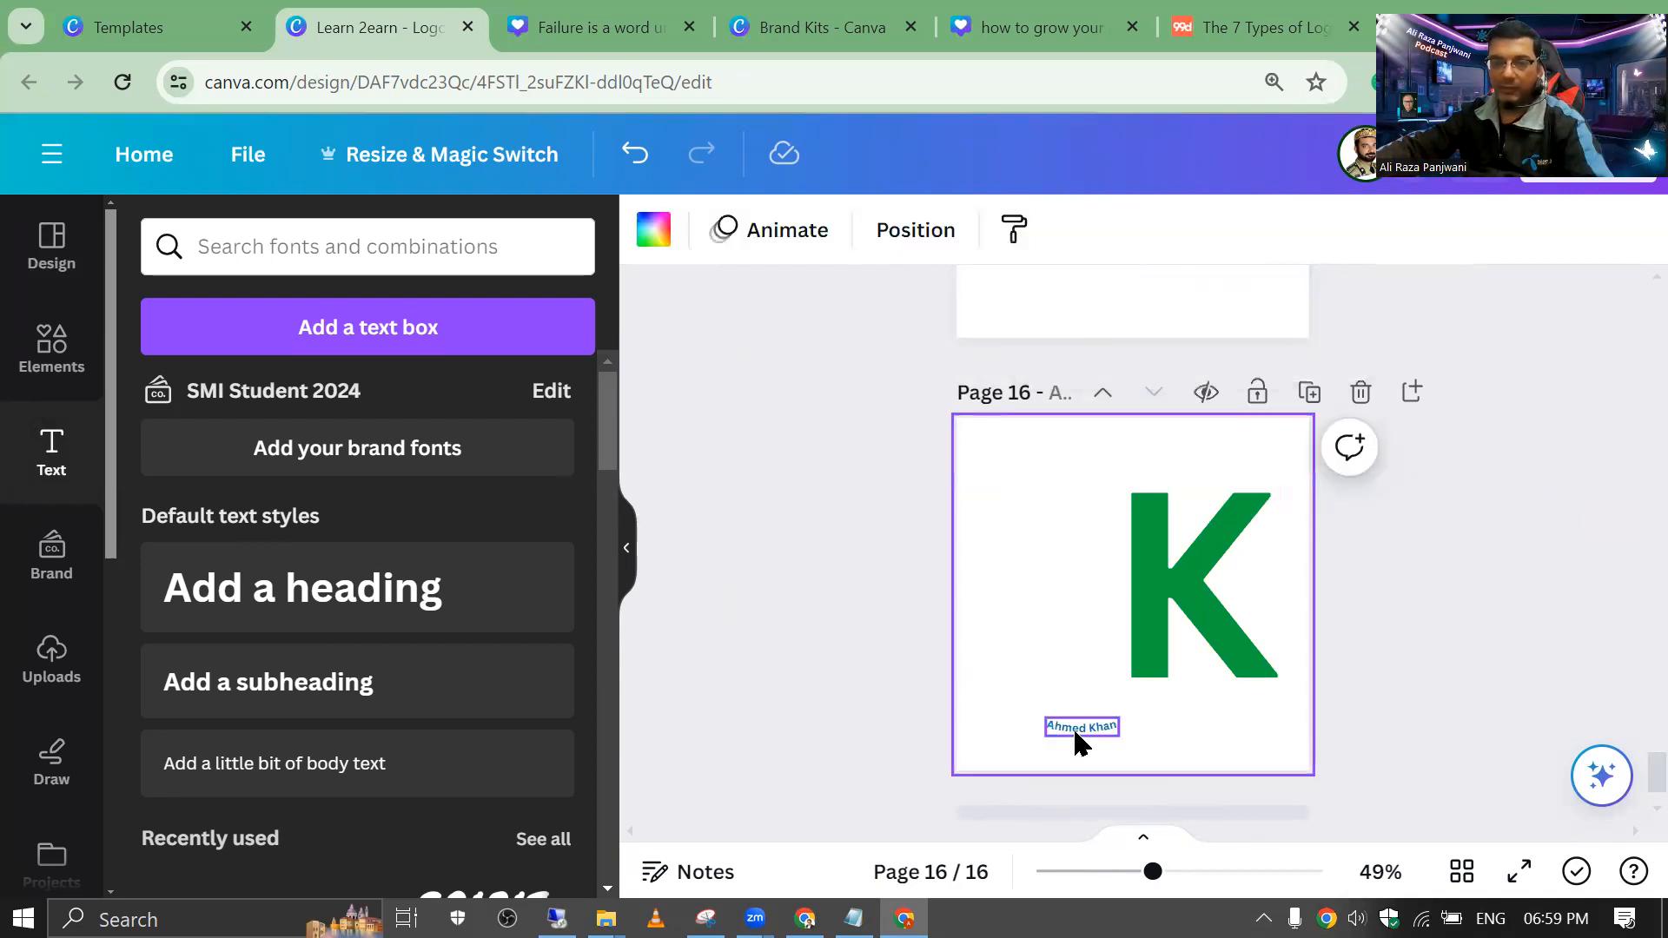
{"action": "left_click", "coordinate": [1072, 727]}
{"action": "left_click_drag", "start_coordinate": [1072, 727], "coordinate": [1069, 644]}
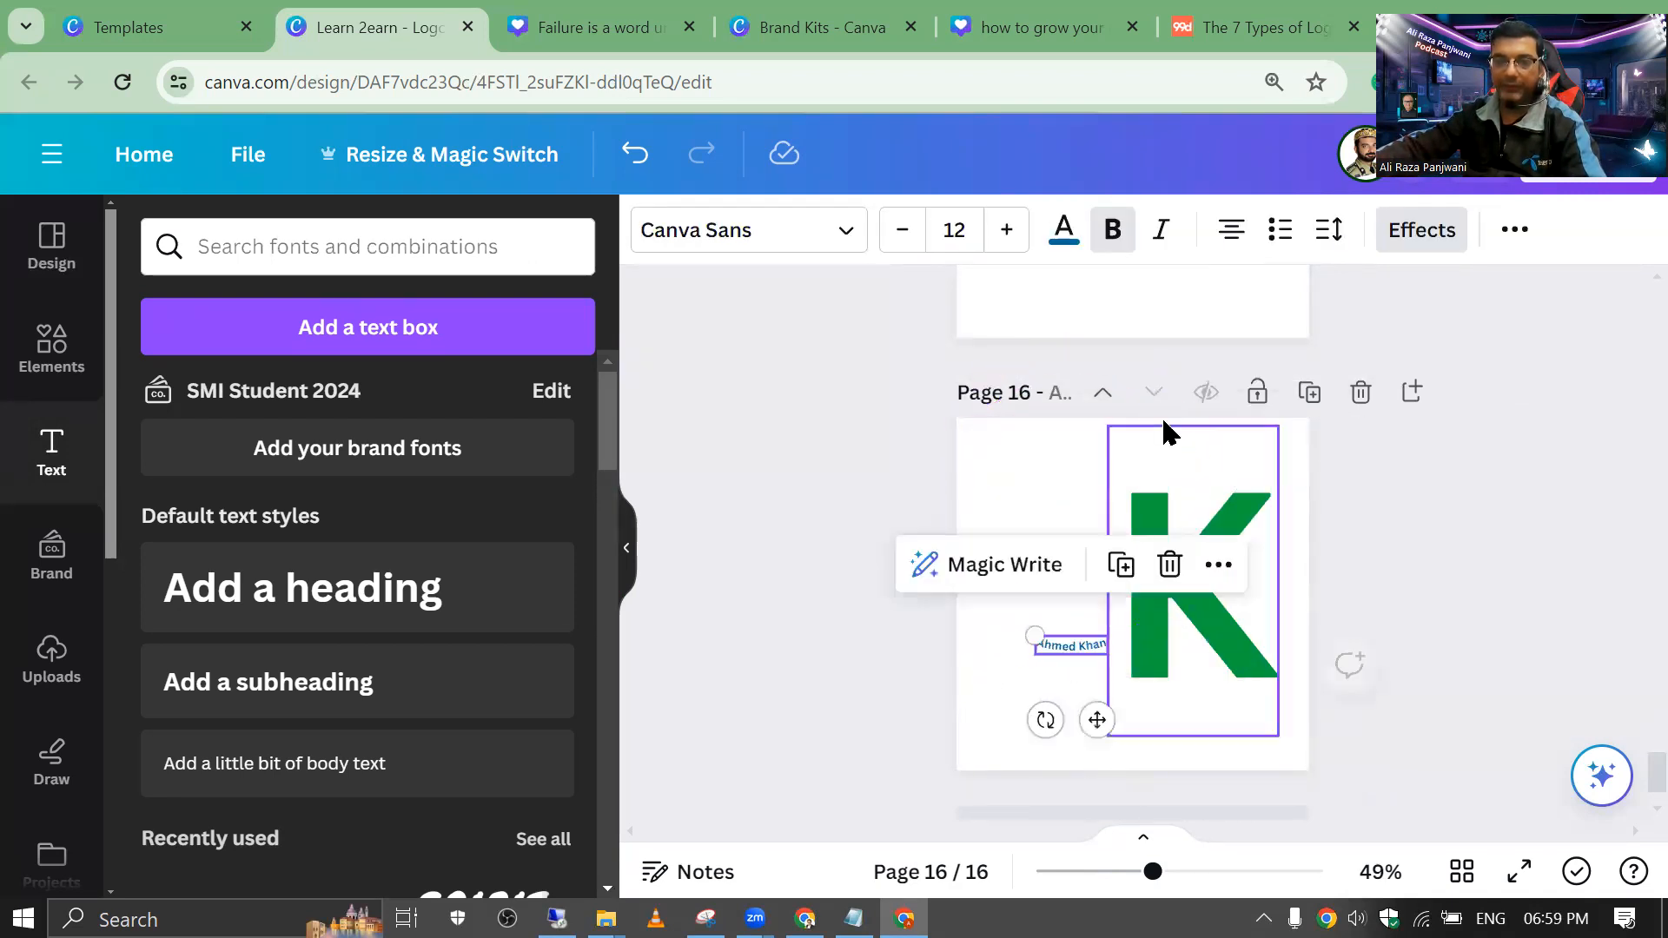
{"action": "left_click", "coordinate": [1422, 231]}
{"action": "scroll", "coordinate": [635, 574], "scroll_direction": "down", "scroll_amount": 1}
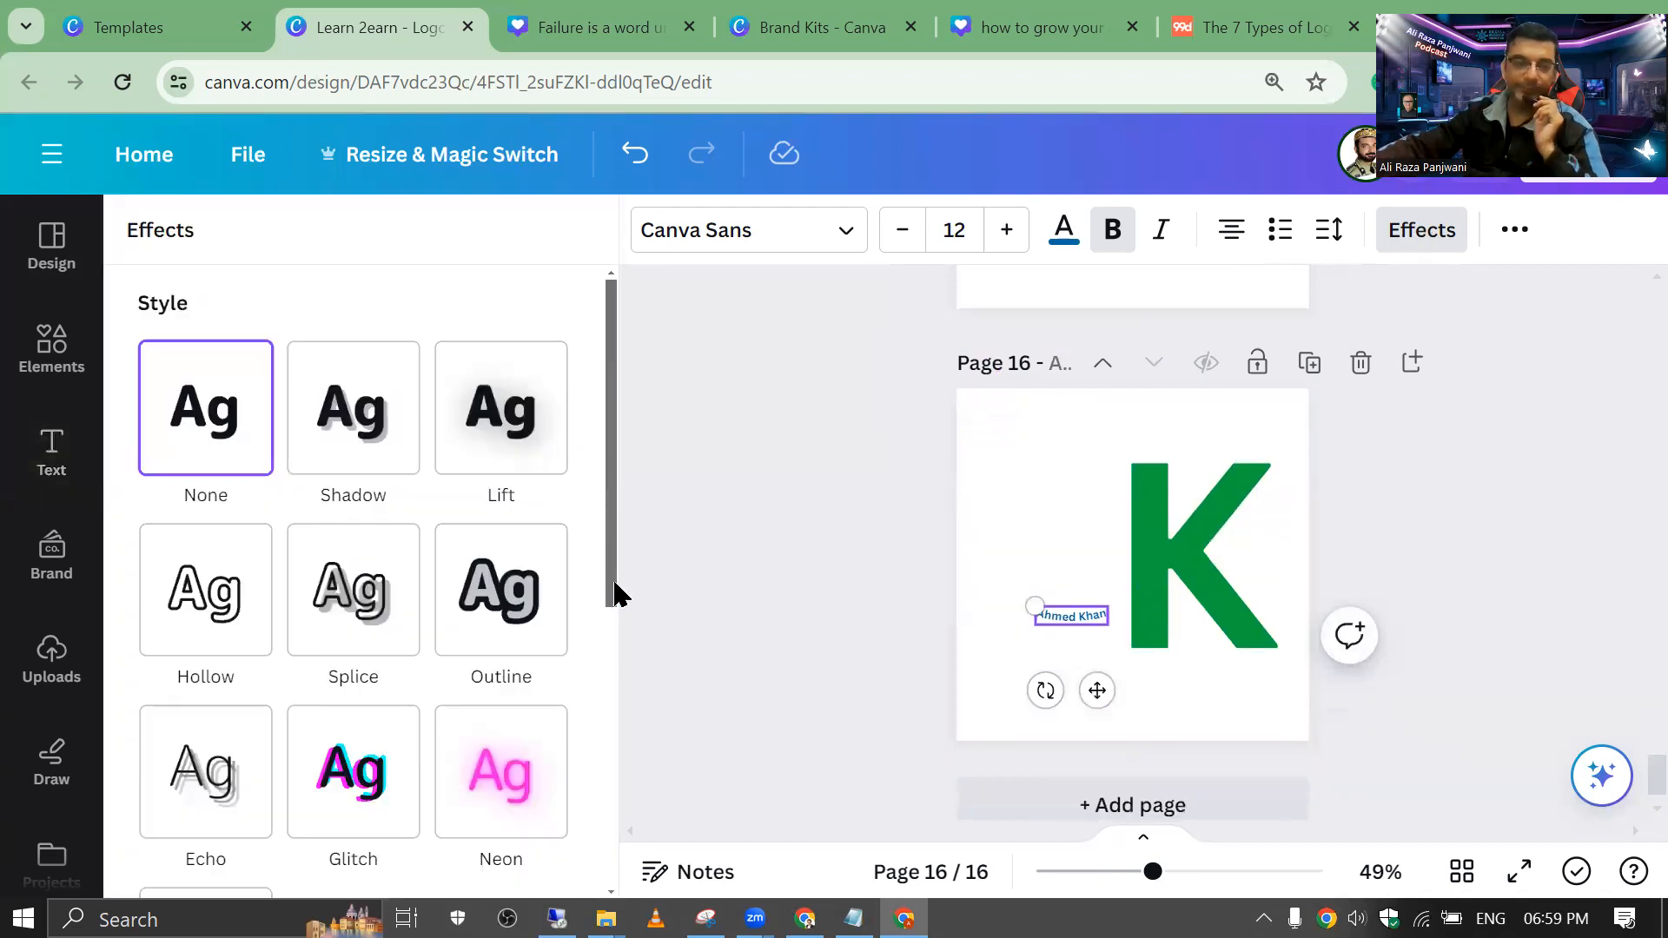
{"action": "scroll", "coordinate": [391, 608], "scroll_direction": "down", "scroll_amount": 5}
{"action": "left_click", "coordinate": [389, 674]}
{"action": "left_click_drag", "start_coordinate": [304, 855], "coordinate": [569, 860]}
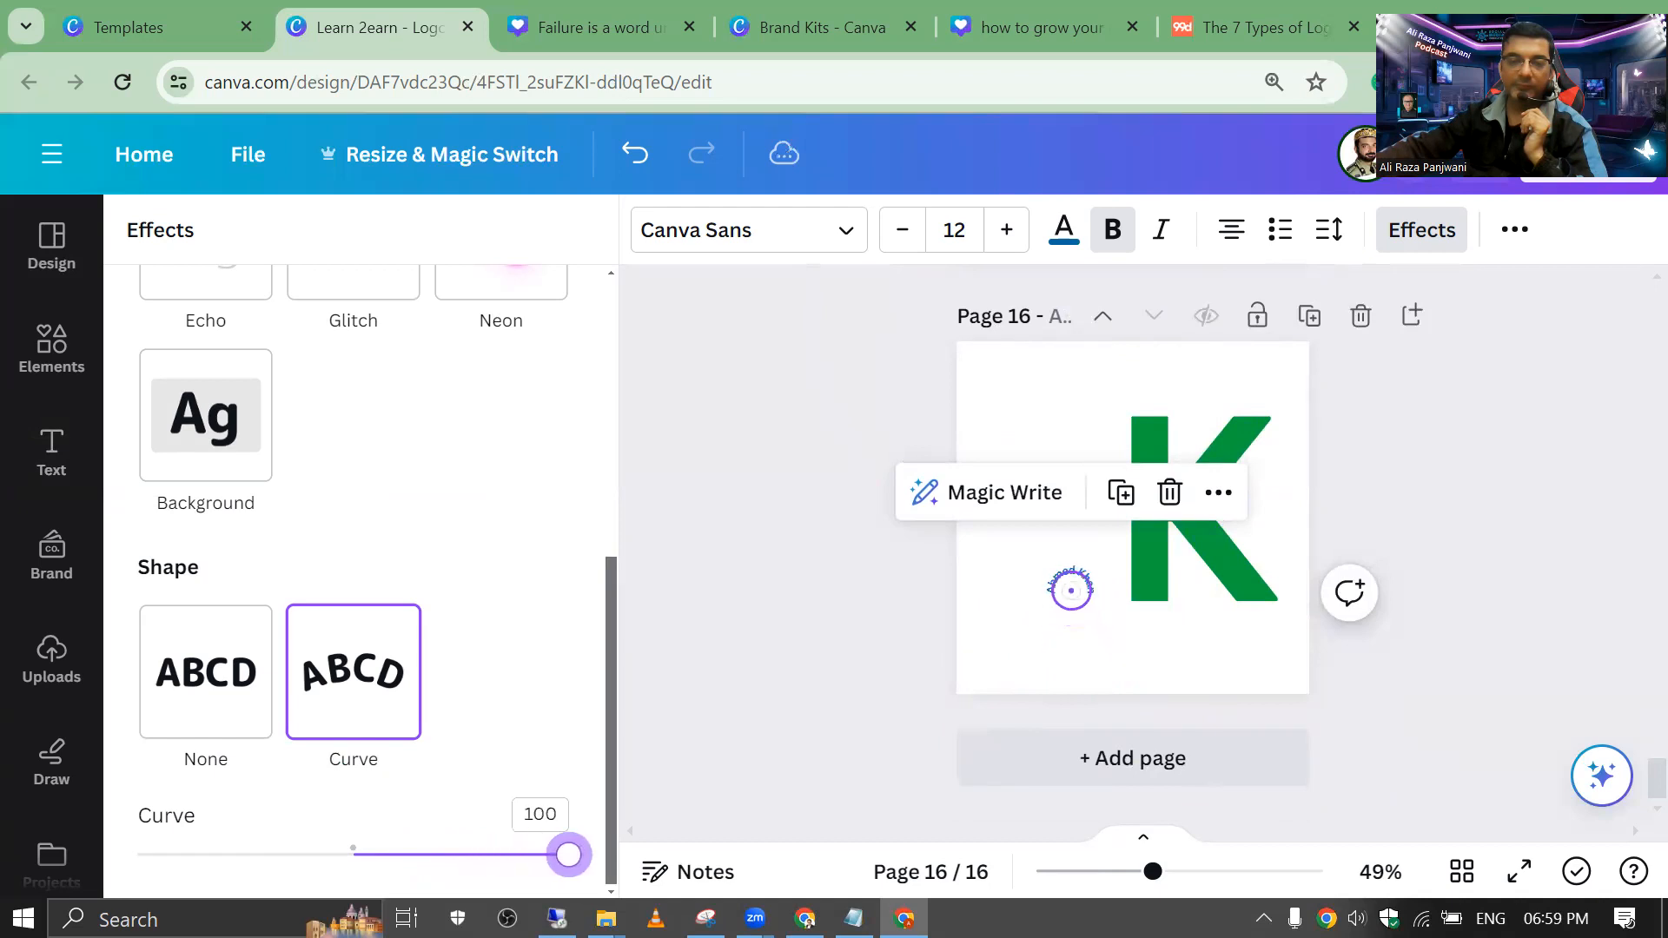
{"action": "left_click_drag", "start_coordinate": [1060, 581], "coordinate": [829, 330]}
{"action": "left_click_drag", "start_coordinate": [1048, 430], "coordinate": [1196, 443]}
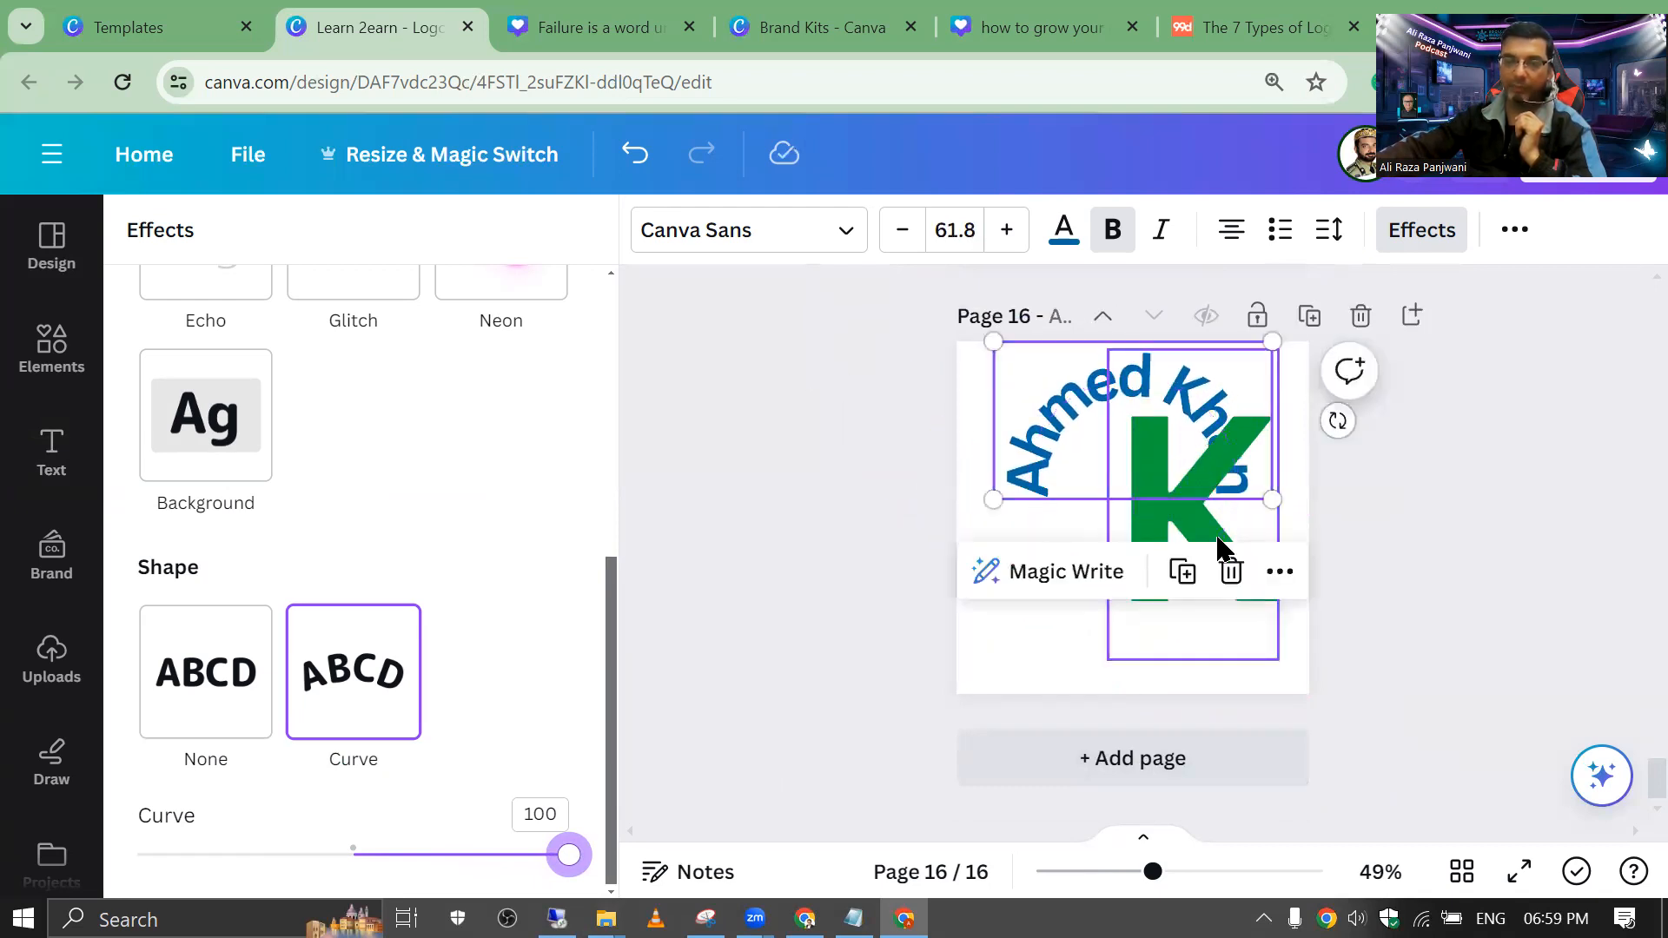
Step: Delete the green K from the page
{"action": "left_click", "coordinate": [1143, 521]}
{"action": "left_click_drag", "start_coordinate": [1144, 521], "coordinate": [1150, 596]}
{"action": "key", "text": "Delete"}
Step: Move the name text down and set its Curve to -100 so it arcs downward
{"action": "left_click", "coordinate": [1083, 477]}
{"action": "left_click_drag", "start_coordinate": [1083, 477], "coordinate": [1086, 532]}
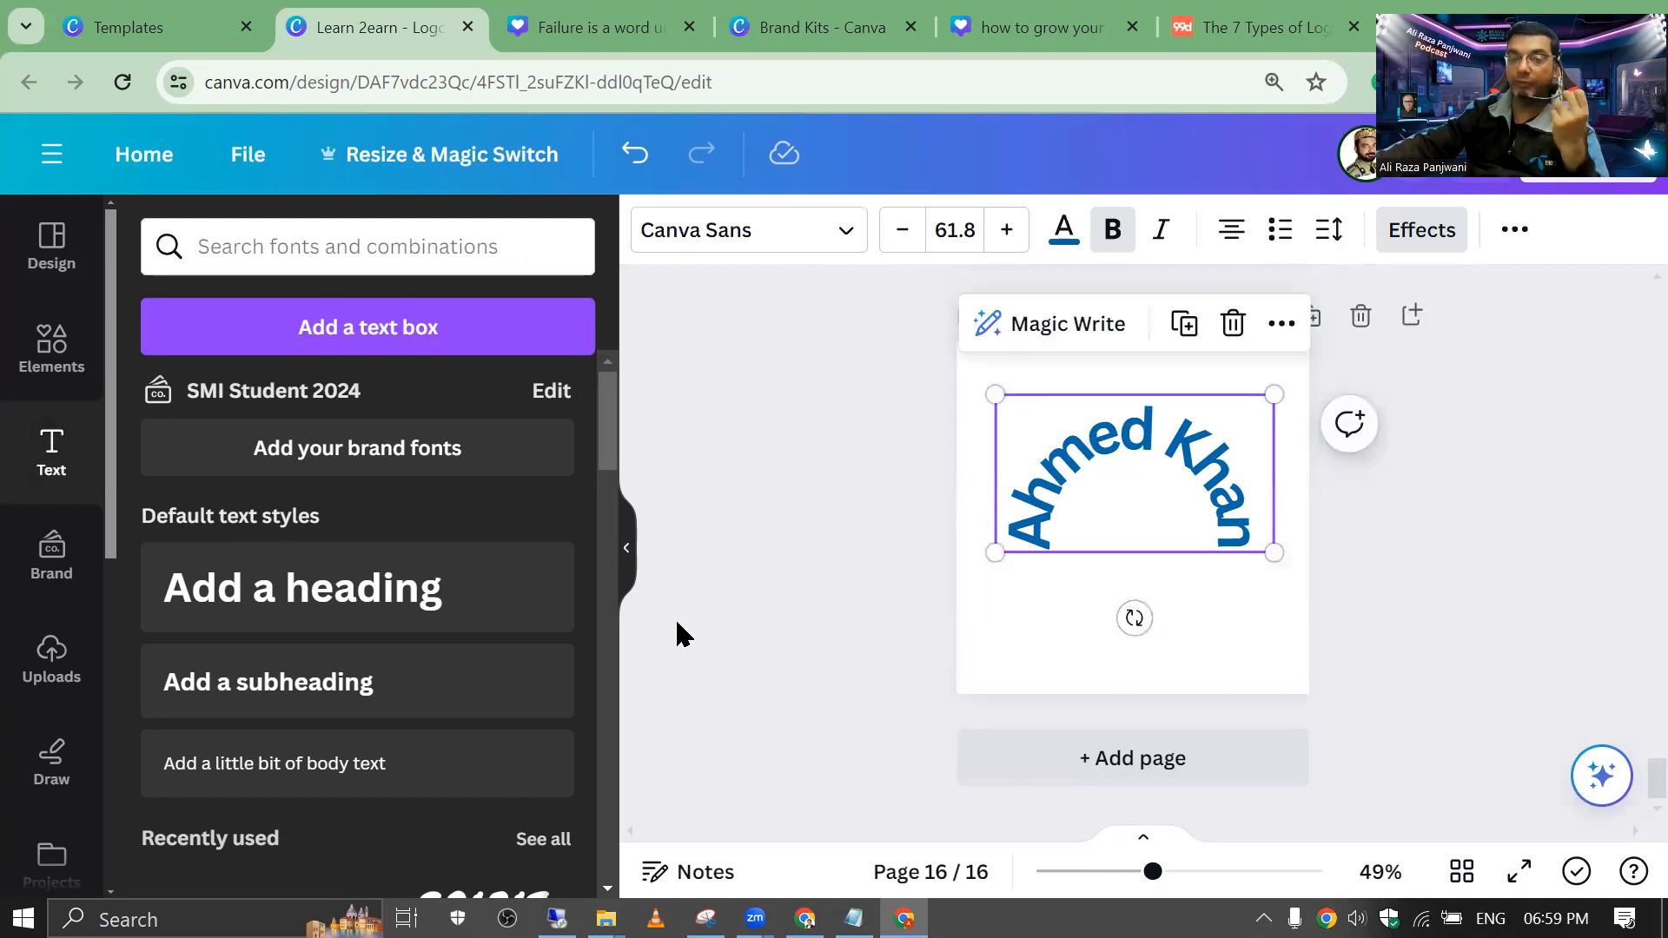
{"action": "left_click_drag", "start_coordinate": [607, 462], "coordinate": [607, 558]}
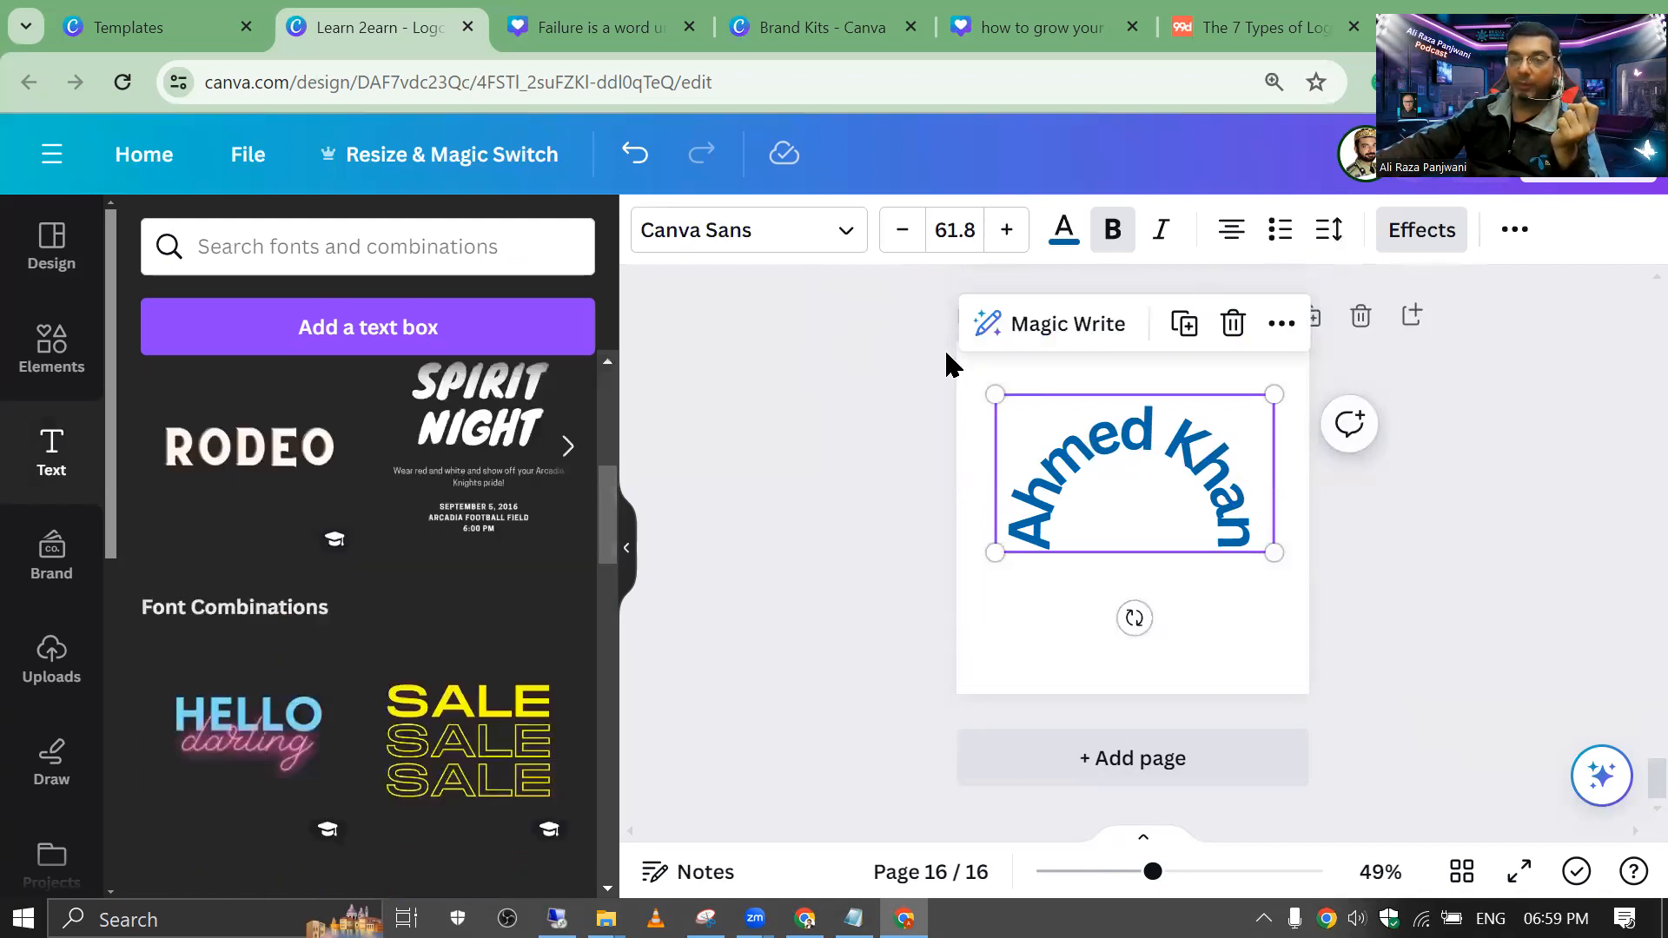
{"action": "left_click", "coordinate": [1421, 231]}
{"action": "scroll", "coordinate": [414, 756], "scroll_direction": "down", "scroll_amount": 5}
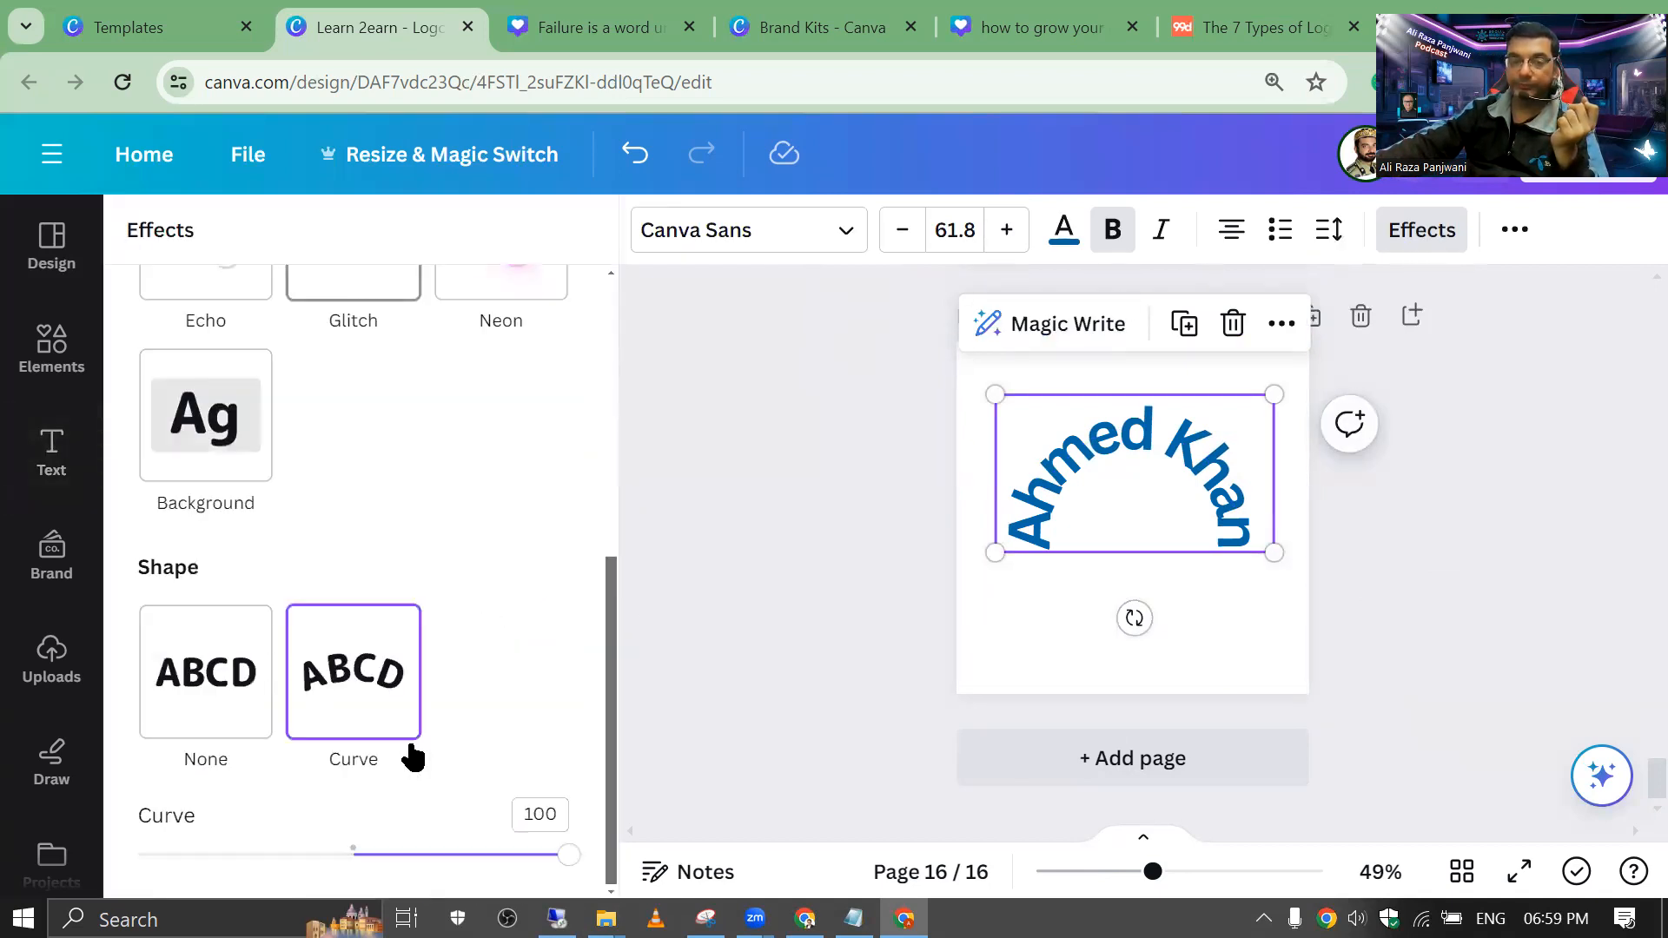
{"action": "left_click_drag", "start_coordinate": [342, 859], "coordinate": [137, 853]}
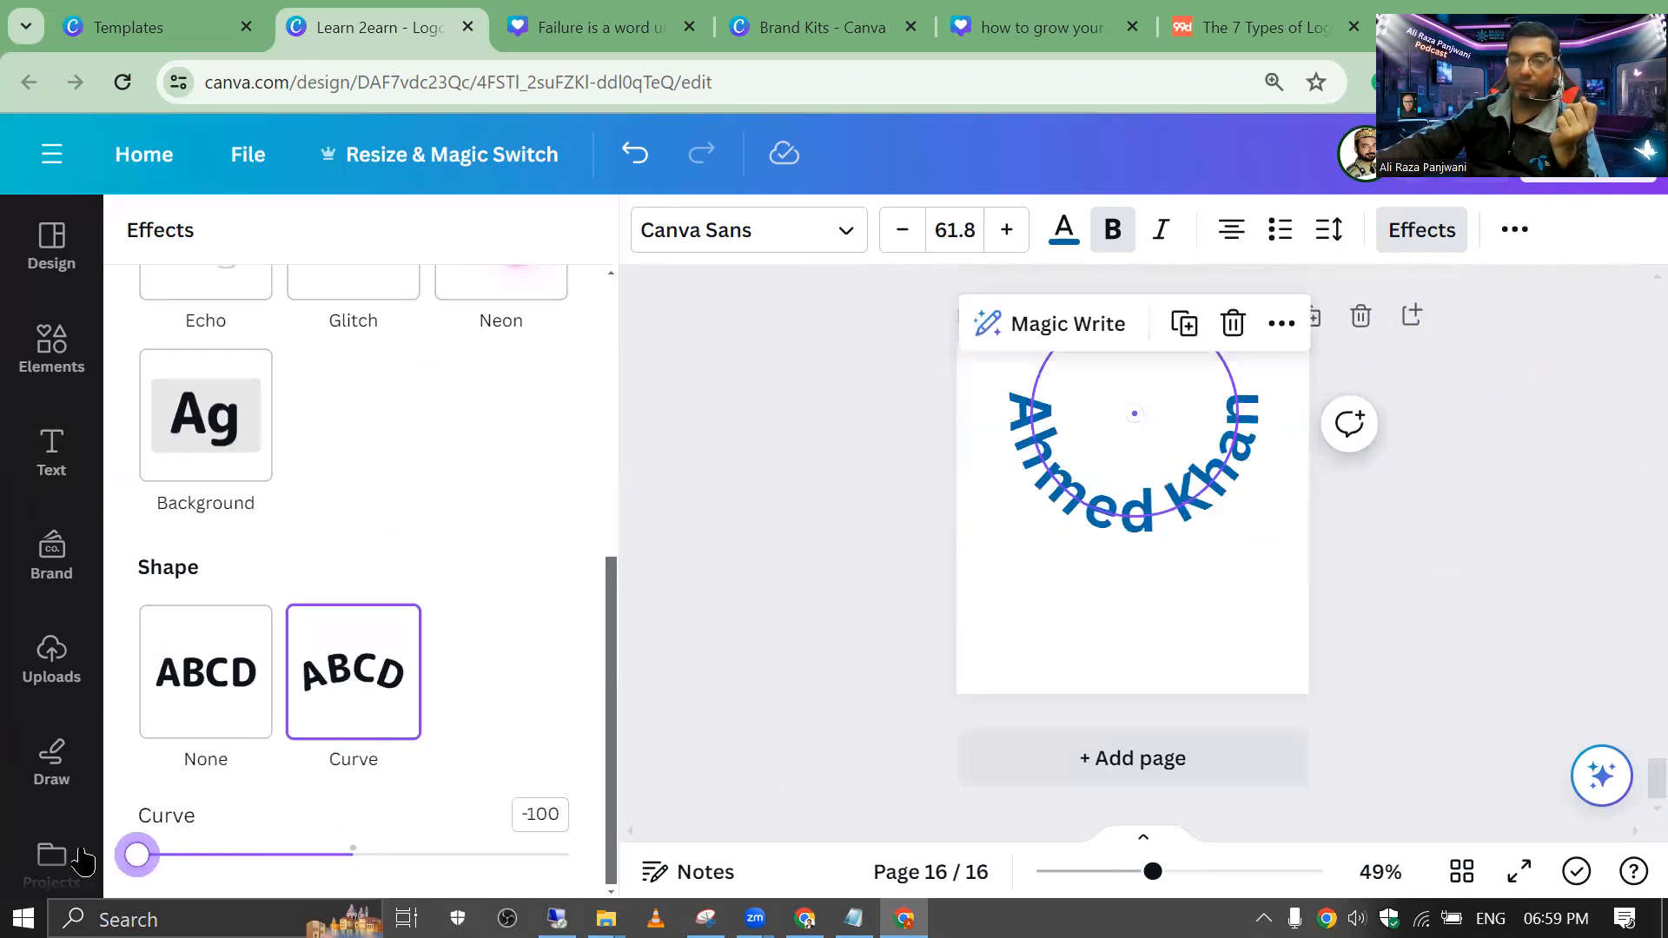
Step: Set line spacing to 2.5, adjust letter spacing, and centre the curved name
{"action": "left_click", "coordinate": [1329, 231]}
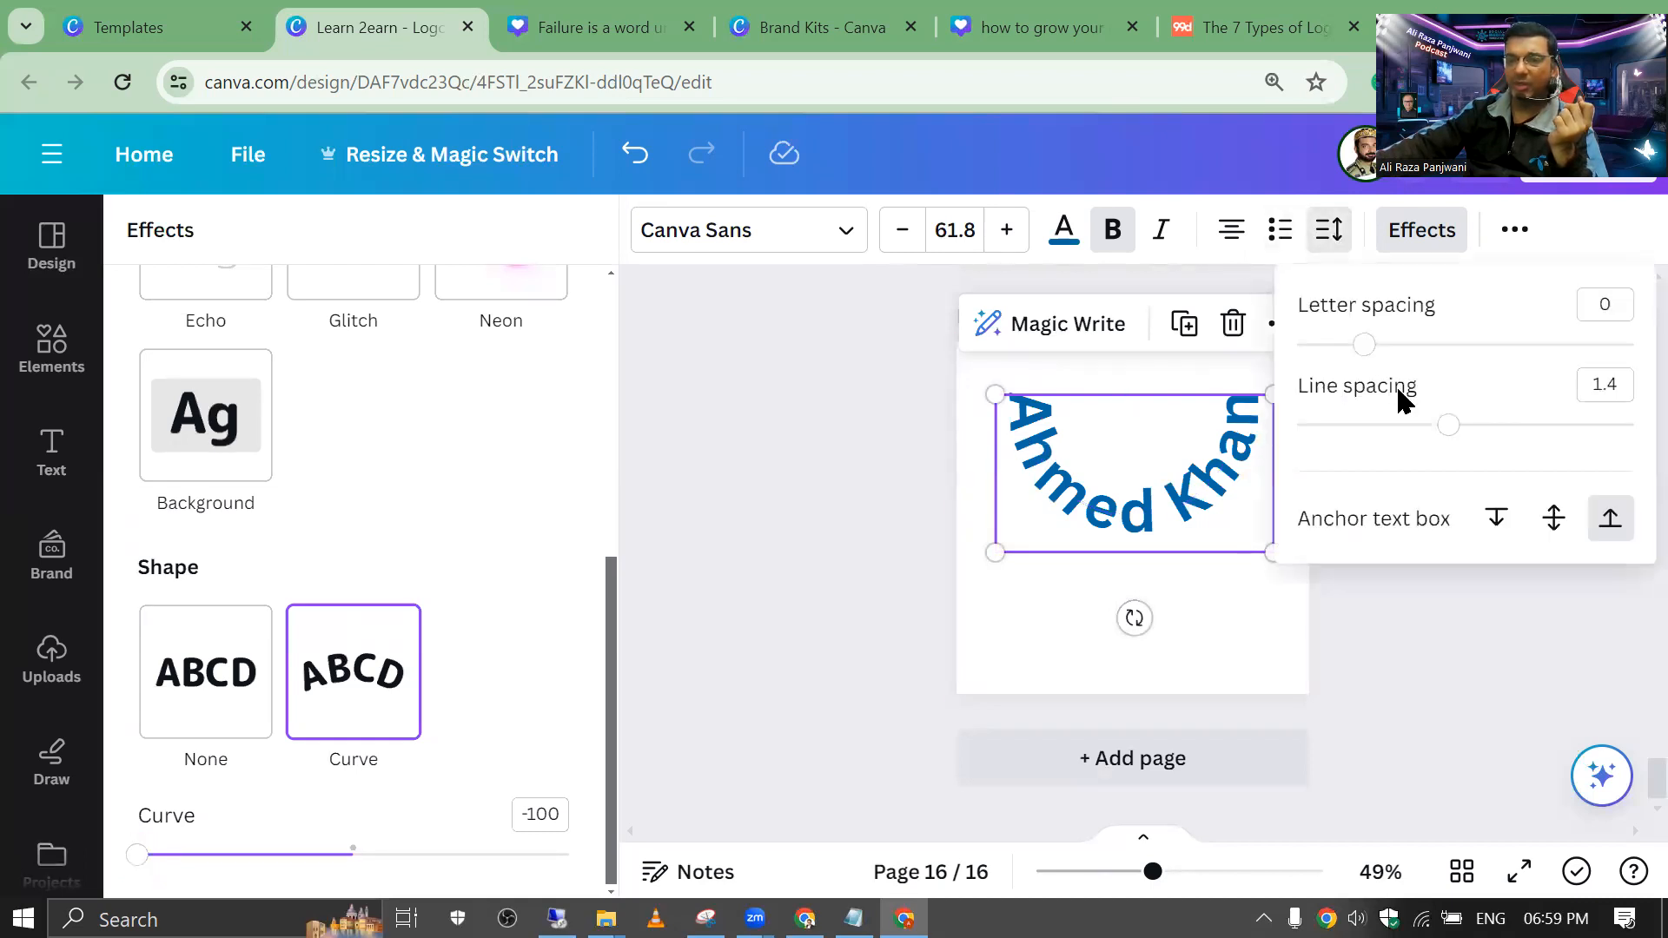
{"action": "left_click_drag", "start_coordinate": [1448, 425], "coordinate": [1636, 429]}
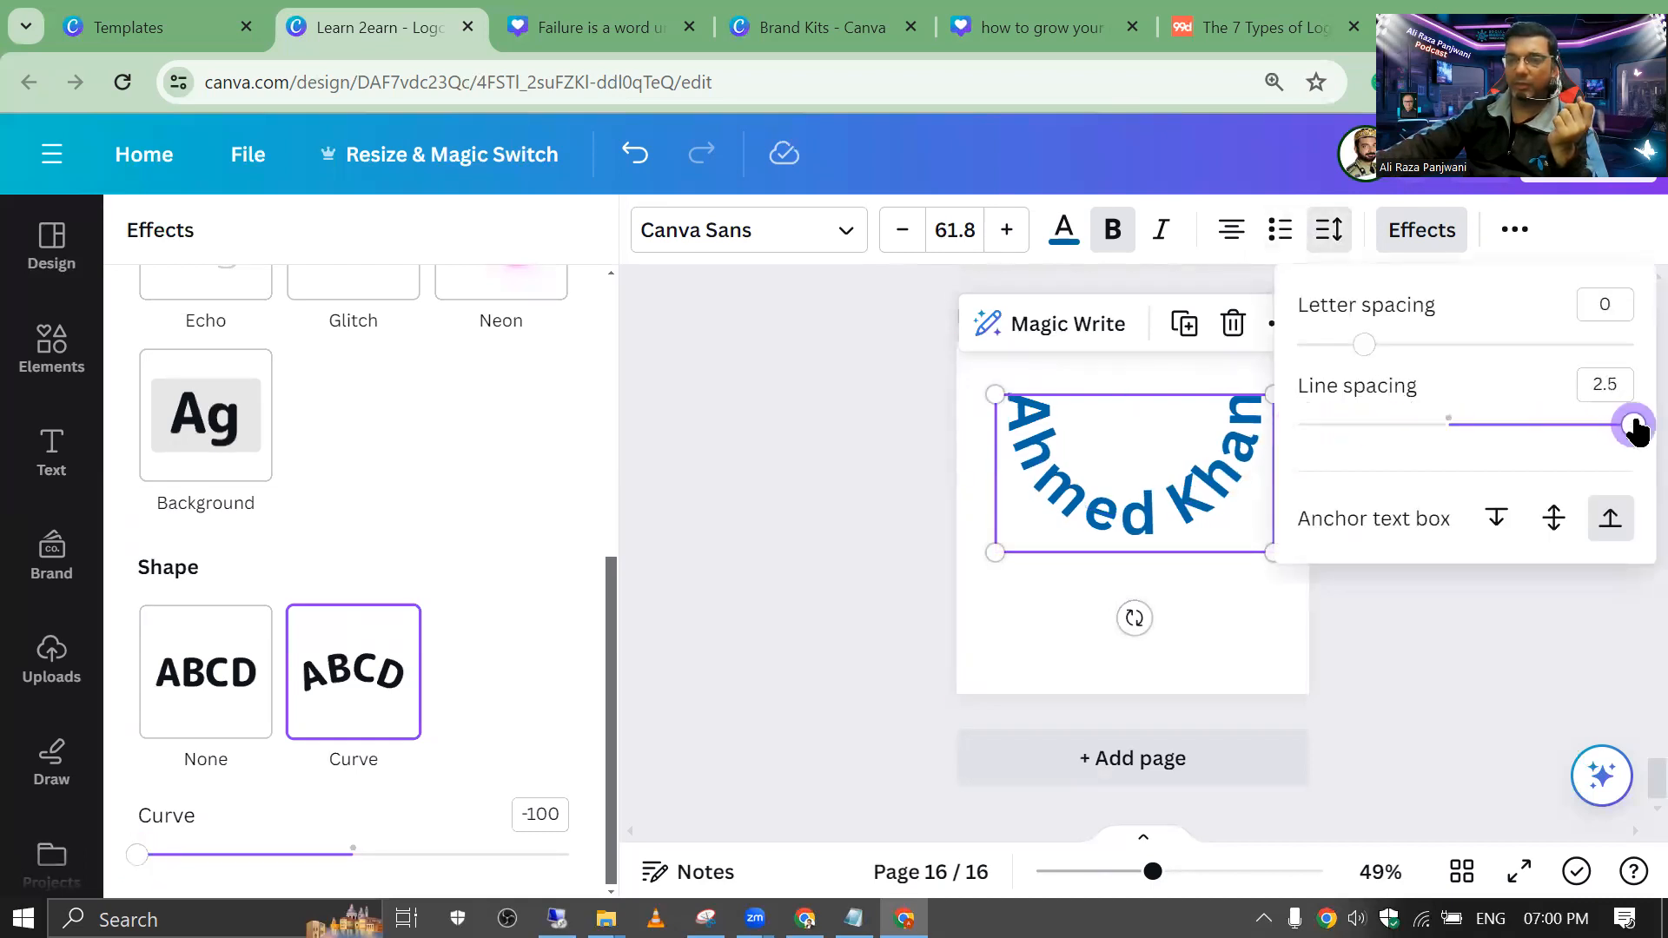
{"action": "left_click_drag", "start_coordinate": [1364, 345], "coordinate": [1636, 357]}
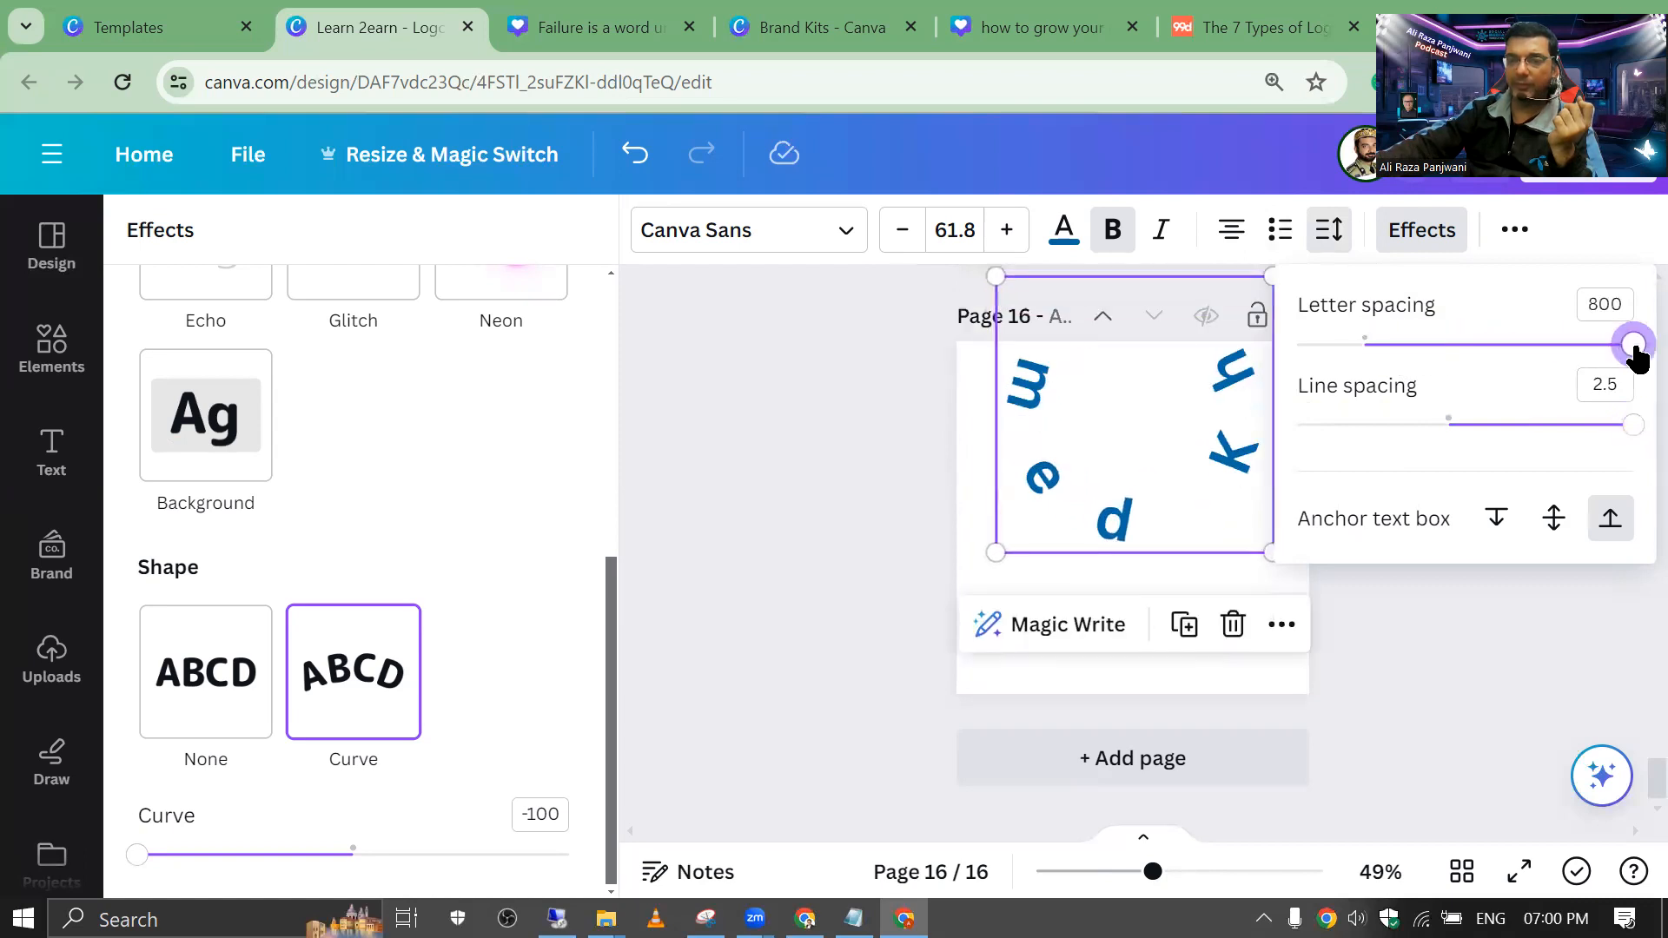
{"action": "left_click_drag", "start_coordinate": [1115, 388], "coordinate": [1126, 507]}
{"action": "left_click", "coordinate": [1327, 233]}
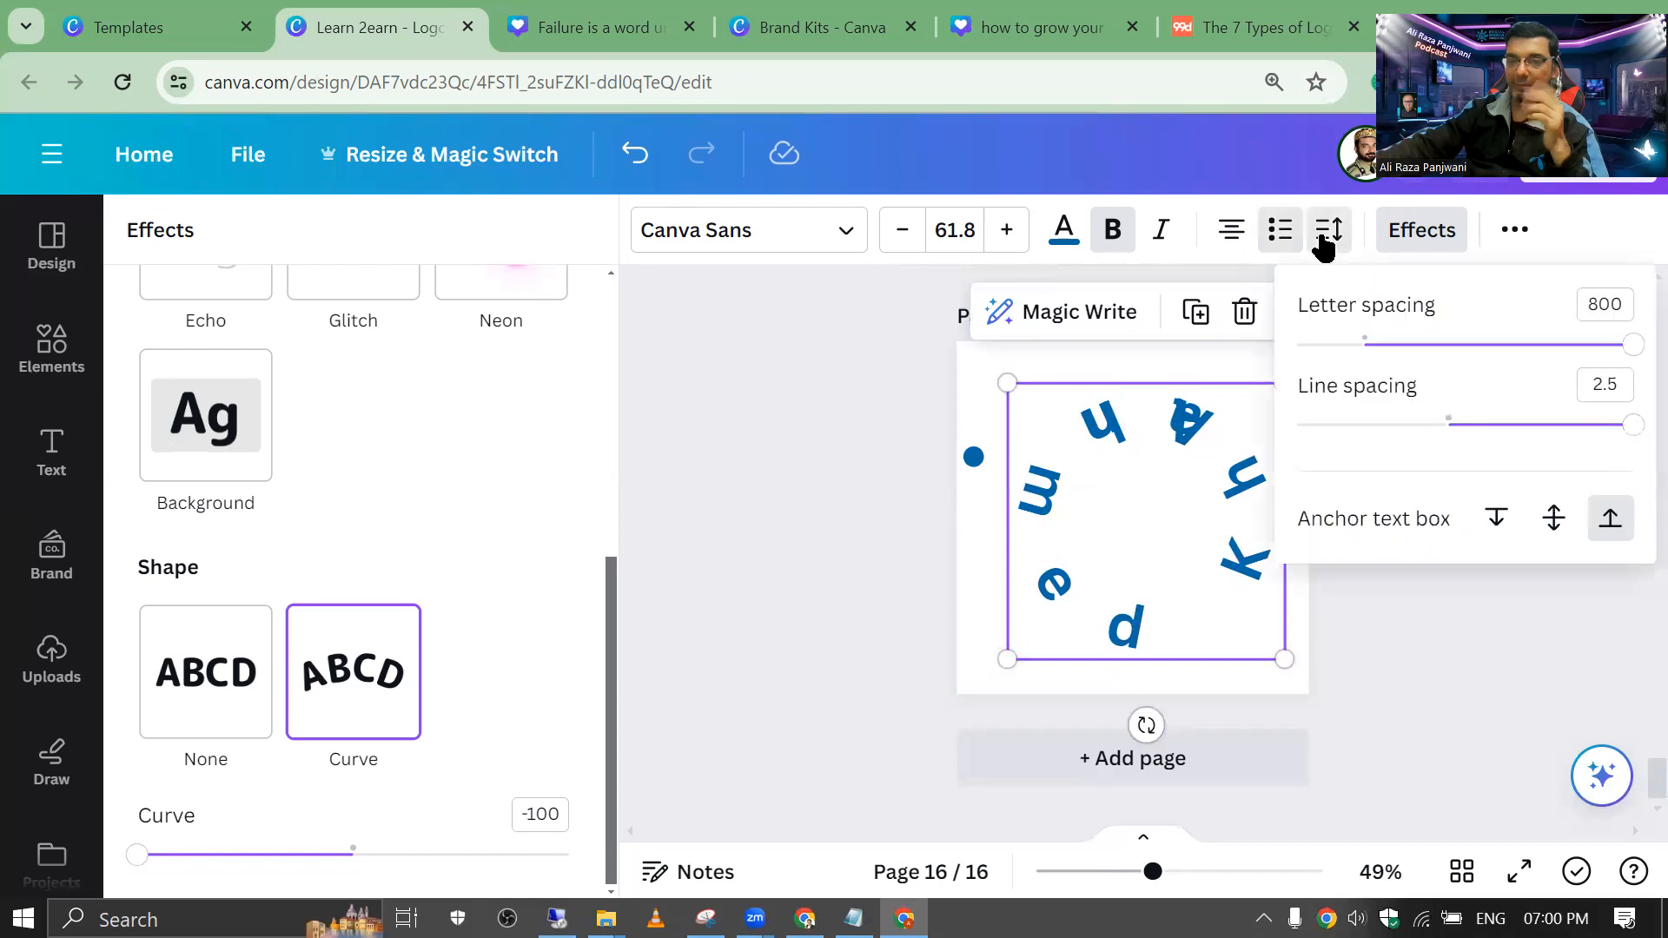
{"action": "left_click_drag", "start_coordinate": [1463, 348], "coordinate": [1402, 387]}
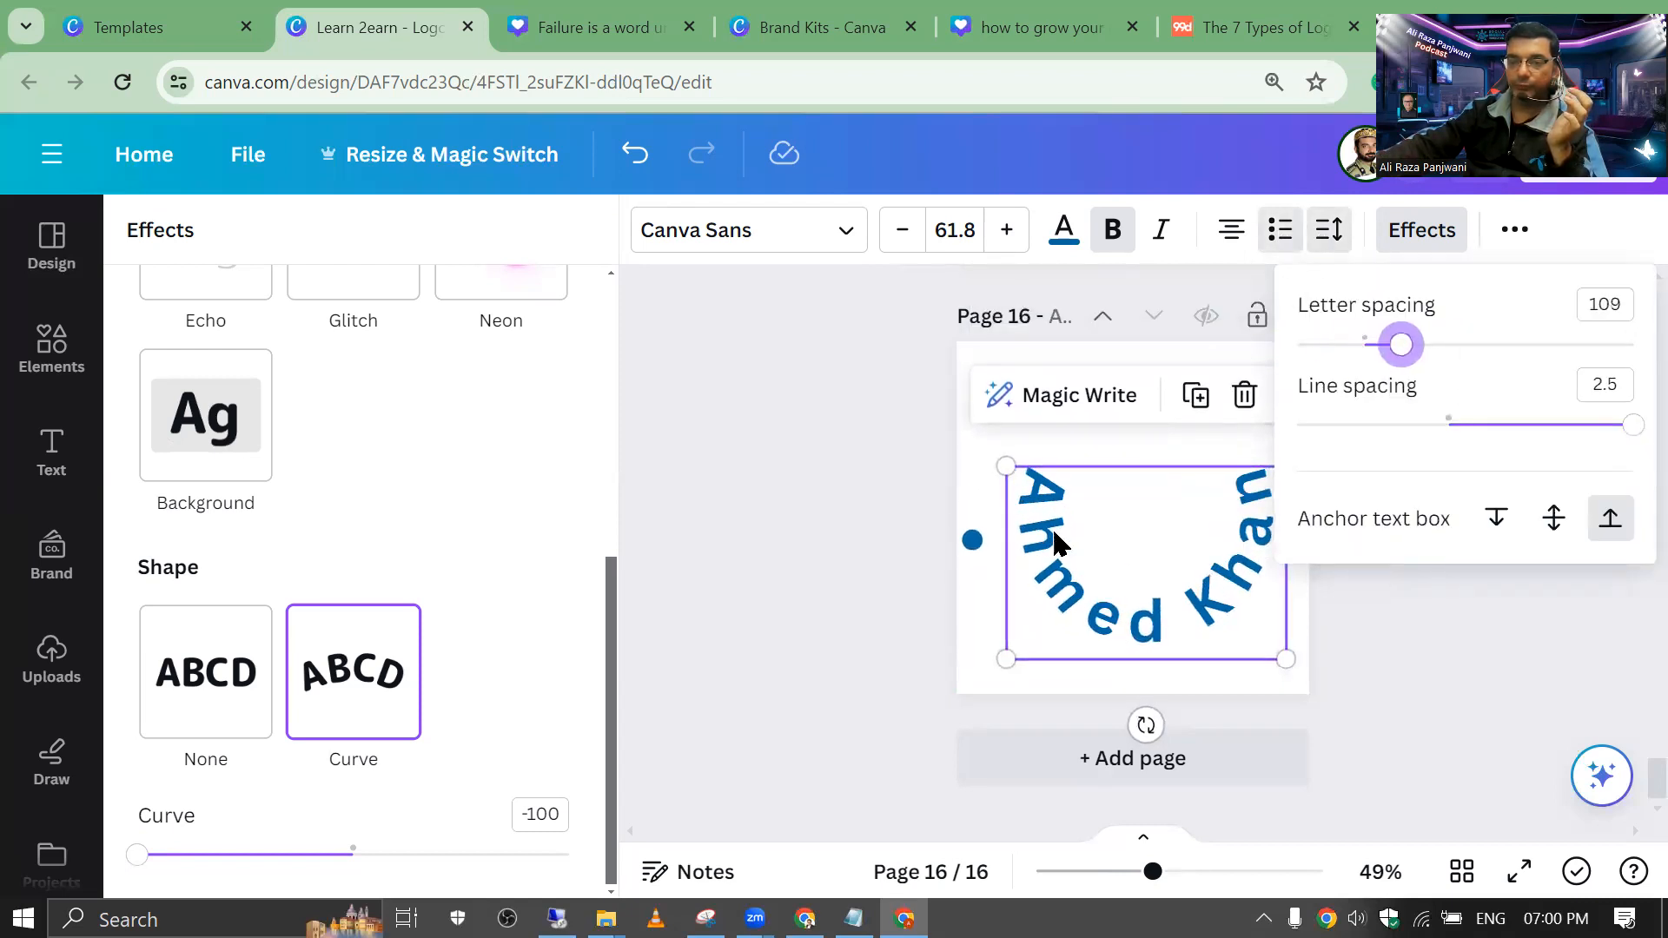
Step: Change the curve to 38, move the name up, and shrink it to 42.6
{"action": "left_click_drag", "start_coordinate": [130, 858], "coordinate": [391, 860]}
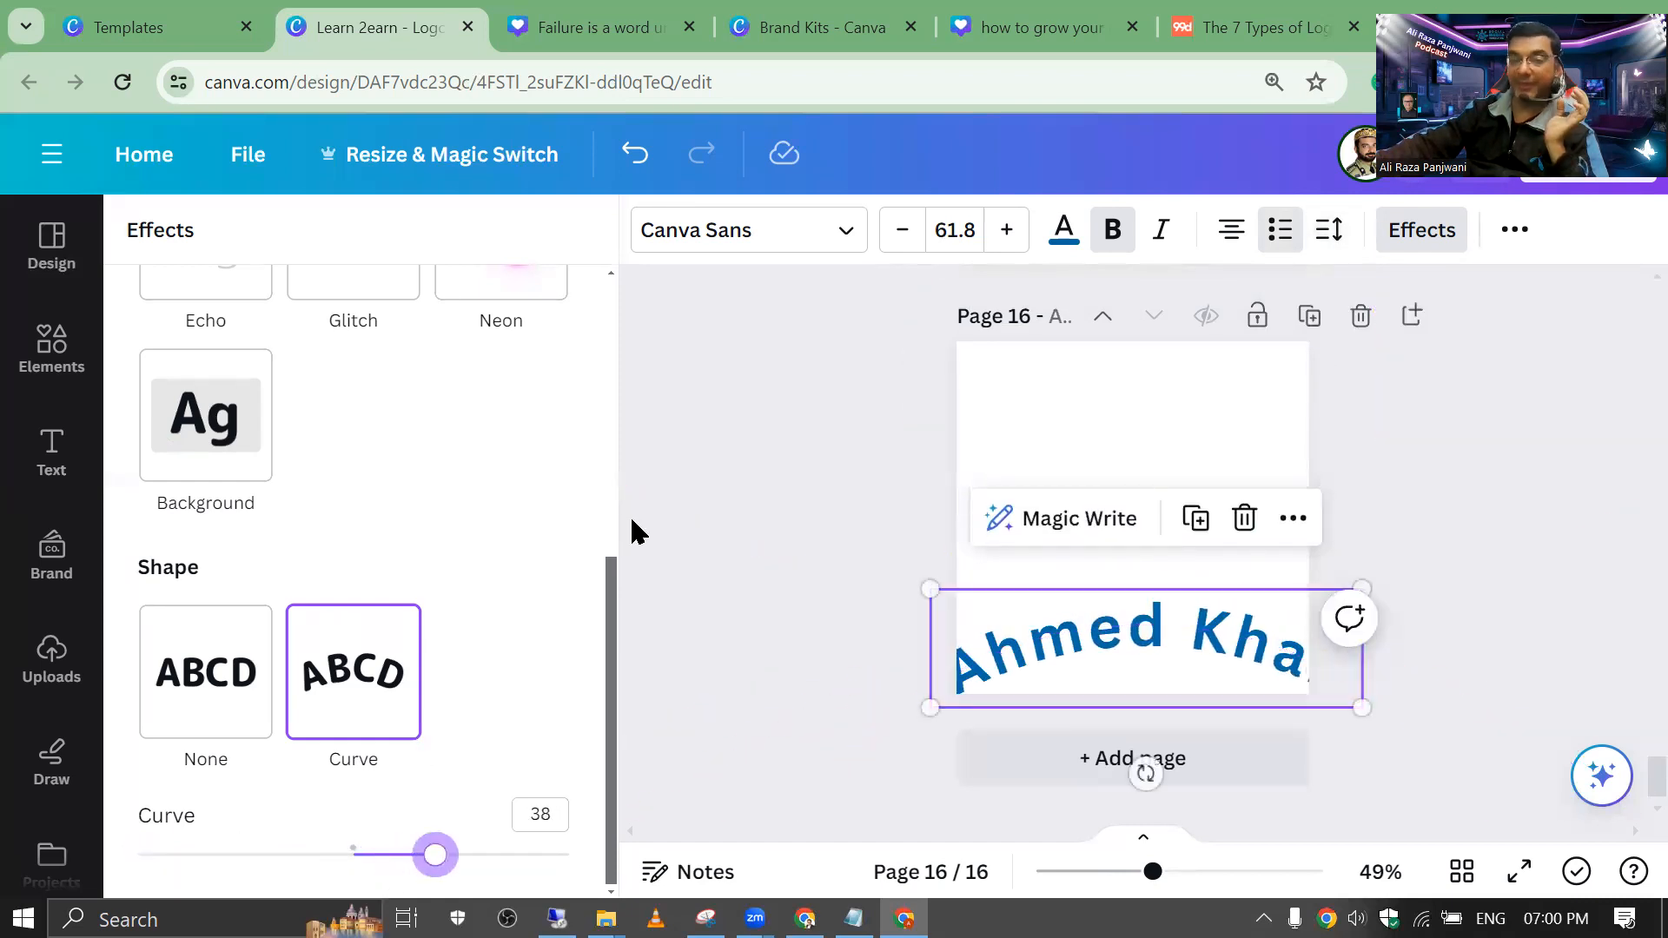
{"action": "left_click", "coordinate": [982, 656]}
{"action": "left_click_drag", "start_coordinate": [981, 656], "coordinate": [1043, 562]}
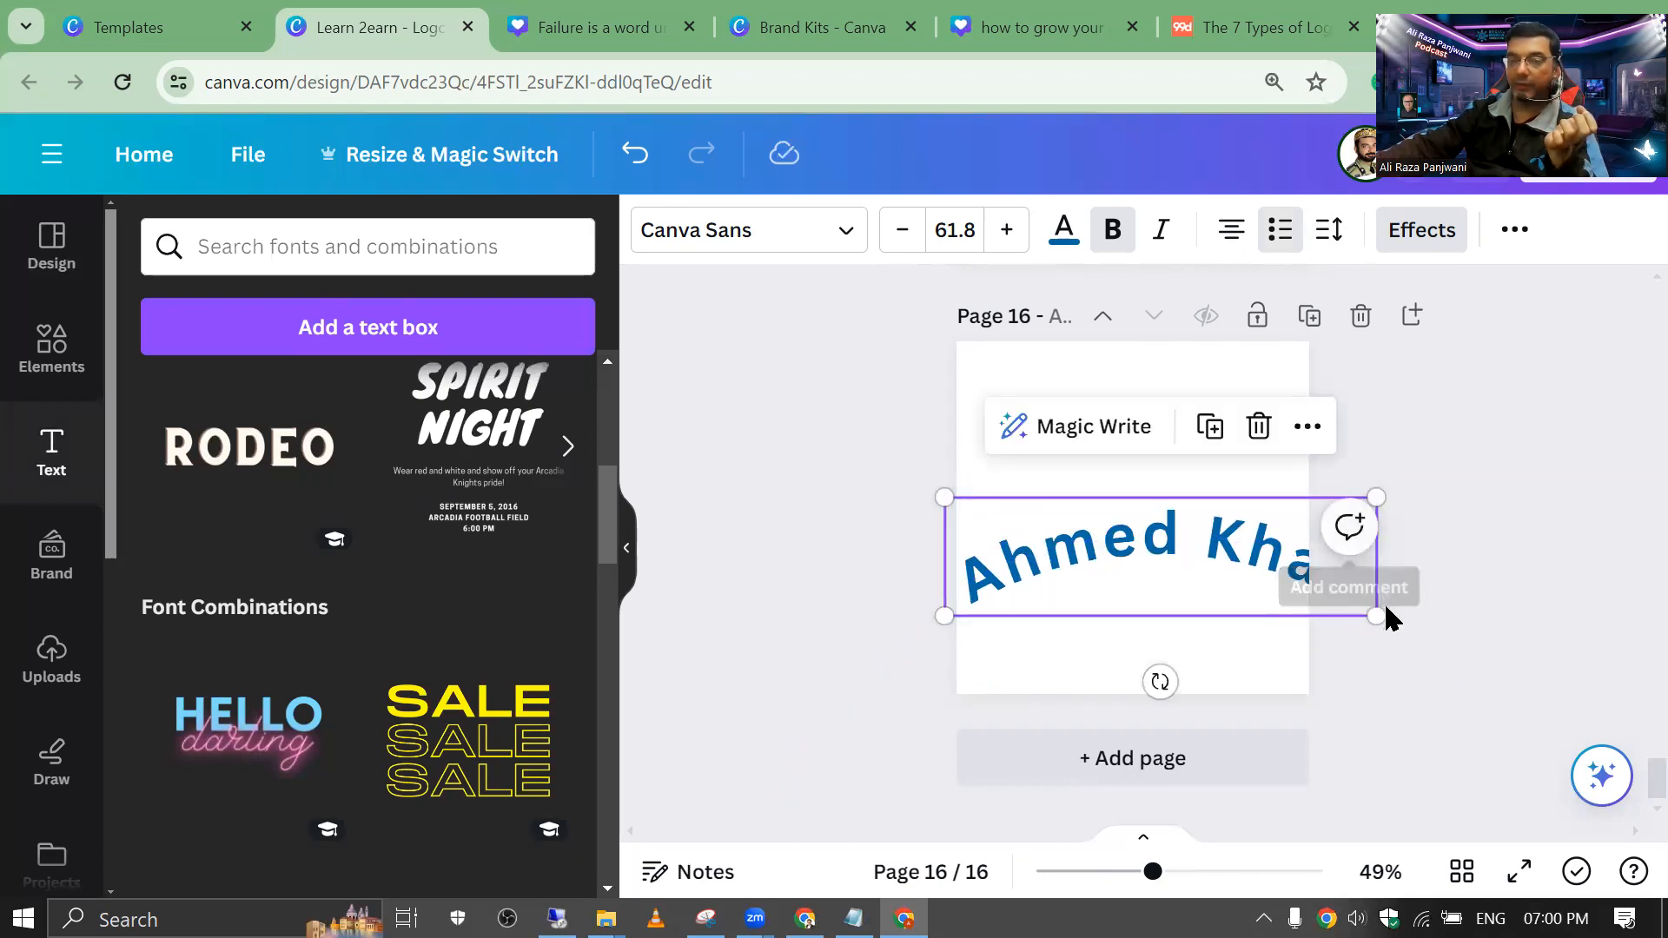
{"action": "left_click_drag", "start_coordinate": [1377, 617], "coordinate": [1225, 518]}
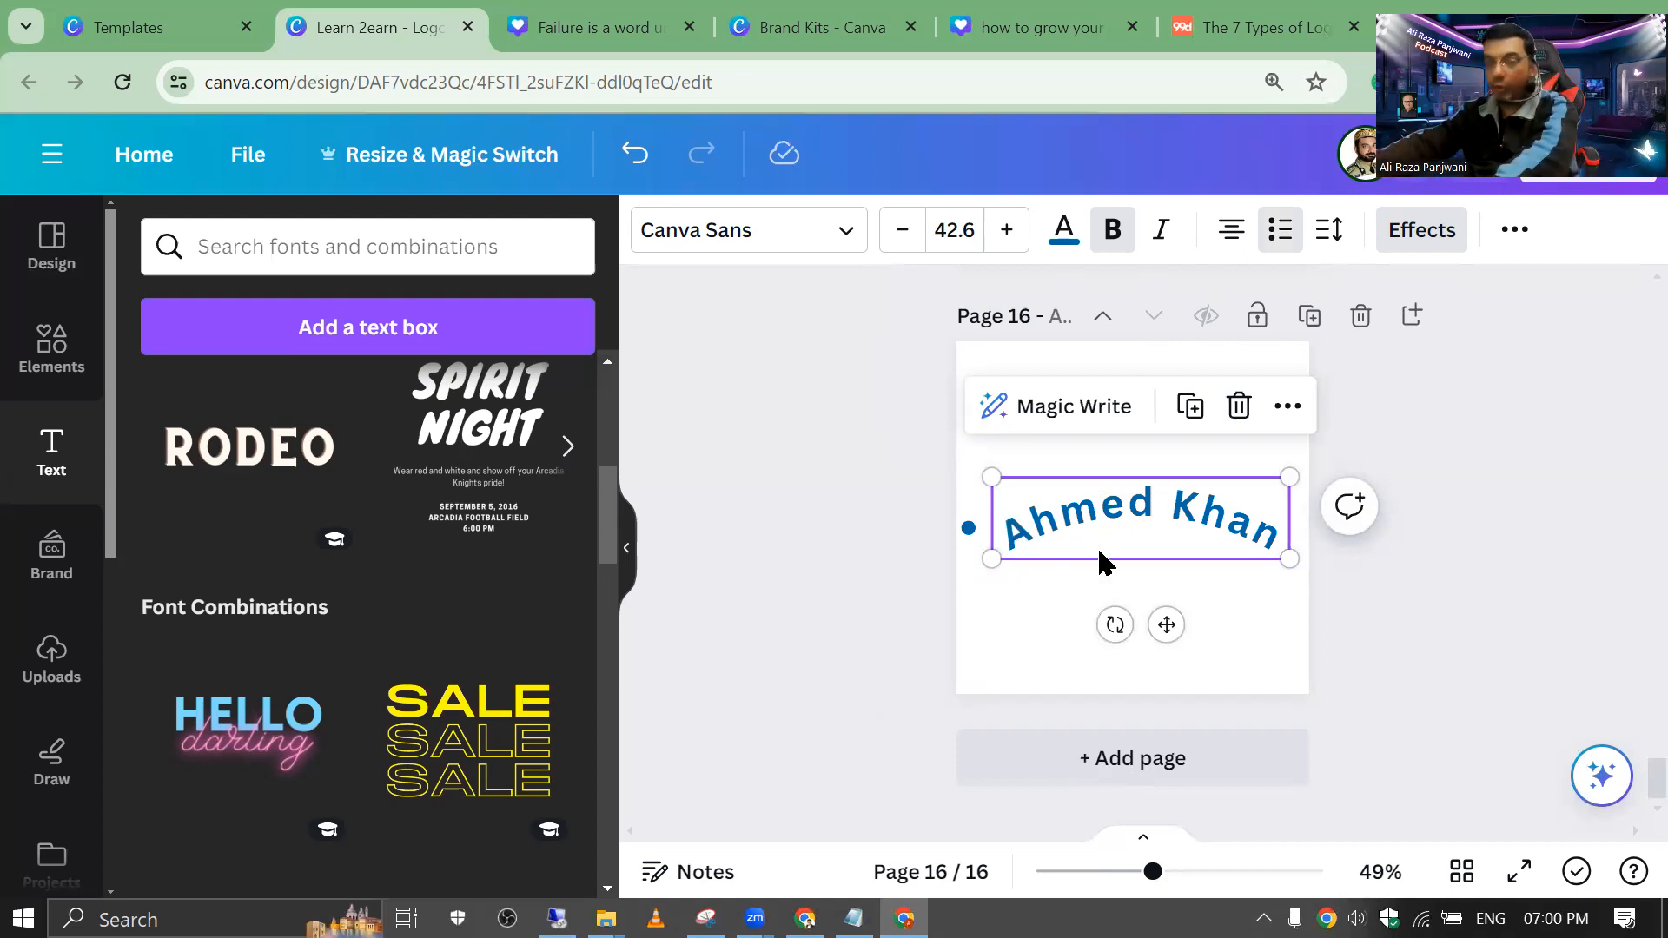
{"action": "left_click", "coordinate": [988, 533]}
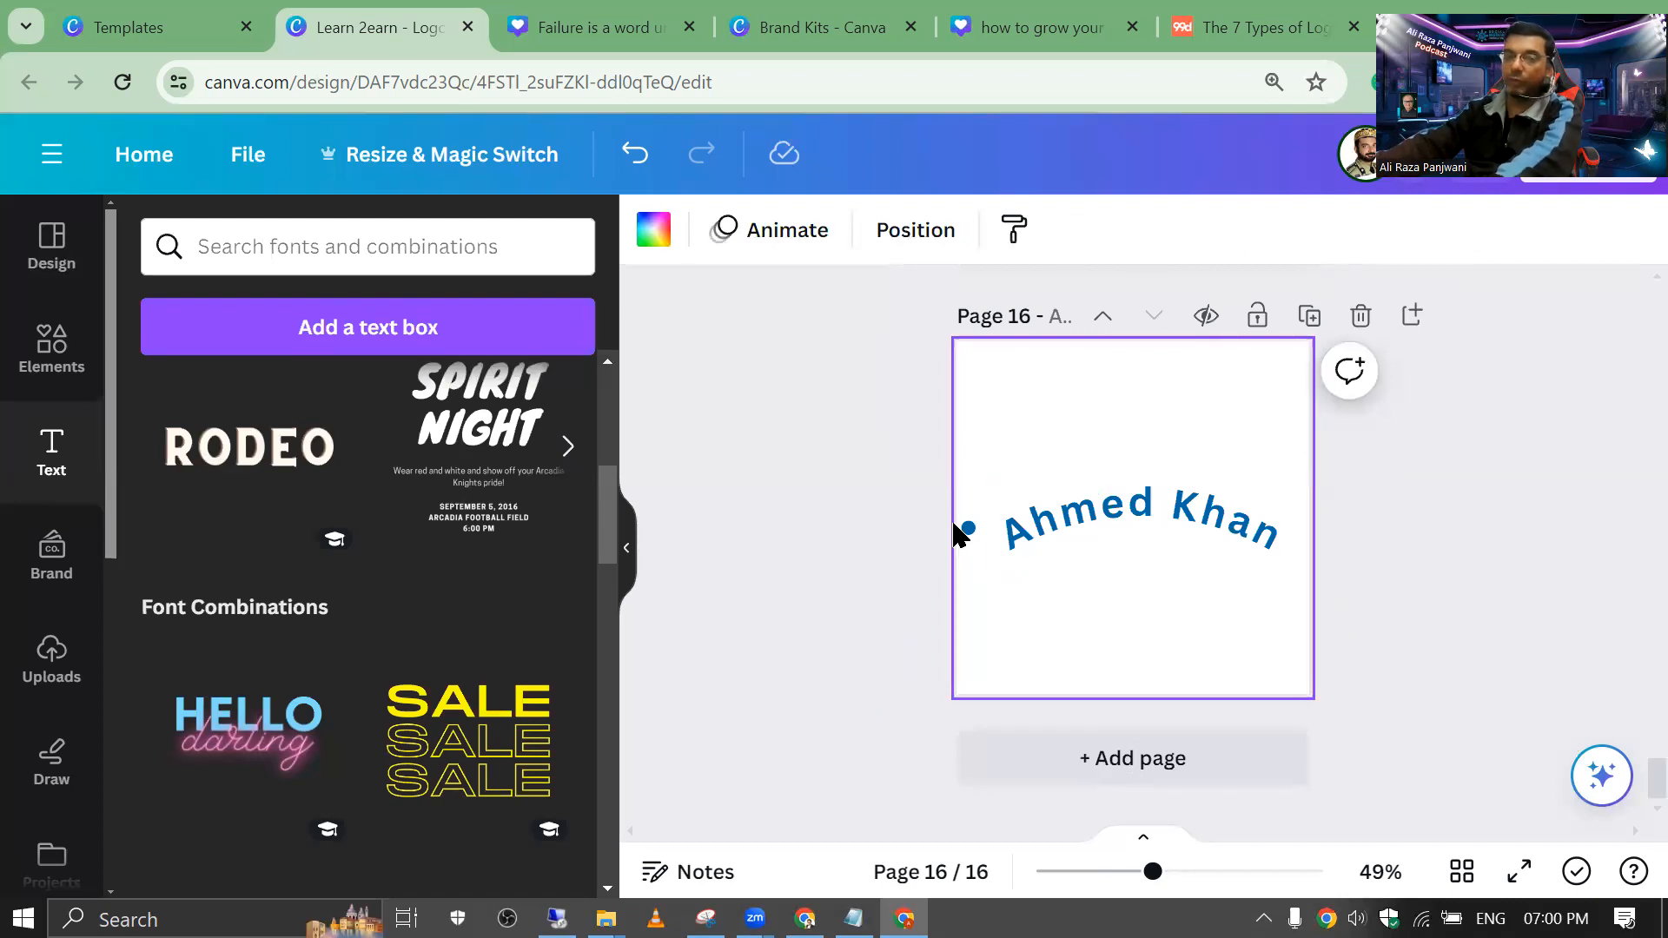
{"action": "left_click", "coordinate": [997, 544]}
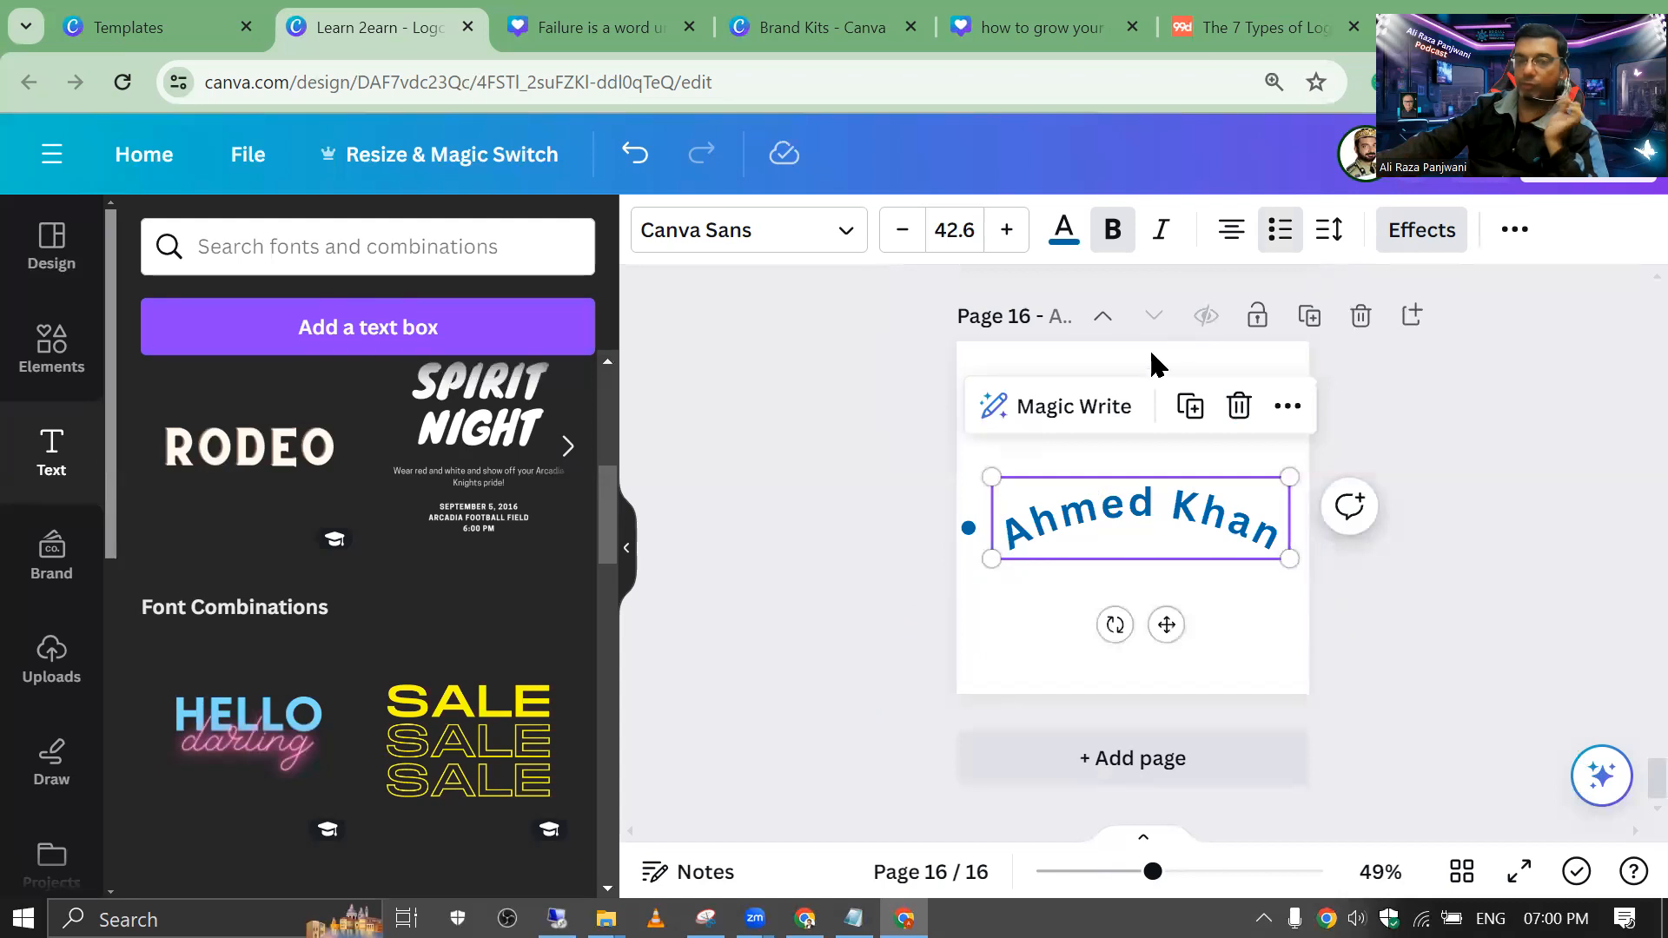
{"action": "left_click", "coordinate": [1274, 244]}
{"action": "left_click", "coordinate": [1273, 246]}
{"action": "left_click", "coordinate": [926, 488]}
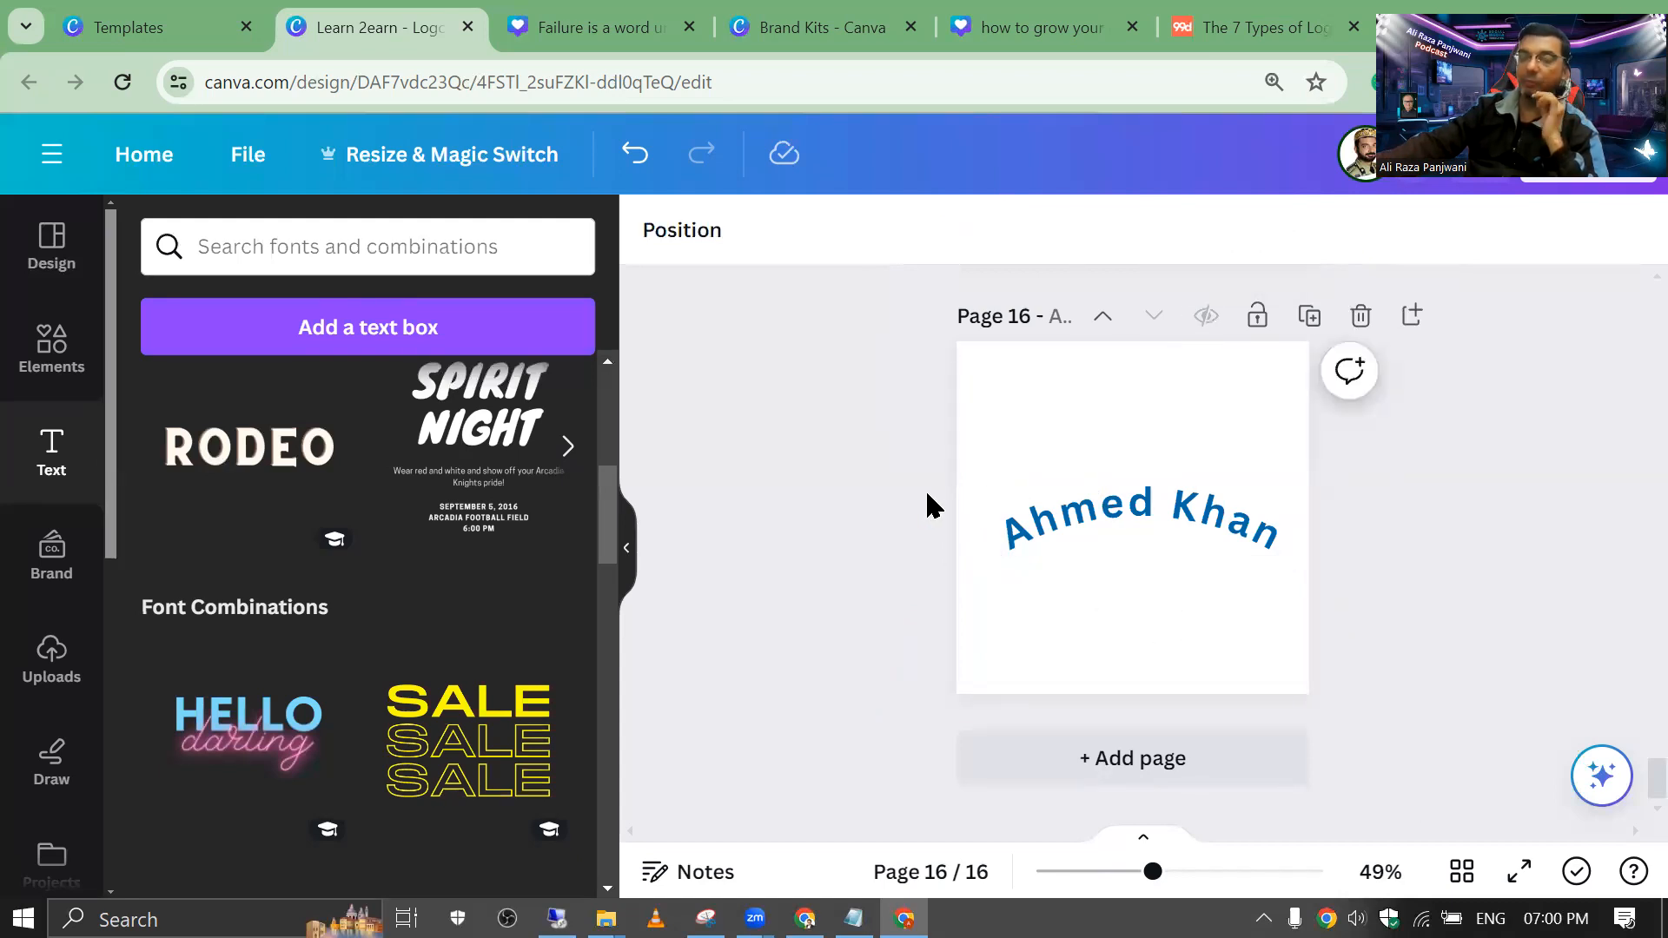